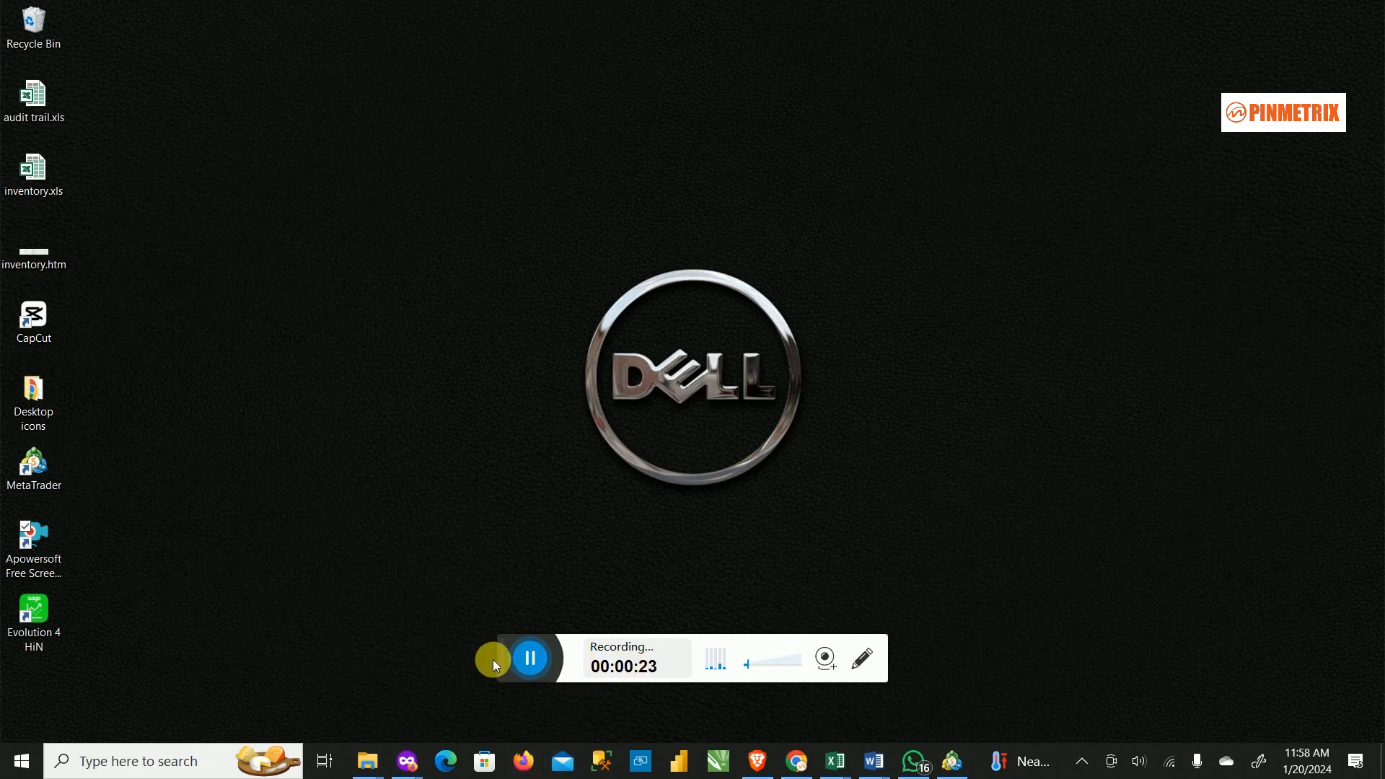
Step: Switch to the Google Meet call in Chrome and move the recorder bar clear of the call controls
drag(505, 658, 19, 725)
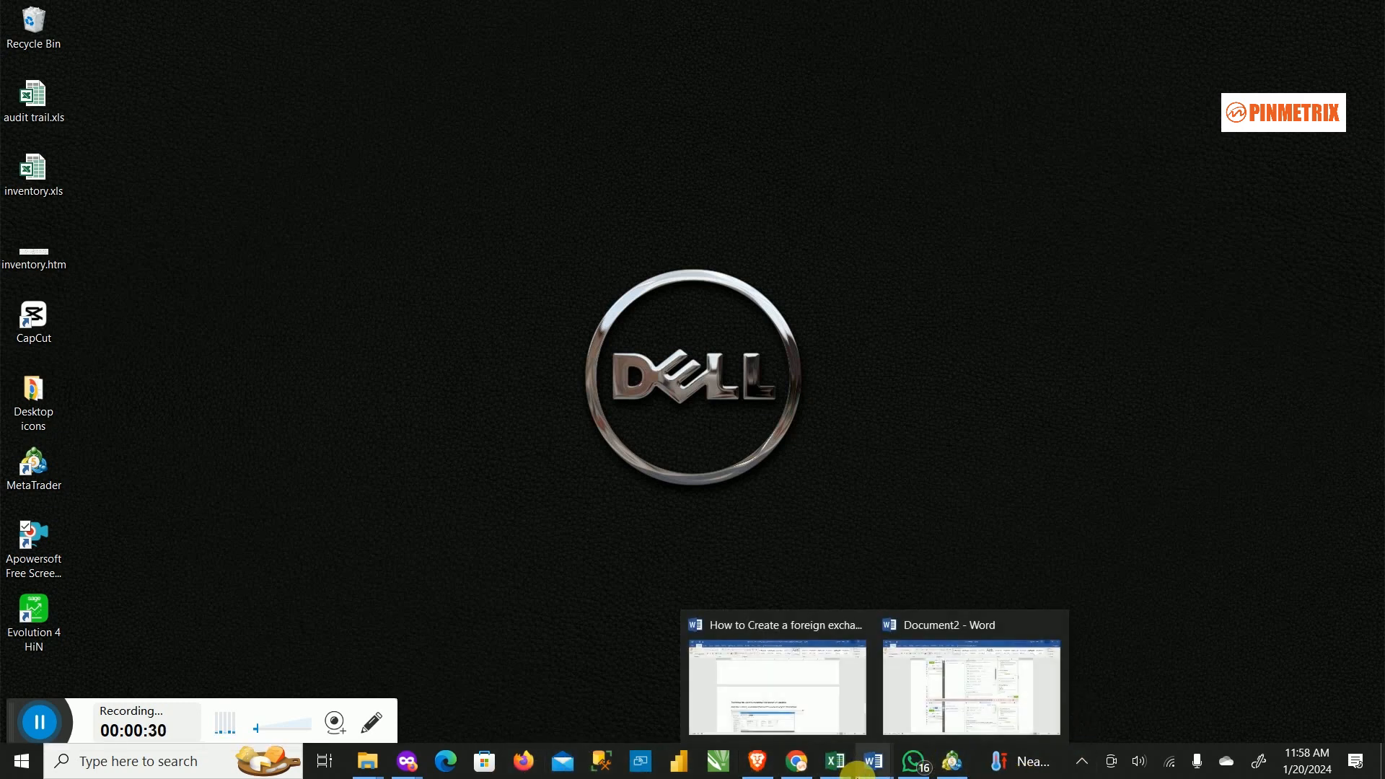
click(798, 764)
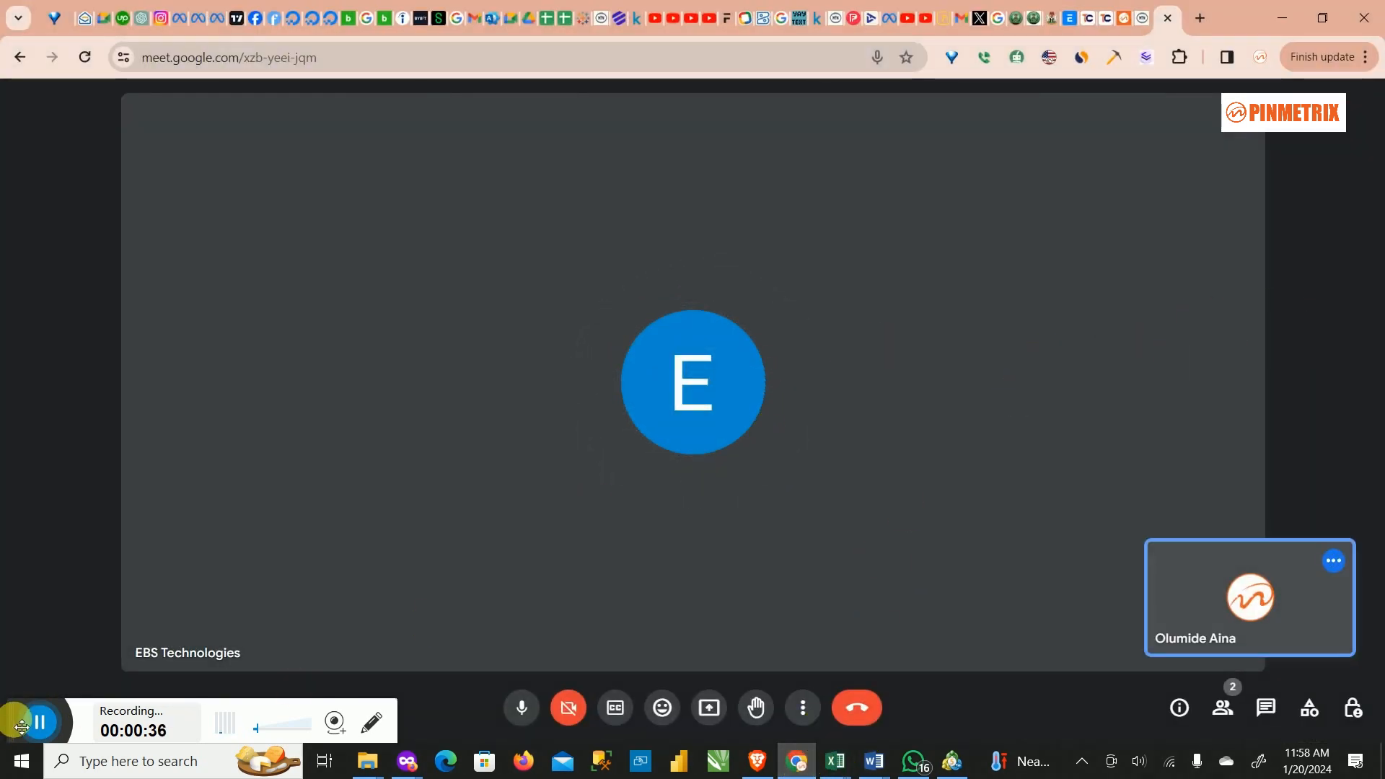
drag(17, 722, 7, 771)
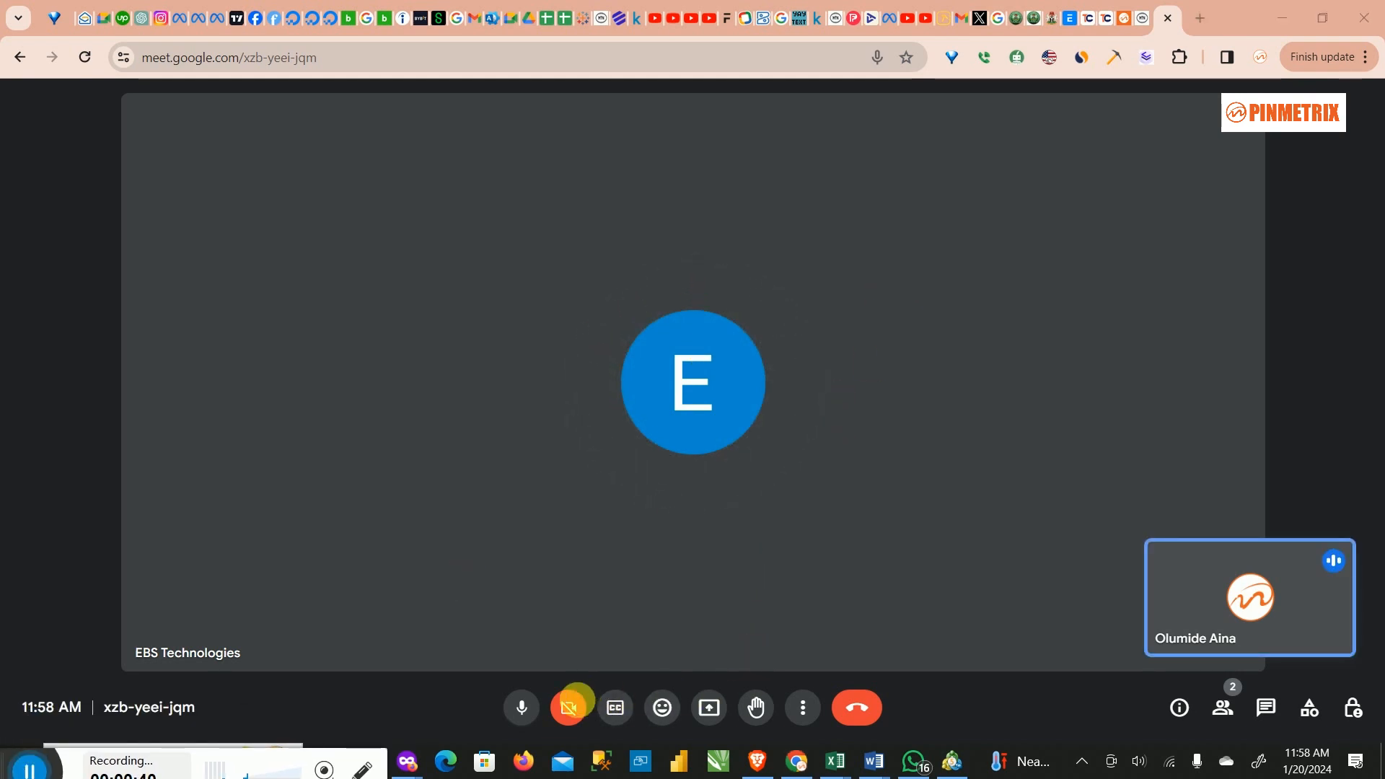
Step: Bring the Recruitment window in Firefox to the front, and cancel the window sharing selection in Google Meet
click(712, 710)
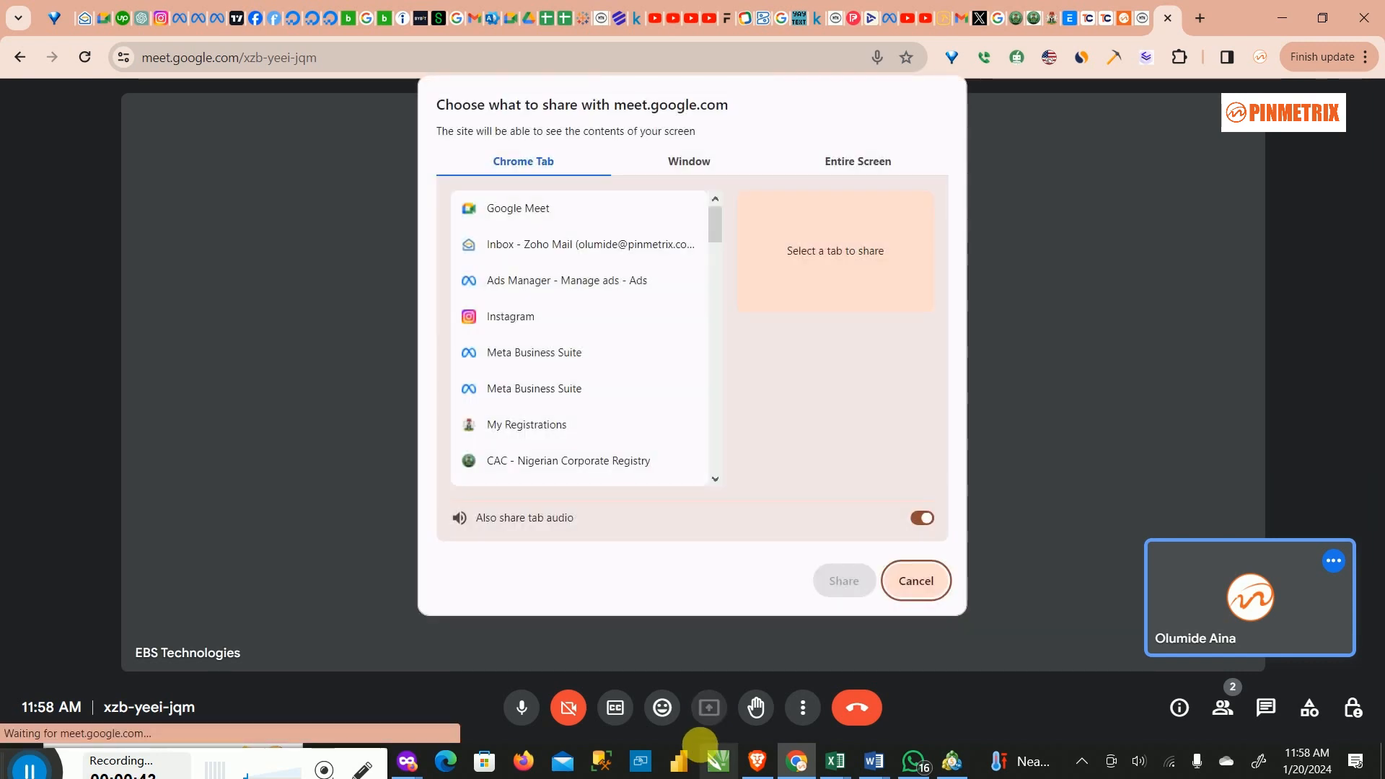
click(692, 164)
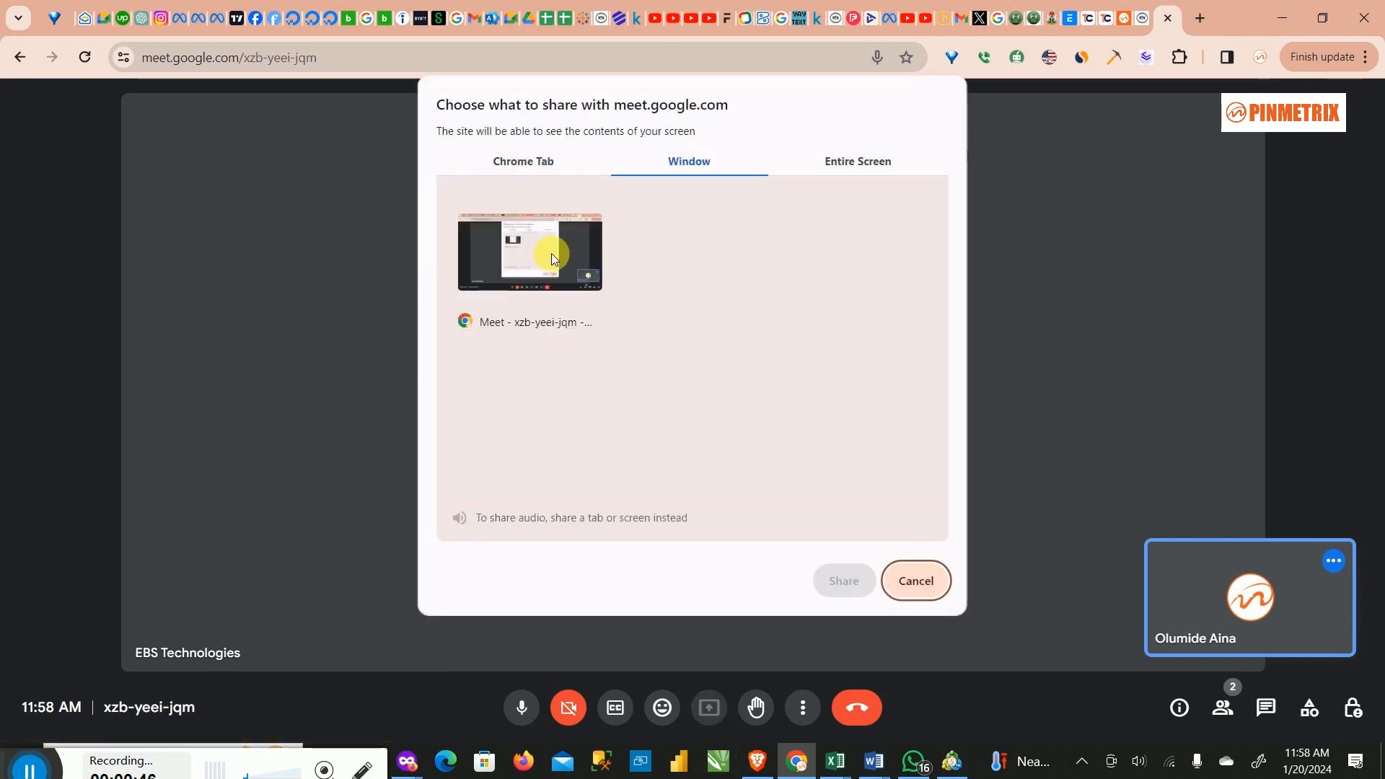
click(409, 768)
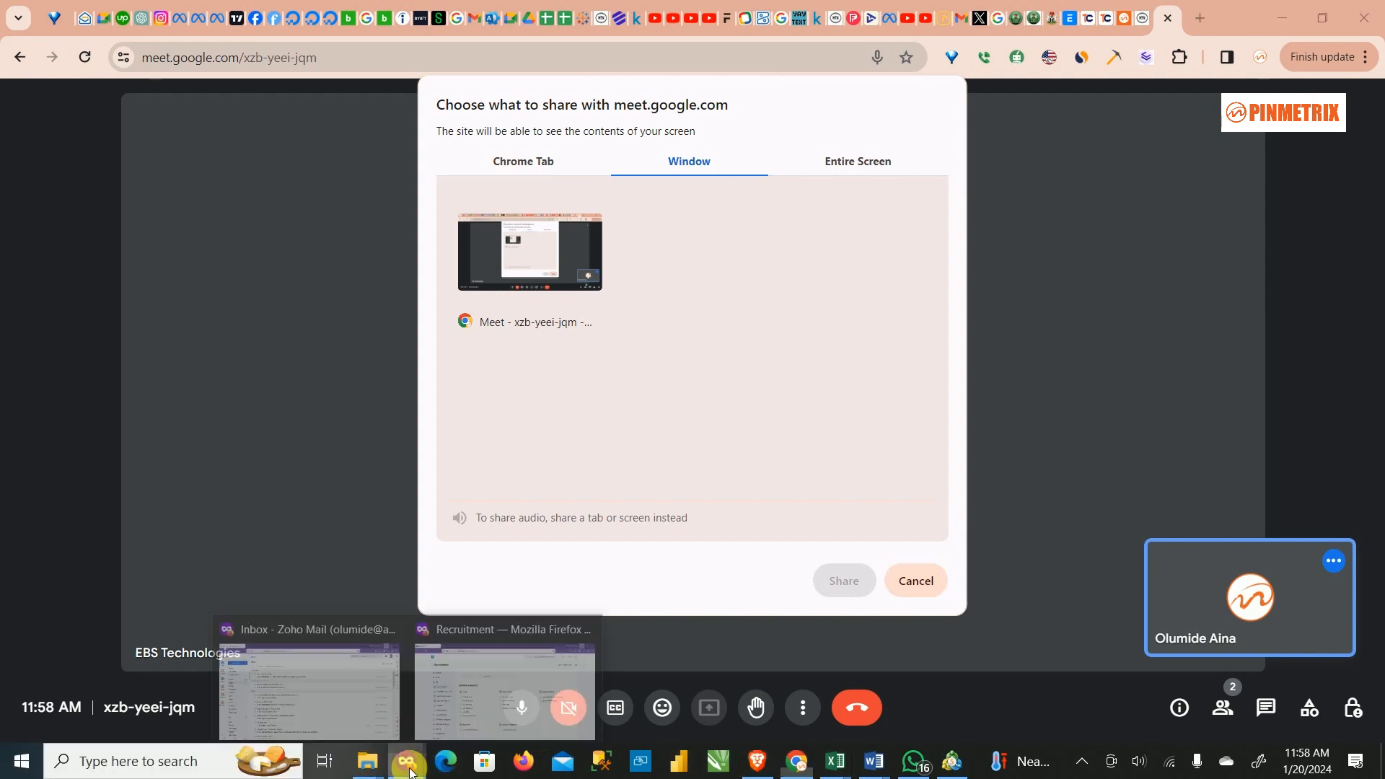
click(510, 667)
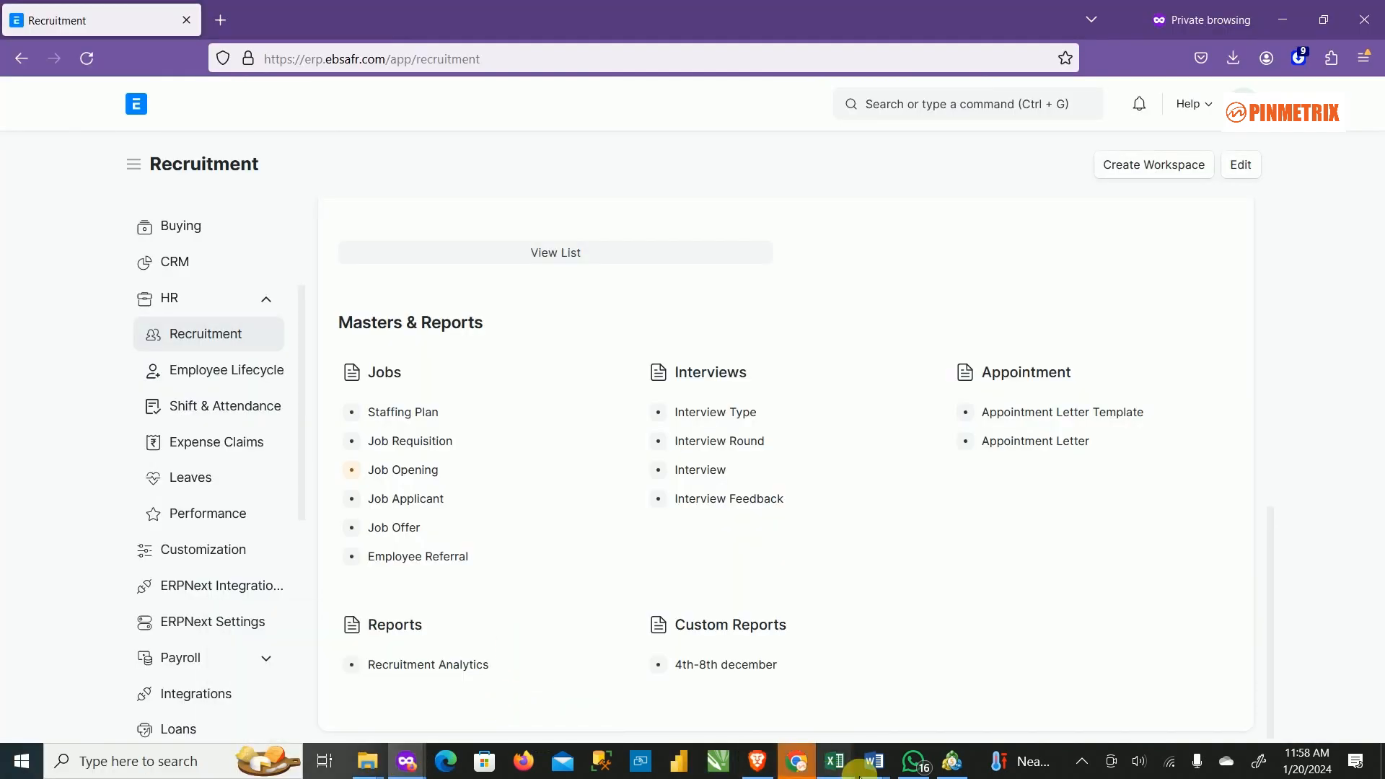
click(796, 763)
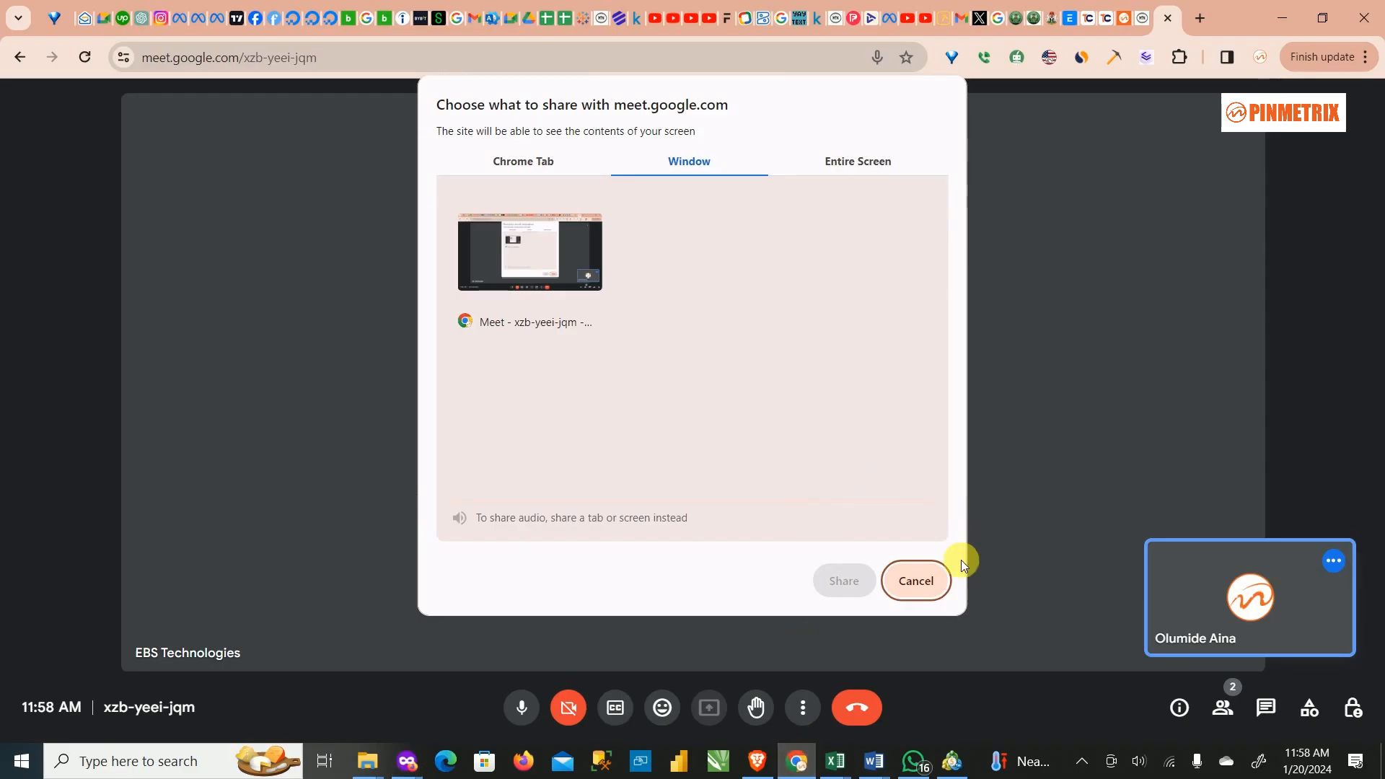
click(916, 580)
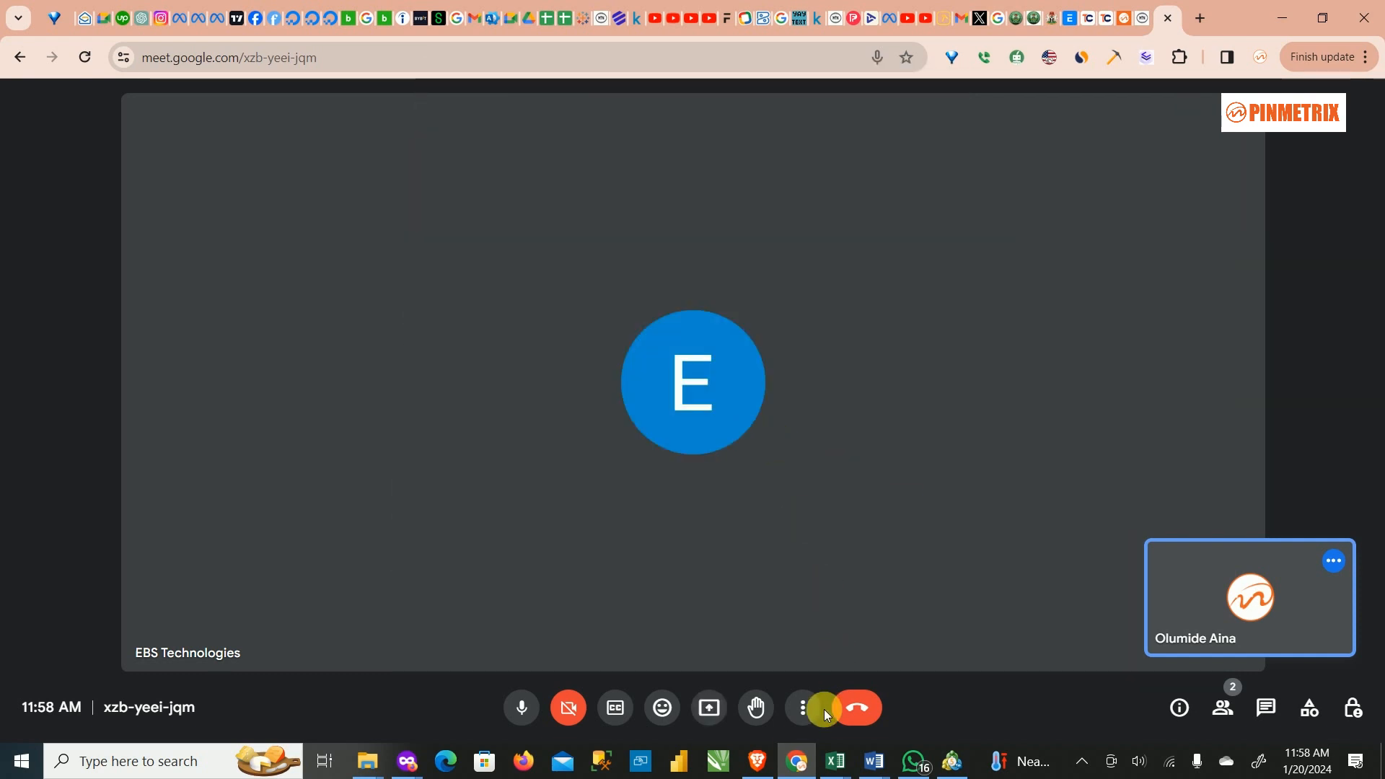
Step: Share the Recruitment Firefox window with the Google Meet call
click(709, 708)
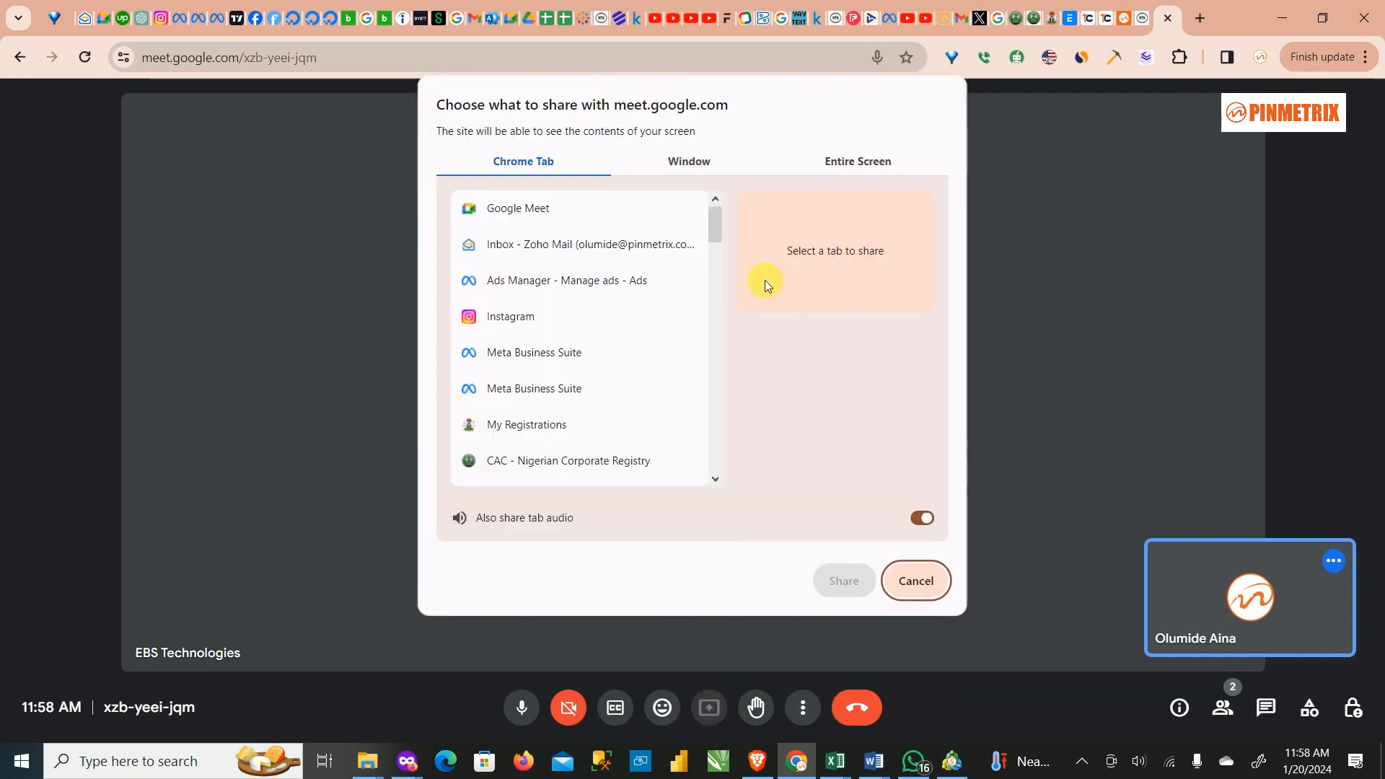
click(689, 161)
click(694, 268)
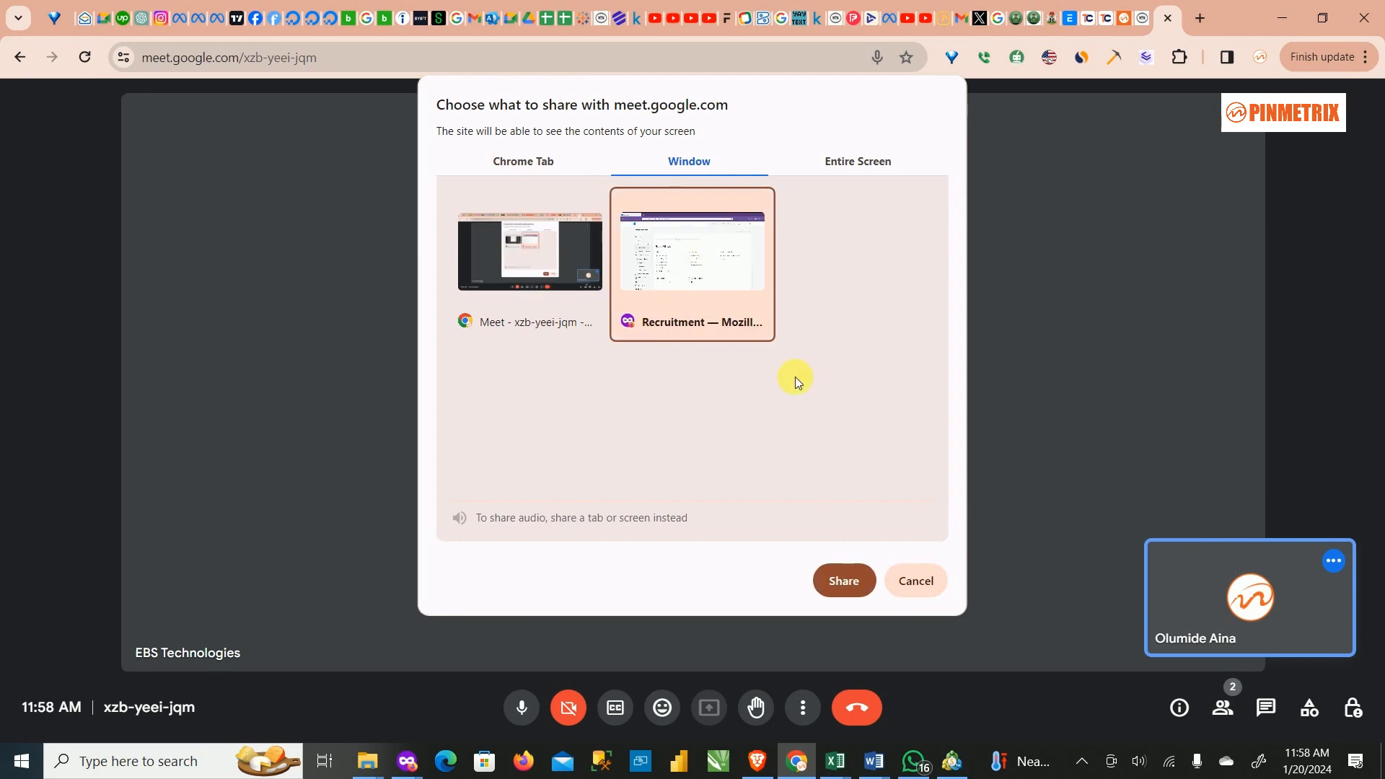
click(843, 580)
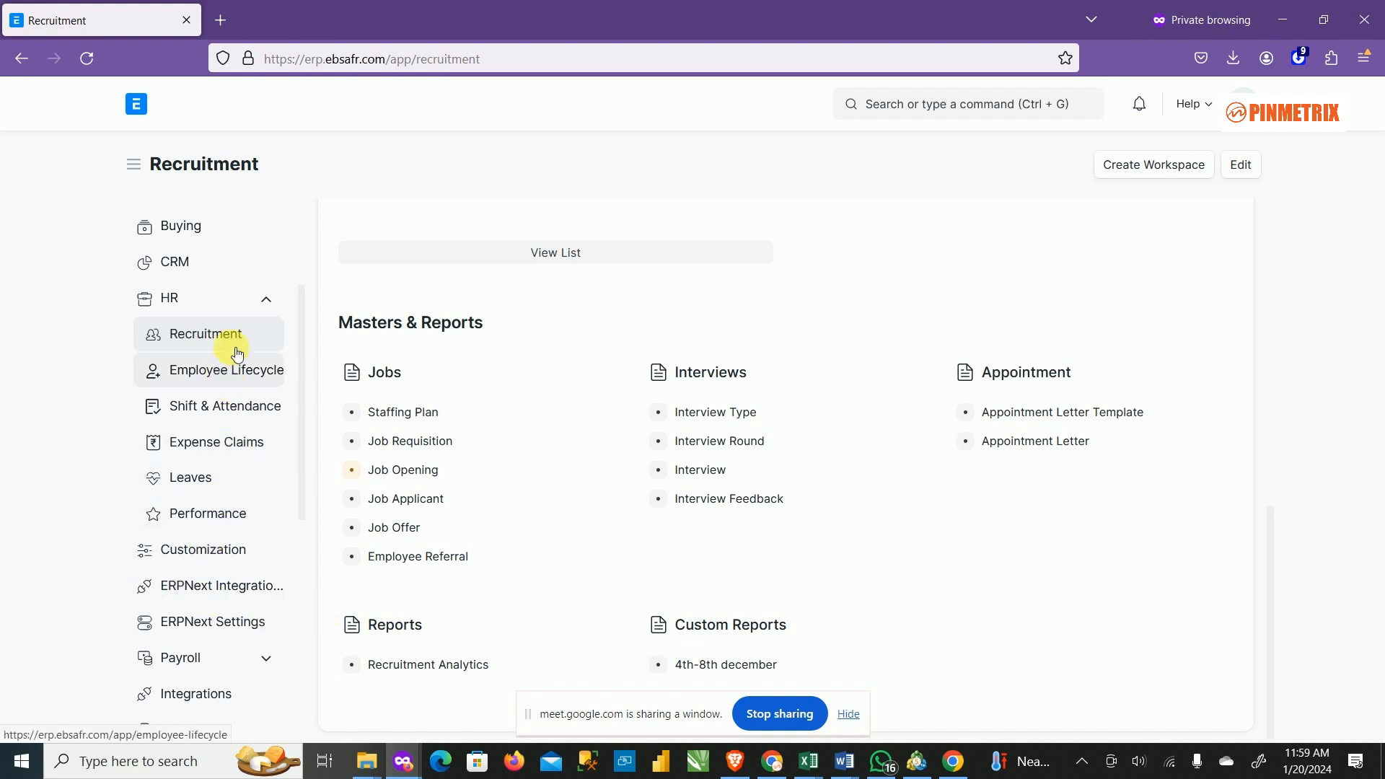
Step: Open the Employee list from the reports and masters of the HR workspace
scroll(556, 516, up, 1)
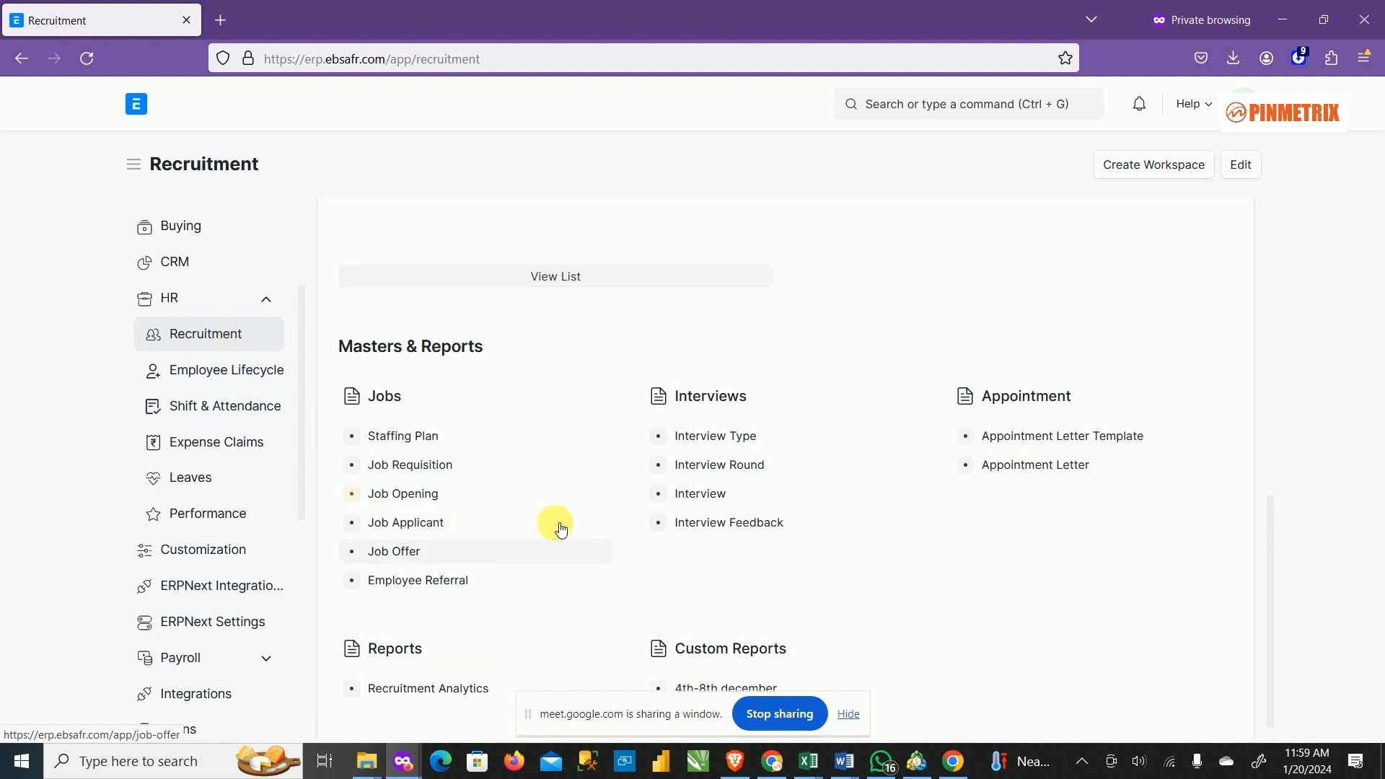
scroll(561, 528, up, 5)
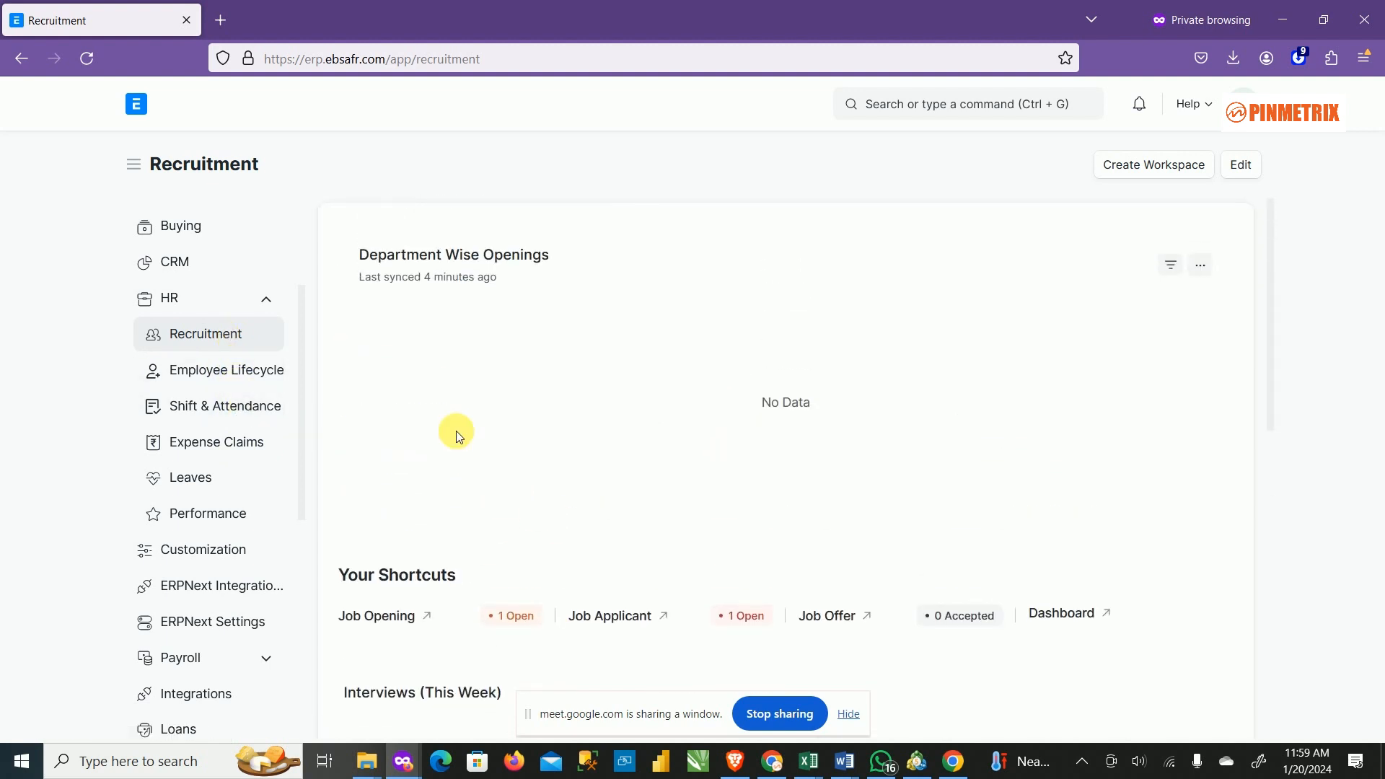
click(204, 297)
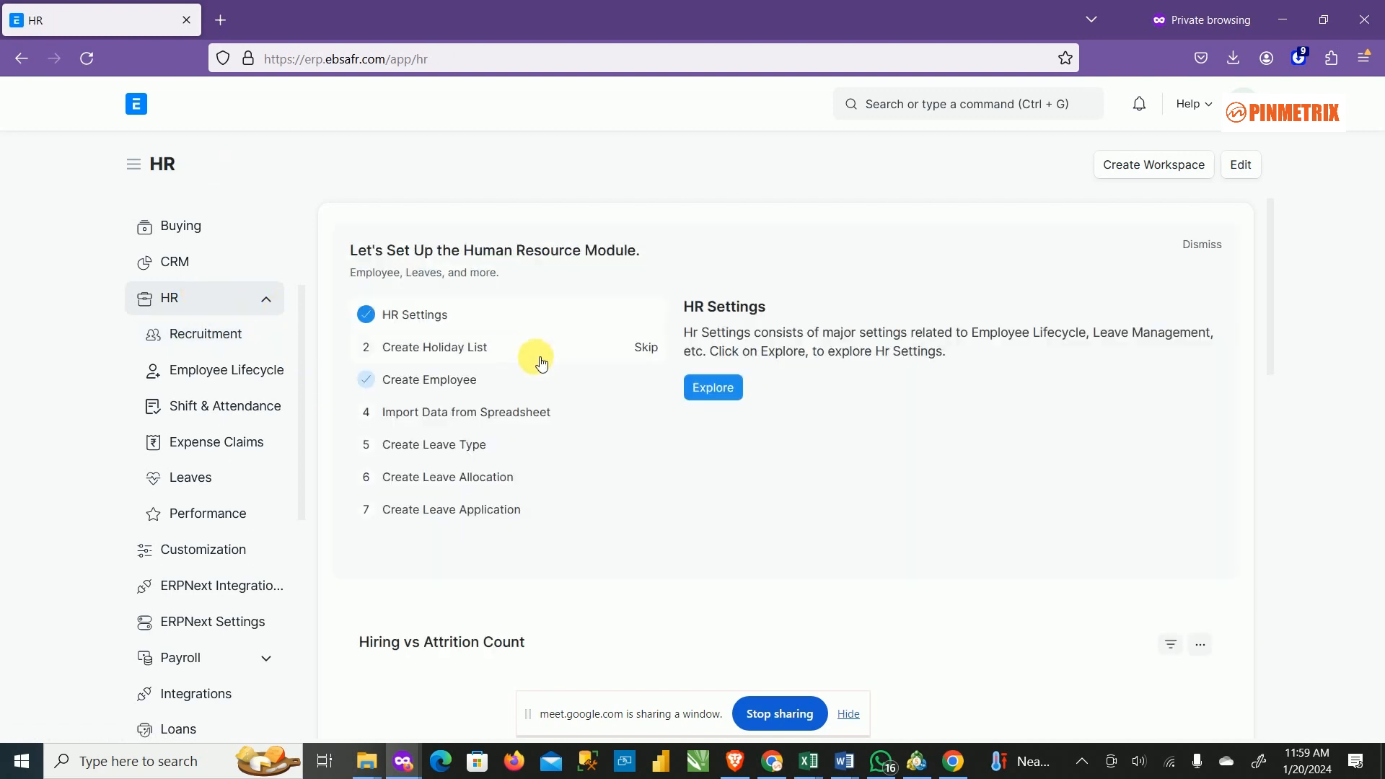
scroll(525, 440, down, 6)
scroll(522, 469, down, 5)
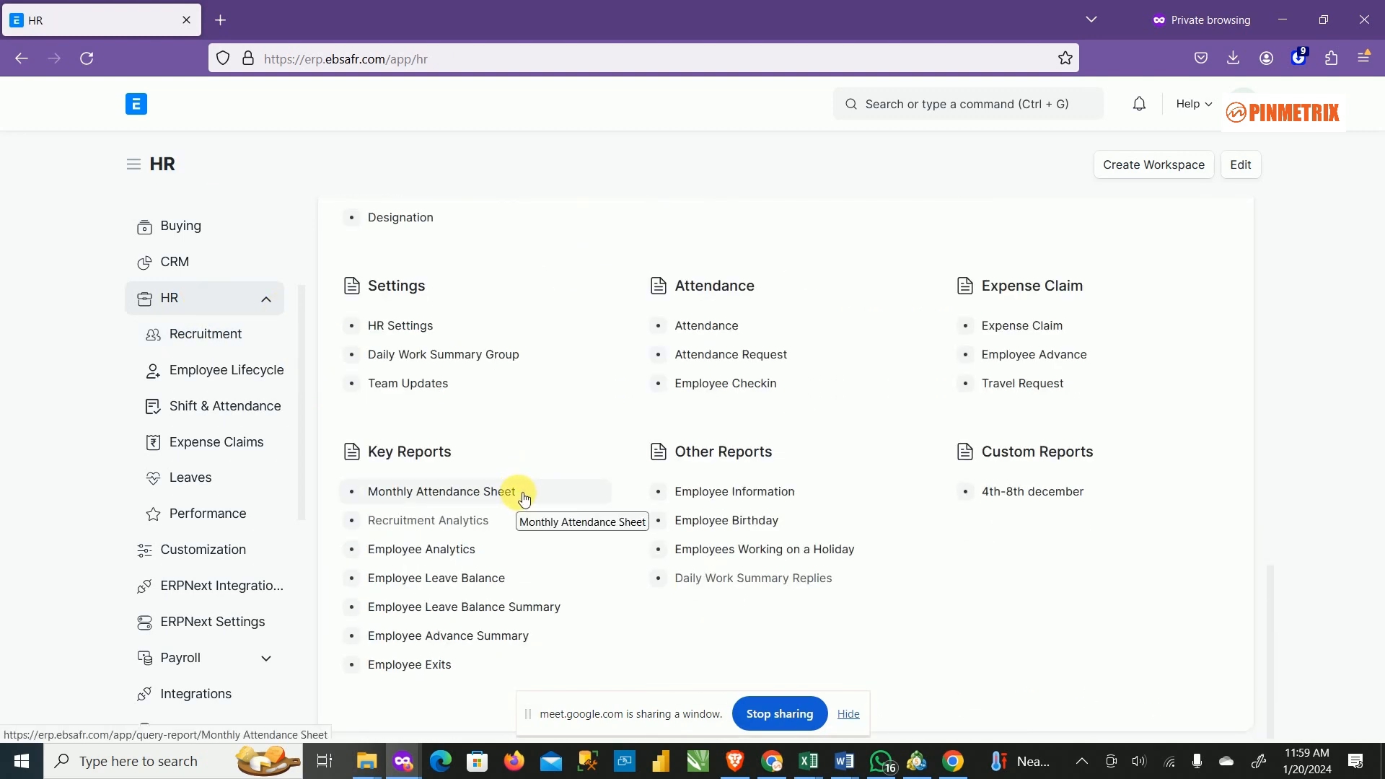
scroll(520, 494, up, 5)
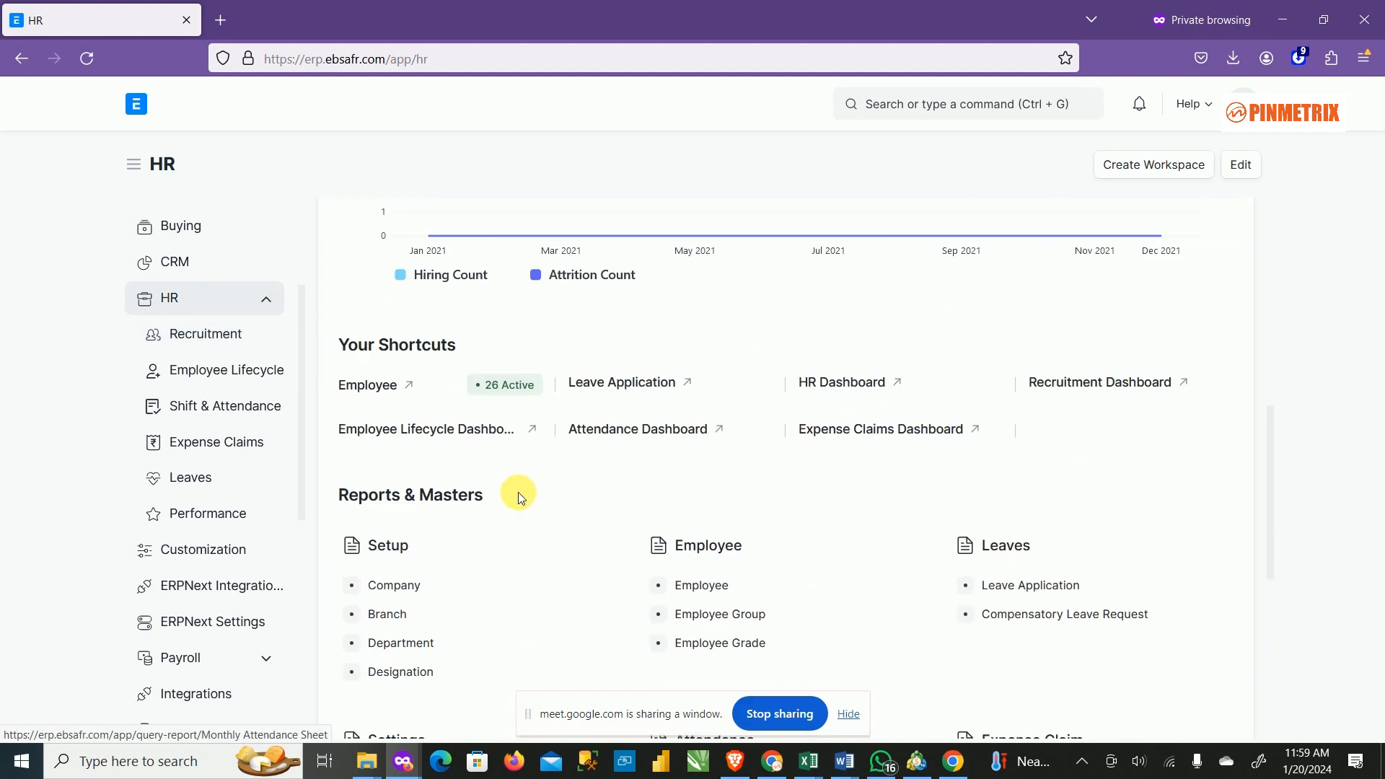
click(731, 587)
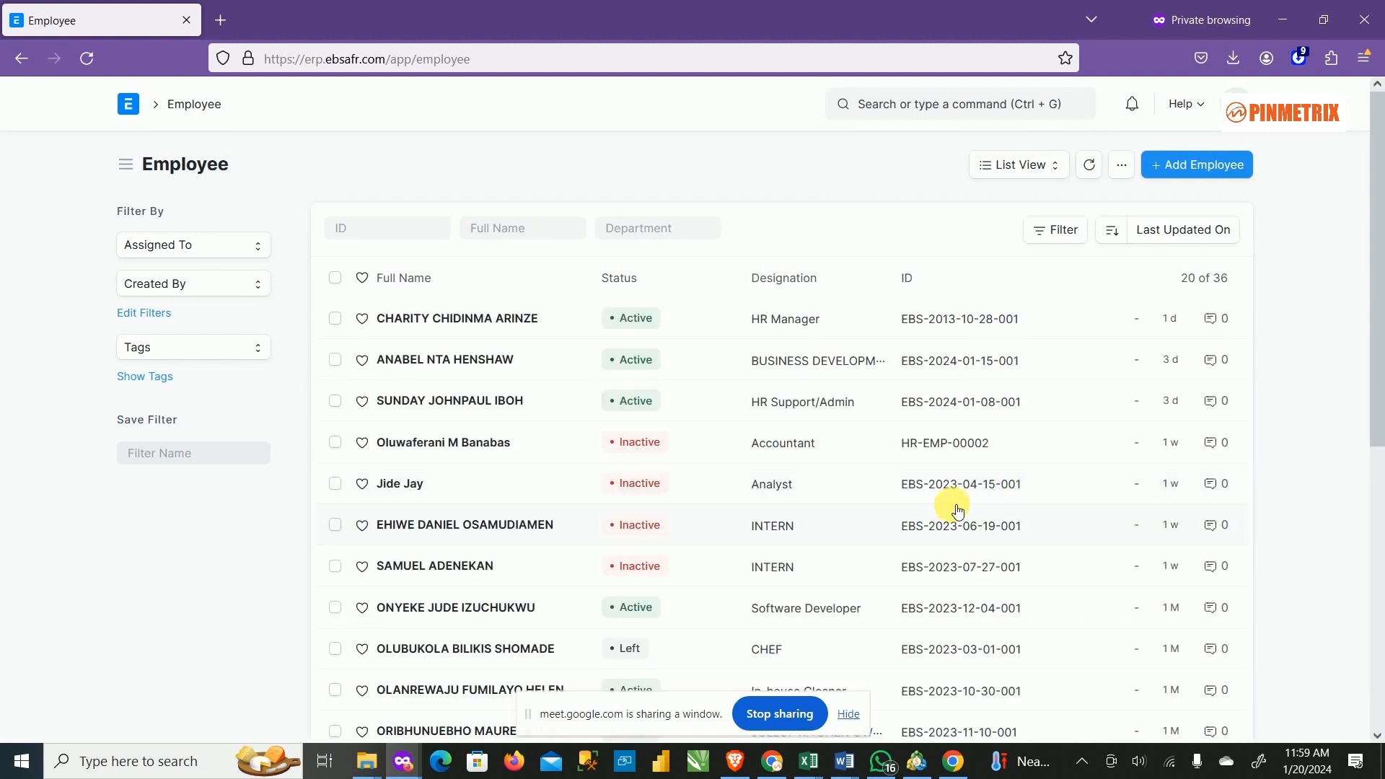
Step: Open the HR Manager's employee record and review its overview and company details
click(416, 329)
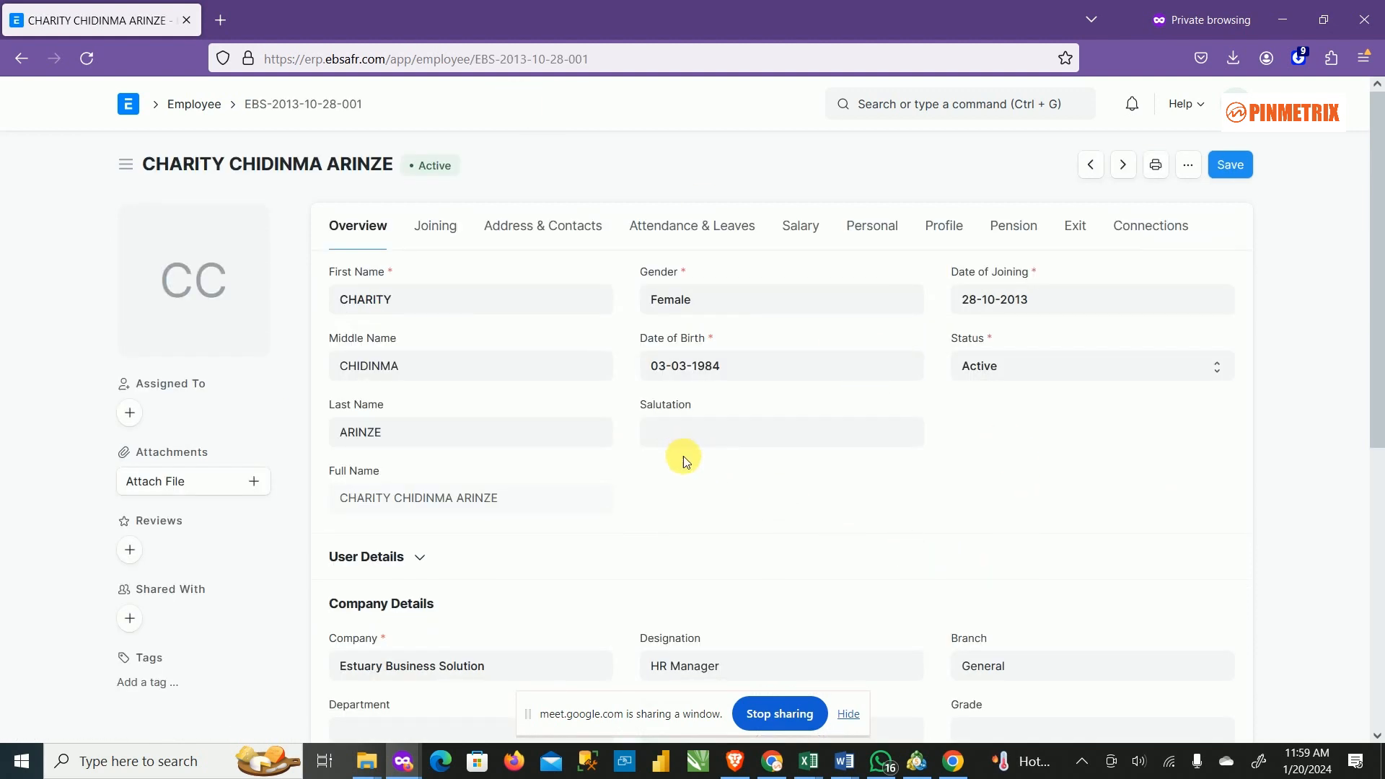
scroll(683, 456, down, 4)
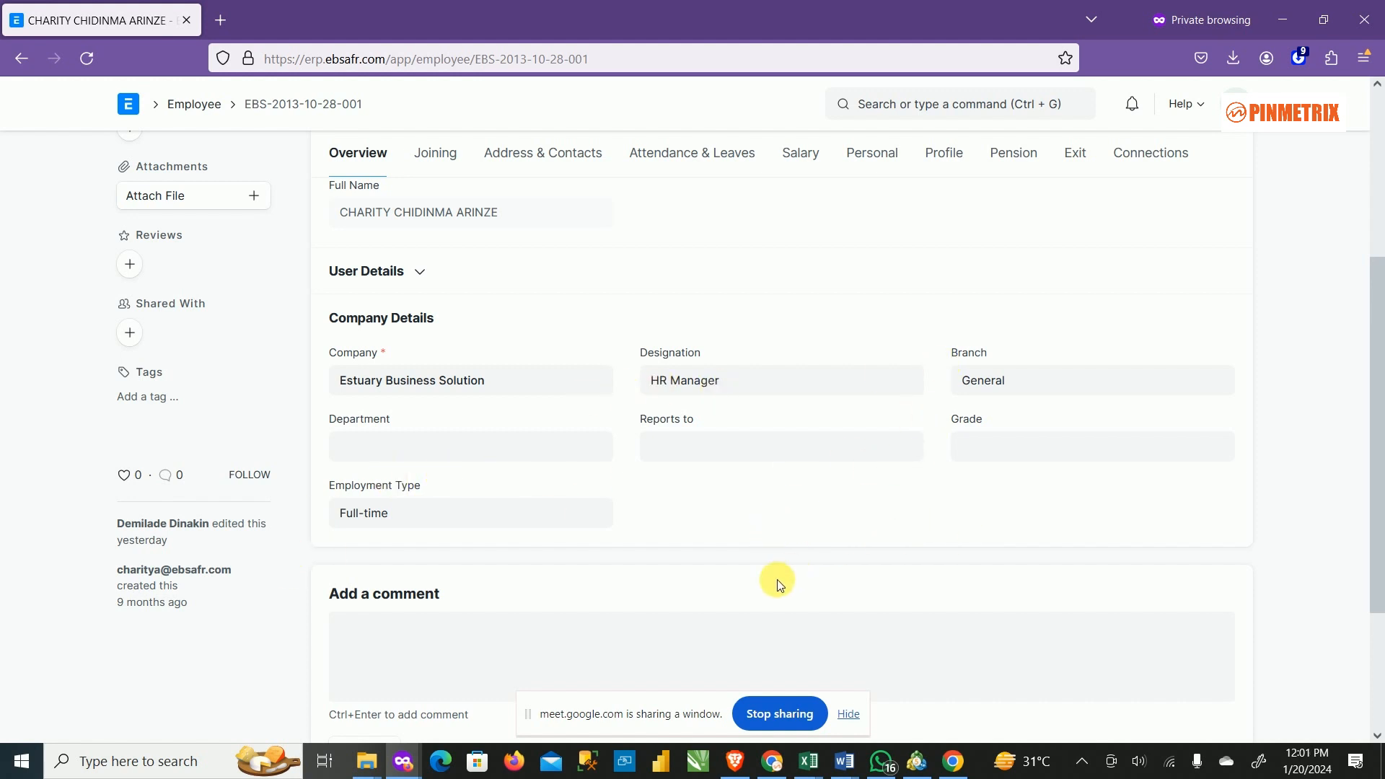
scroll(726, 626, up, 4)
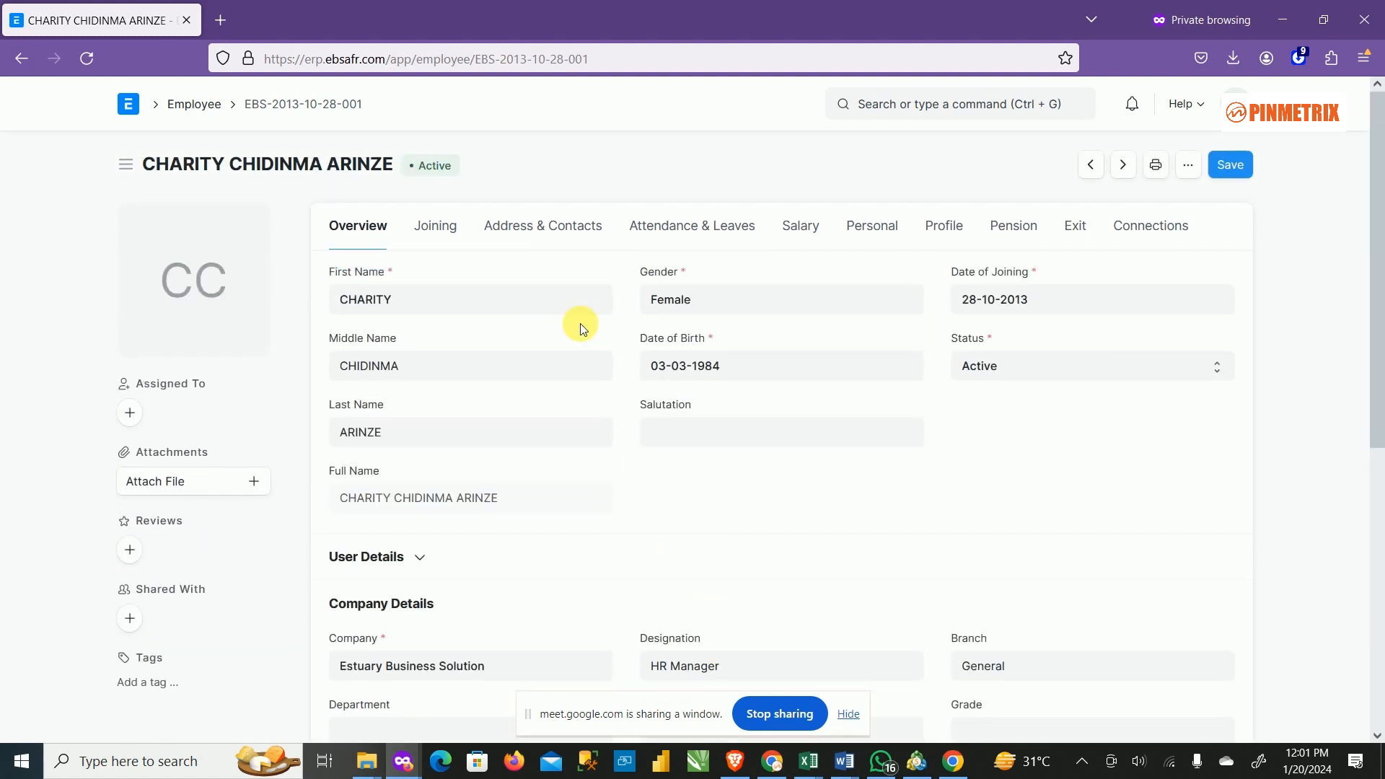
Step: Review the employee's attendance and leave details, including the expense, leave and shift request approvers
click(711, 230)
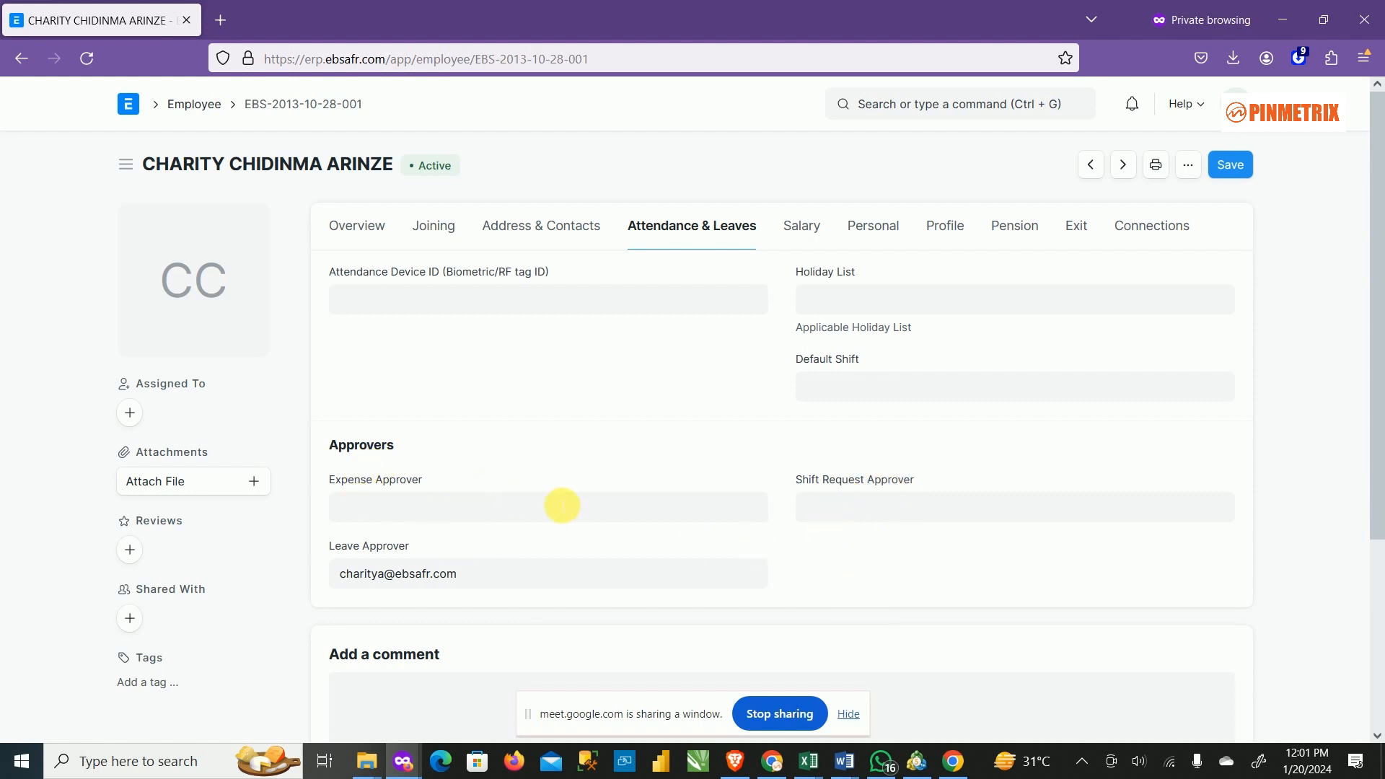
scroll(559, 505, down, 2)
scroll(559, 510, down, 2)
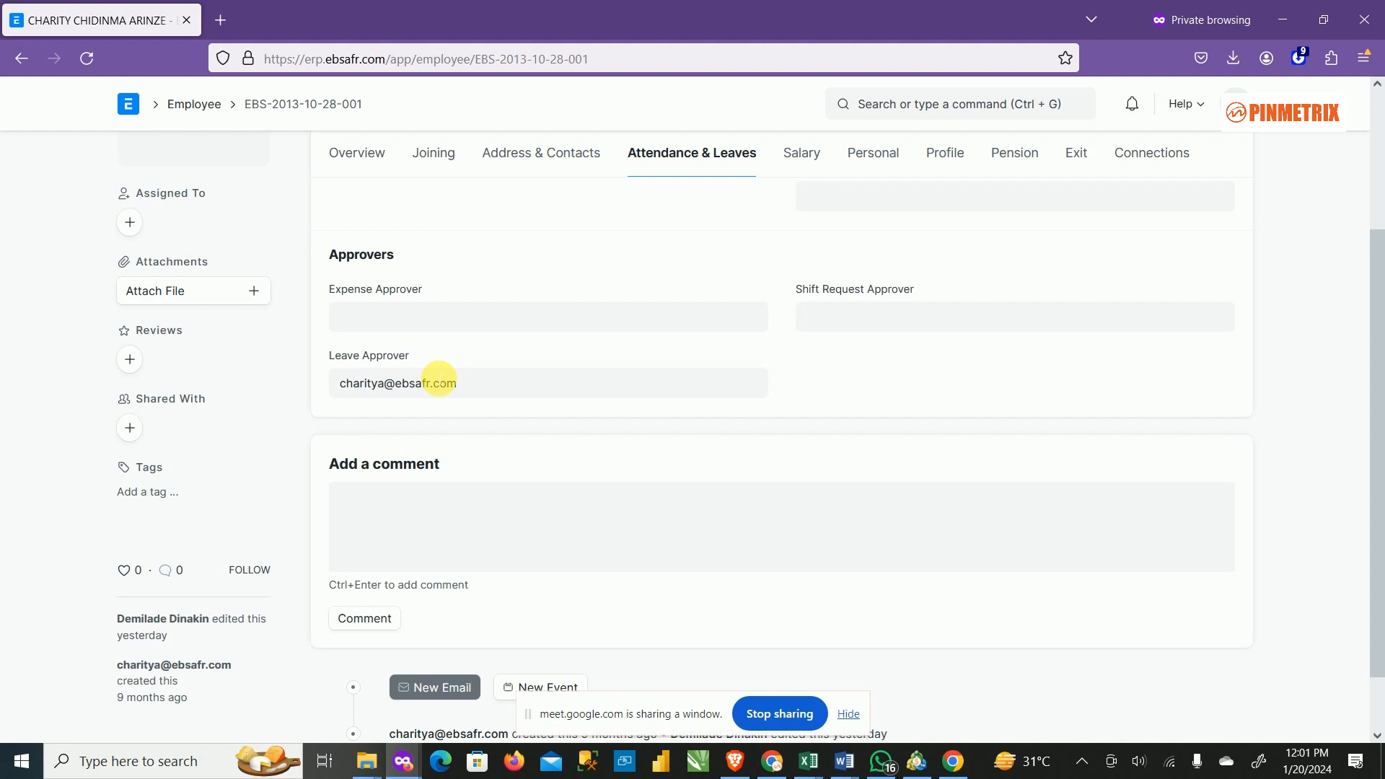
scroll(684, 439, up, 3)
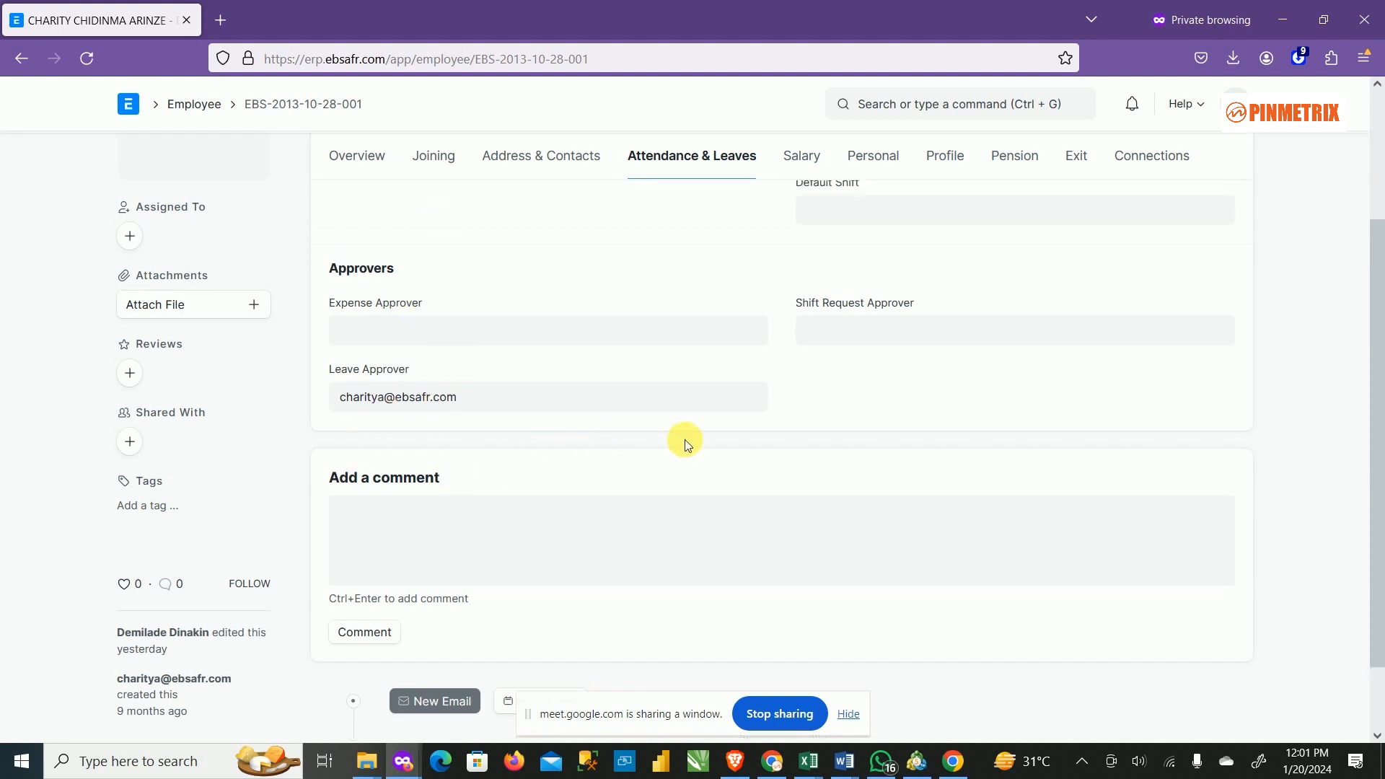
Step: Review the employee's salary and personal details, and bring up the pension details
click(798, 224)
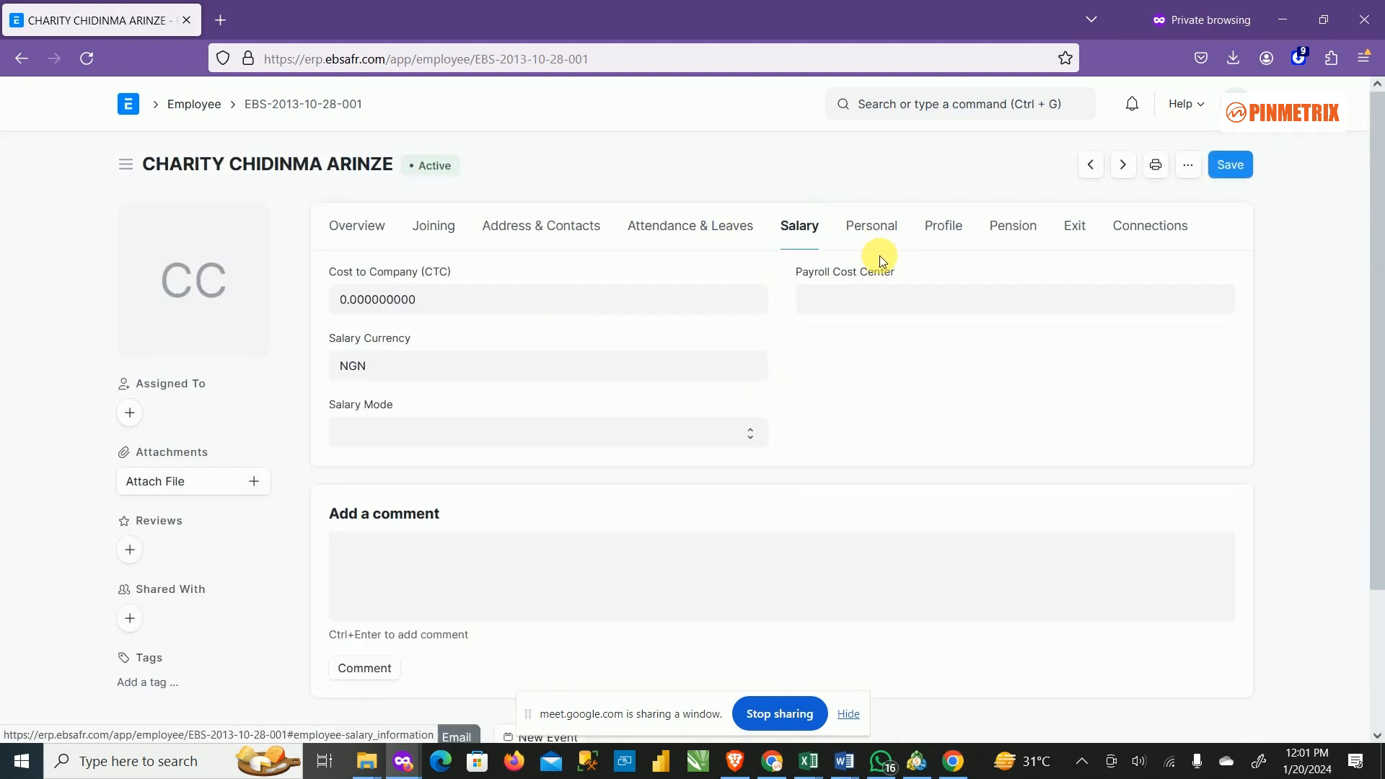
scroll(994, 379, down, 3)
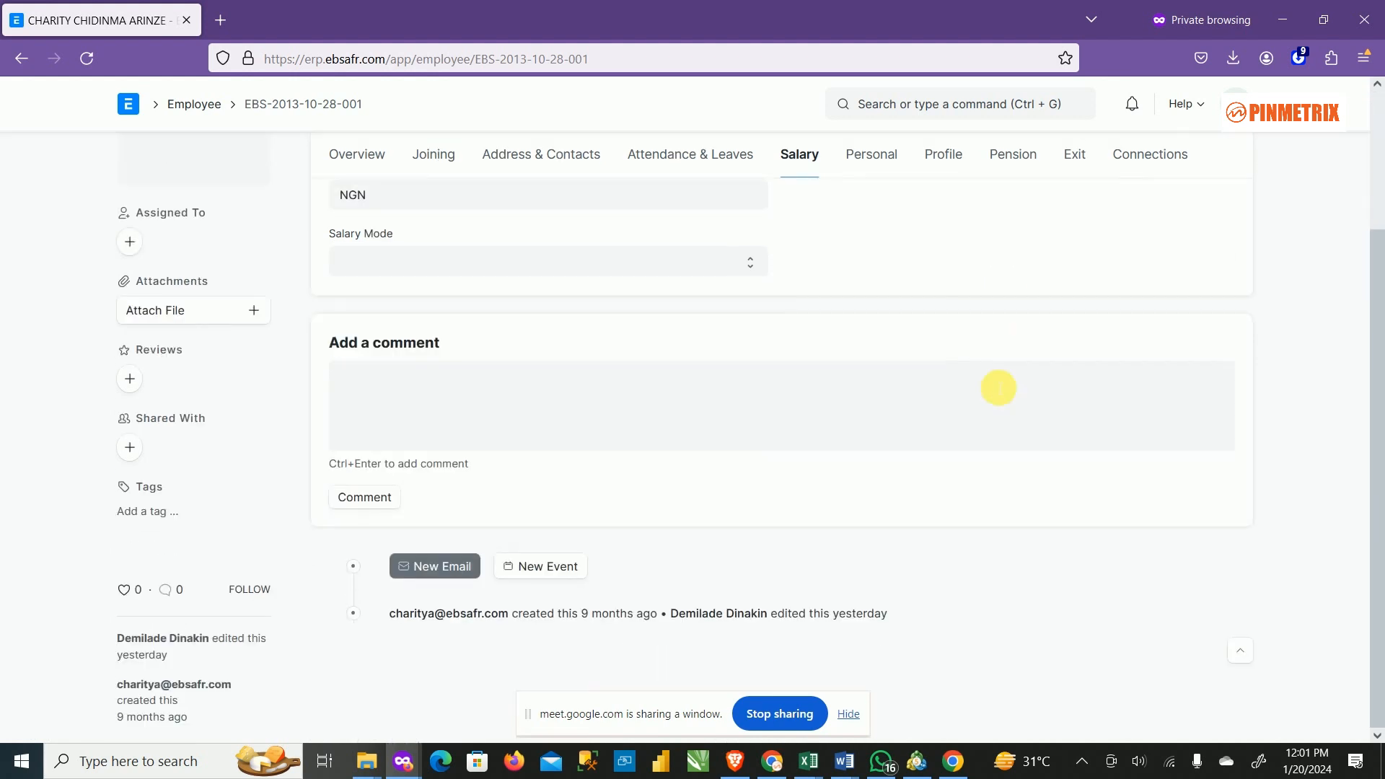
scroll(994, 381, up, 3)
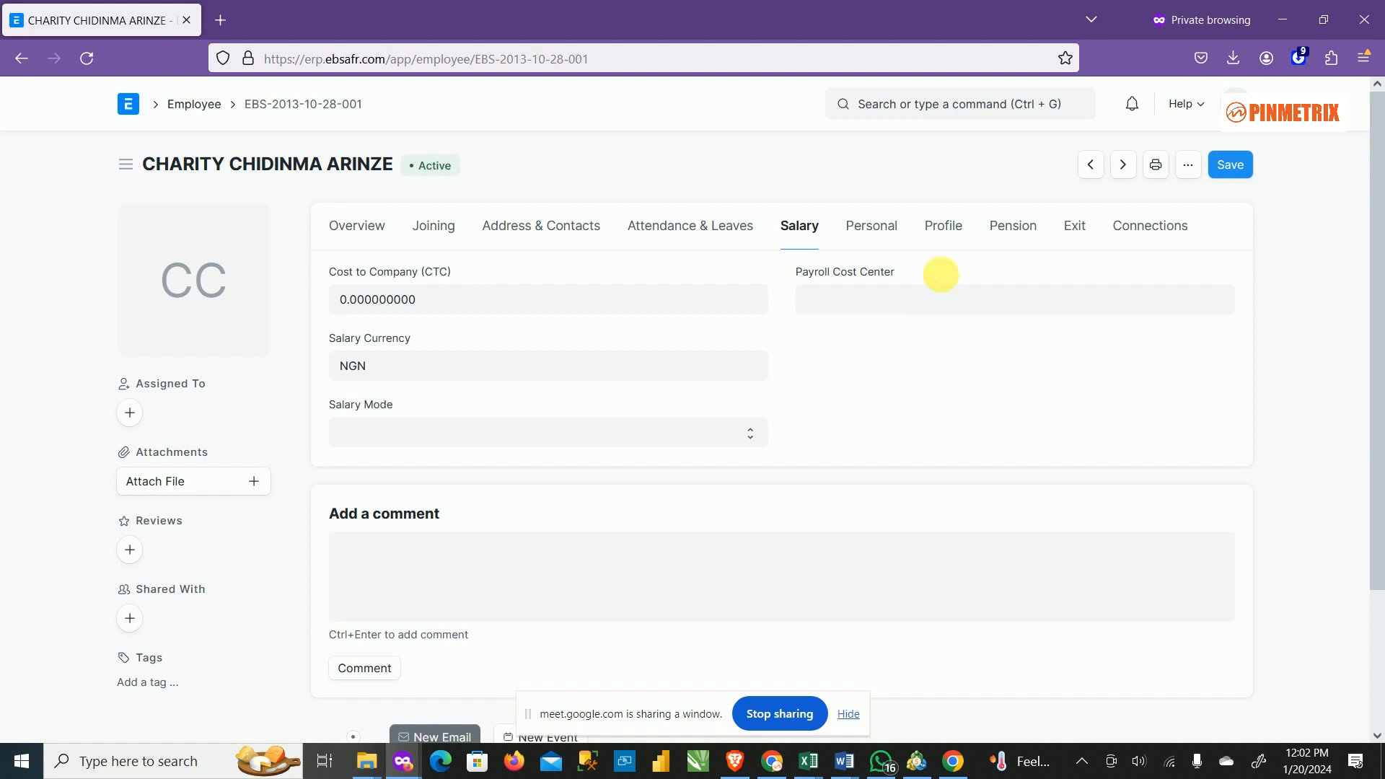
click(888, 230)
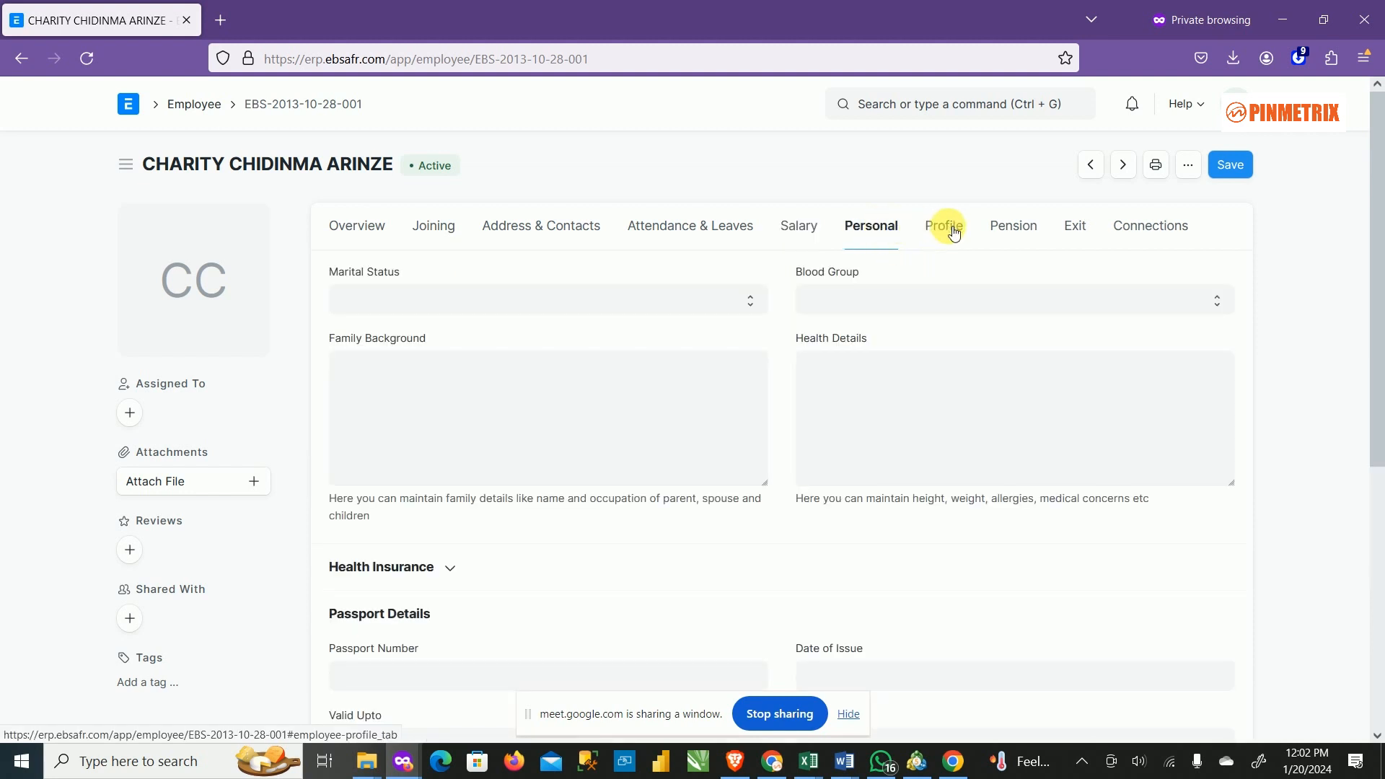
click(1025, 228)
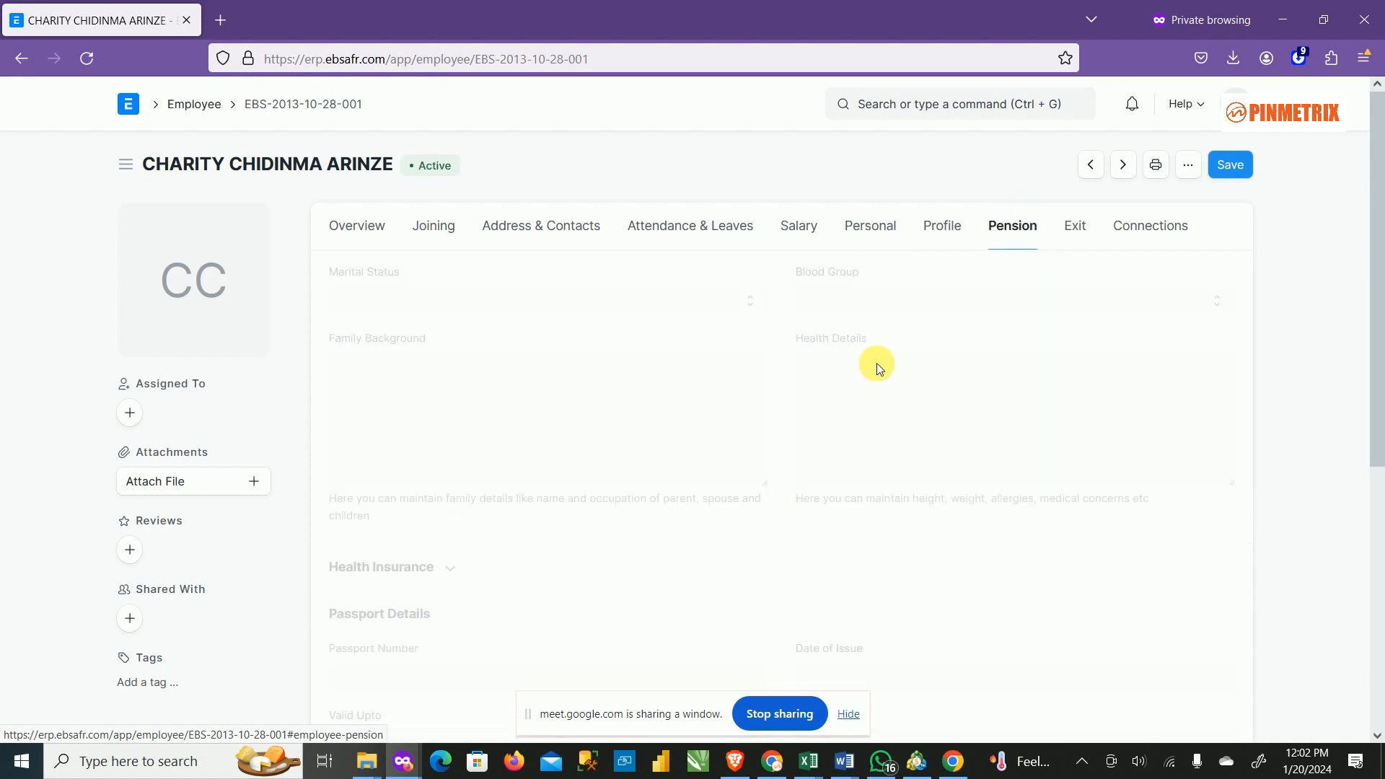
Step: Return to the Home workspace and look through its shortcuts, reports and masters
click(131, 110)
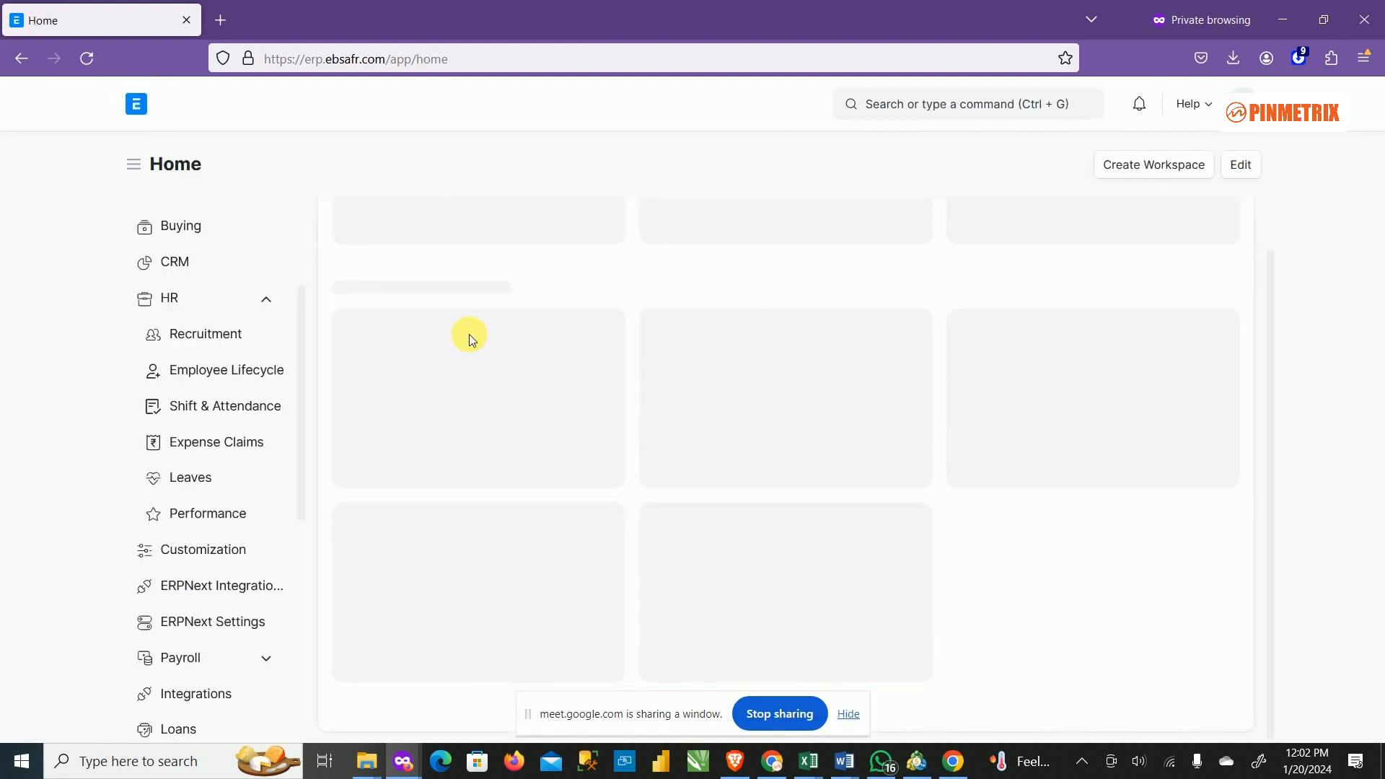
scroll(669, 574, down, 3)
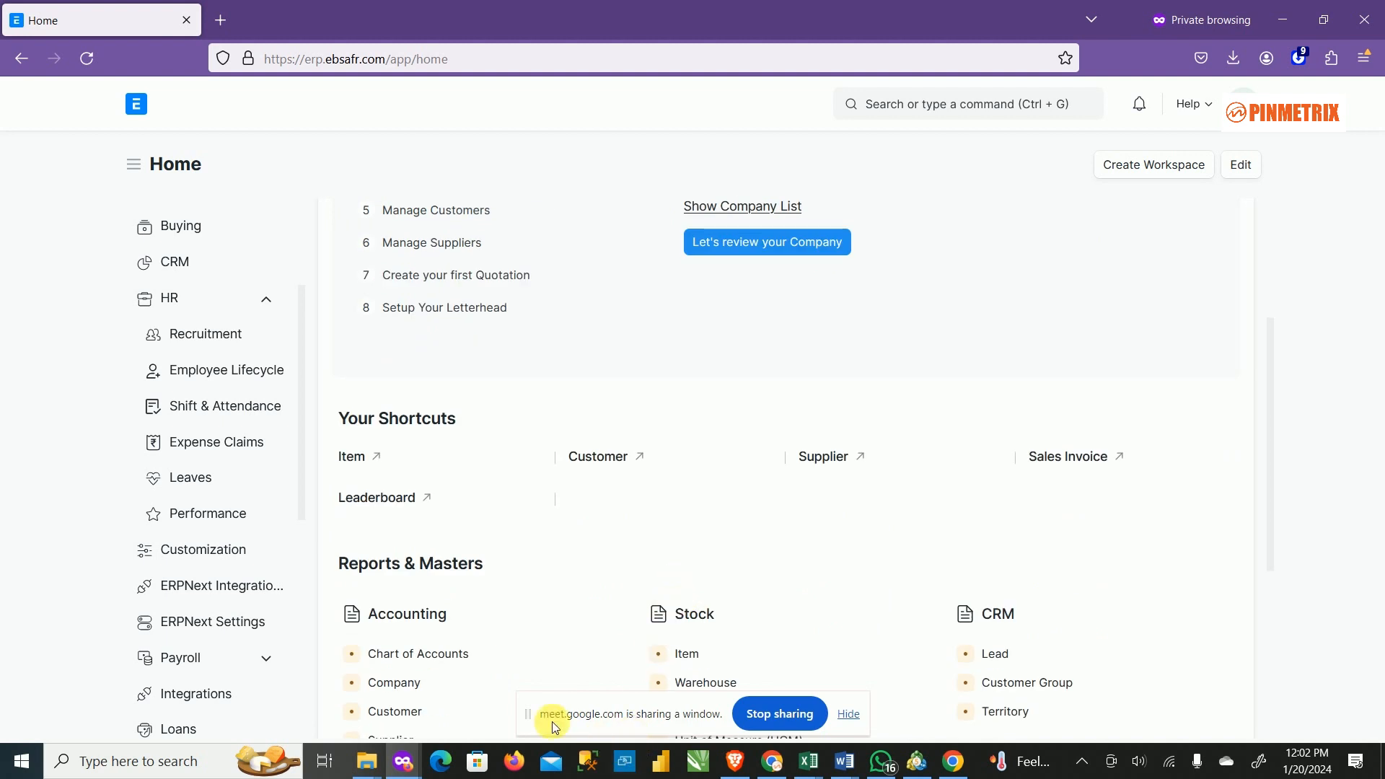
scroll(402, 618, down, 3)
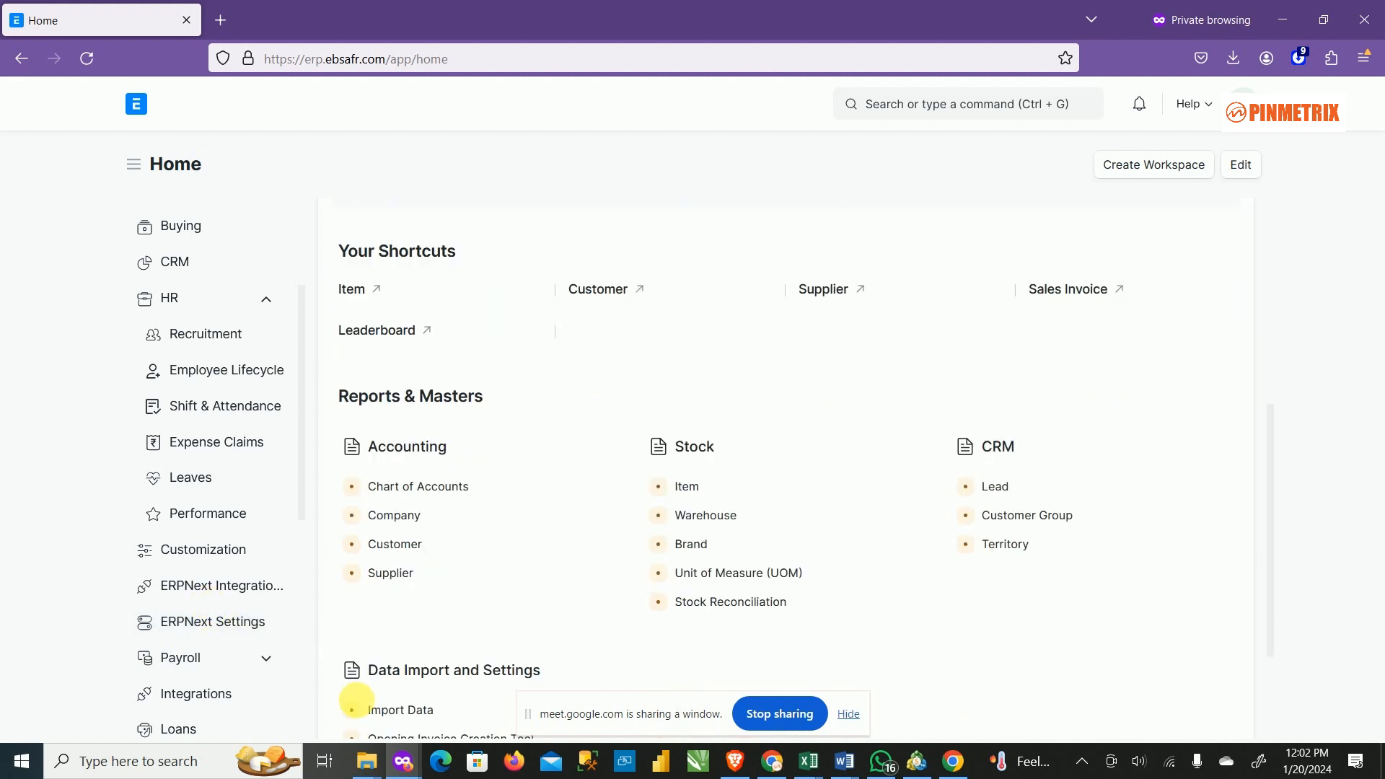
Step: Open the Payroll workspace and examine its shortcuts, quick links and settings
click(209, 657)
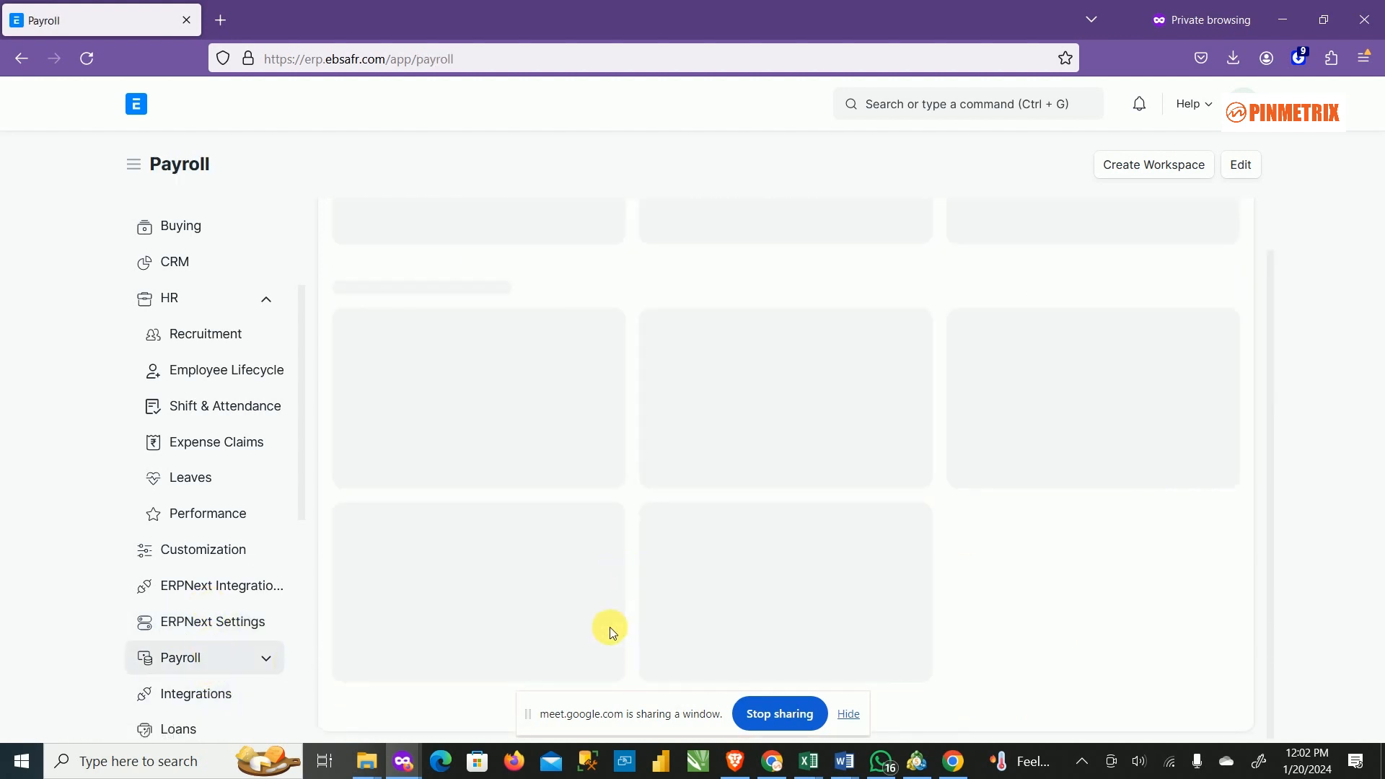
scroll(794, 529, down, 5)
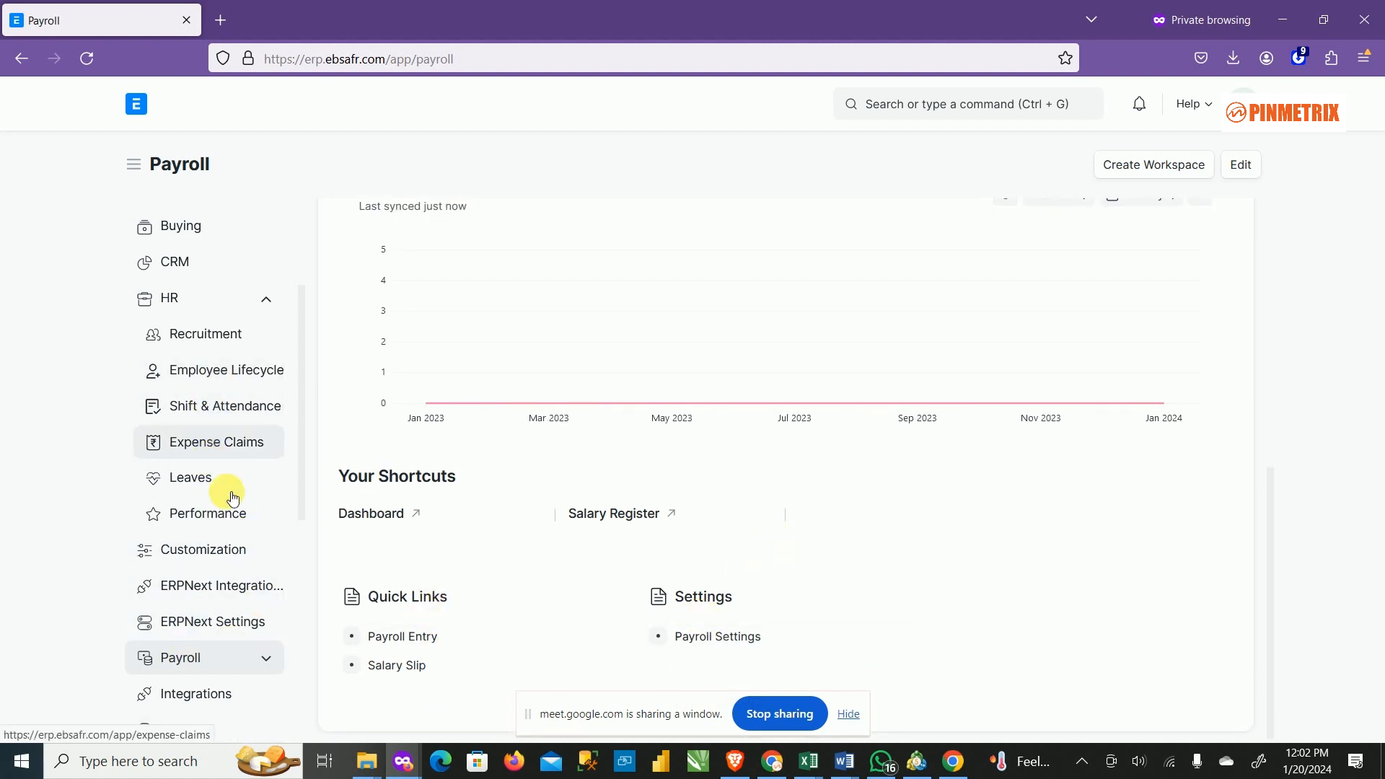
scroll(230, 491, down, 1)
scroll(201, 278, up, 1)
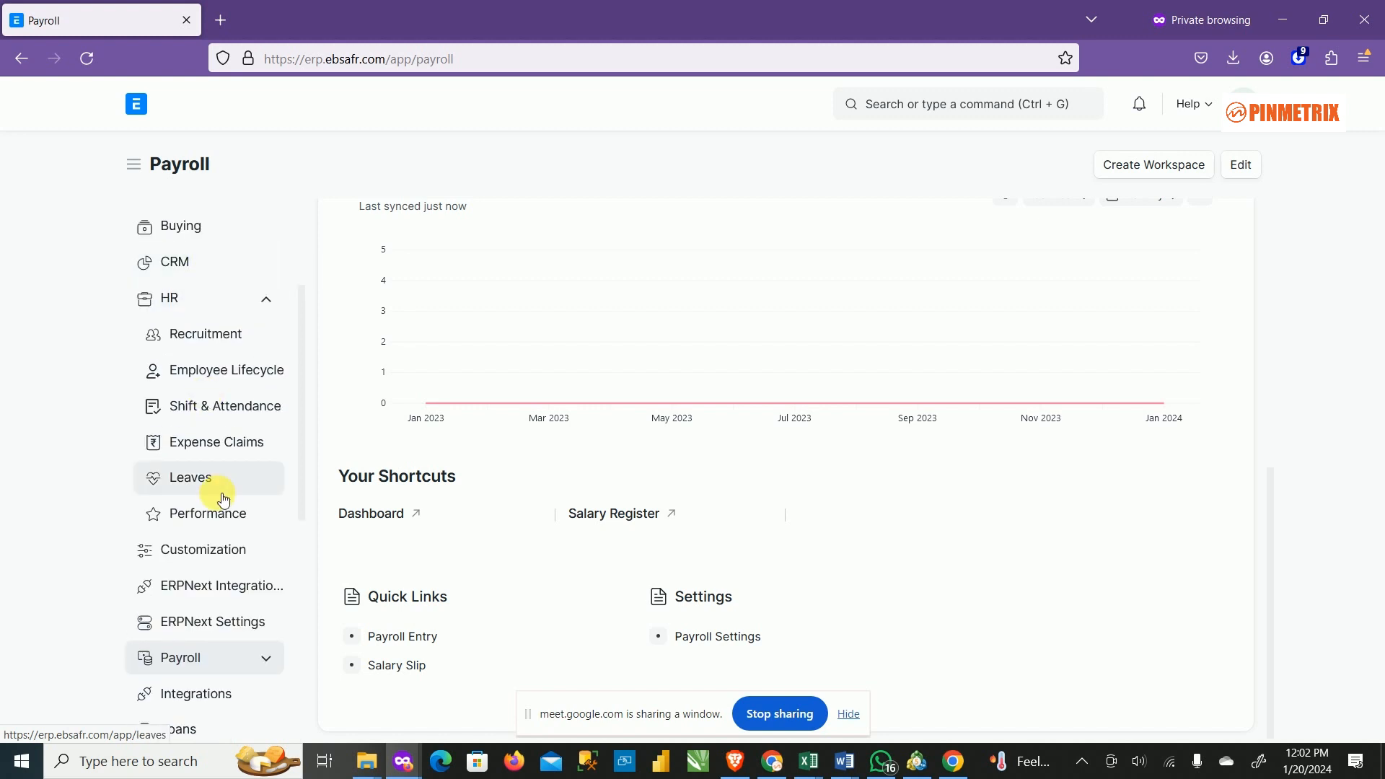
Step: Open the Salary Payout workspace under Payroll and look through its transactions and reports
scroll(216, 485, down, 2)
click(265, 487)
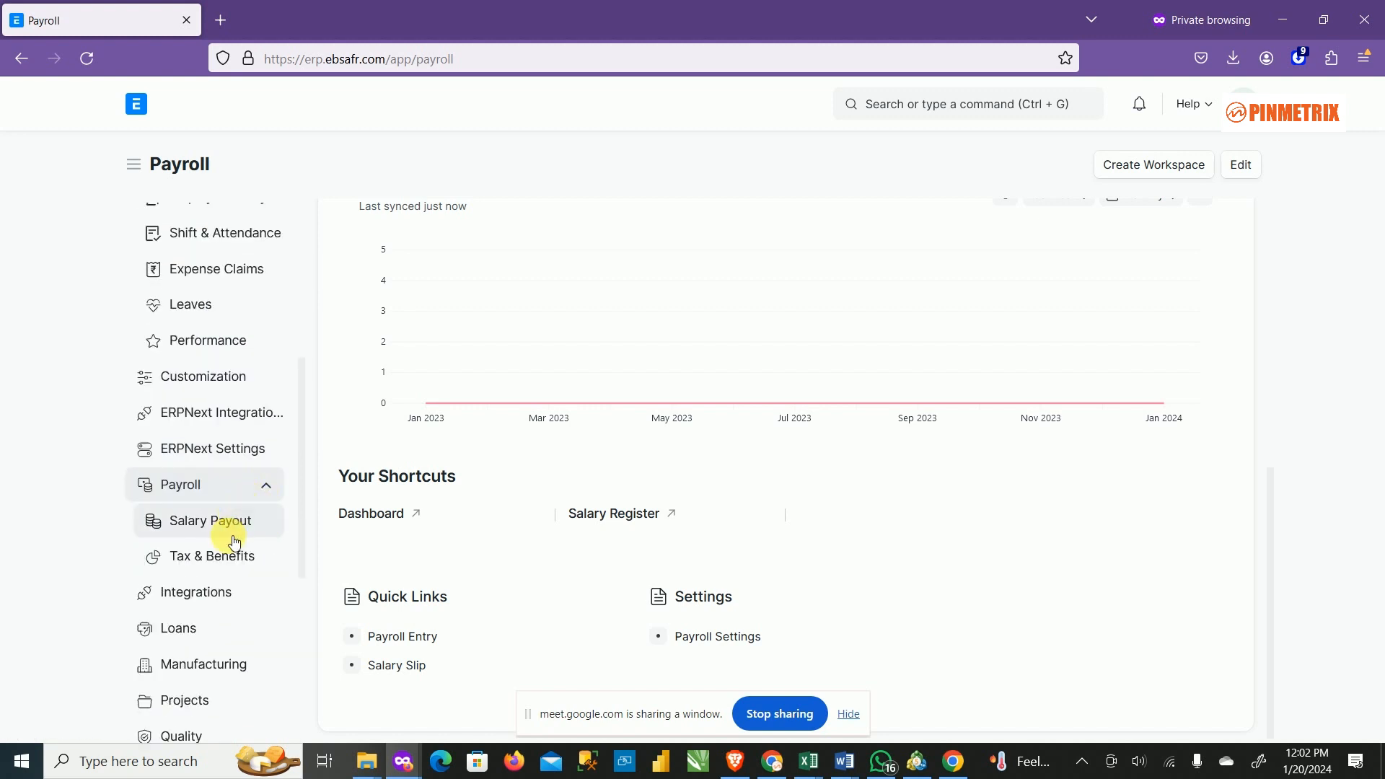
scroll(743, 579, down, 2)
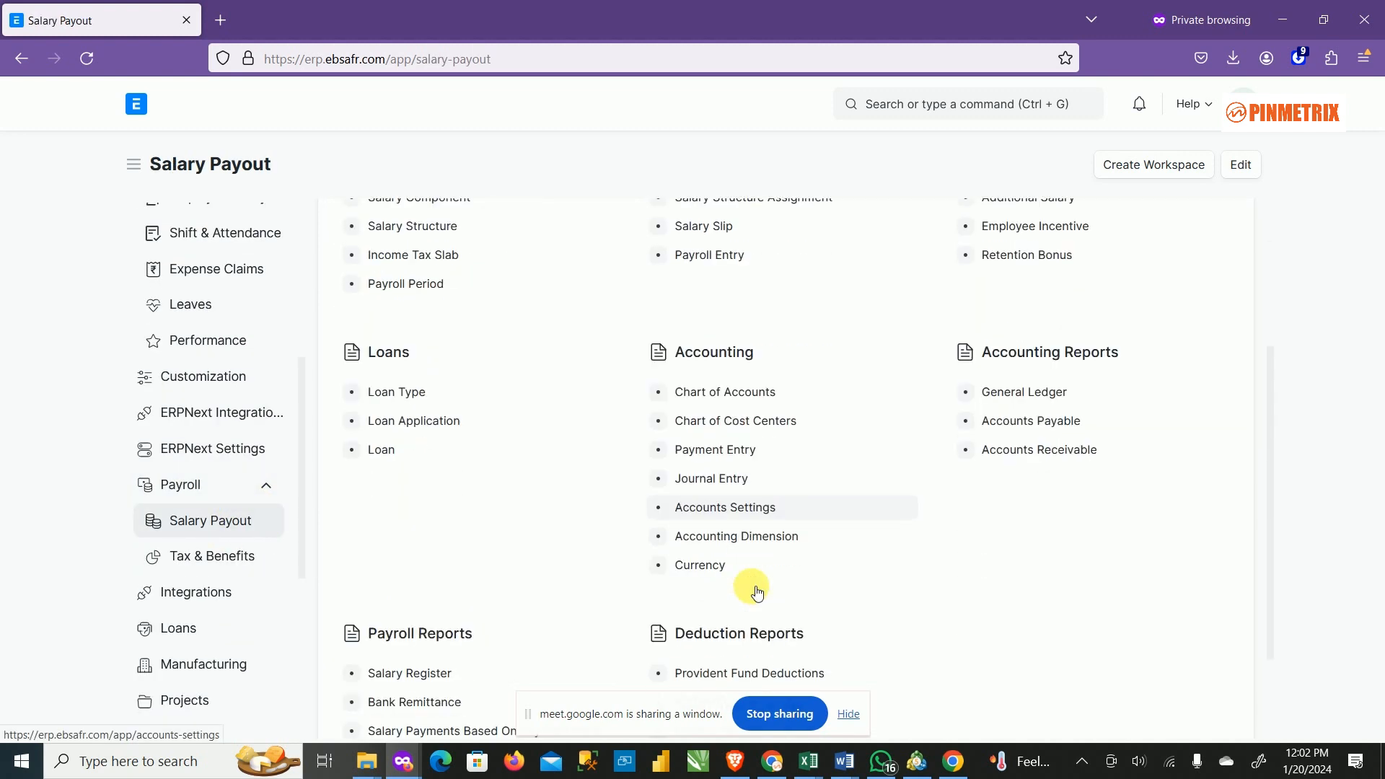
scroll(751, 585, up, 2)
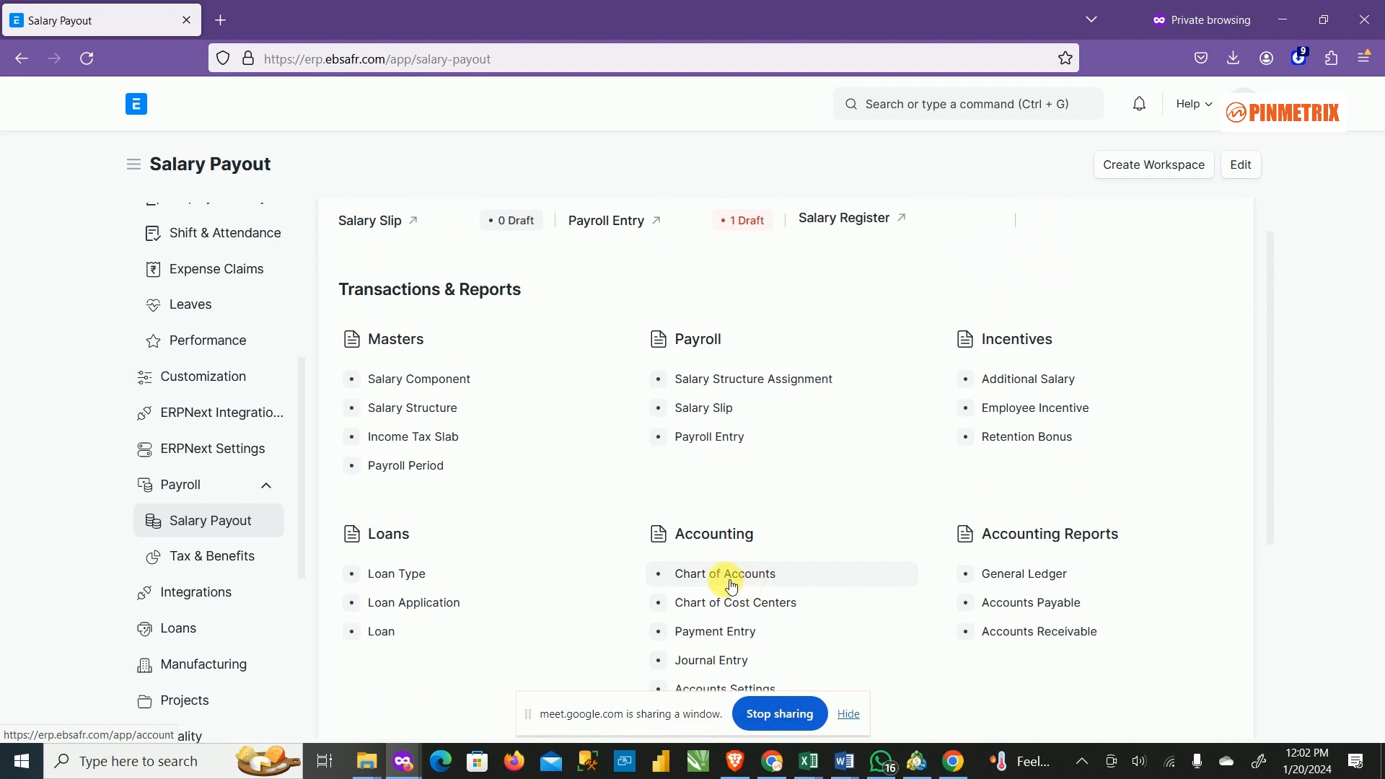
Step: Open the Salary Component list from the payroll masters and look through the listed components
click(462, 380)
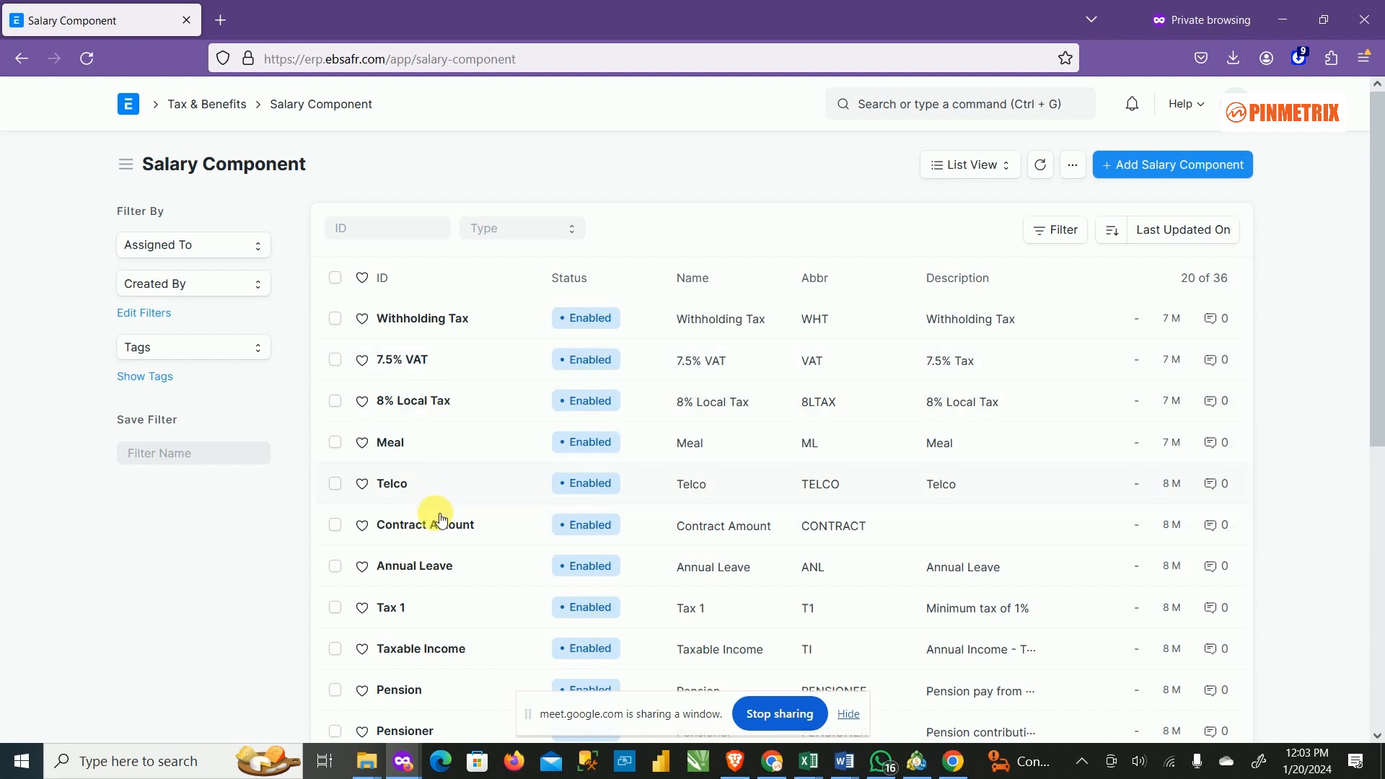
scroll(649, 591, down, 7)
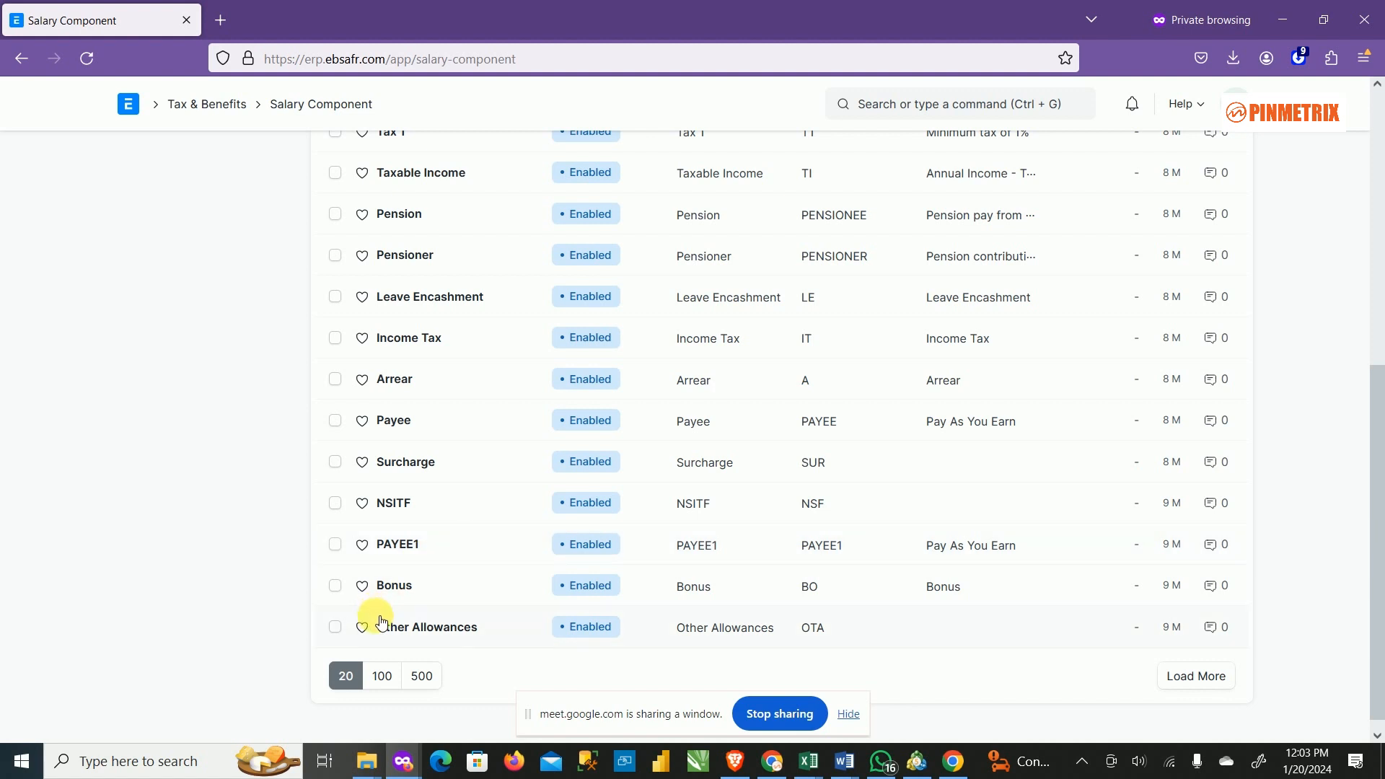
scroll(411, 562, up, 6)
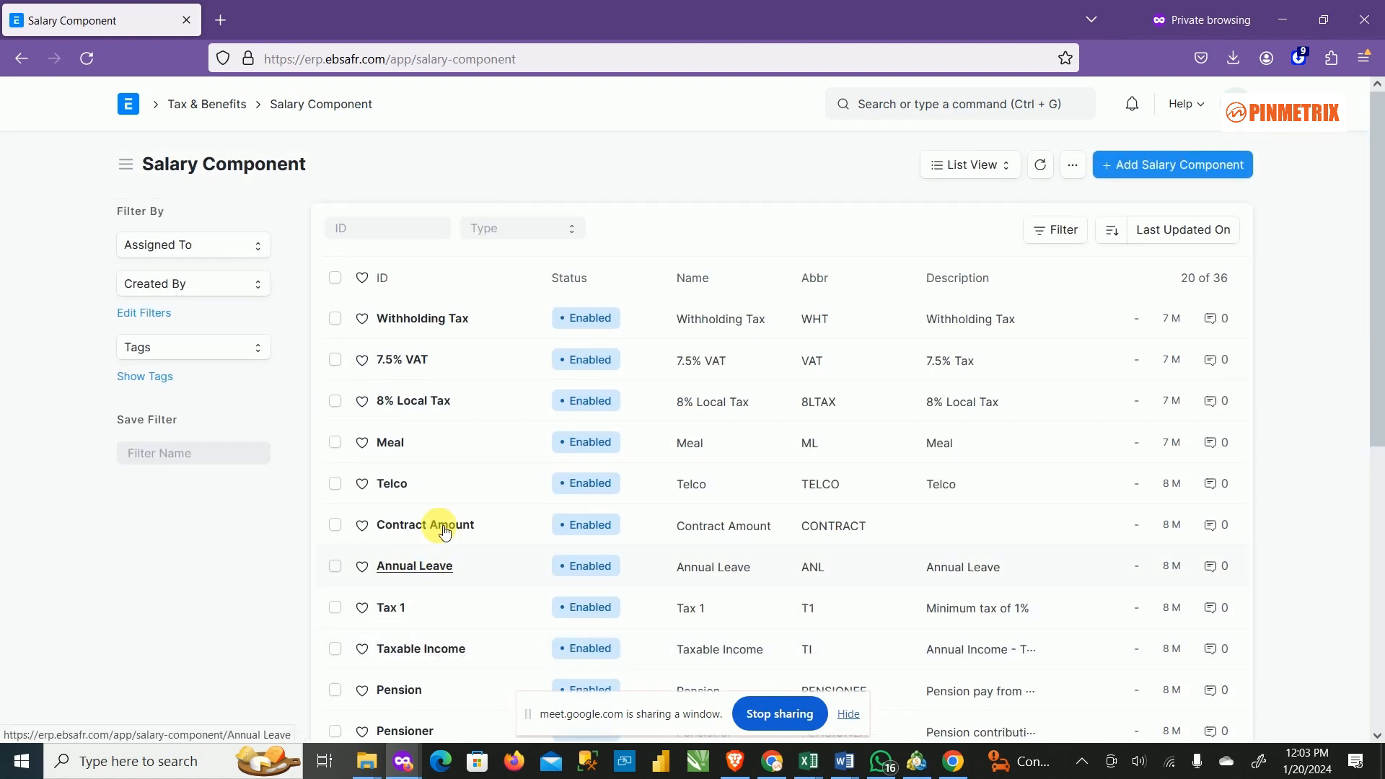
Step: Filter the salary components by the ID "basic" and open the Basic component
click(406, 232)
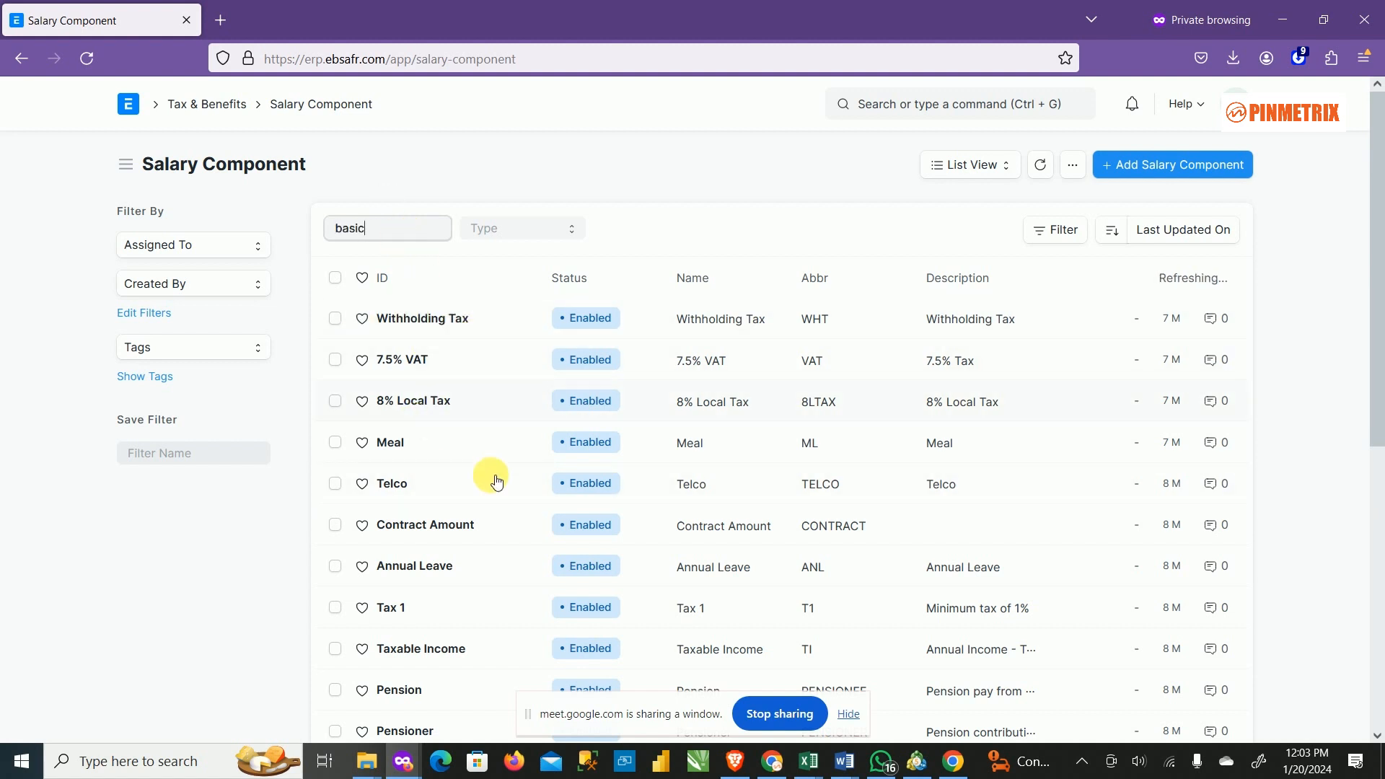
scroll(476, 491, down, 1)
click(390, 283)
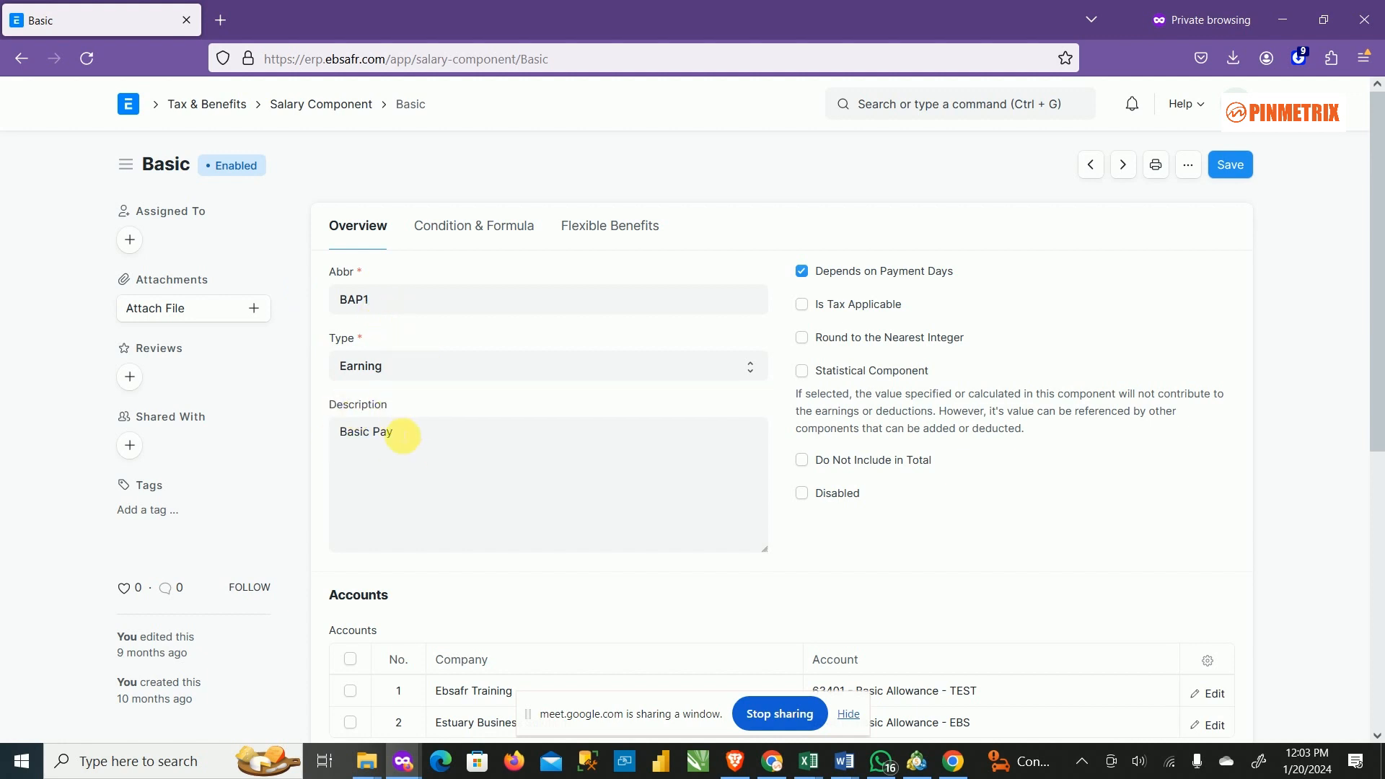
Step: Review the Basic component's overview, including its type, description and company accounts
click(371, 360)
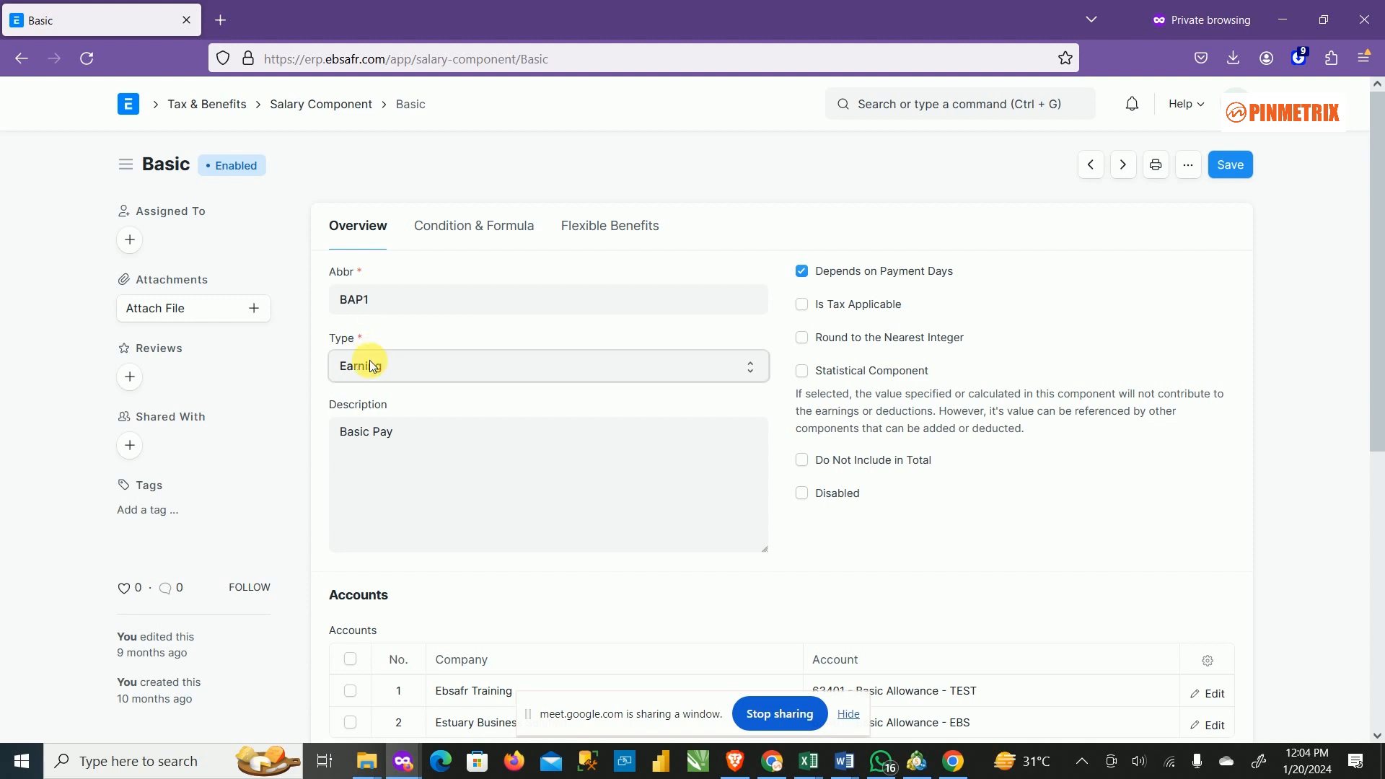
click(412, 343)
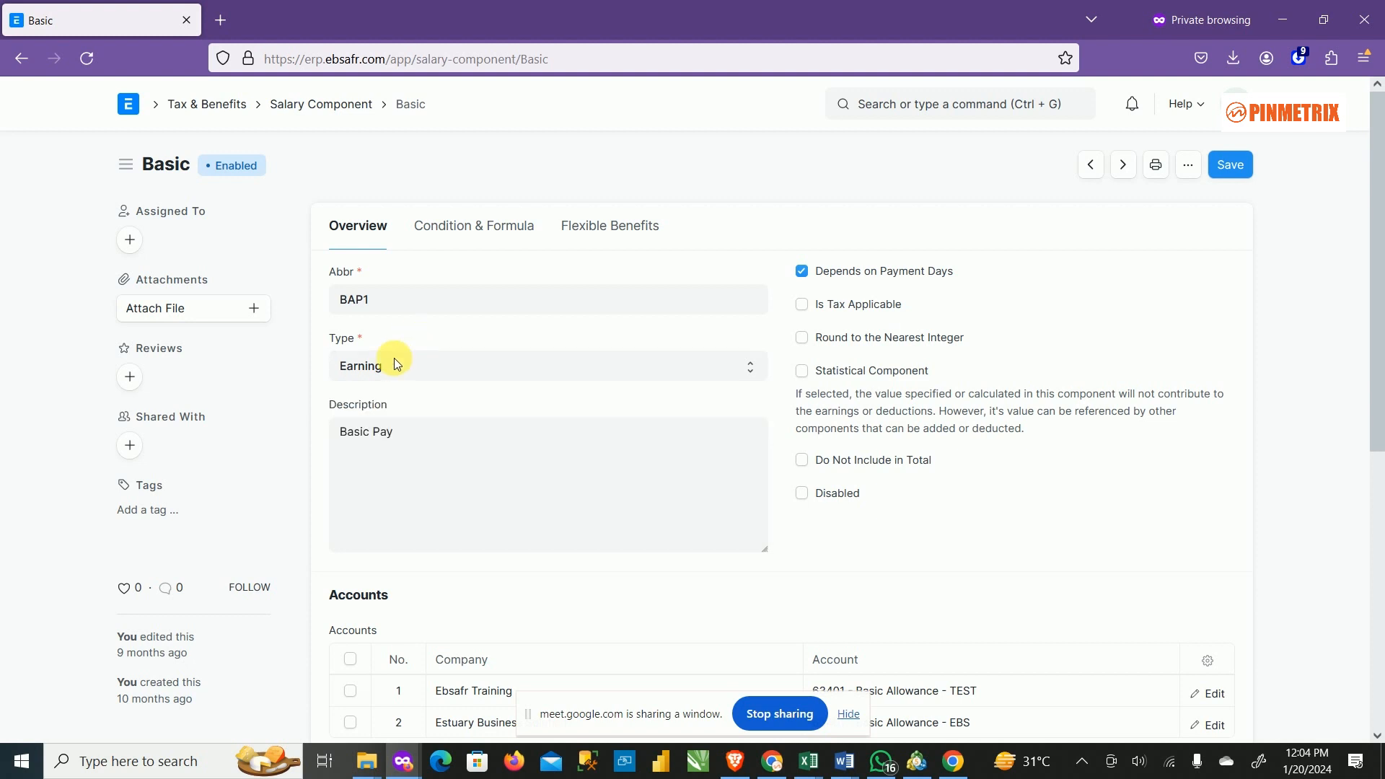
scroll(504, 554, down, 3)
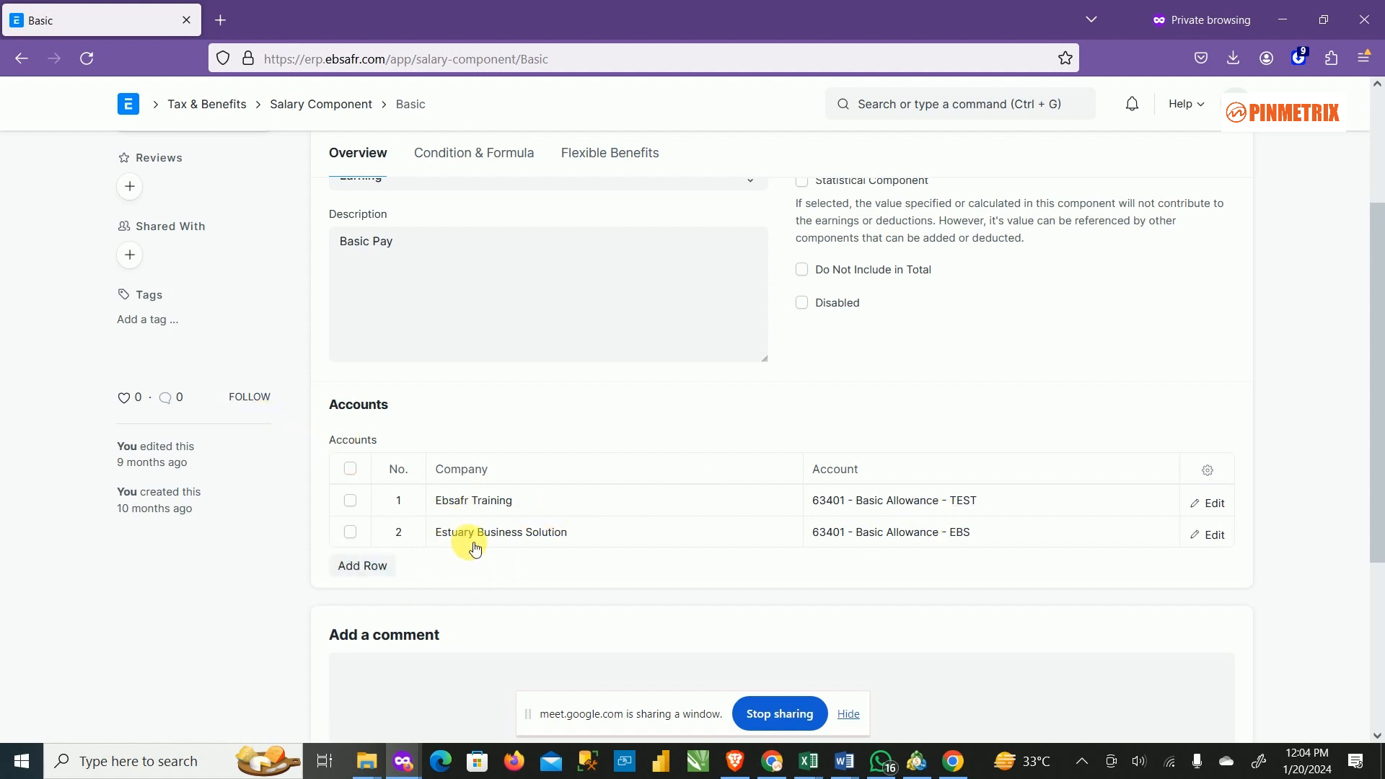
scroll(649, 519, up, 3)
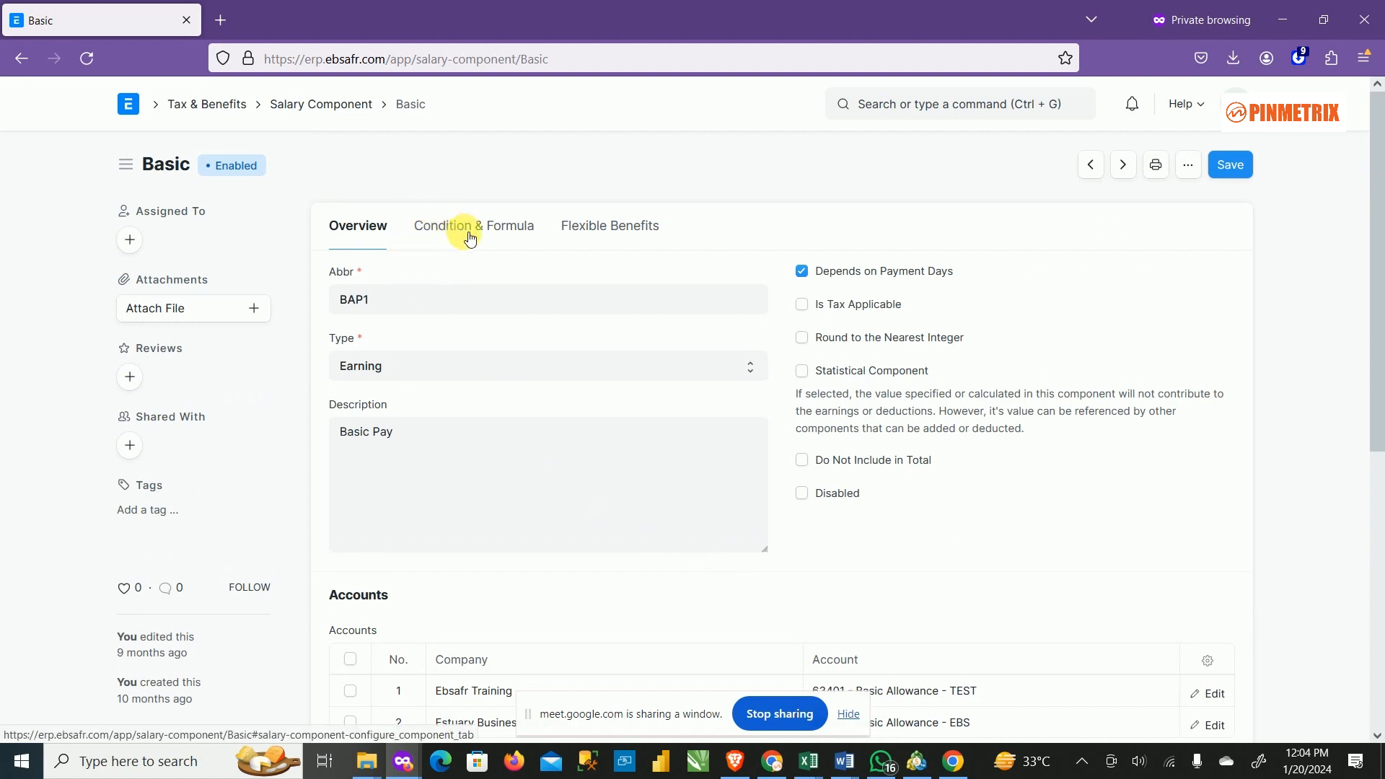
scroll(538, 464, down, 1)
scroll(538, 464, up, 1)
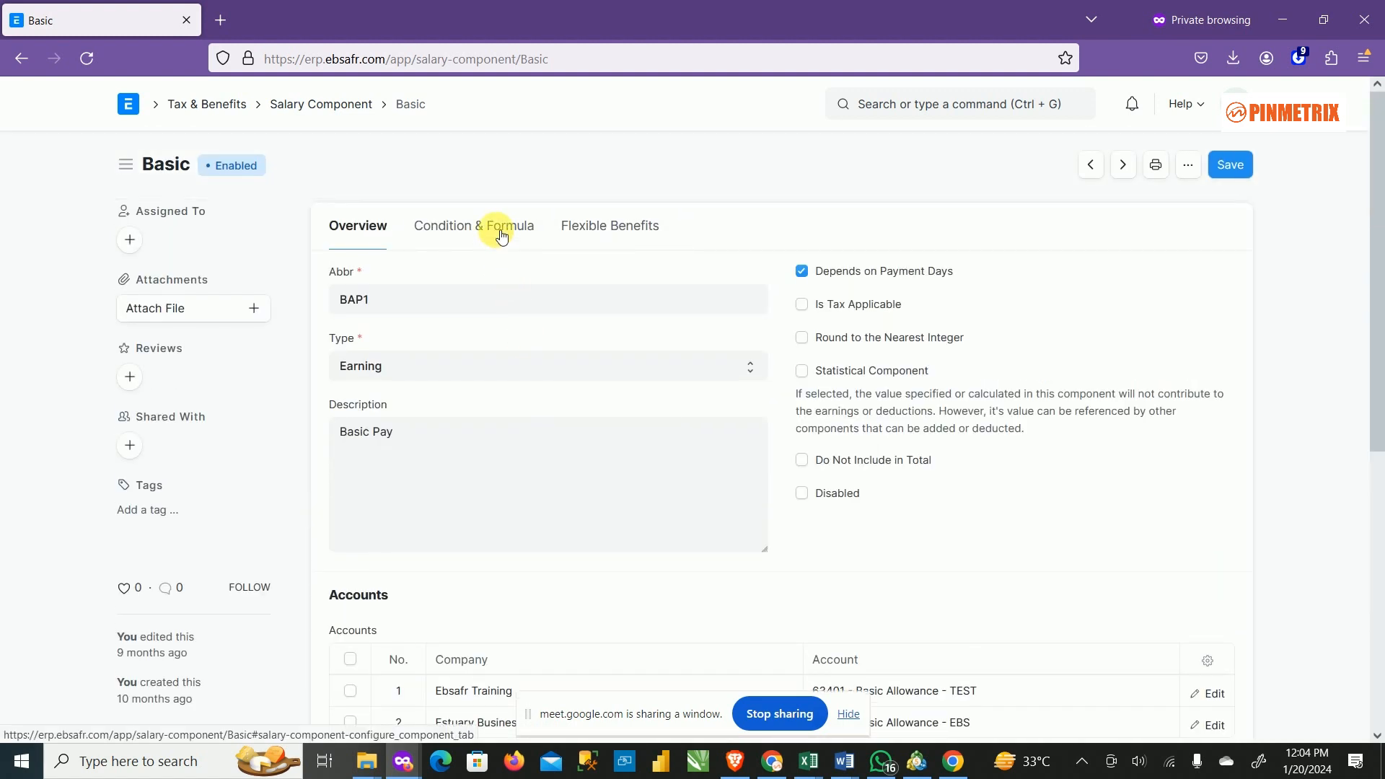
Step: Examine the condition and formula settings of the Basic component
click(474, 226)
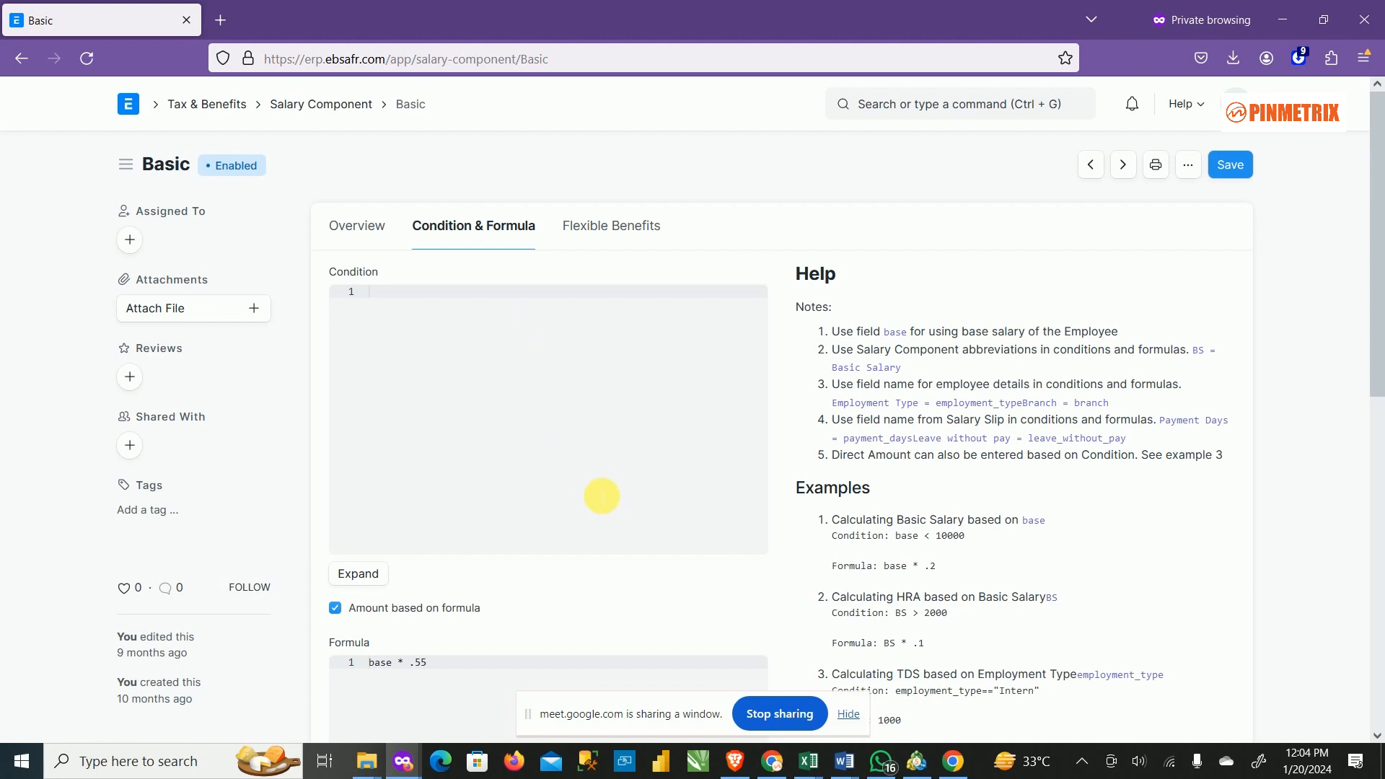
scroll(603, 498, down, 4)
scroll(592, 562, down, 4)
scroll(589, 566, up, 8)
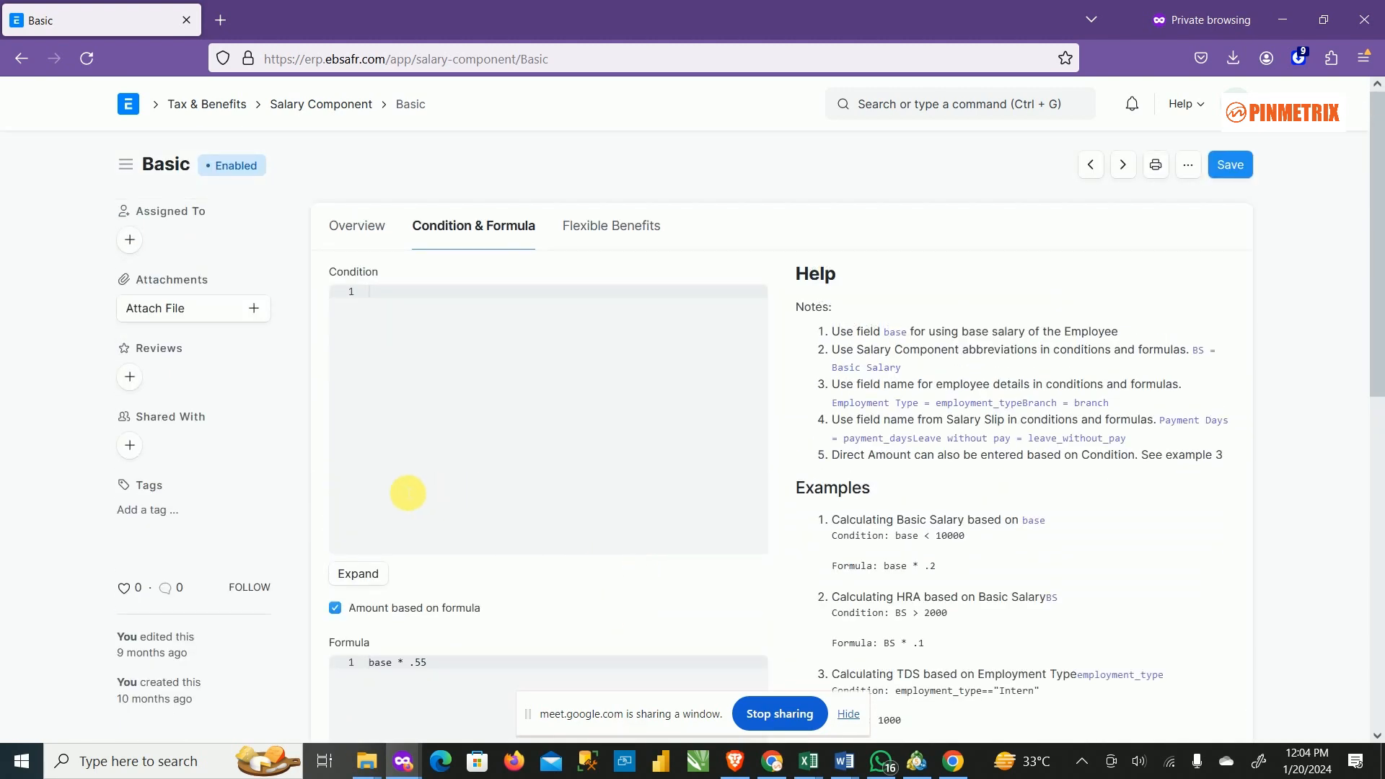
scroll(462, 599, down, 3)
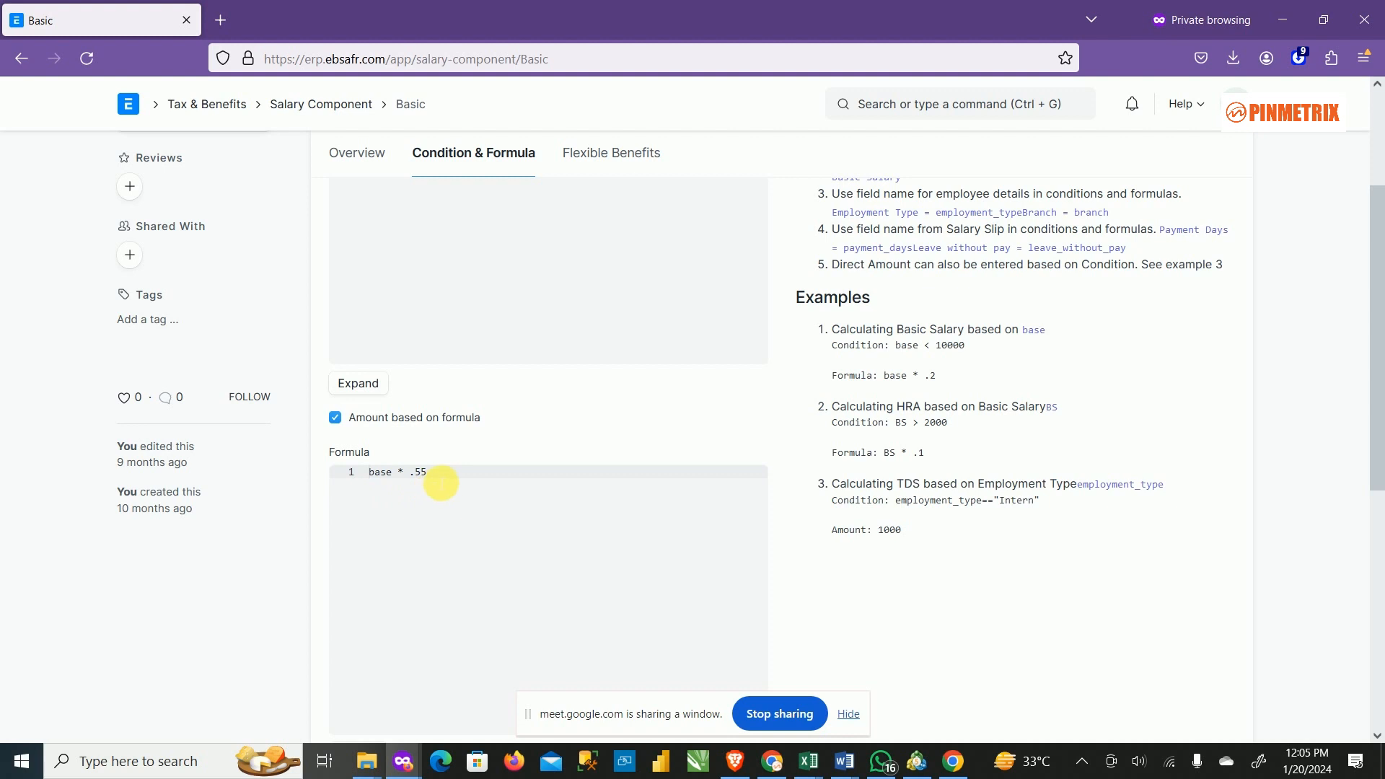
scroll(446, 457, up, 1)
scroll(469, 451, up, 3)
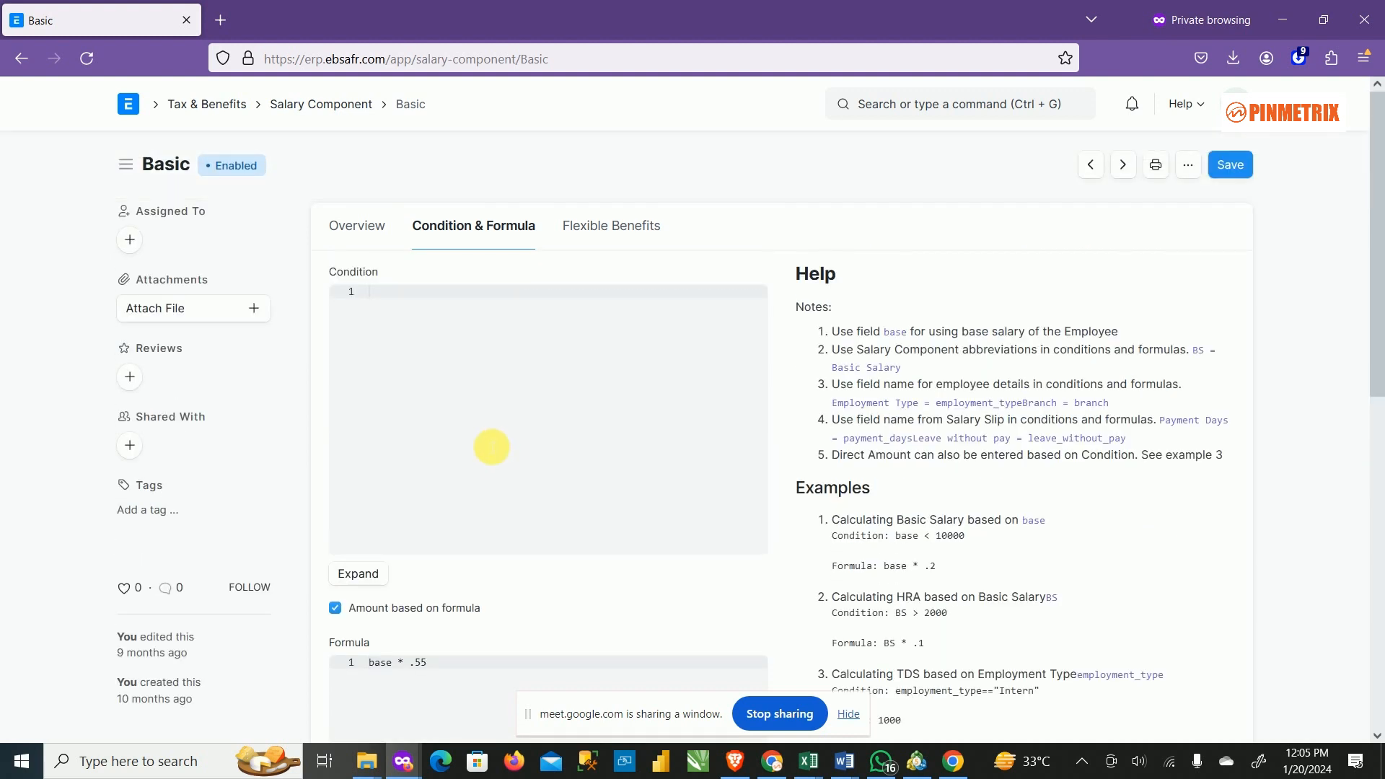
Step: Check the Basic component's flexible benefits setting, and read the help notes and examples for conditions and formulas
click(583, 225)
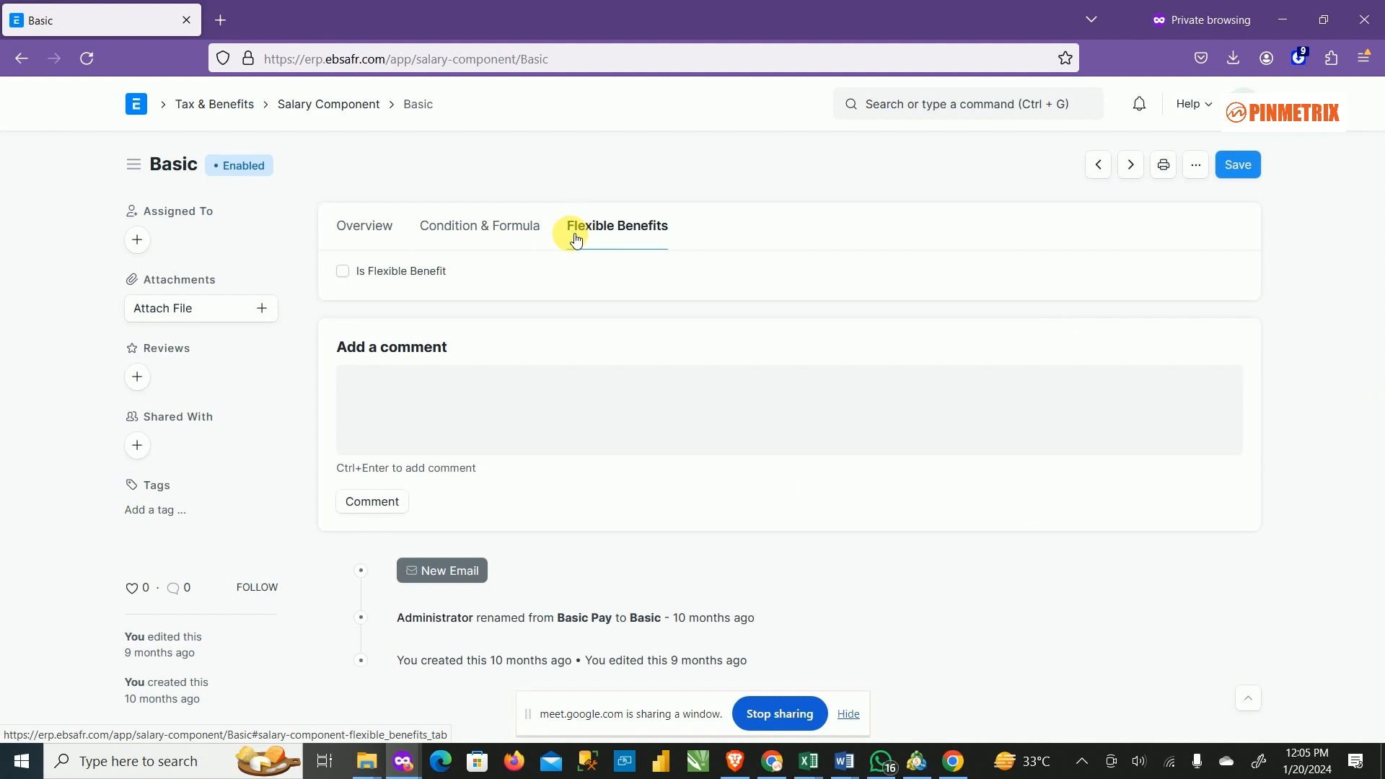
click(493, 253)
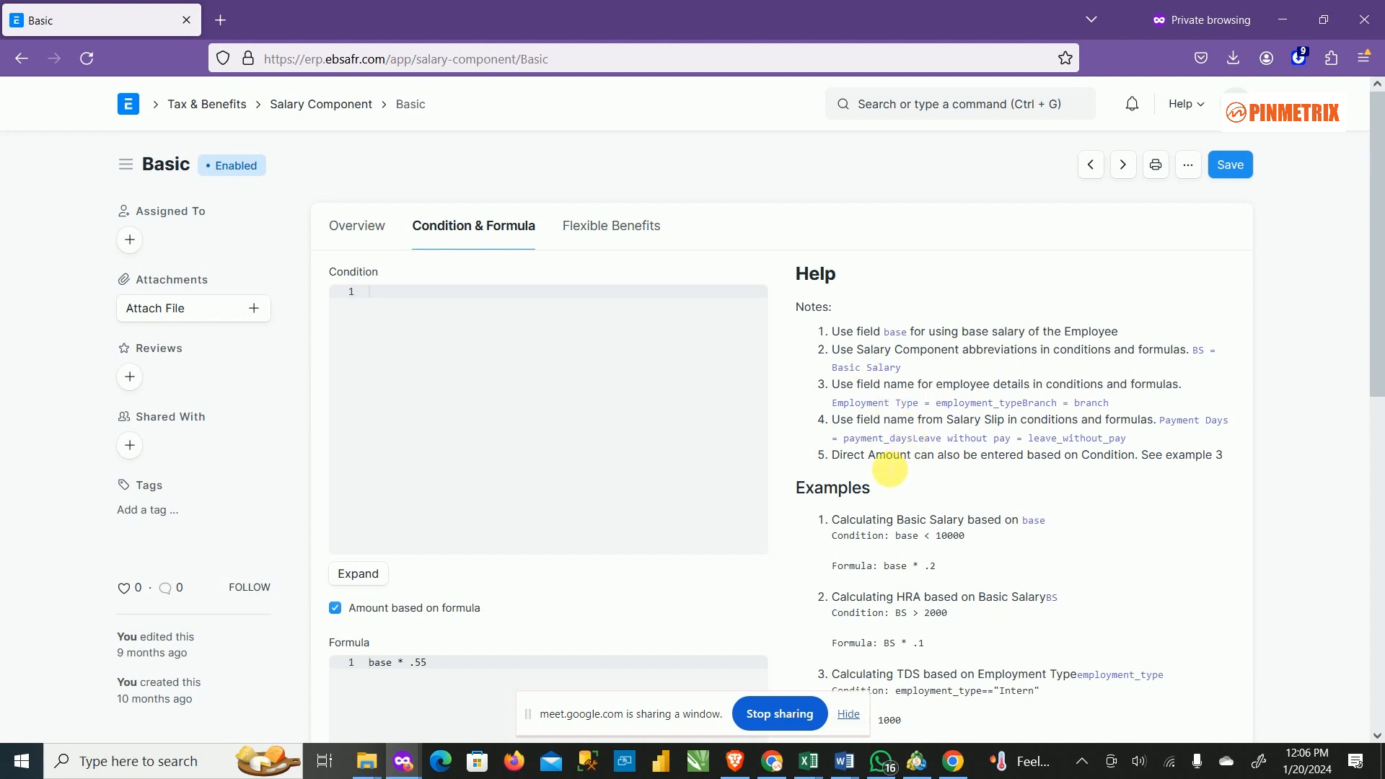
scroll(906, 574, down, 2)
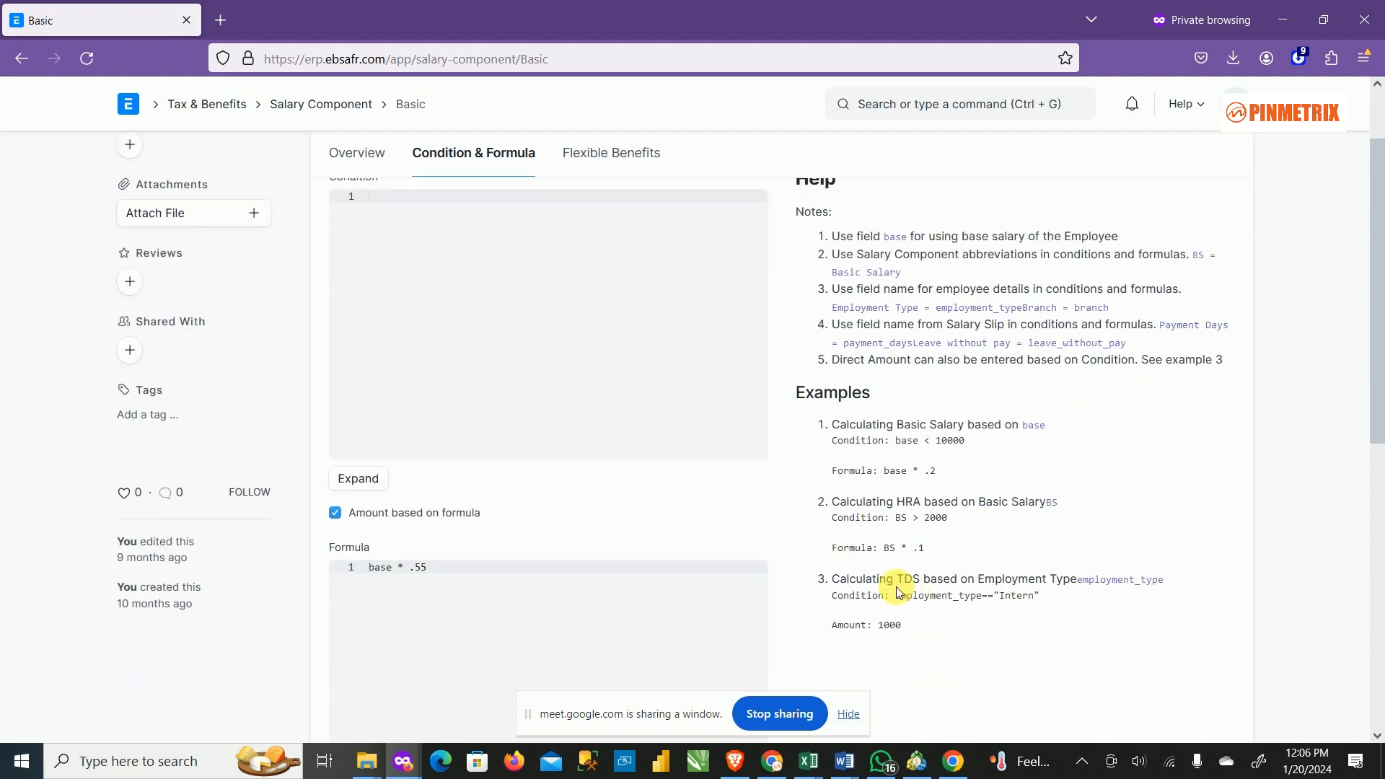
scroll(882, 570, up, 2)
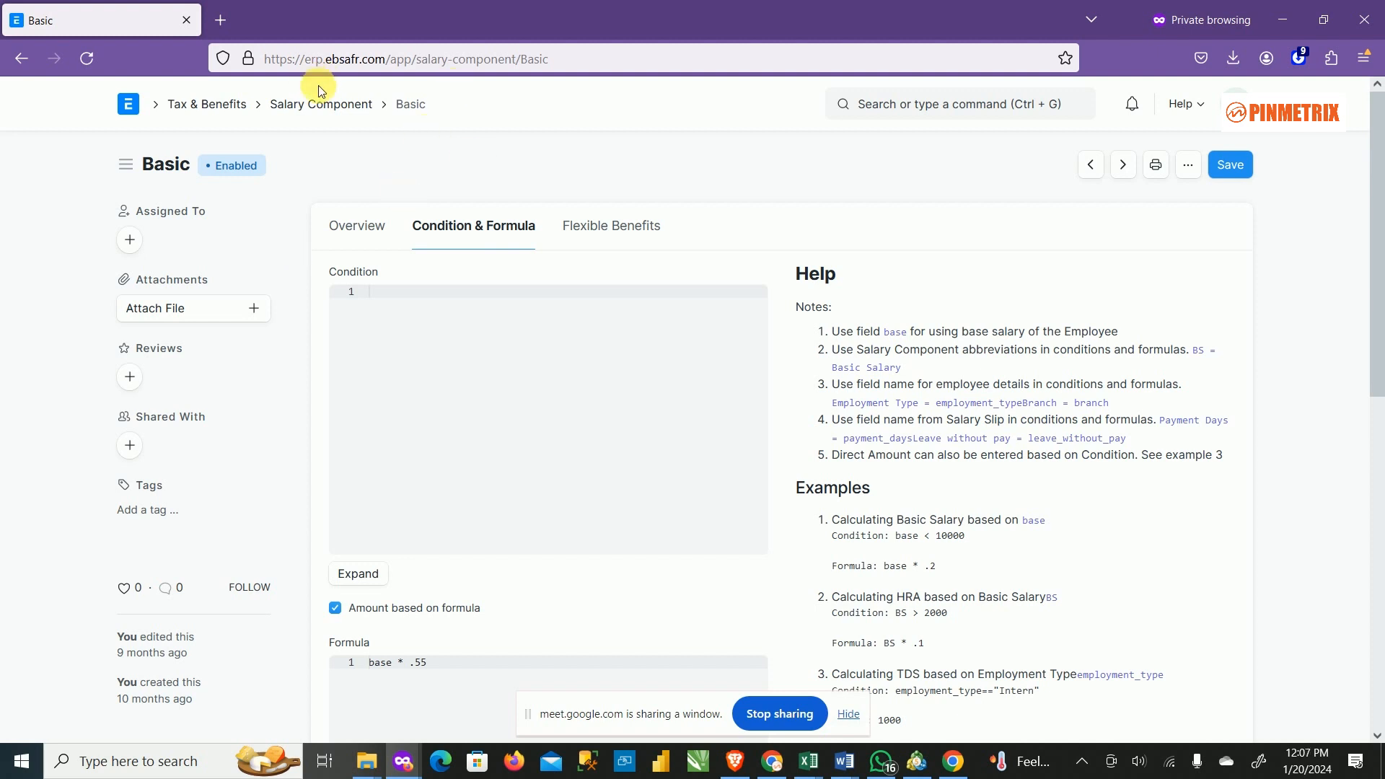
Step: Return to the Salary Component list and clear the "basic" ID filter
click(335, 104)
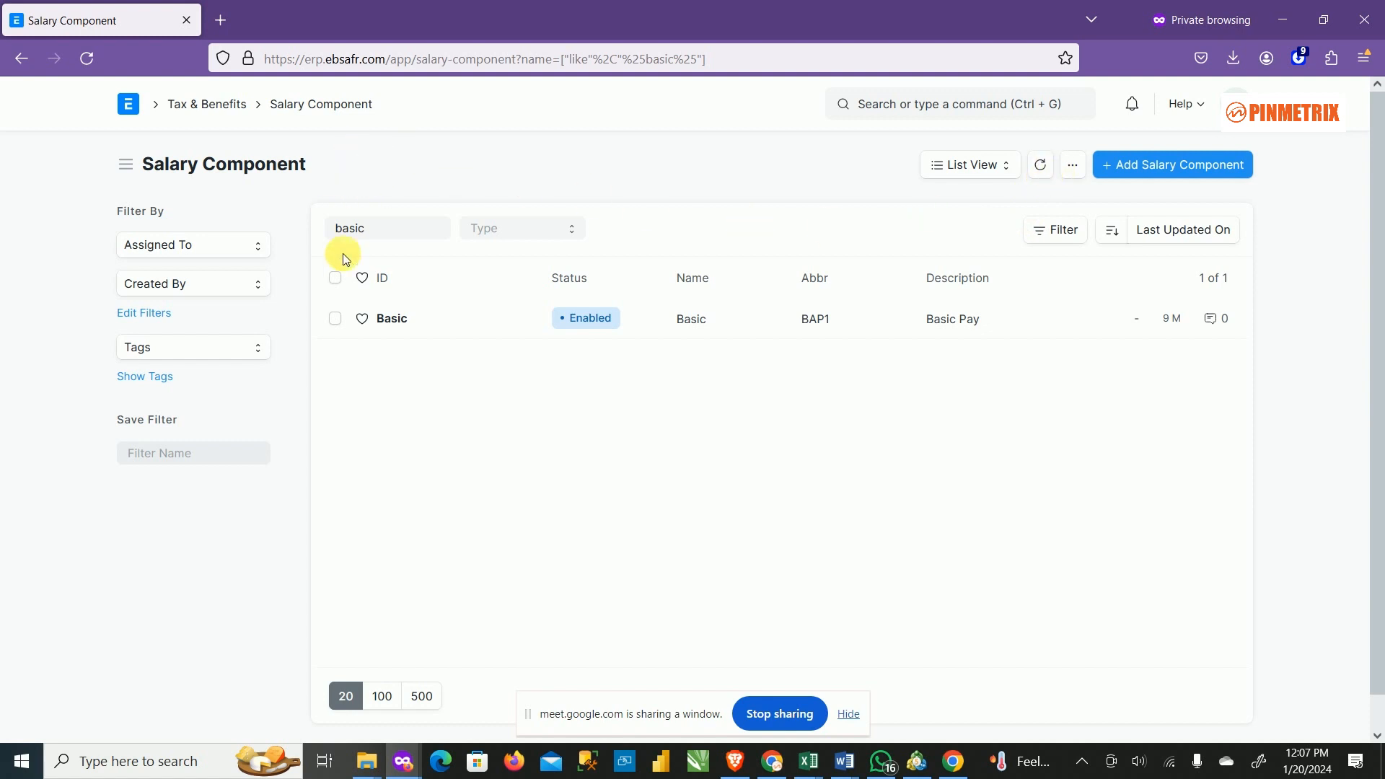
double_click(378, 231)
key(BackSpace)
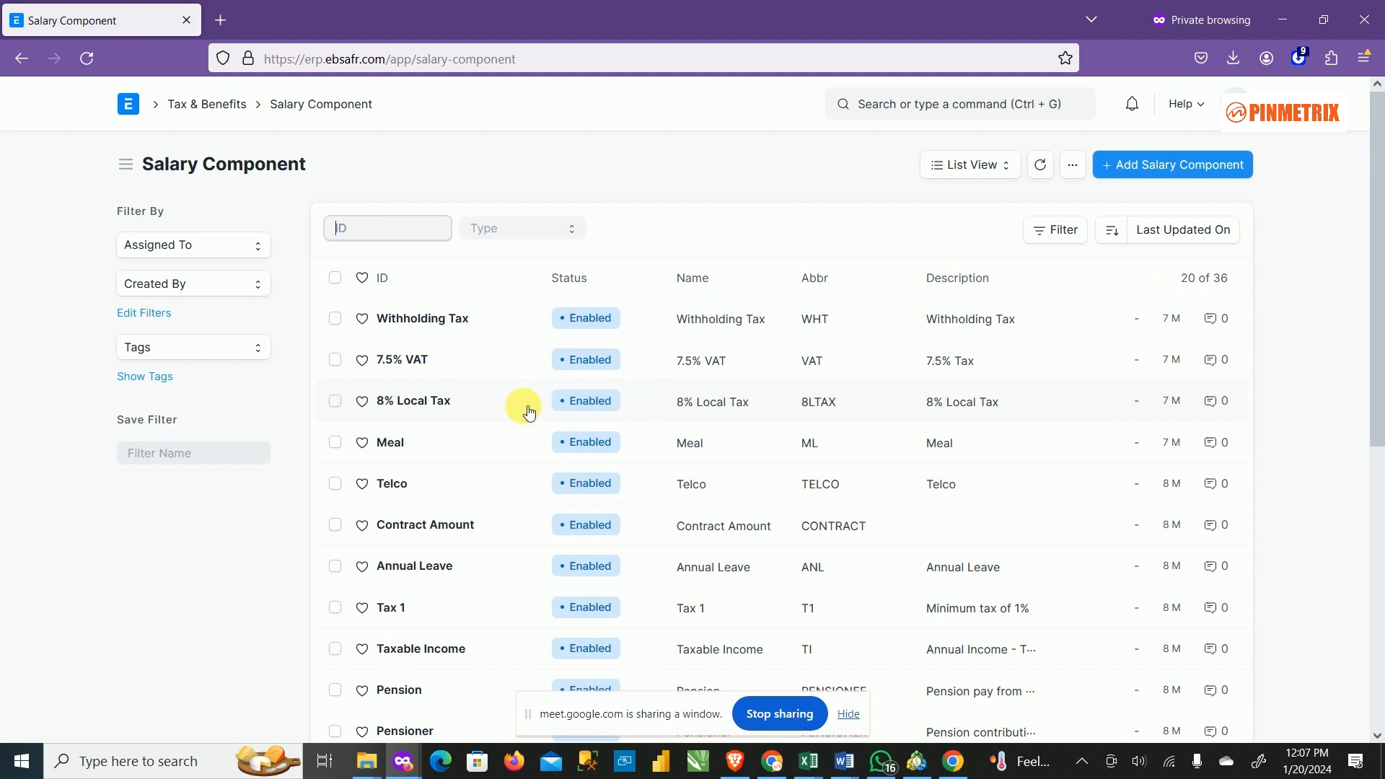
Step: Open the 7.5% VAT salary component and review its overview and company accounts
scroll(526, 433, down, 2)
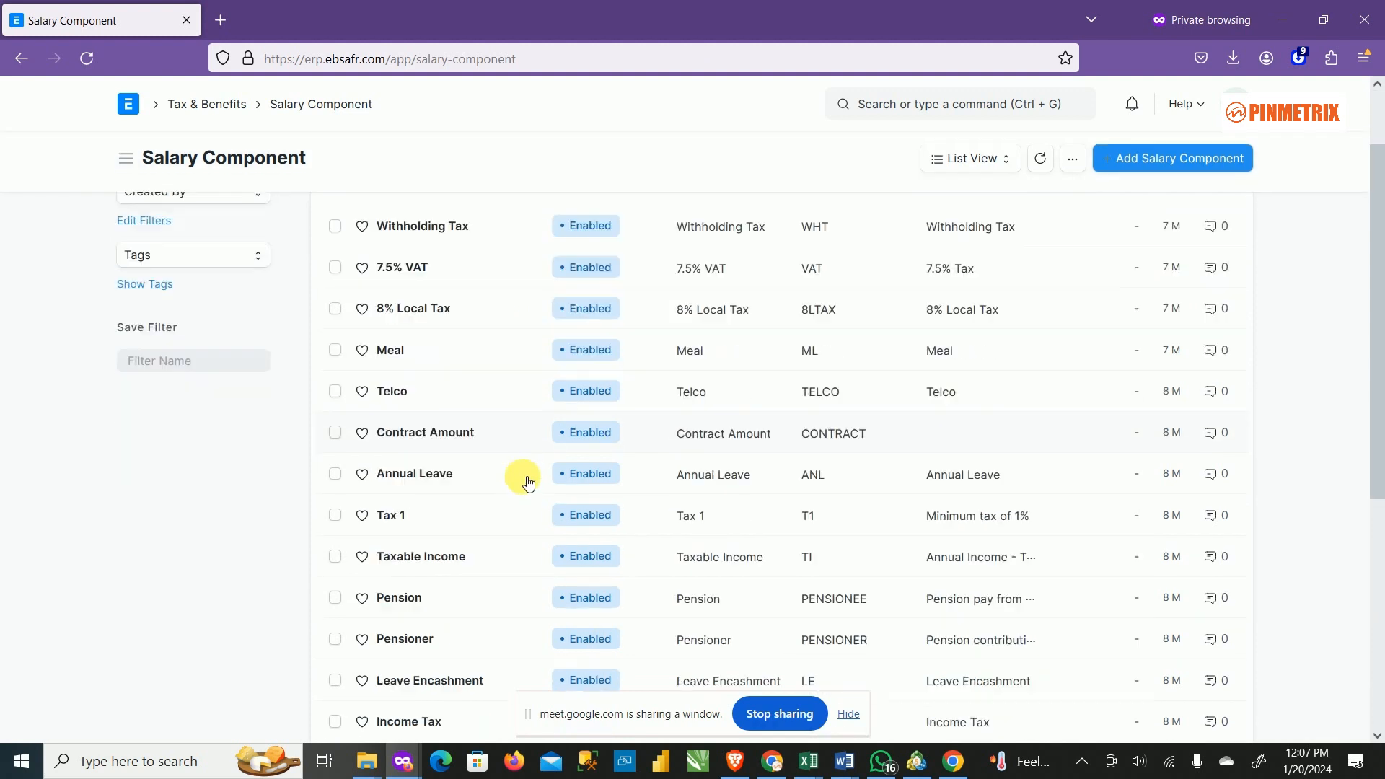
click(396, 266)
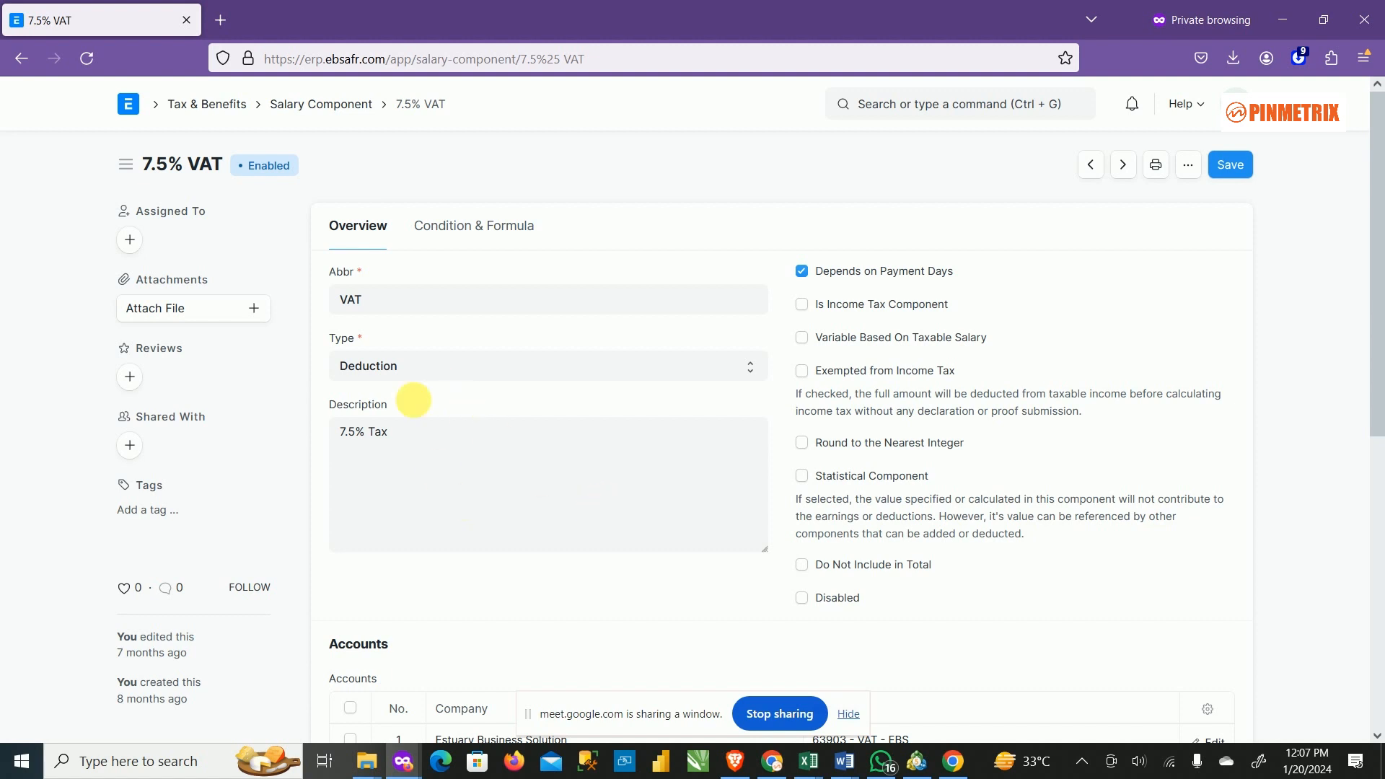
scroll(504, 448, down, 5)
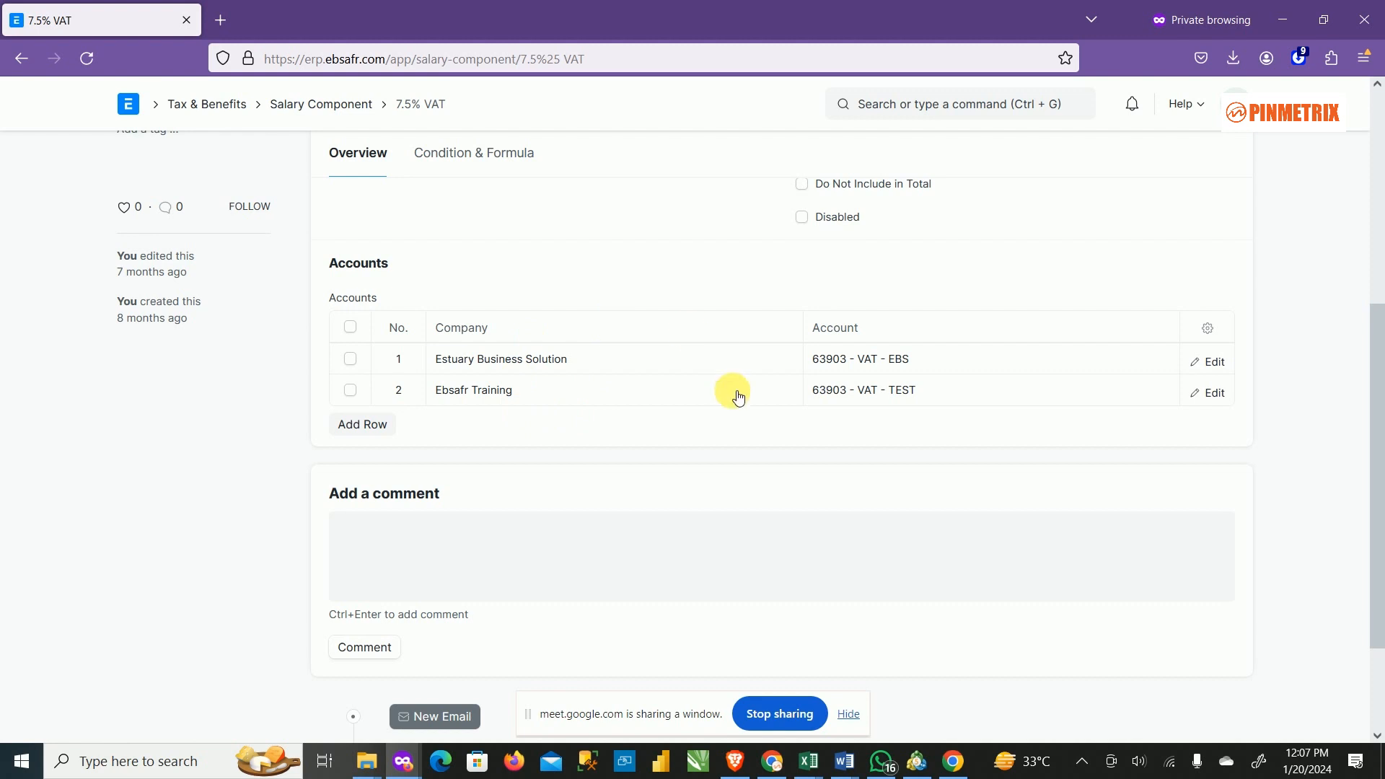
scroll(626, 342, up, 5)
Step: Examine the condition and formula settings of the 7.5% VAT component
click(466, 225)
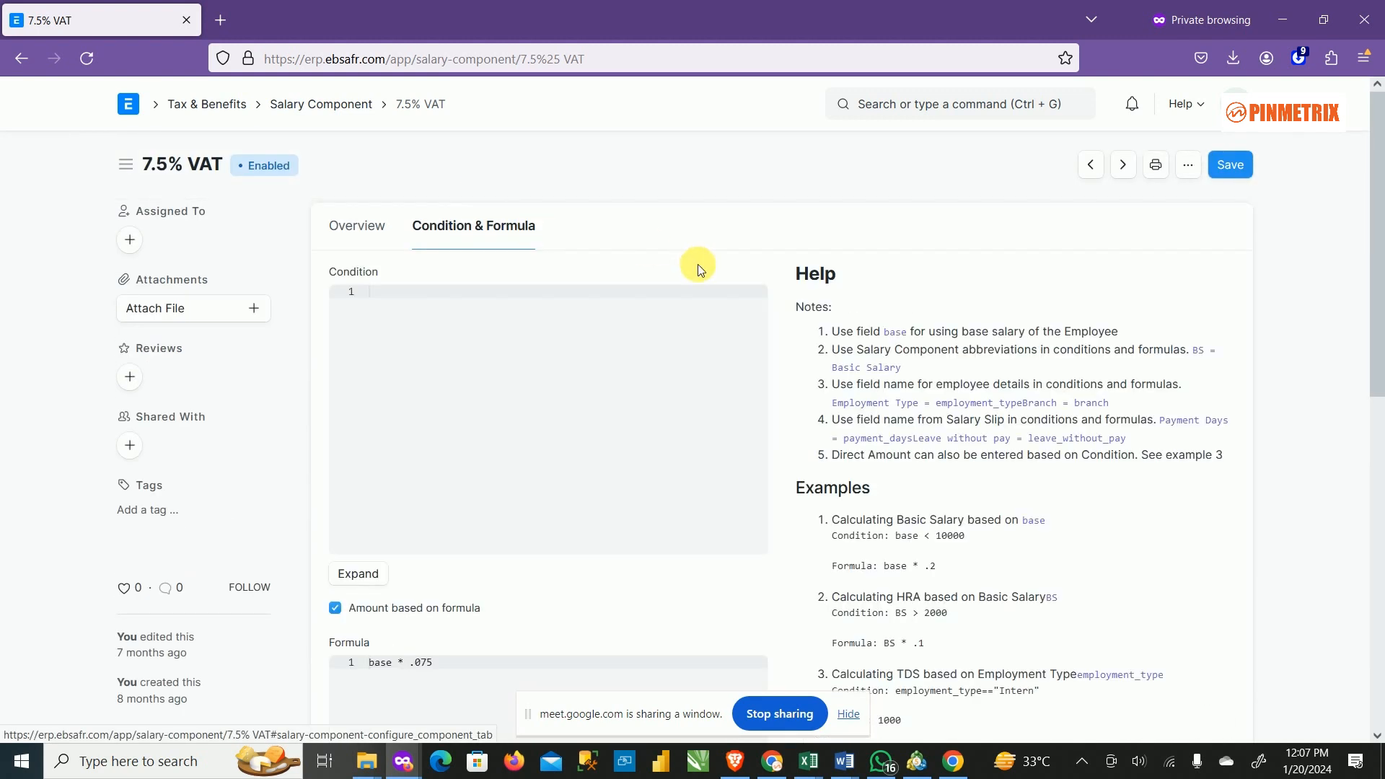
scroll(600, 568, down, 4)
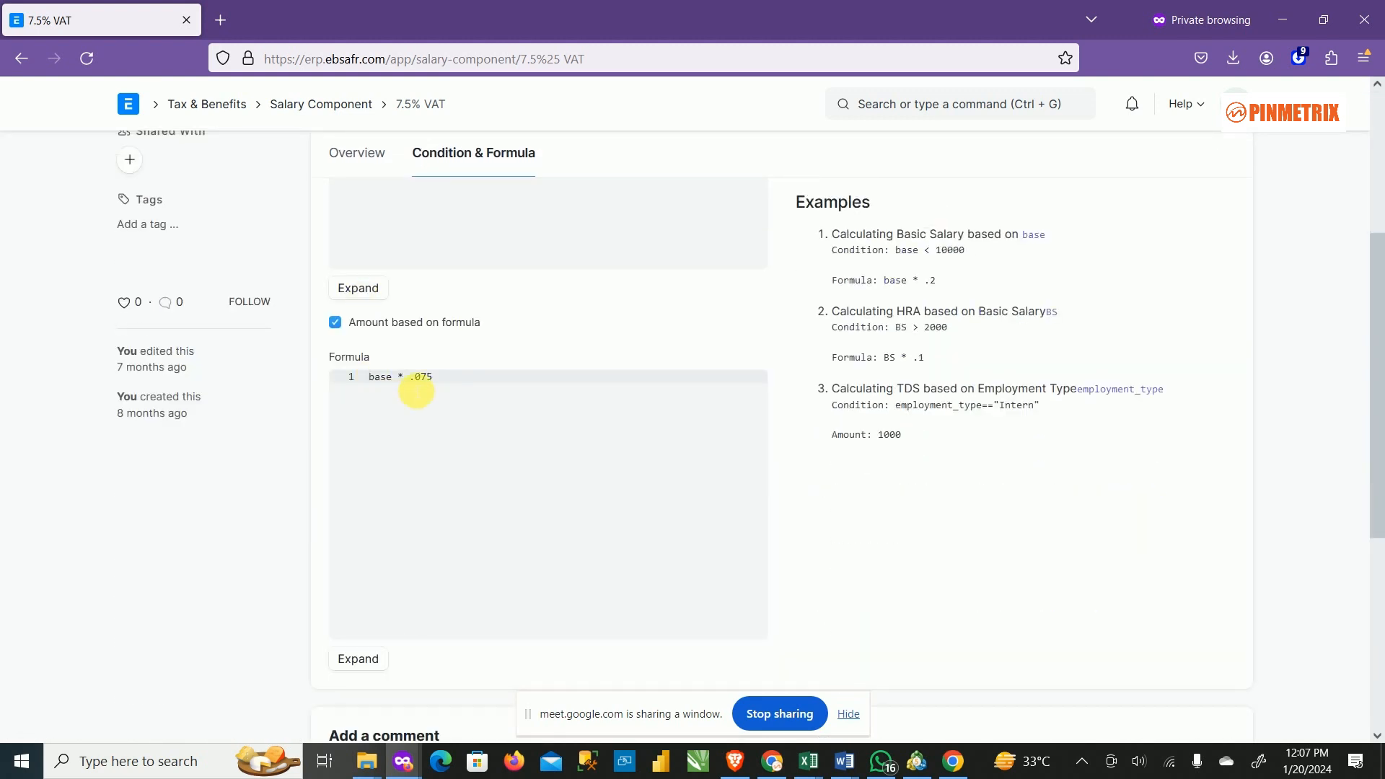
scroll(562, 444, up, 4)
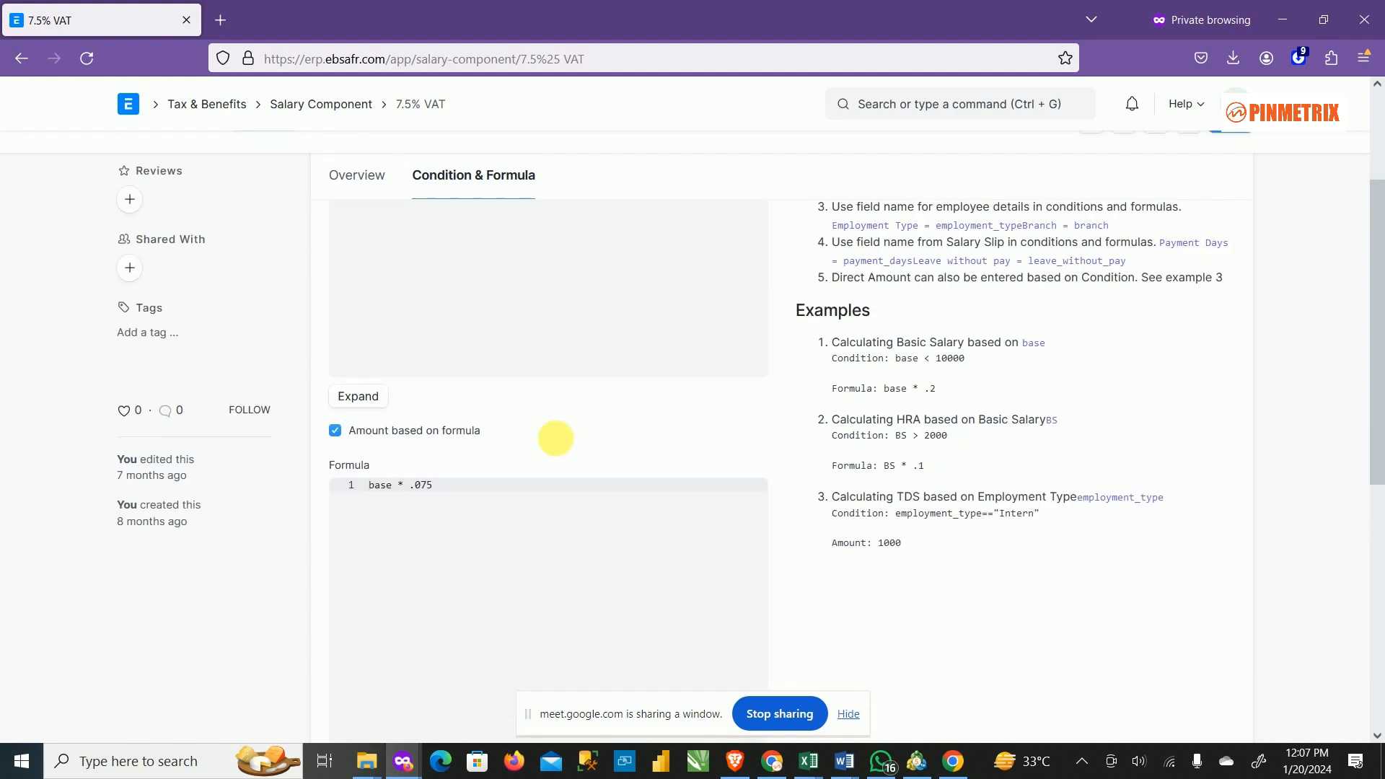
scroll(562, 445, down, 3)
scroll(458, 318, up, 2)
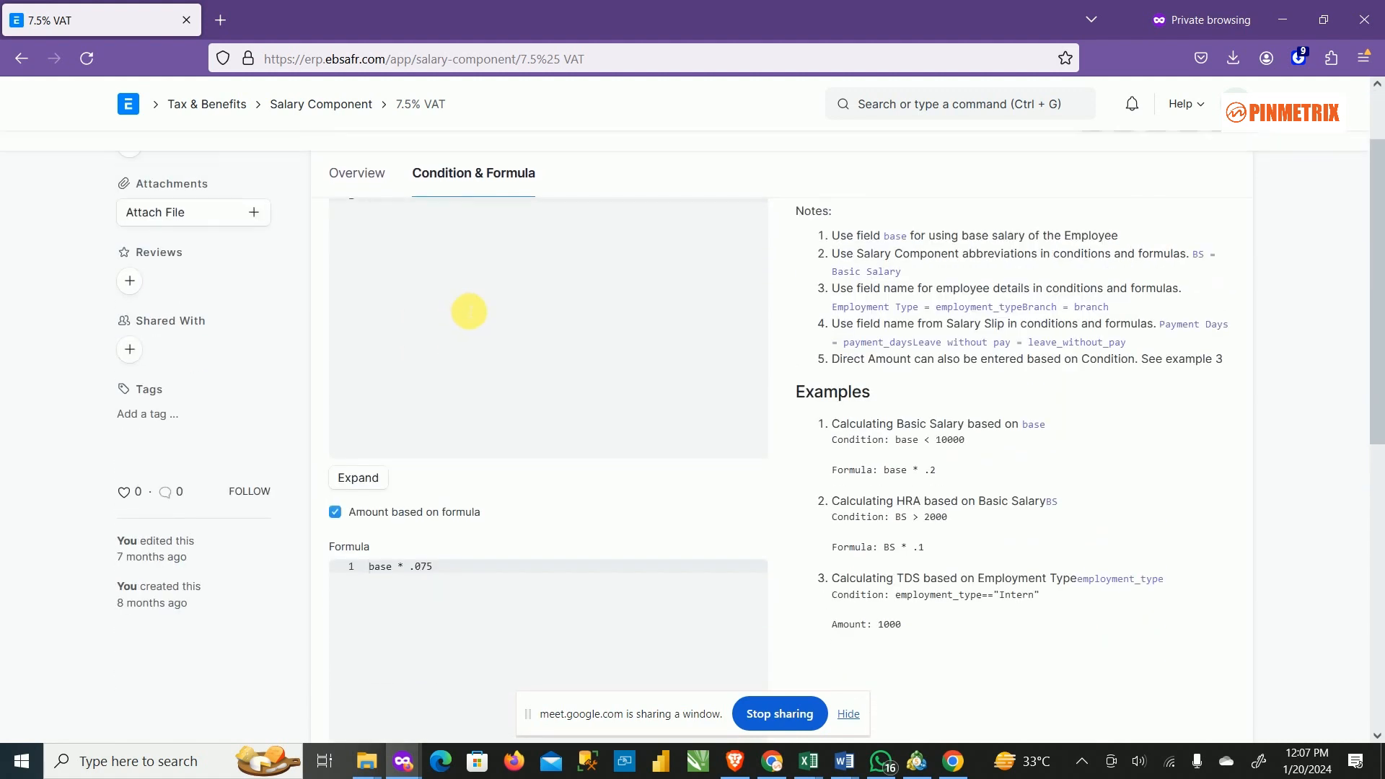
scroll(463, 355, up, 2)
Step: Return to the Salary Component list and look through the remaining components
click(322, 103)
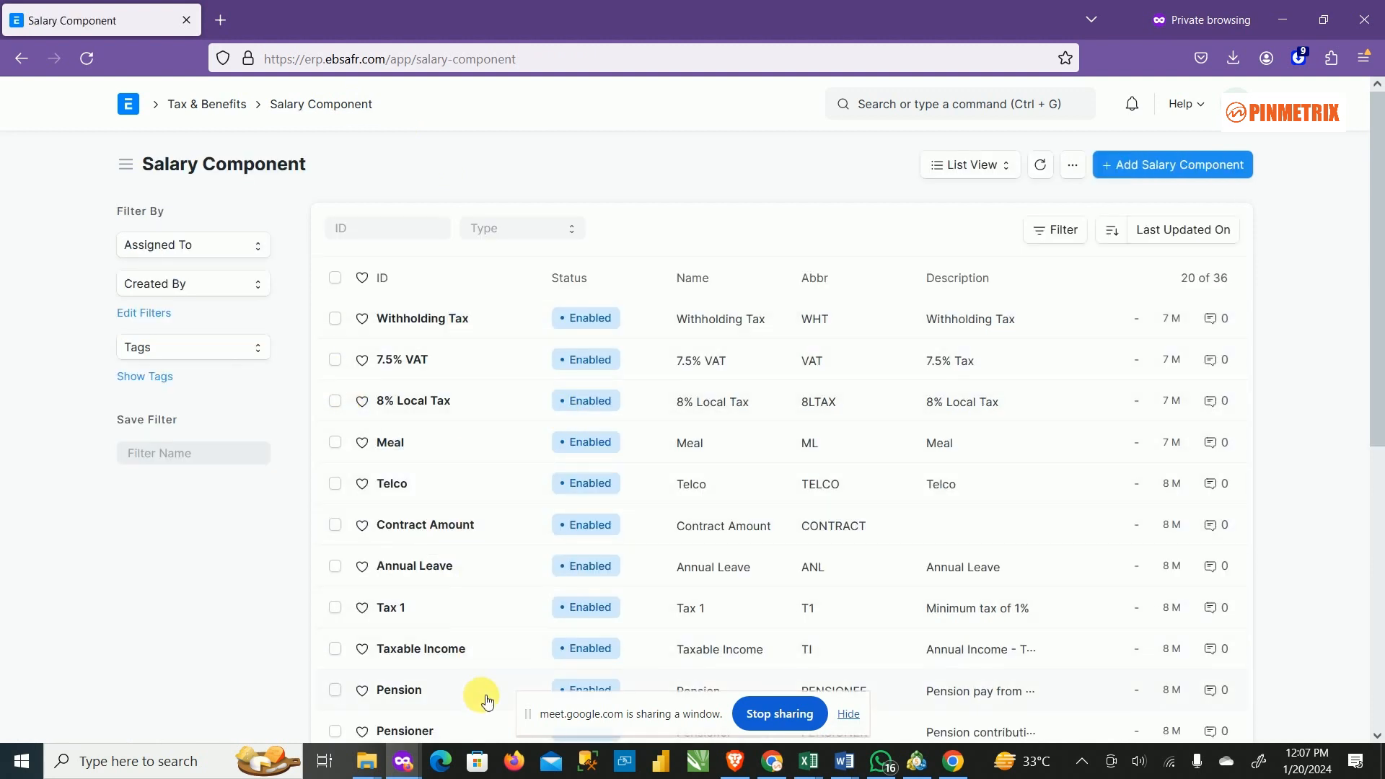
scroll(485, 699, down, 5)
scroll(486, 699, down, 2)
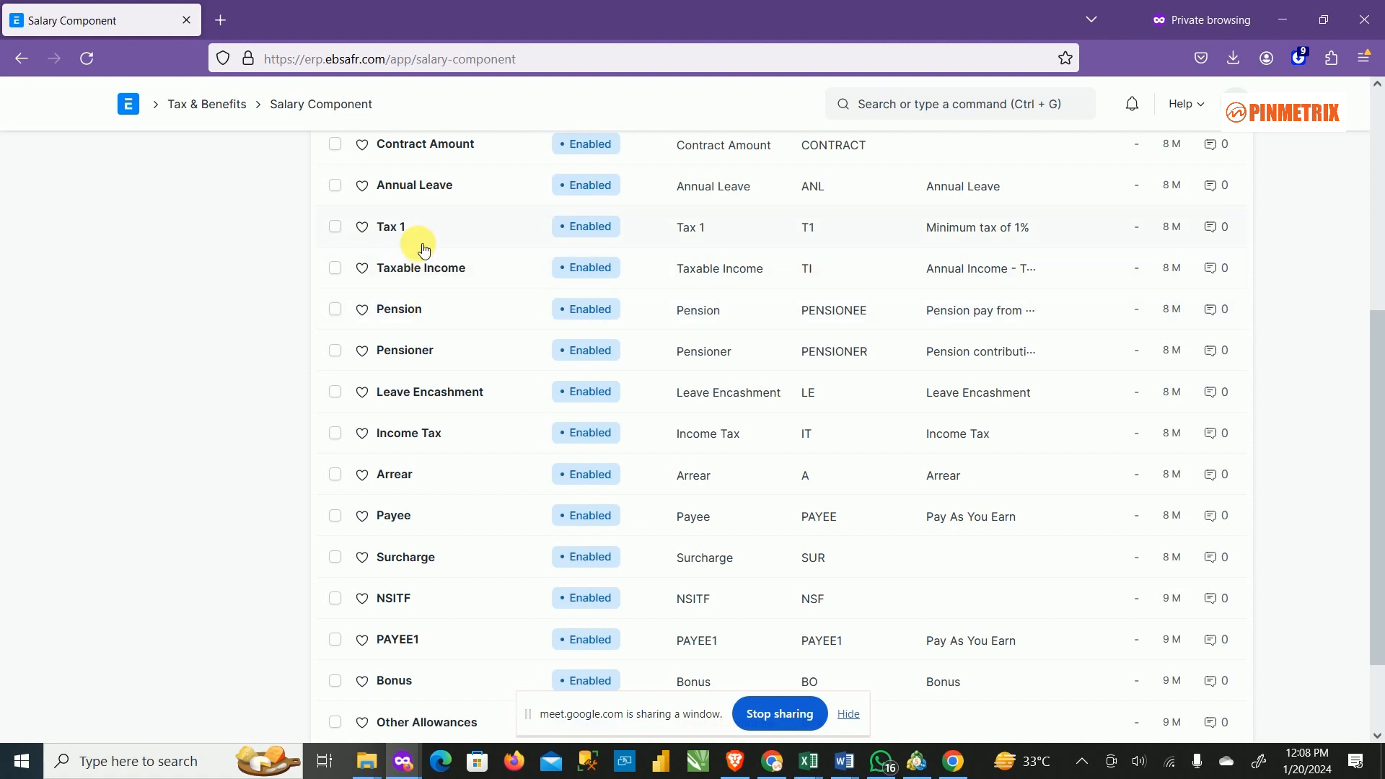
Step: Open the Taxable Income component, review its overview, and bring up its condition and formula
click(433, 268)
scroll(652, 386, down, 3)
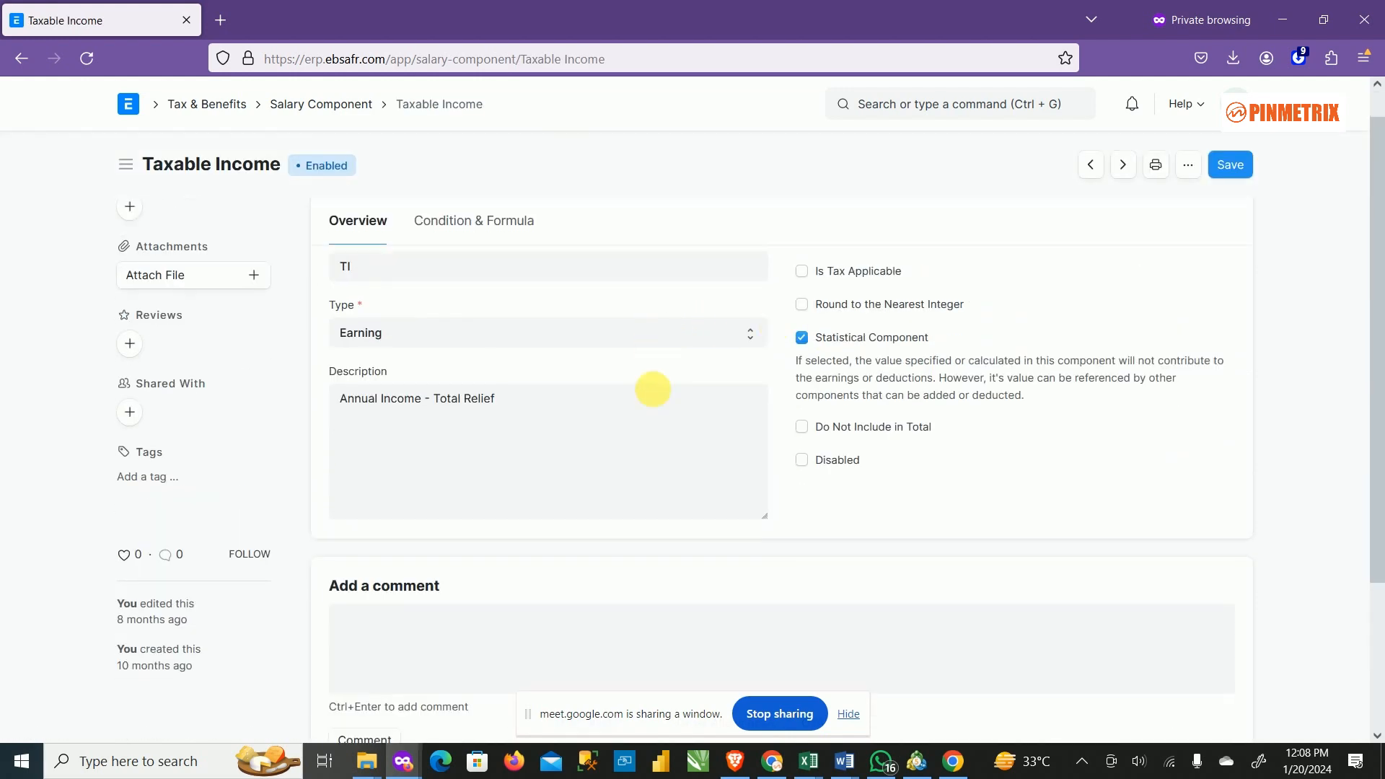
scroll(640, 399, up, 3)
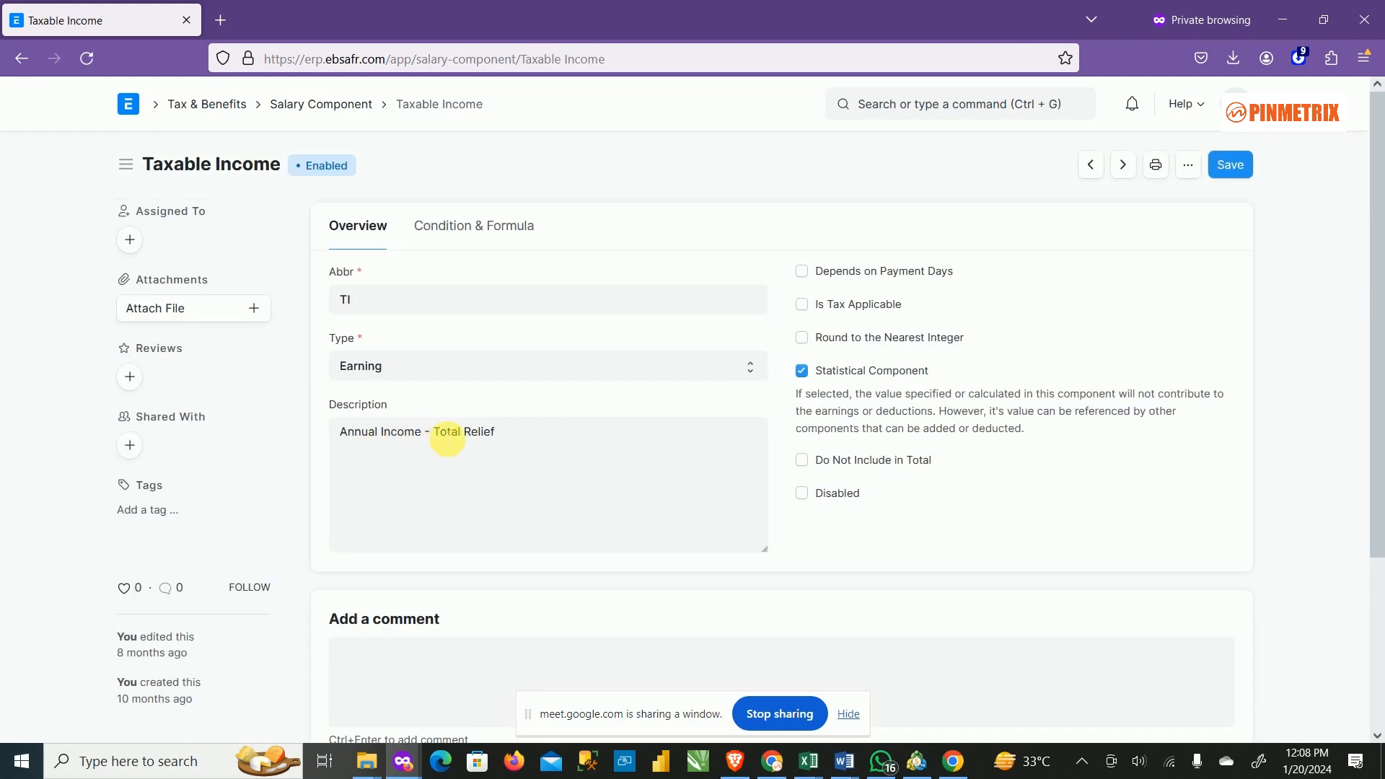
click(486, 235)
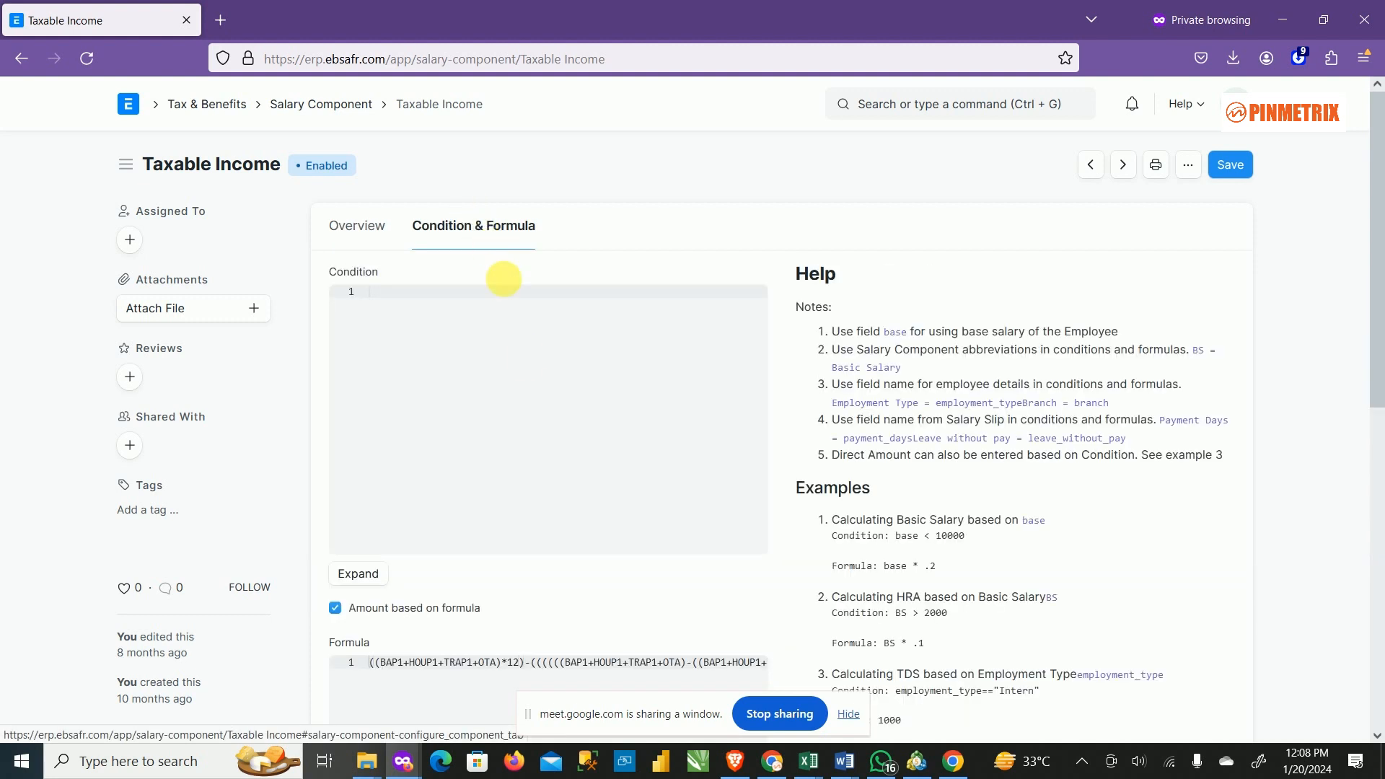
Step: Read the Taxable Income formula through to its end, and return to the Salary Component list to look through it
scroll(519, 488, down, 5)
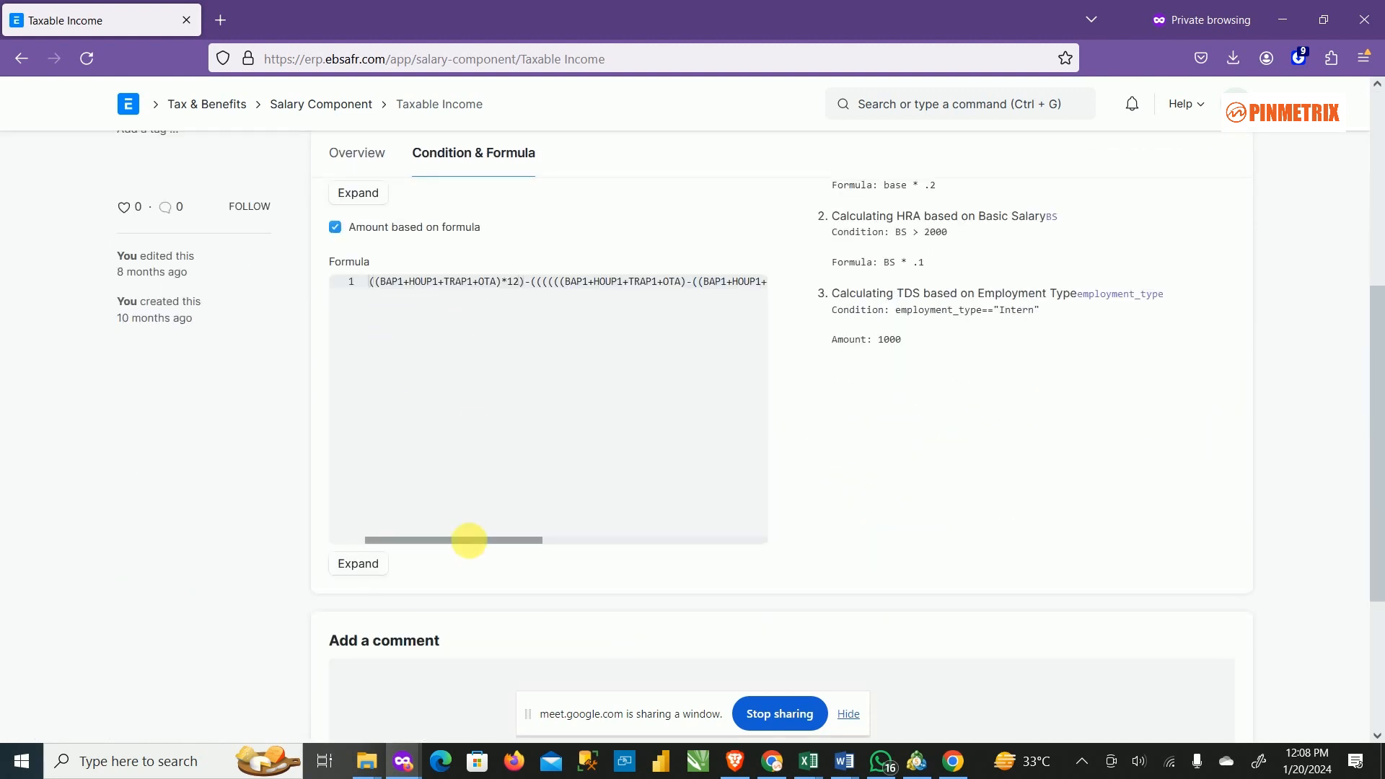
drag(460, 540, 717, 569)
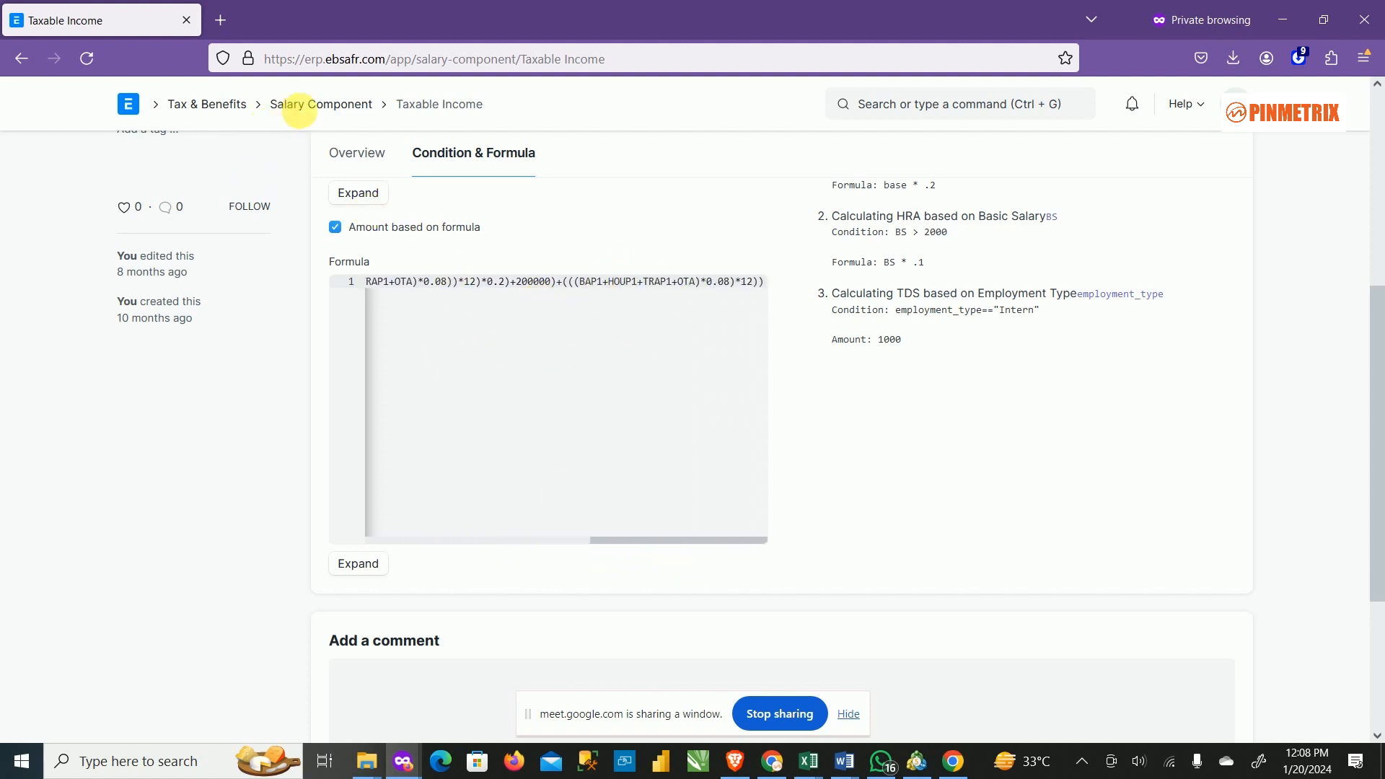
click(349, 104)
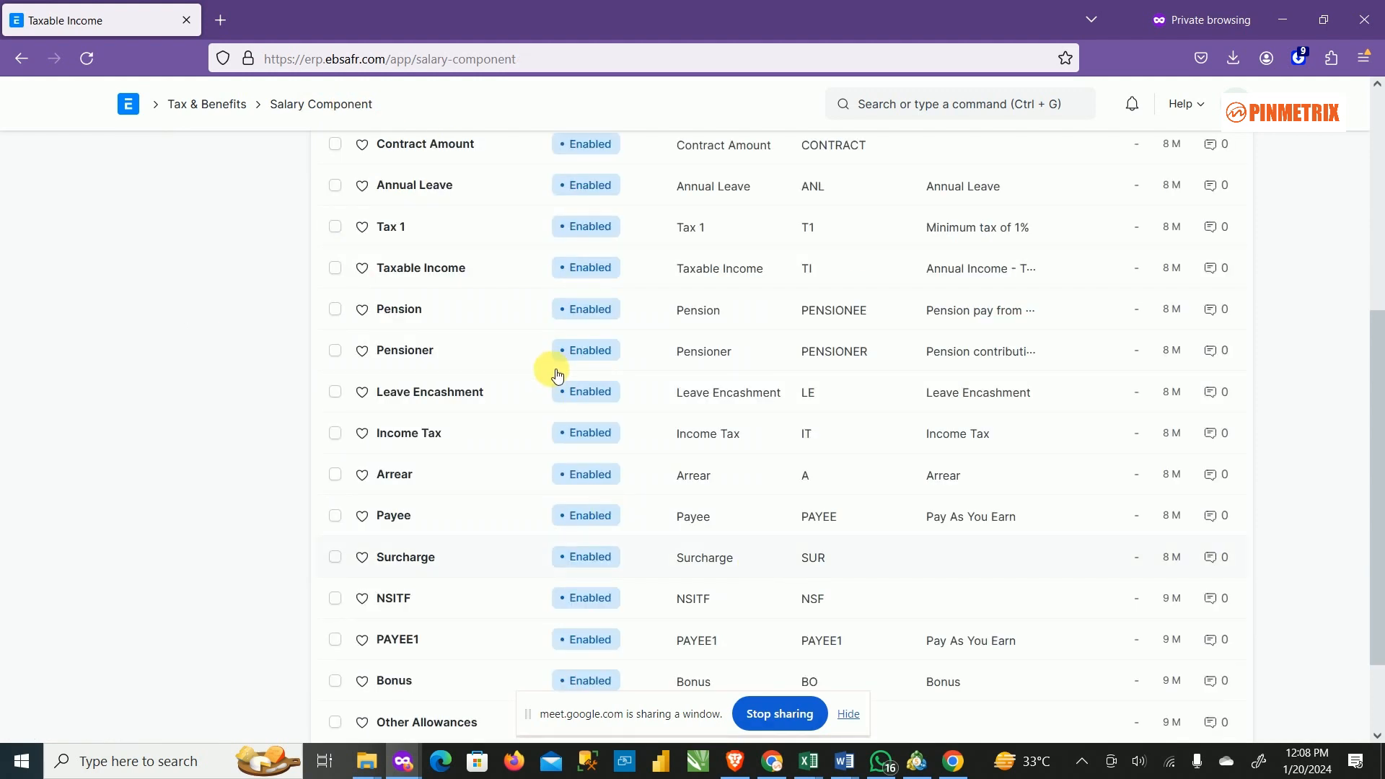
scroll(396, 324, down, 2)
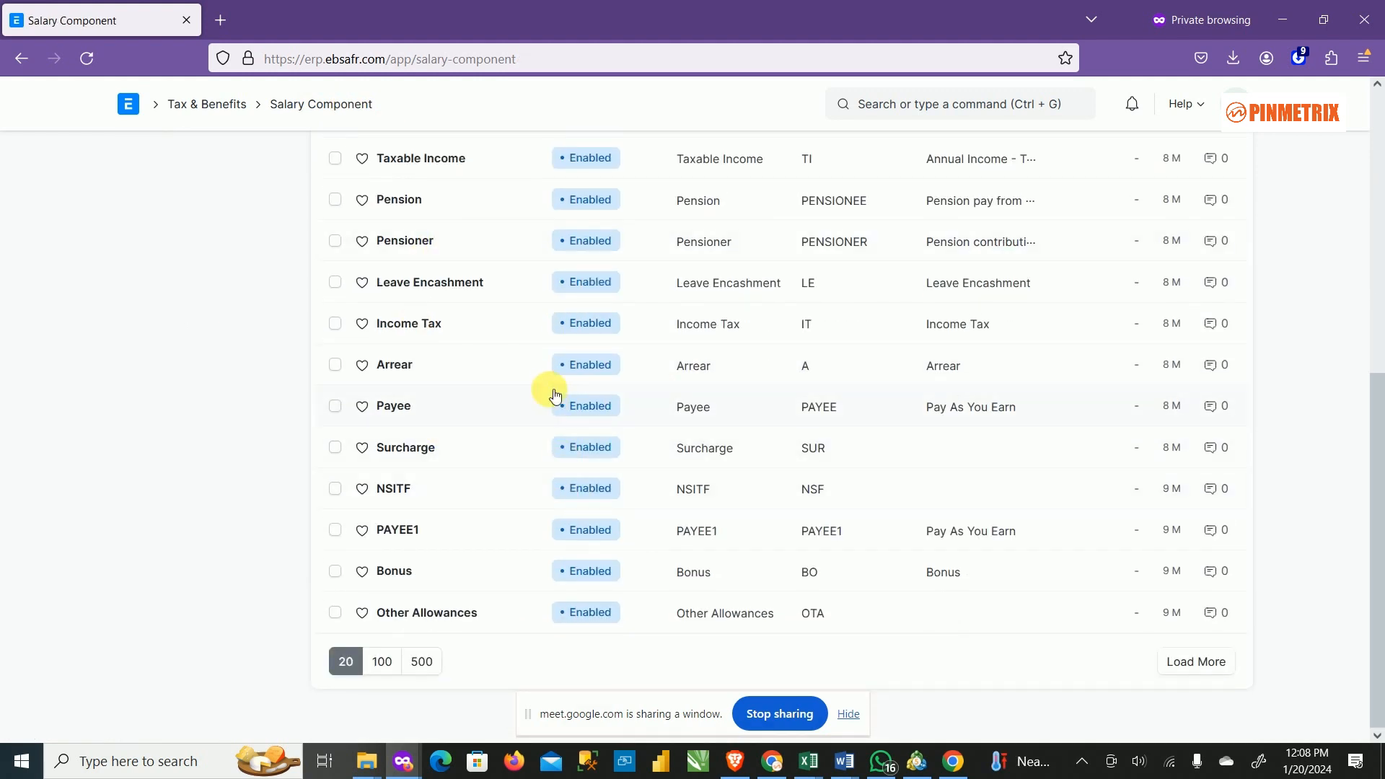
scroll(534, 334, up, 6)
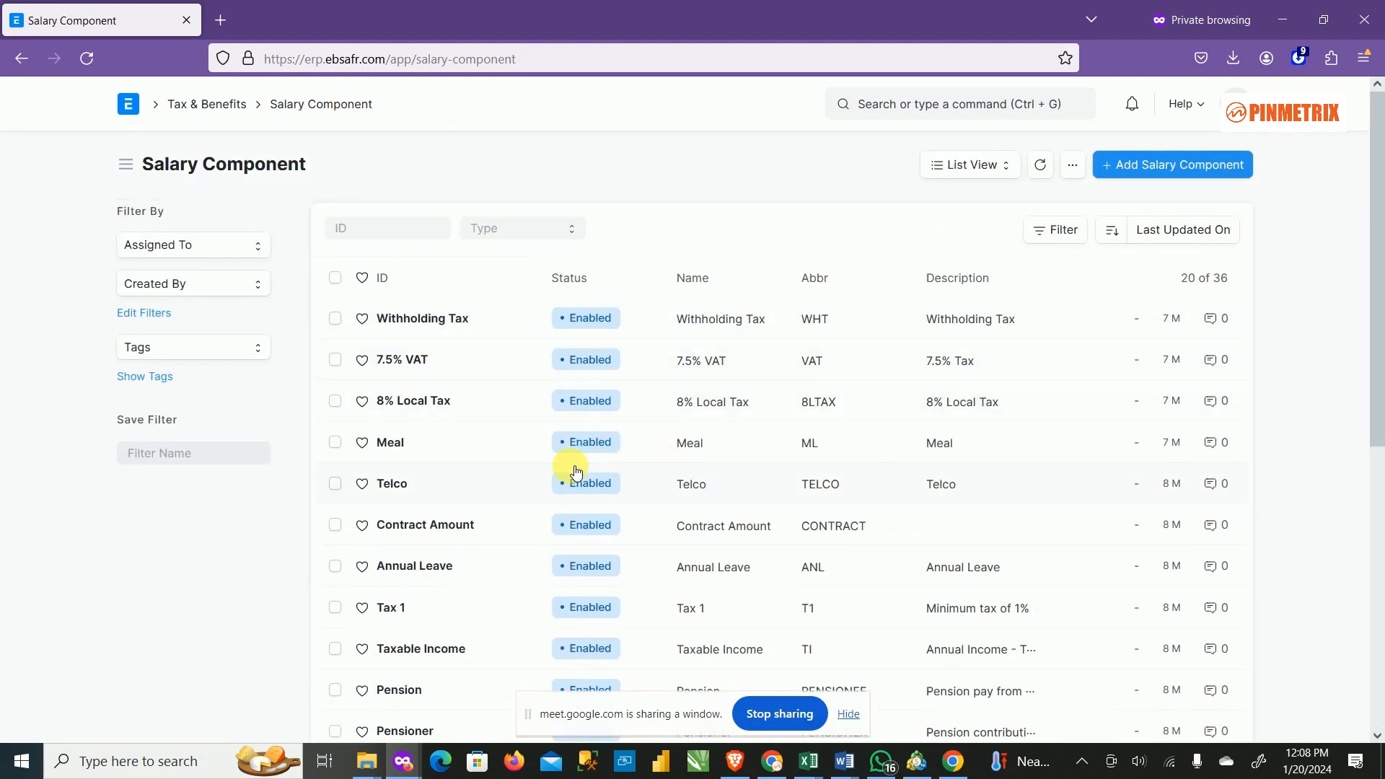
scroll(556, 551, down, 4)
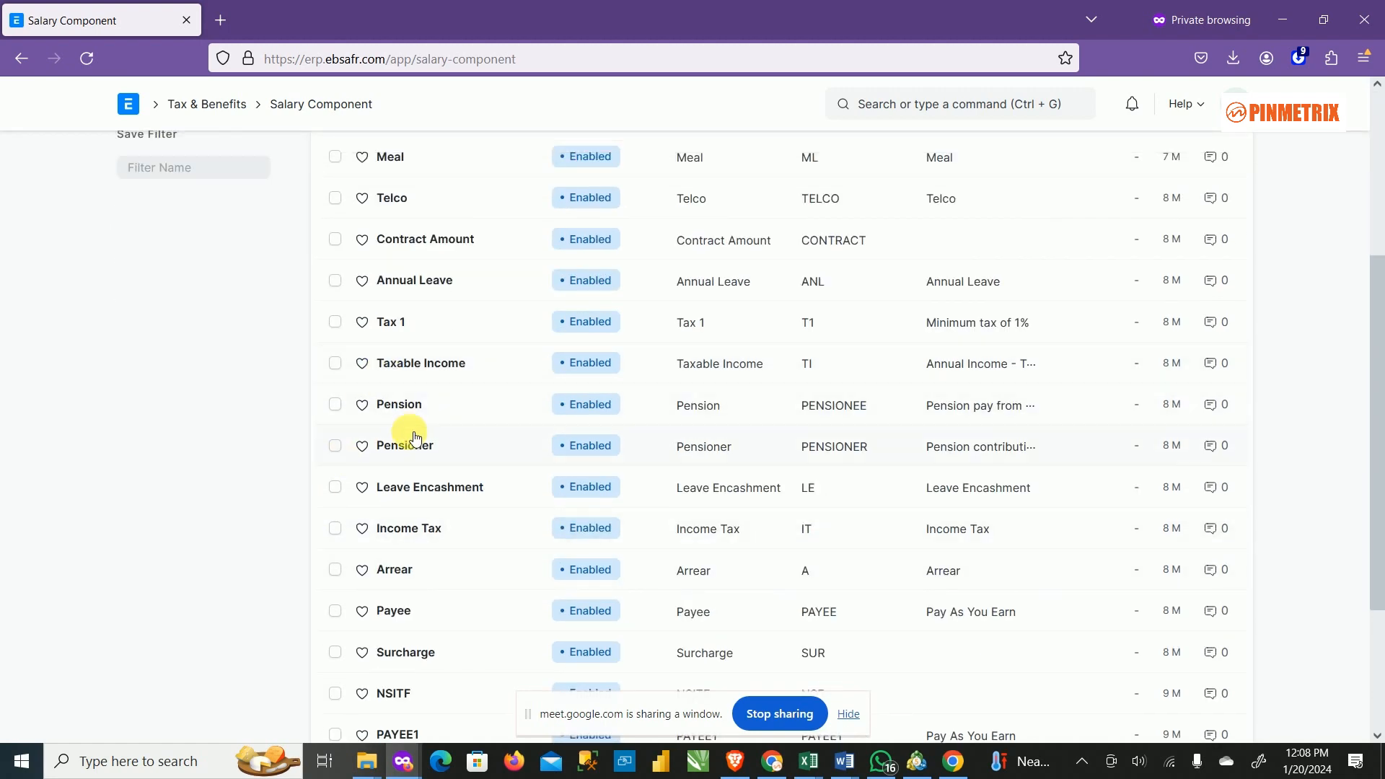
Step: Open the Pension component and review its overview, company accounts, and condition and formula settings
click(400, 403)
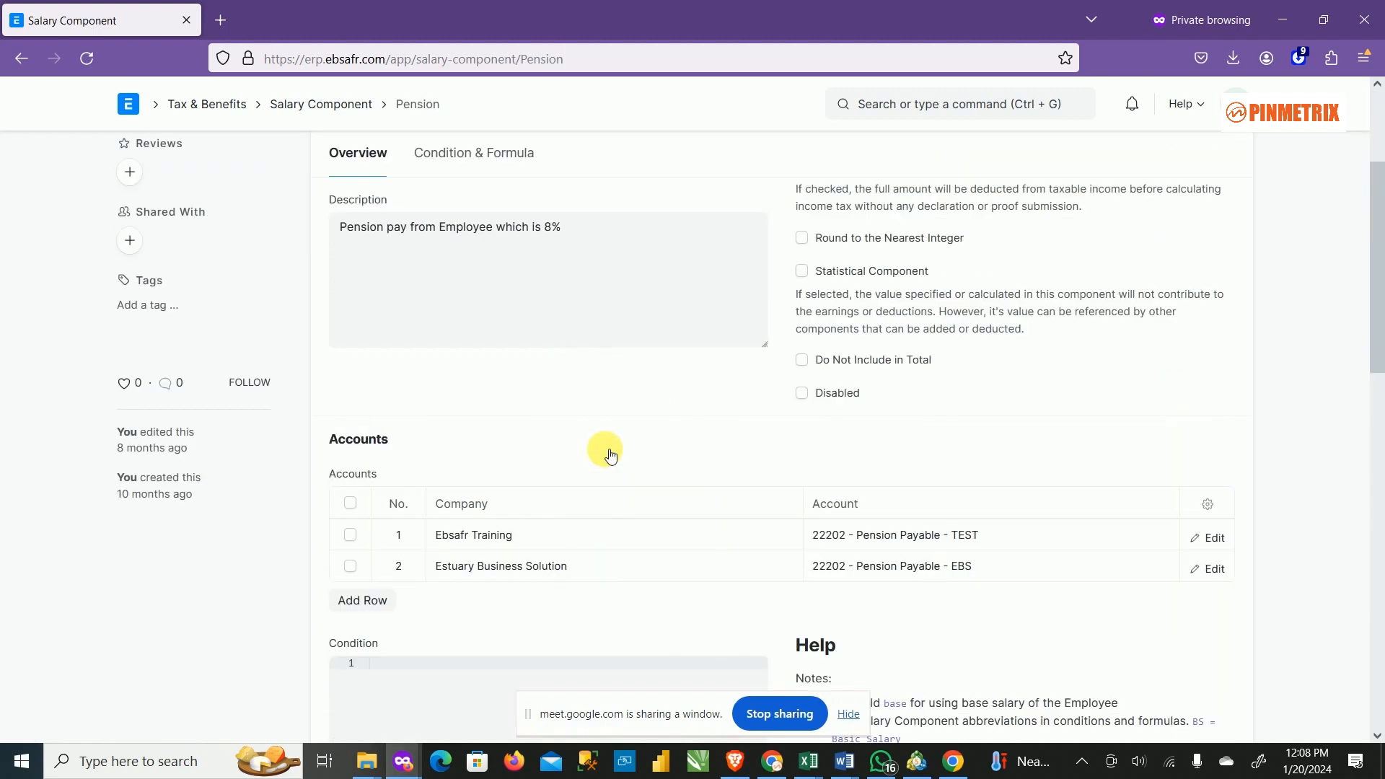
scroll(539, 405, down, 3)
scroll(539, 405, up, 3)
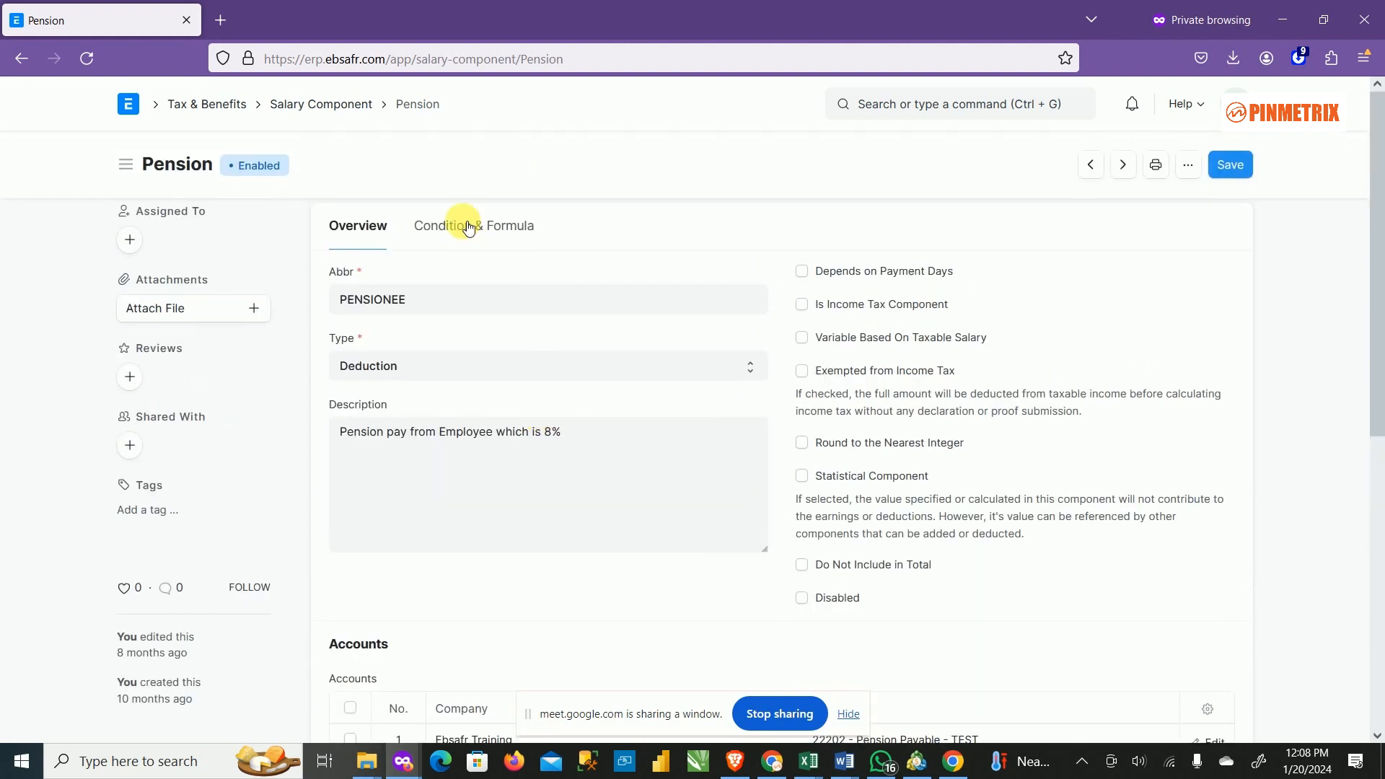
click(463, 226)
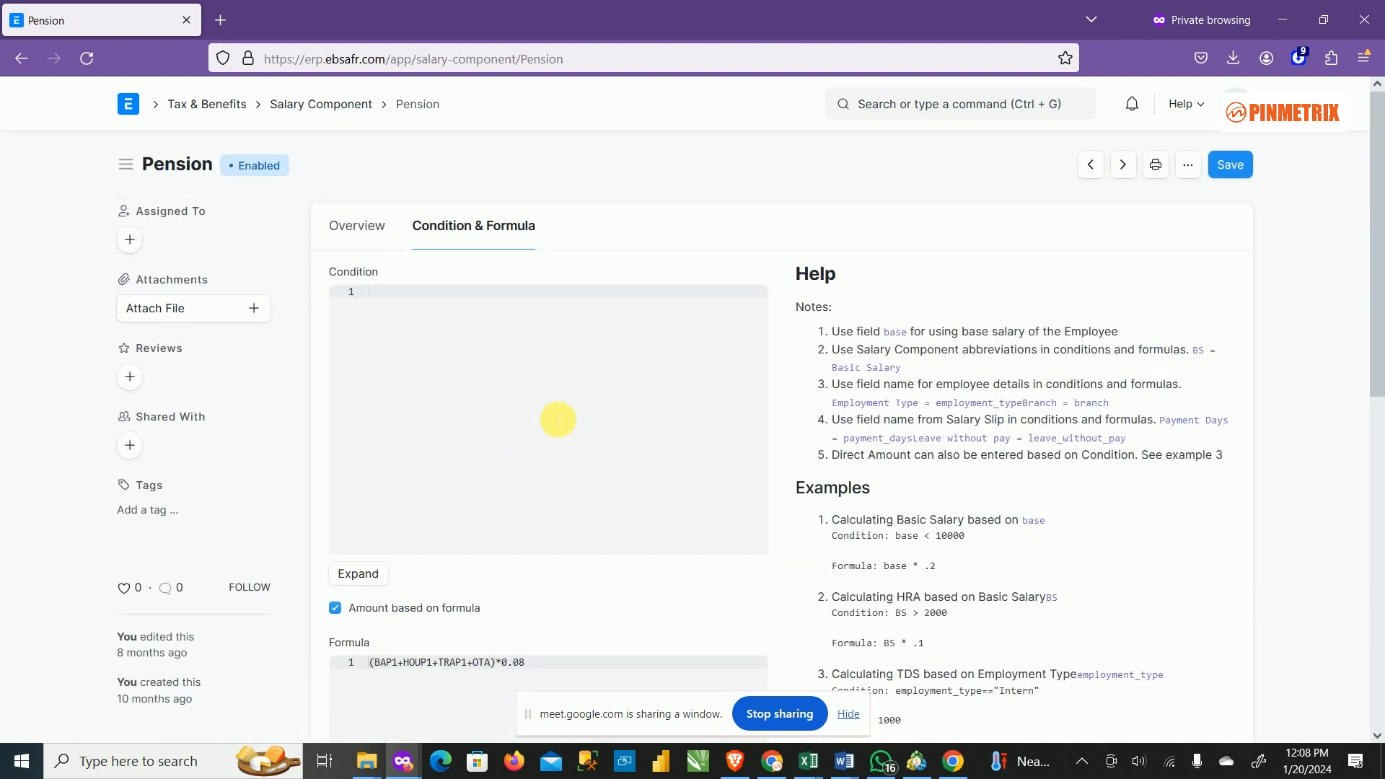
scroll(552, 462, down, 5)
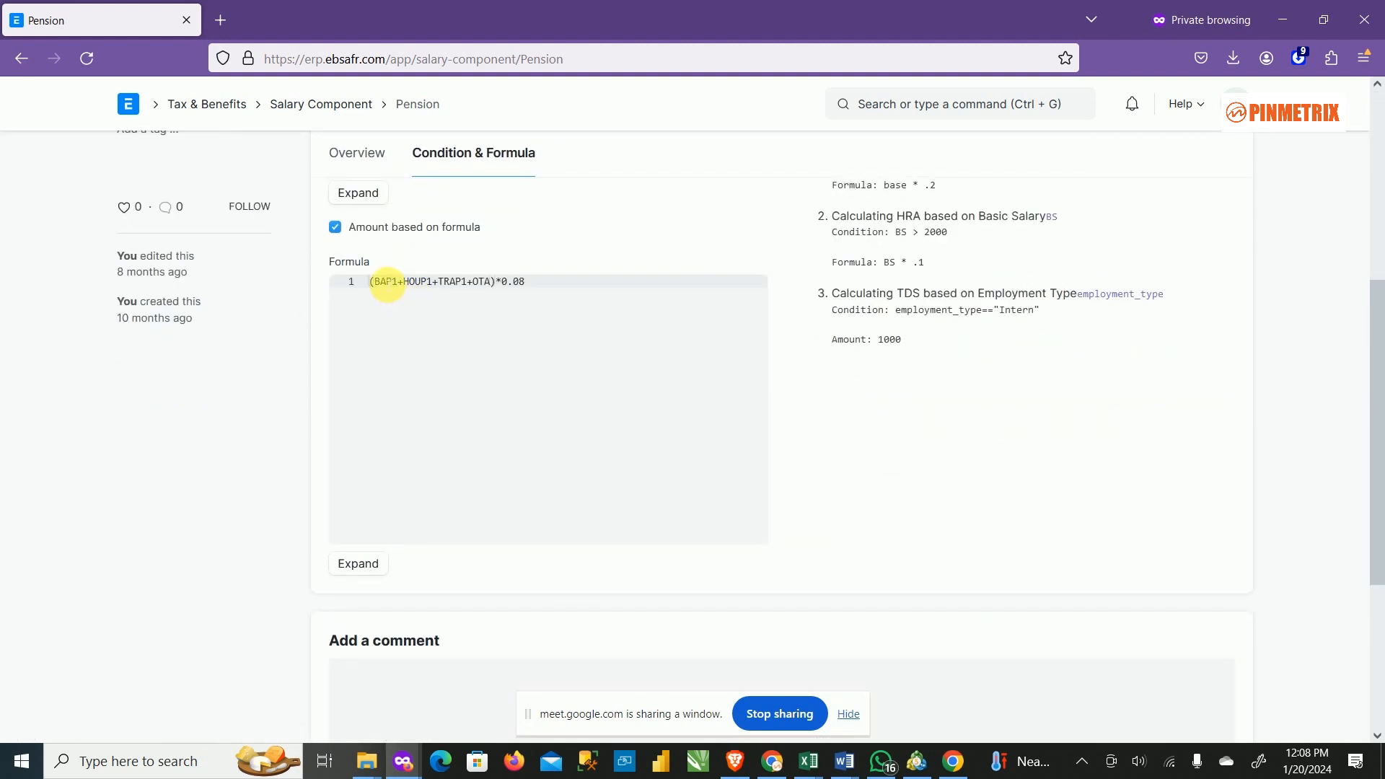
scroll(355, 261, up, 4)
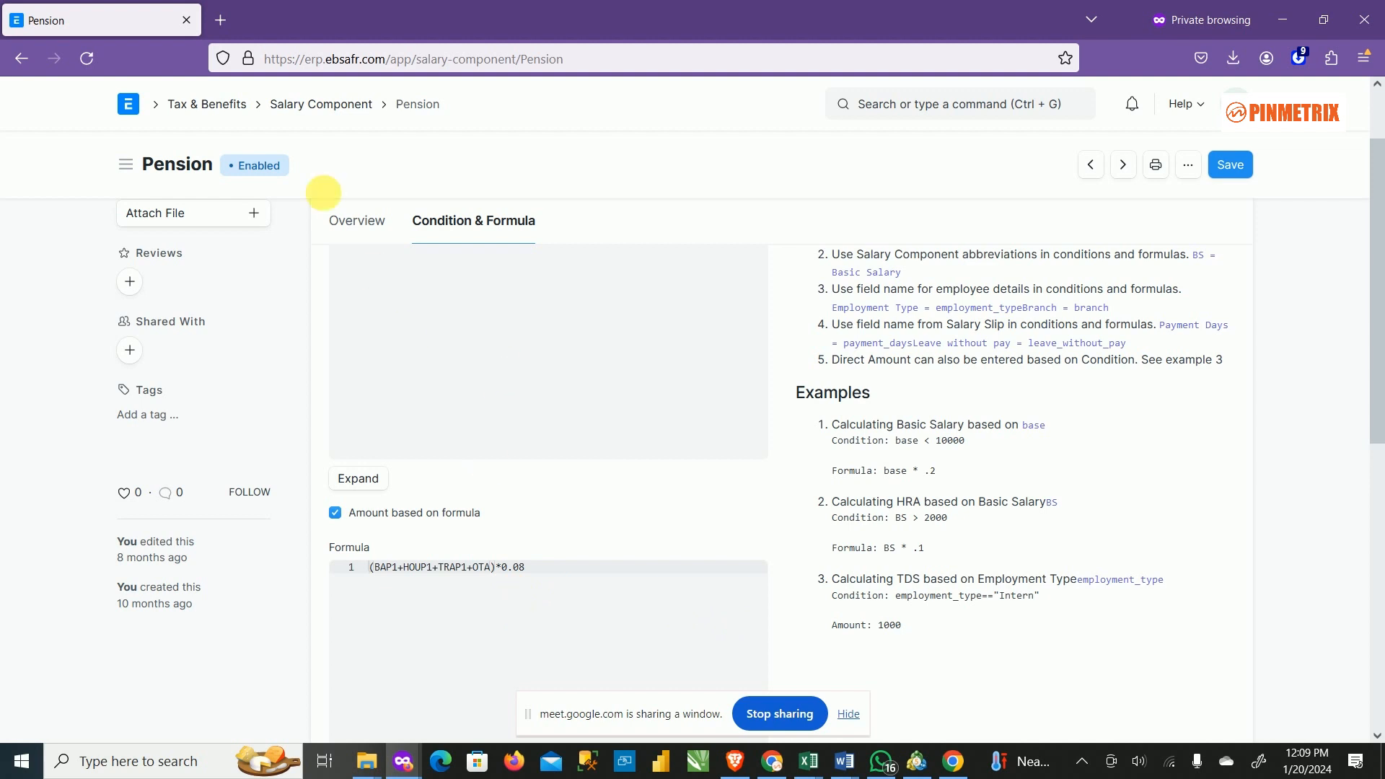
Step: Go back to the Tax & Benefits workspace, switch to Salary Payout, and look through its accounting, payroll and deduction report links
click(228, 107)
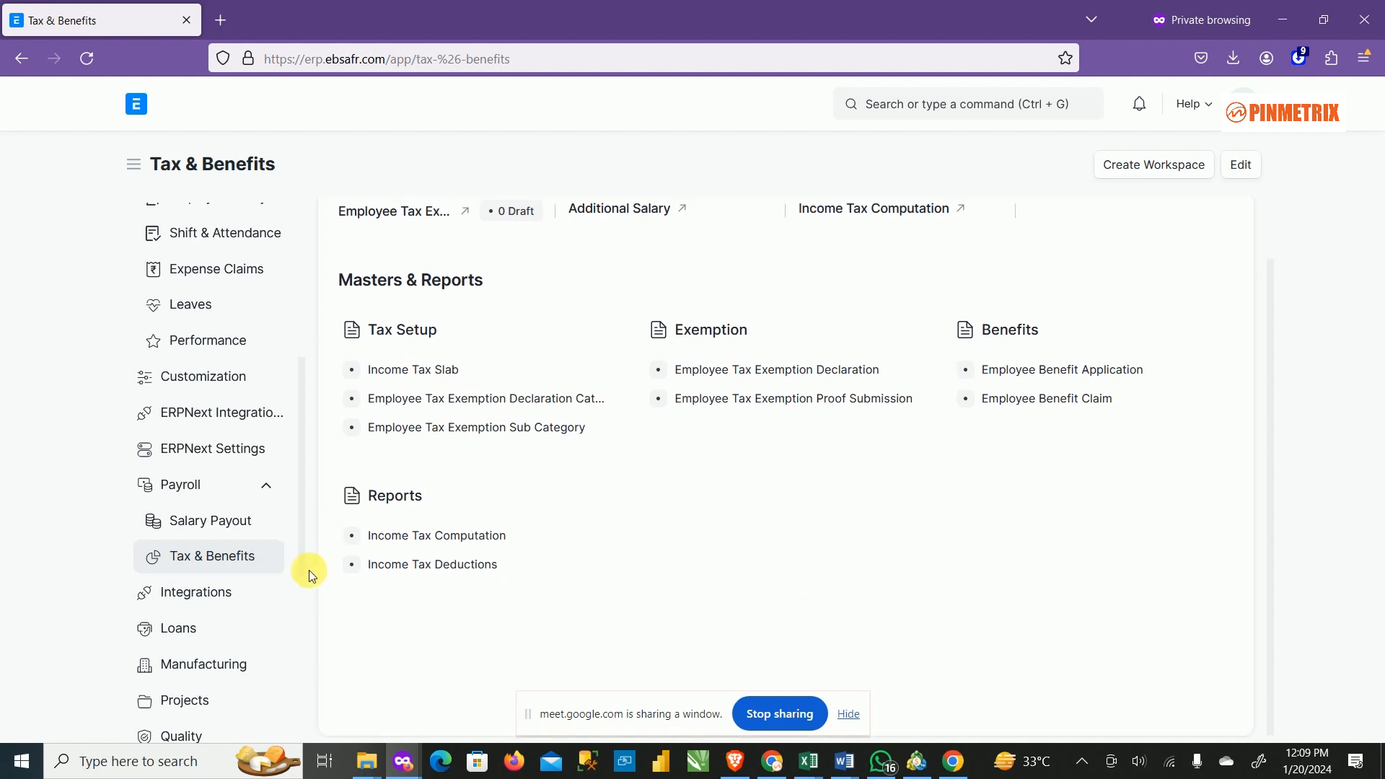
click(194, 524)
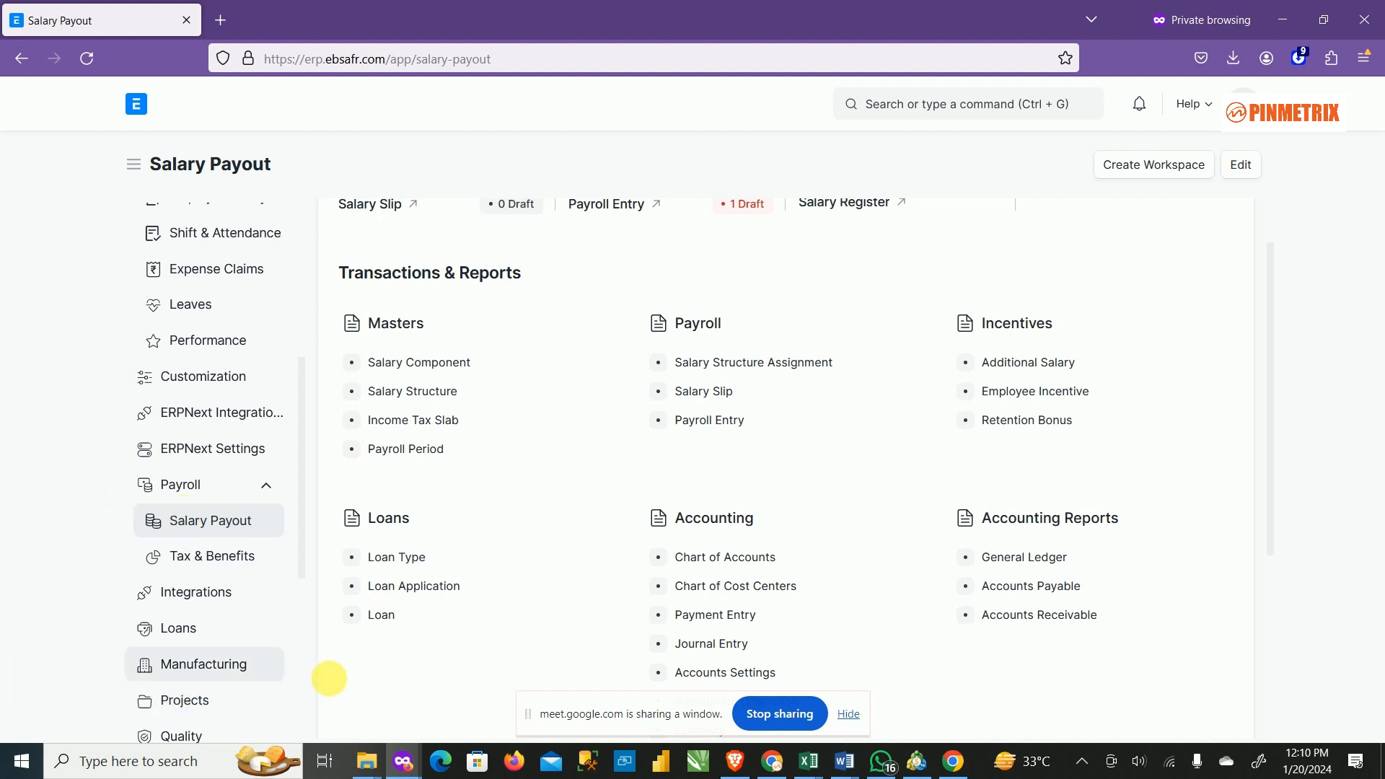
scroll(644, 544, down, 3)
scroll(642, 543, down, 2)
scroll(639, 554, up, 1)
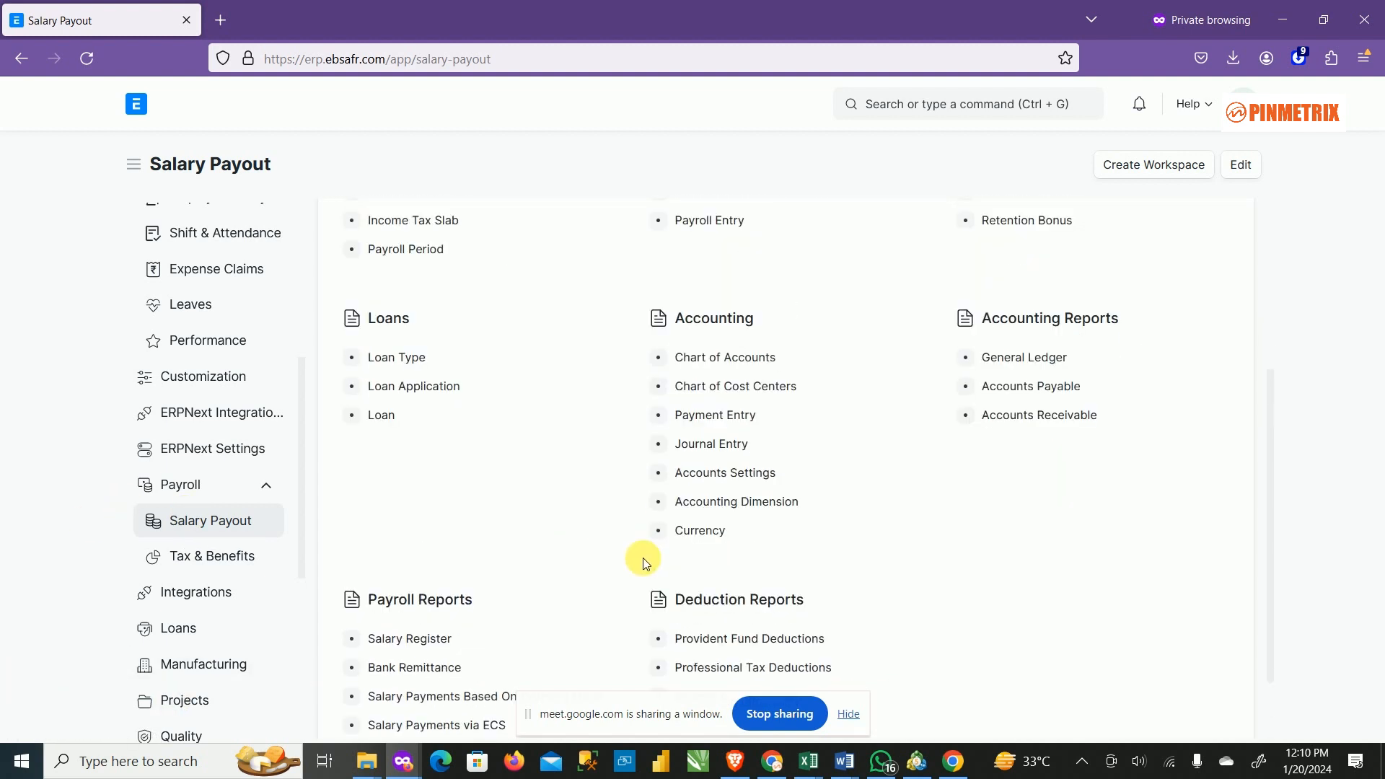
scroll(620, 581, down, 1)
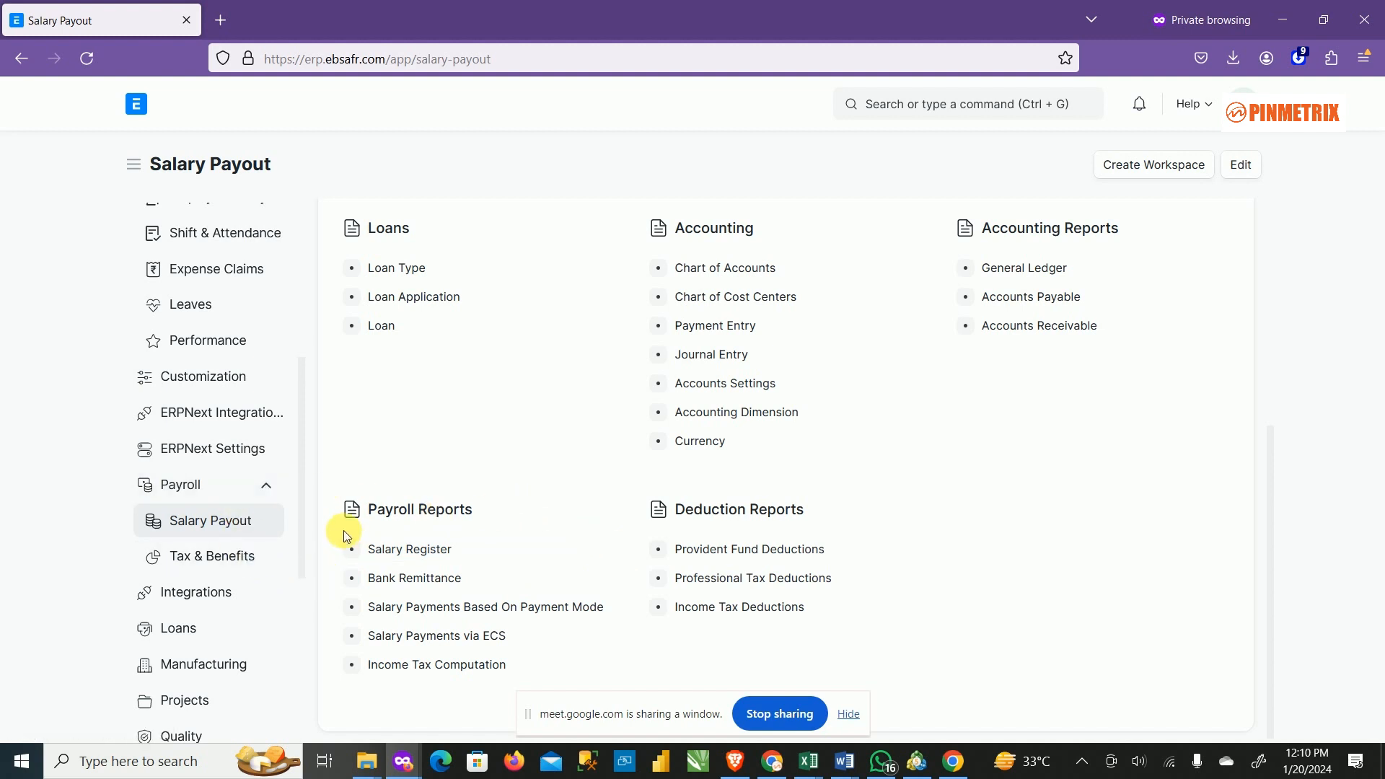
scroll(225, 456, up, 2)
scroll(225, 456, up, 3)
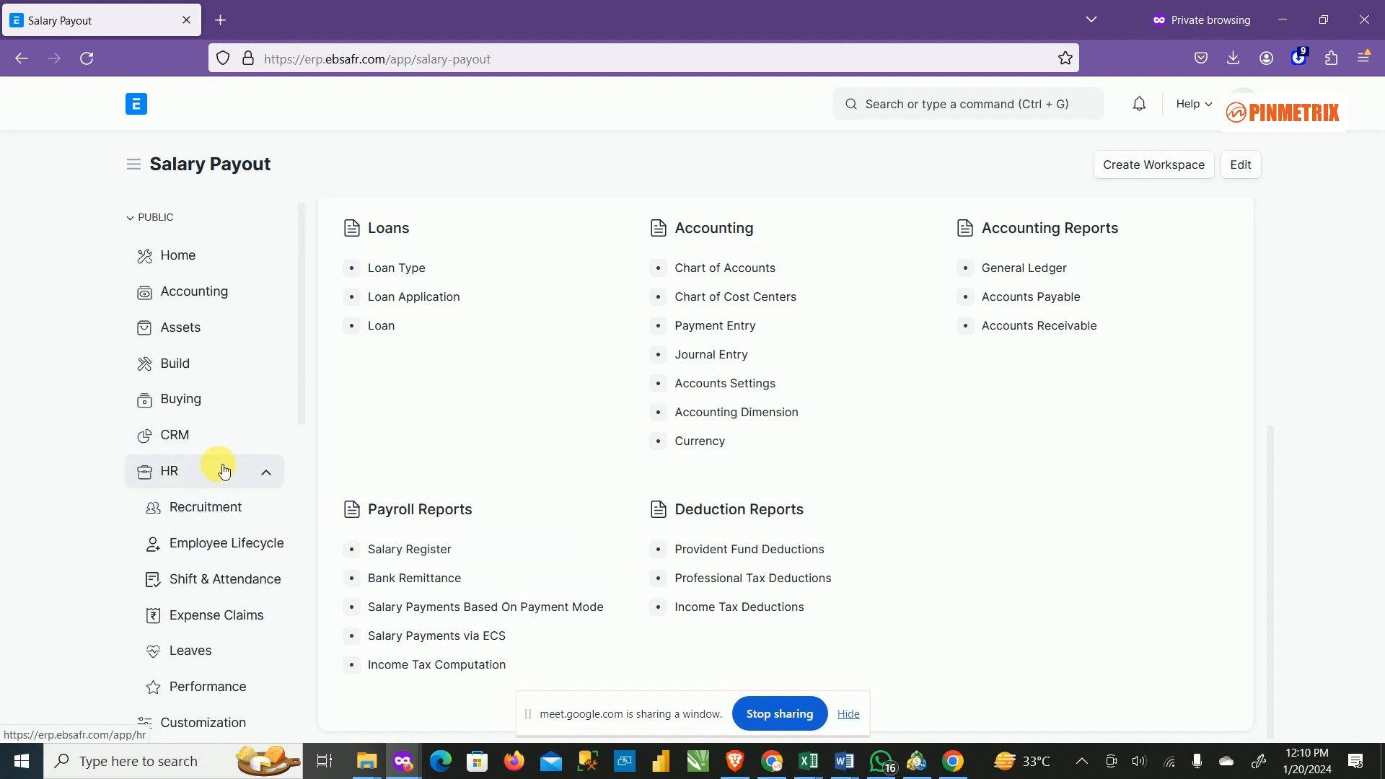
Step: Open the HR workspace and look through its setup steps, masters and reports
click(223, 474)
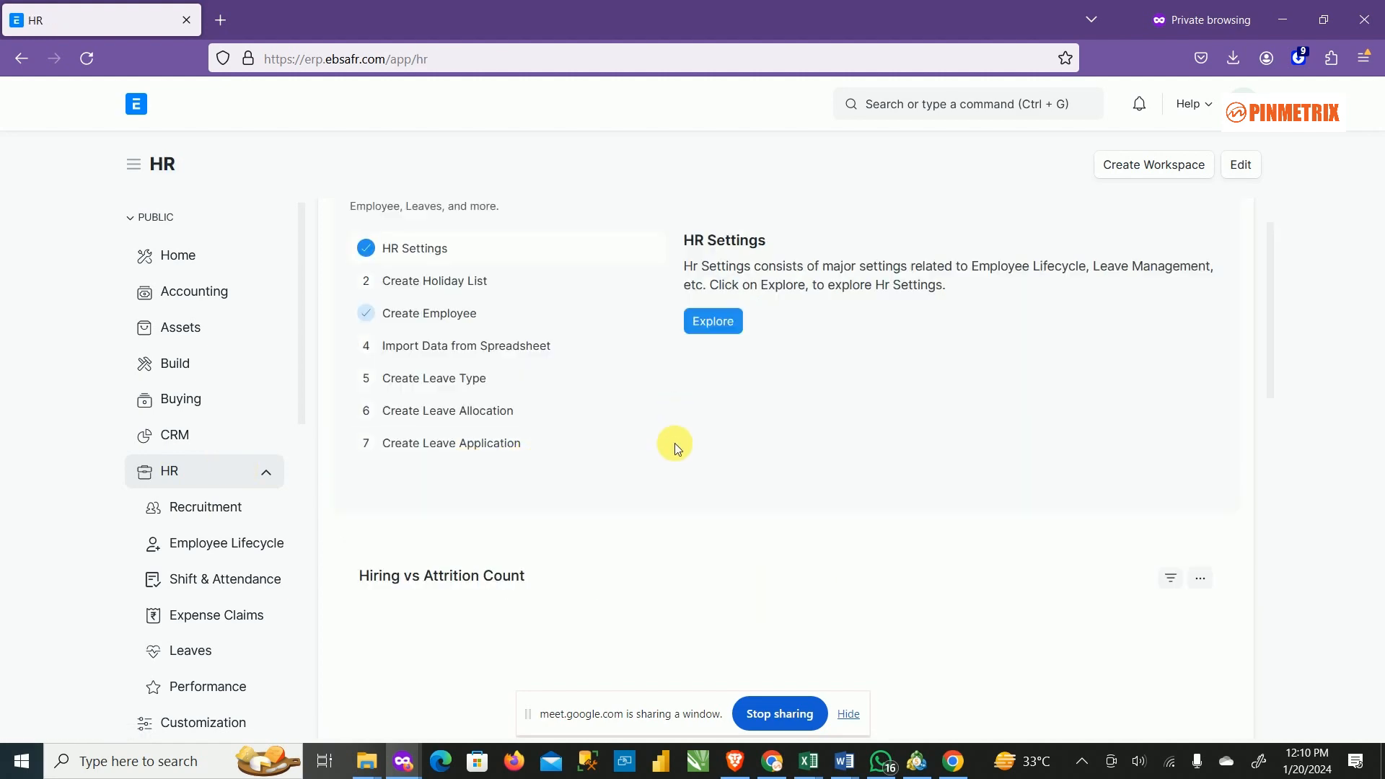
scroll(705, 495, down, 6)
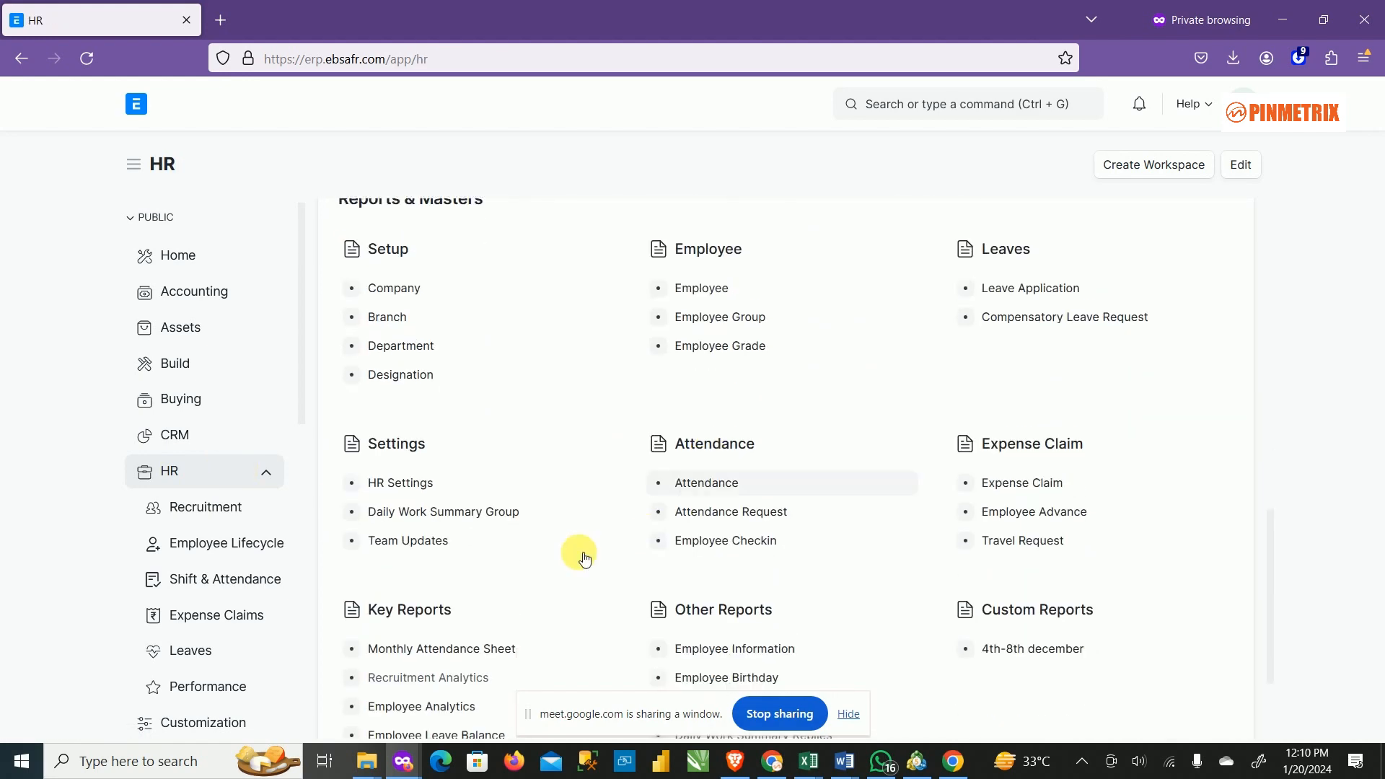
scroll(226, 689, down, 6)
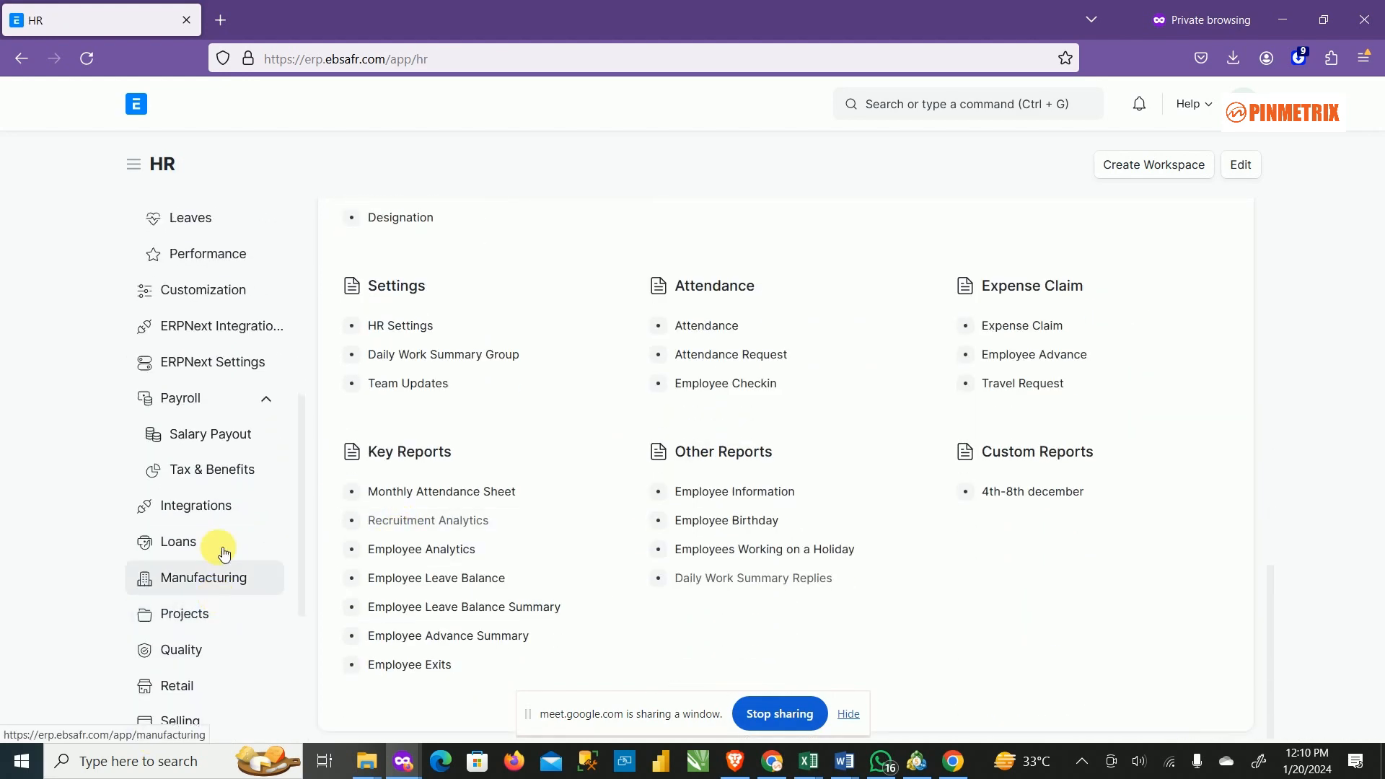
Step: Open the Salary Structure Assignment list from the Salary Payout workspace and clear its filters
click(220, 431)
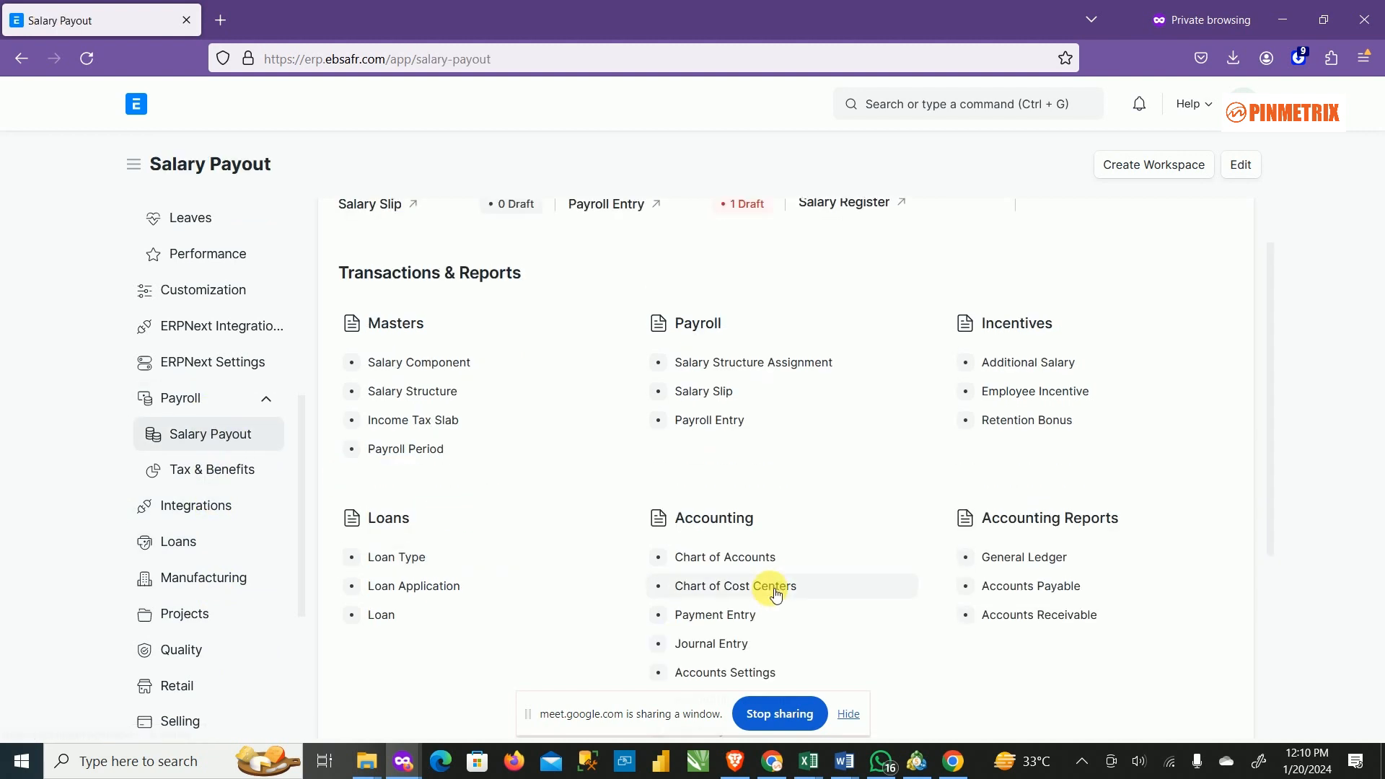
click(705, 368)
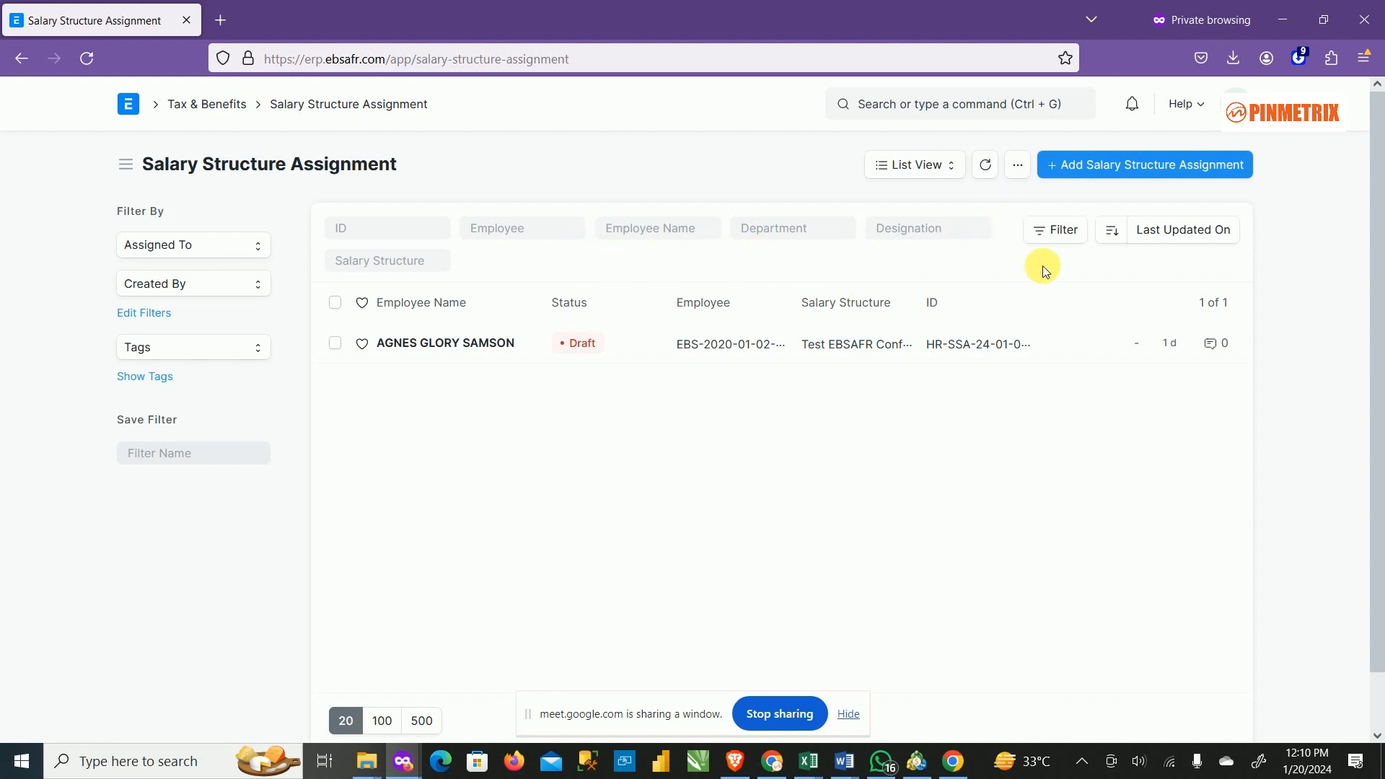
click(1059, 229)
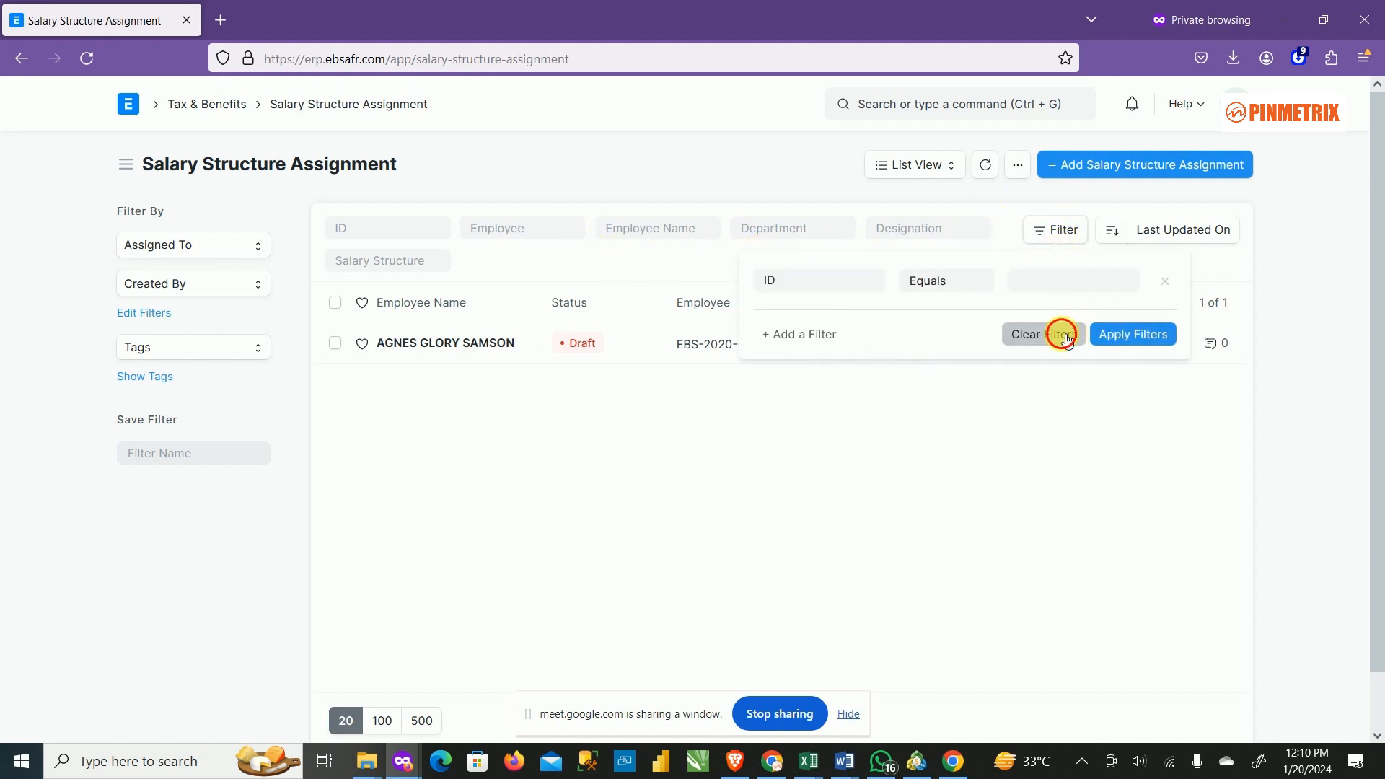
click(1063, 333)
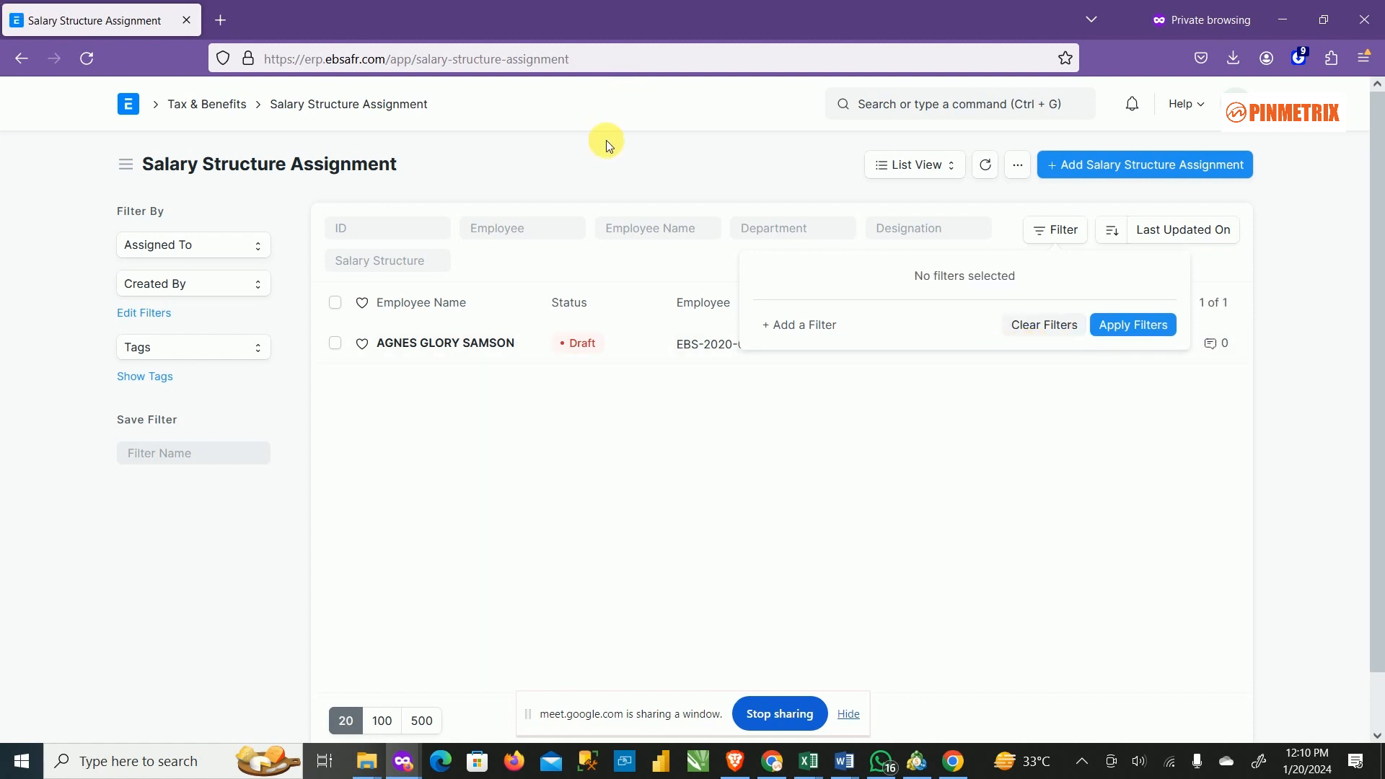
Step: Return to the Salary Payout workspace, open the Salary Structure list, and look through the existing structures
click(22, 56)
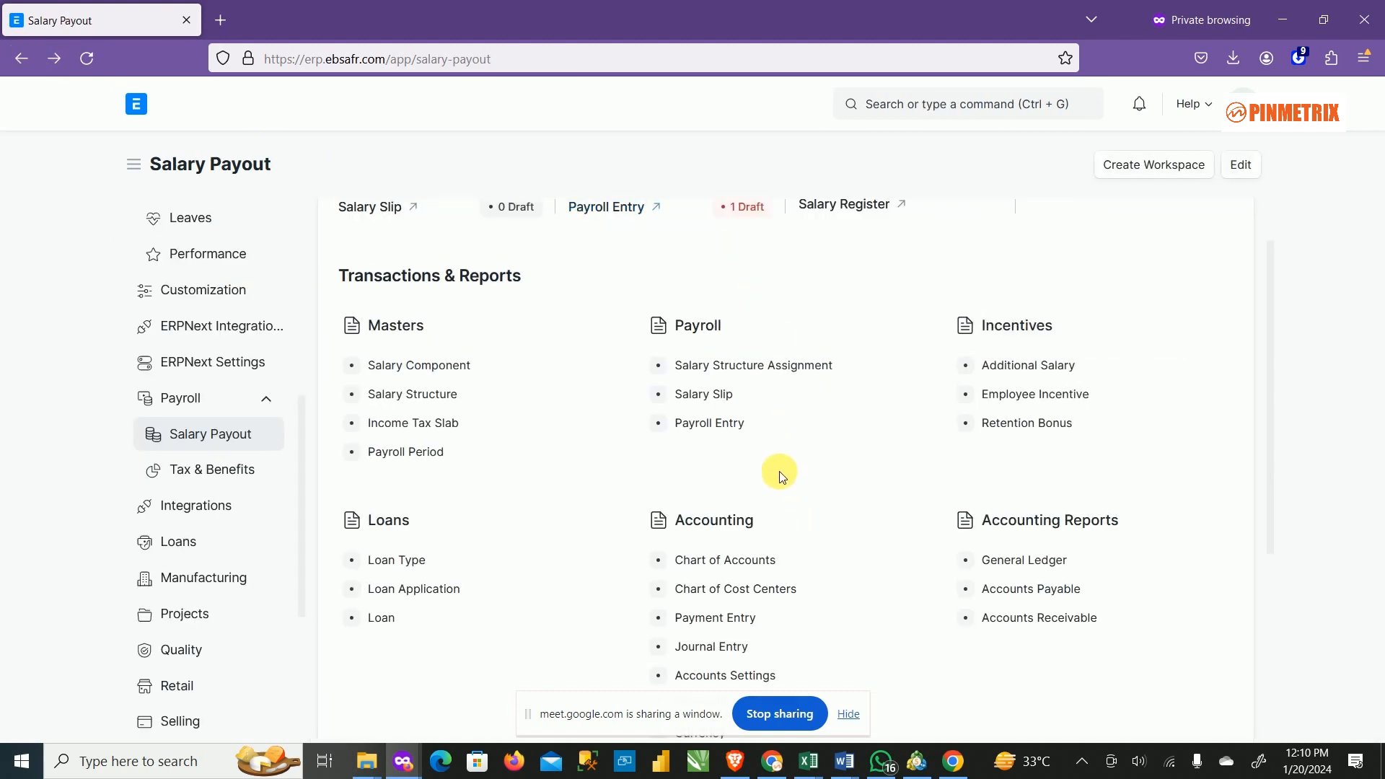
click(430, 396)
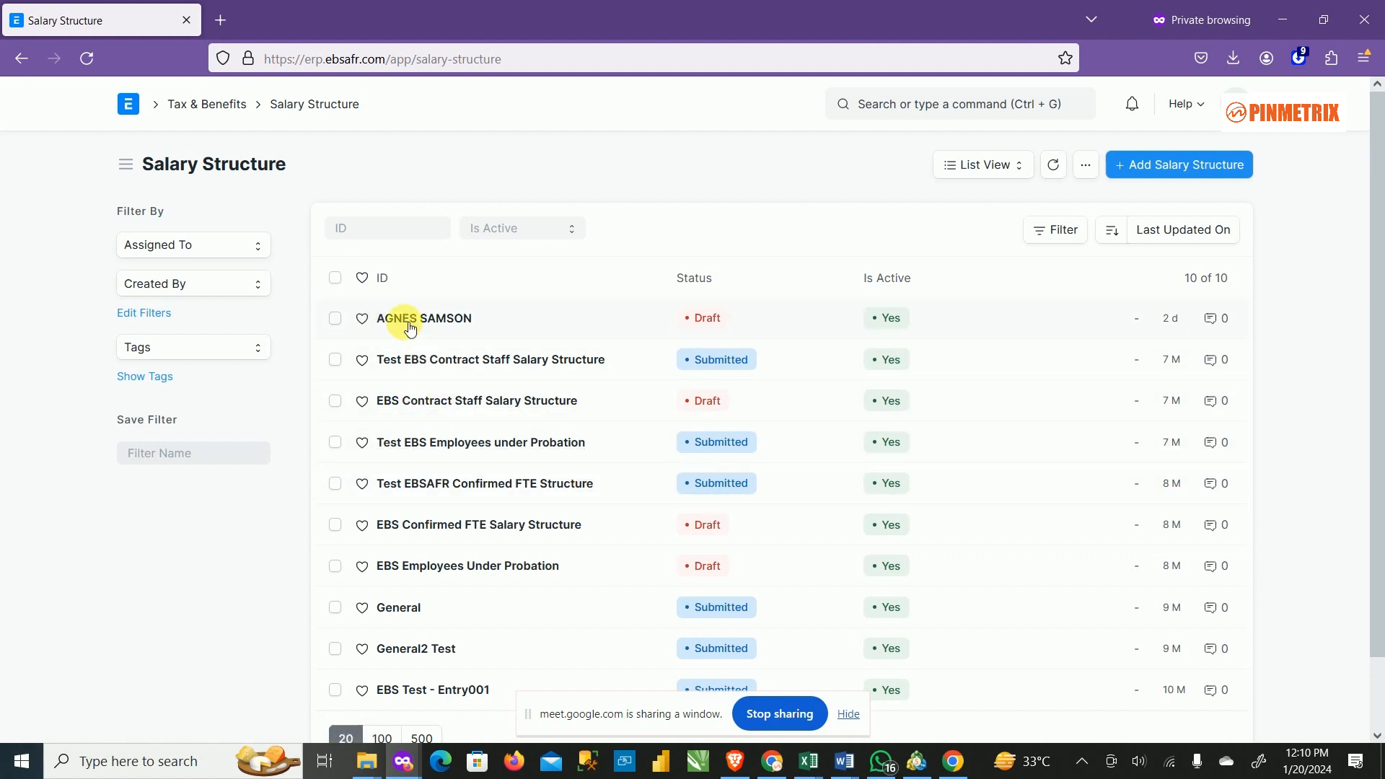
click(334, 318)
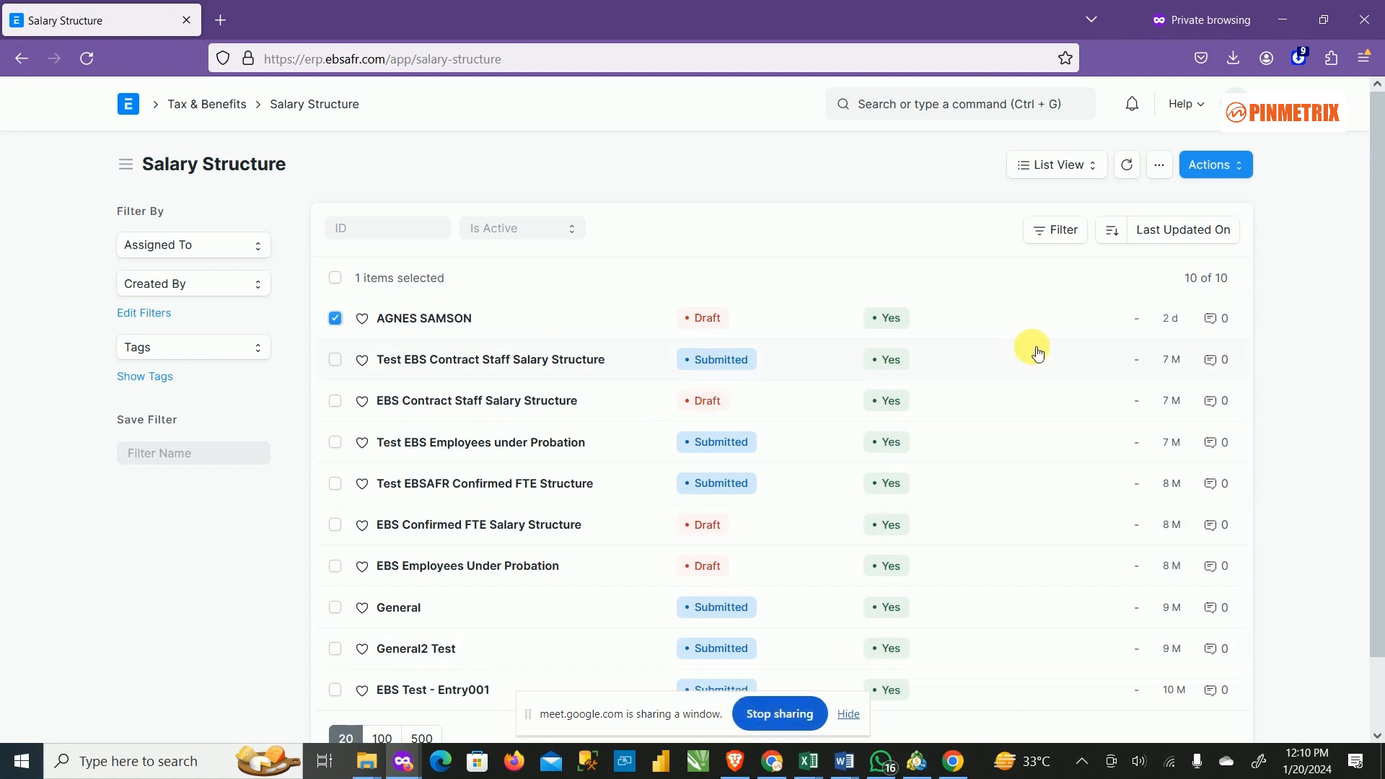
scroll(803, 409, down, 2)
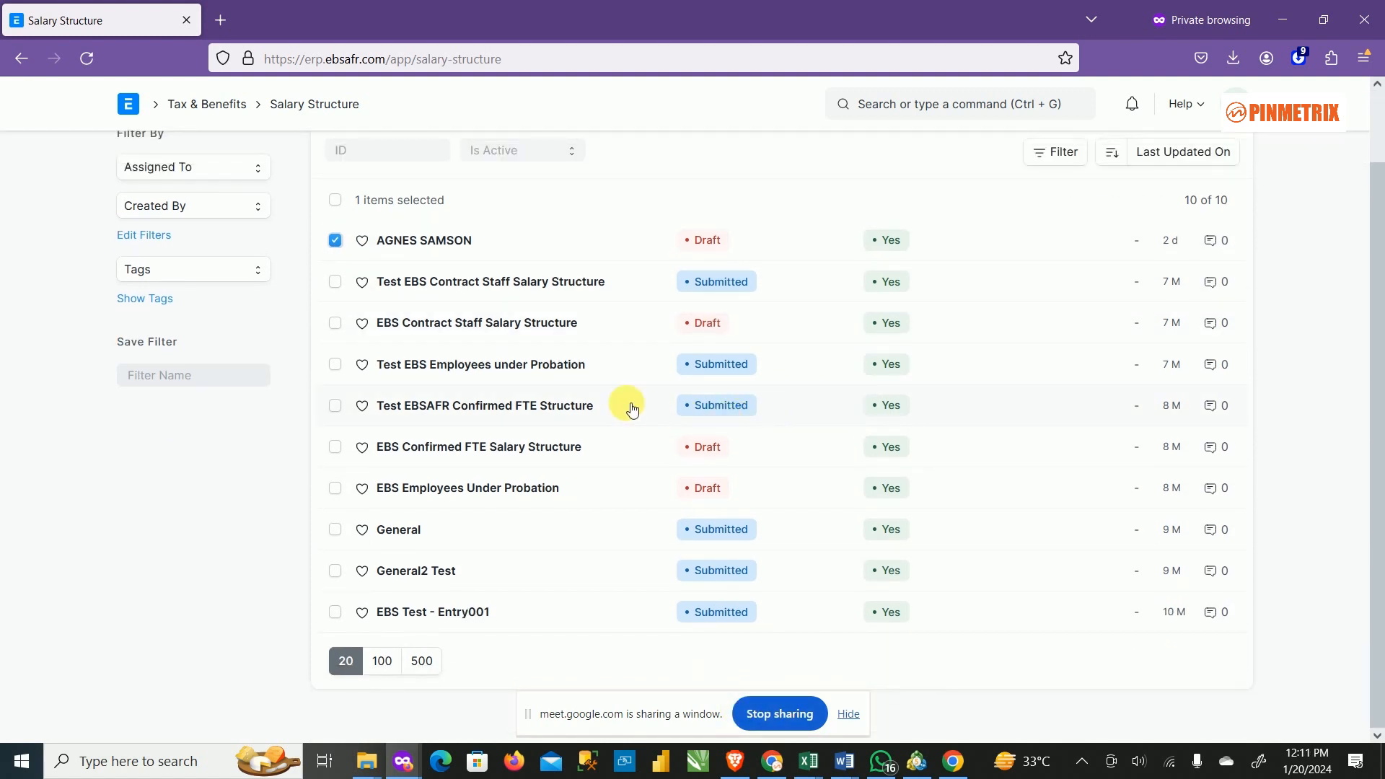
scroll(565, 304, up, 2)
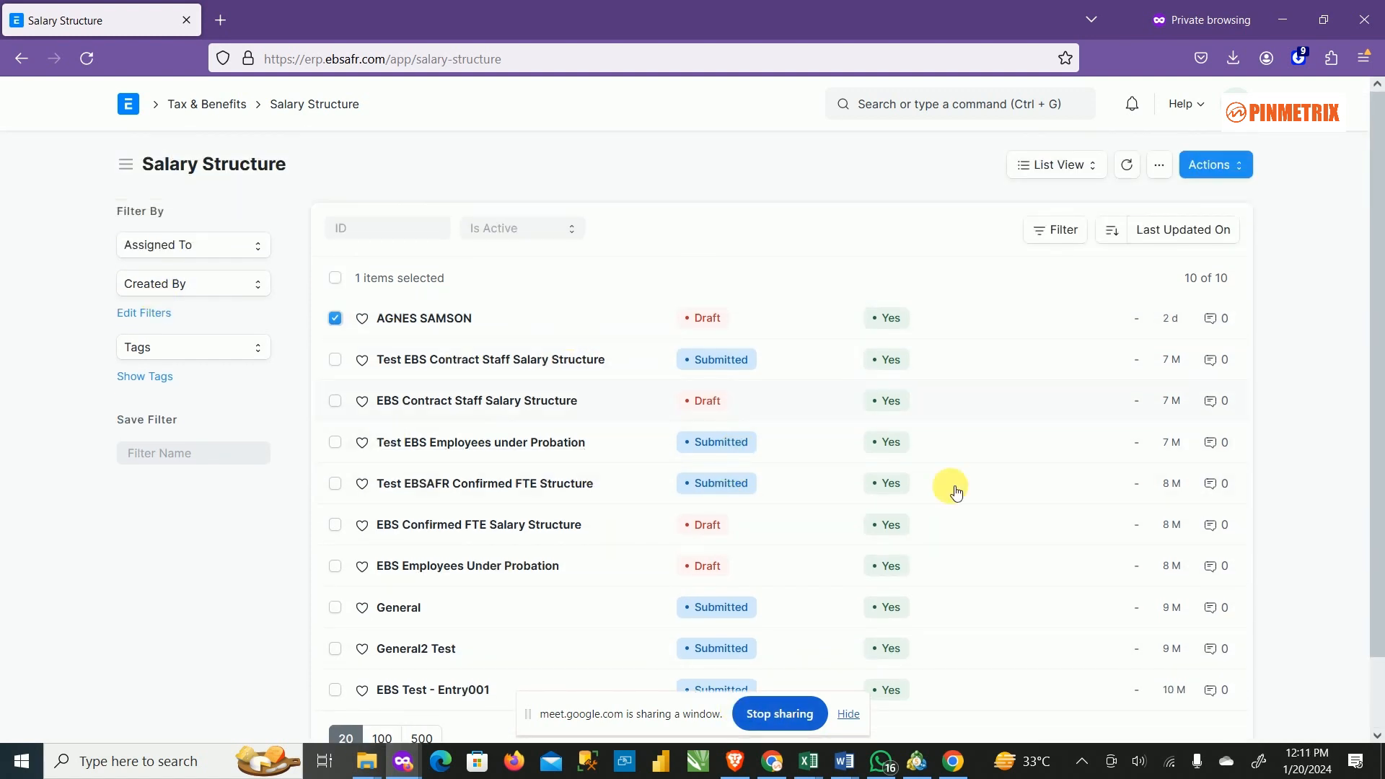
click(353, 325)
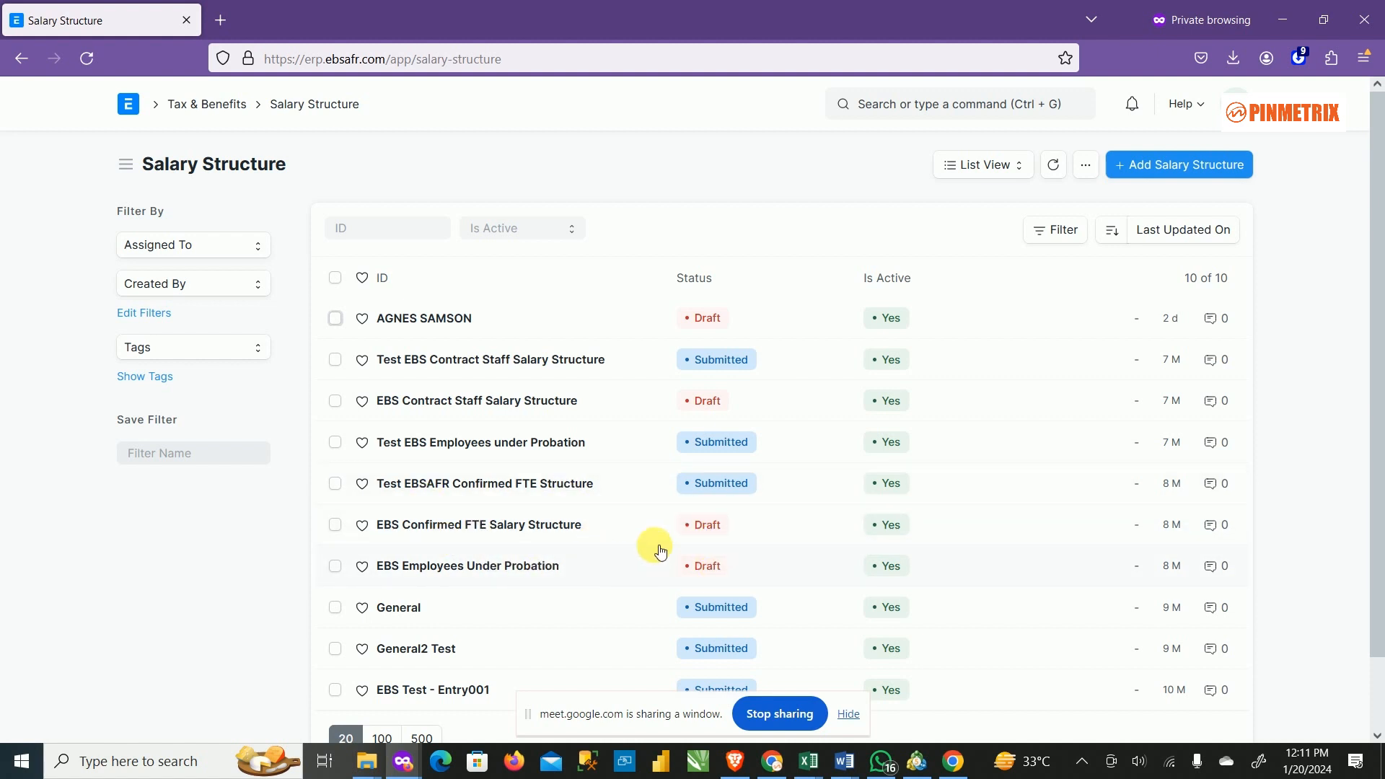
Step: Open the Test EBS Contract Staff Salary Structure and review its details, earnings and deductions
click(455, 361)
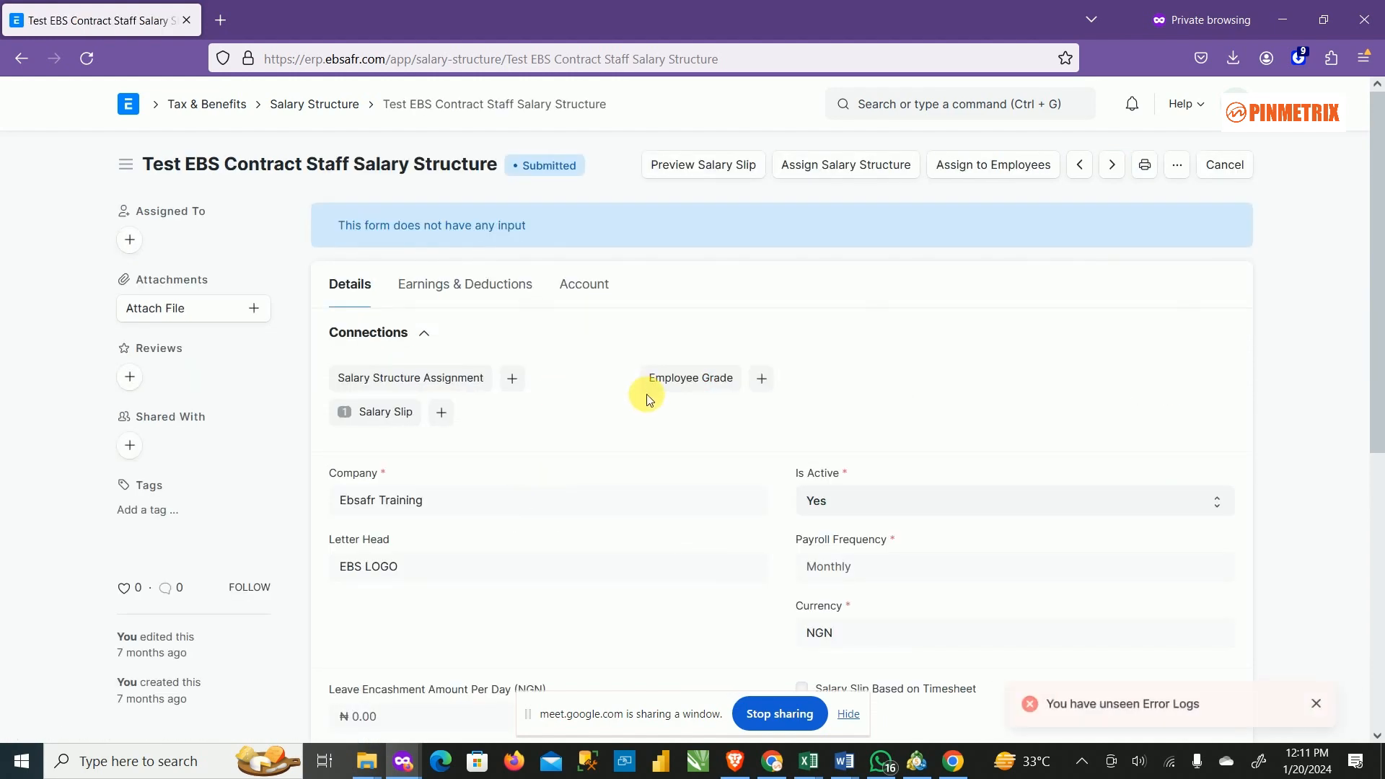
scroll(646, 397, down, 3)
scroll(649, 409, down, 3)
scroll(642, 410, up, 5)
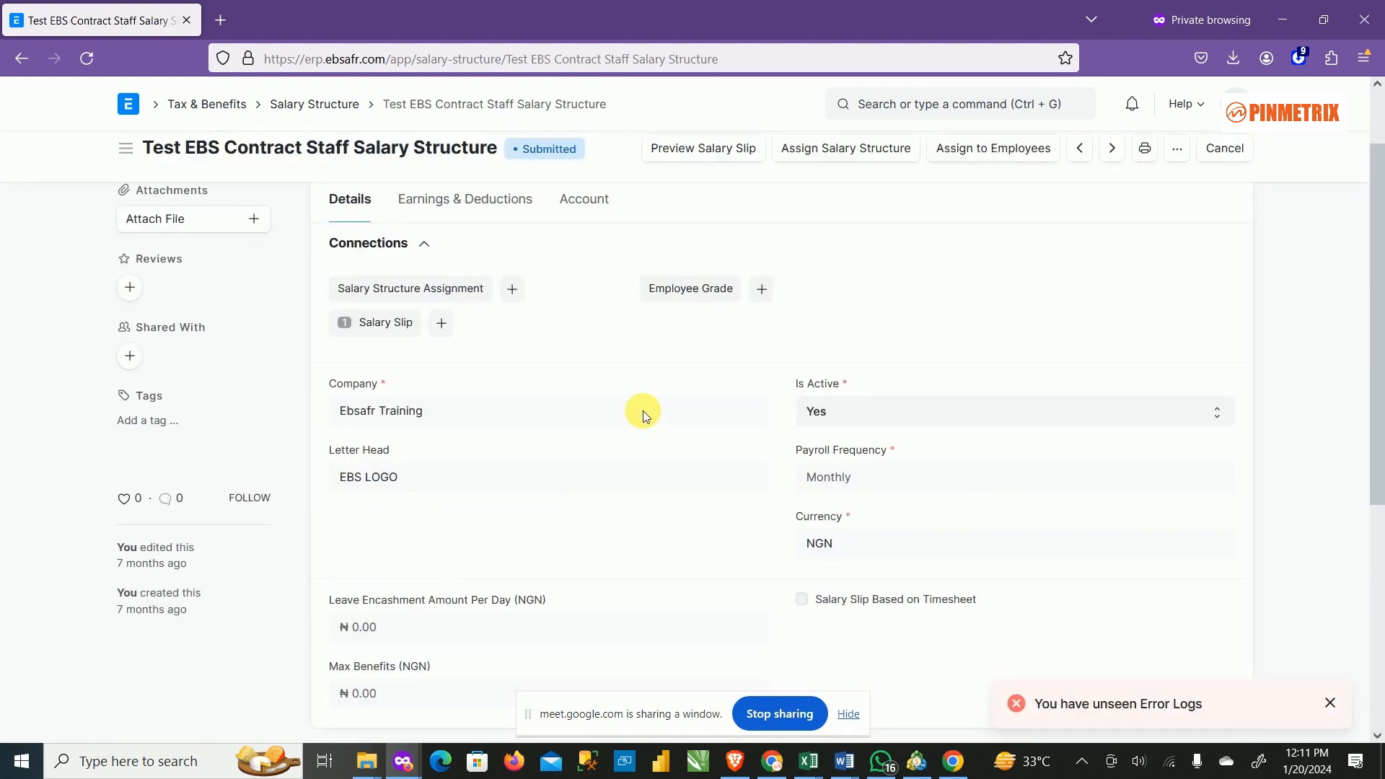
scroll(635, 498, up, 2)
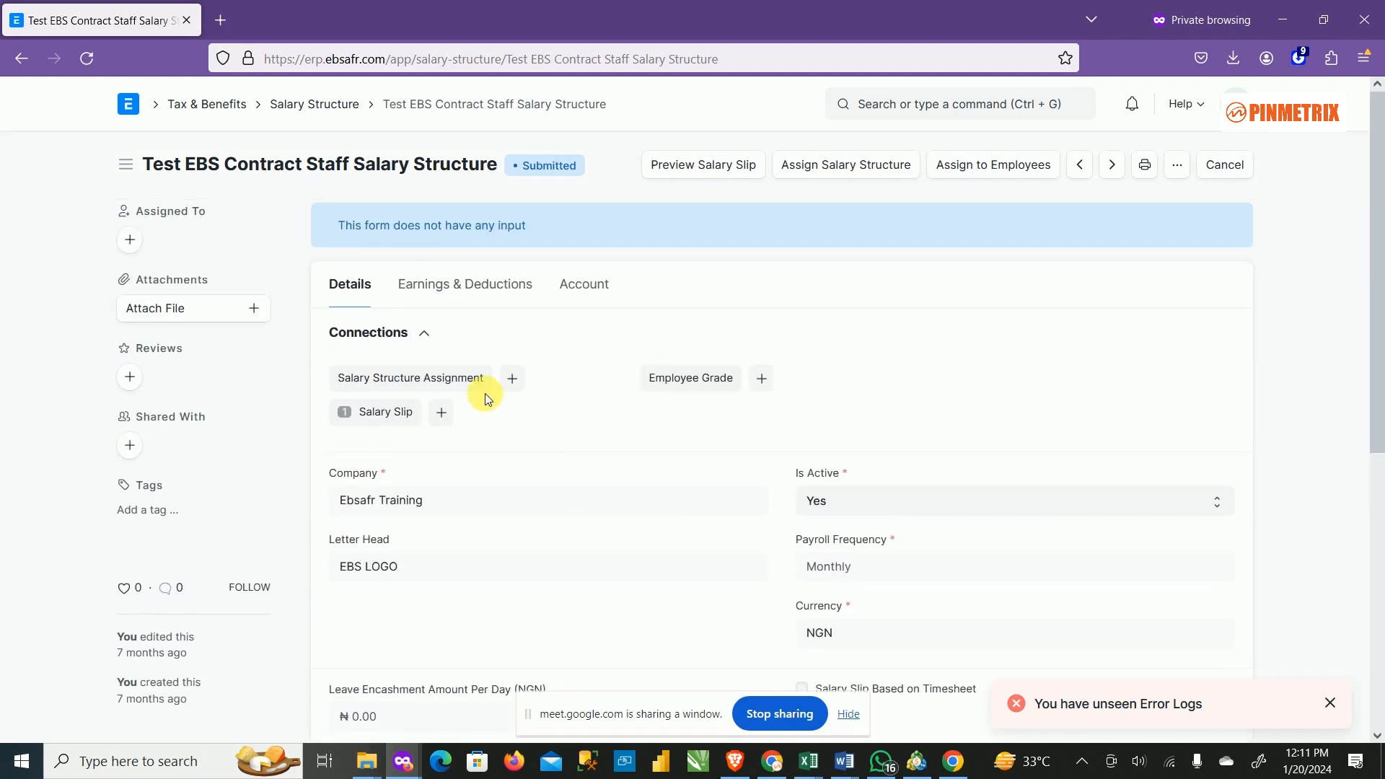
click(477, 290)
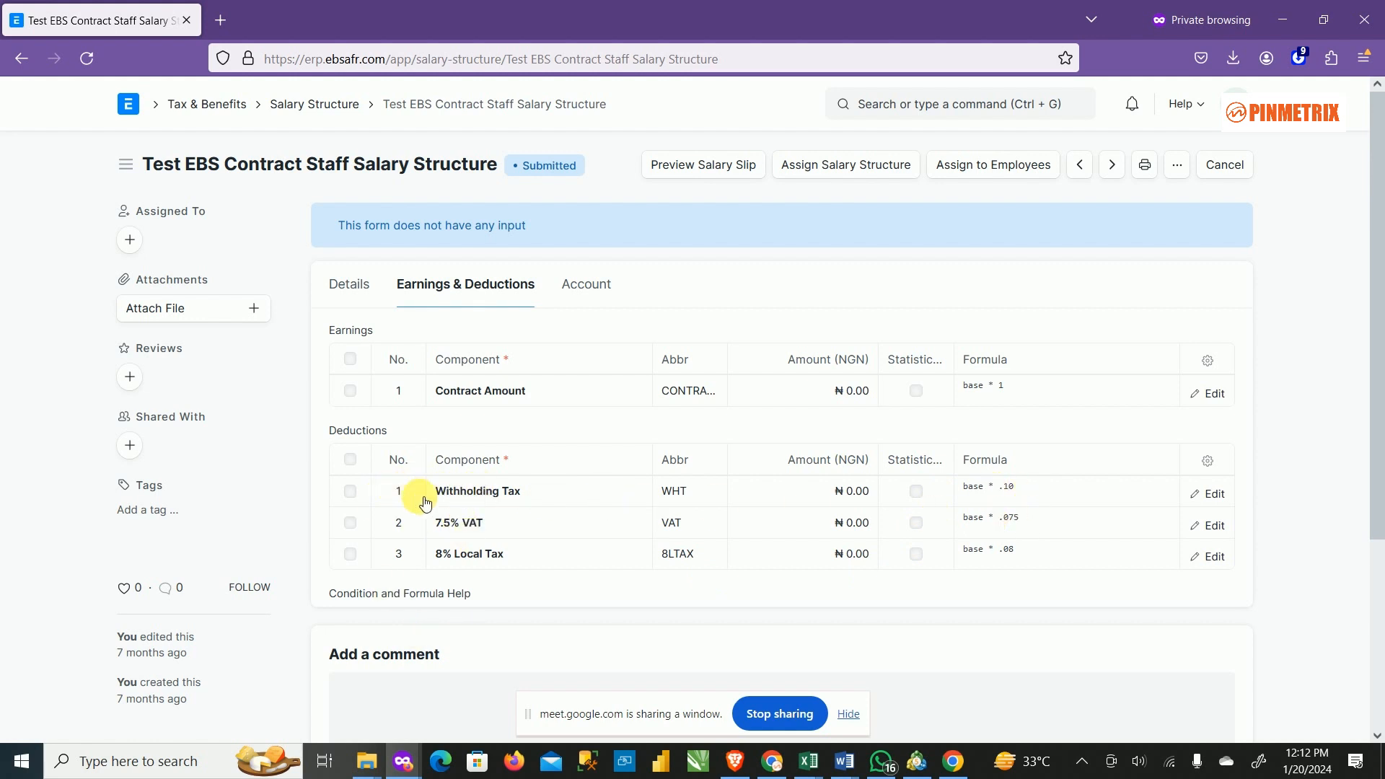
Step: Return to the Salary Structure list and start a new salary structure
click(331, 103)
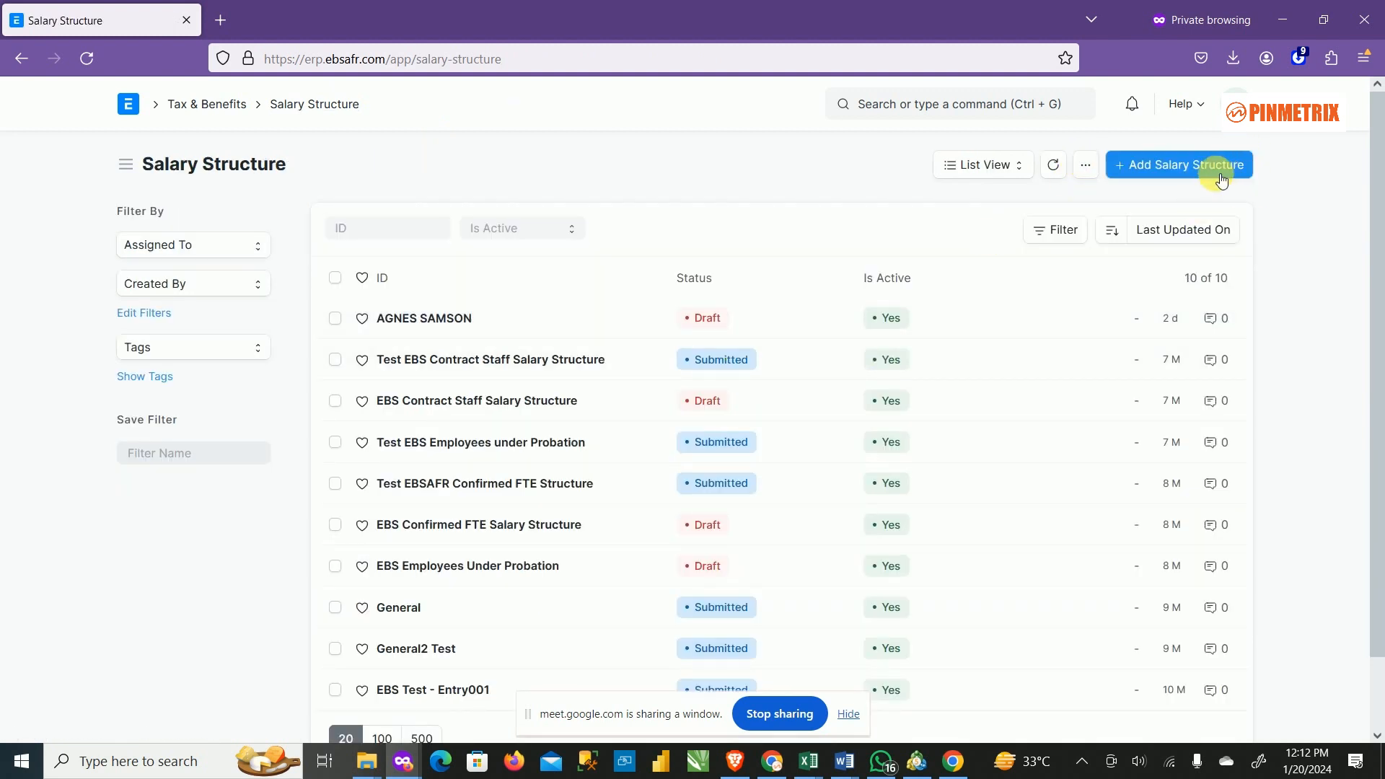
click(1222, 164)
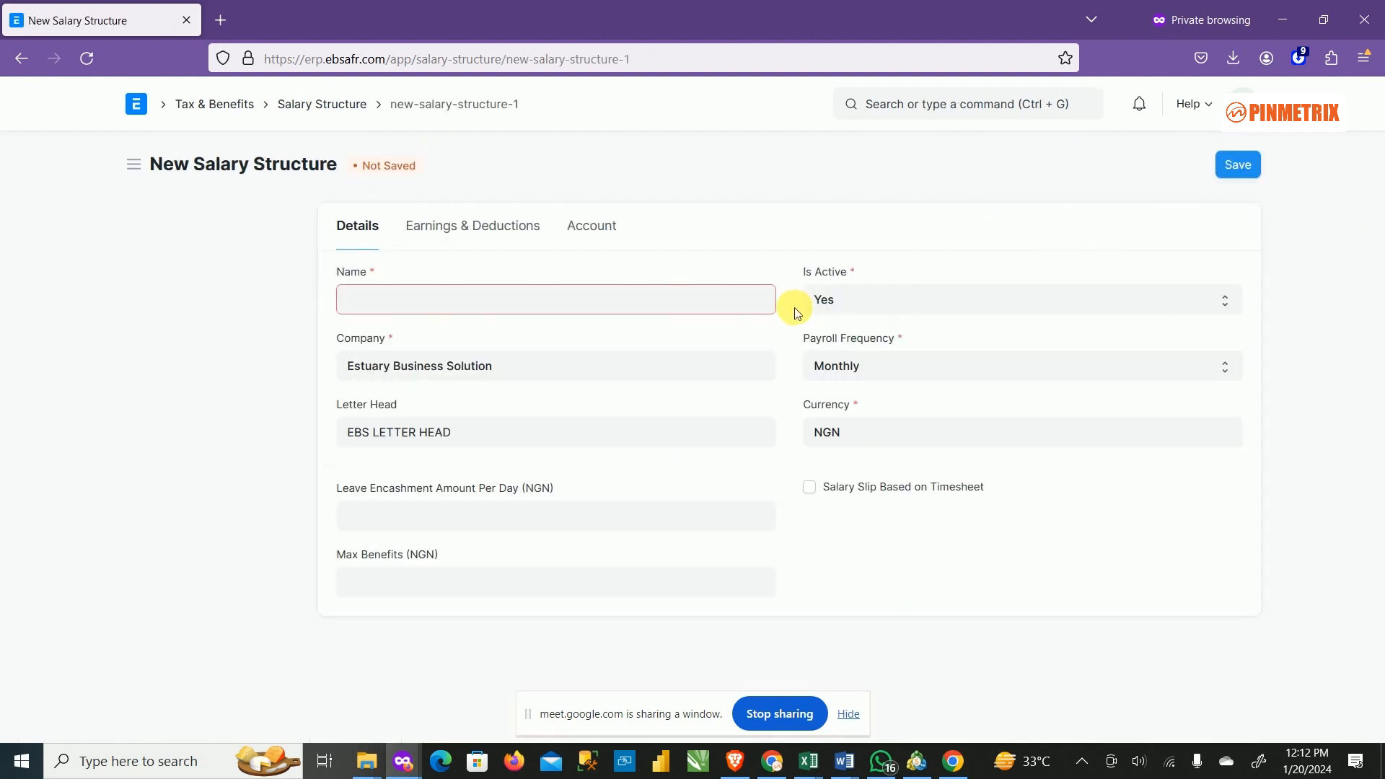
Step: Name the new salary structure 123 and change its company to Ebsafr Training
click(400, 306)
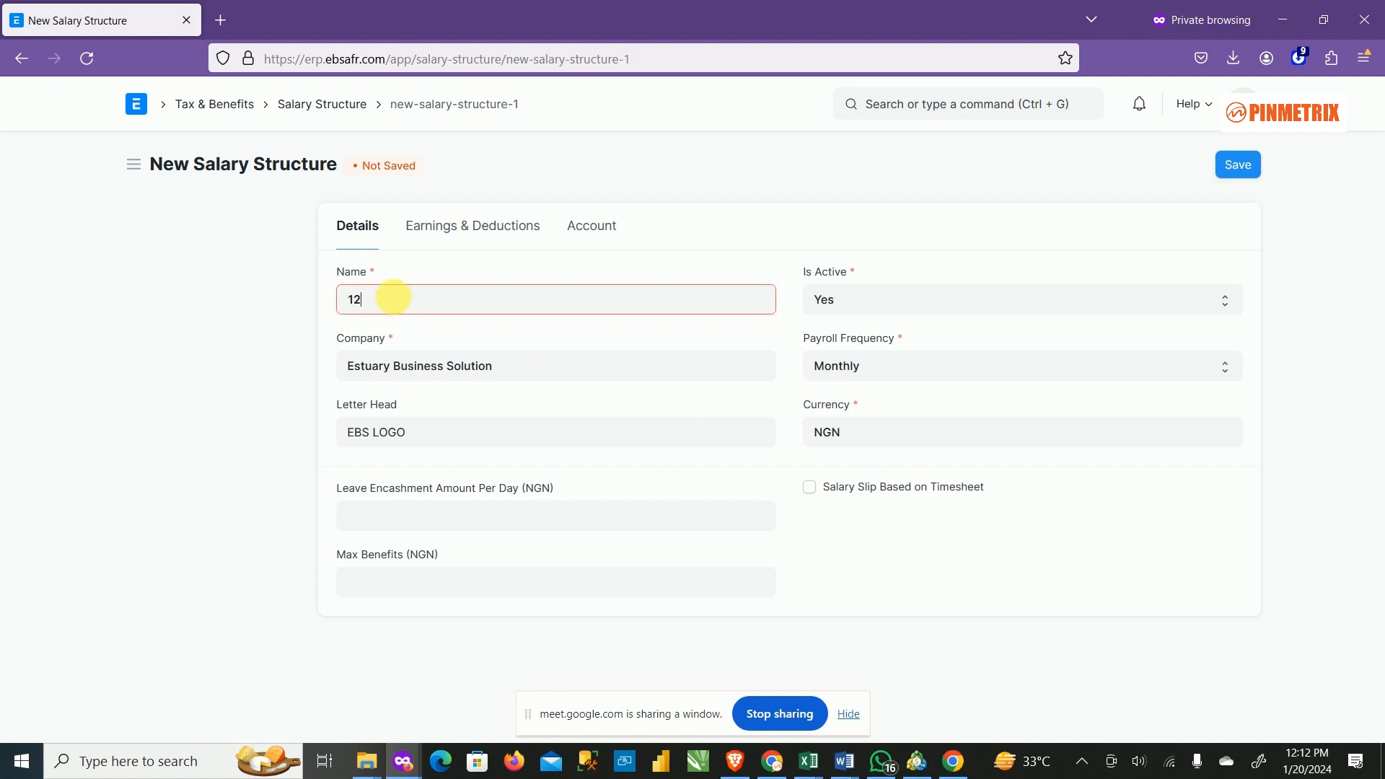
click(540, 380)
key(ctrl+shift+Left)
key(ctrl+shift+Left)
key(ctrl+shift+Left)
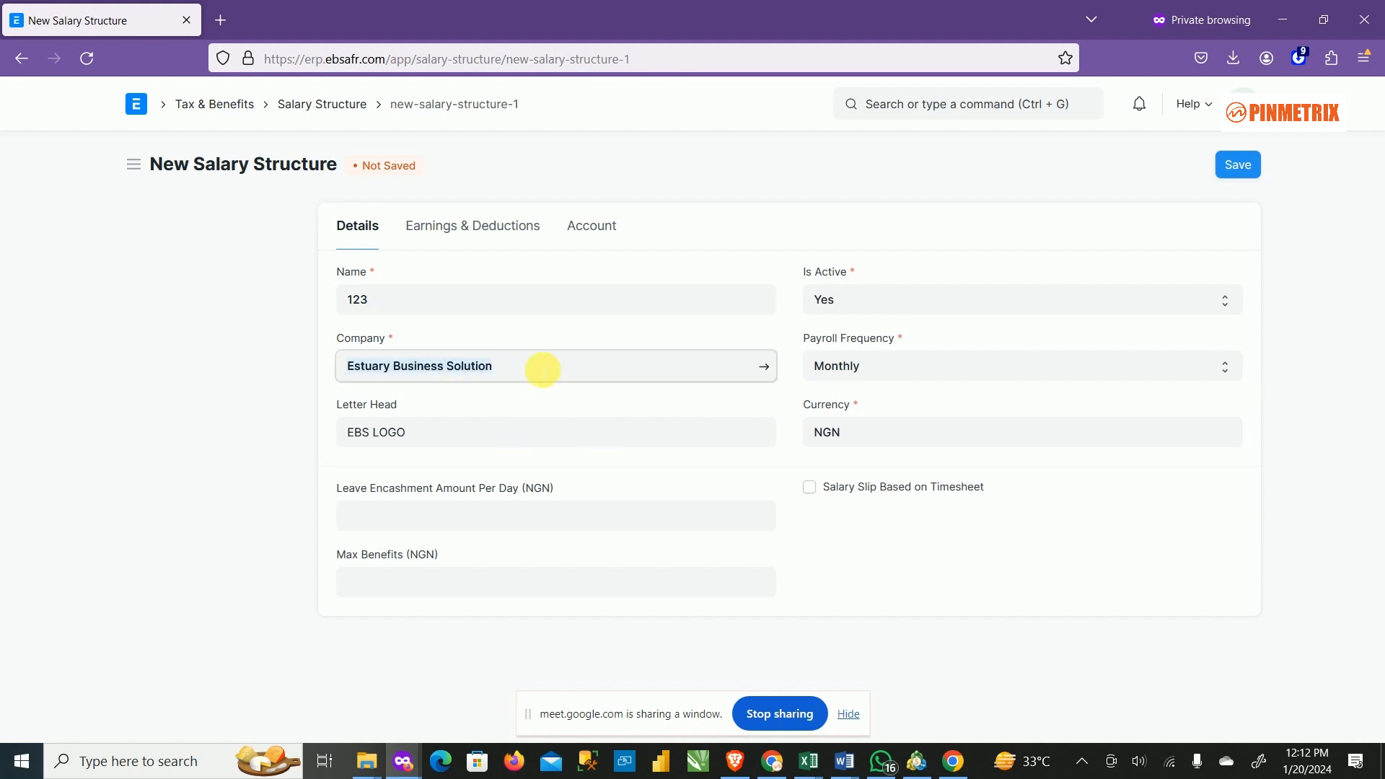
key(BackSpace)
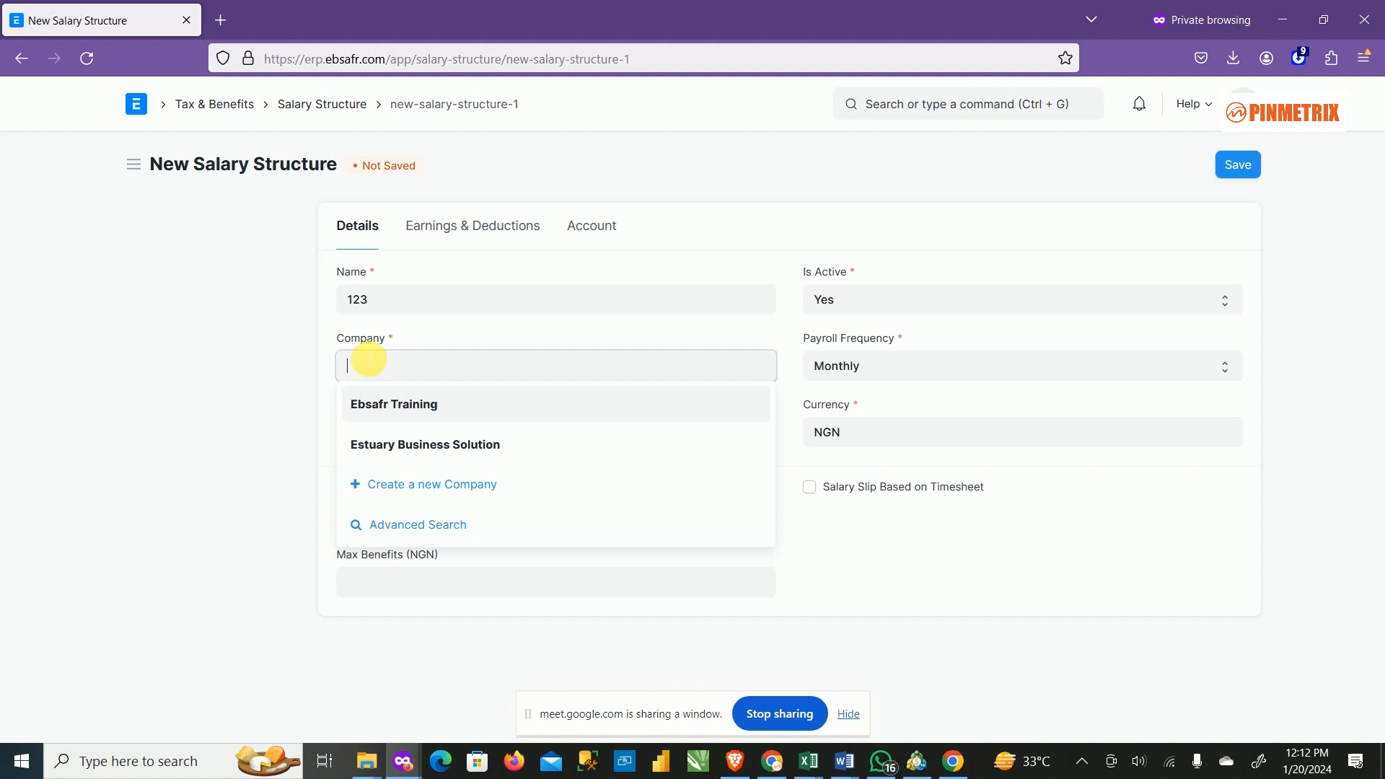
click(394, 407)
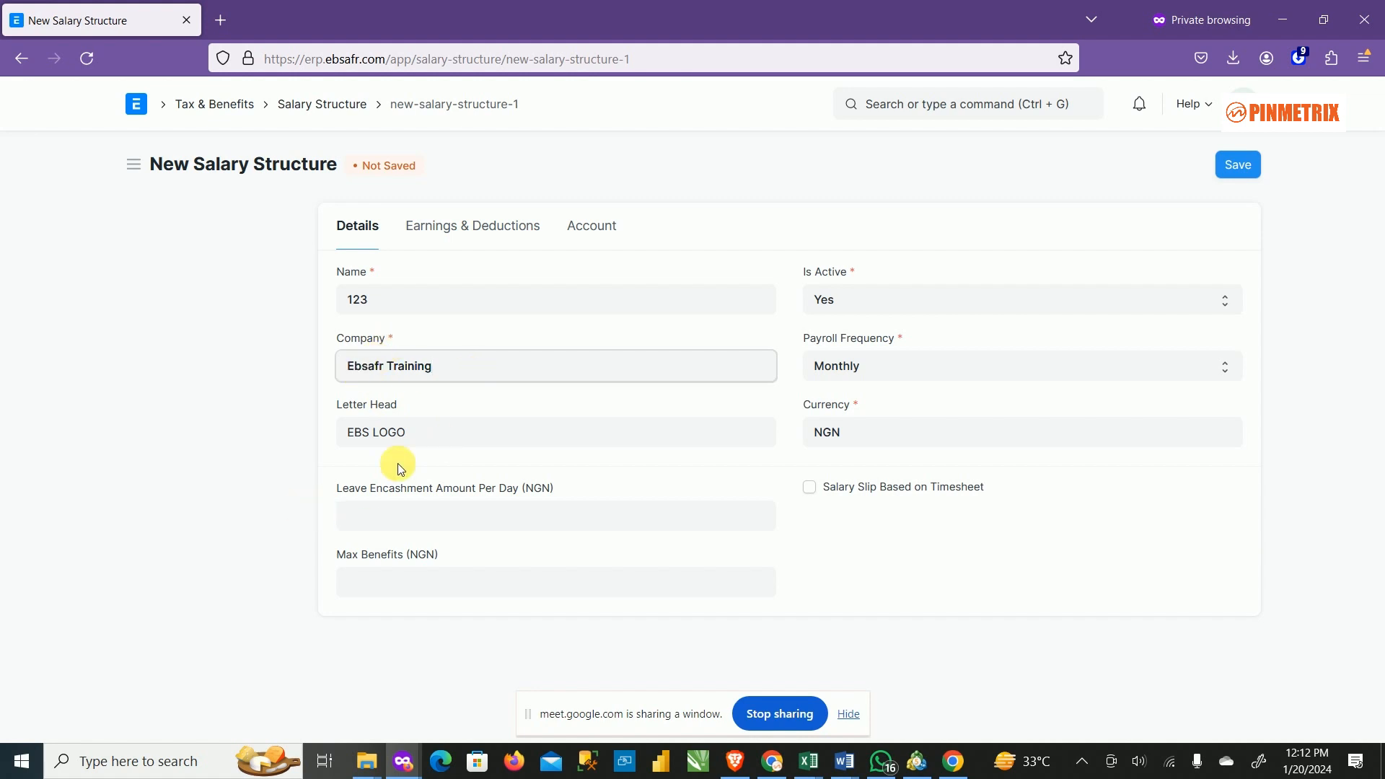
click(854, 528)
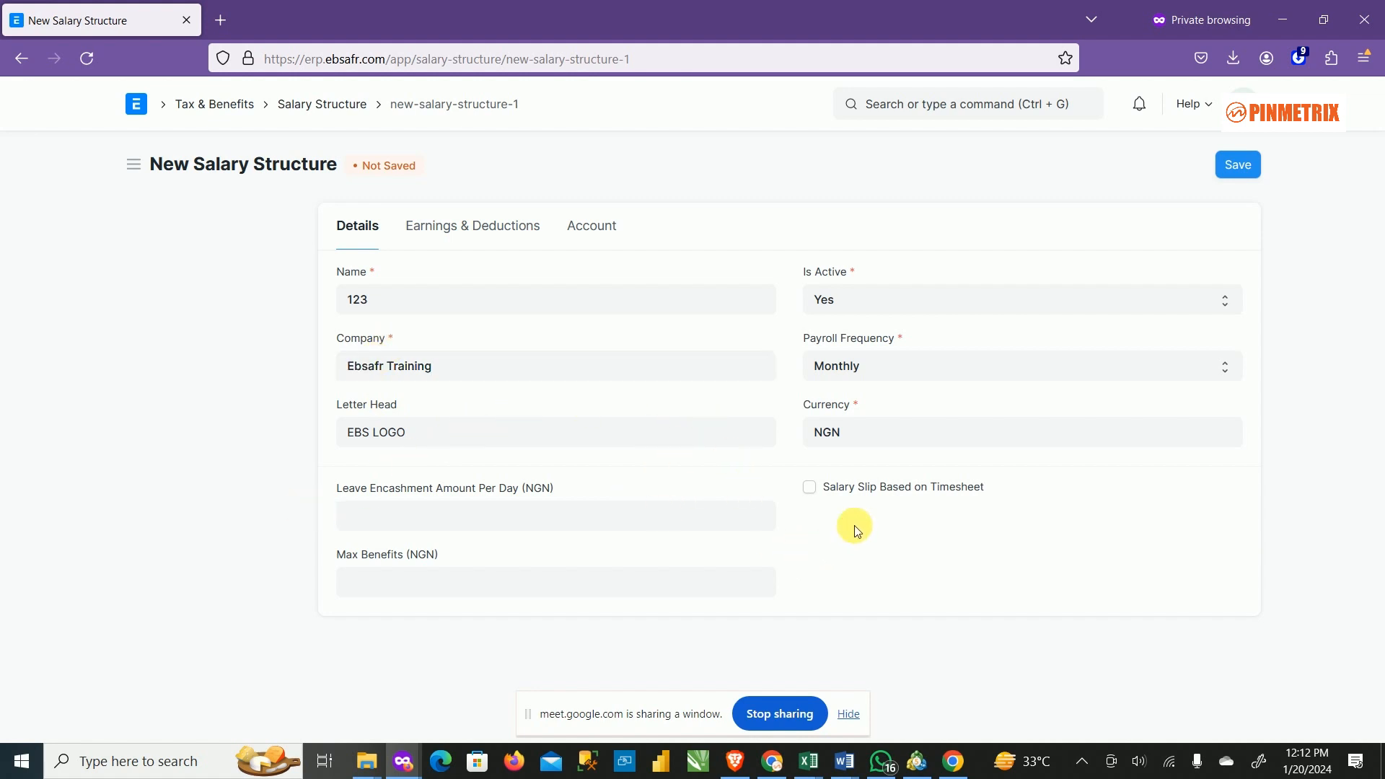
Step: Check the available options for Is Active and Payroll Frequency without changing either setting
click(898, 297)
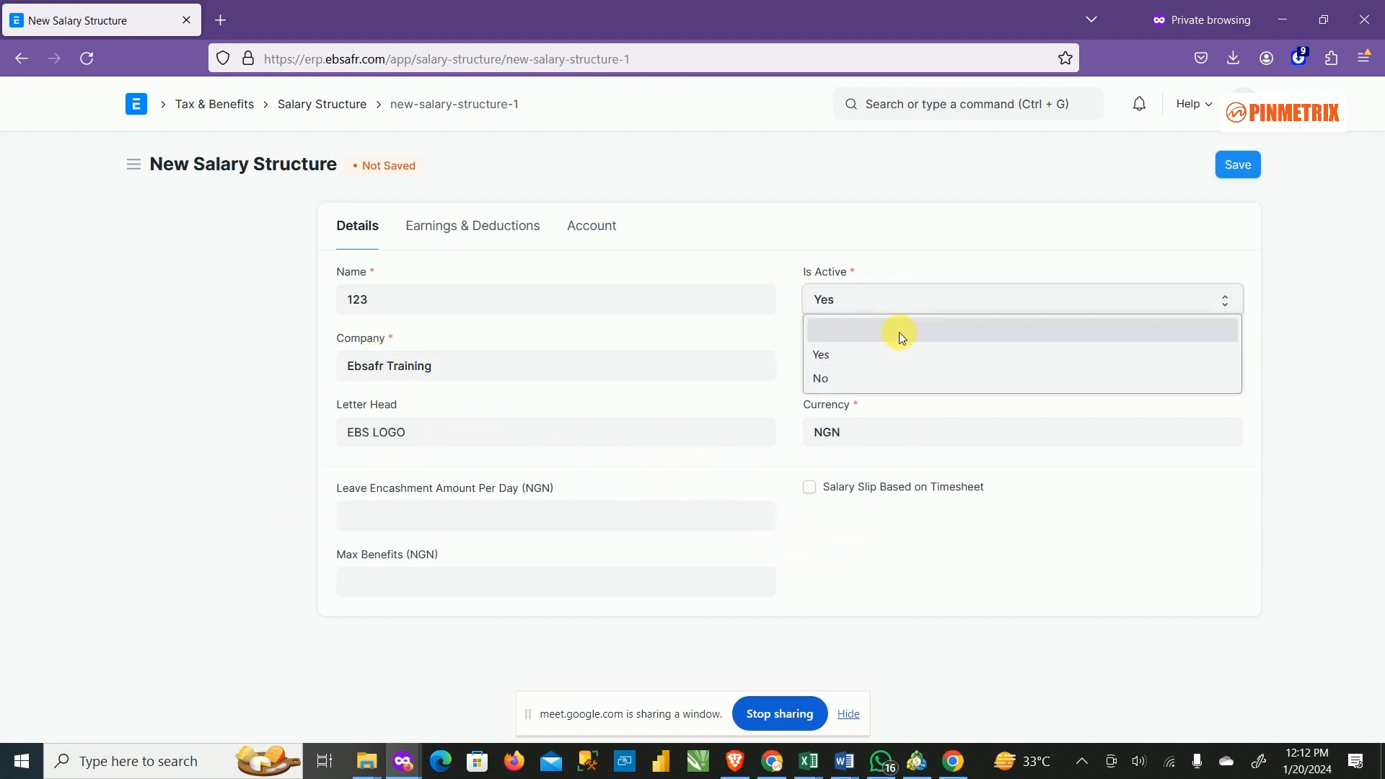
click(1192, 560)
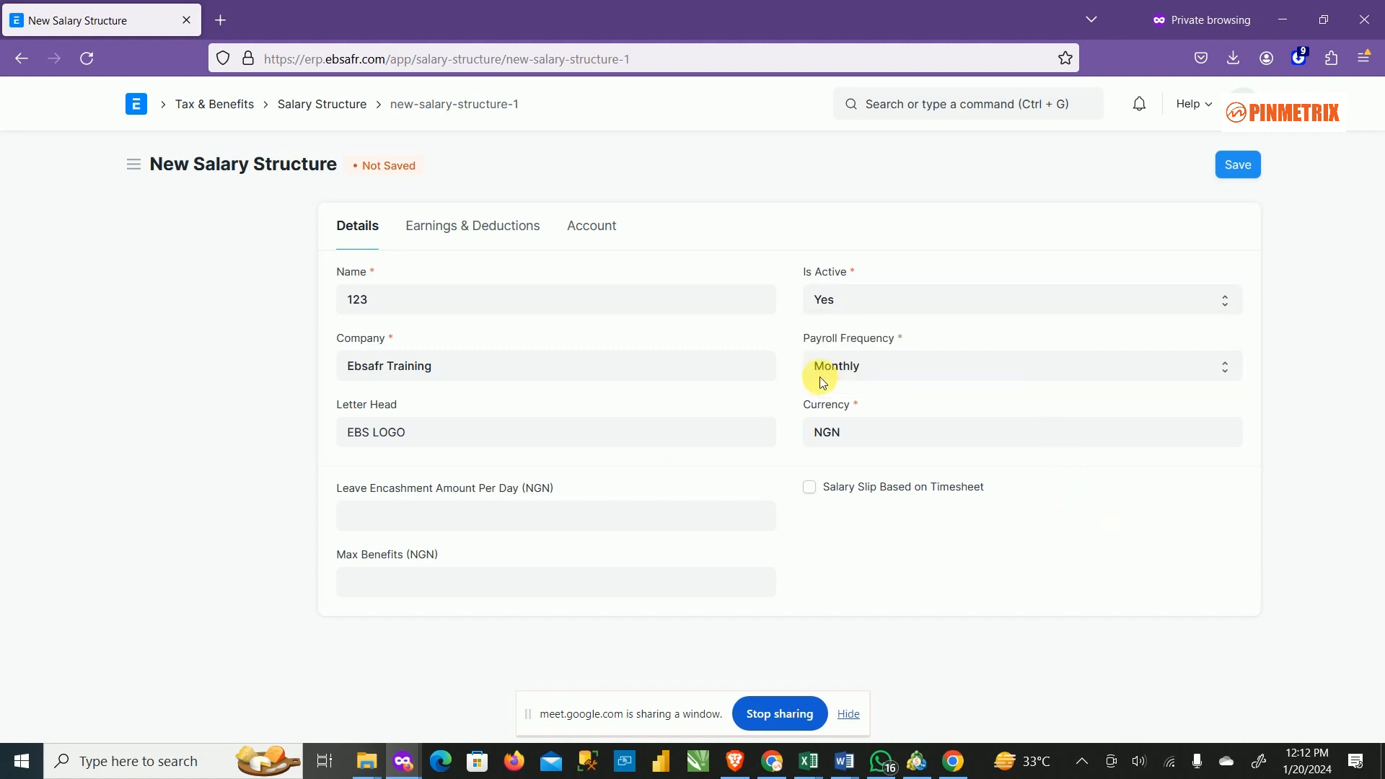
click(872, 365)
click(984, 613)
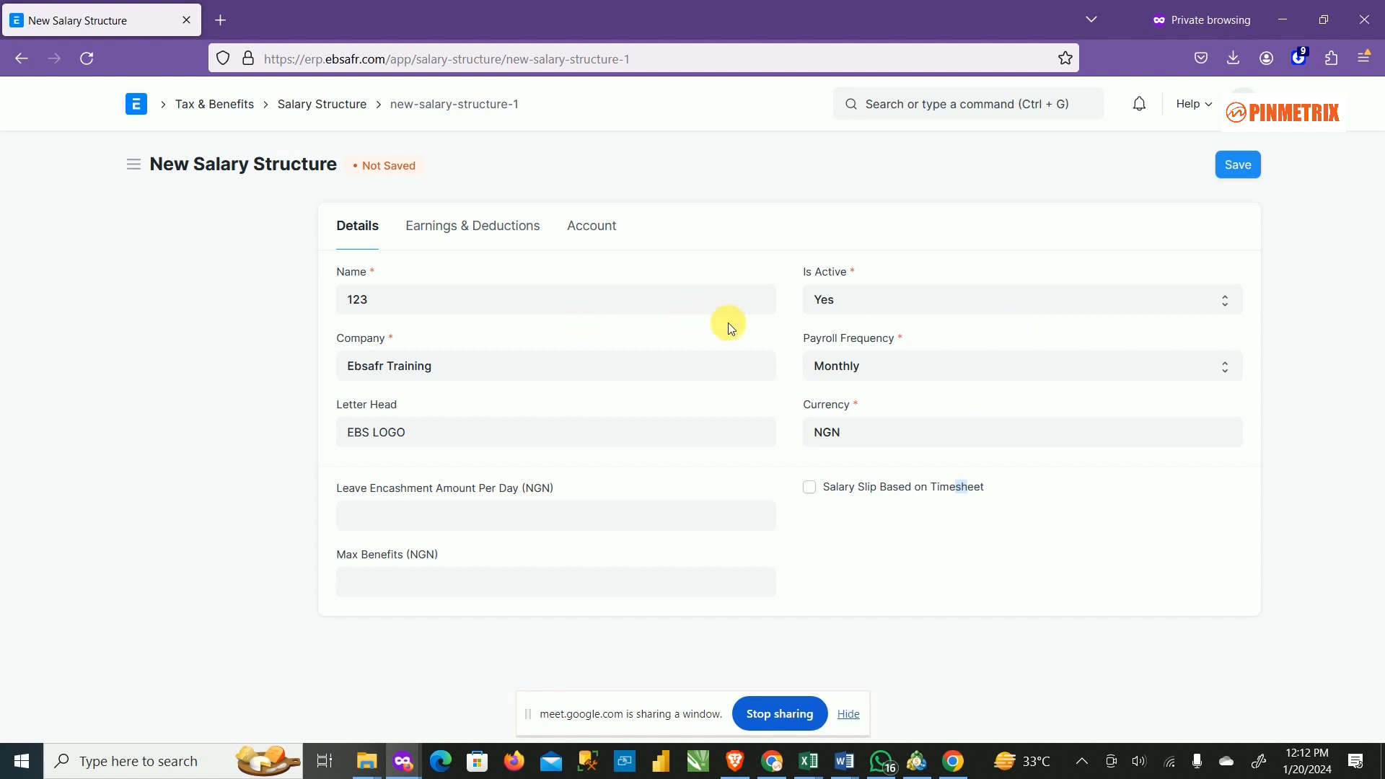
Step: Add the Basic component as the first earning of the new salary structure
click(502, 227)
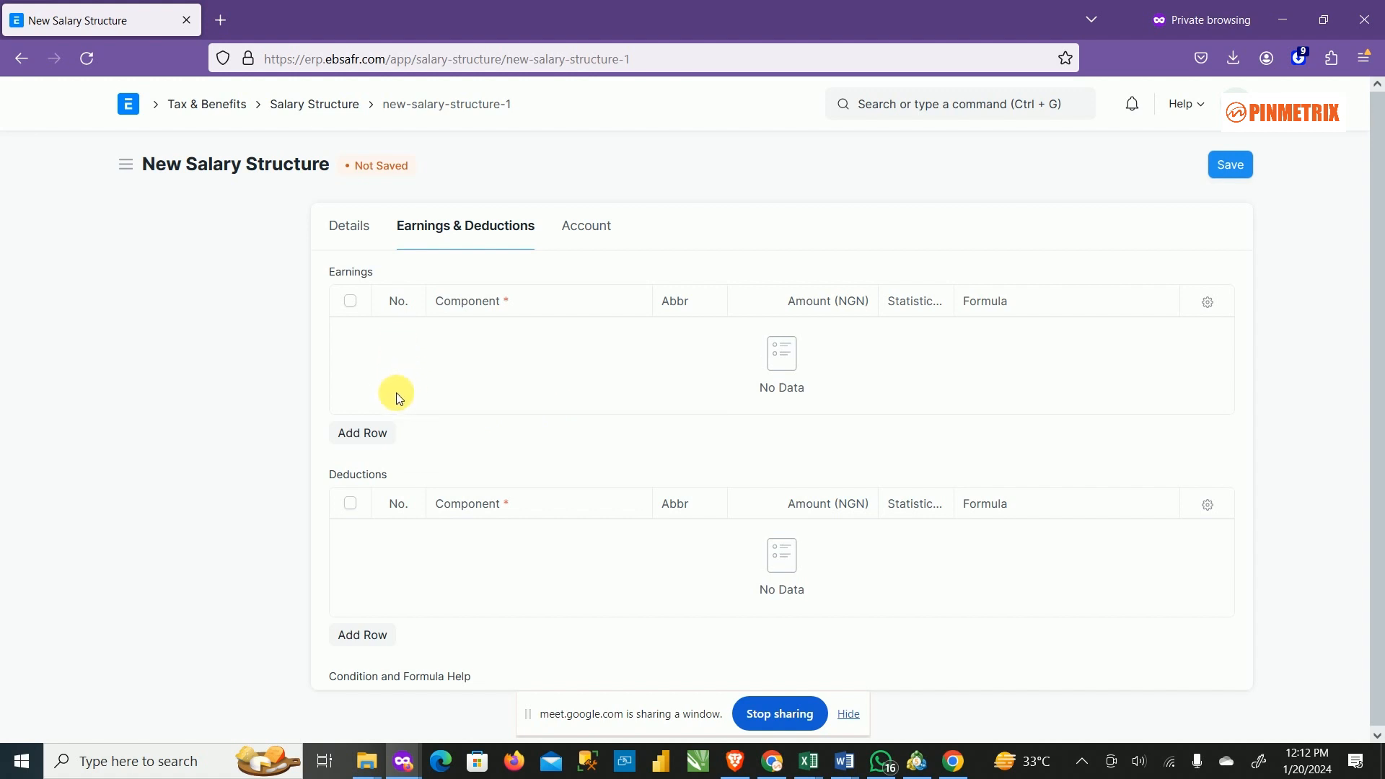
click(360, 434)
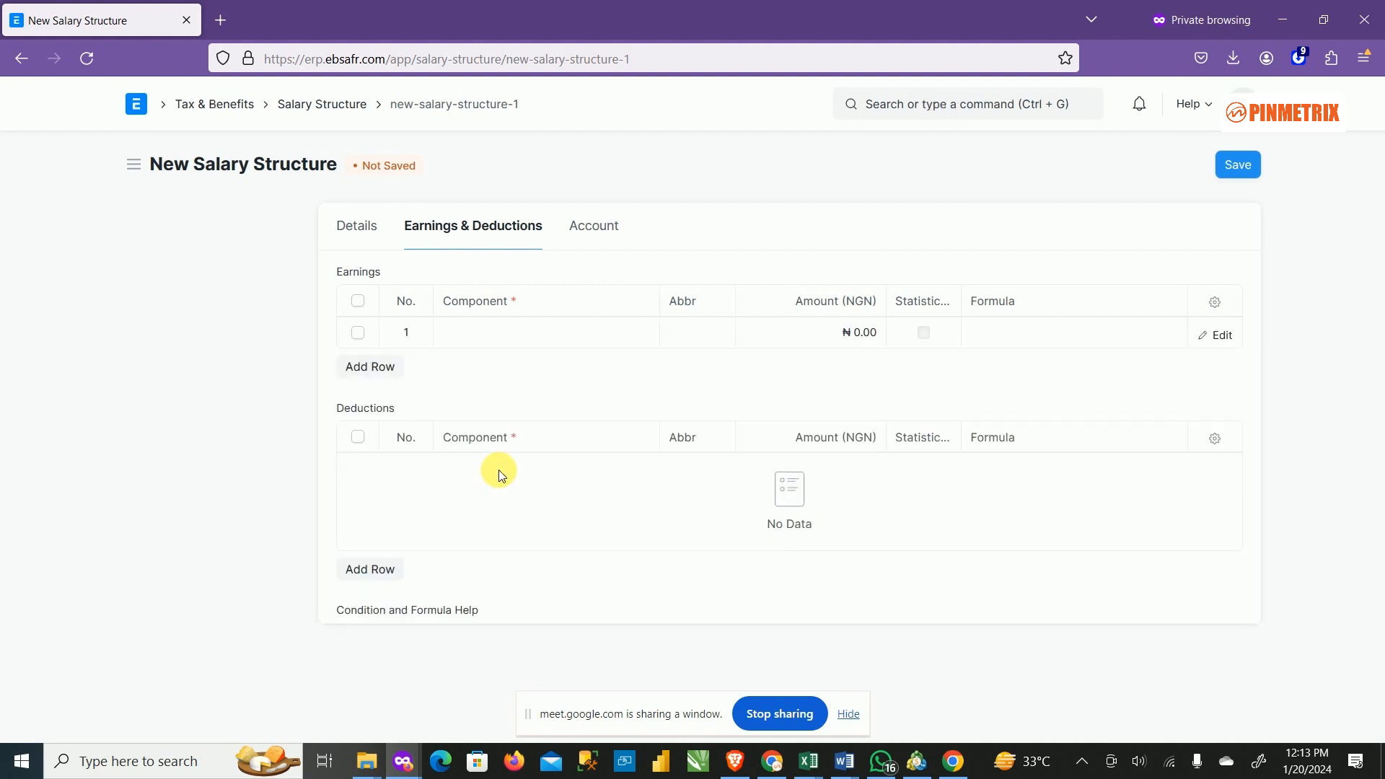
click(493, 342)
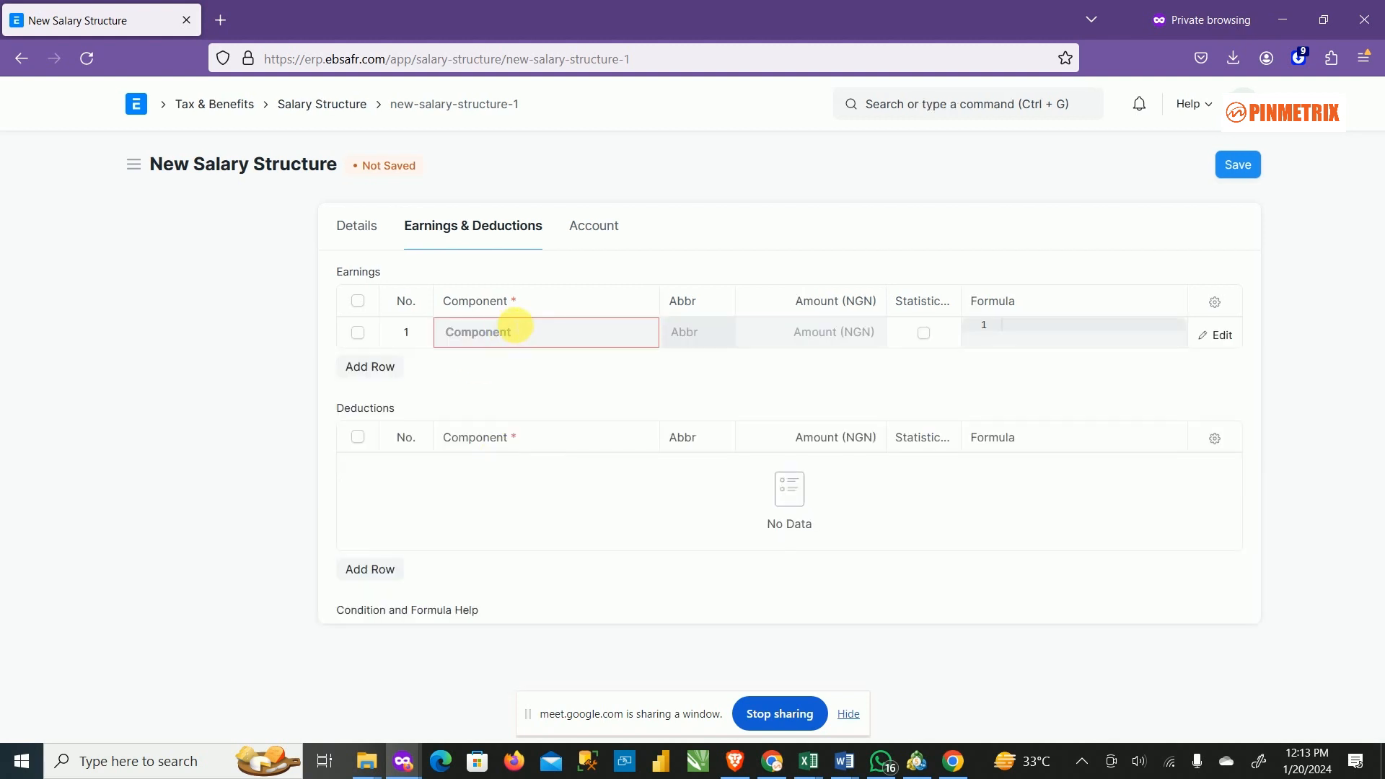
text(basic)
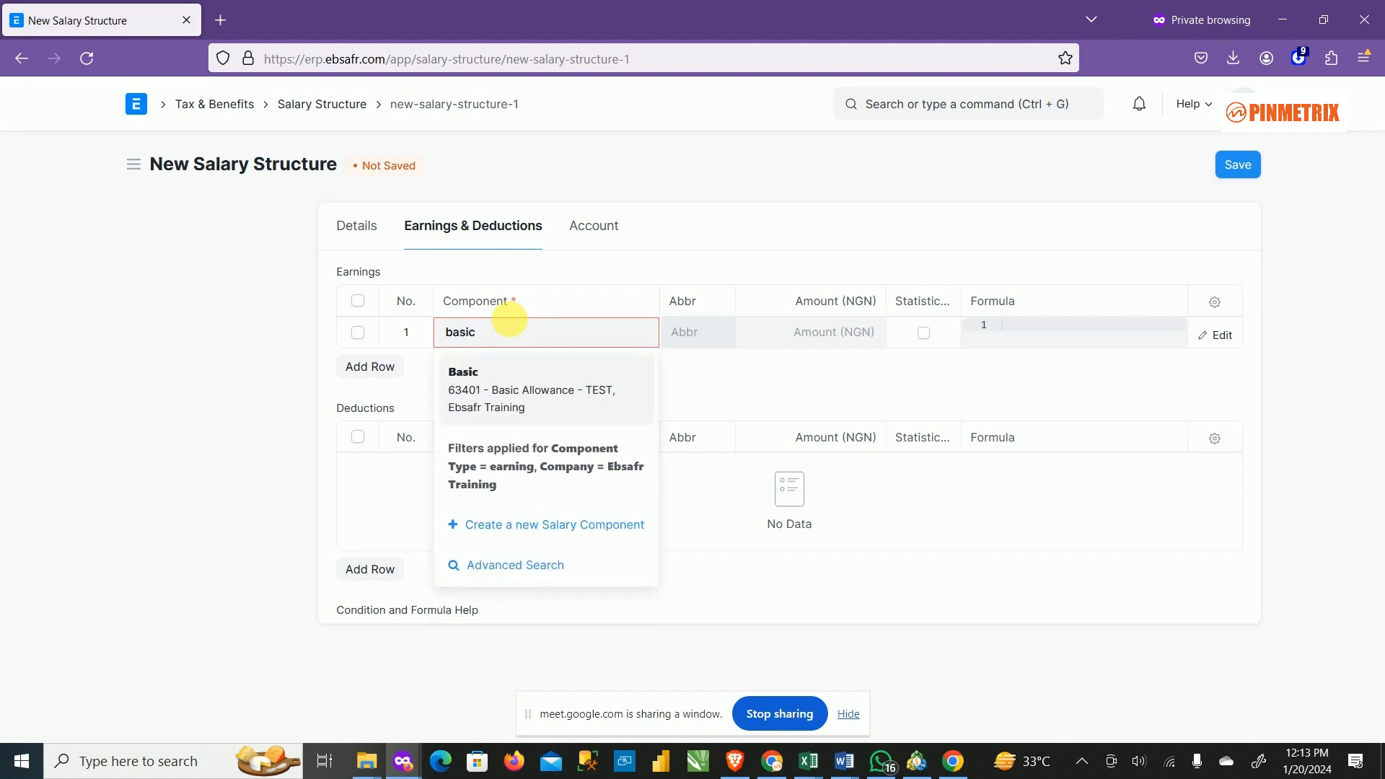
click(470, 393)
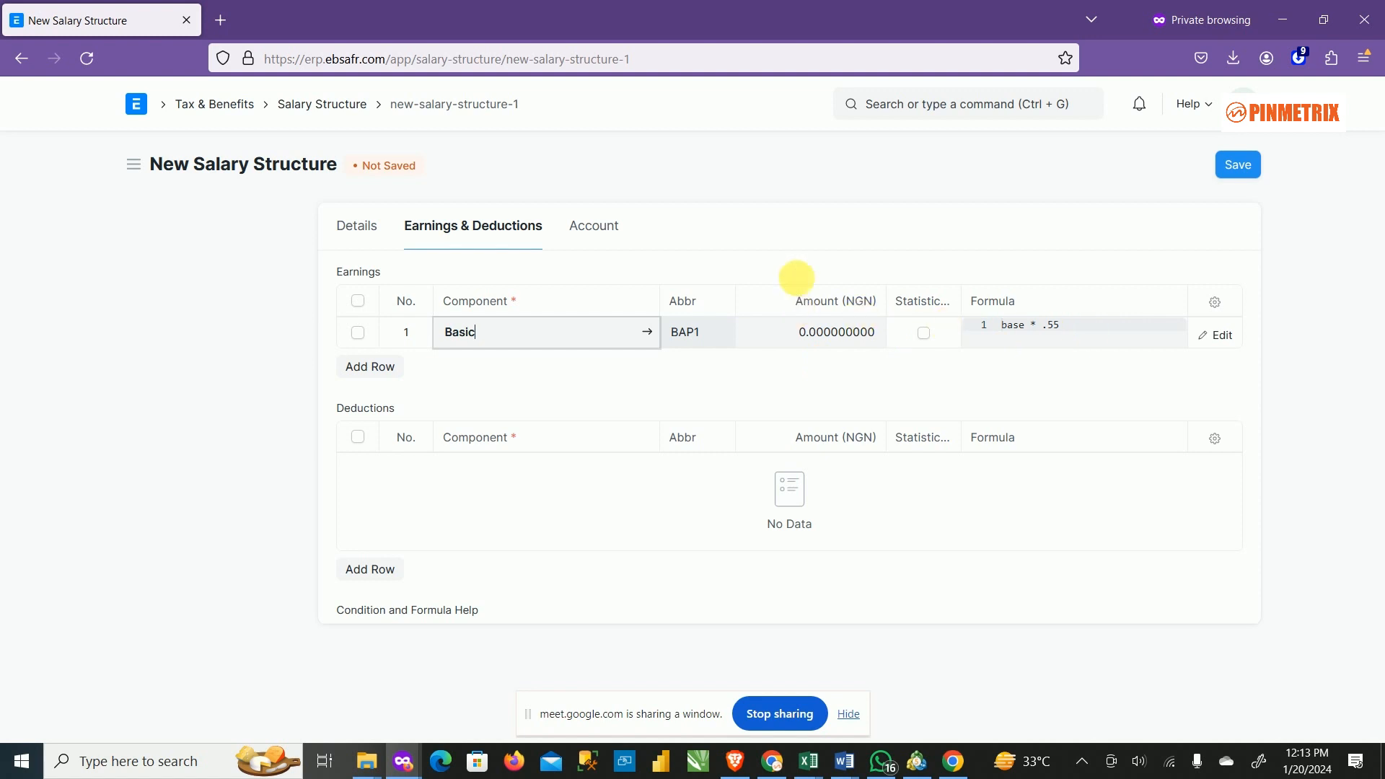
Step: Add the Housing component as the second row of the Earnings table
click(372, 375)
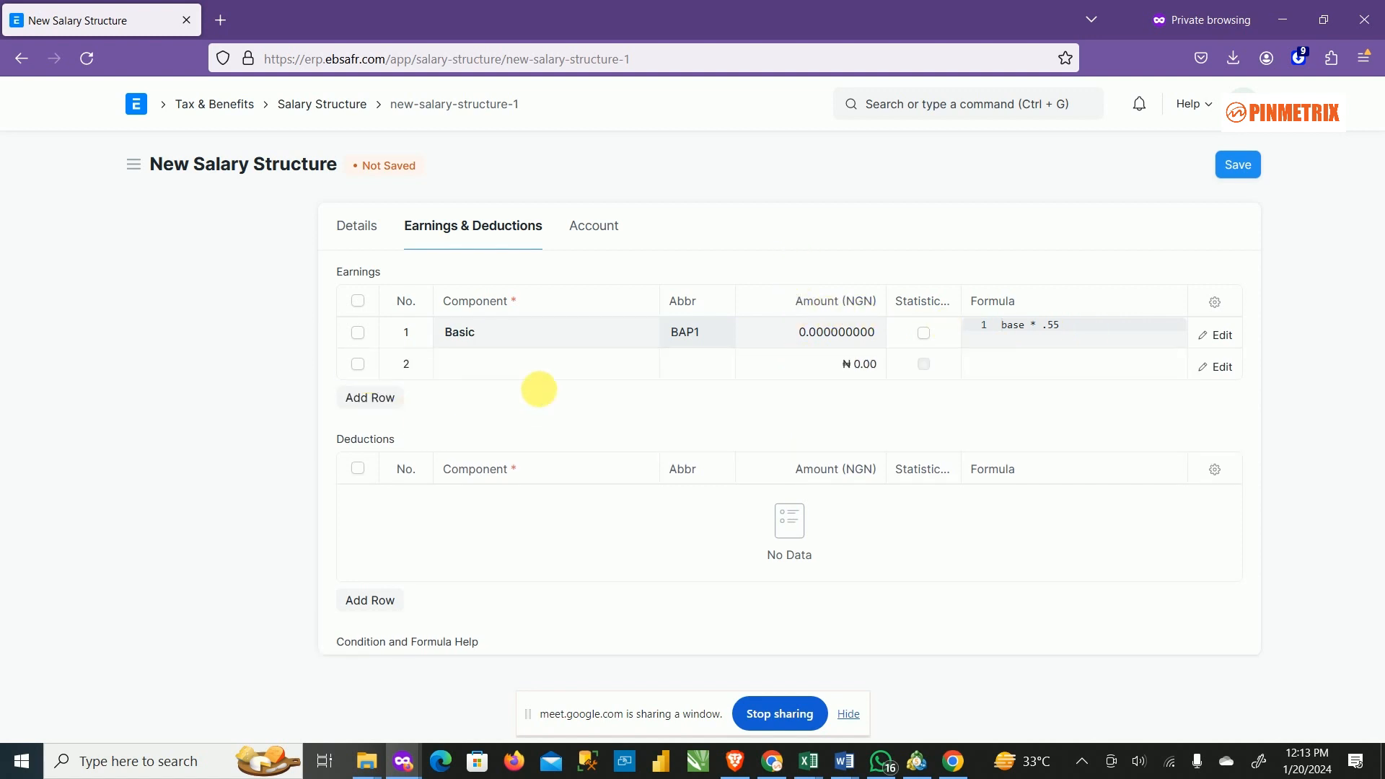
click(558, 371)
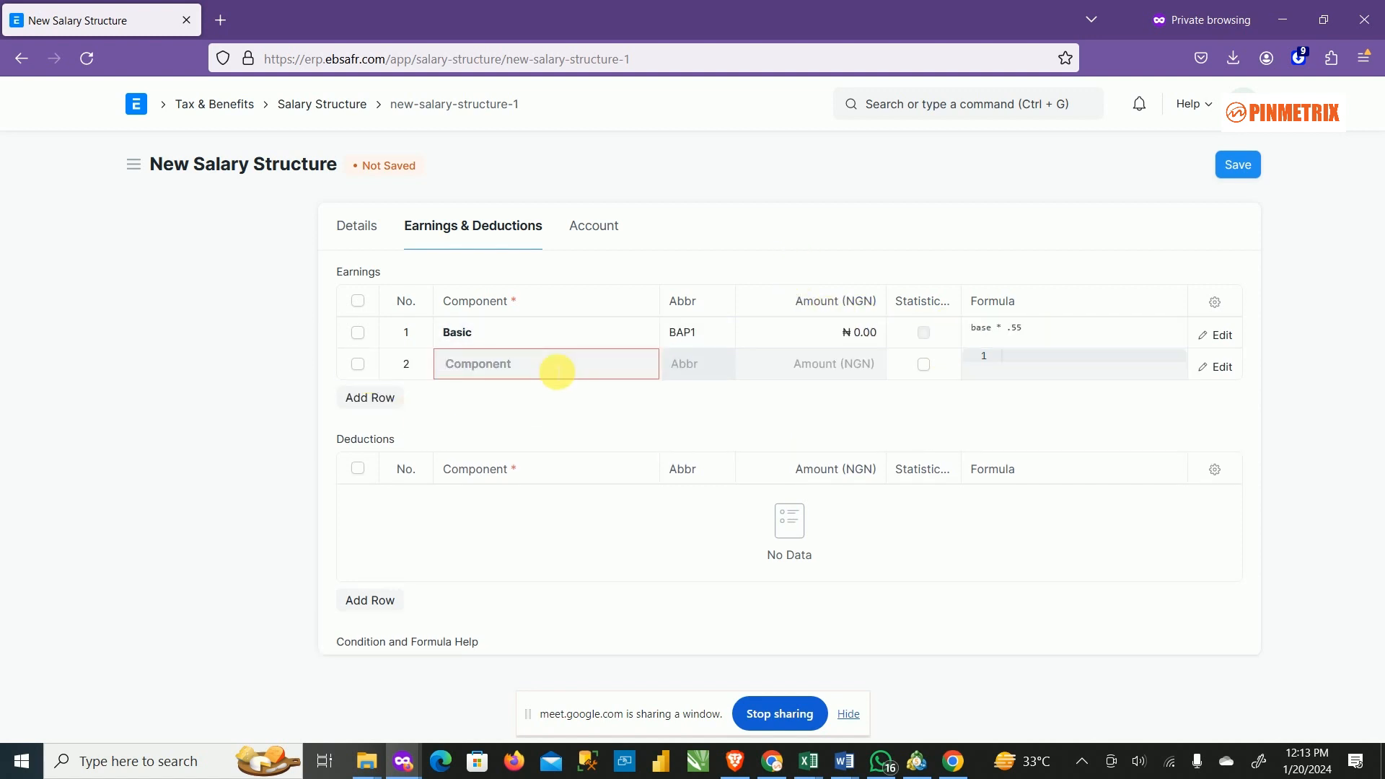
text(housing)
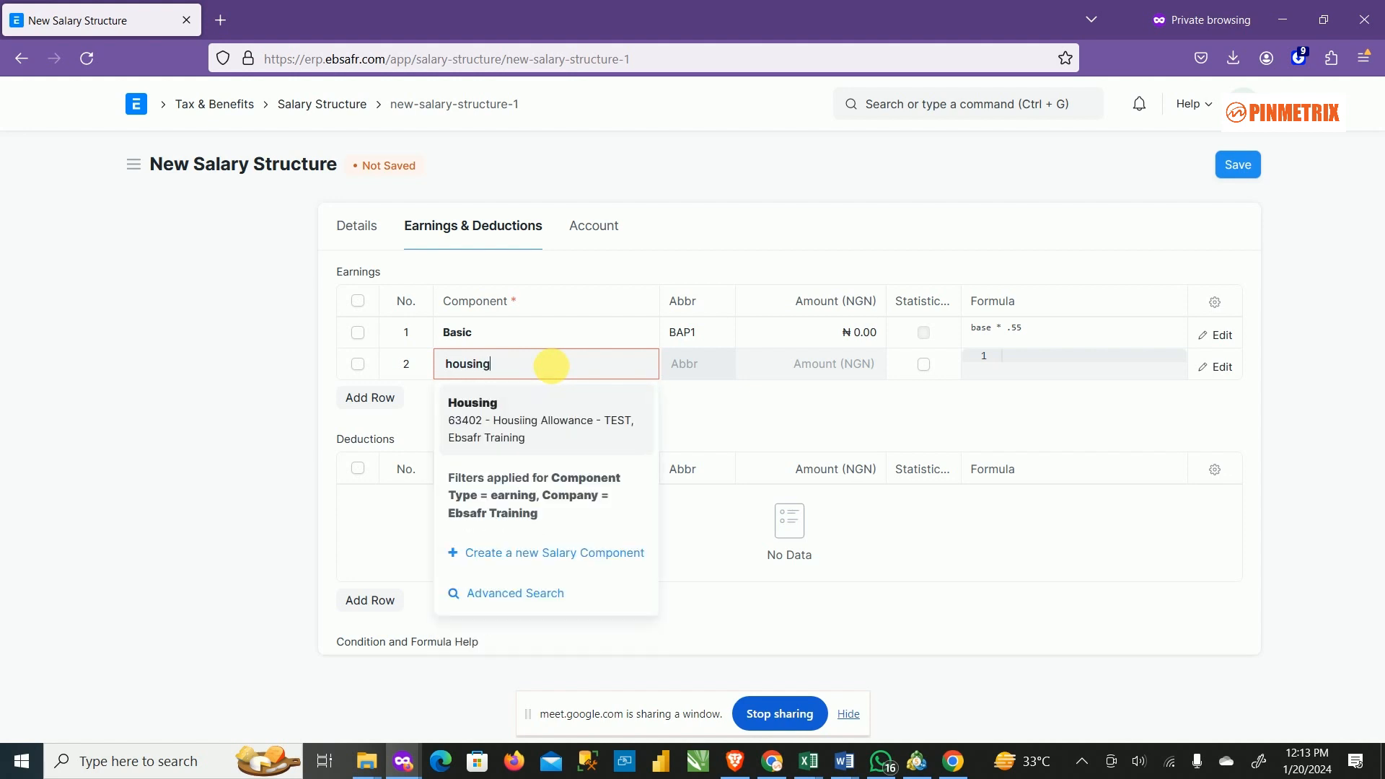
click(529, 412)
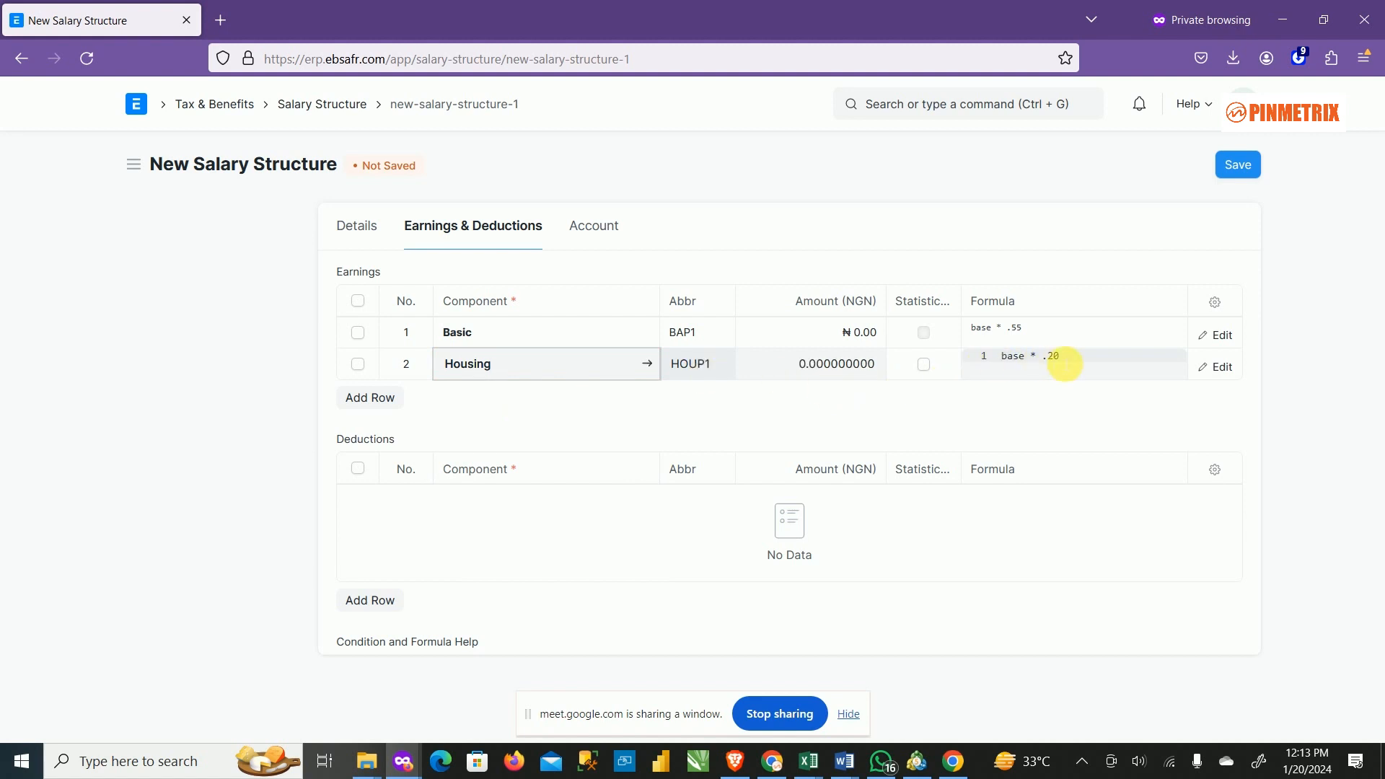
click(447, 542)
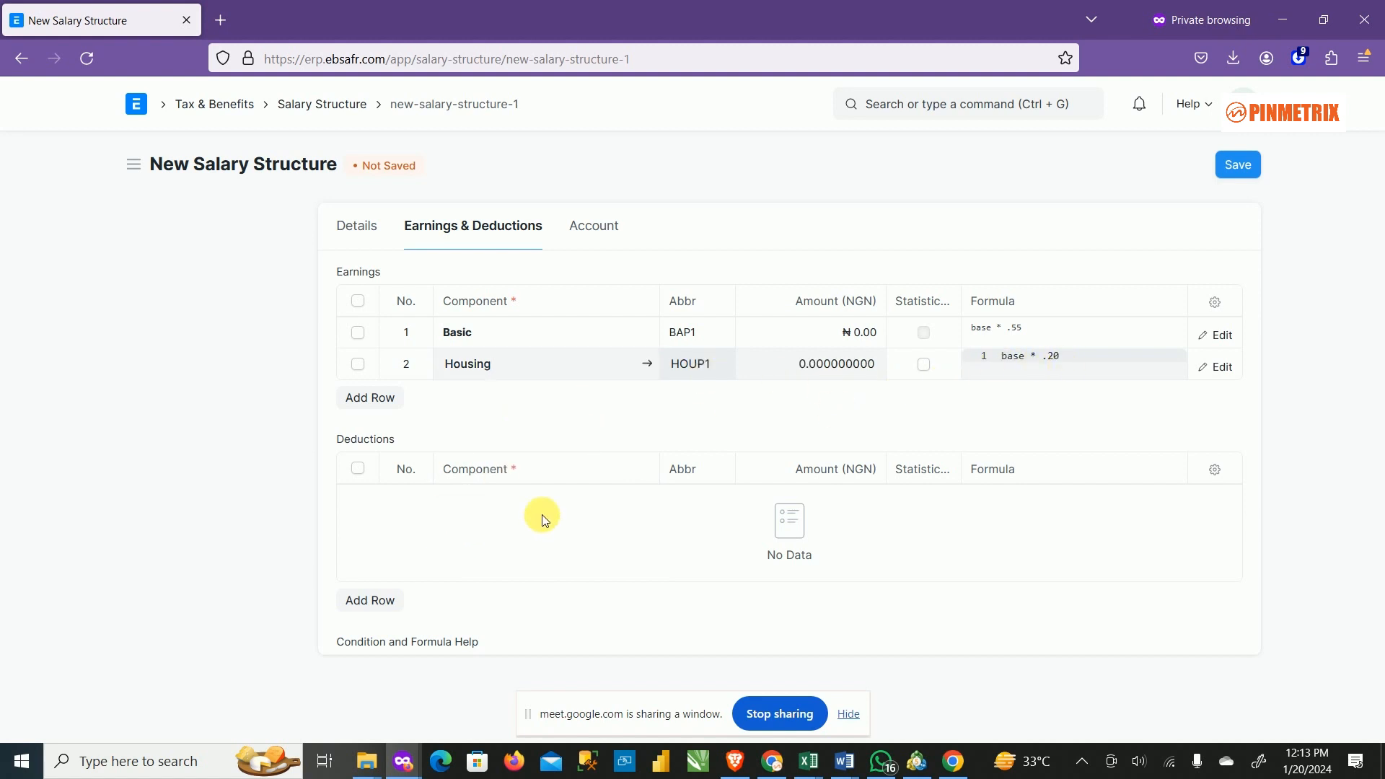
Step: Add the 7.5% VAT component as the first row of the Deductions table
click(376, 601)
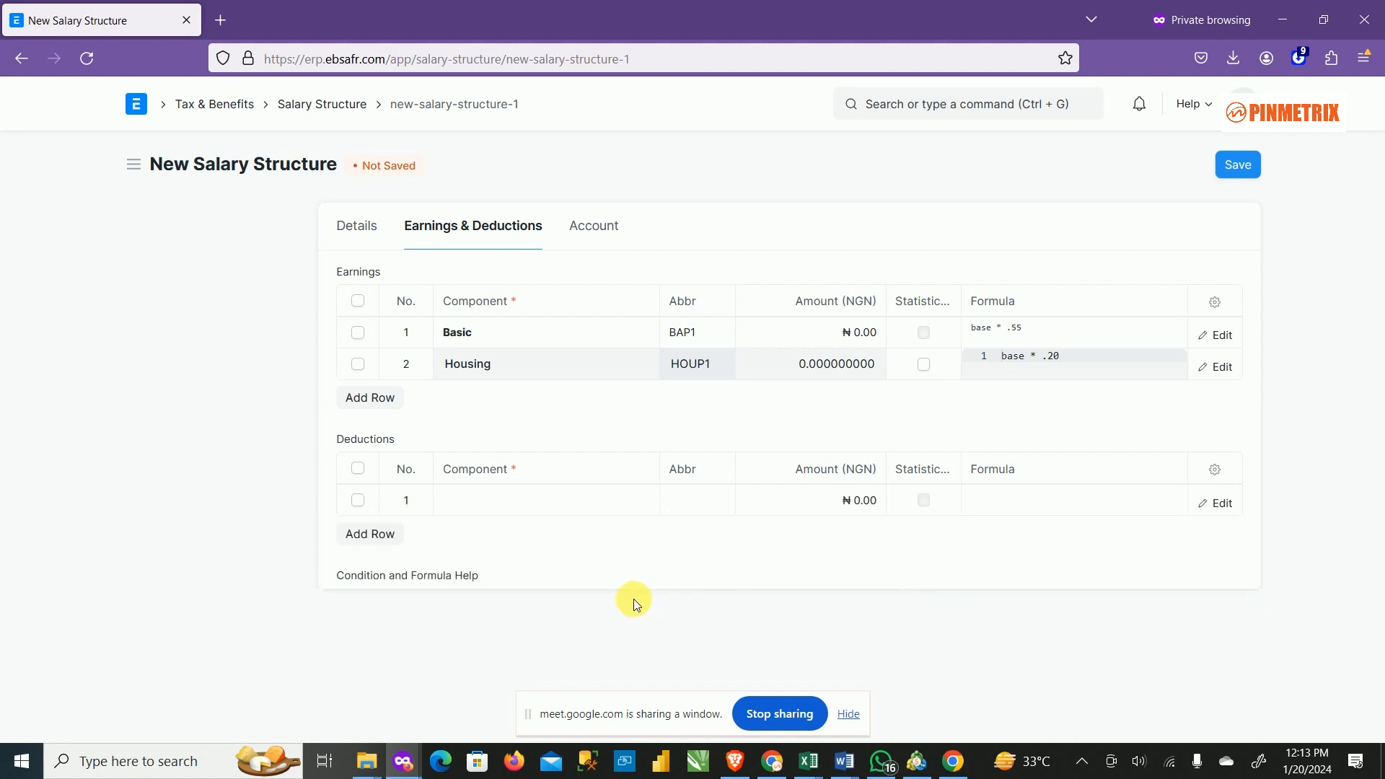
click(540, 514)
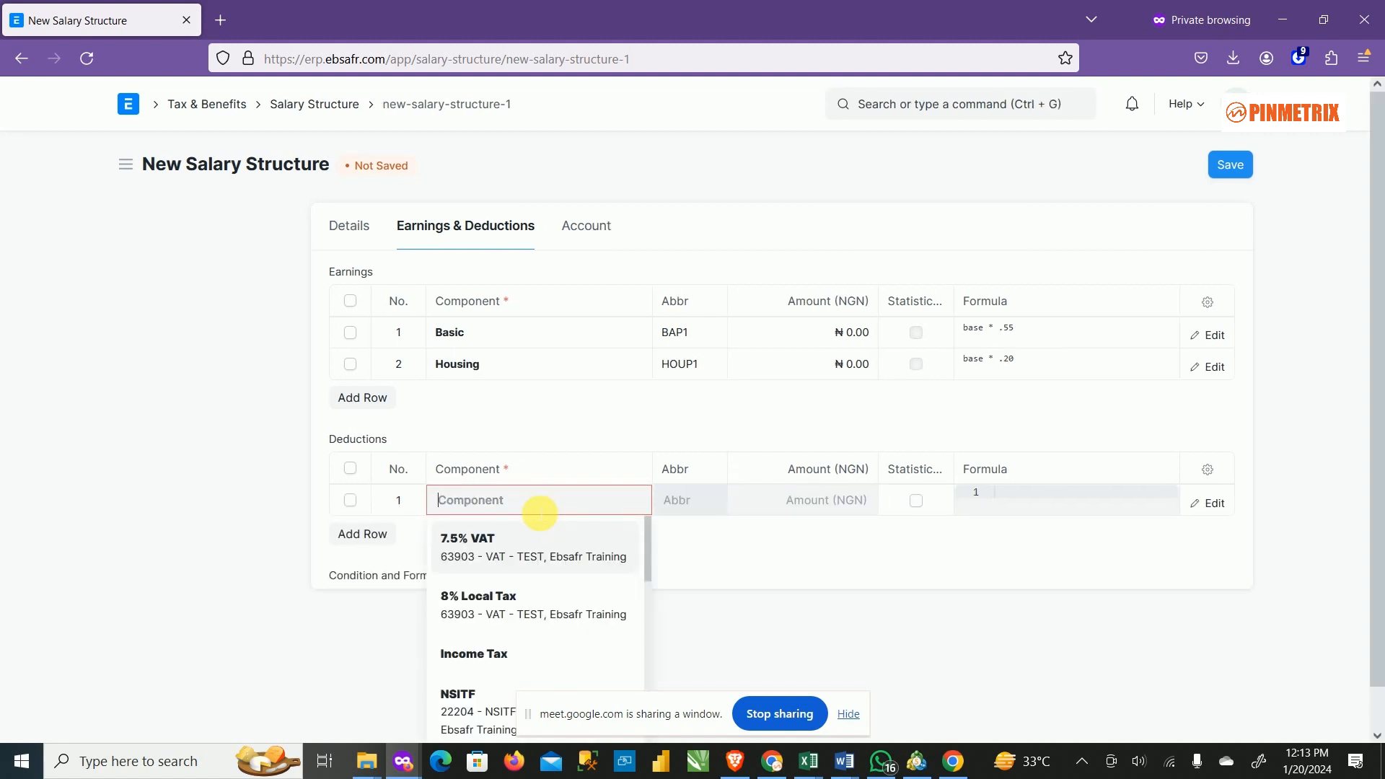
click(526, 537)
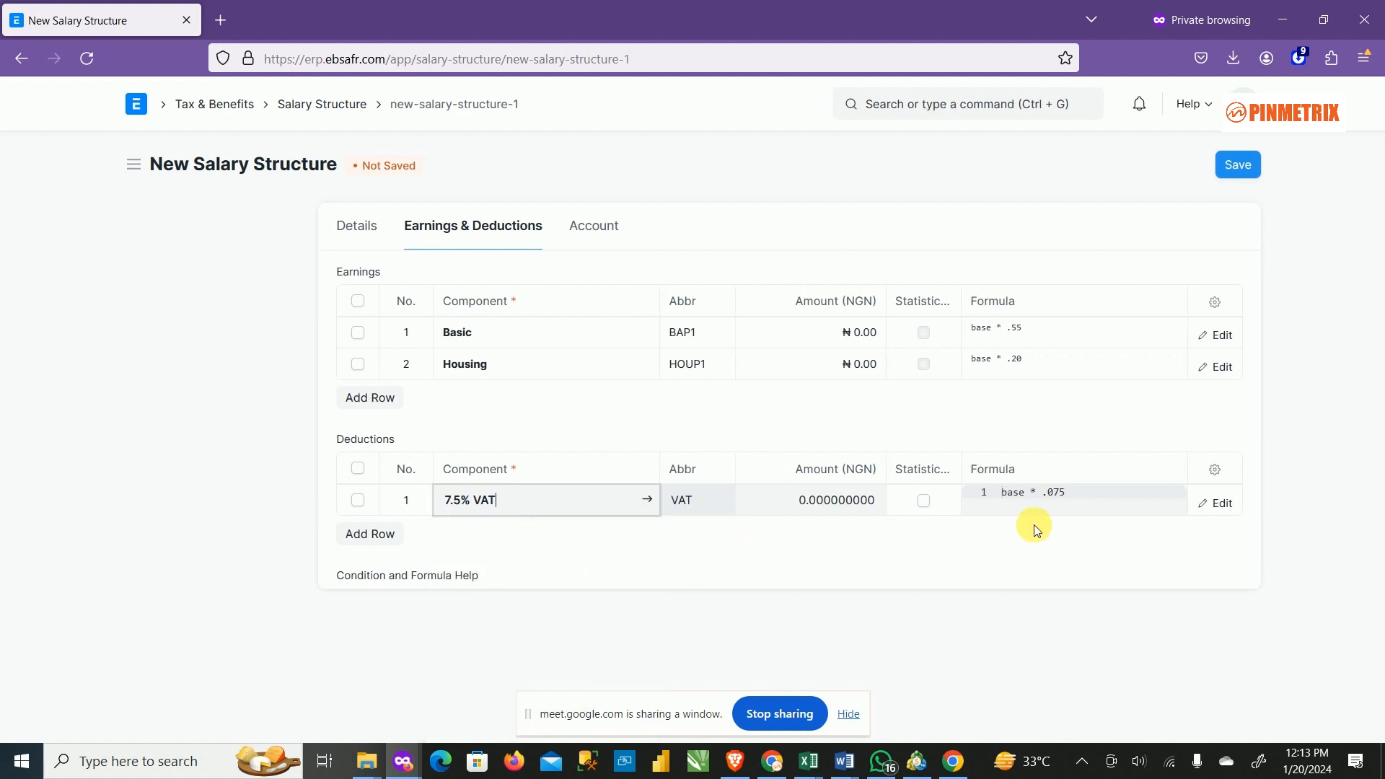
Step: Add the Pension component as the second row of the Deductions table
click(388, 548)
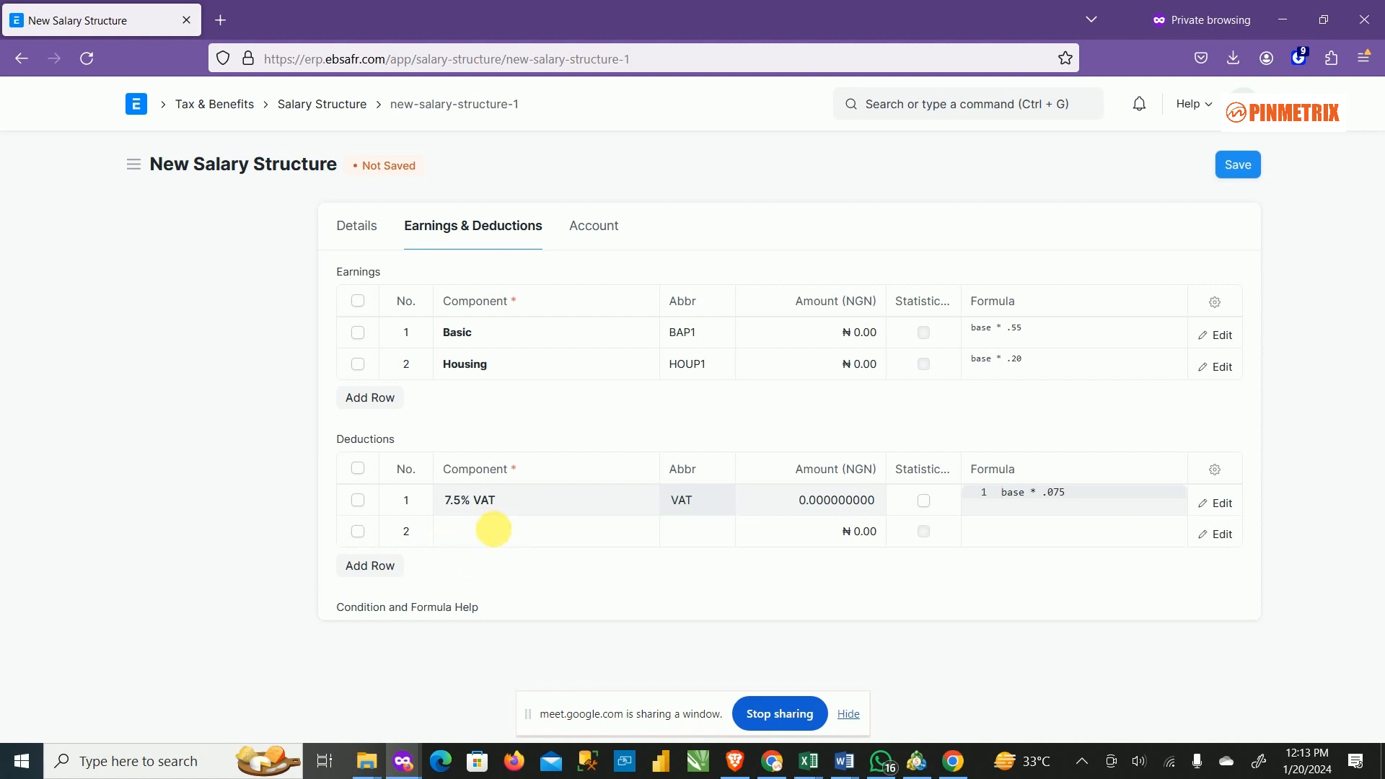
click(497, 532)
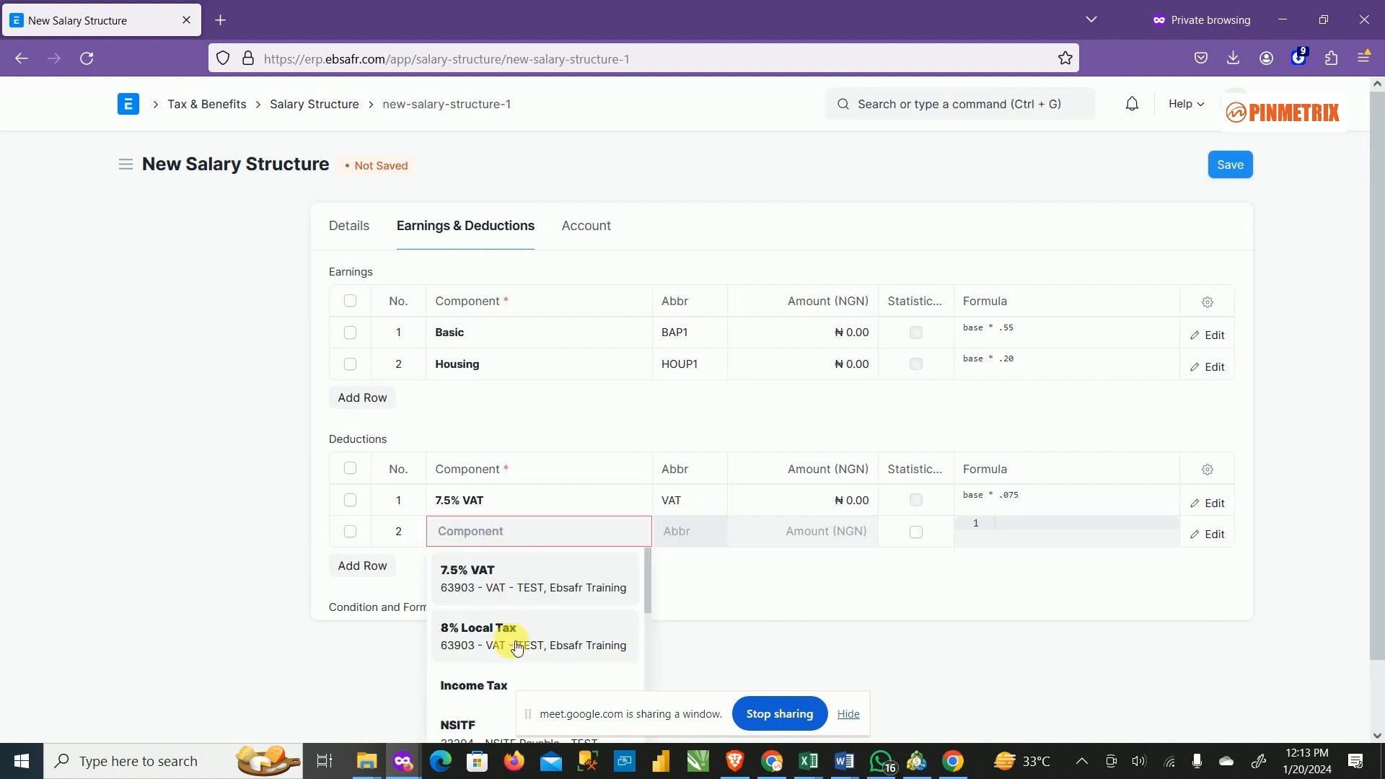
scroll(518, 637, down, 3)
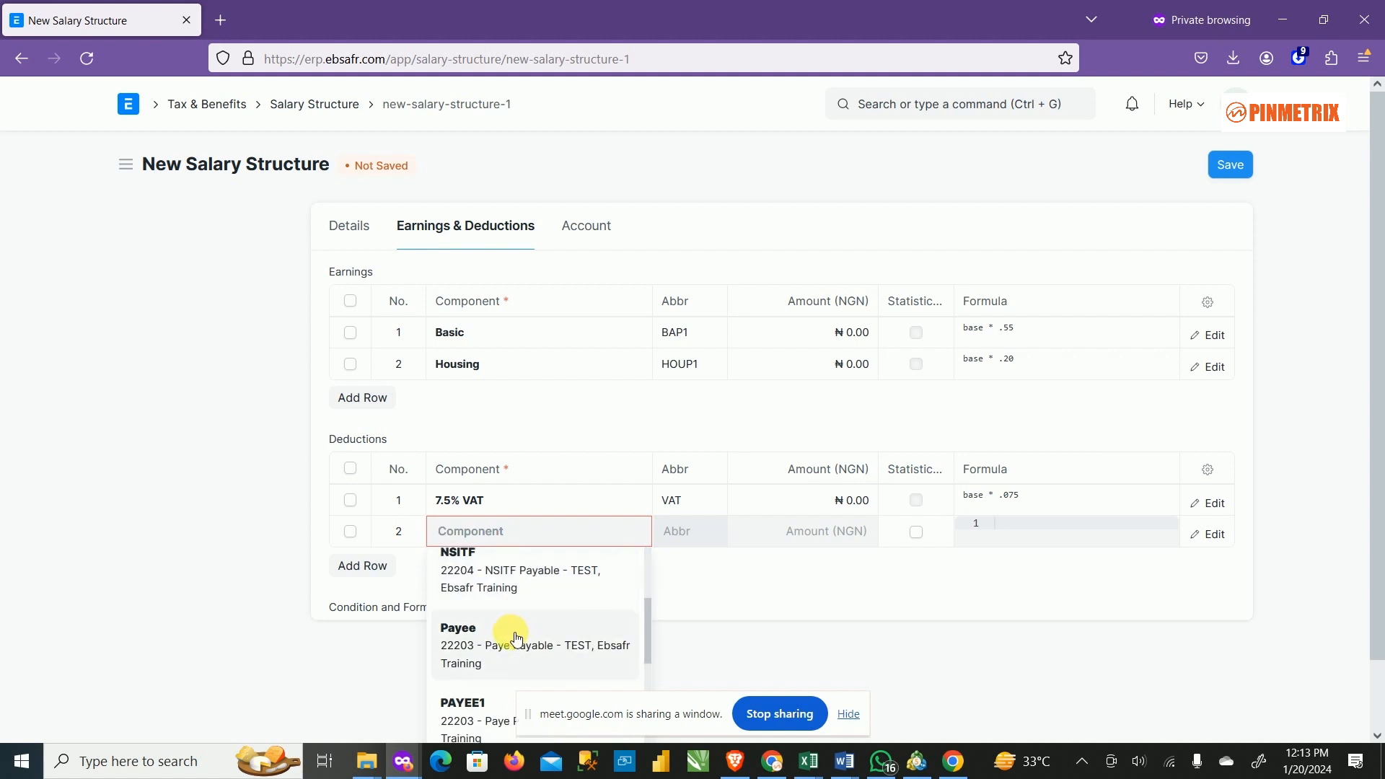
scroll(505, 650, down, 2)
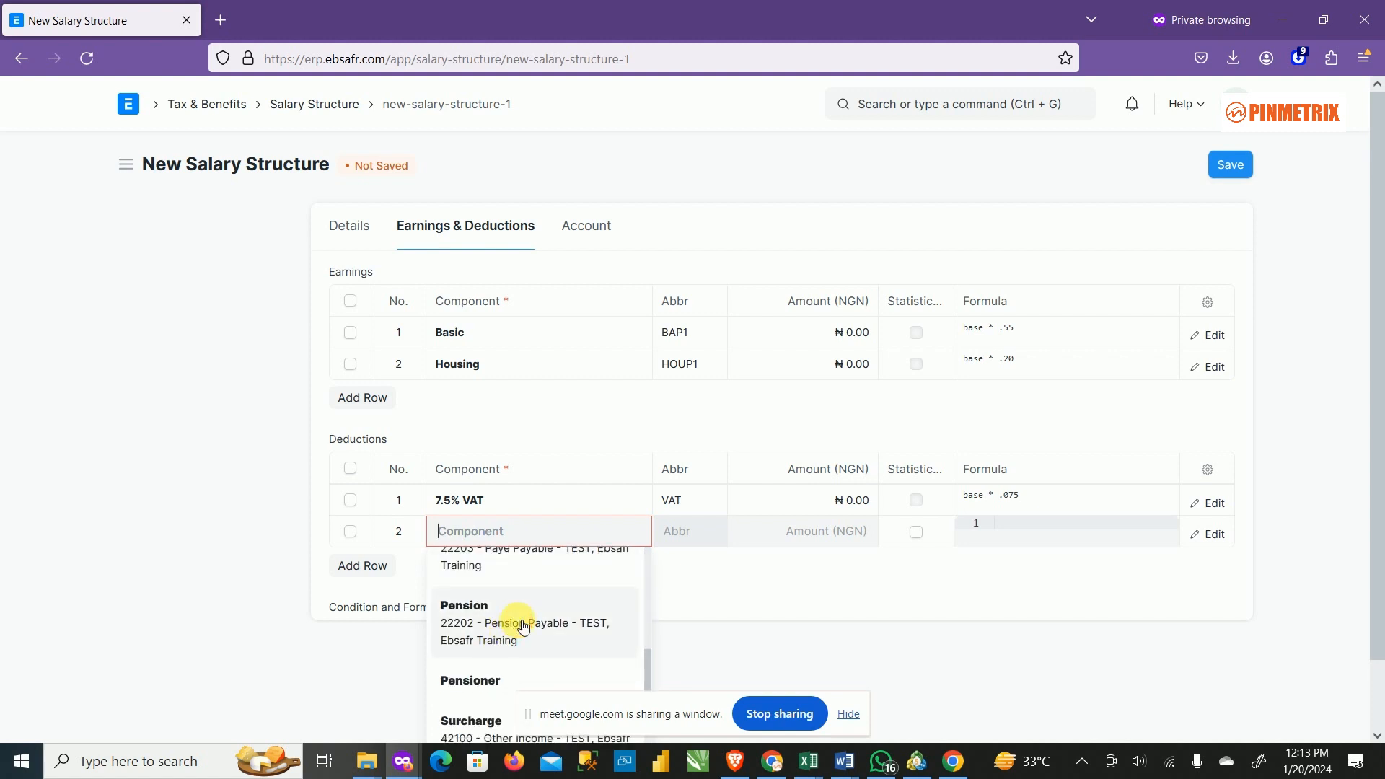
click(523, 625)
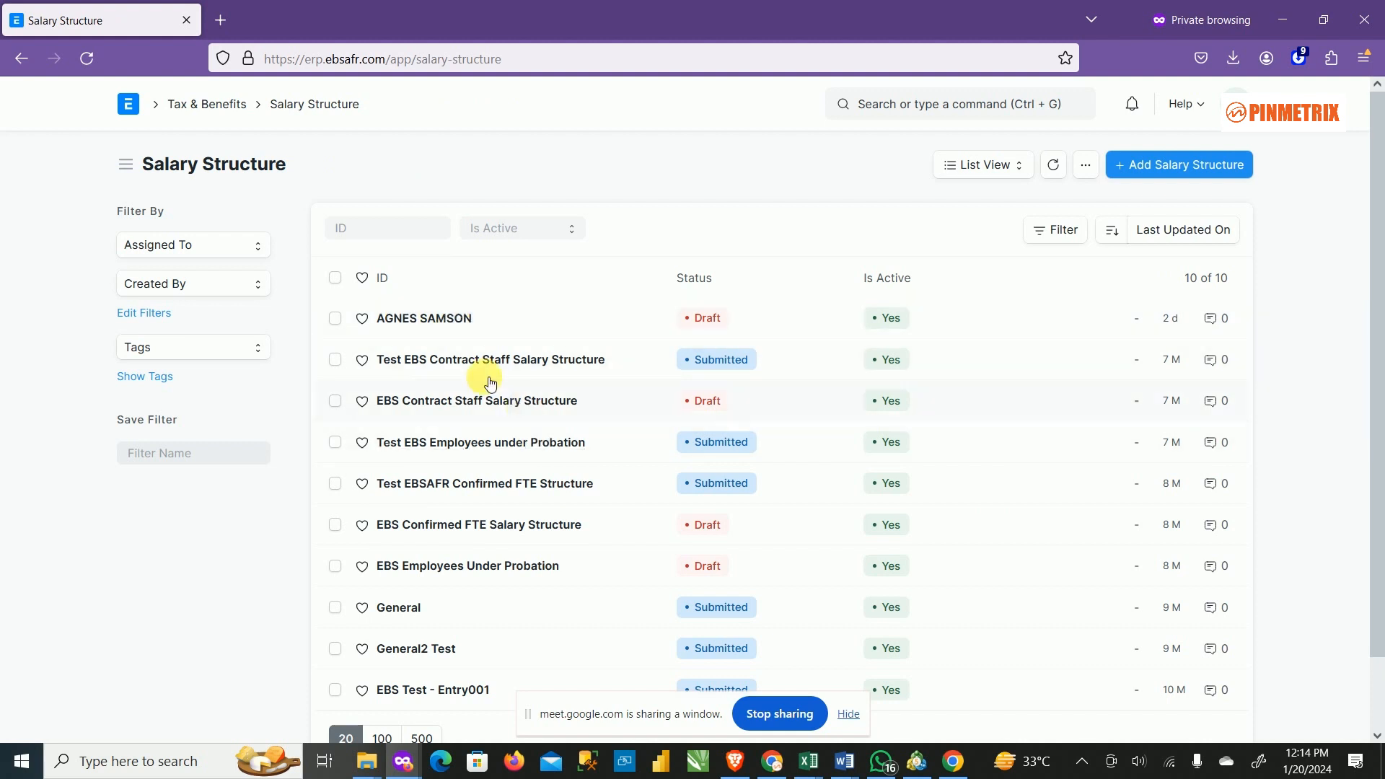
Step: Review the earnings and deductions formulas of the Test EBS Contract Staff Salary Structure, and return to the structure list
click(456, 361)
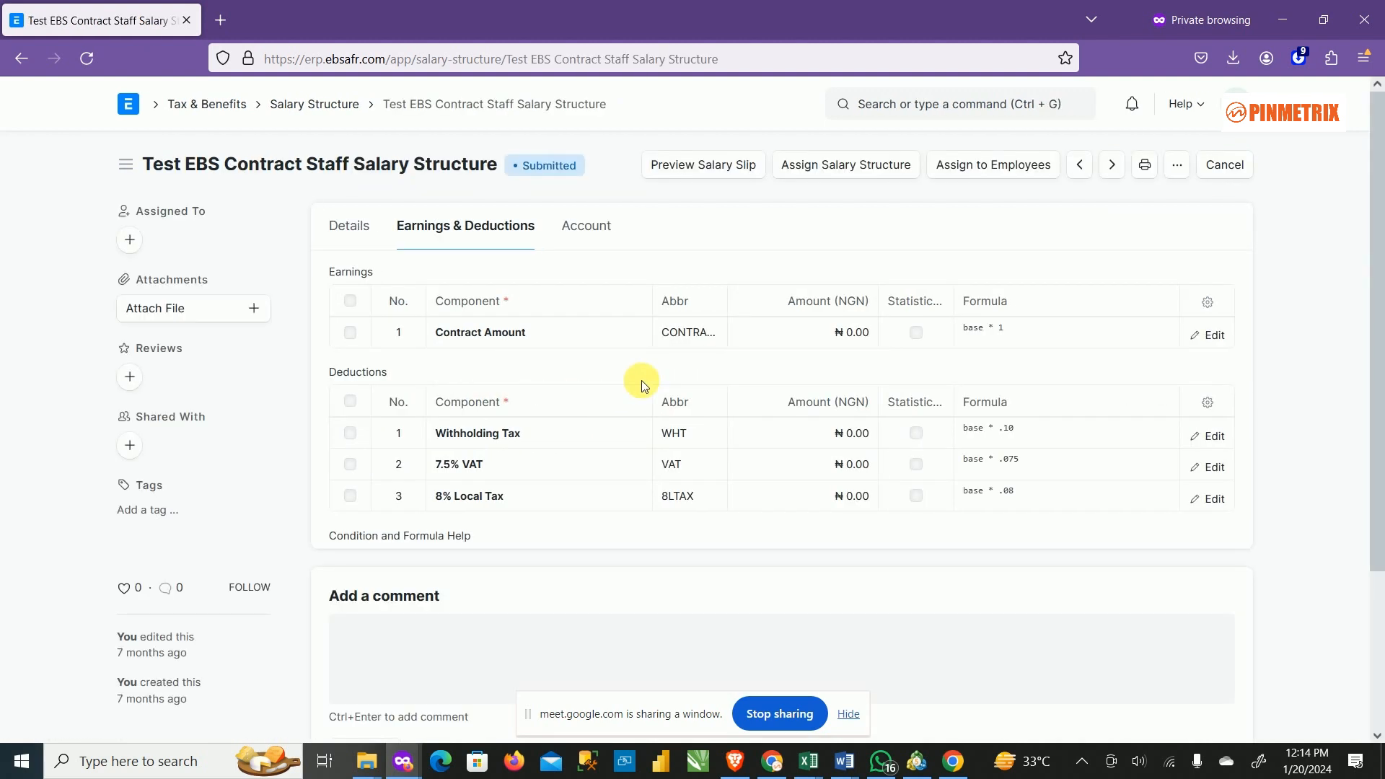
scroll(743, 464, down, 3)
scroll(768, 537, up, 3)
click(331, 105)
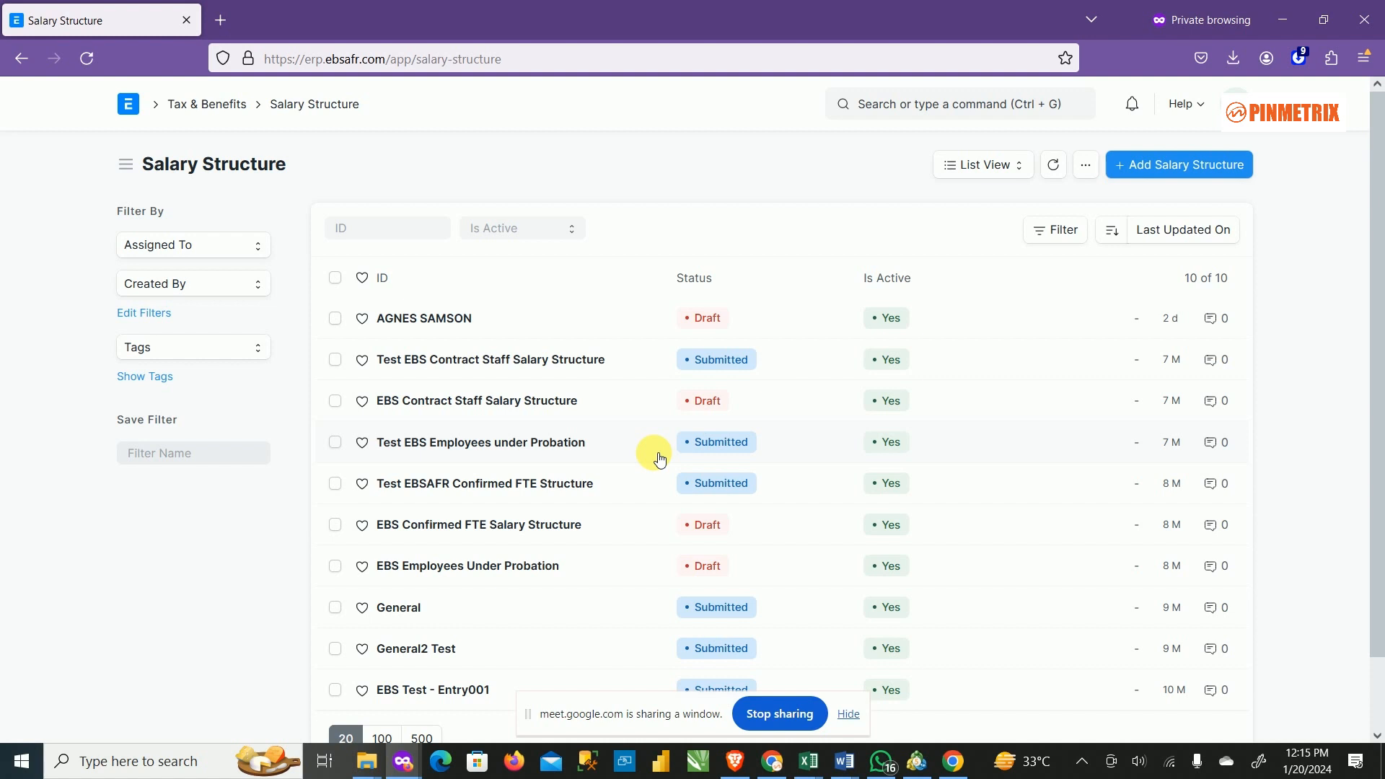
Step: Open the Test EBS Employees under Probation structure, review its earnings, and return to the structure list
click(524, 441)
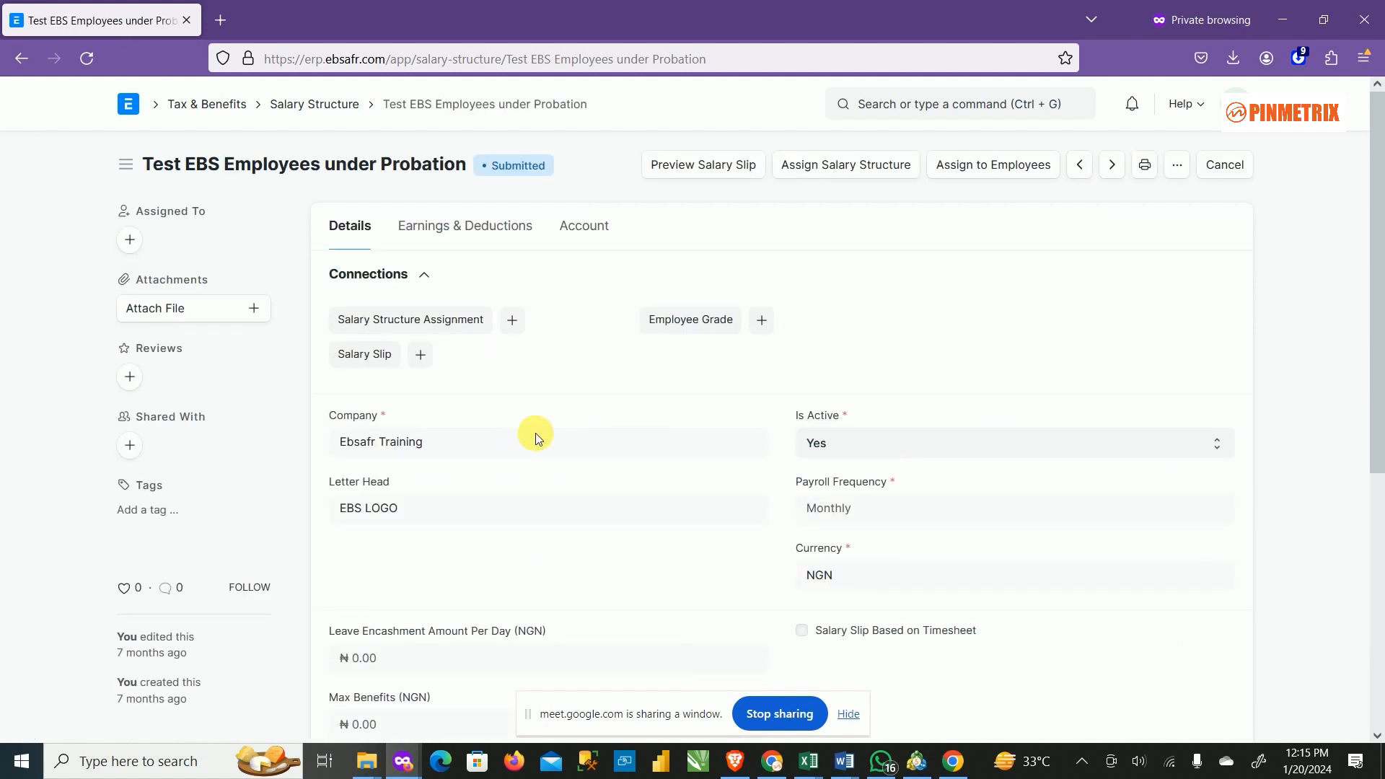
click(472, 230)
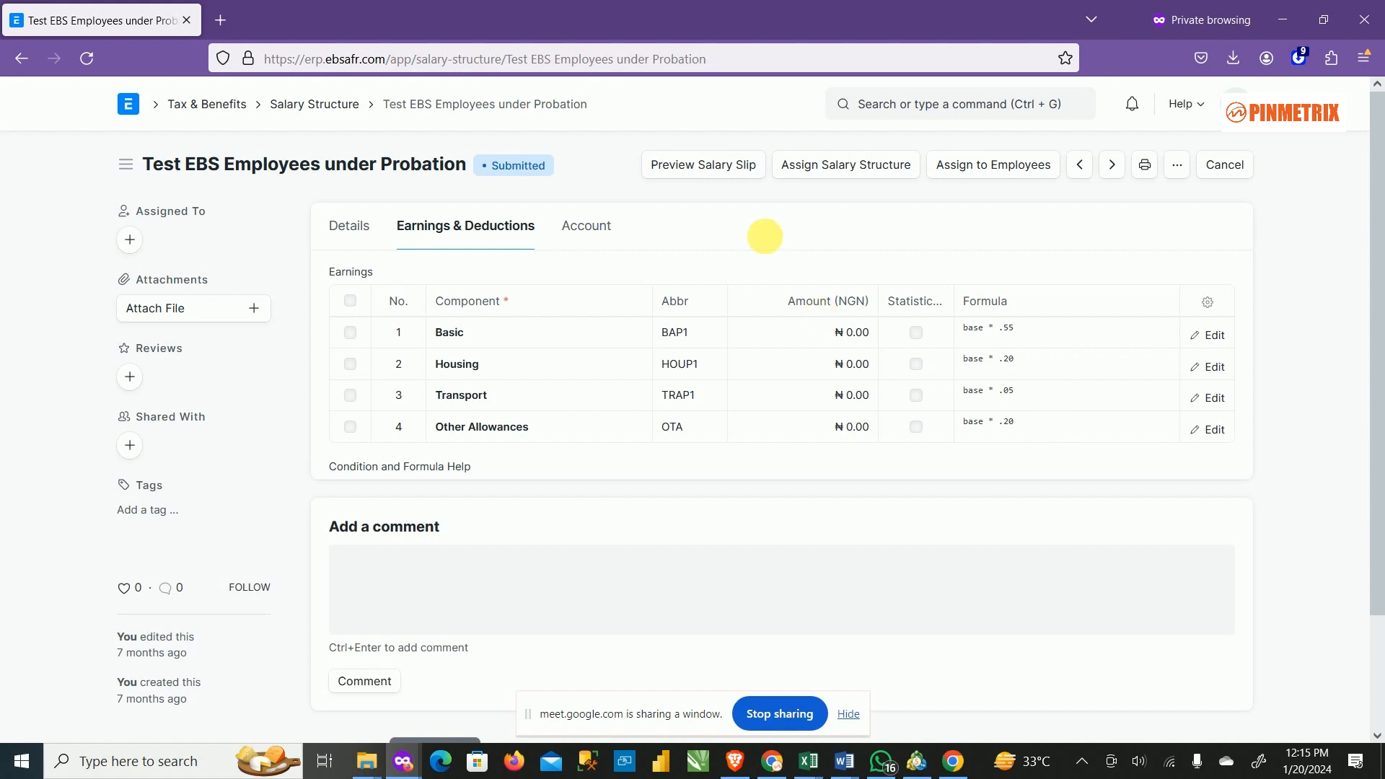
click(321, 106)
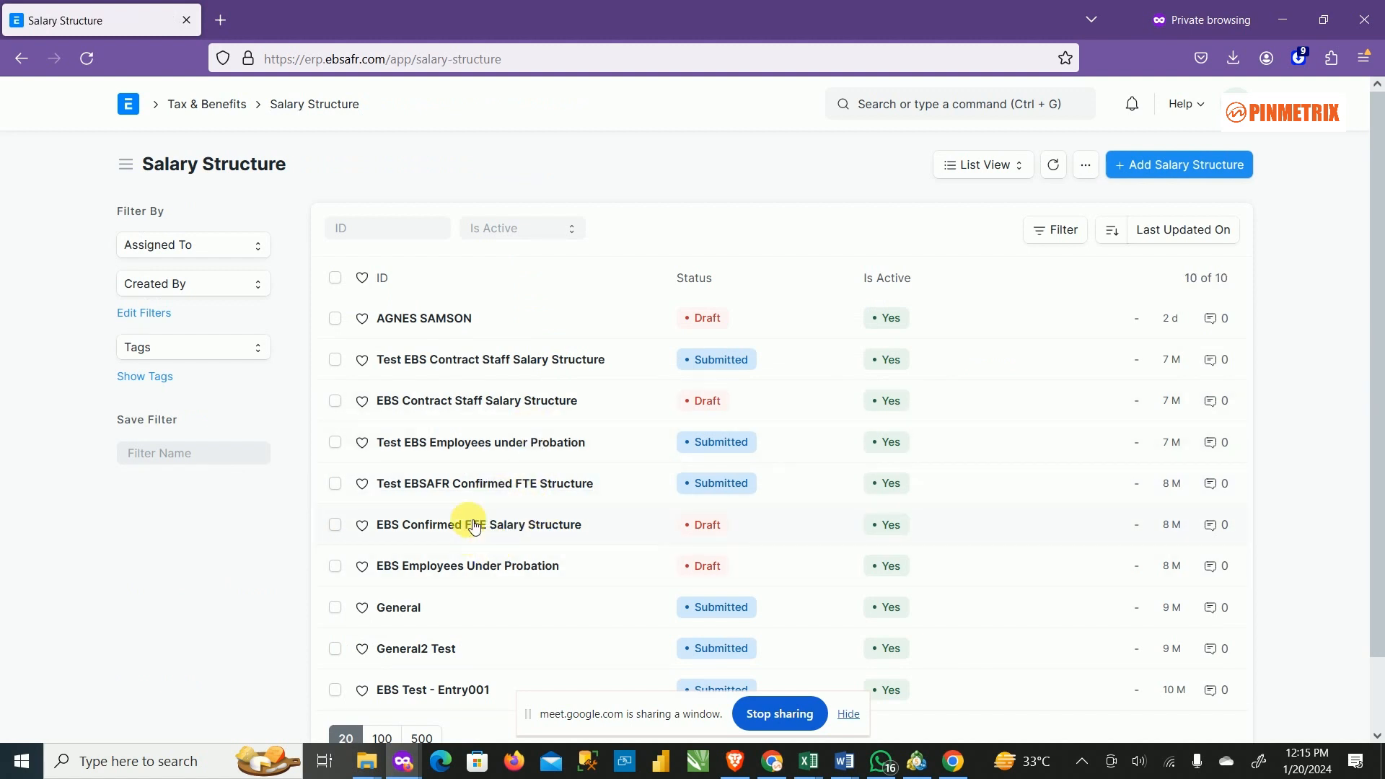
Step: Open the Test EBSAFR Confirmed FTE Structure and look through its earnings and deductions with their formulas
click(486, 485)
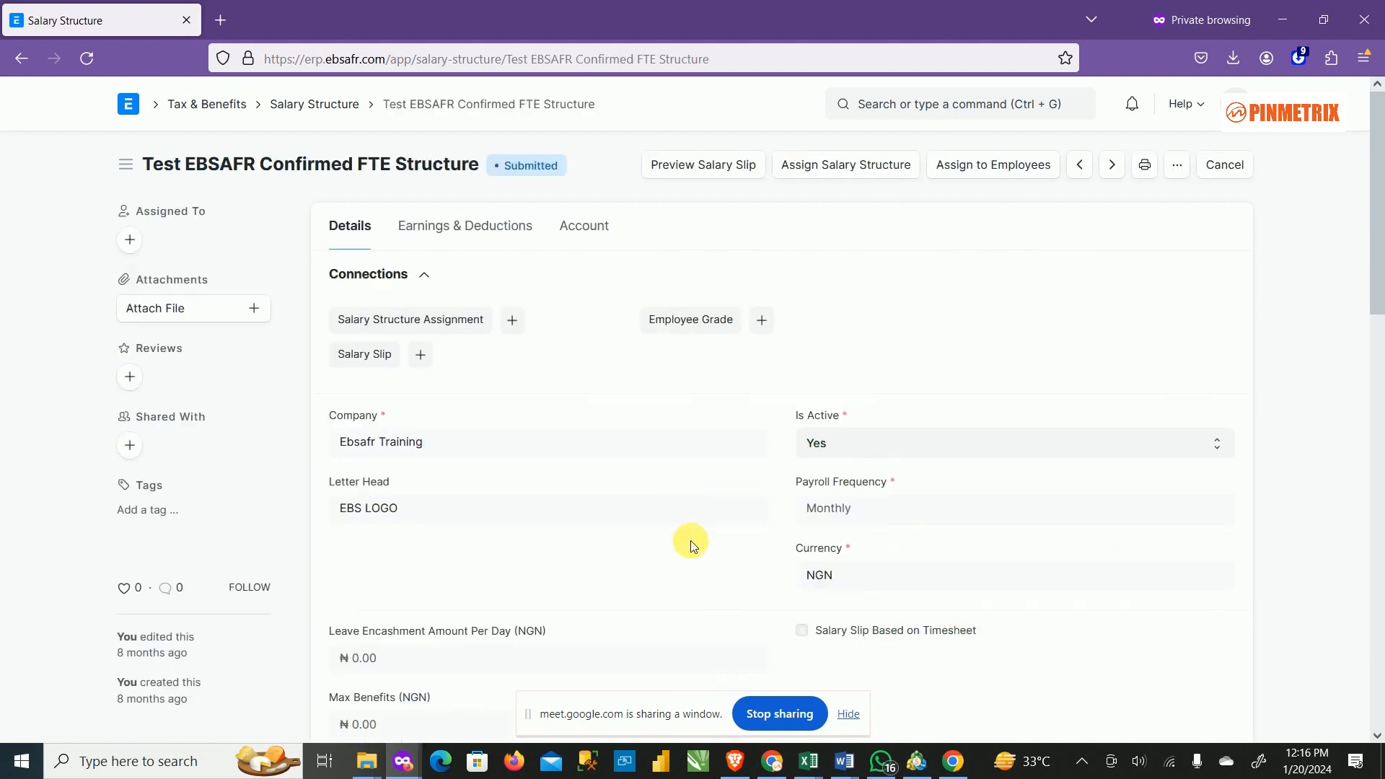
click(495, 225)
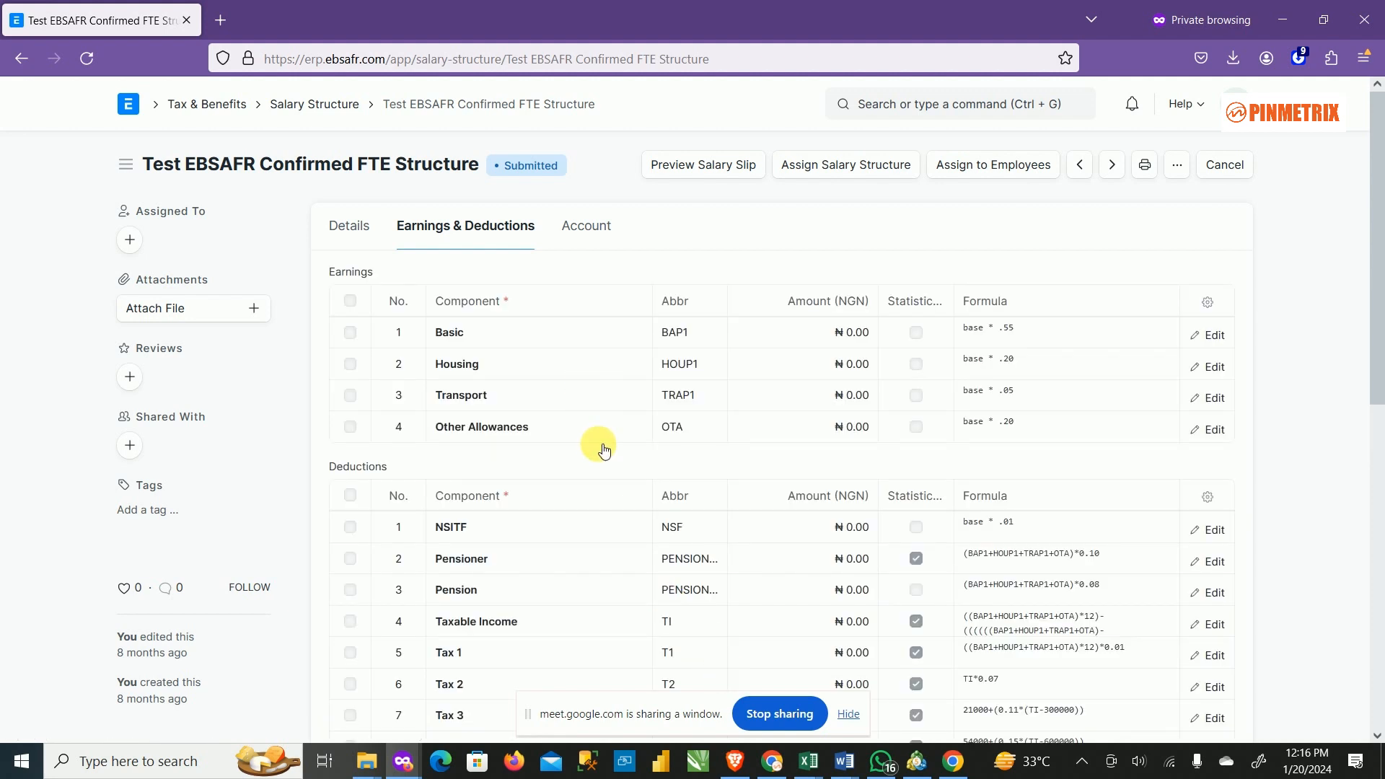
scroll(606, 469, down, 4)
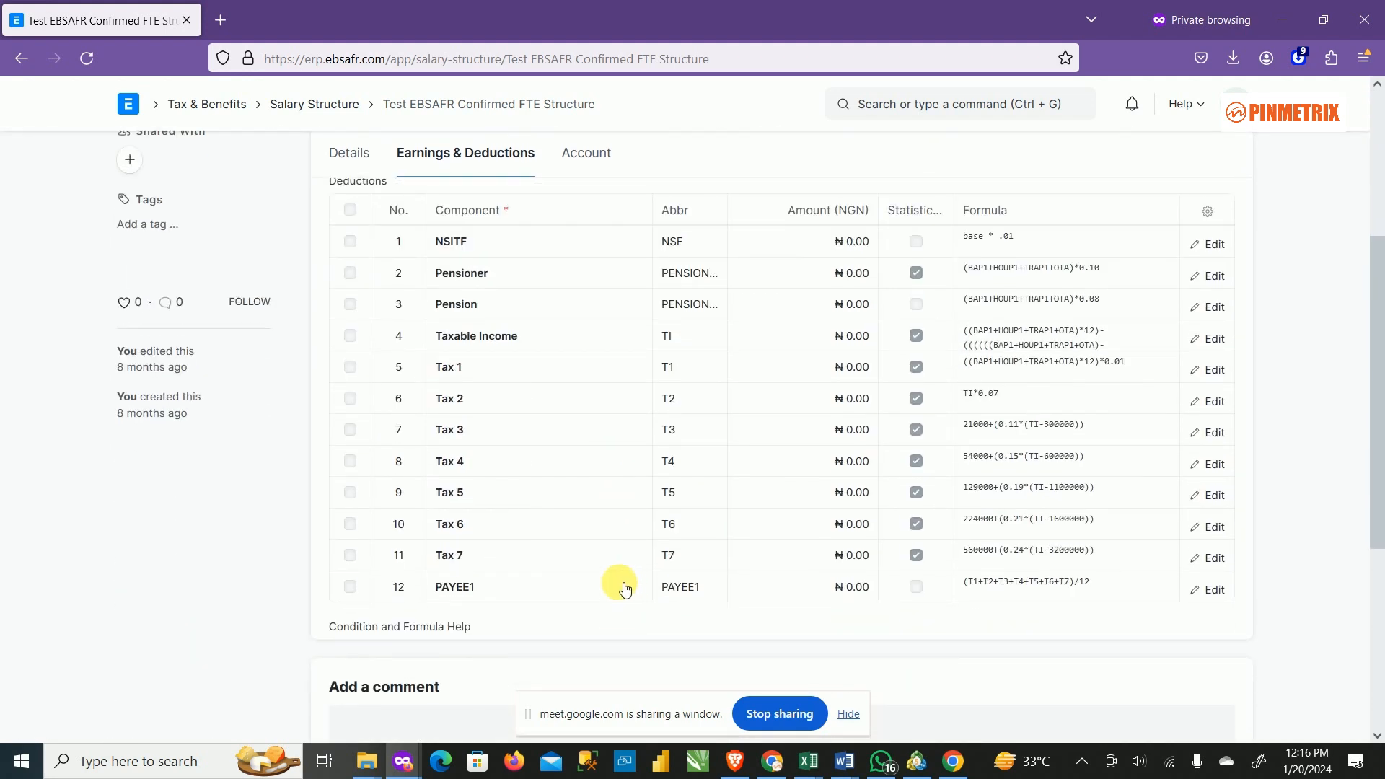
scroll(618, 577, up, 4)
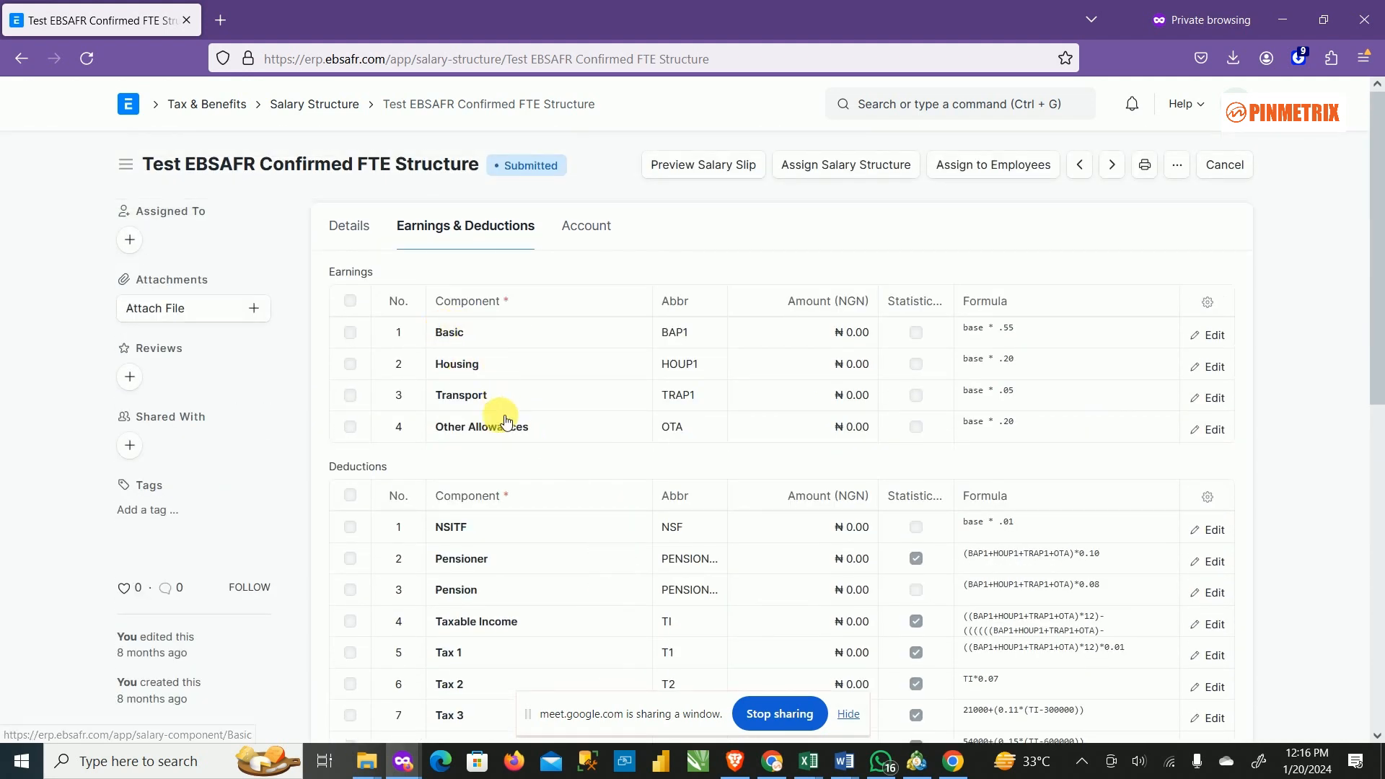
Step: Examine the earnings and the full deductions table of the Test EBSAFR Confirmed FTE Structure, and return to the structure list
scroll(717, 435, down, 2)
scroll(718, 435, down, 2)
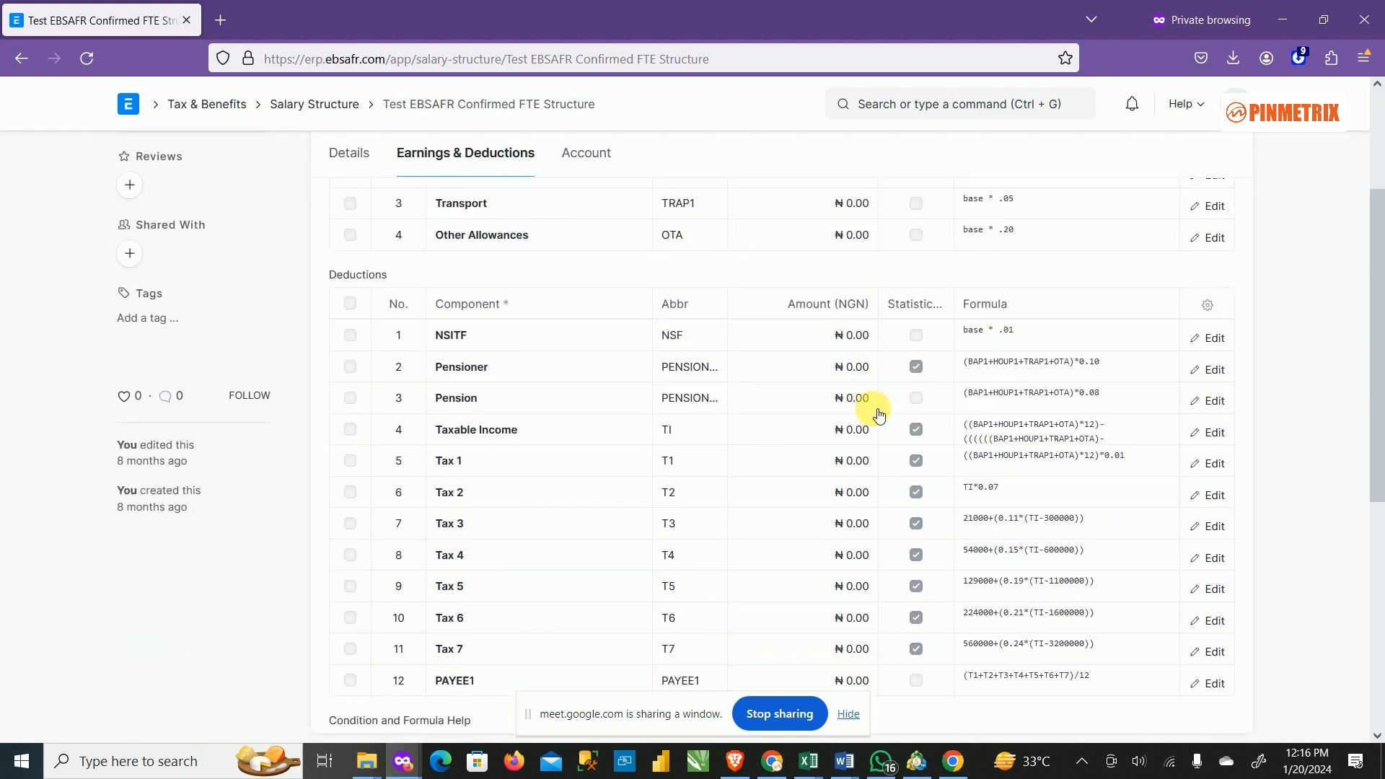
scroll(876, 412, down, 4)
scroll(943, 504, up, 4)
scroll(963, 477, up, 3)
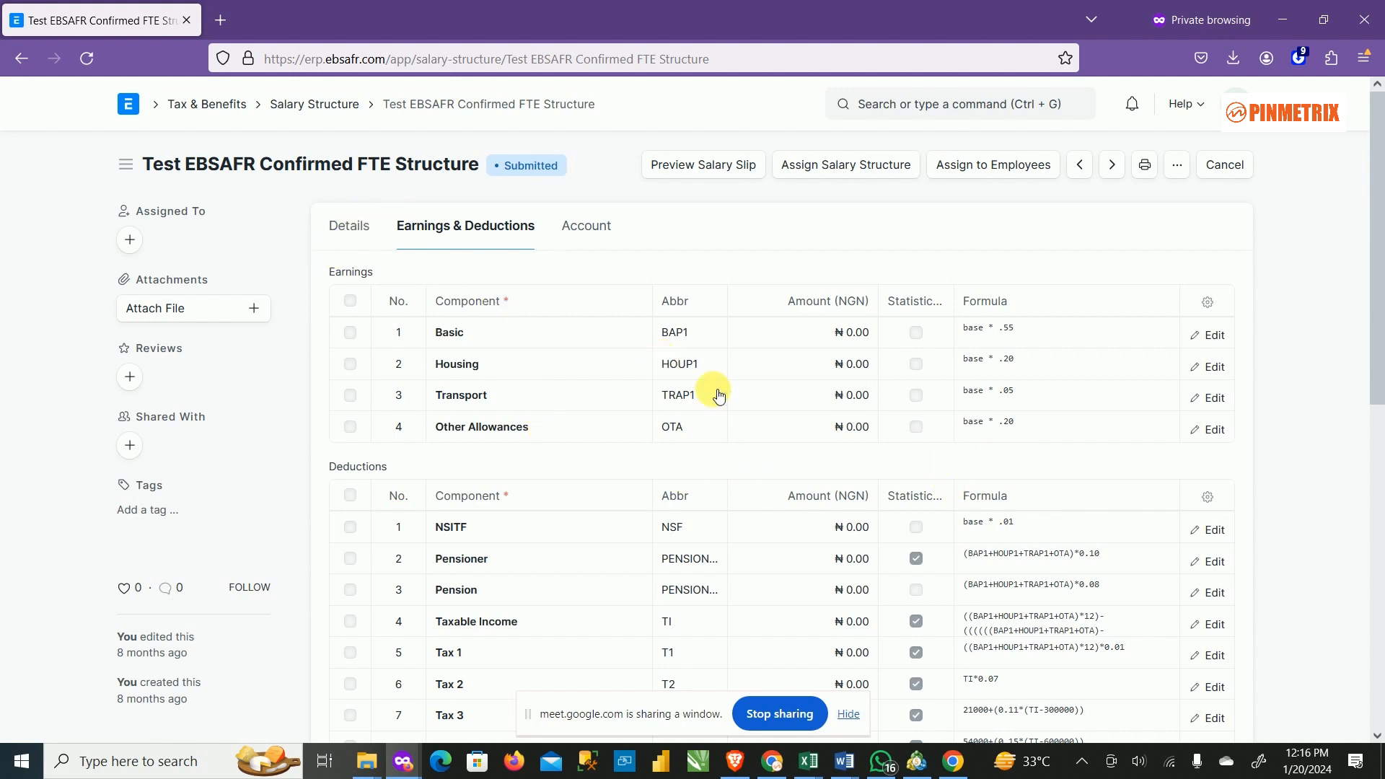
scroll(718, 393, down, 7)
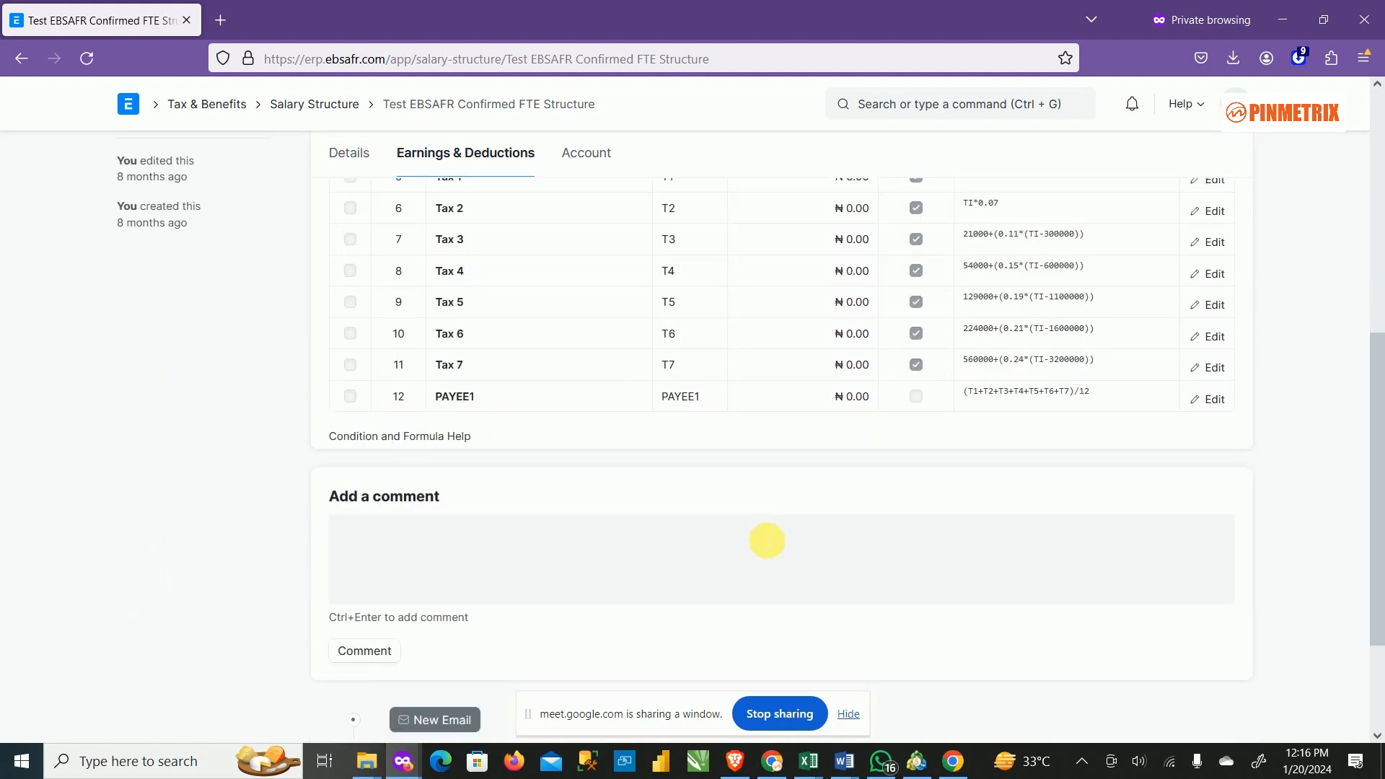
scroll(769, 537, up, 6)
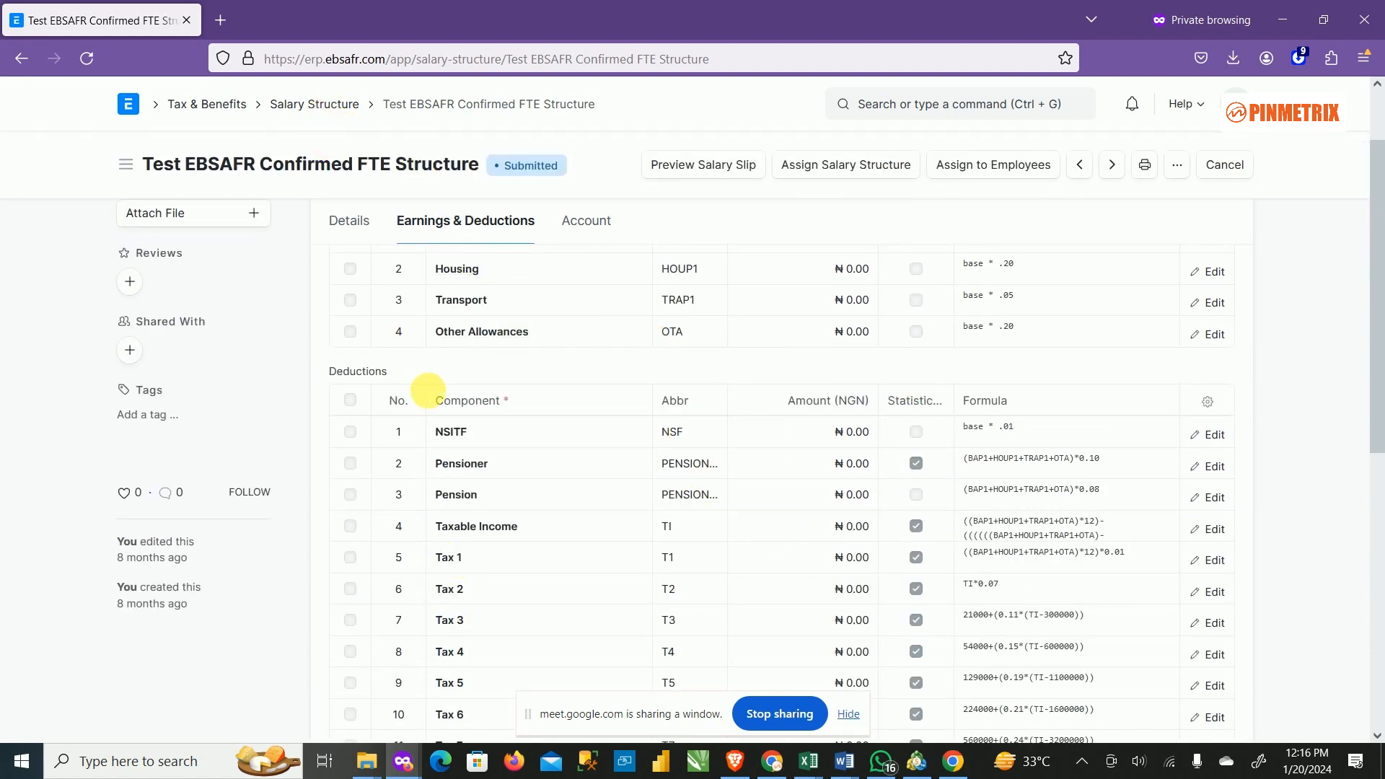
click(334, 113)
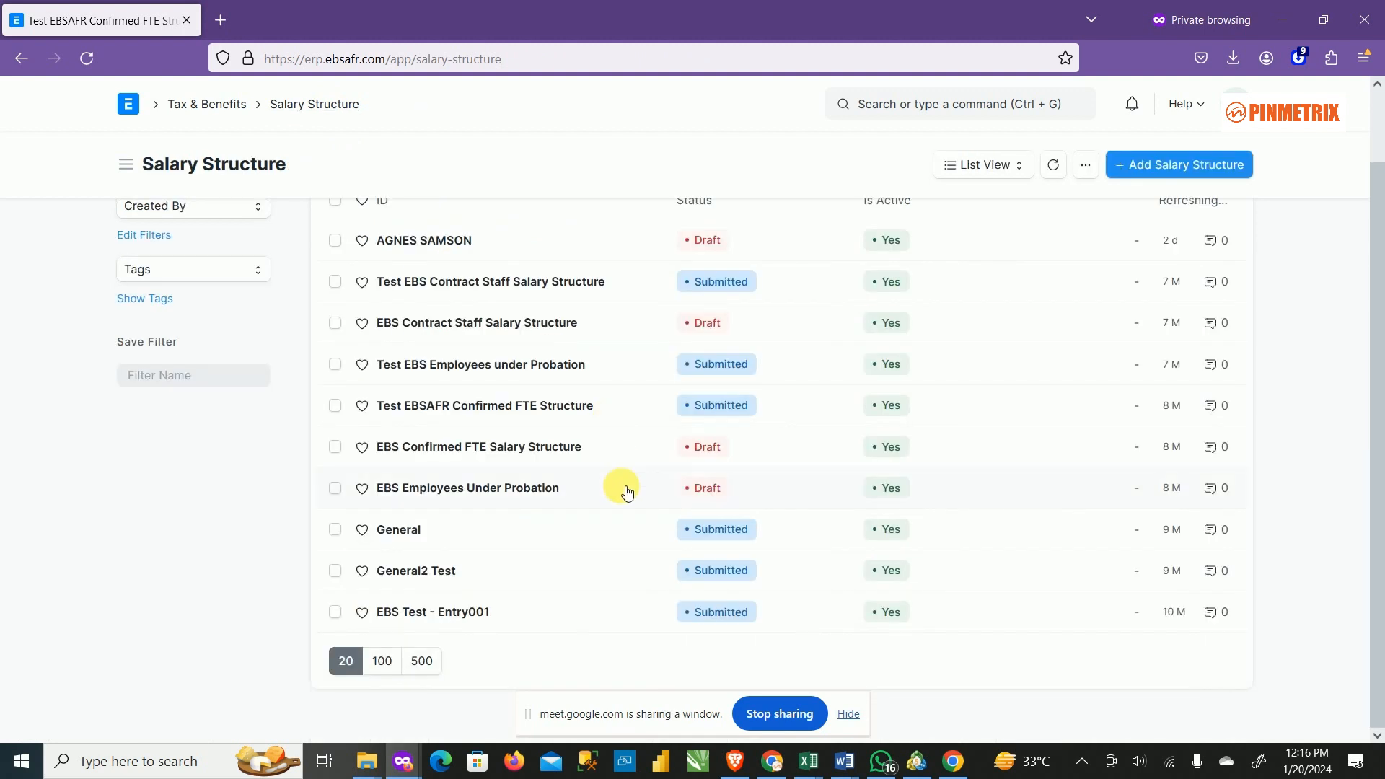
Step: Open the General salary structure, review its earnings and deductions formulas, and return to the structure list
click(404, 529)
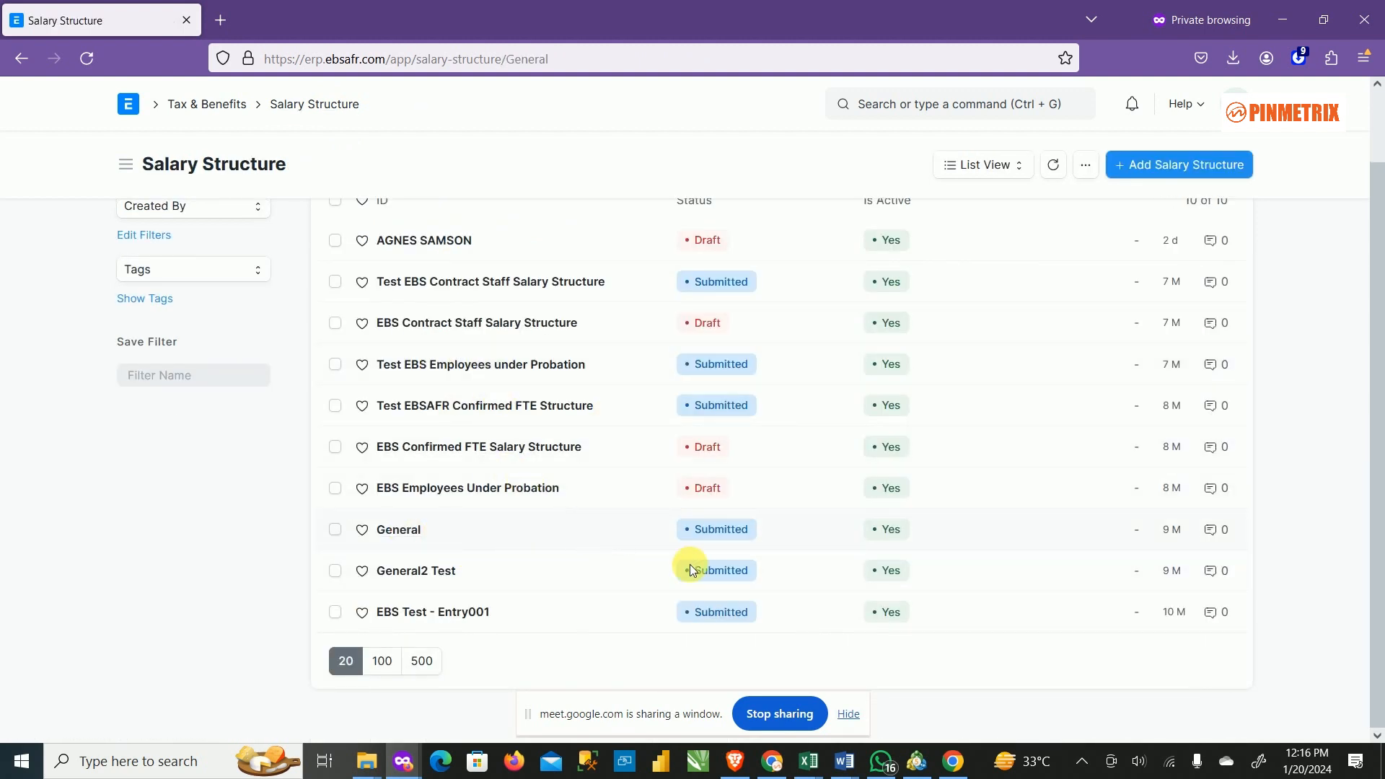
scroll(578, 382, down, 5)
scroll(585, 395, up, 5)
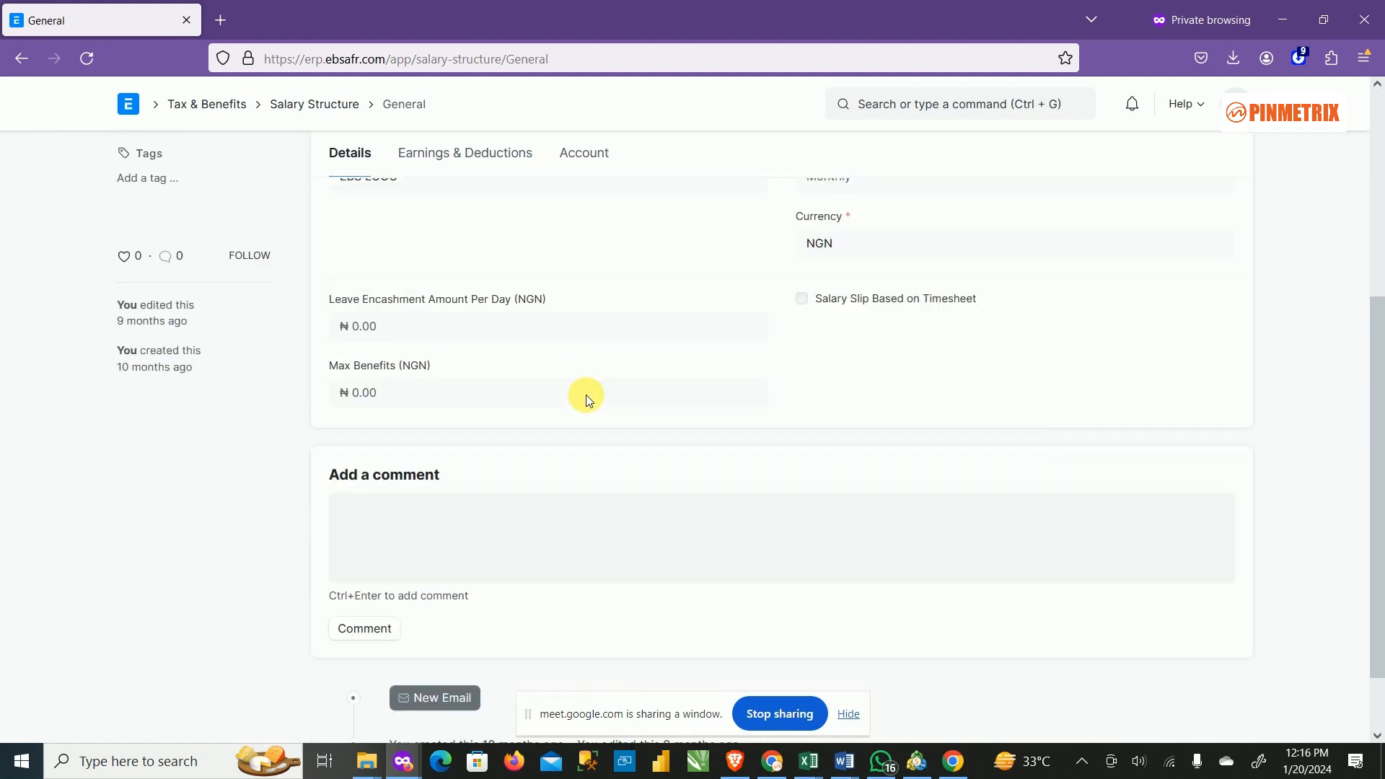
click(507, 229)
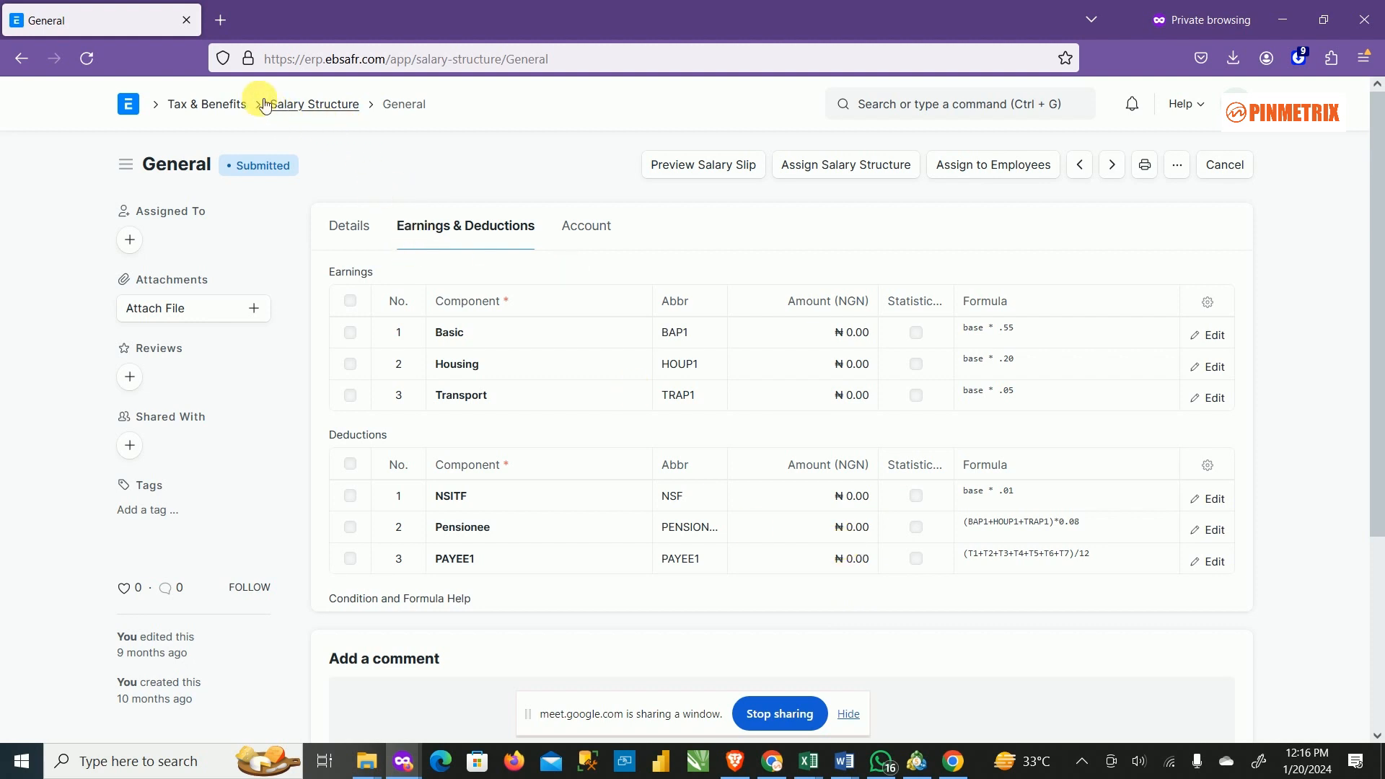
click(311, 106)
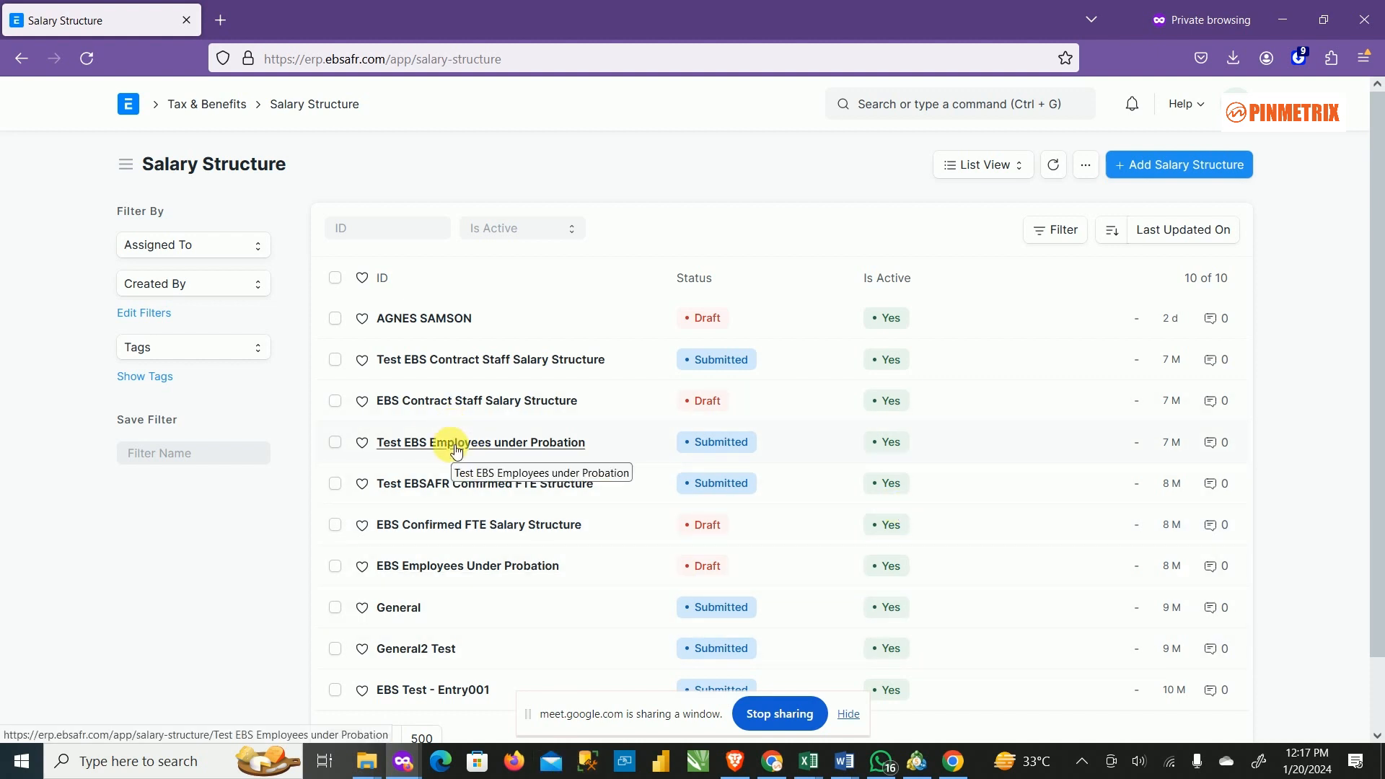
Step: Start a salary structure assignment from the Test EBS Employees under Probation structure and choose the first listed employee
click(511, 442)
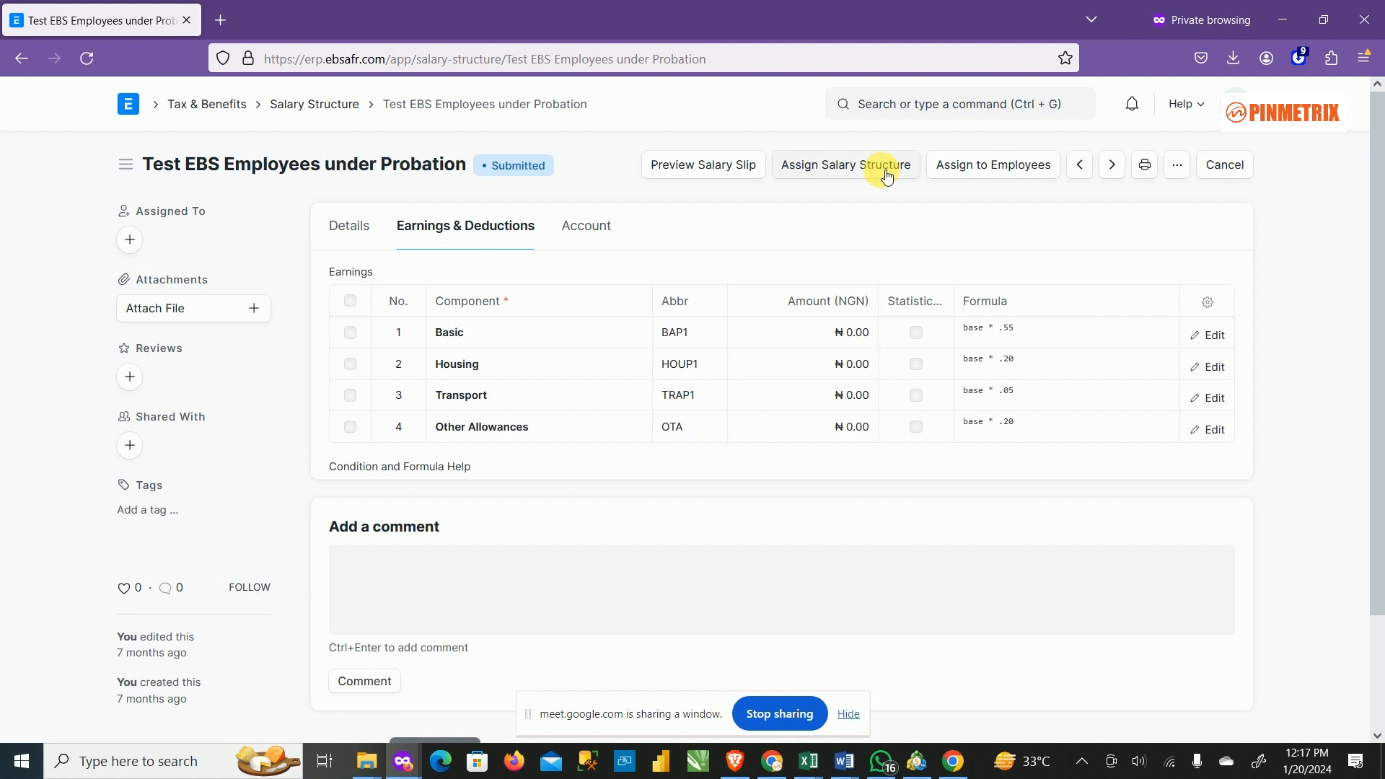
click(856, 173)
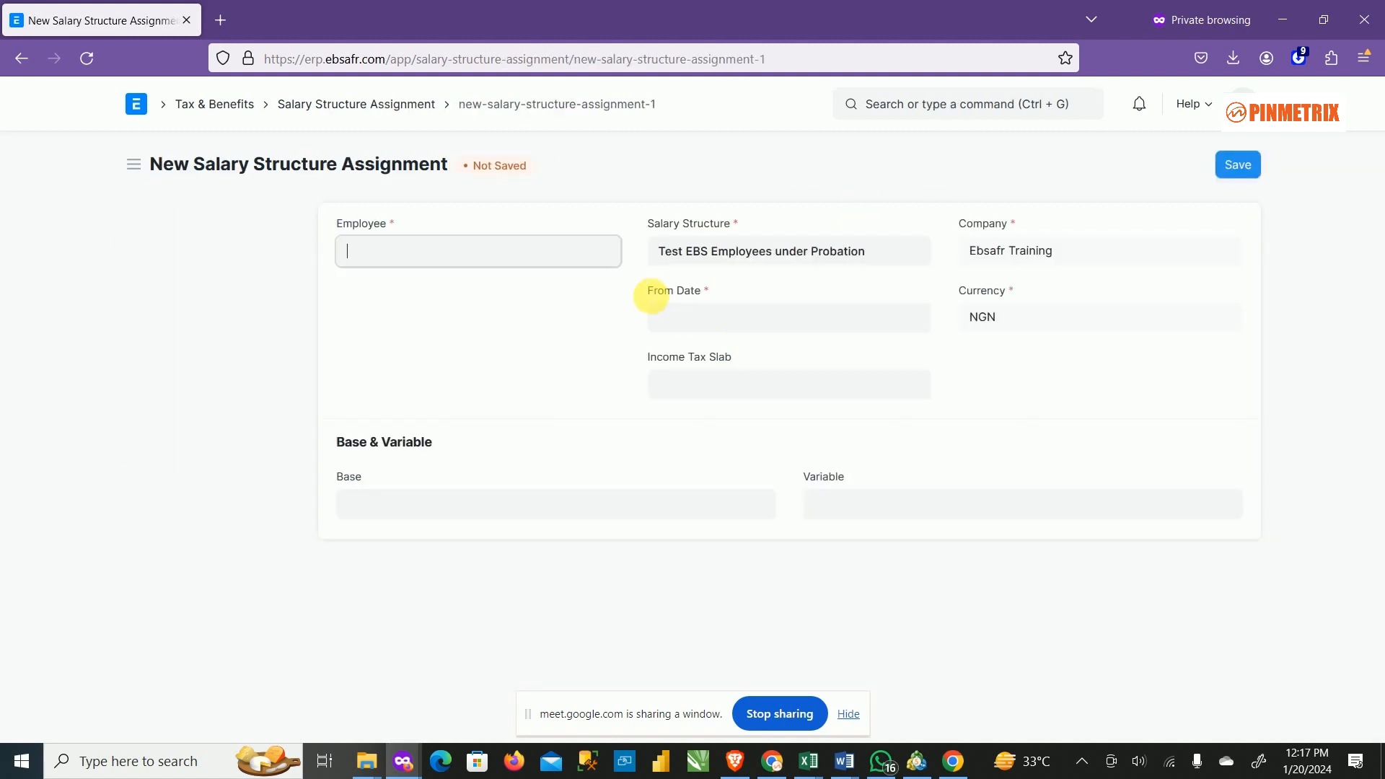
click(562, 265)
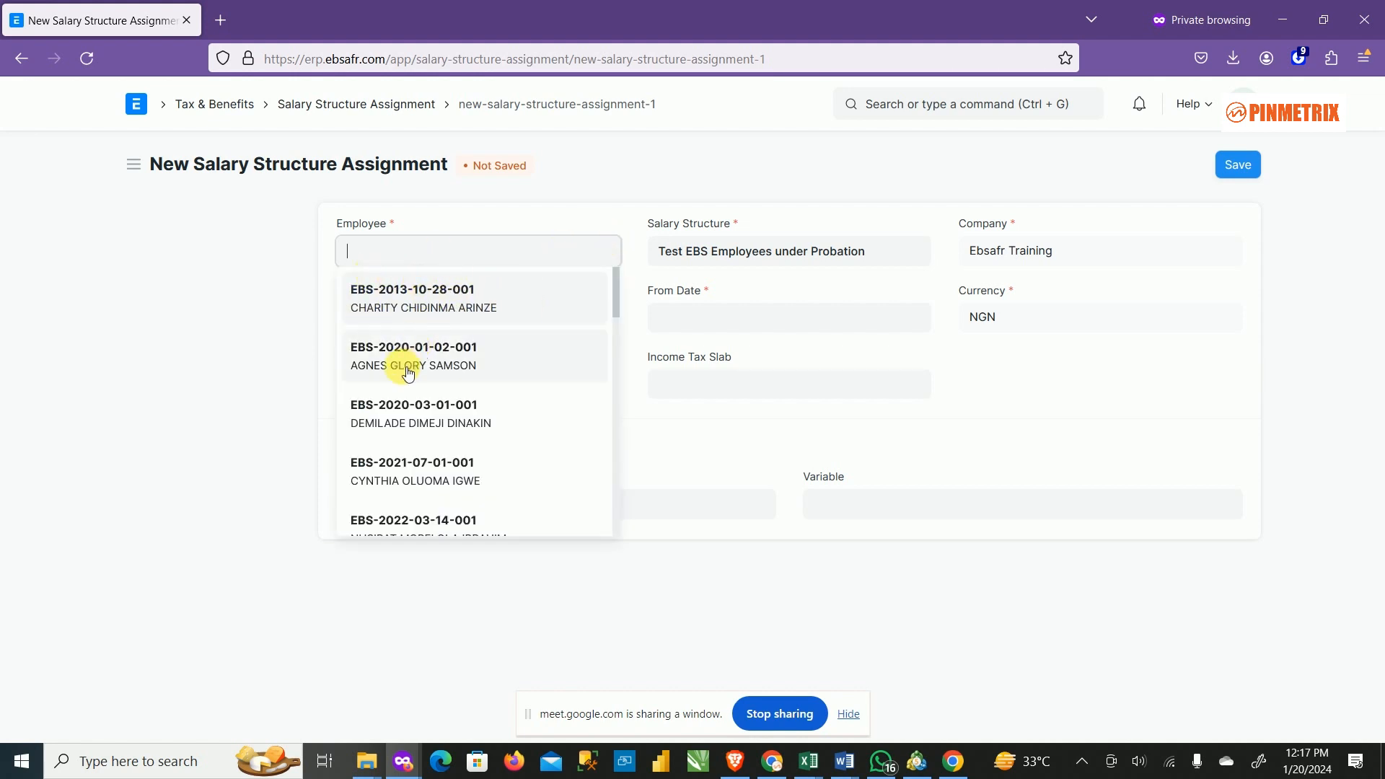
click(434, 303)
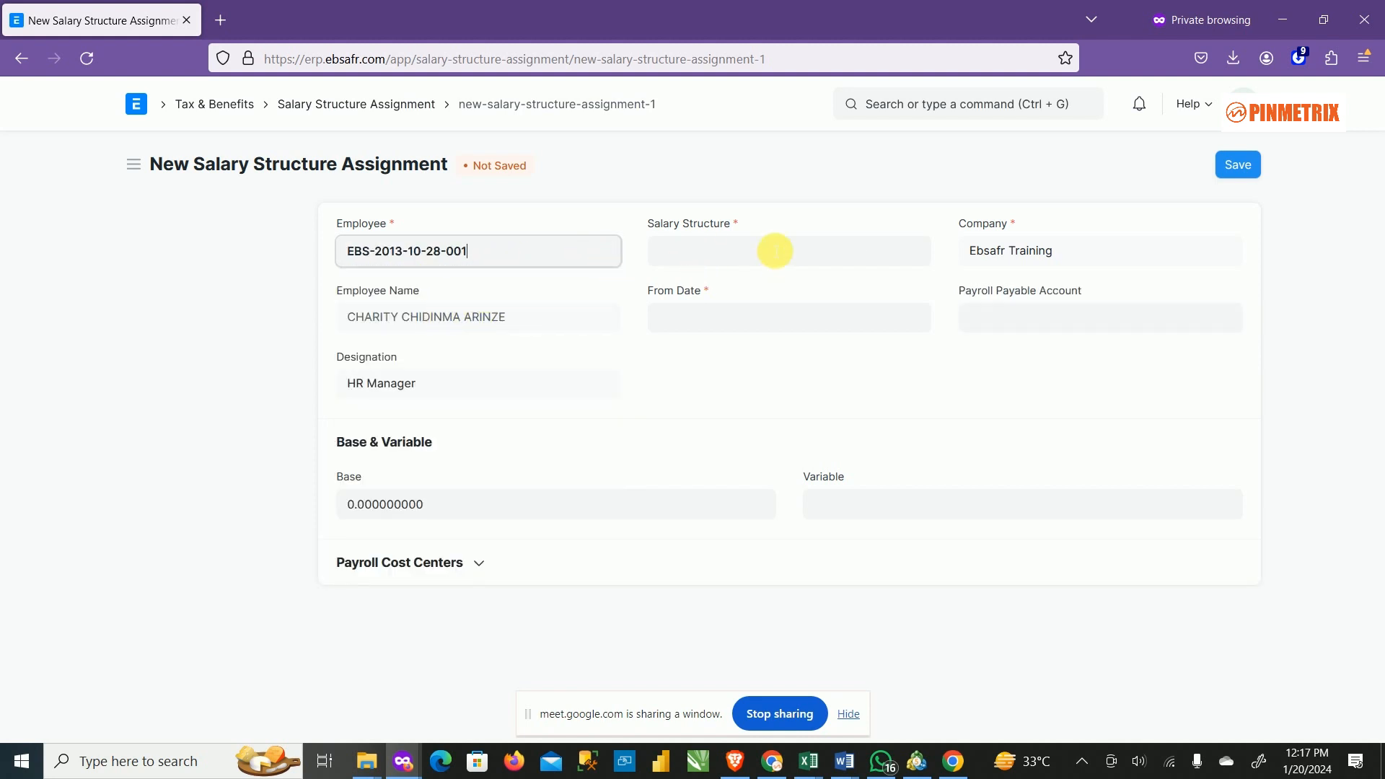
Step: Check the list of existing salary structure assignments, and return to the Test EBS Employees under Probation structure
click(384, 109)
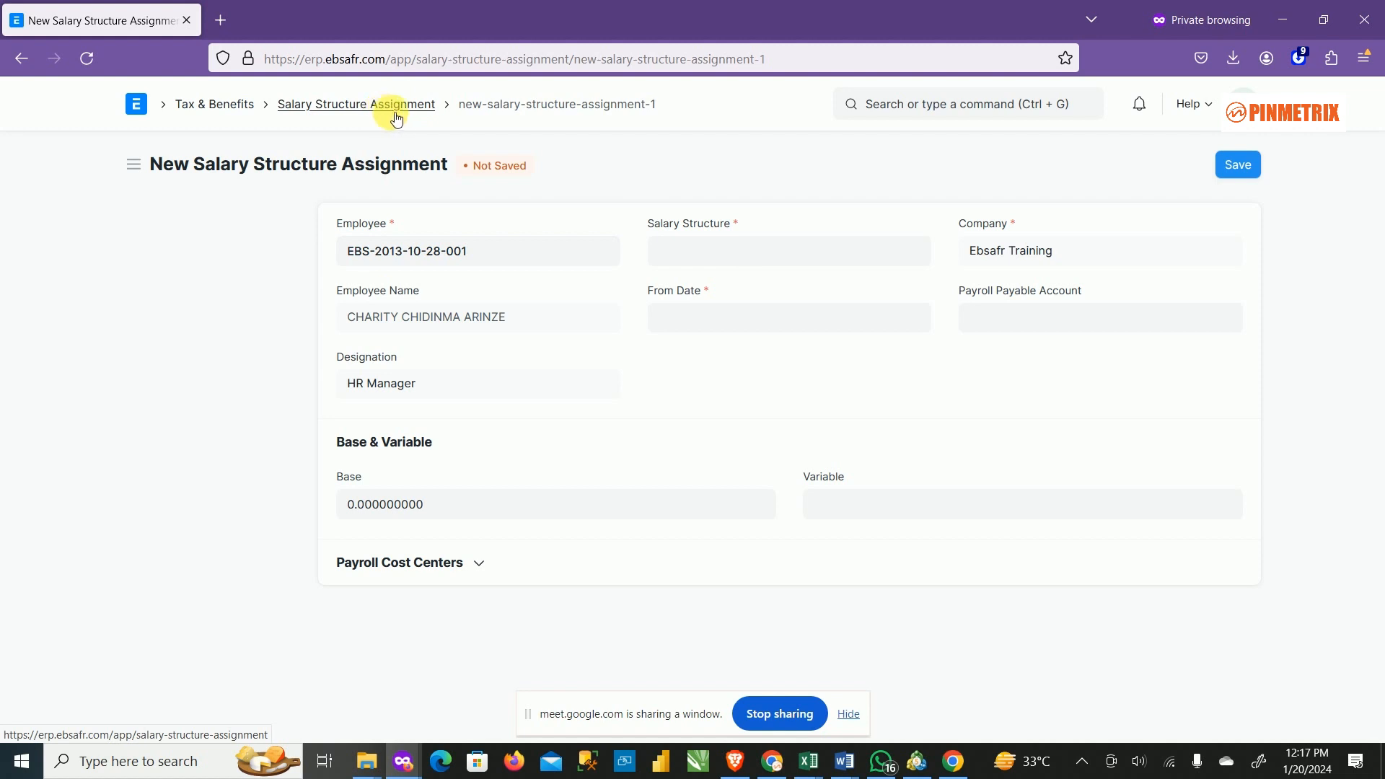
click(390, 108)
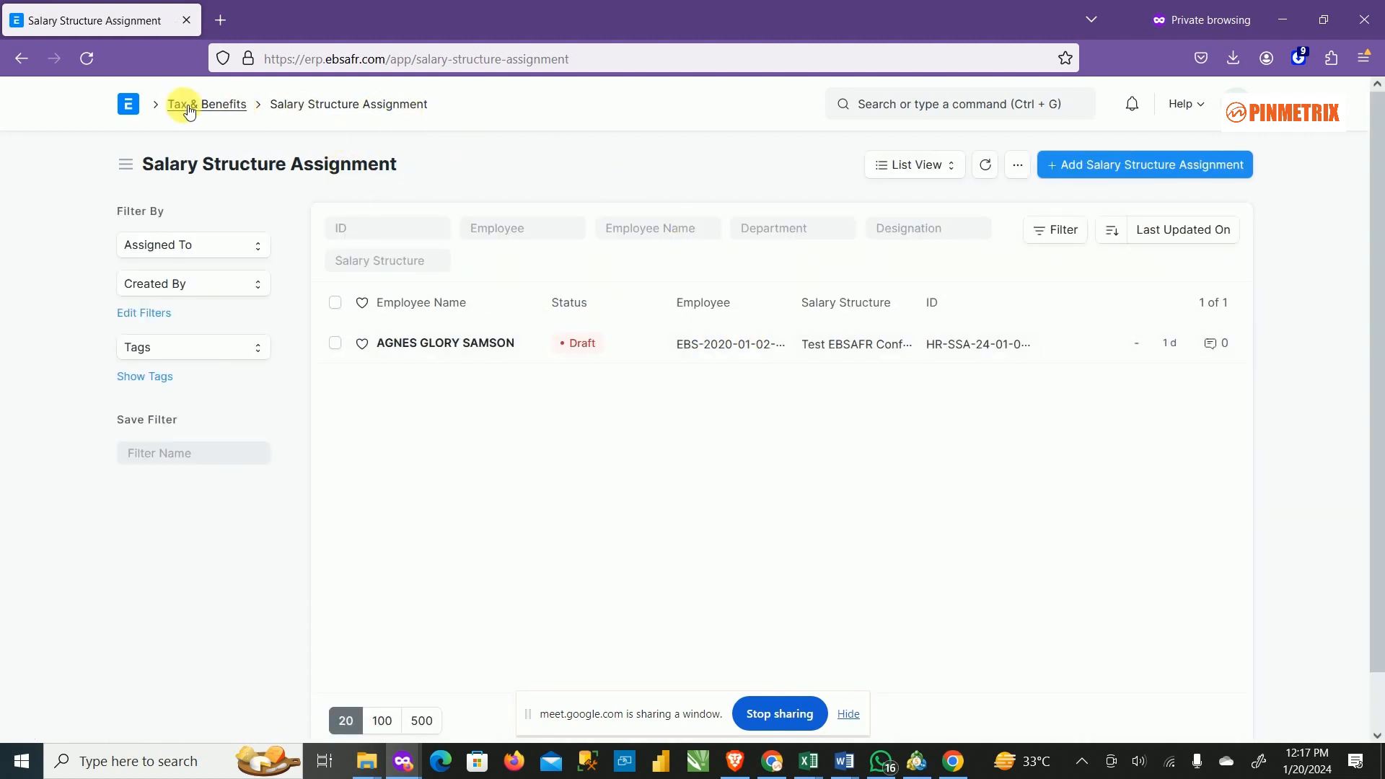
click(22, 61)
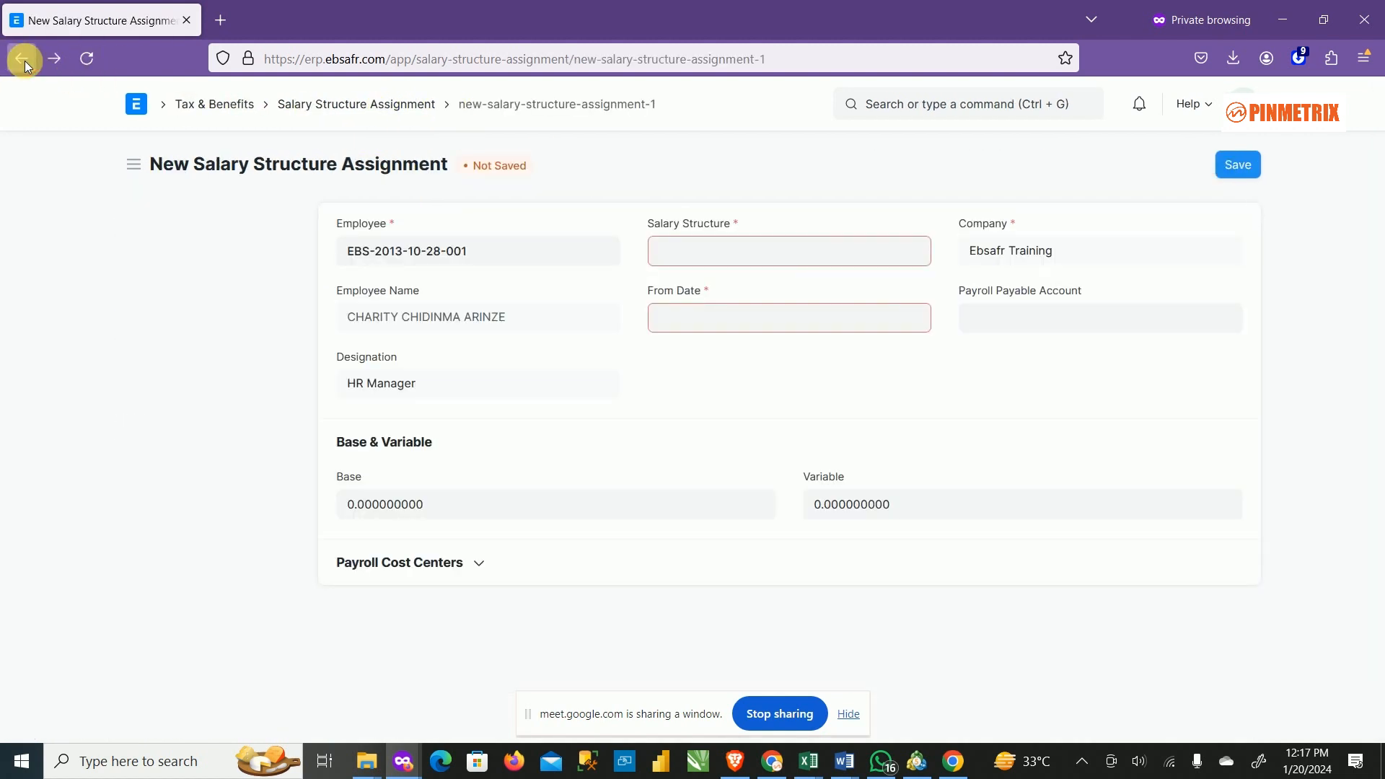
click(23, 61)
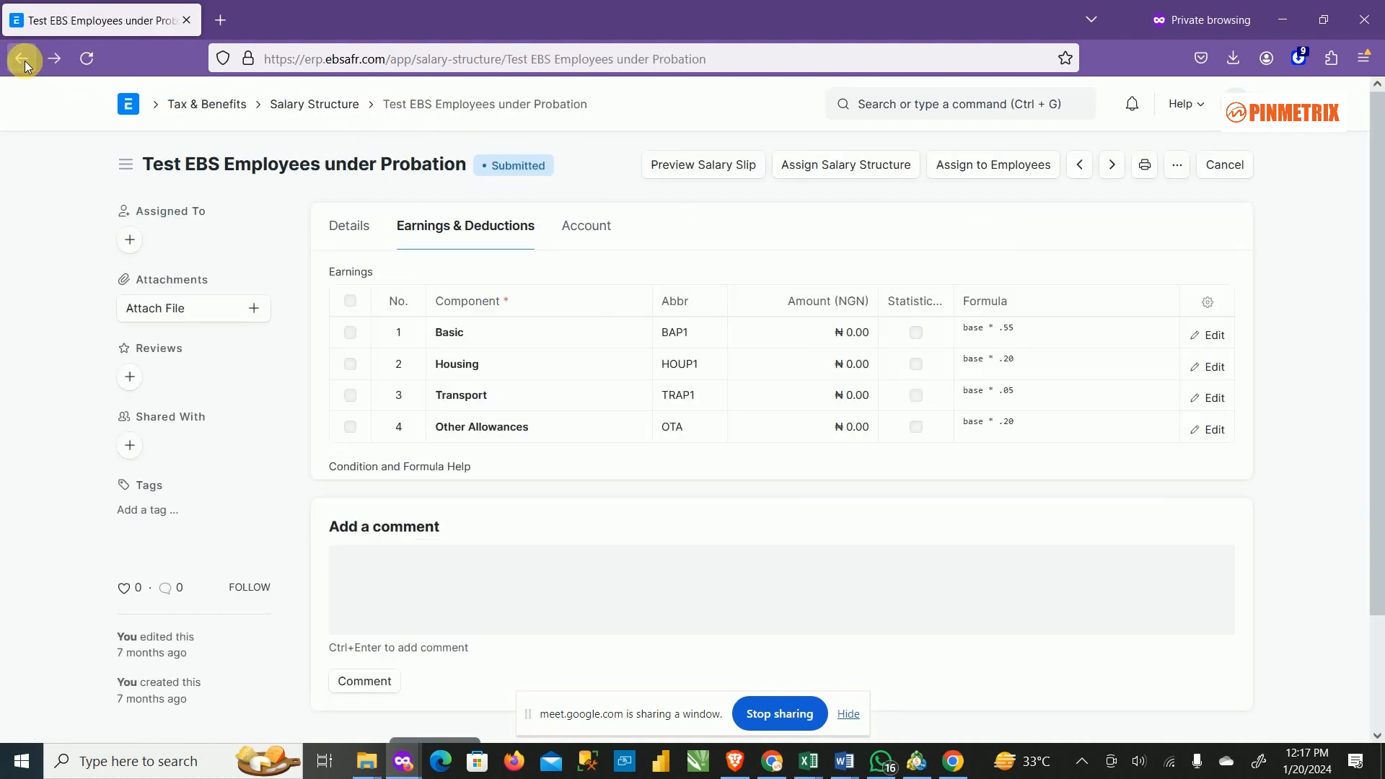
Step: View the Assign to Employees options for the probation structure, including the optional employee filters, and close them without assigning
click(1018, 170)
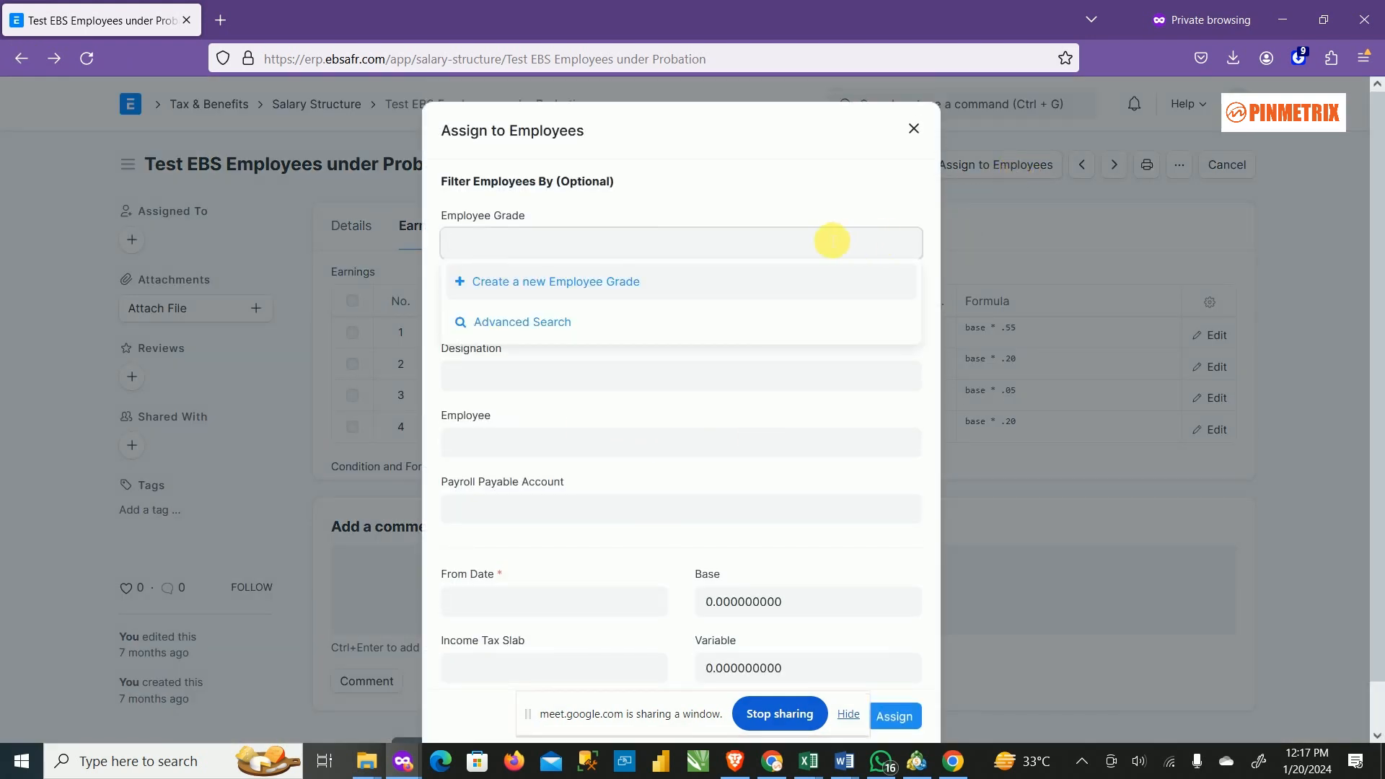
click(807, 175)
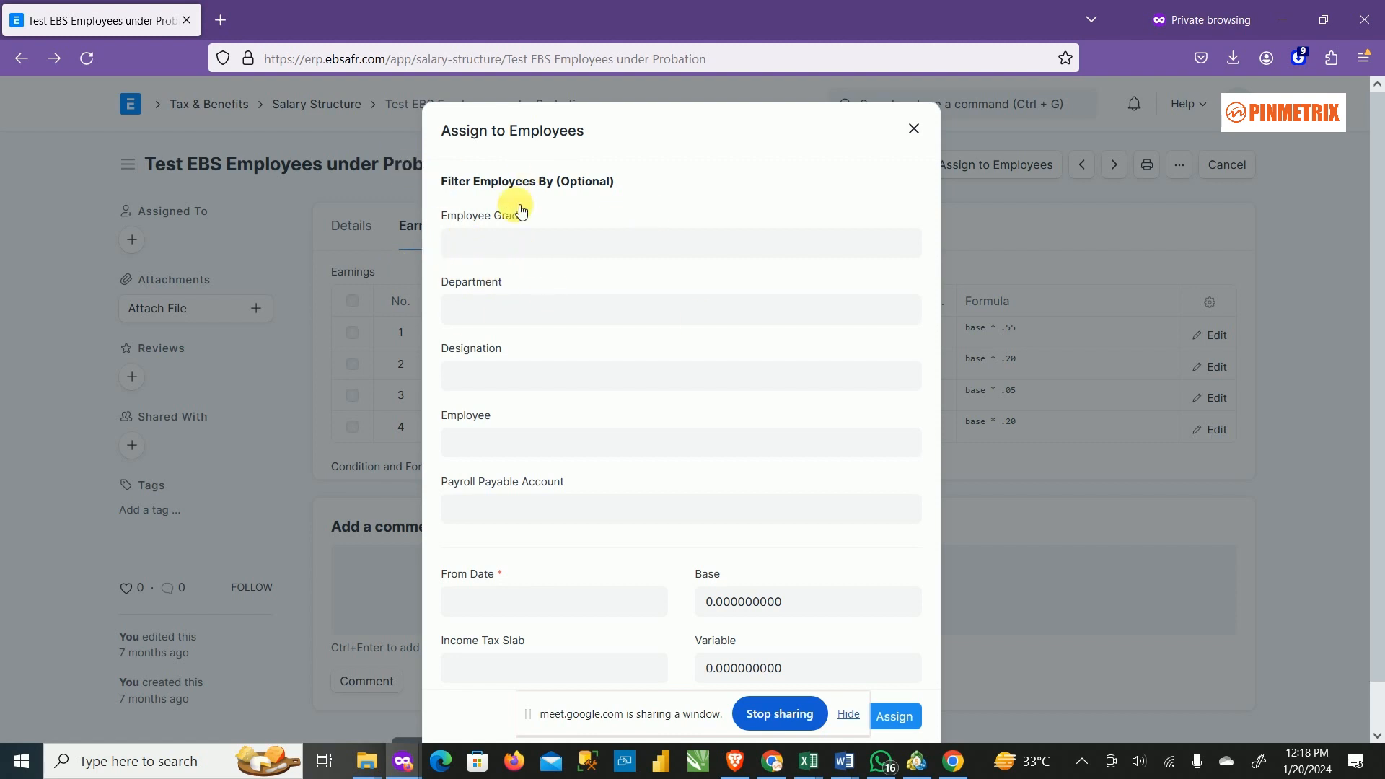
click(915, 130)
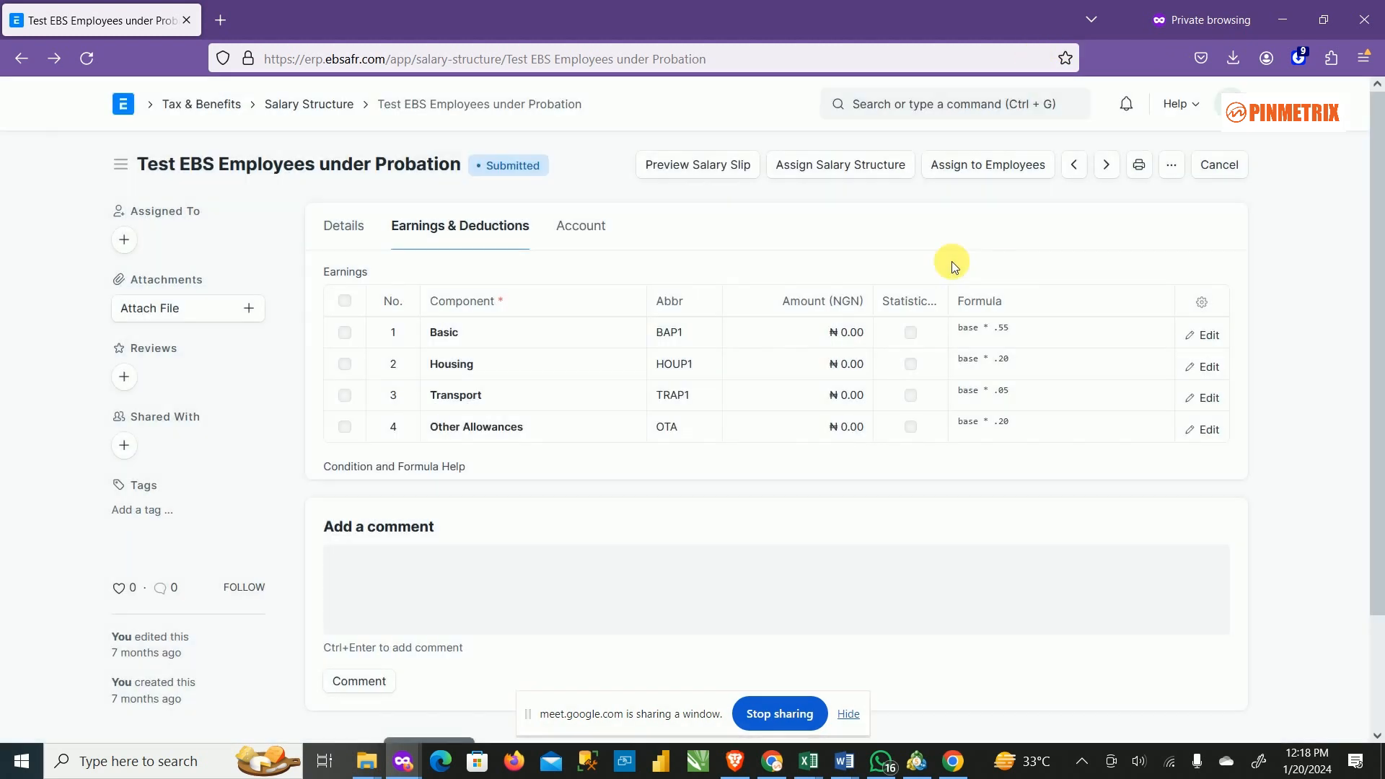
Step: Open a new assignment for the probation structure and look over its Employee choices, From Date calendar and Base field
click(822, 167)
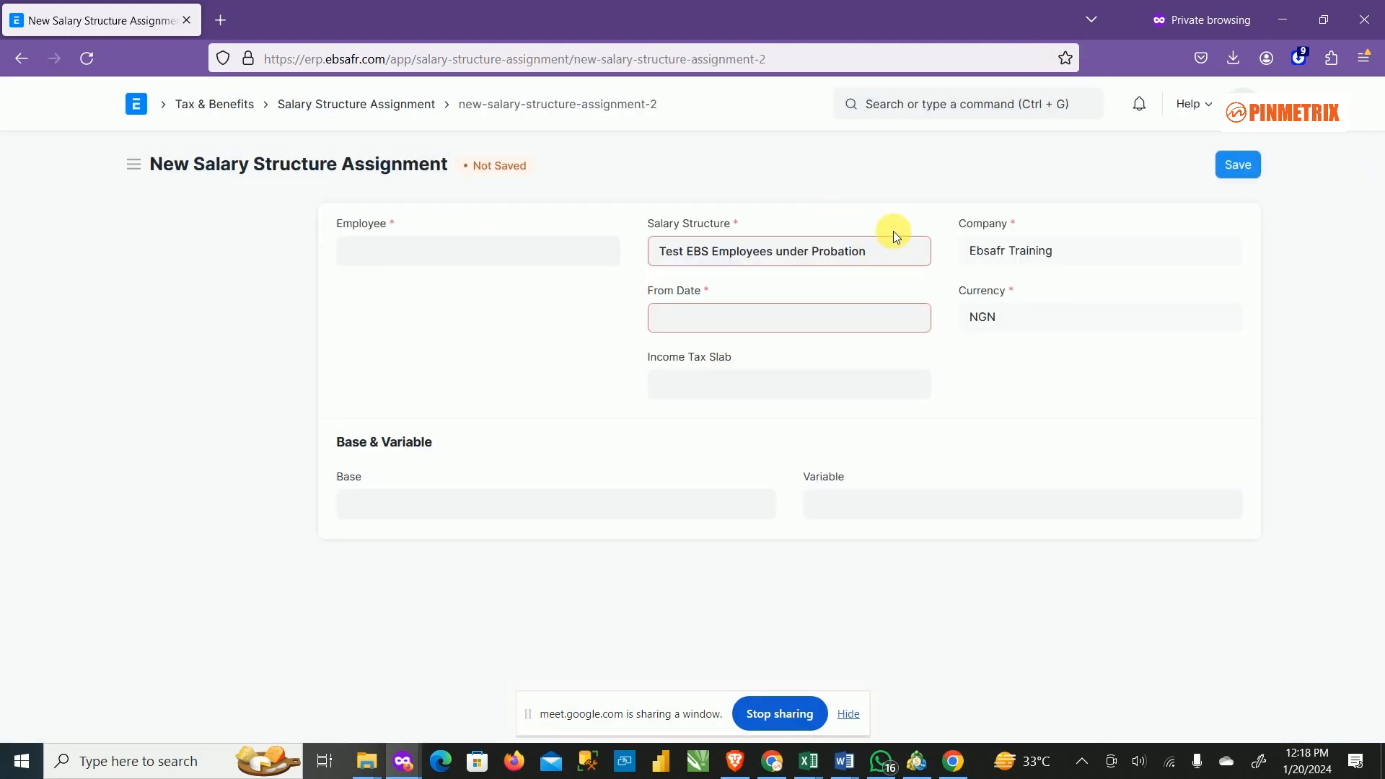
click(489, 258)
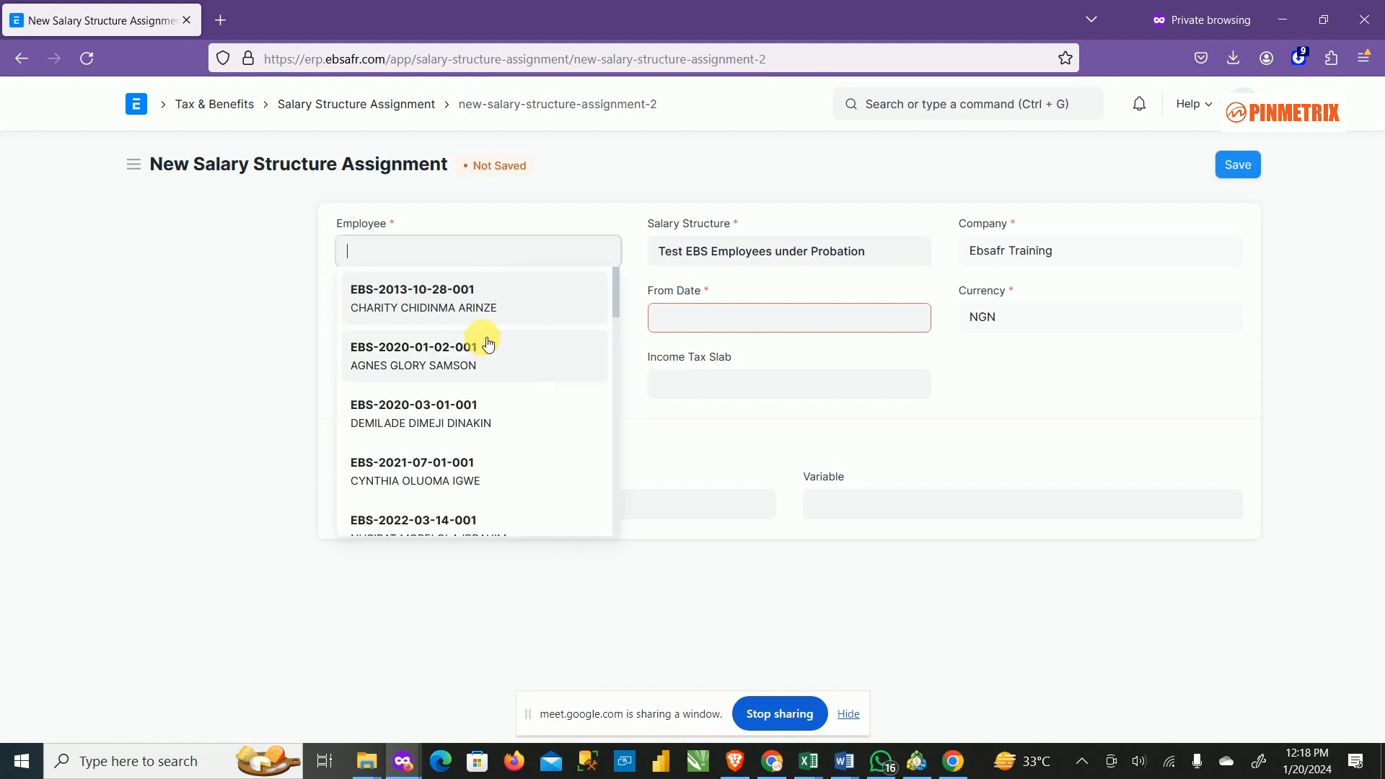
click(879, 361)
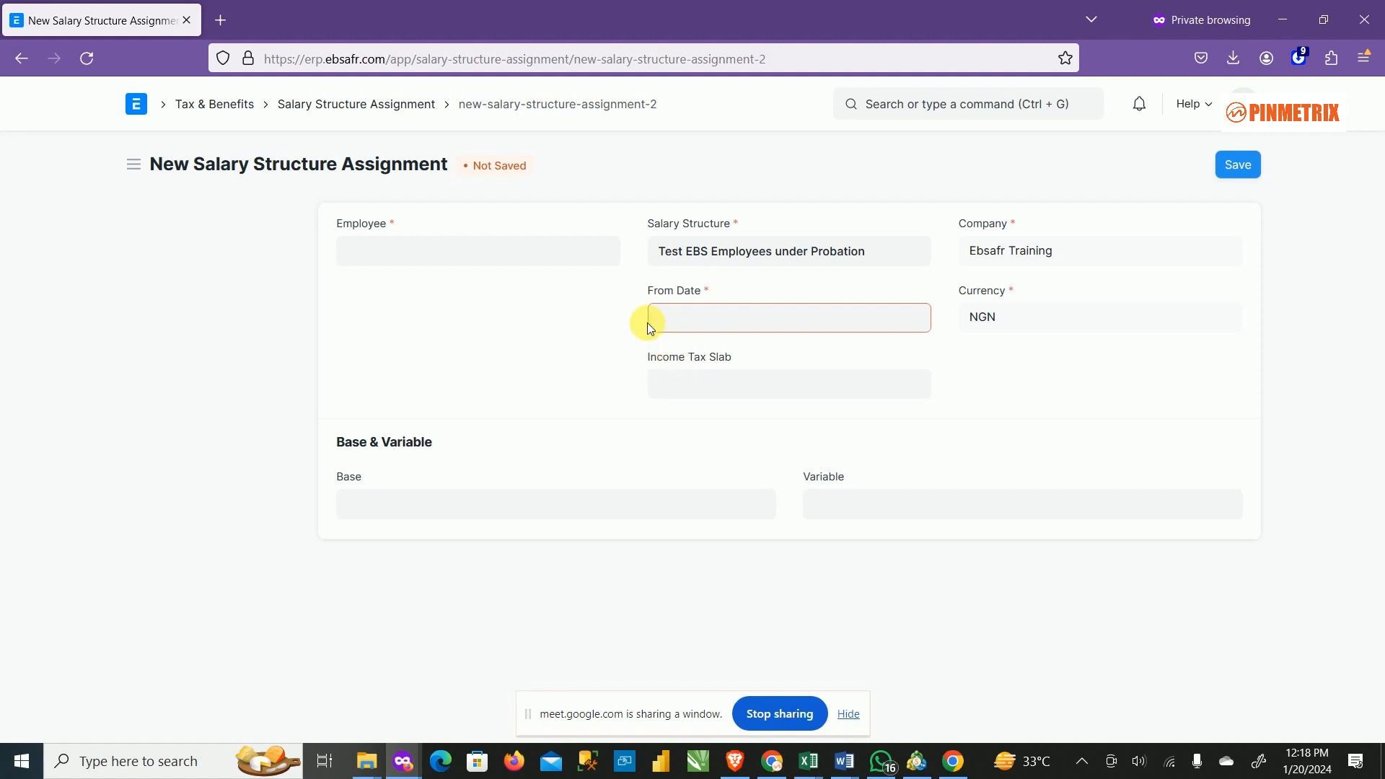
click(722, 333)
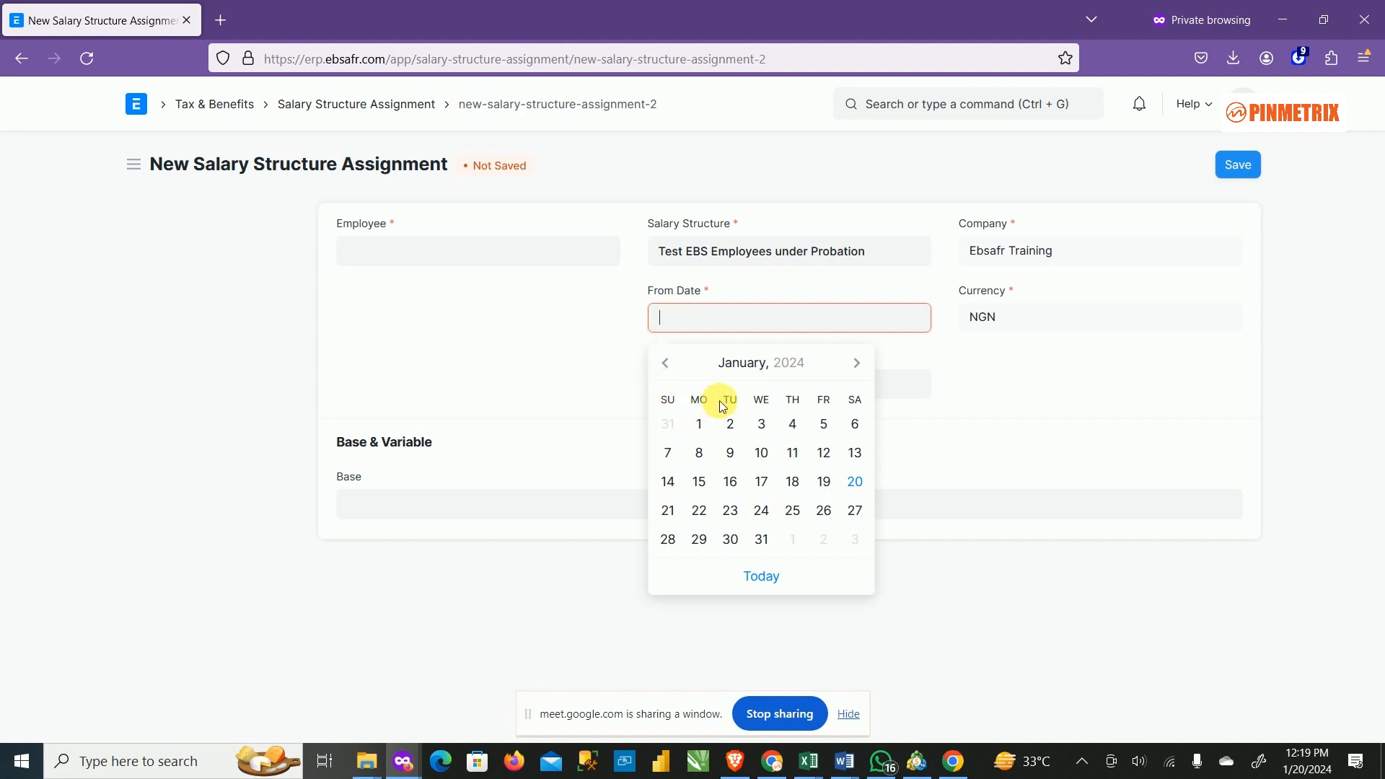
click(590, 354)
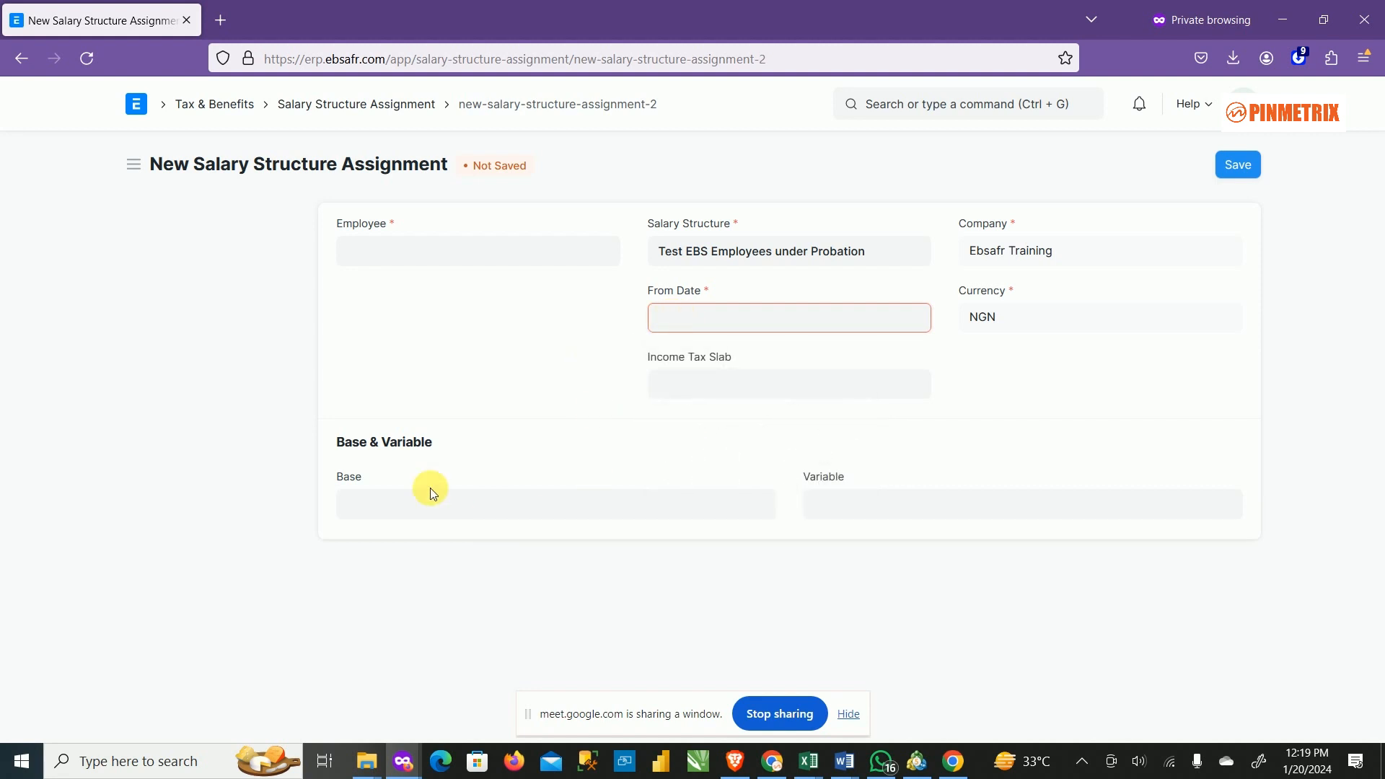
click(431, 512)
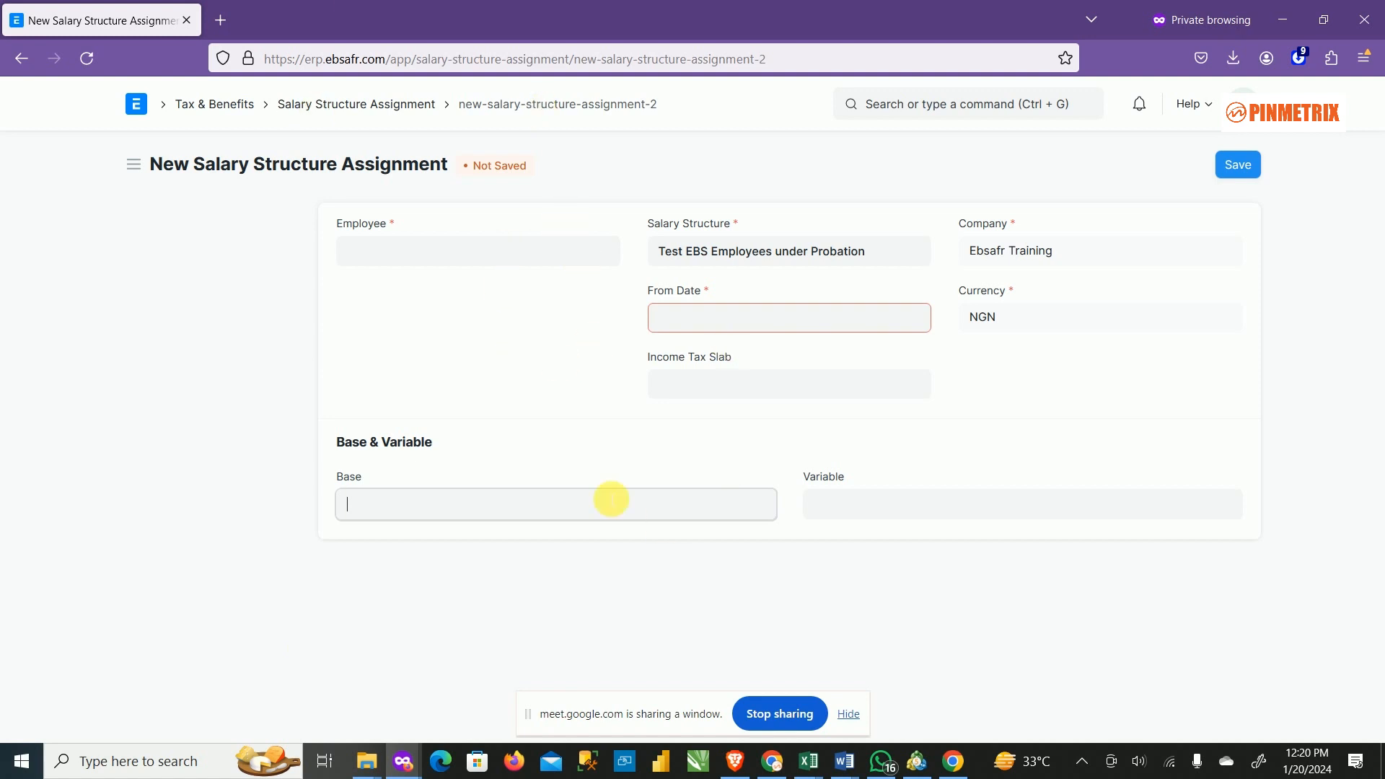
Step: Leave the unsaved assignment and go through the Tax & Benefits workspace to the Salary Payout workspace
click(424, 109)
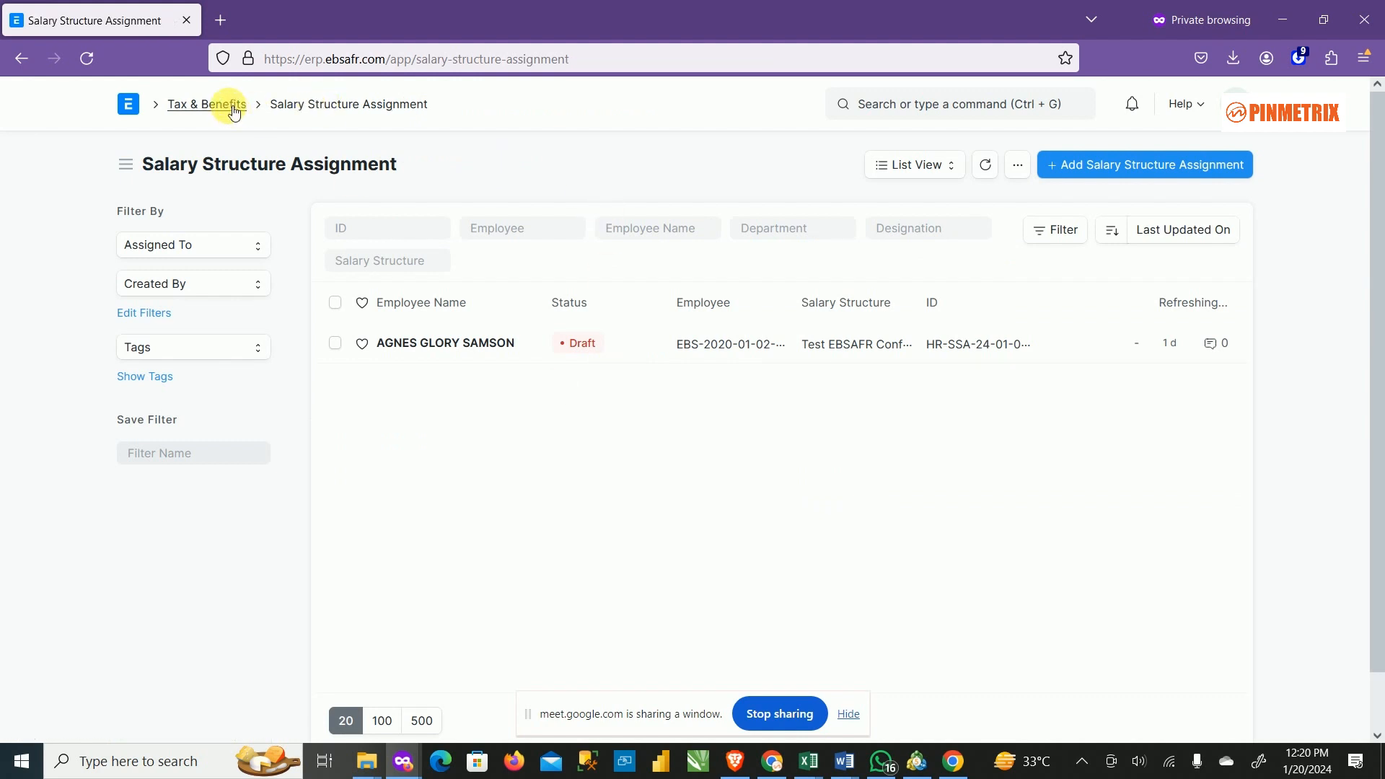
click(262, 110)
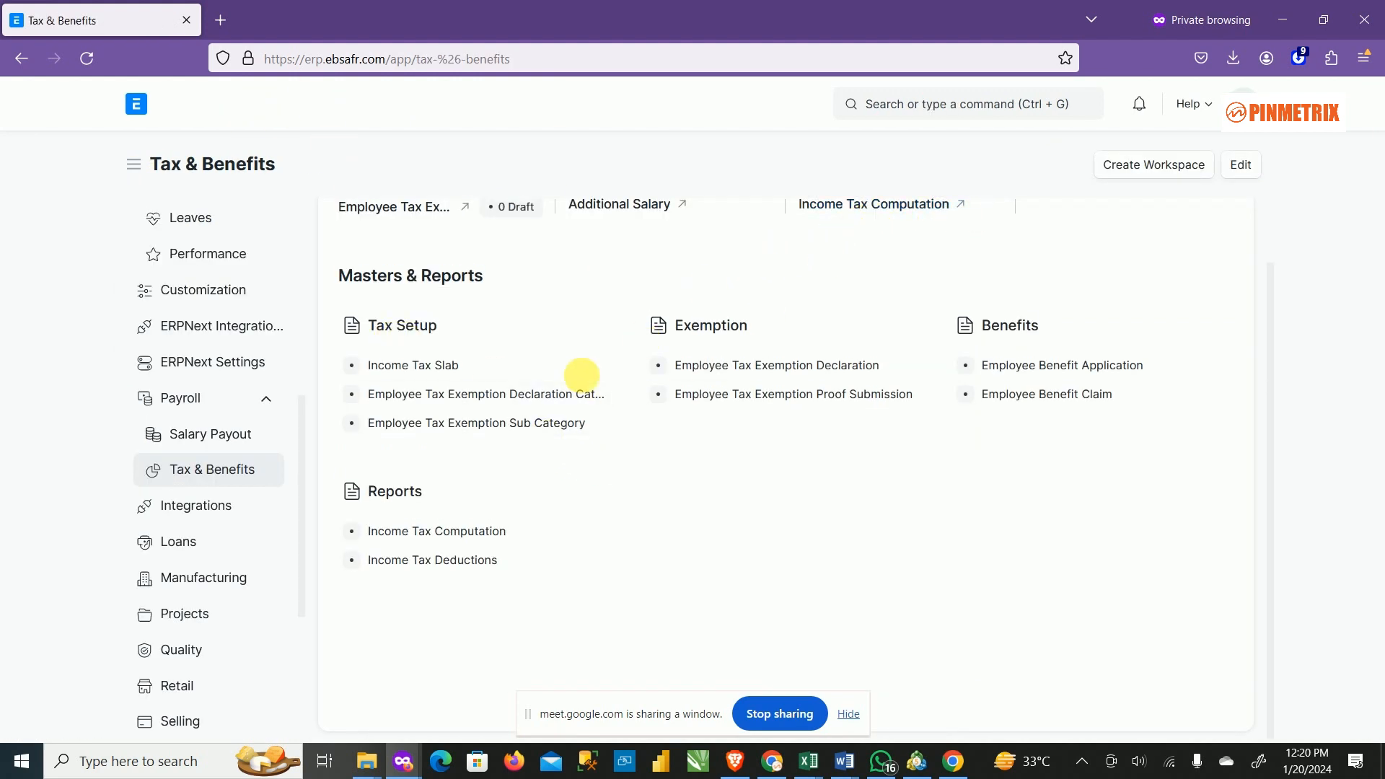
scroll(285, 491, down, 3)
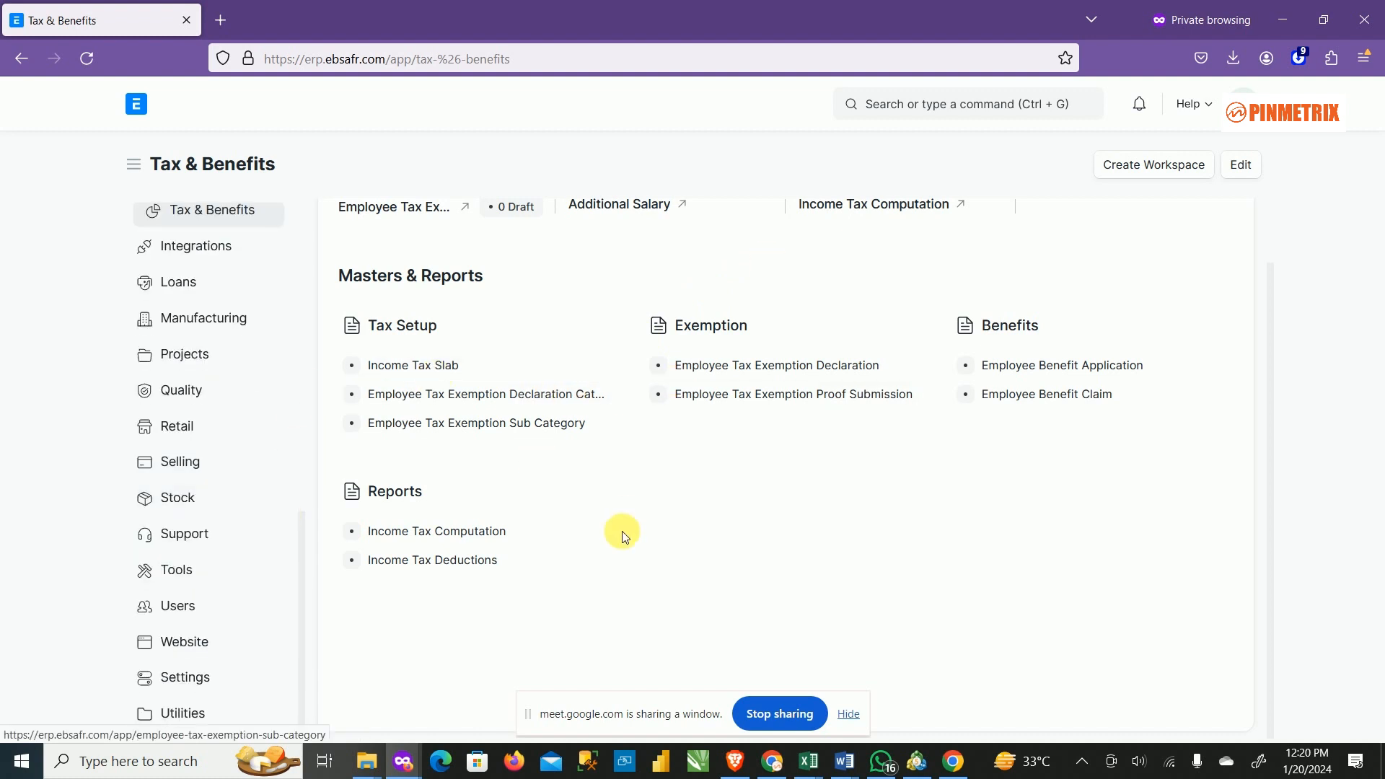
scroll(697, 459, up, 1)
scroll(642, 498, down, 1)
scroll(210, 224, up, 3)
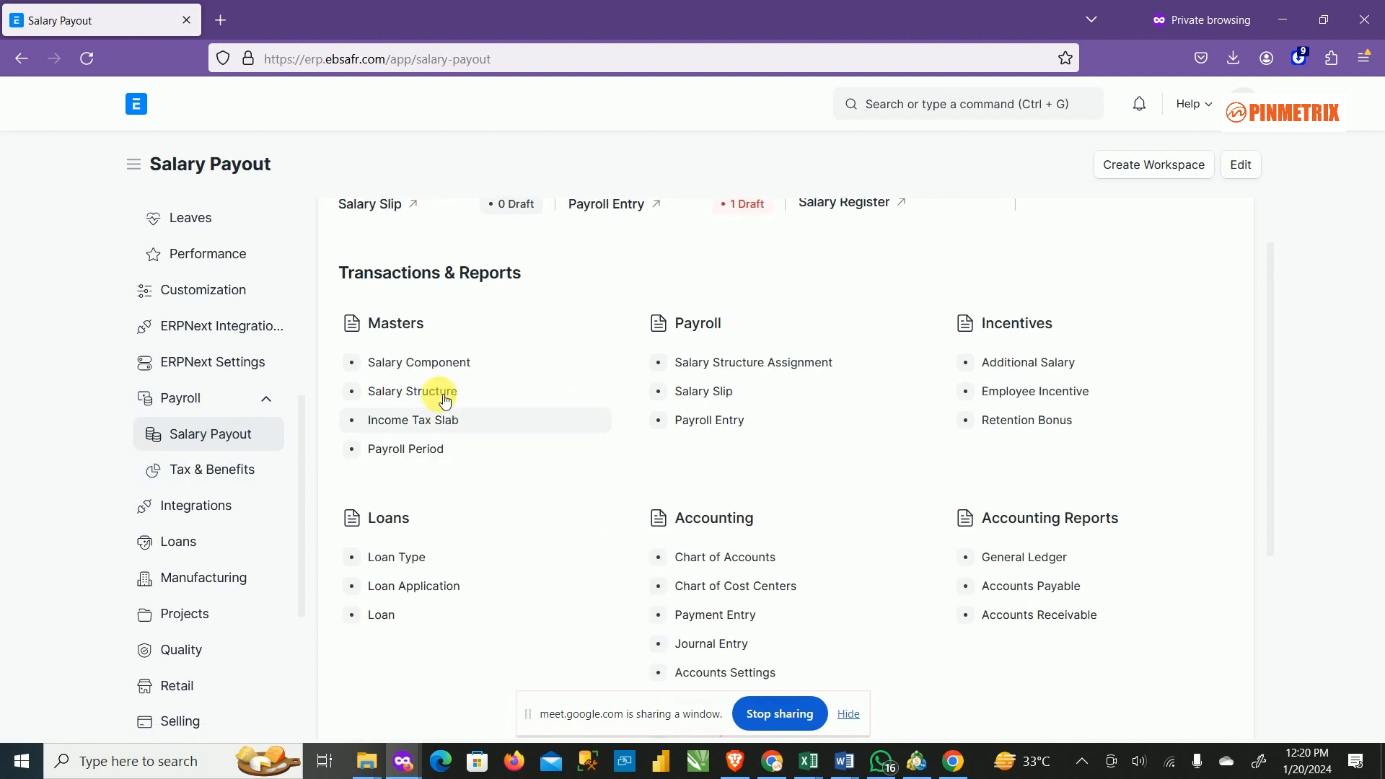
Step: Check the Salary Structure list, and start a new salary structure assignment for the first listed employee
click(445, 391)
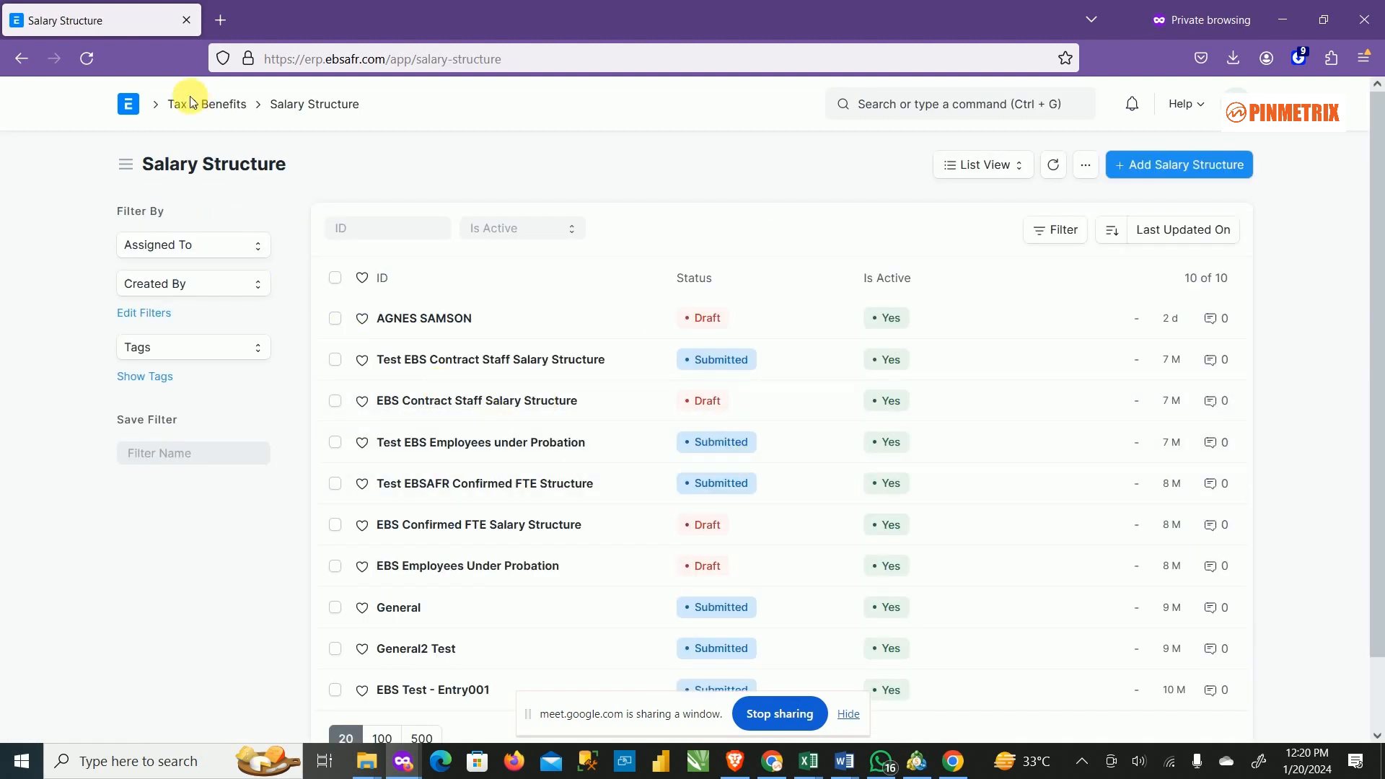
click(22, 57)
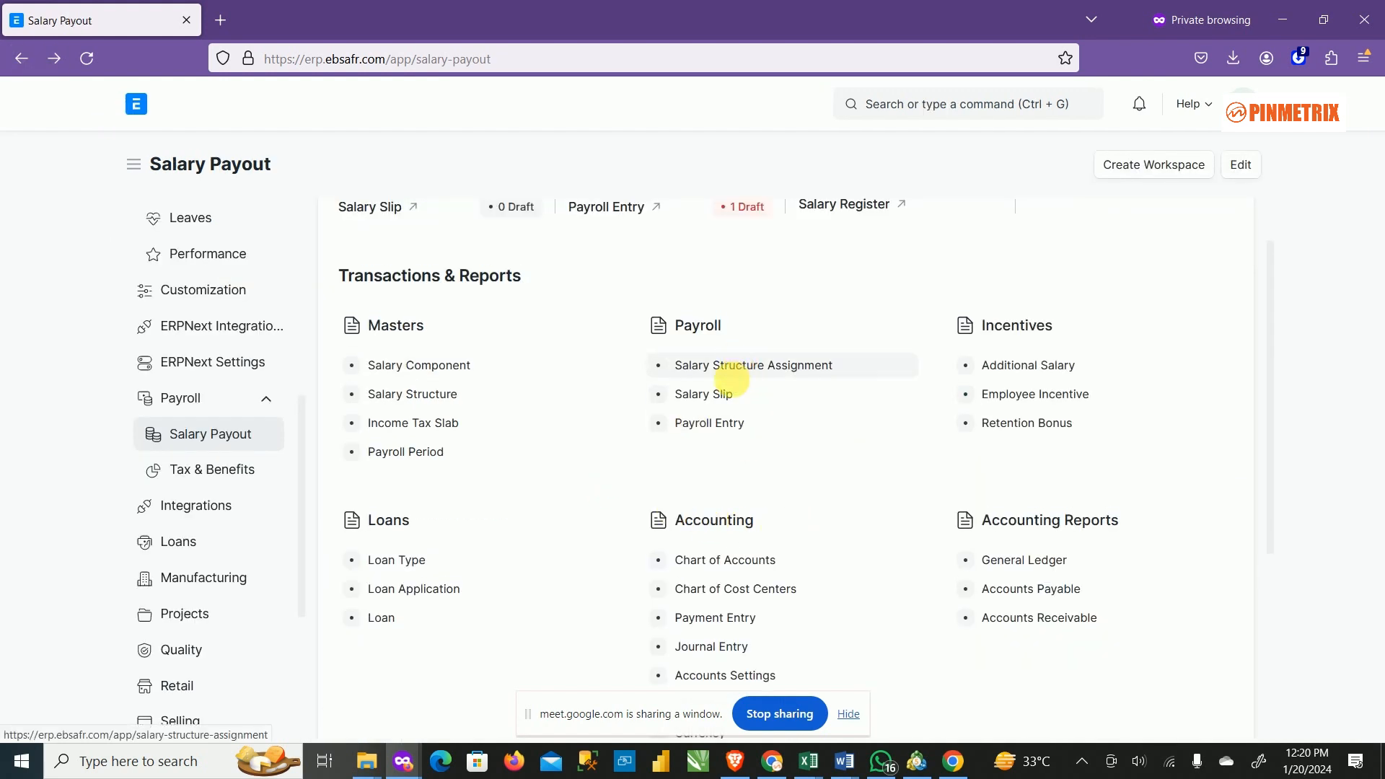
click(732, 366)
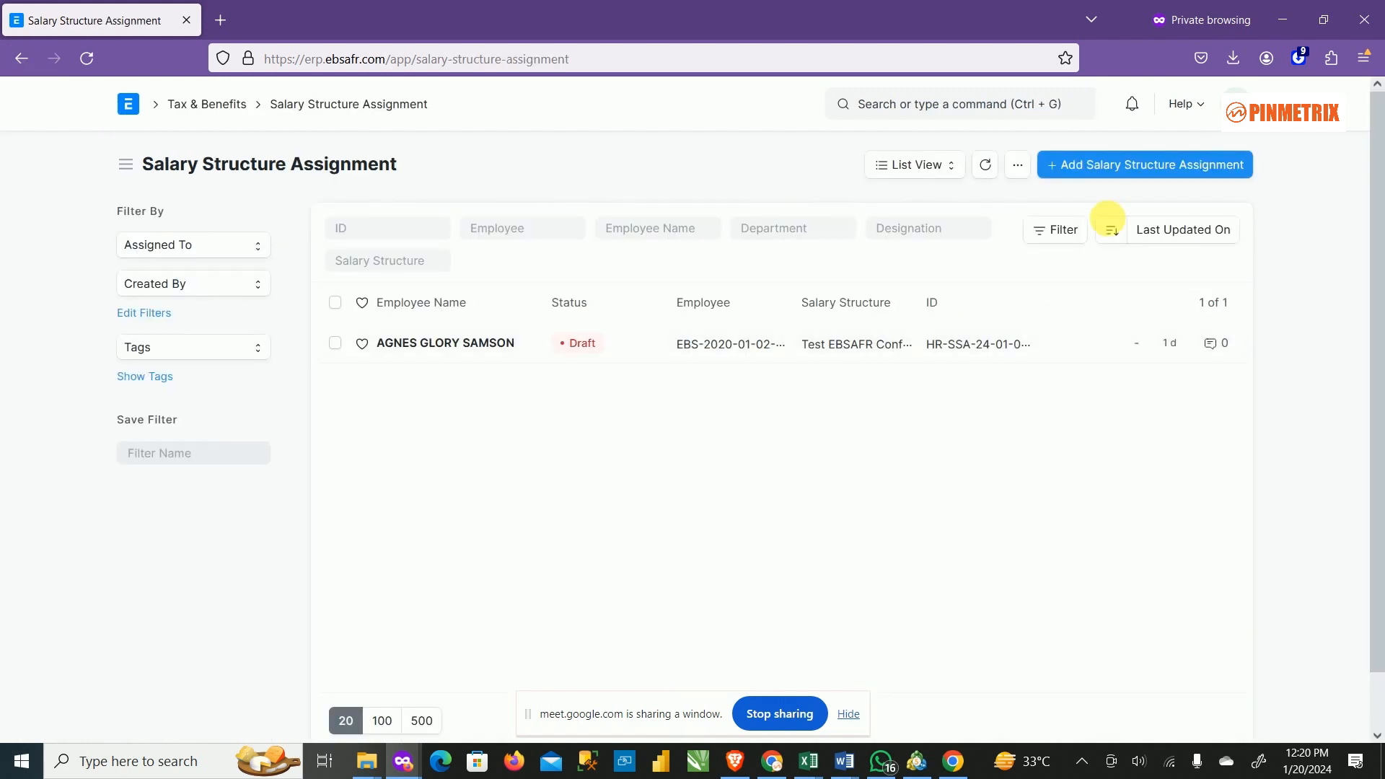
click(1136, 173)
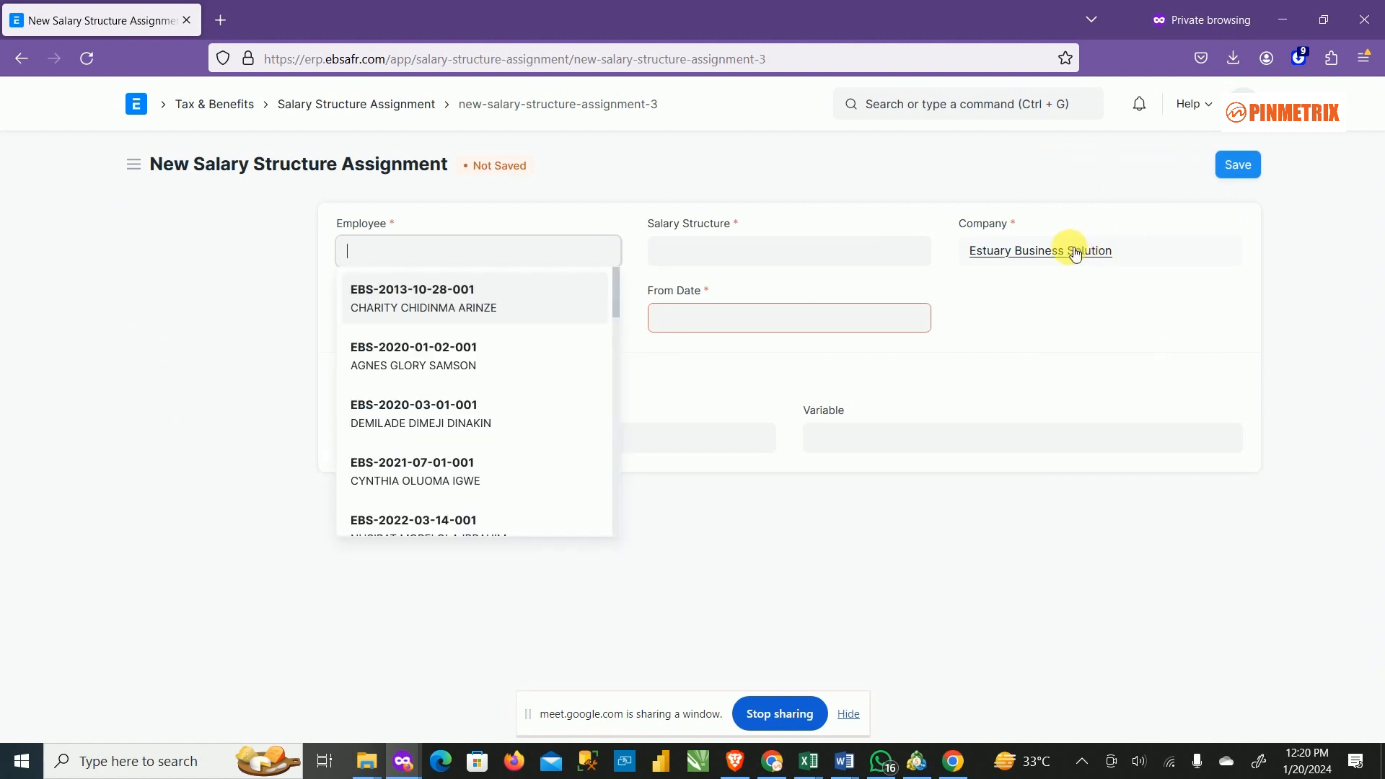
click(750, 257)
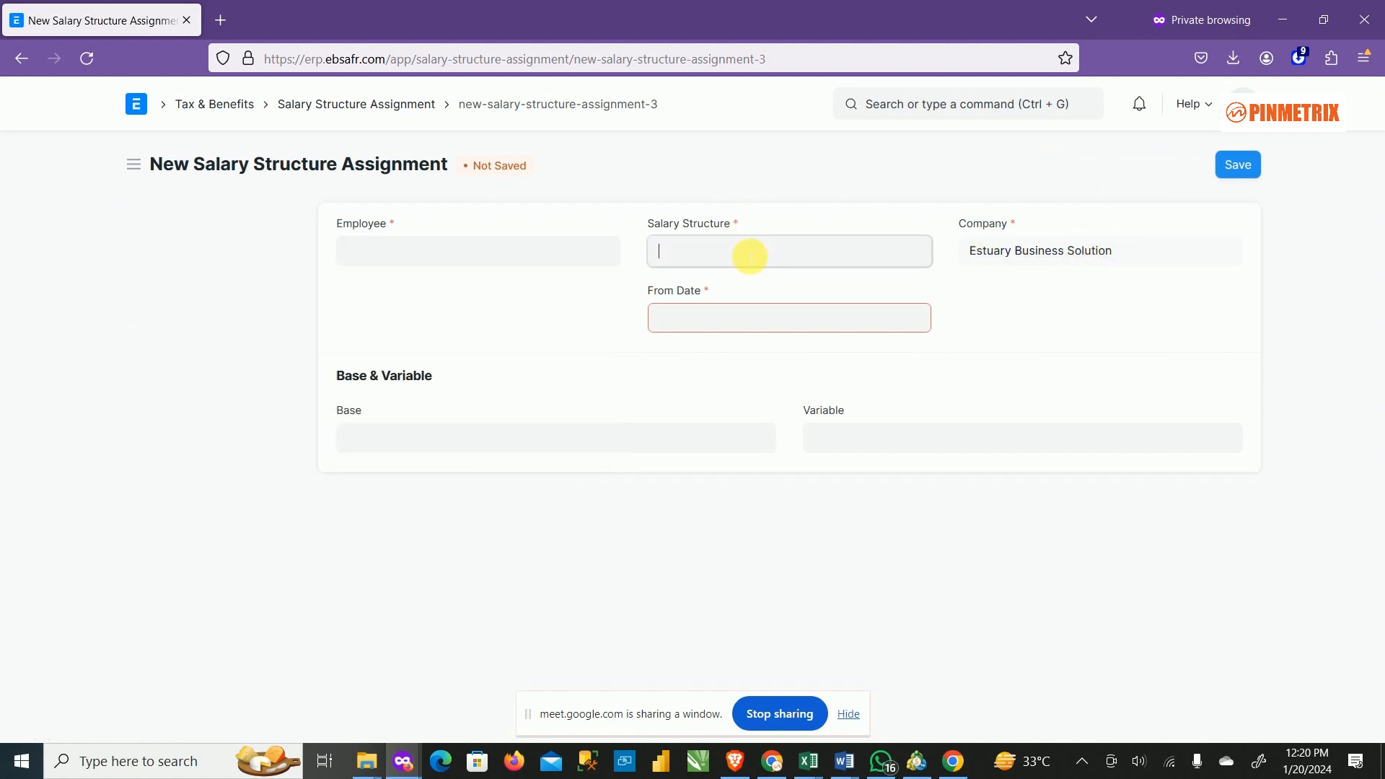
click(510, 257)
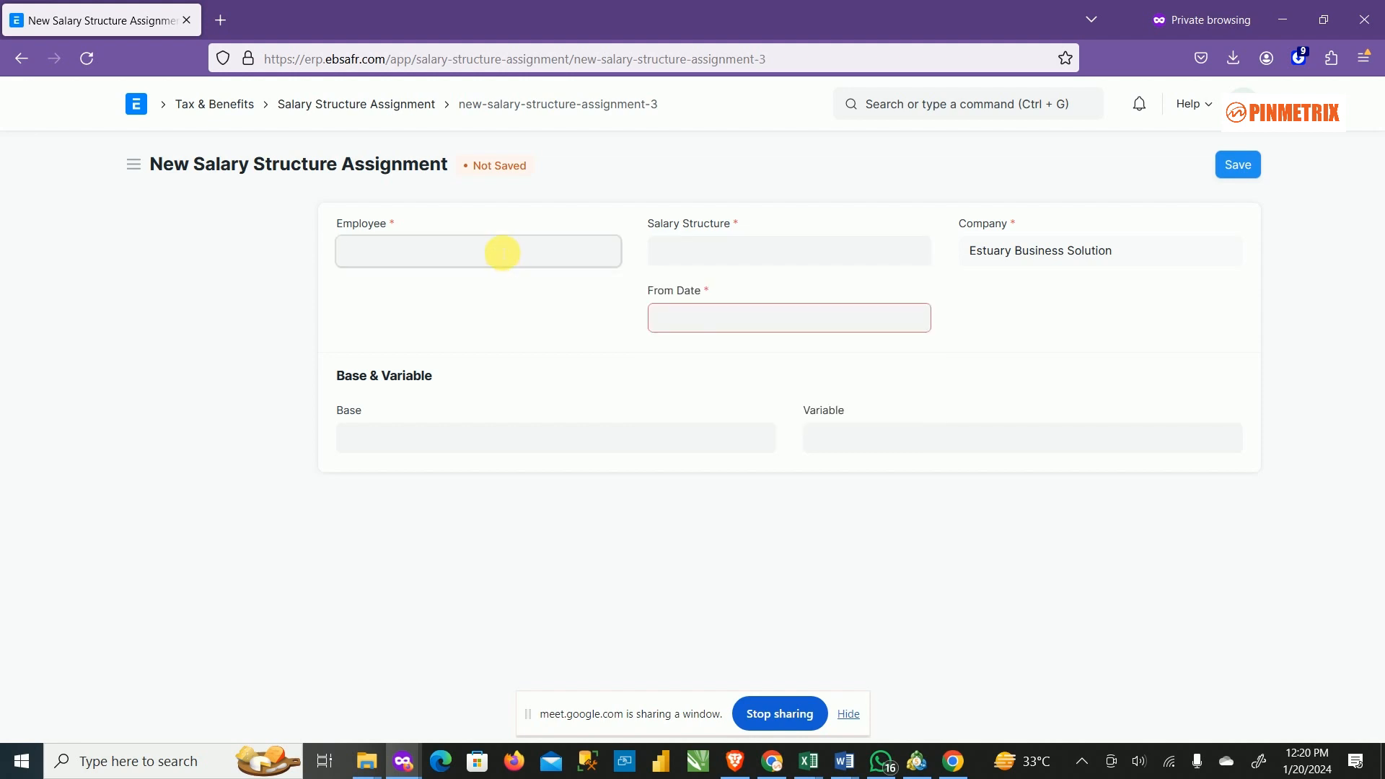
click(490, 311)
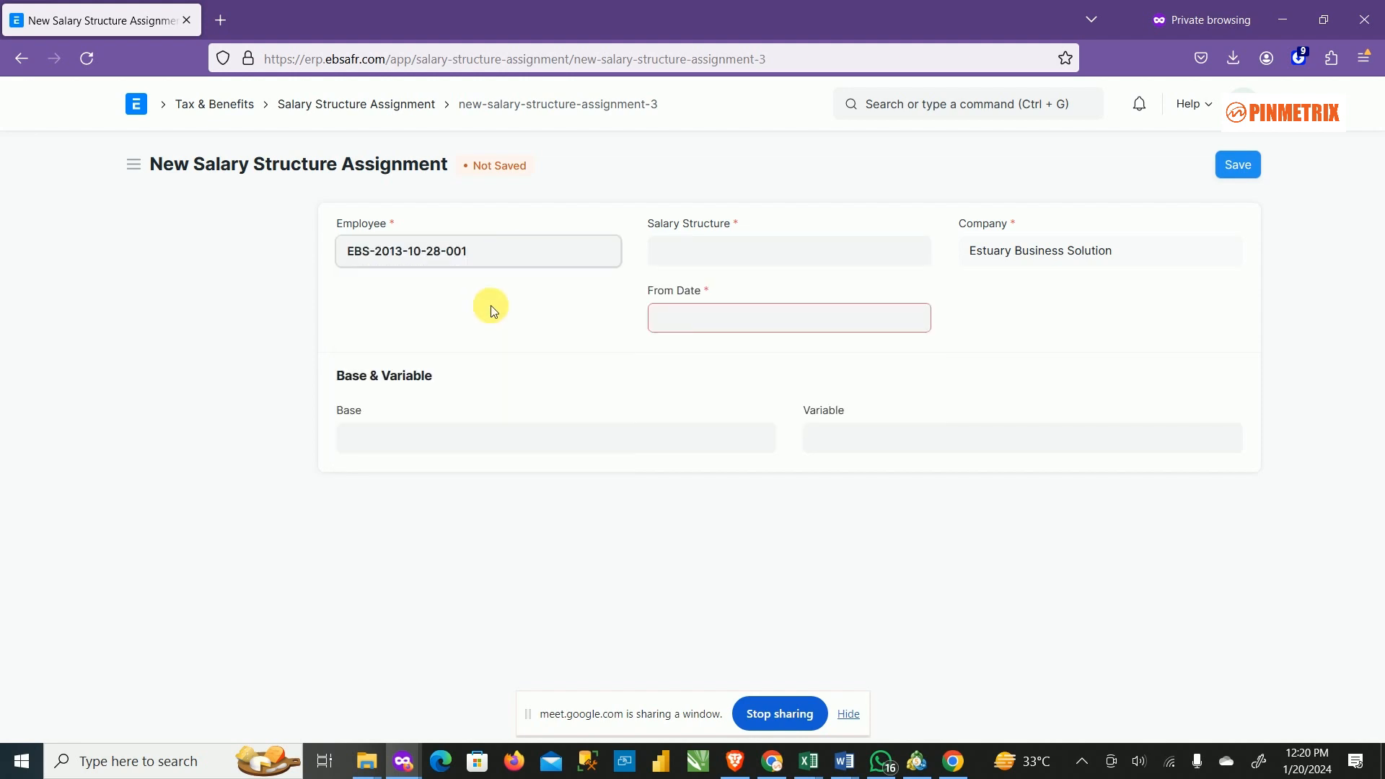
Step: Check which salary structures the unsaved assignment offers under the Estuary Business Solution company
click(723, 262)
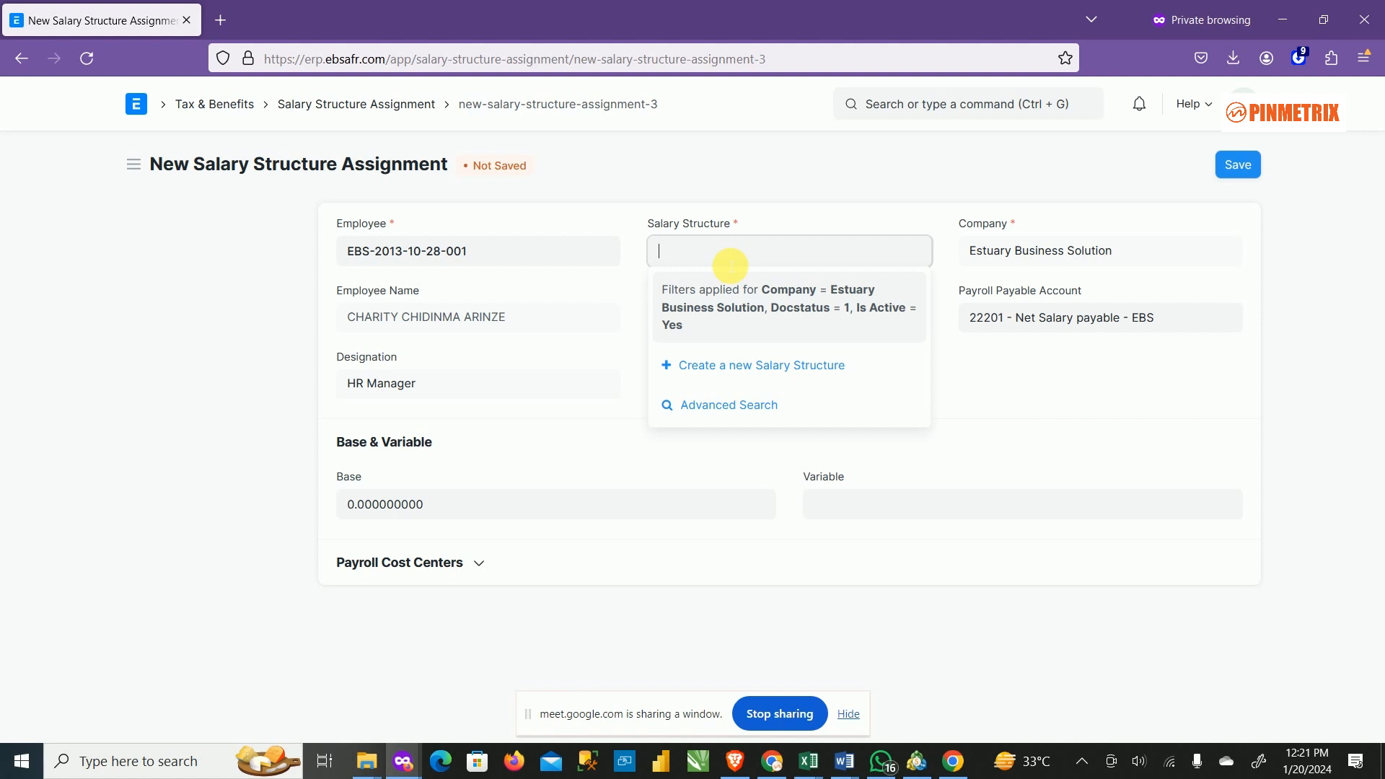
click(675, 175)
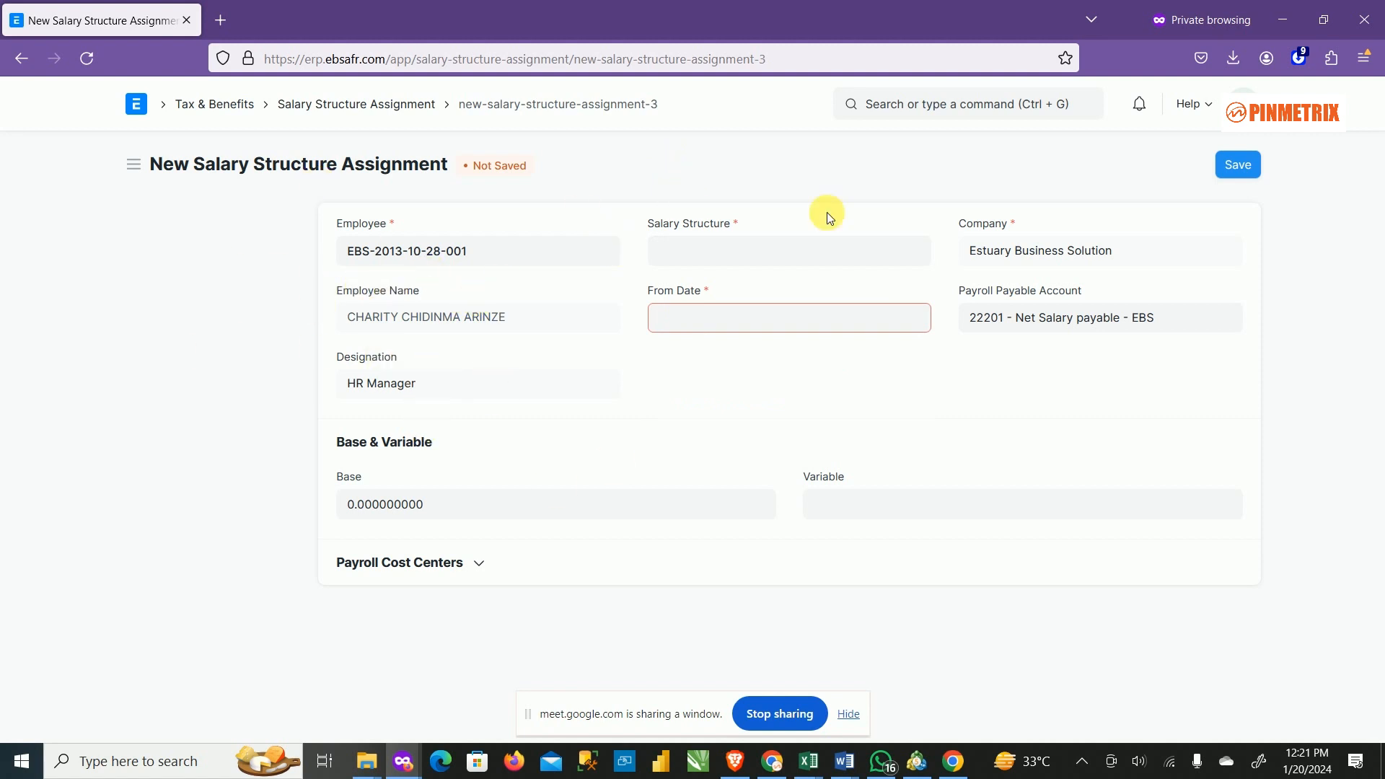
click(824, 253)
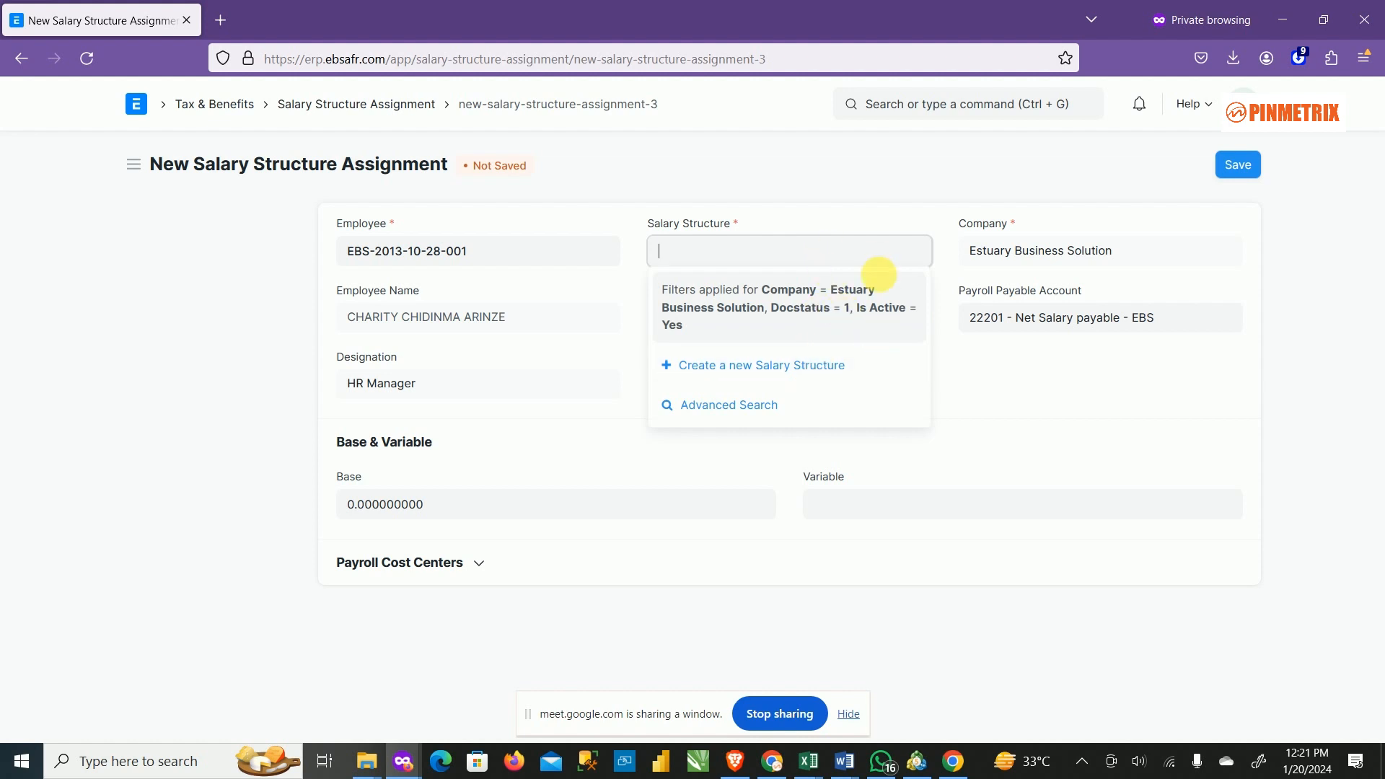
click(1194, 271)
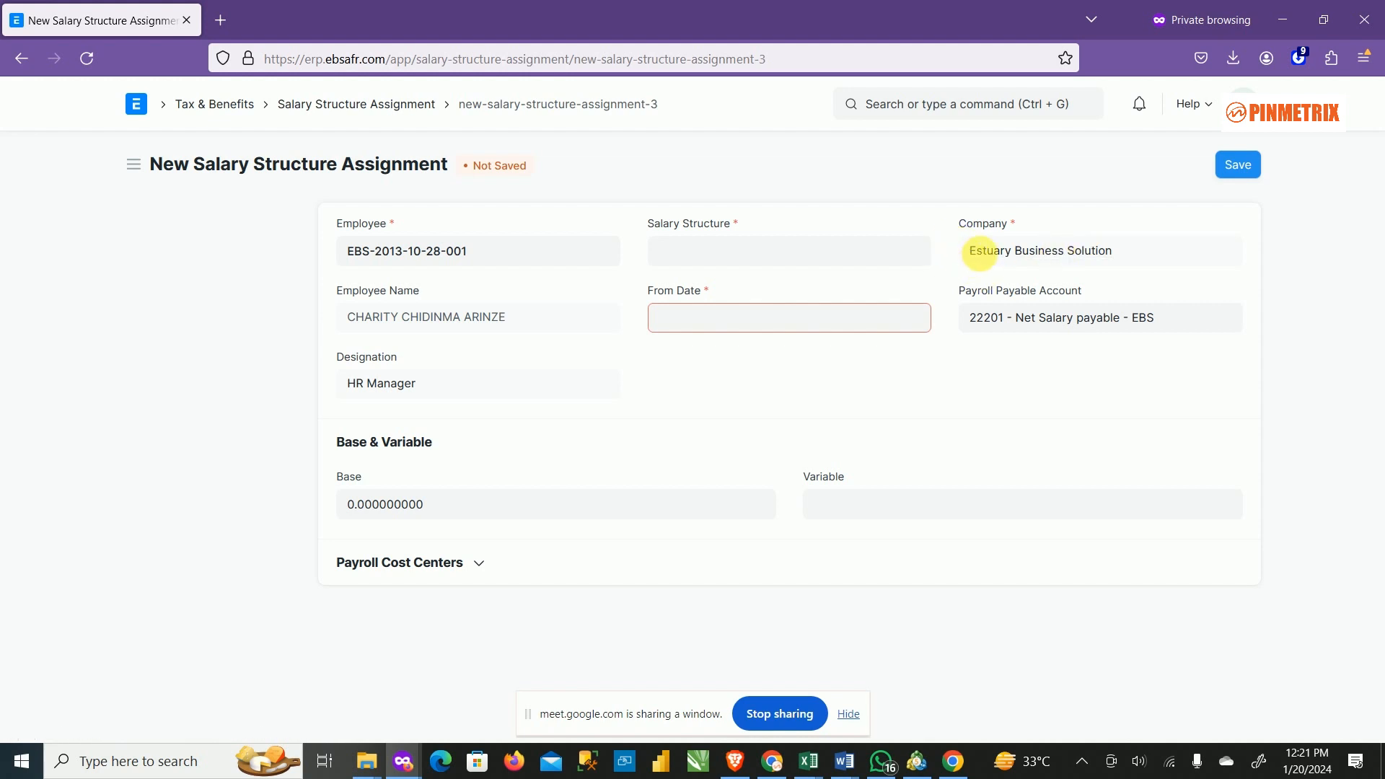
click(810, 265)
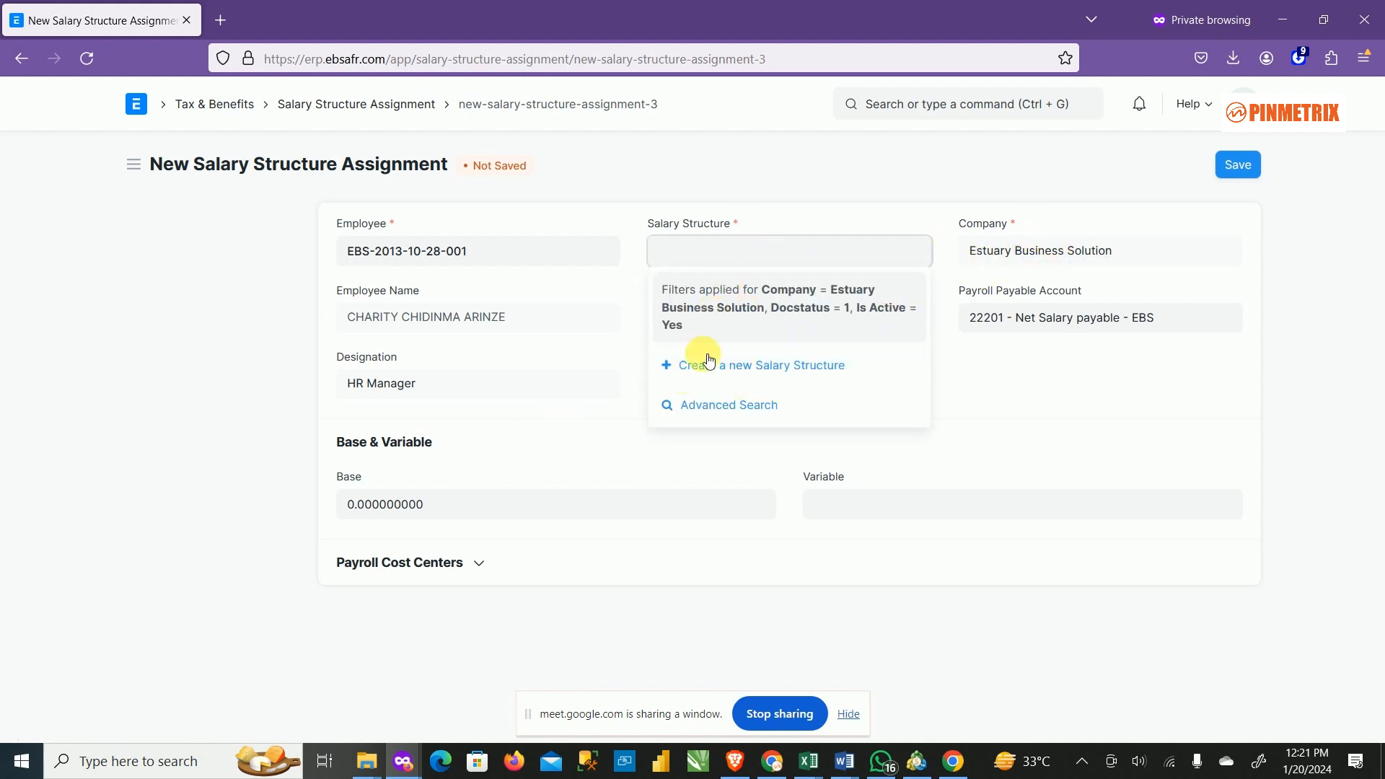
click(1152, 241)
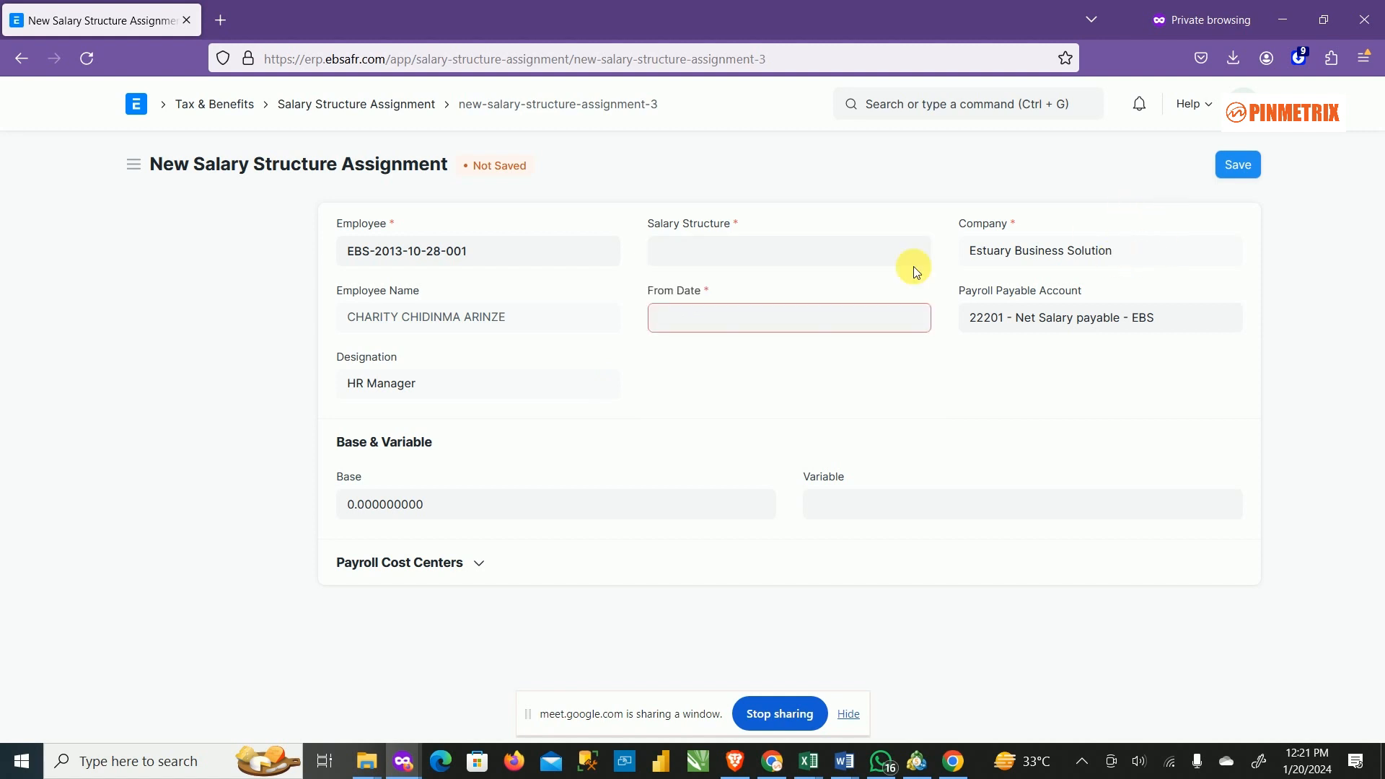
Step: Leave the unsaved assignment, return to the Salary Payout workspace and look over its links
click(381, 106)
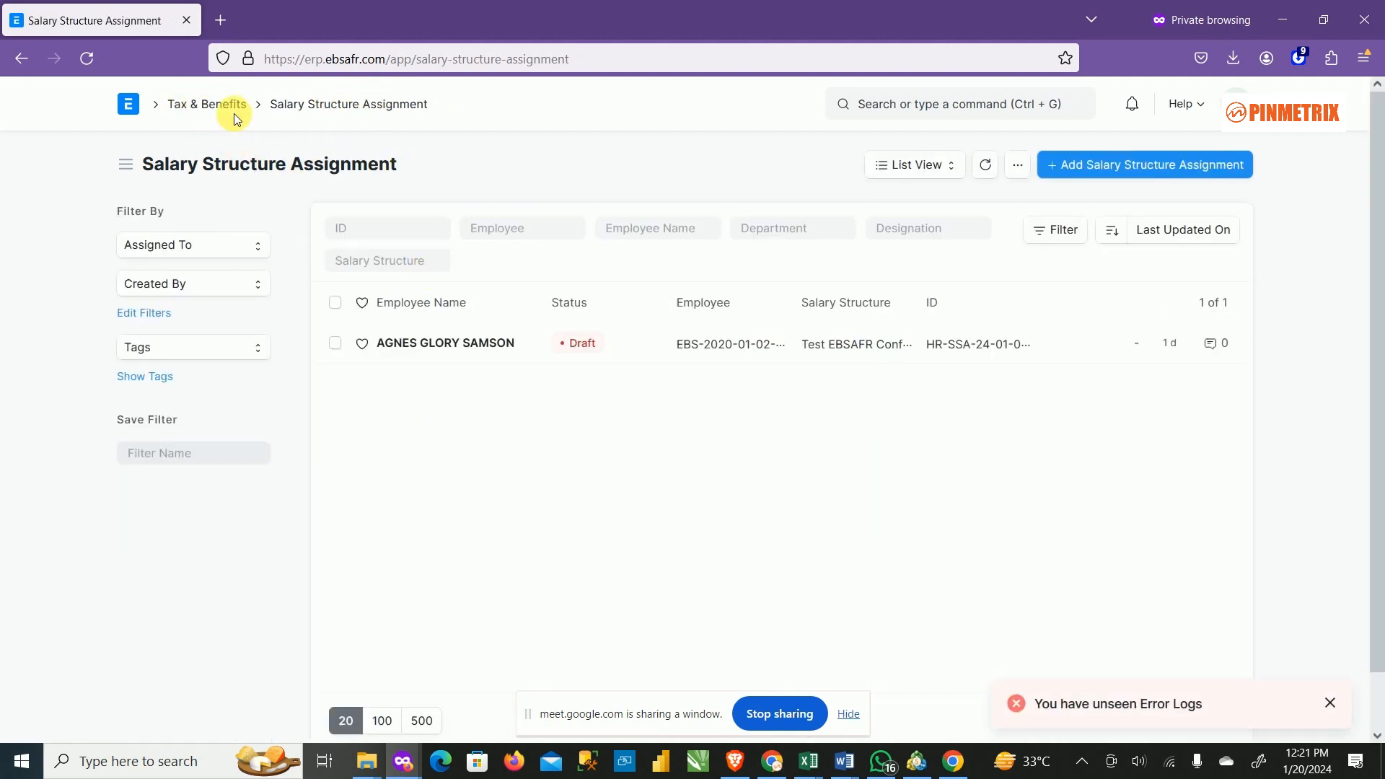
click(236, 116)
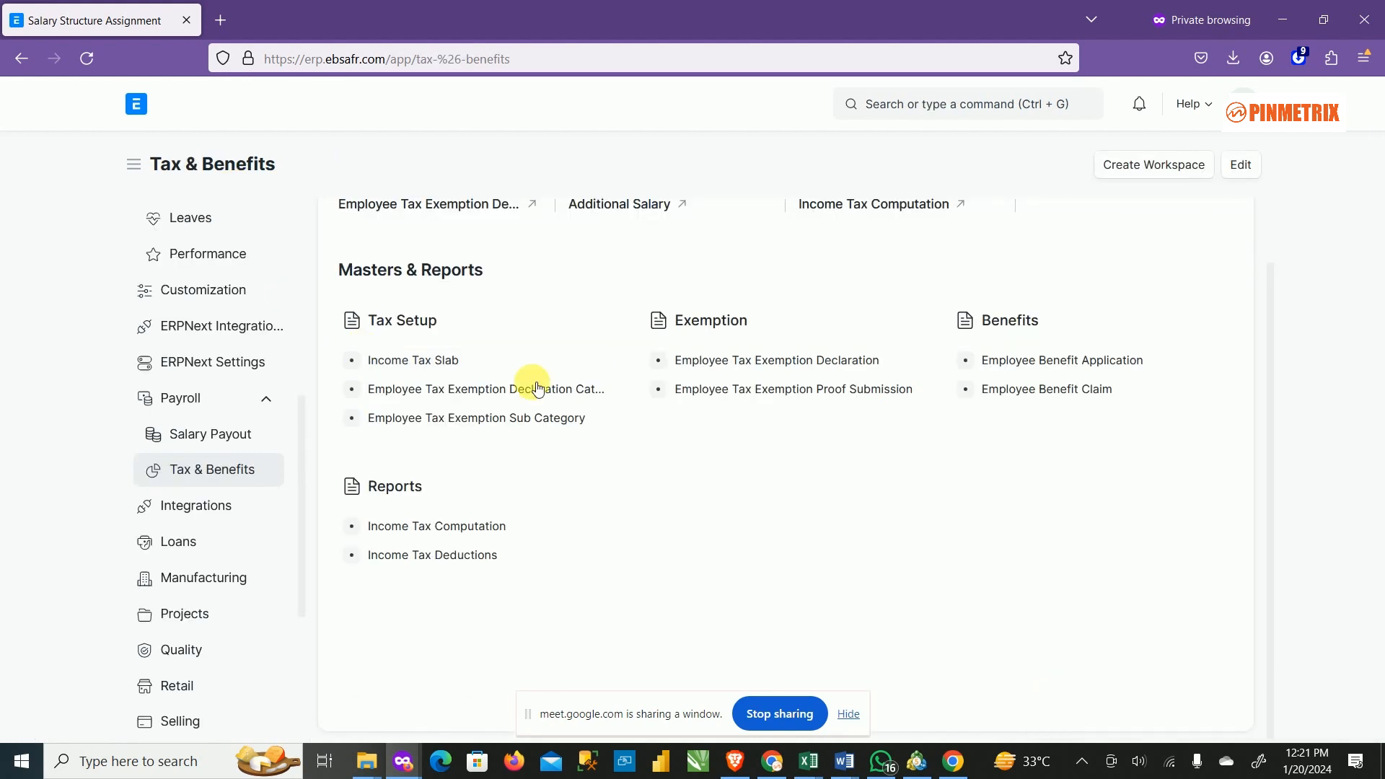
click(262, 437)
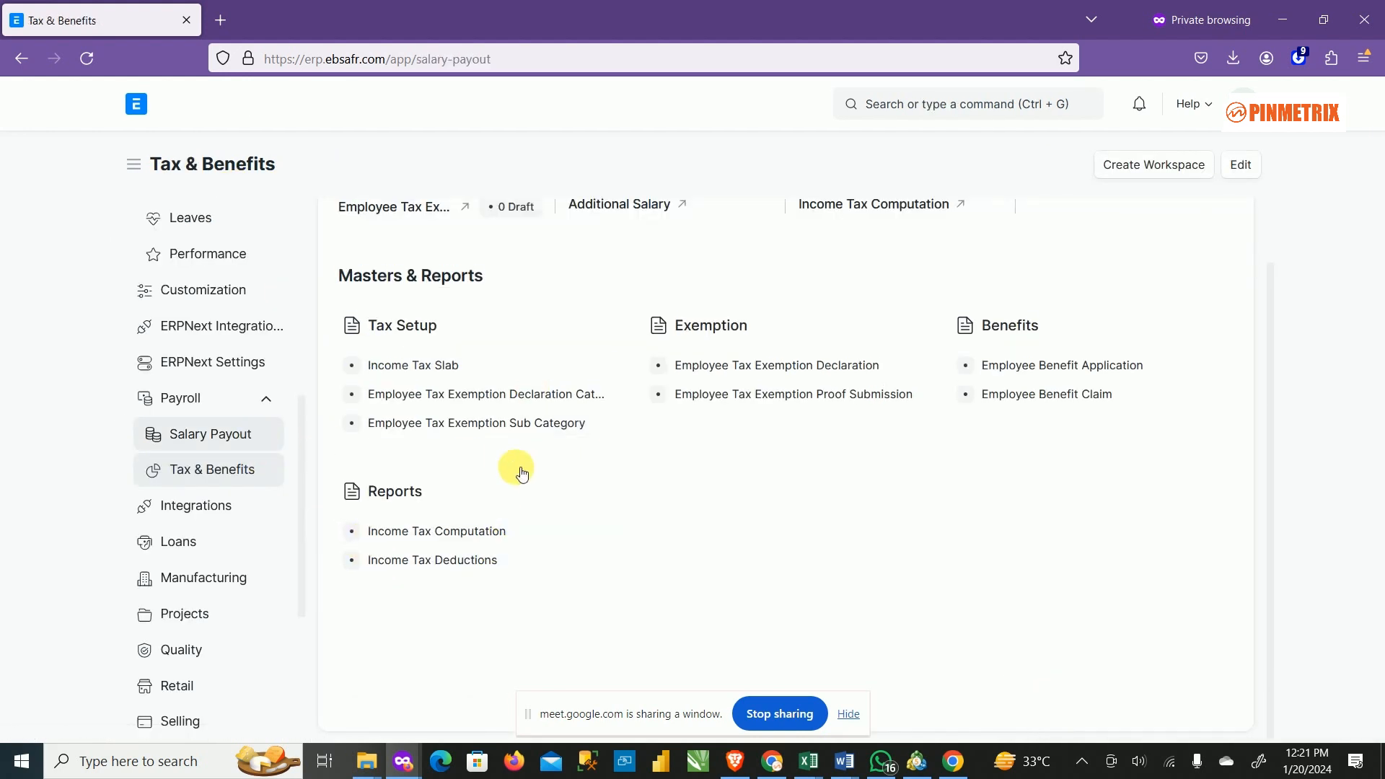
scroll(778, 443, down, 4)
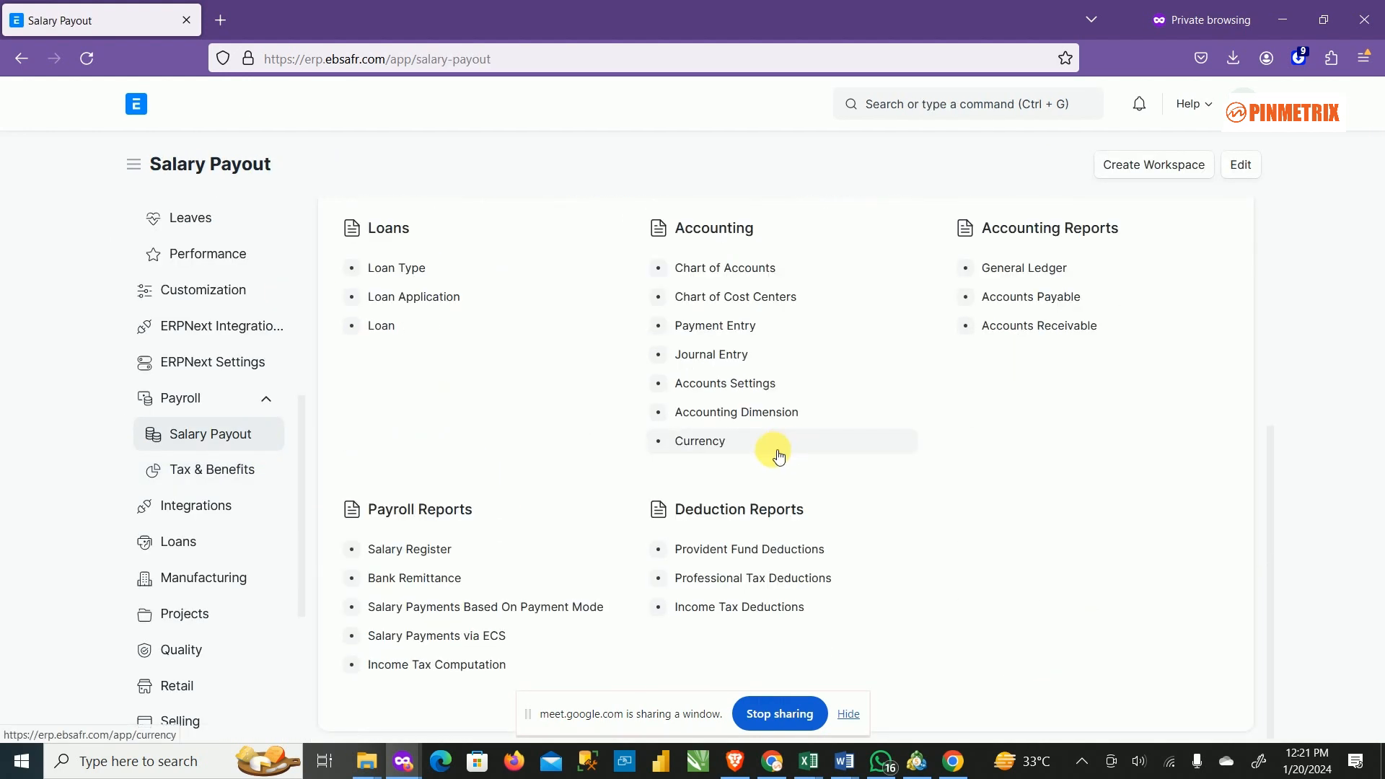
scroll(772, 433, up, 4)
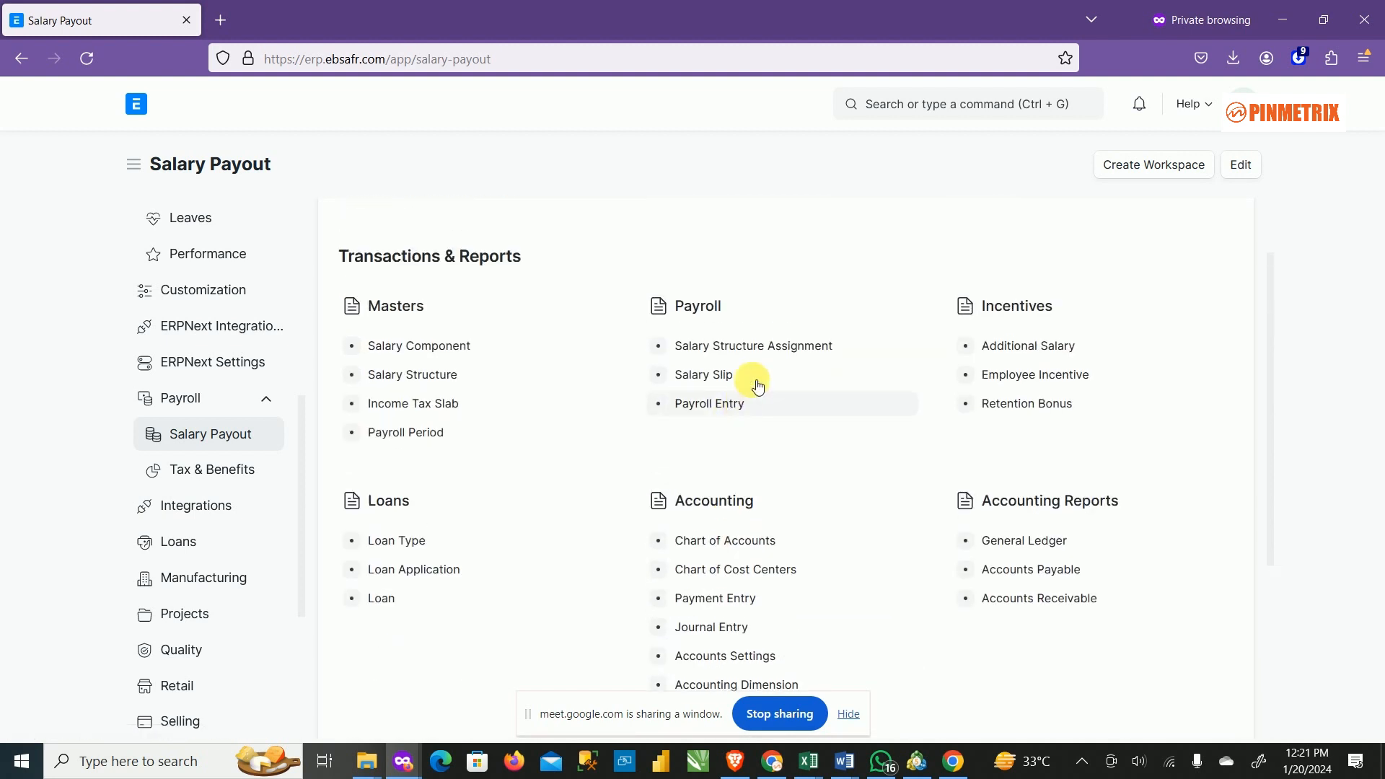
Step: View the Test EBS Contract Staff Salary Structure and its new assignment form, and return to the Salary Payout workspace without assigning
click(433, 375)
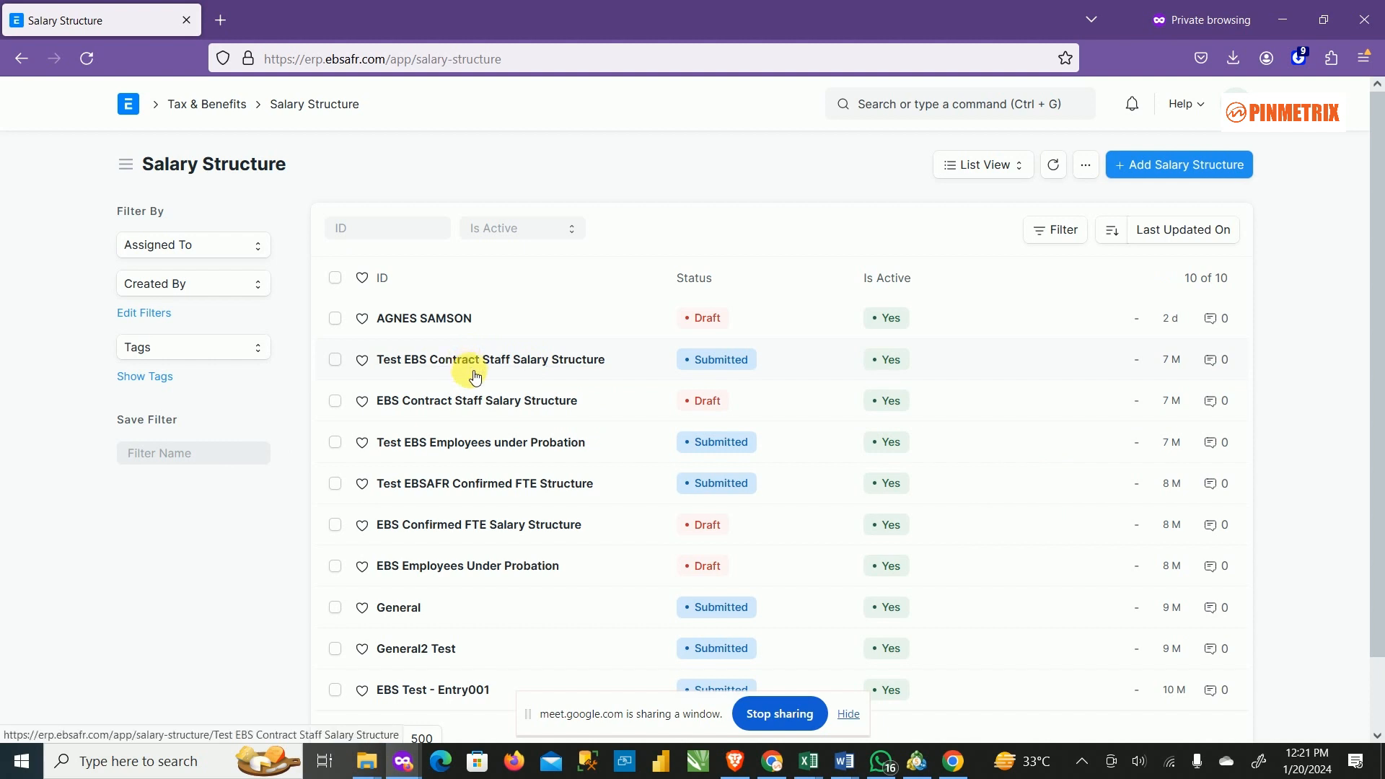
click(484, 364)
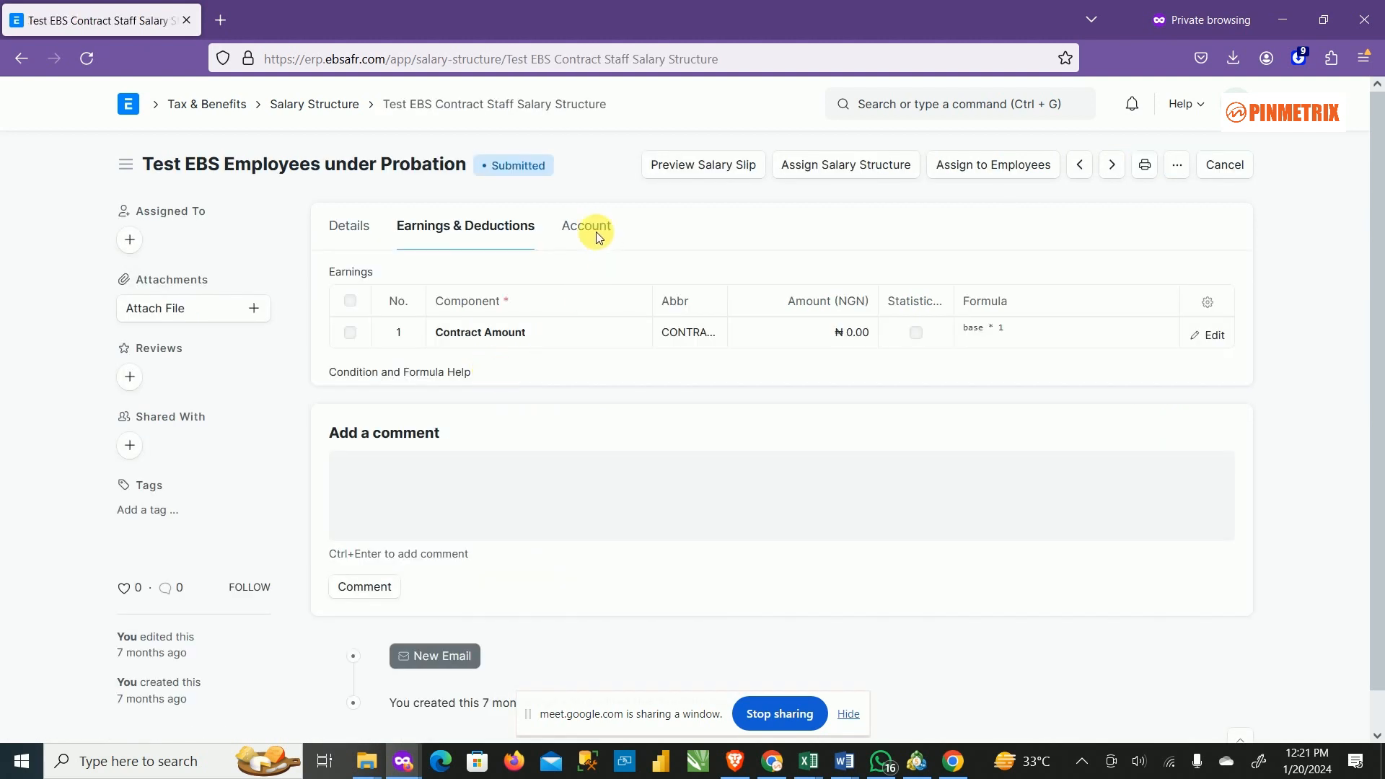
click(898, 169)
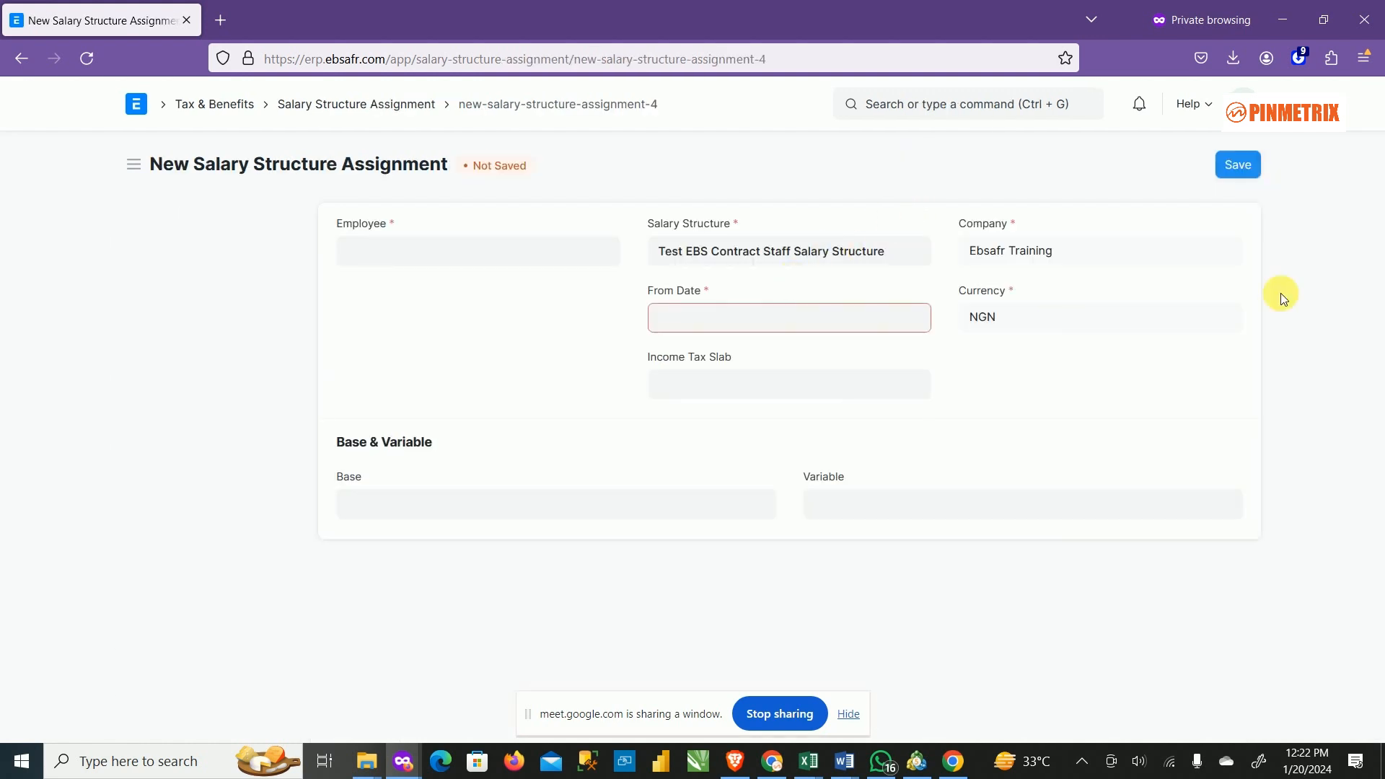
click(30, 57)
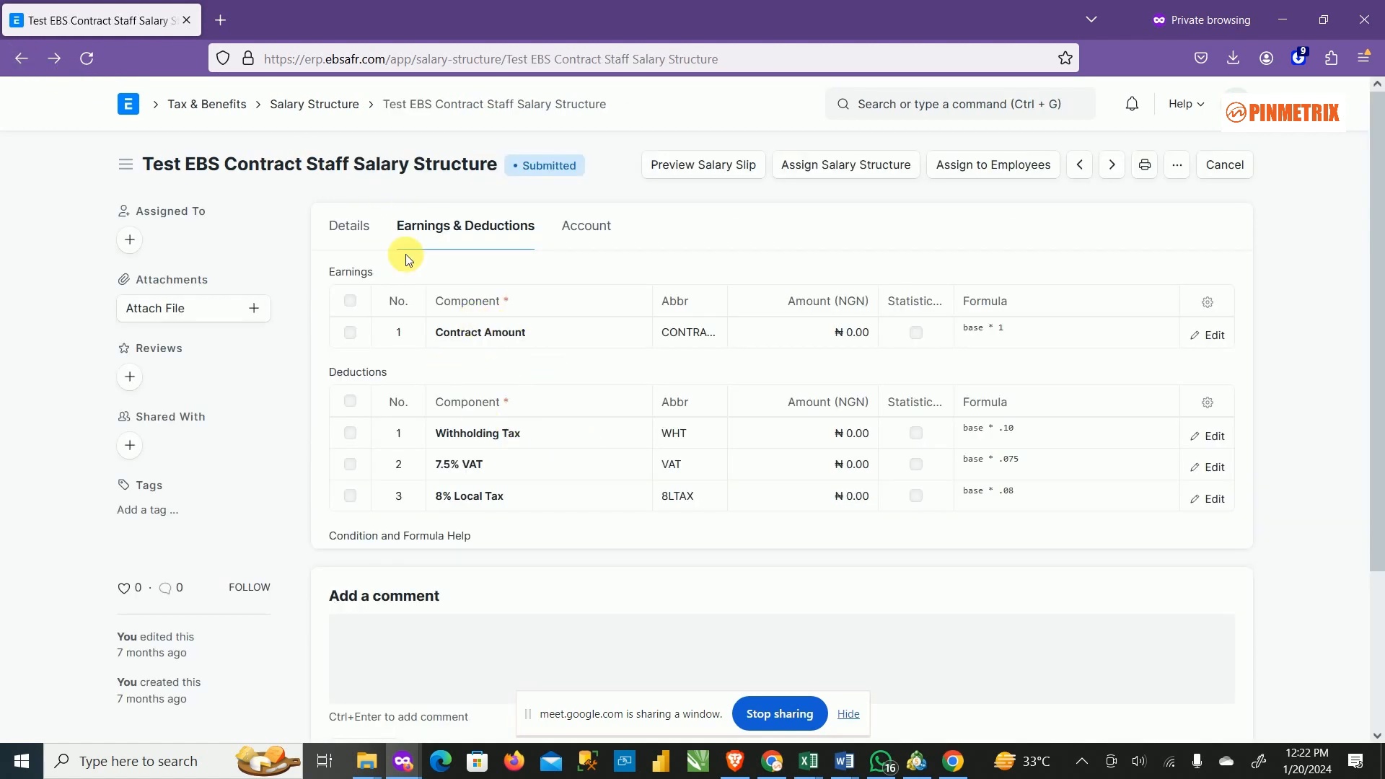
click(29, 67)
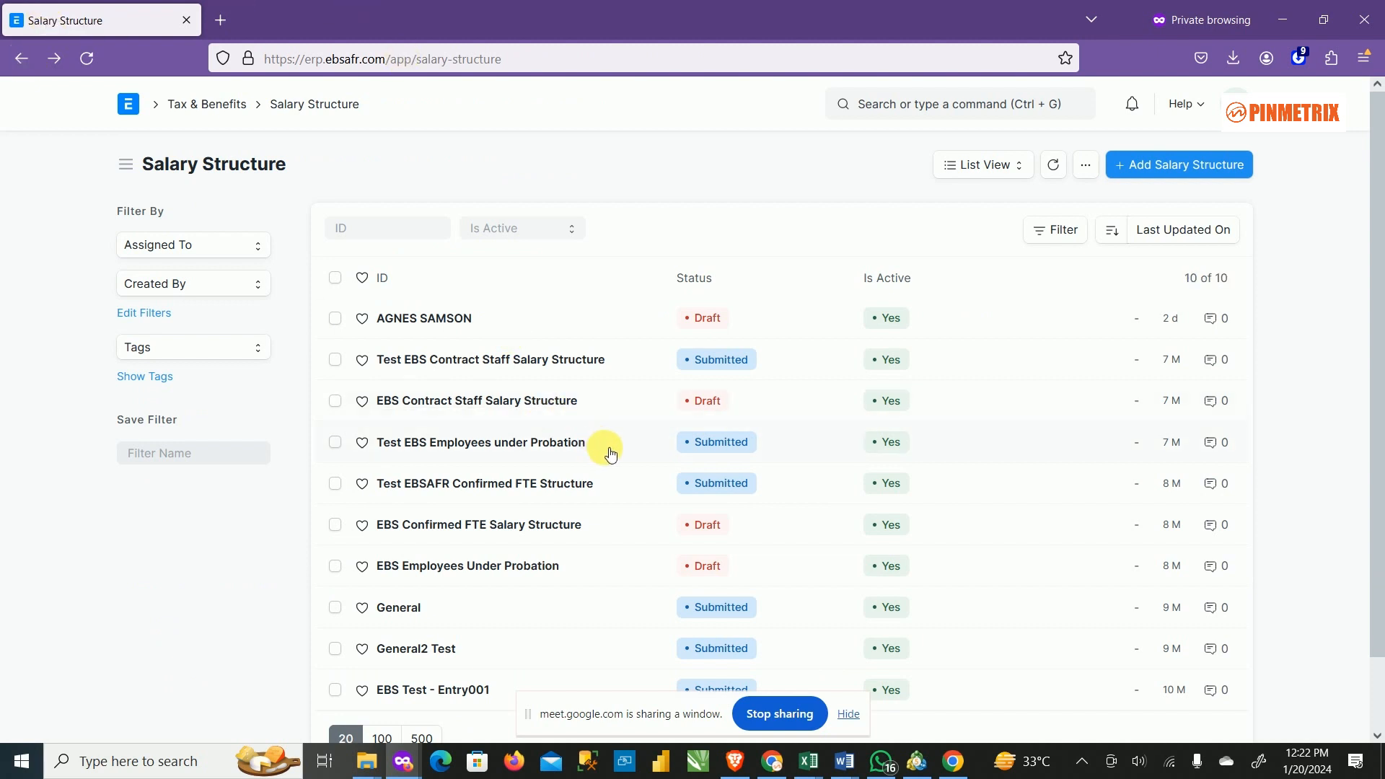
click(20, 59)
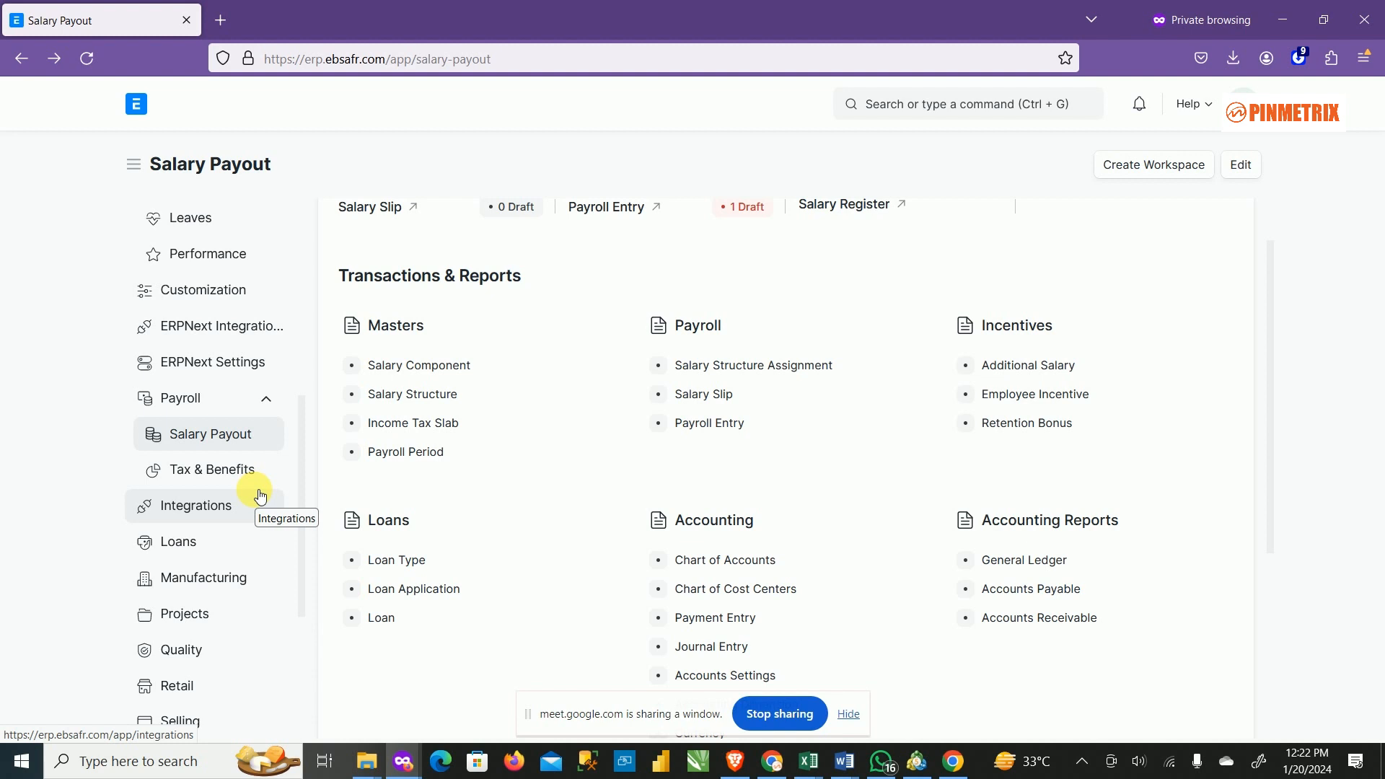
Step: Look over the workspace list and the Salary Payout links, including the Salary Slip list, and return to Salary Payout
scroll(402, 572, down, 2)
scroll(260, 532, down, 4)
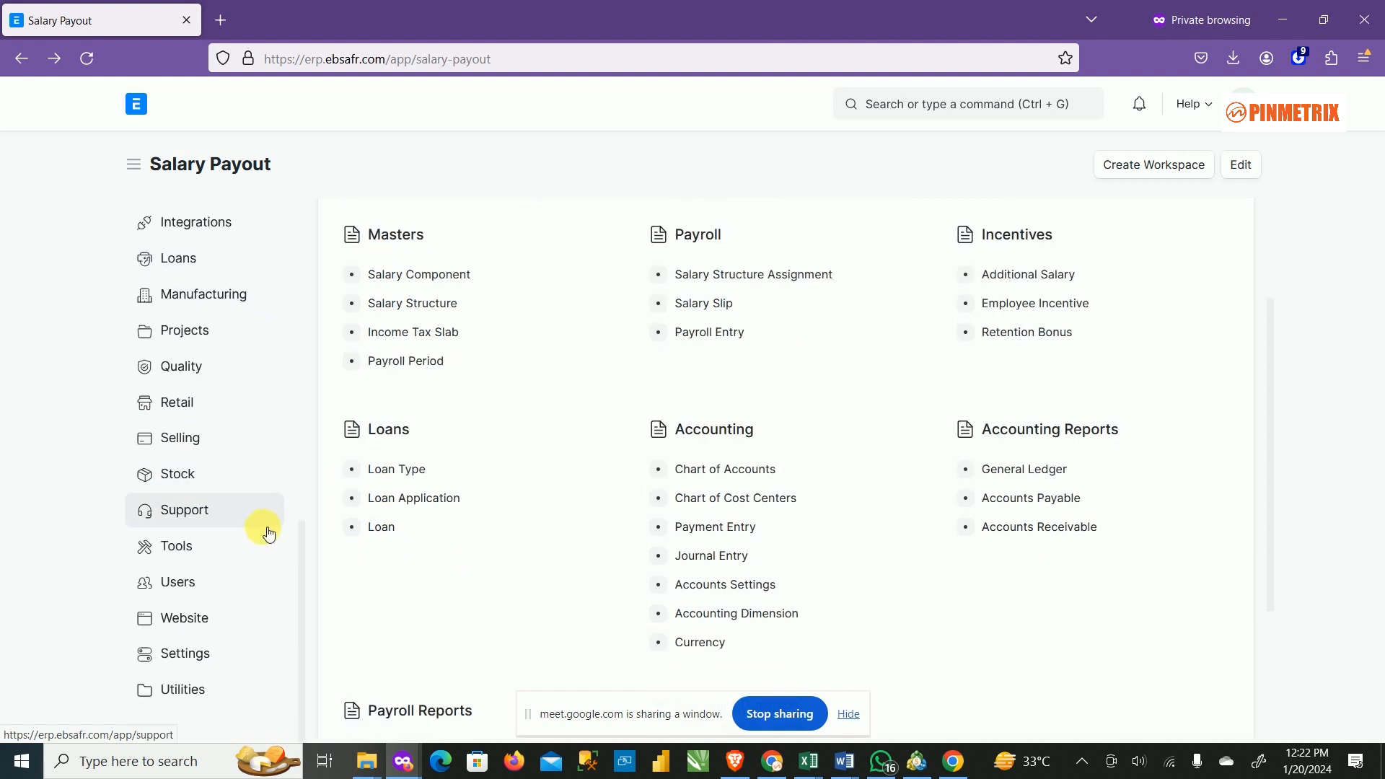
scroll(263, 505, up, 5)
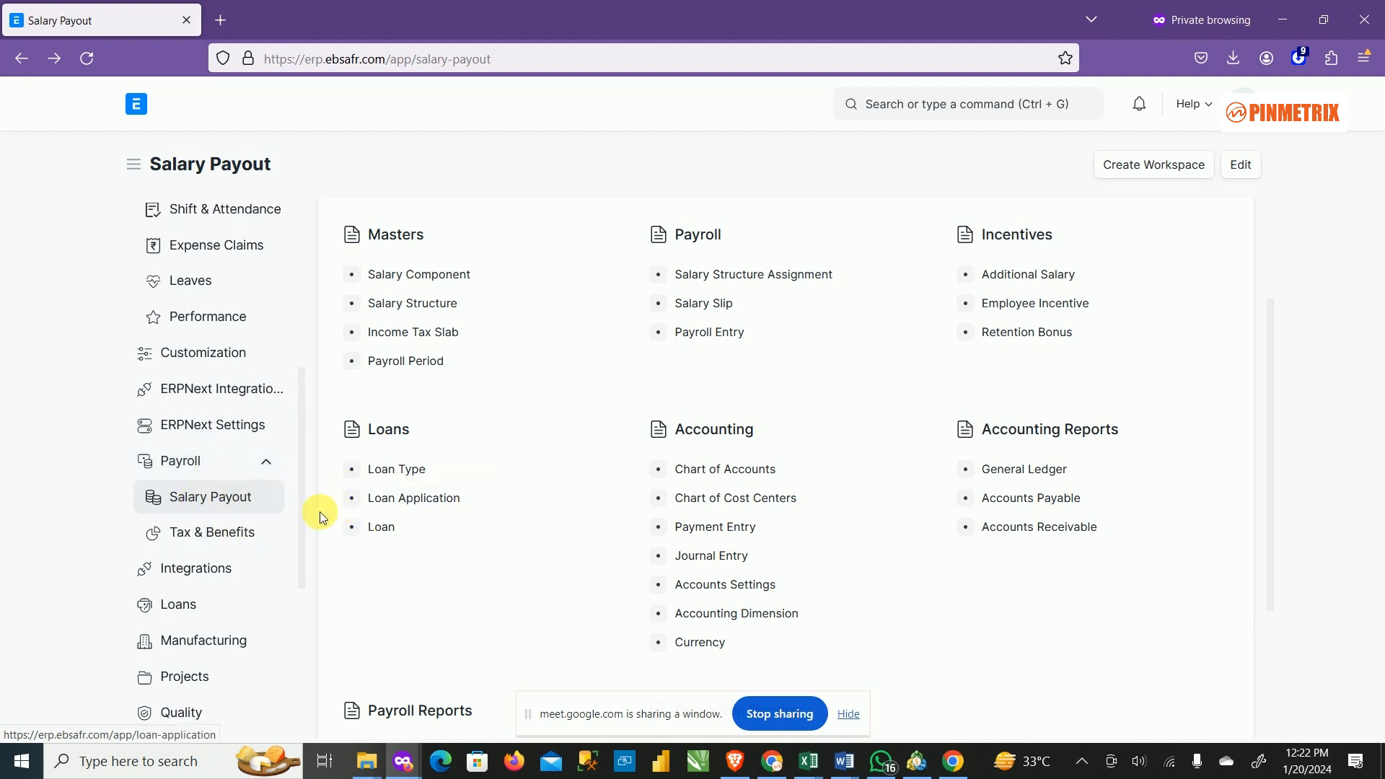
scroll(658, 526, down, 3)
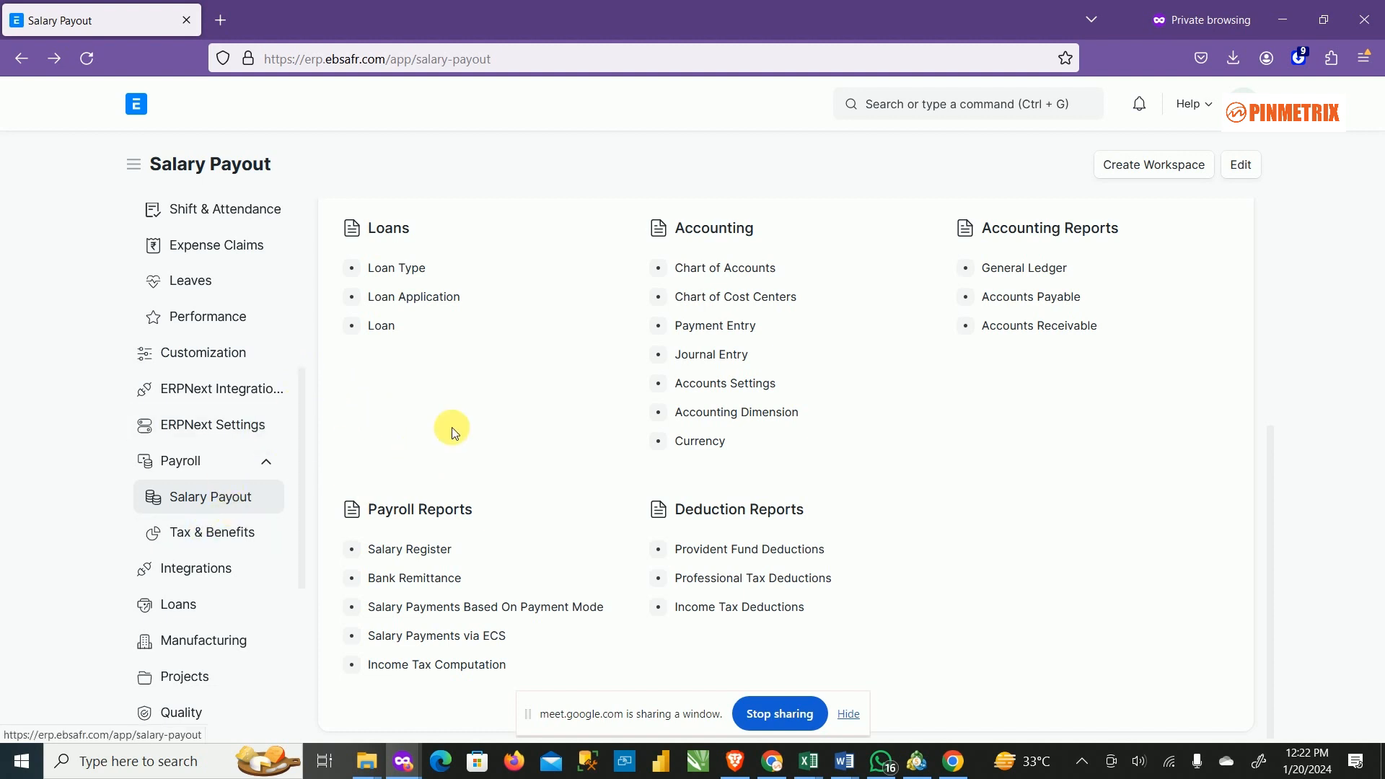
scroll(495, 377, up, 5)
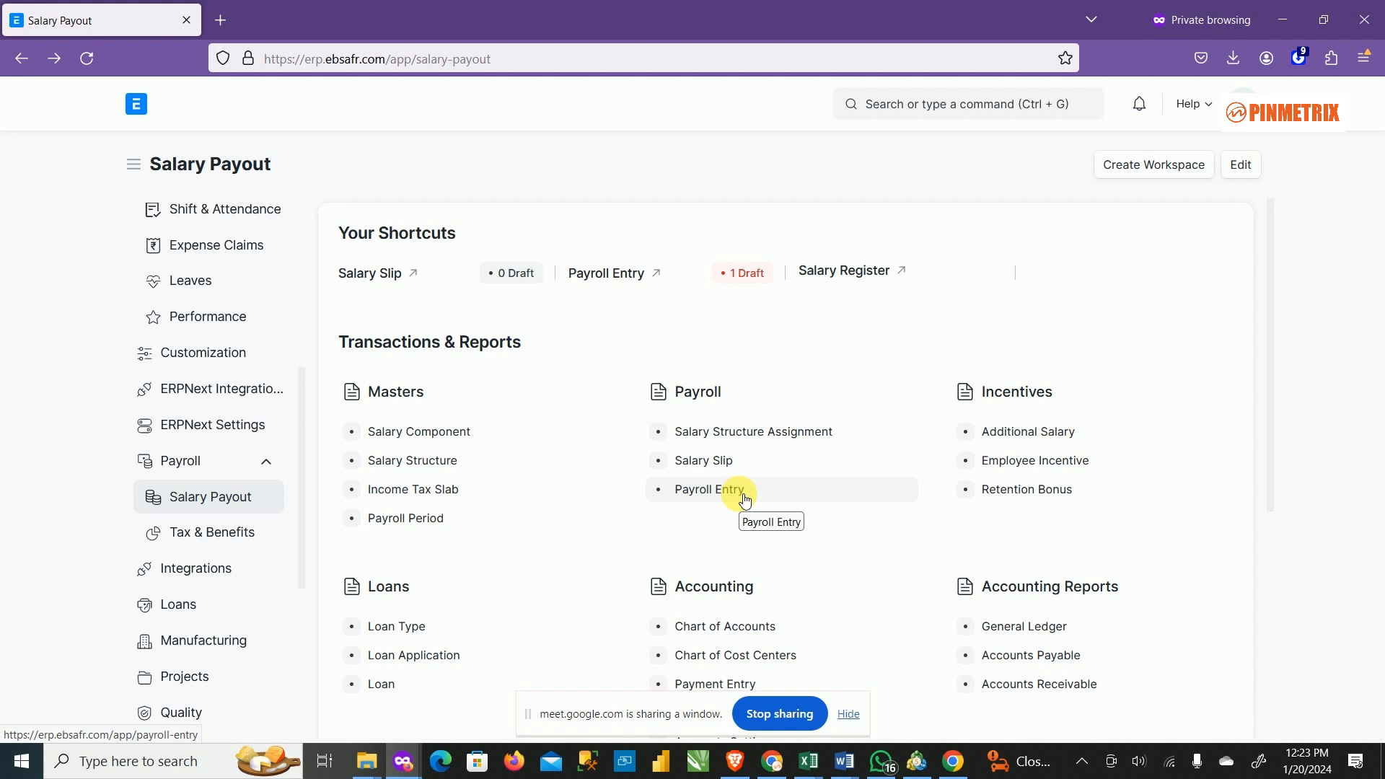
click(694, 462)
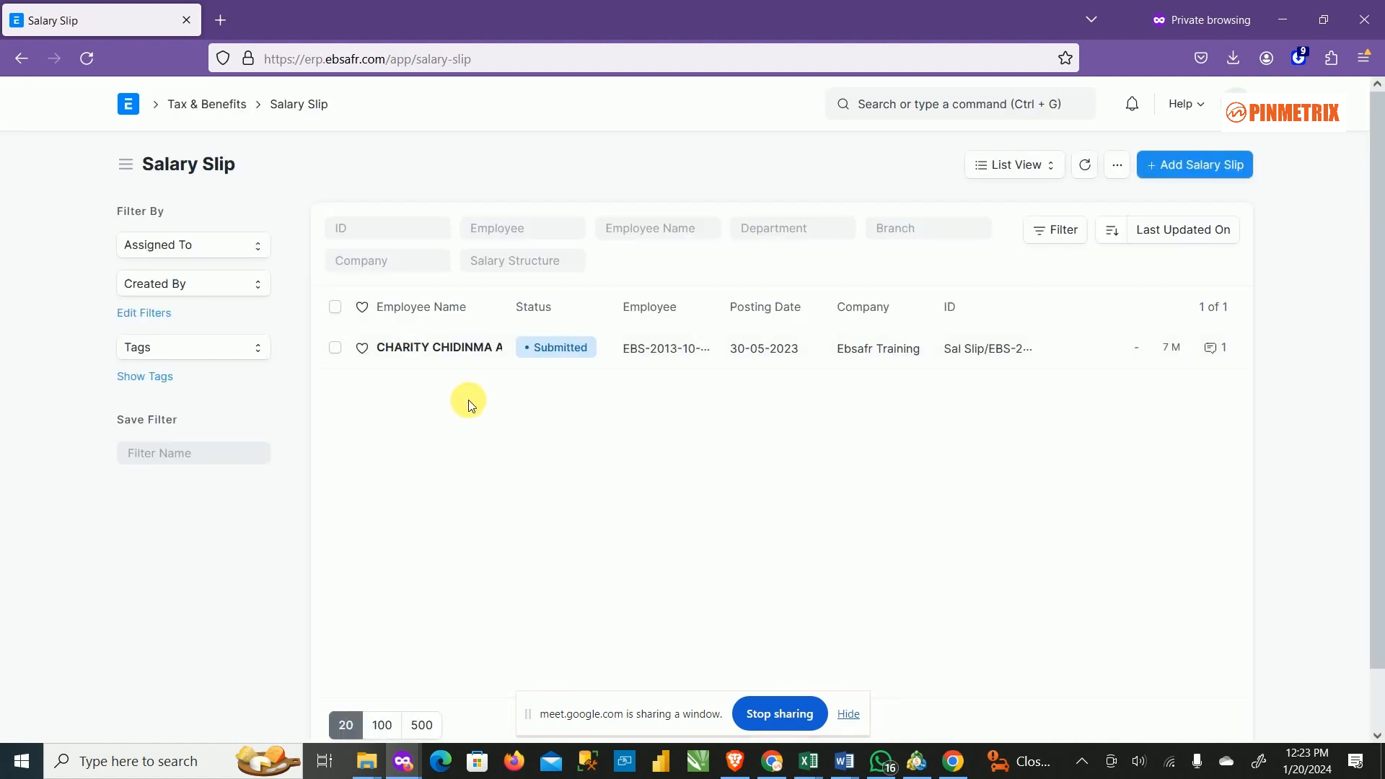
click(6, 64)
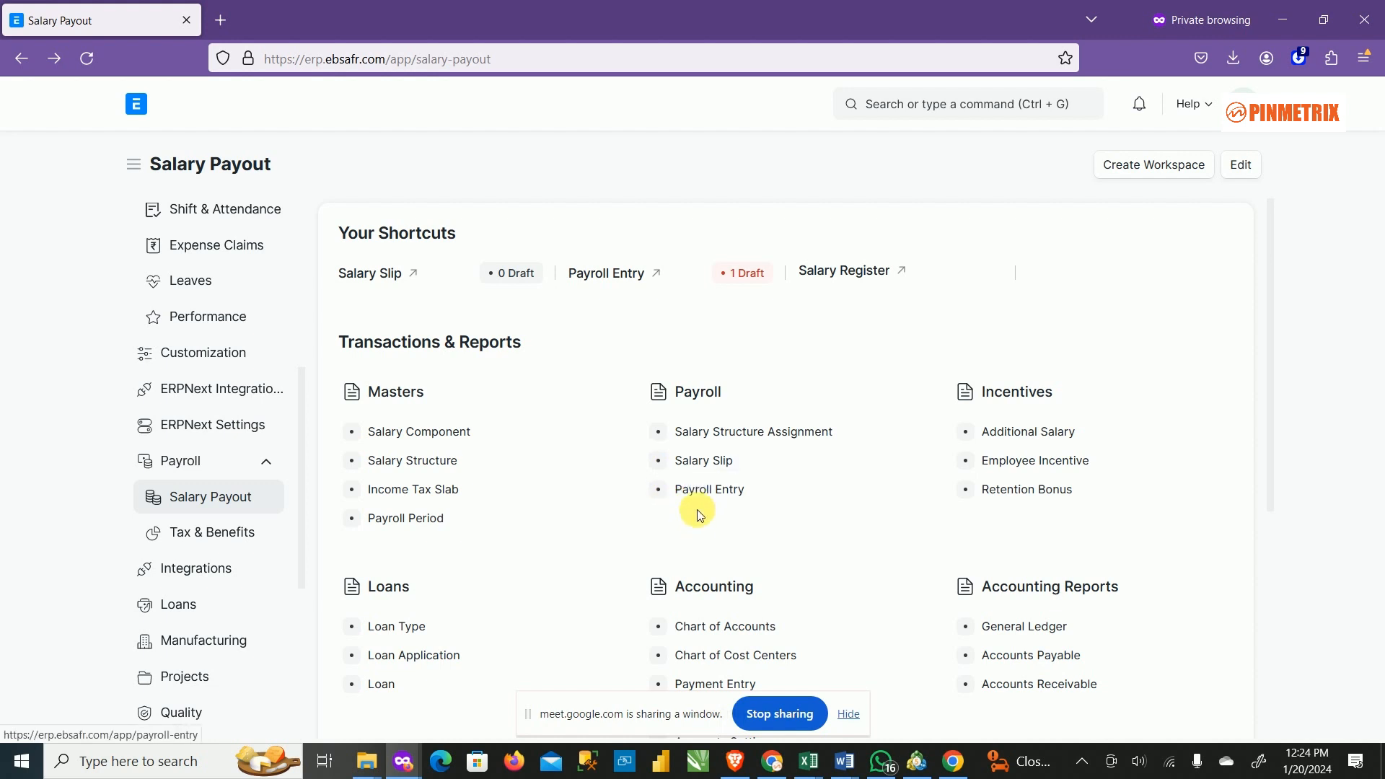
Step: Start a new Additional Salary record and select the second listed employee
click(1023, 437)
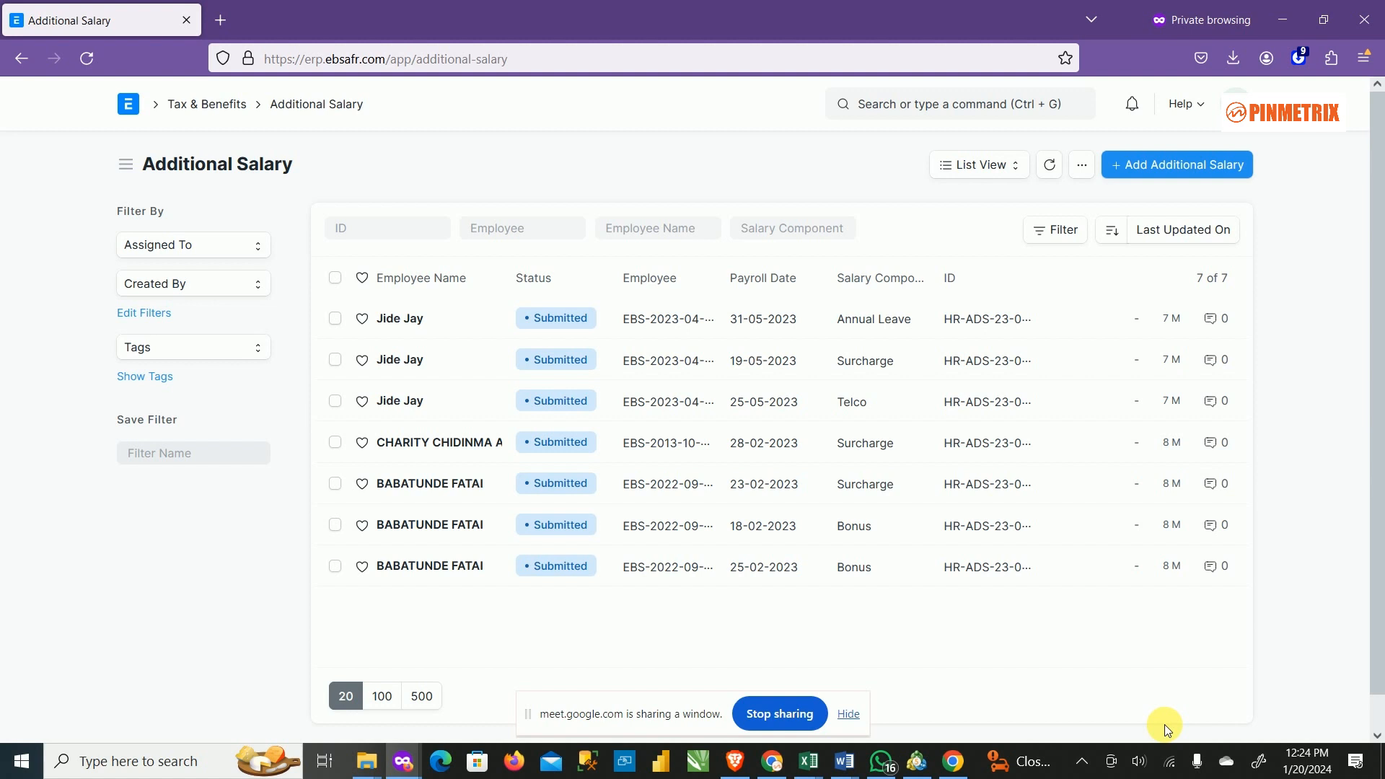
click(1171, 167)
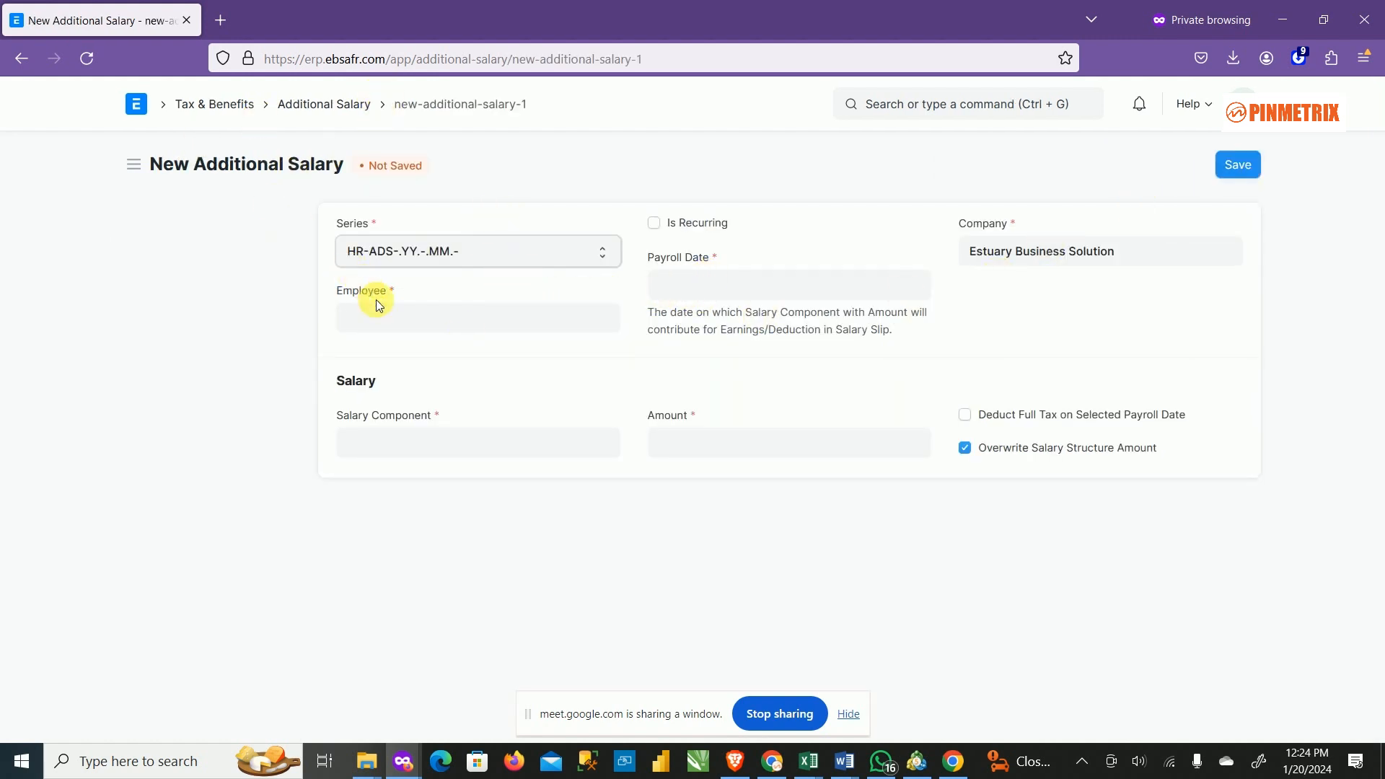
click(401, 322)
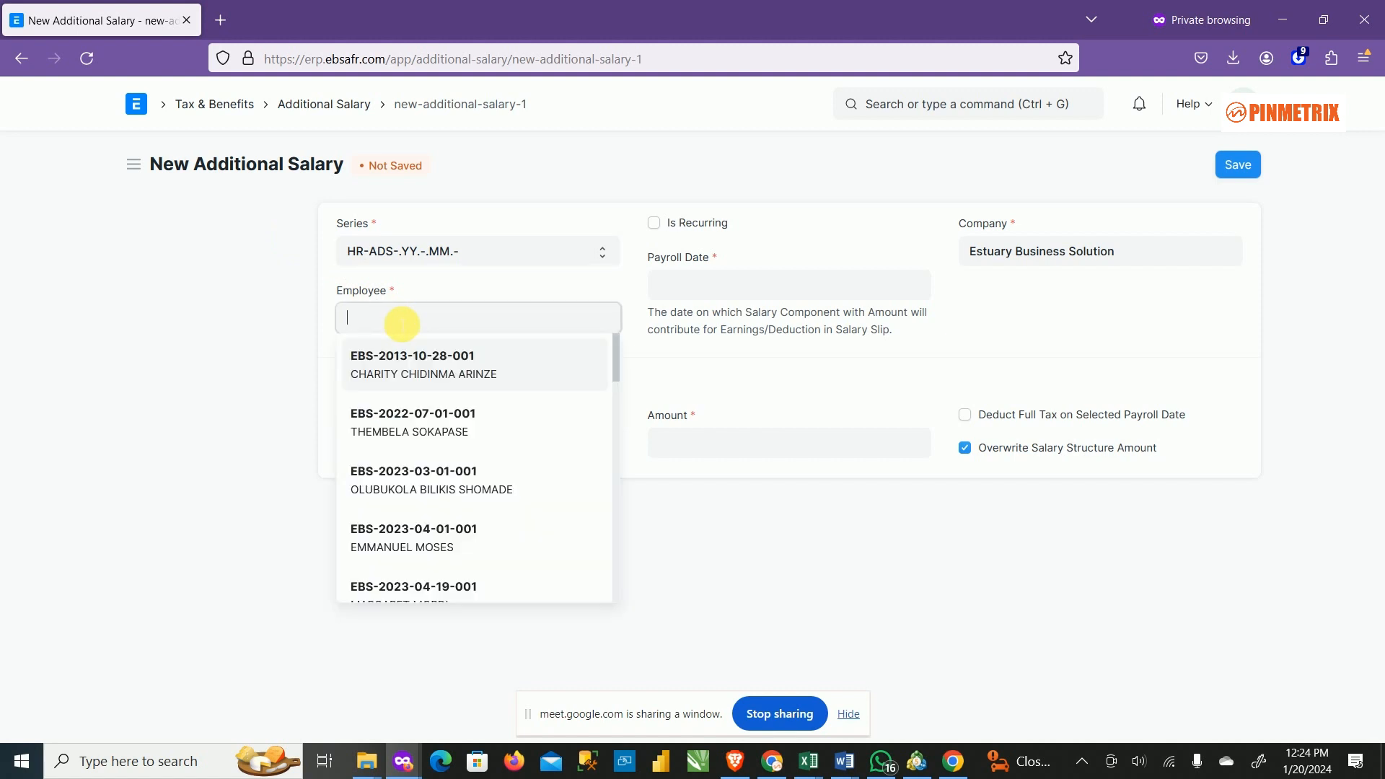
click(528, 433)
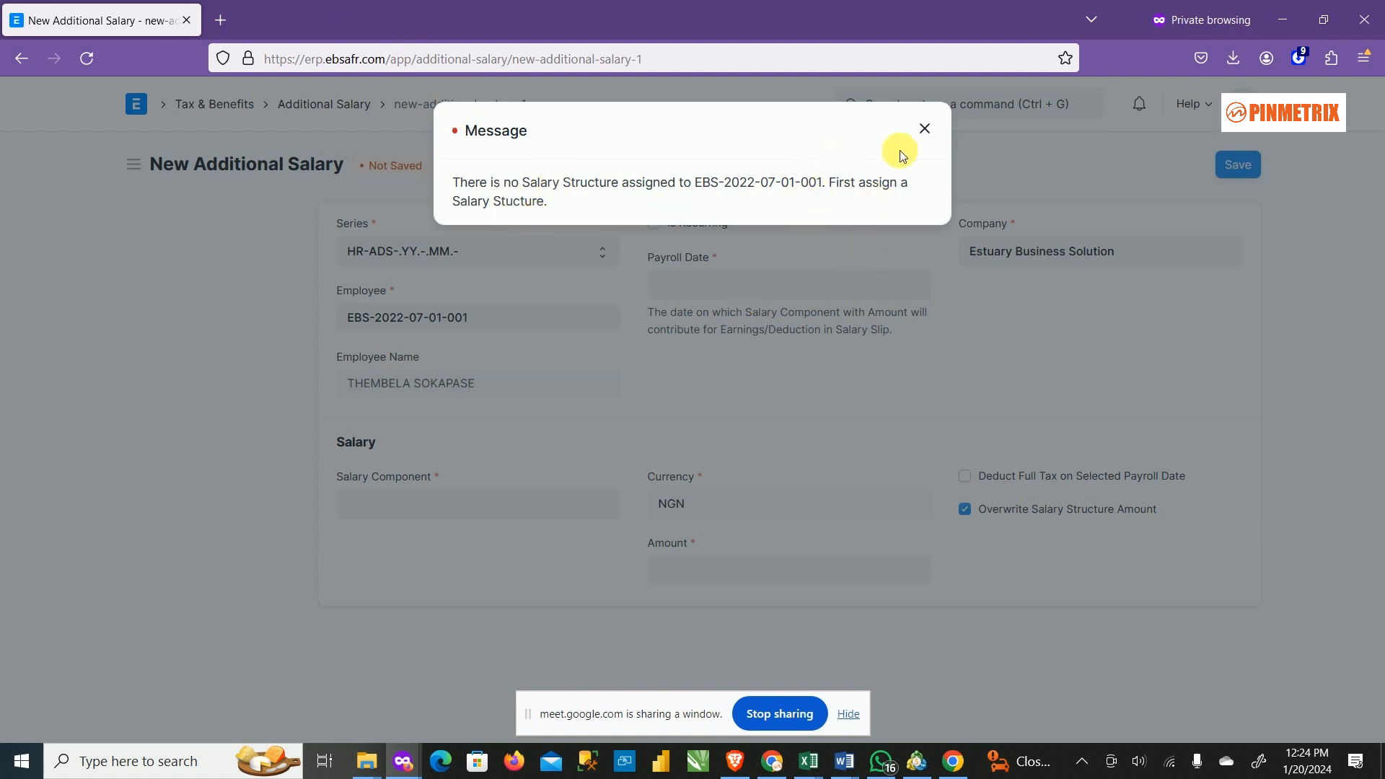
click(923, 130)
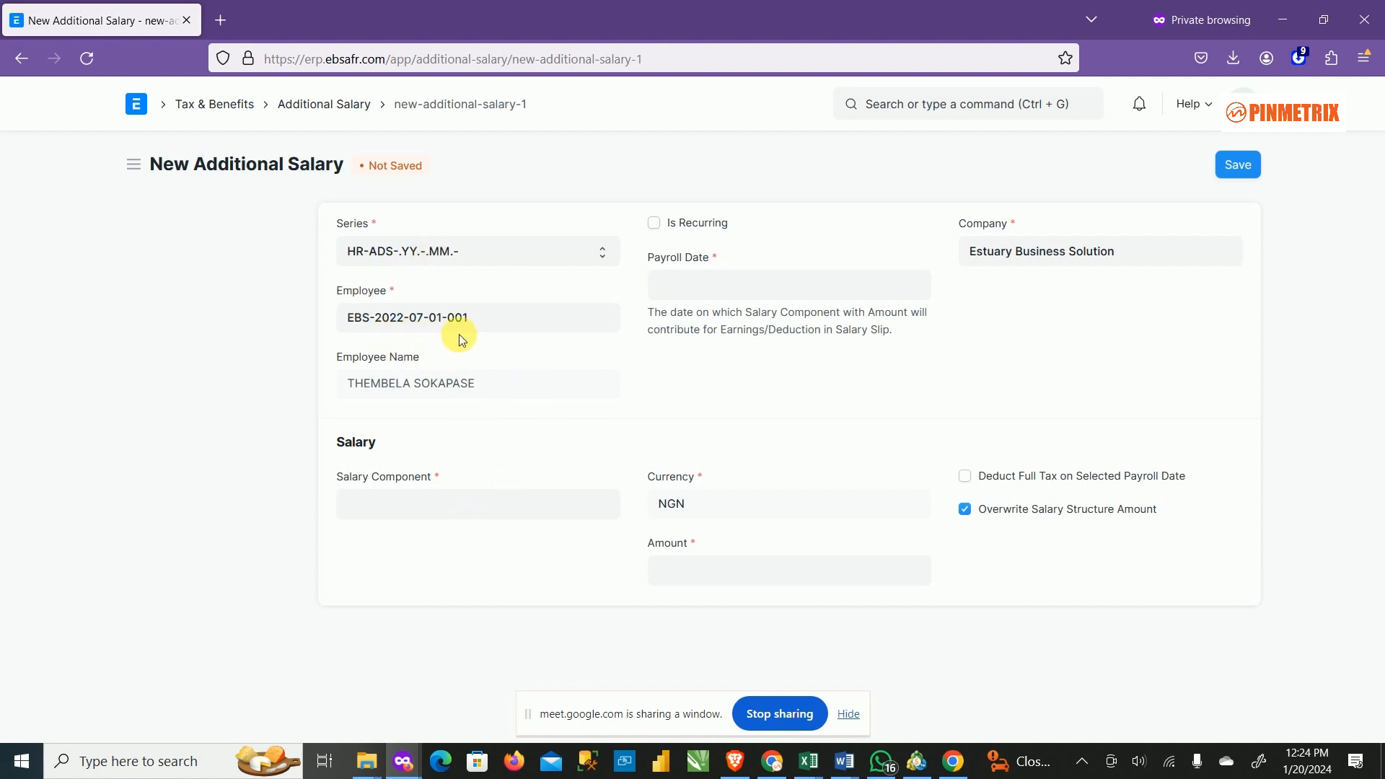
Step: Set the additional salary's payroll date to 11-01-2024
click(777, 296)
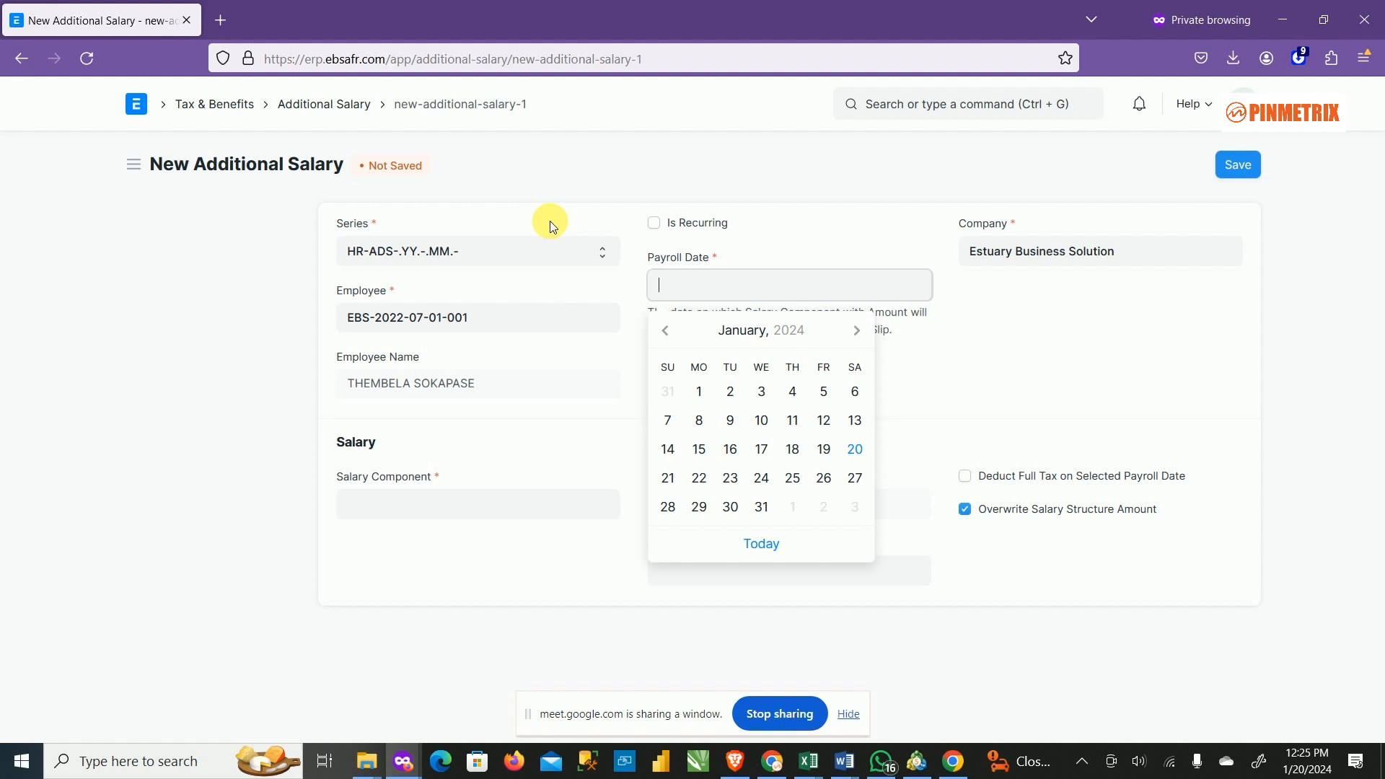
click(1061, 340)
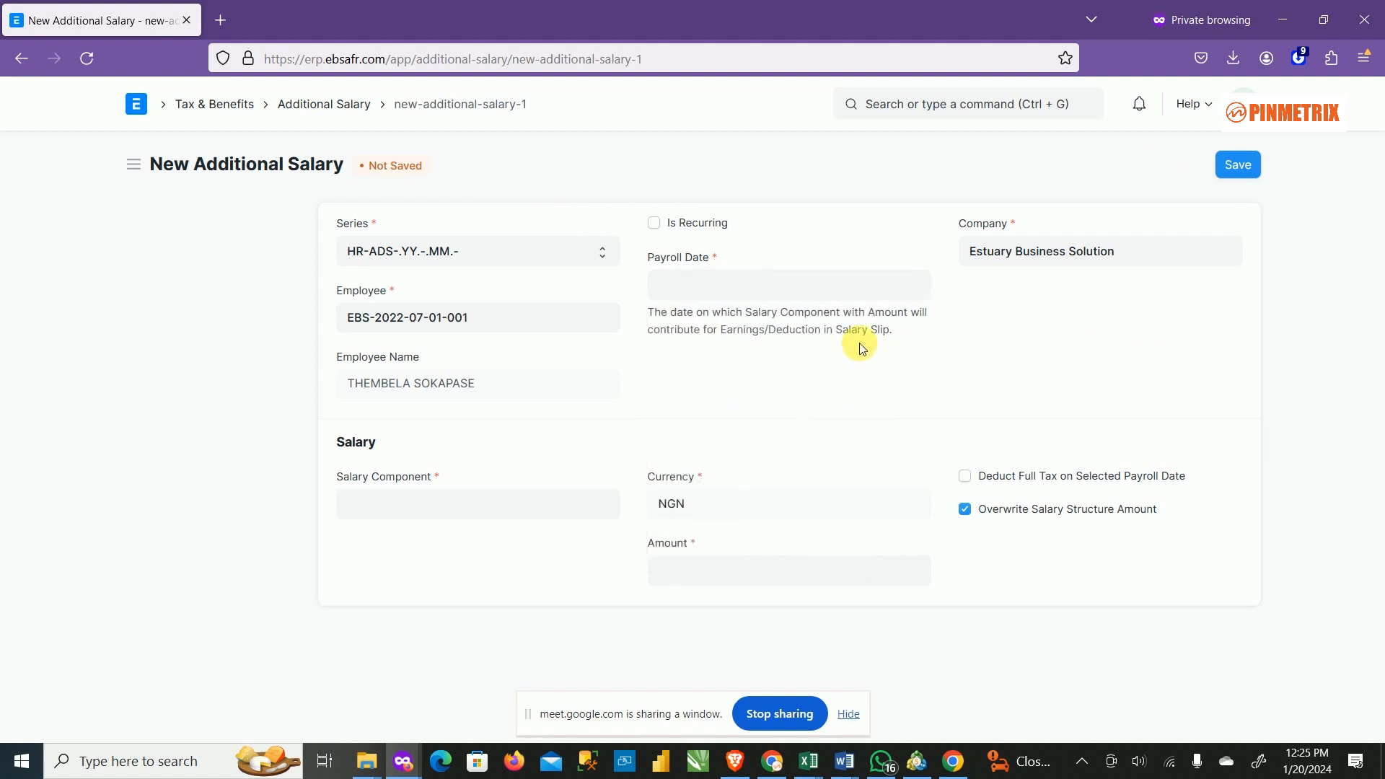
click(739, 293)
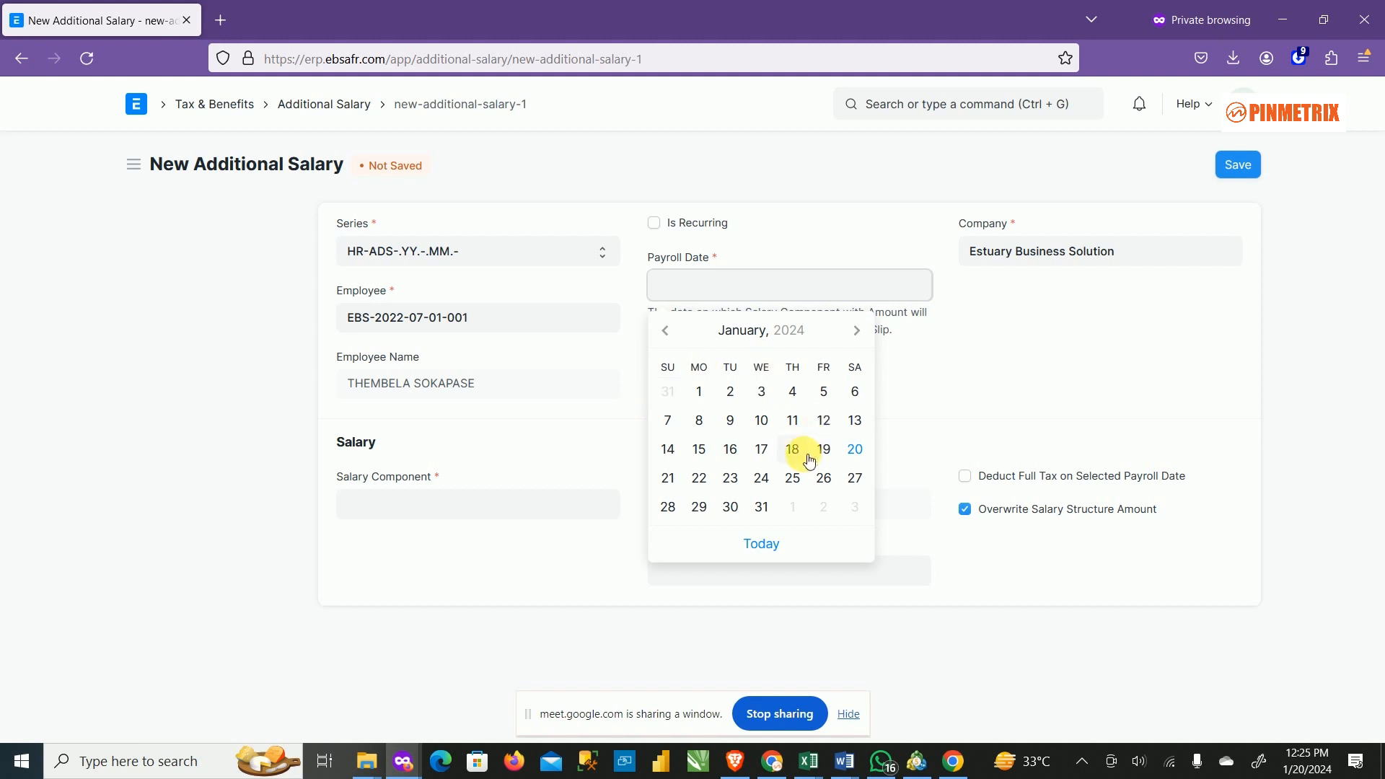
click(790, 422)
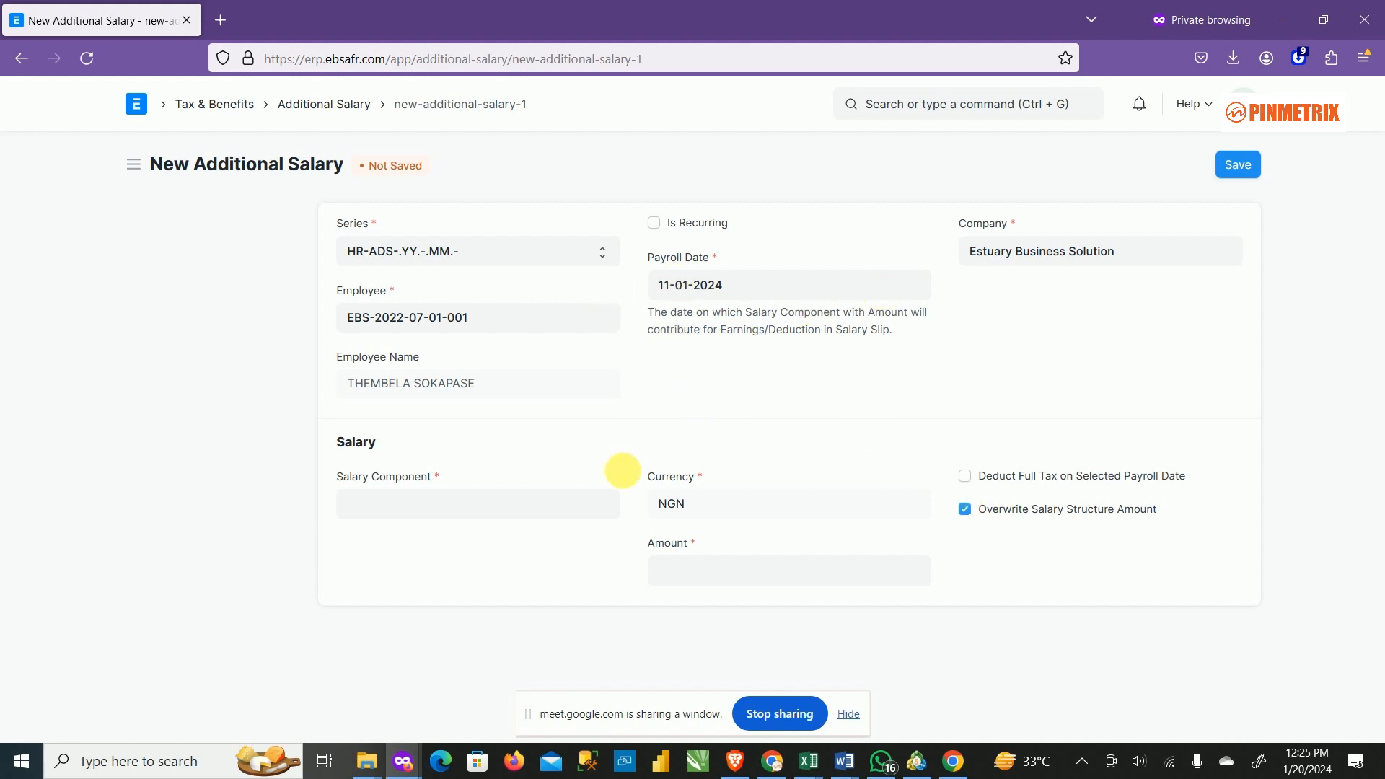
Step: Choose Surcharge as the salary component of the additional salary
click(447, 513)
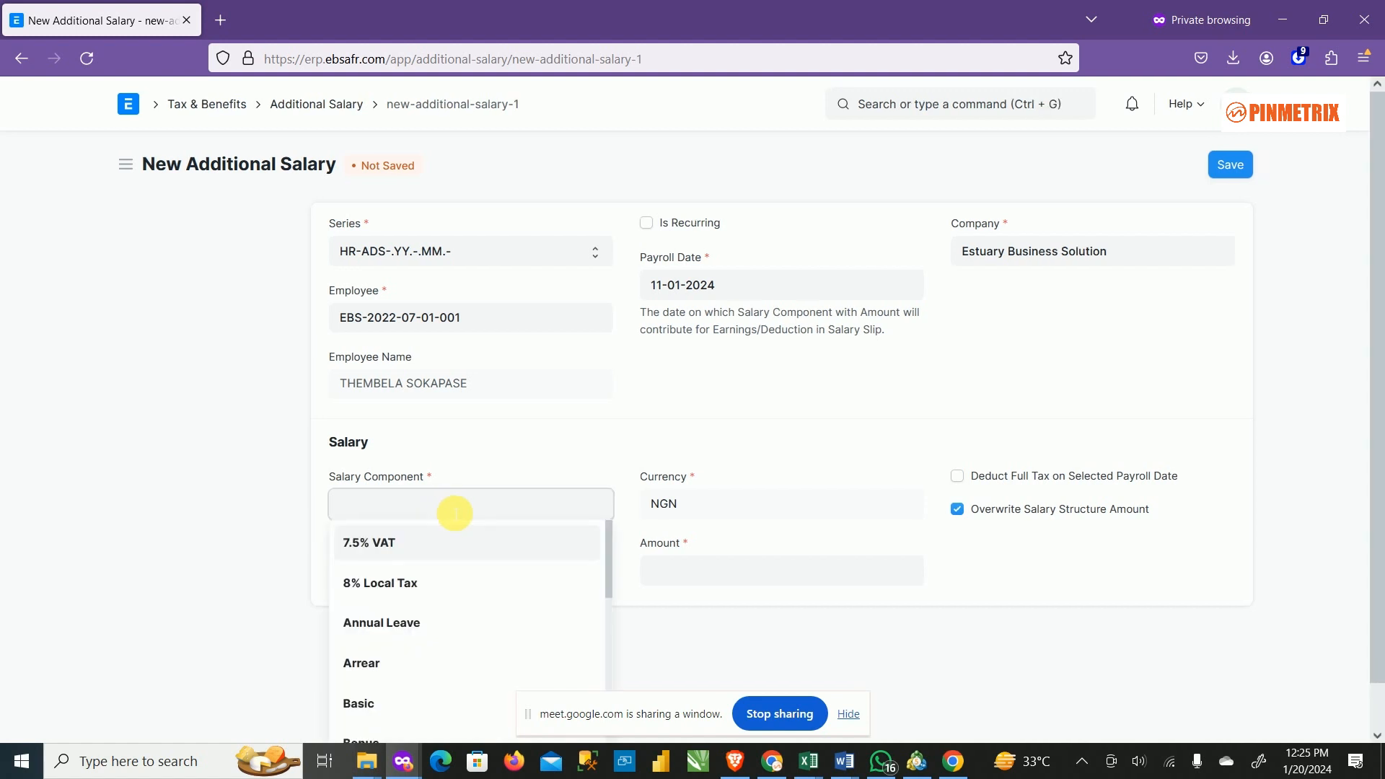
scroll(505, 650, down, 5)
scroll(482, 653, up, 2)
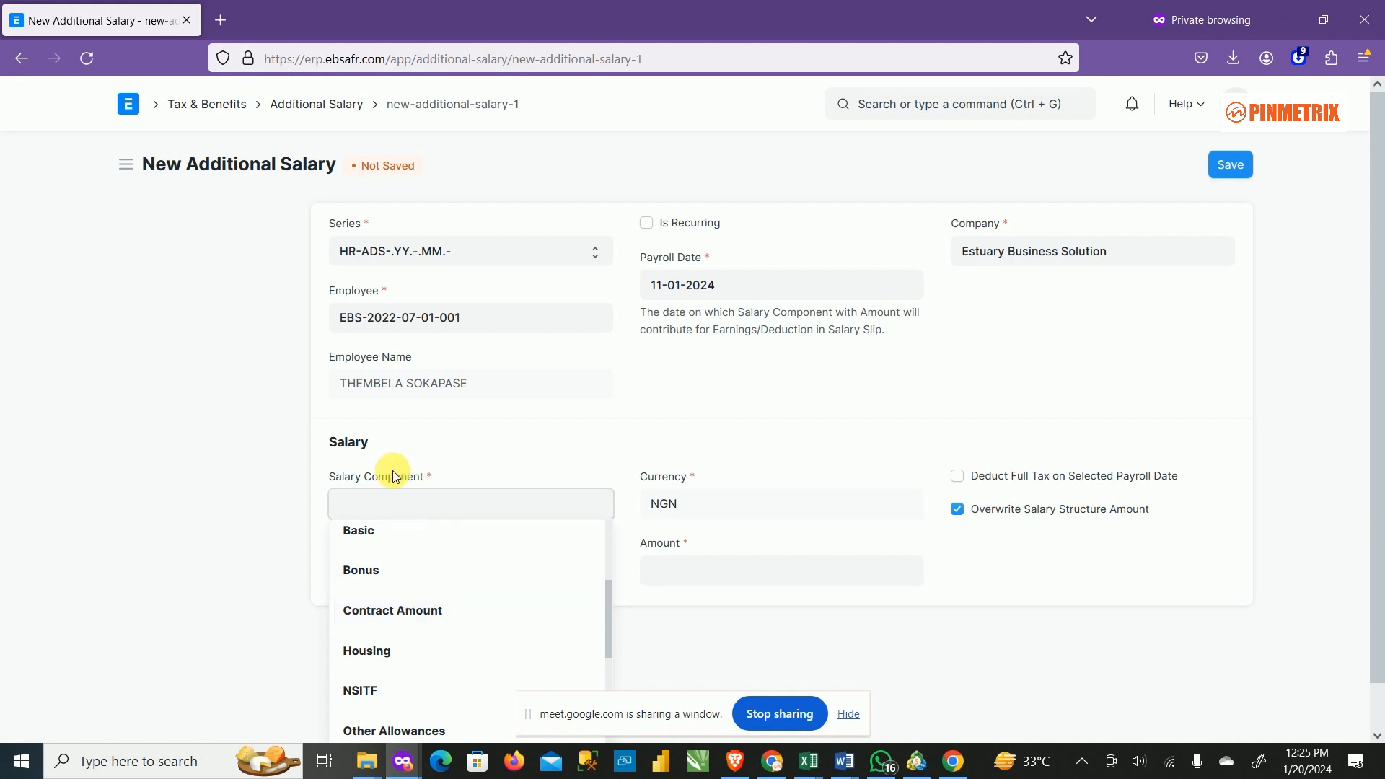
scroll(434, 631, down, 3)
scroll(434, 631, down, 6)
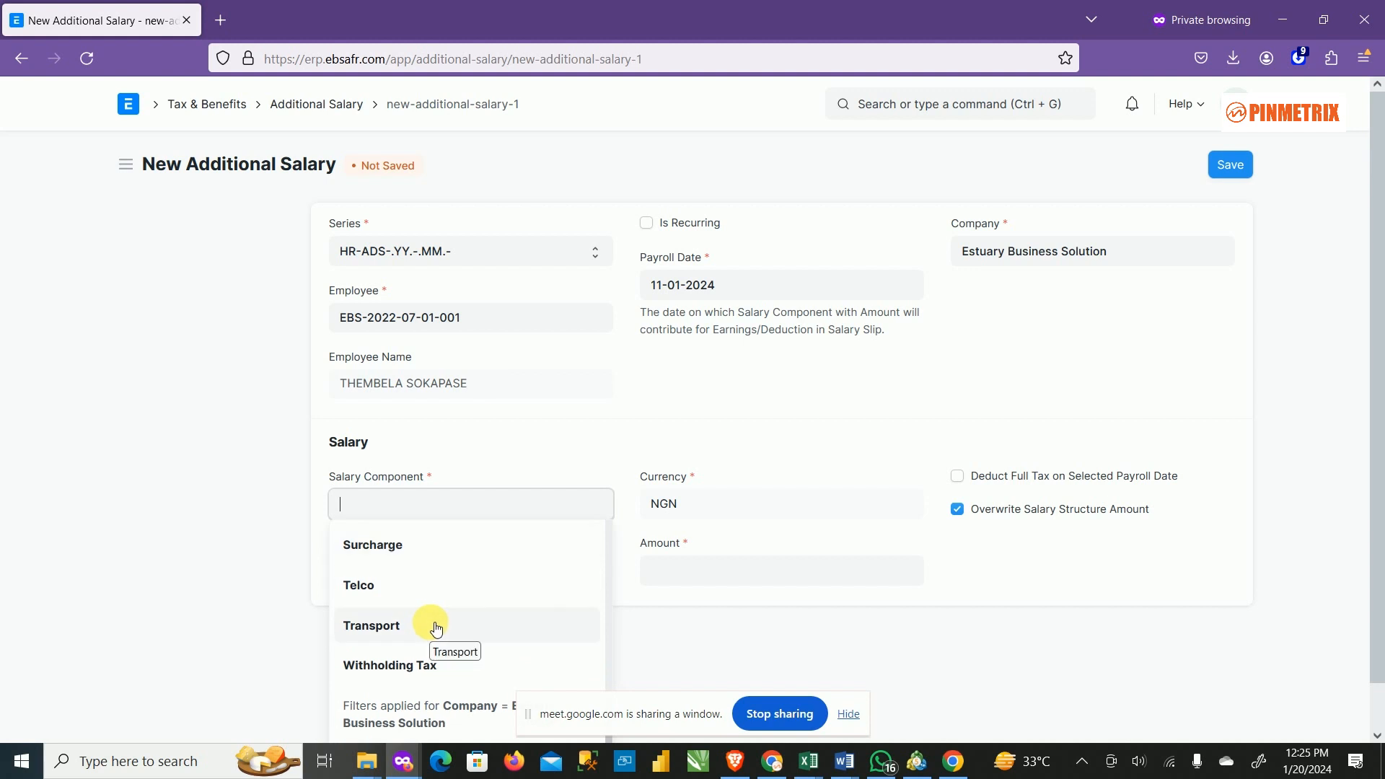
click(411, 550)
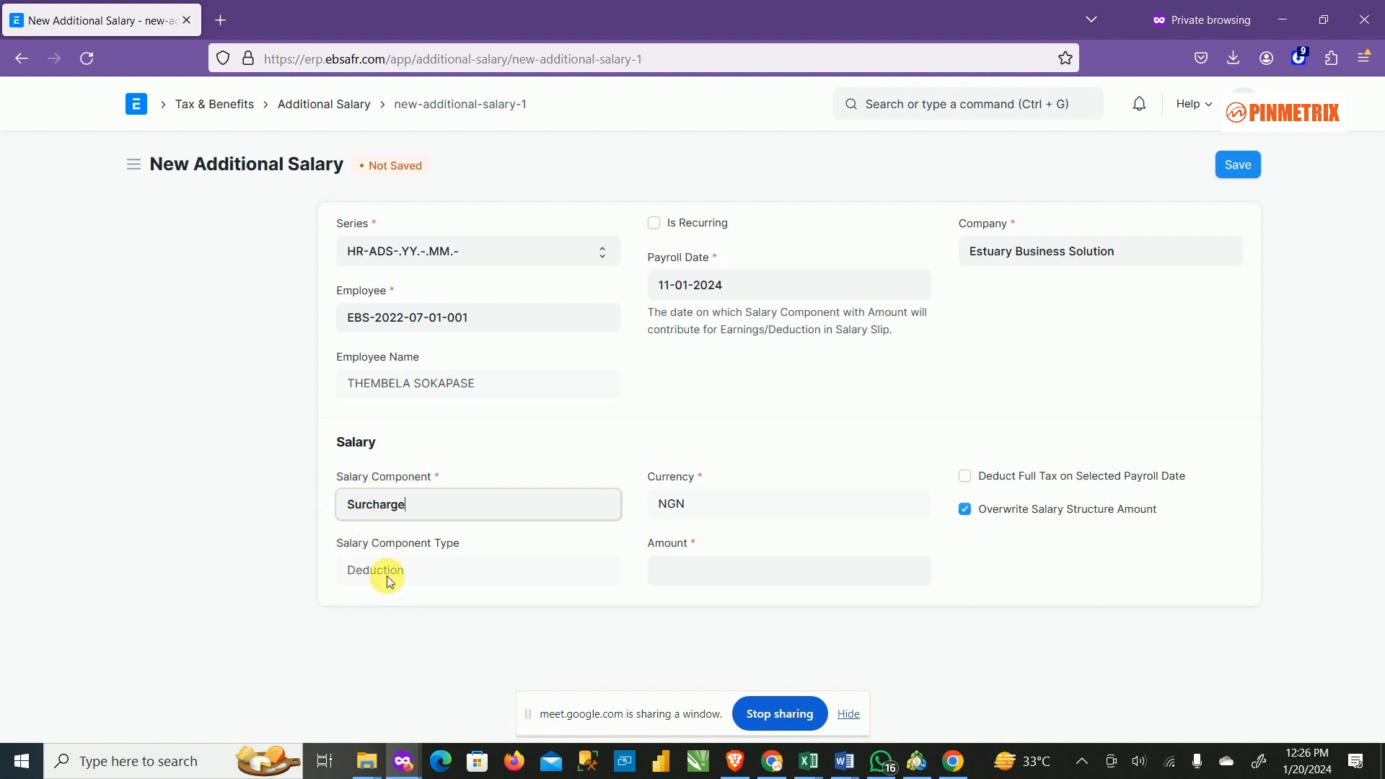
click(707, 579)
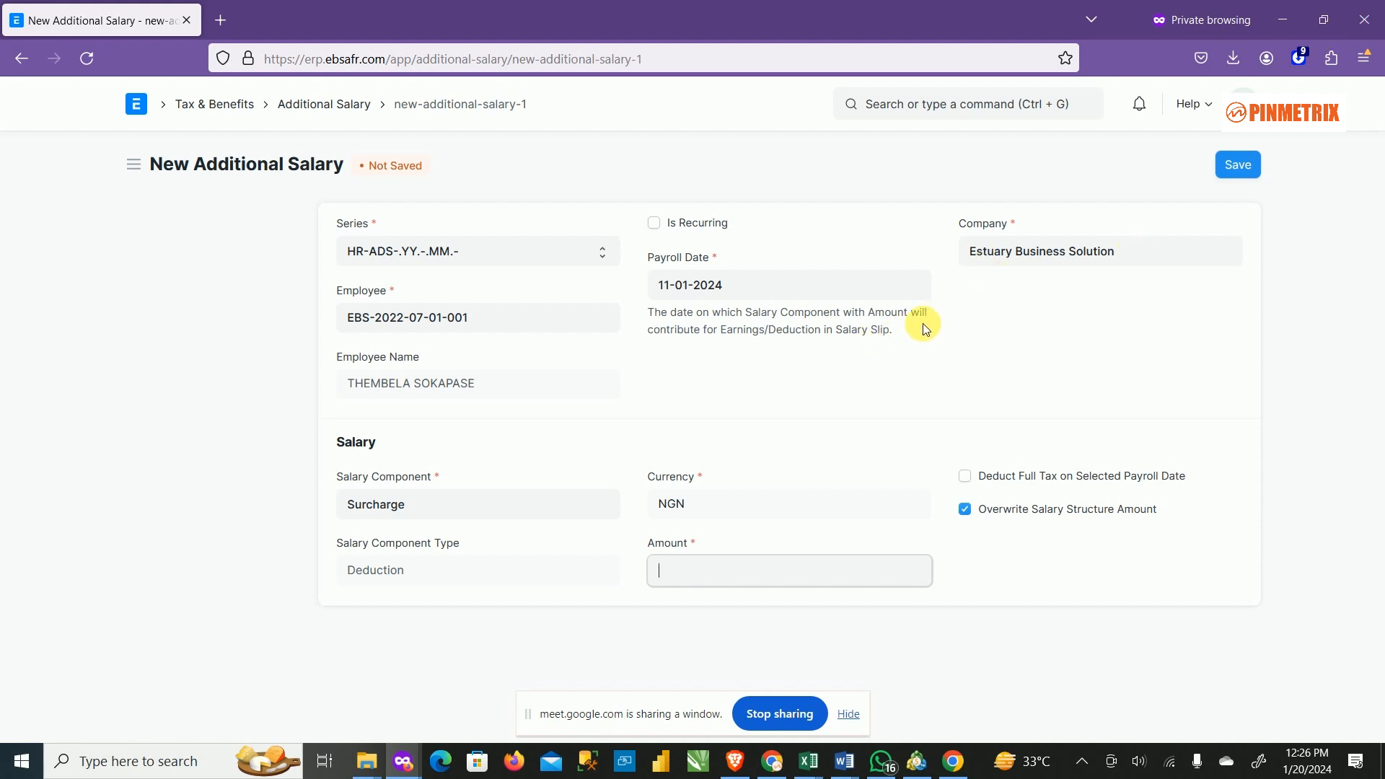
Step: Make the additional salary recurring, from 11-01-2024 to 23-05-2024
click(655, 225)
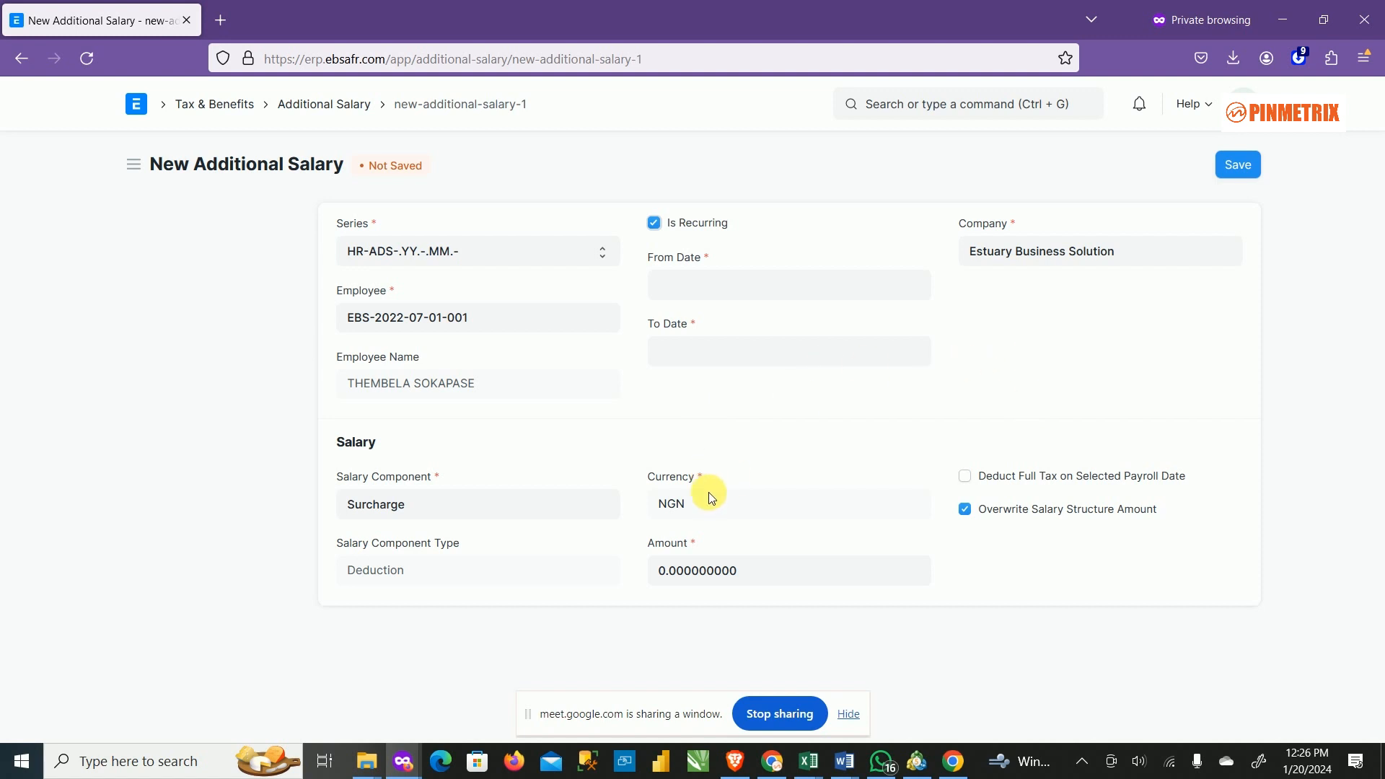
click(700, 575)
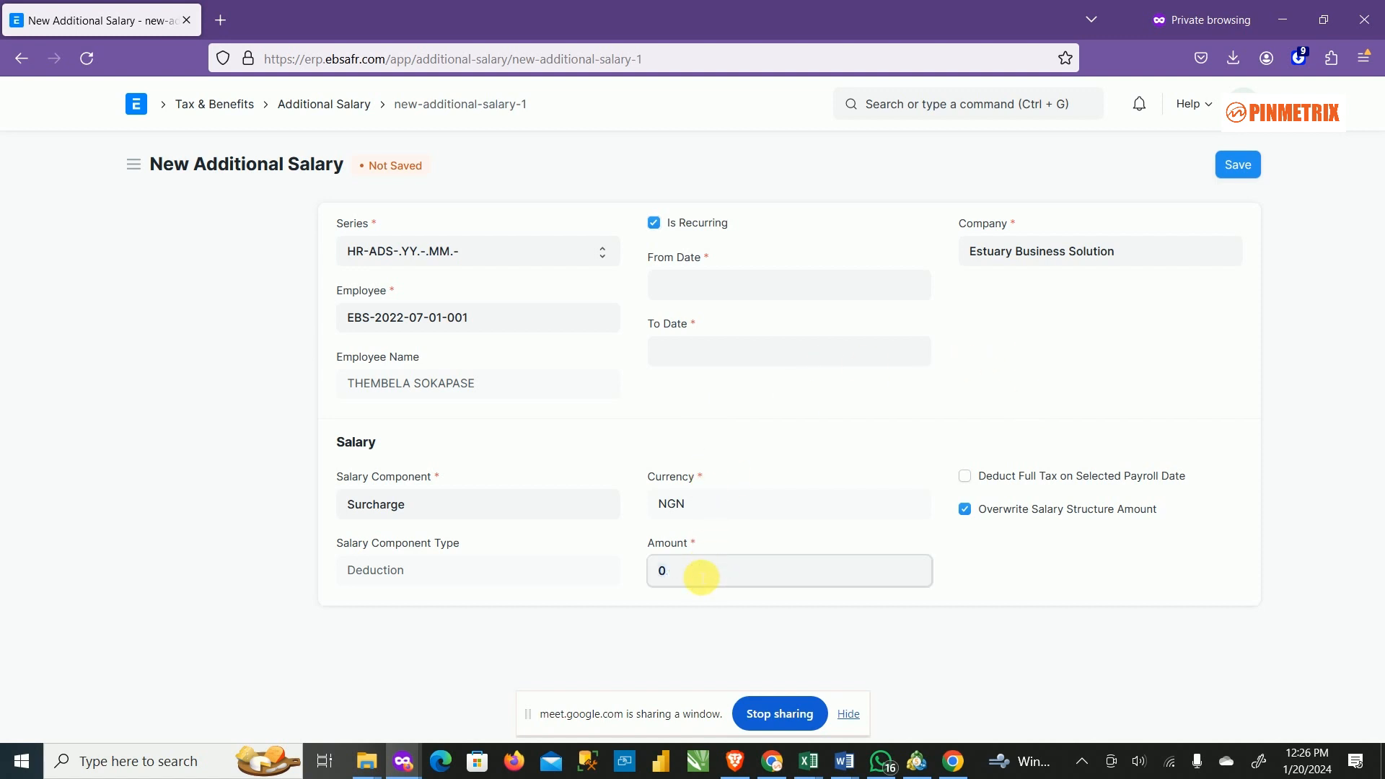
click(764, 284)
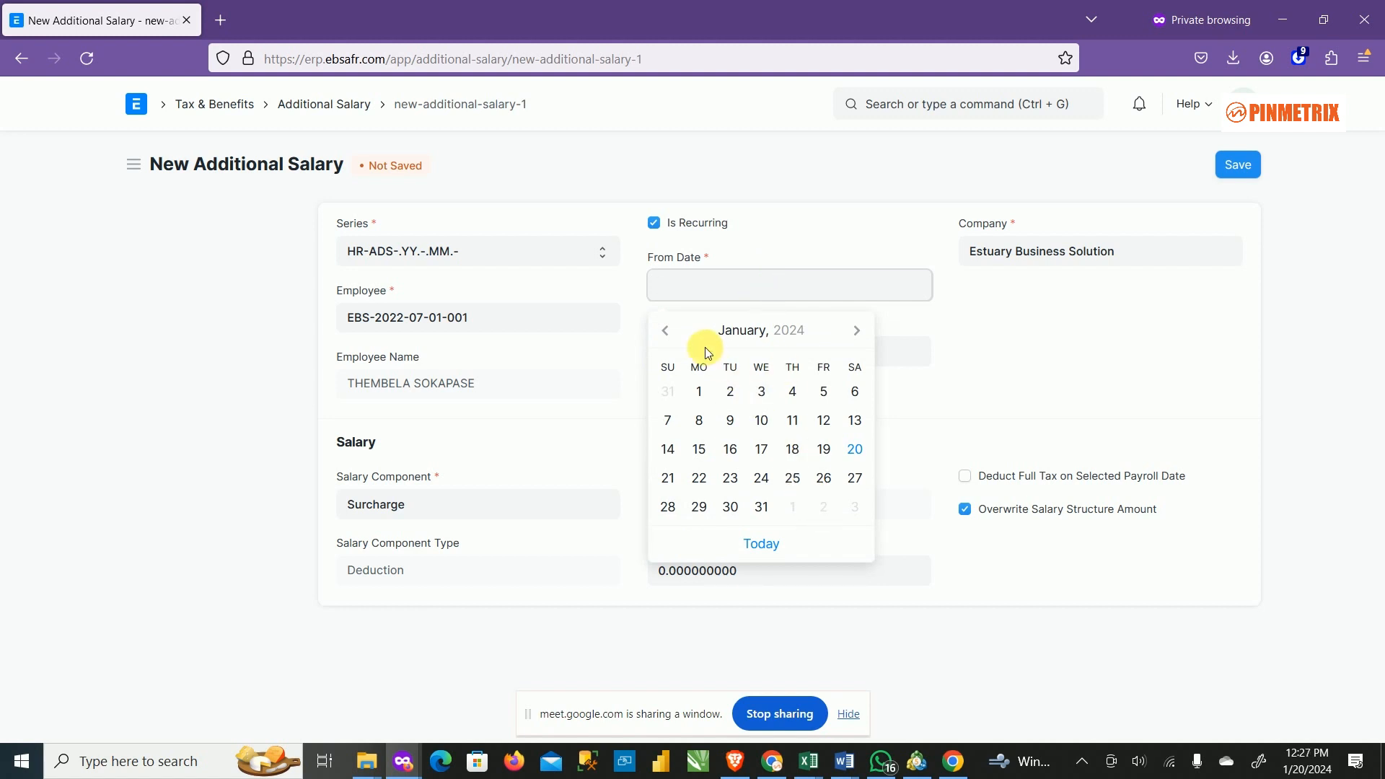
click(795, 425)
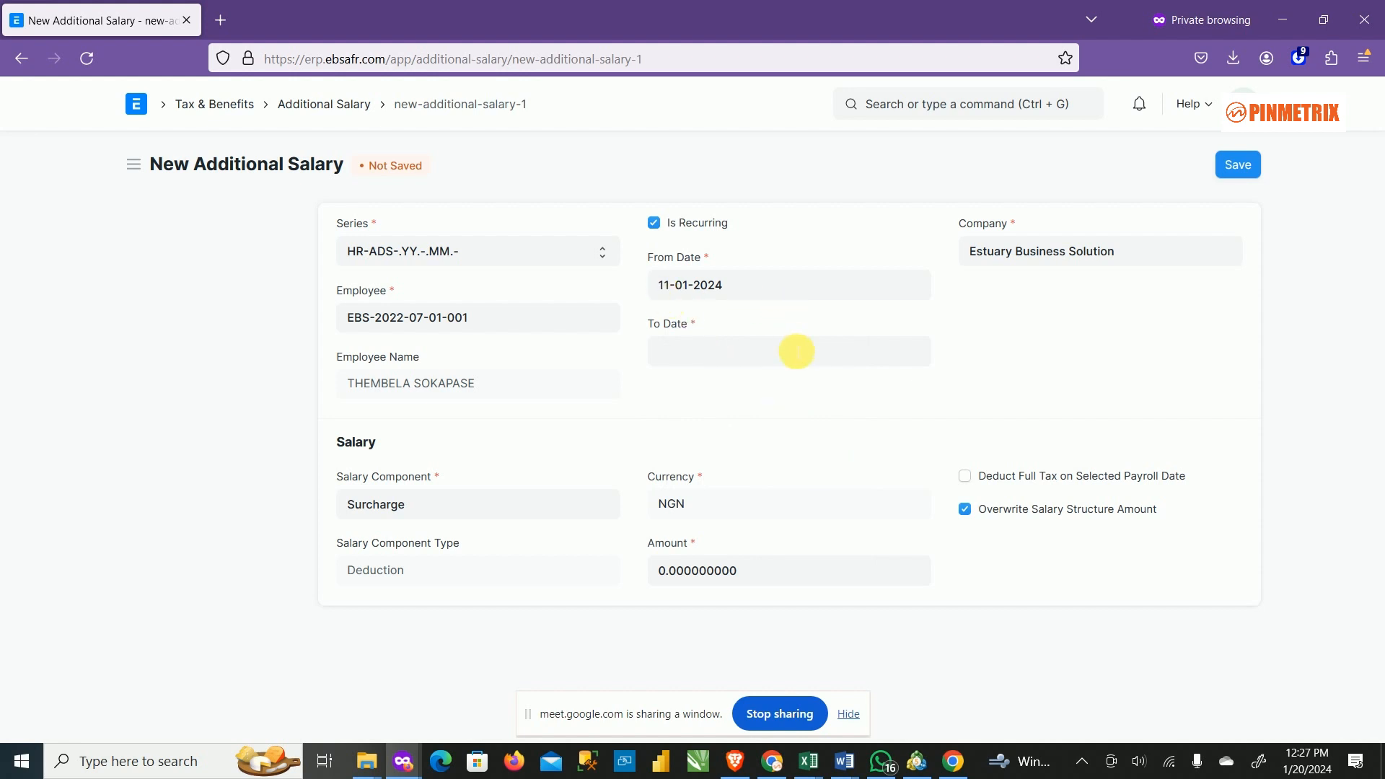
click(795, 351)
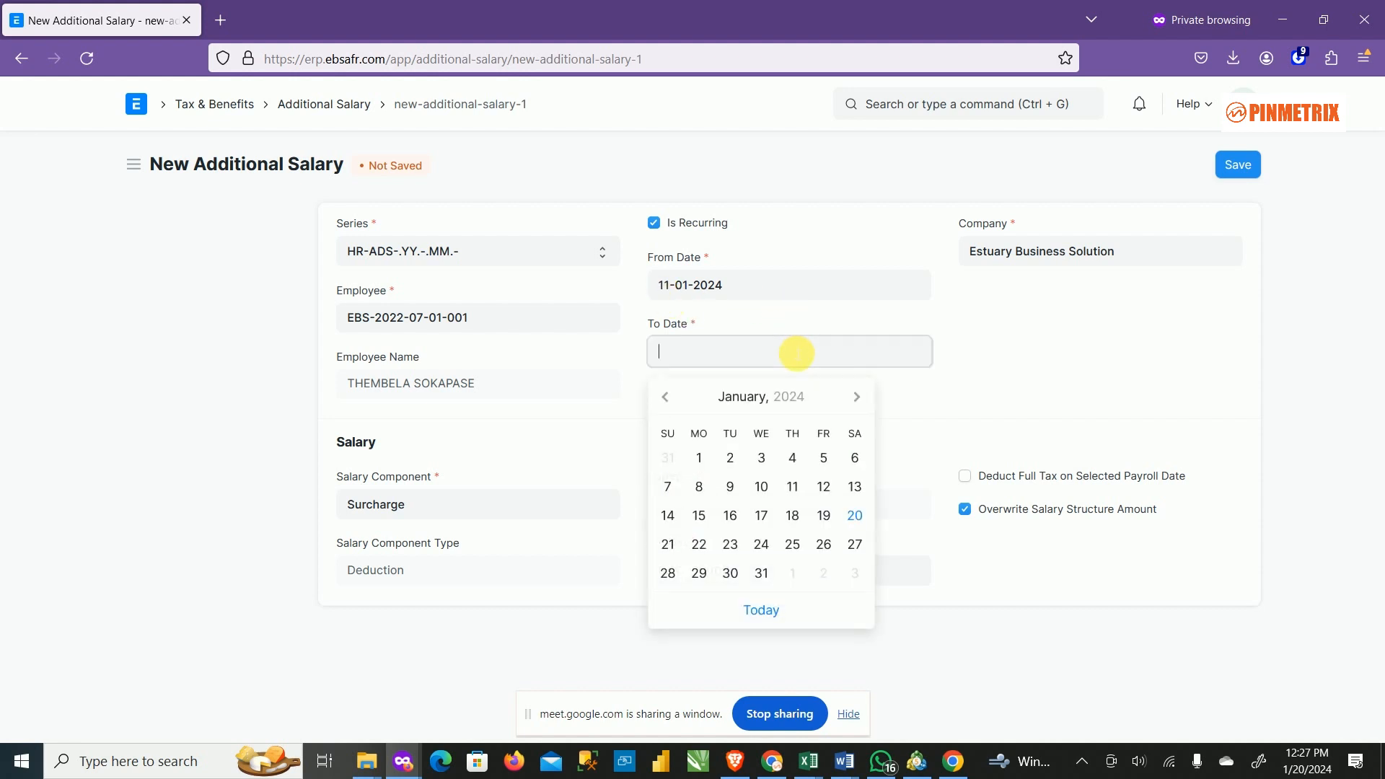
click(856, 396)
click(857, 398)
click(857, 397)
click(856, 397)
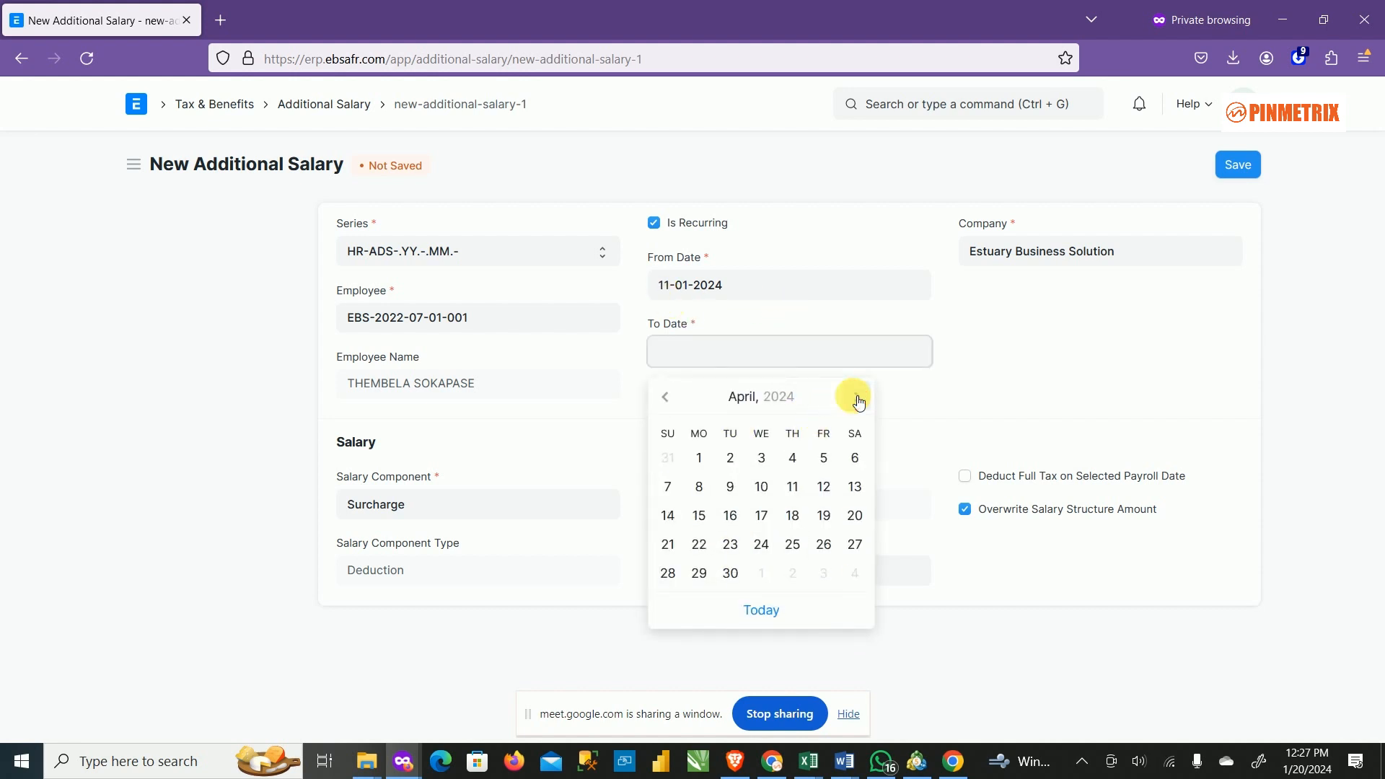
click(856, 397)
click(793, 549)
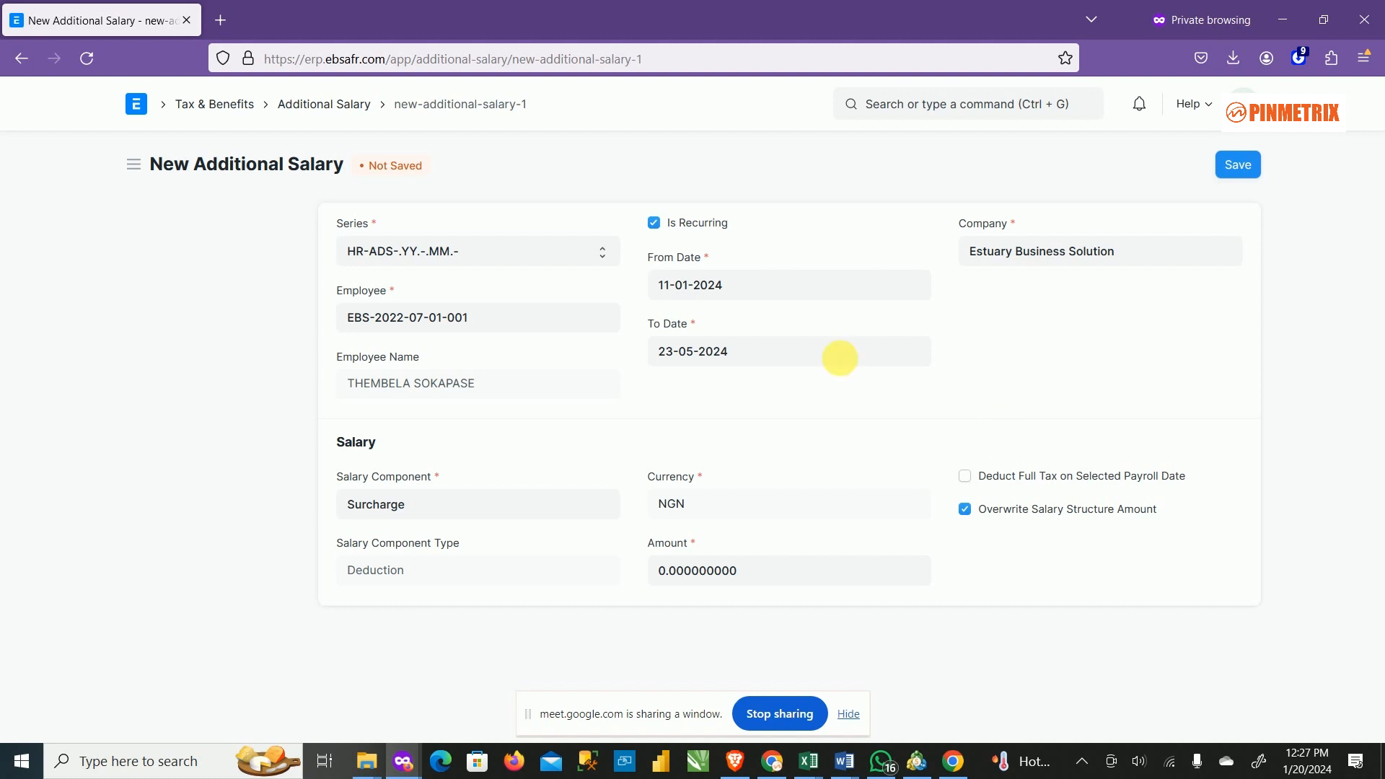
Step: Change the recurring period to run from 25-01-2024 to 25-05-2024
click(772, 290)
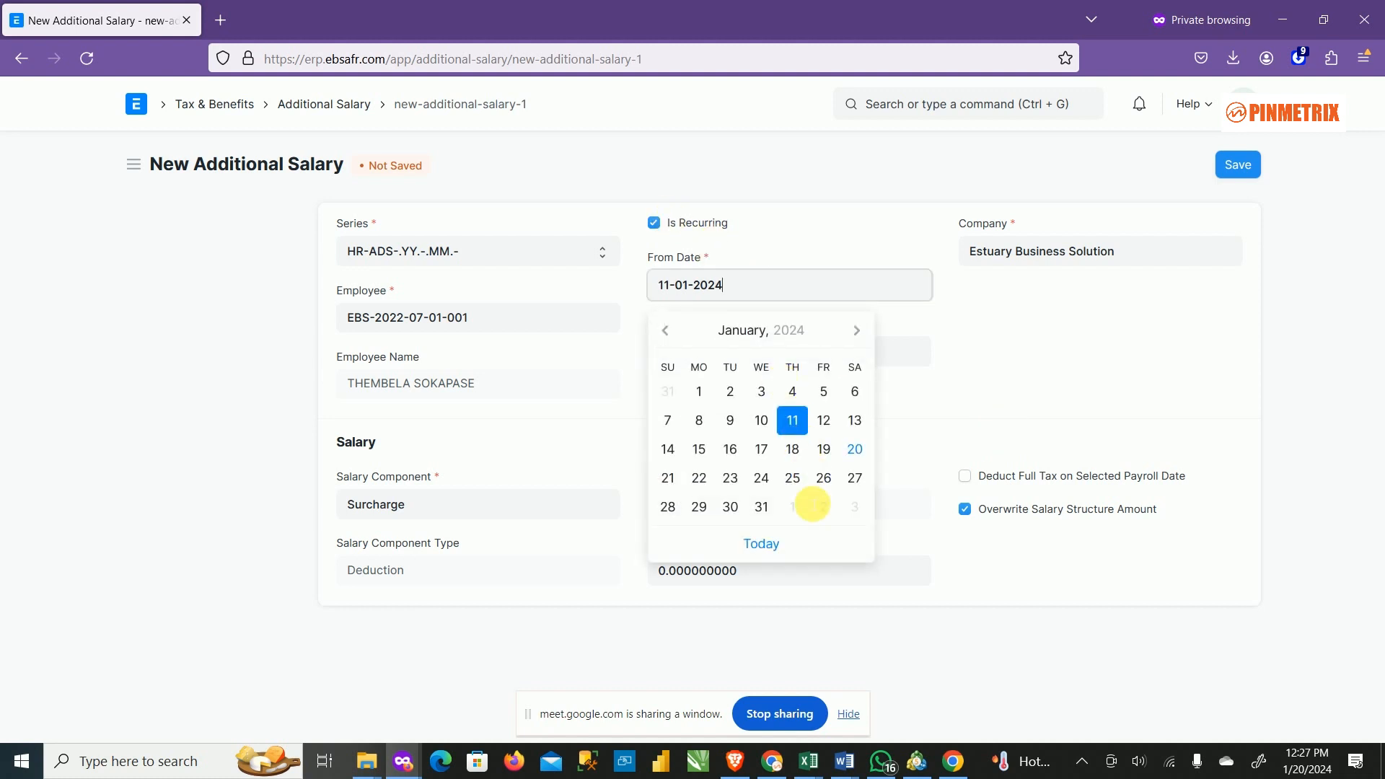
click(793, 479)
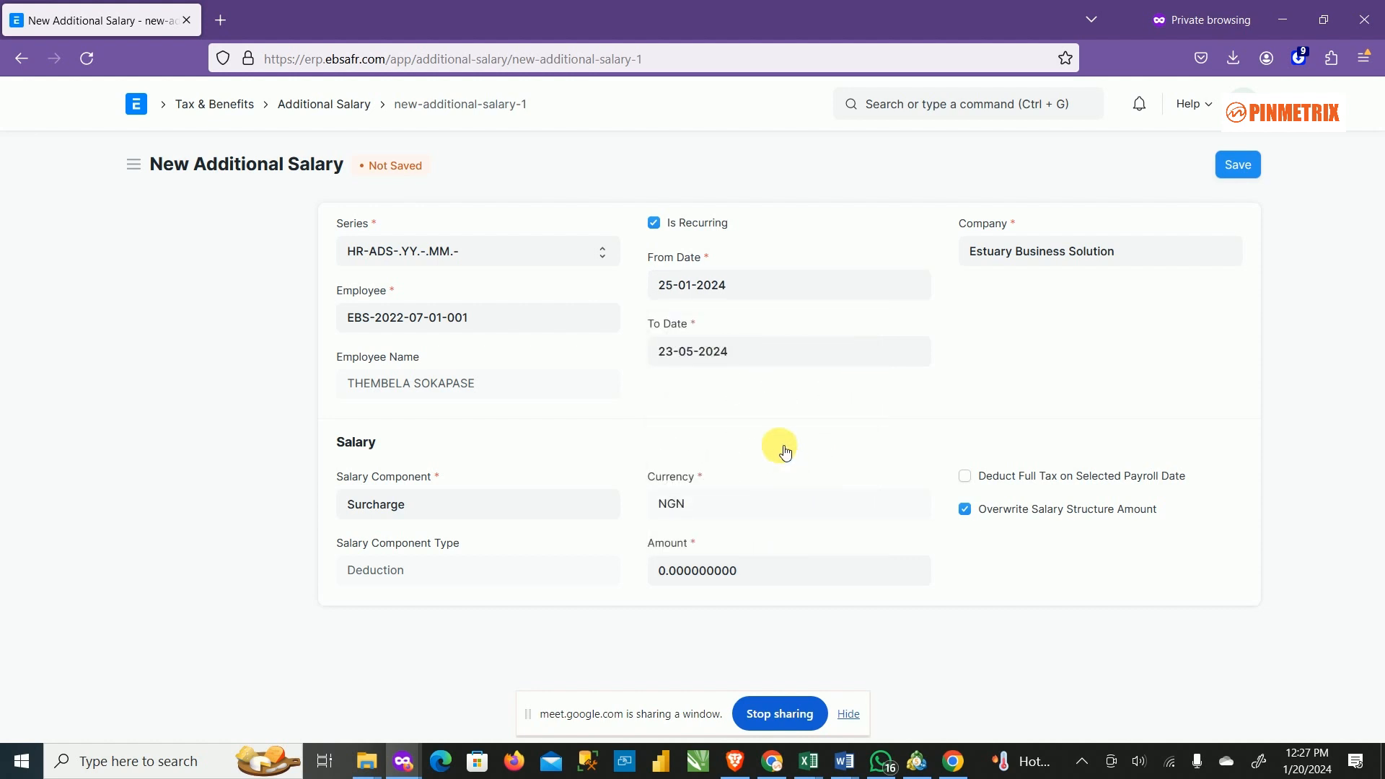
click(779, 360)
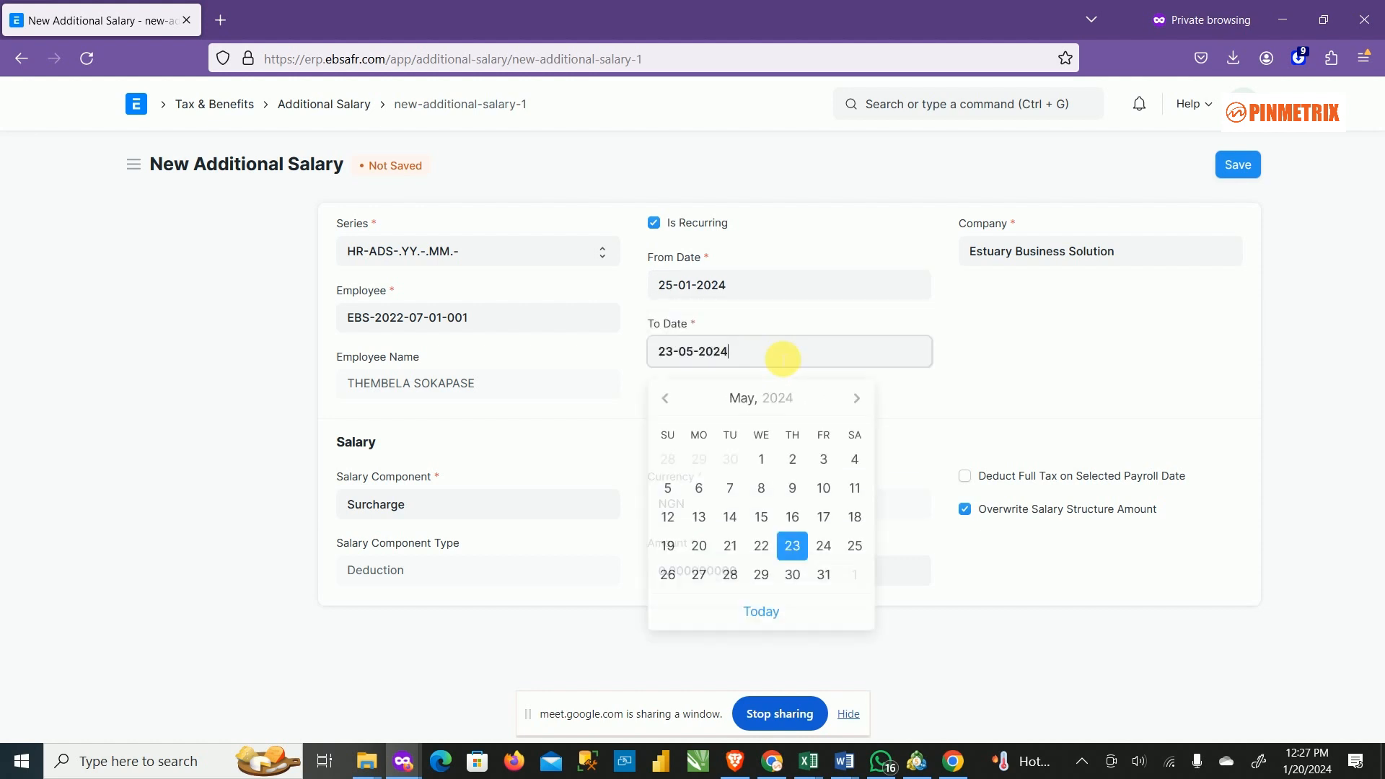
click(855, 546)
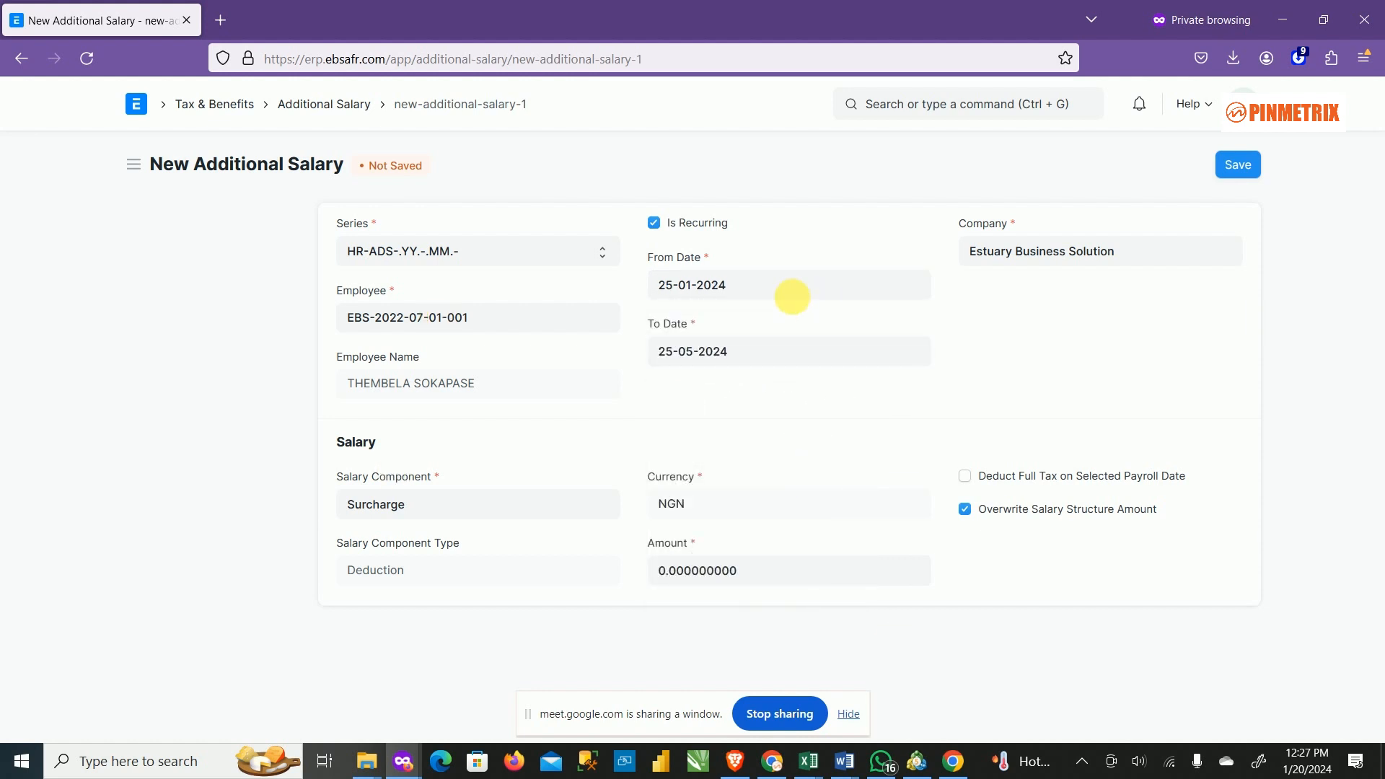
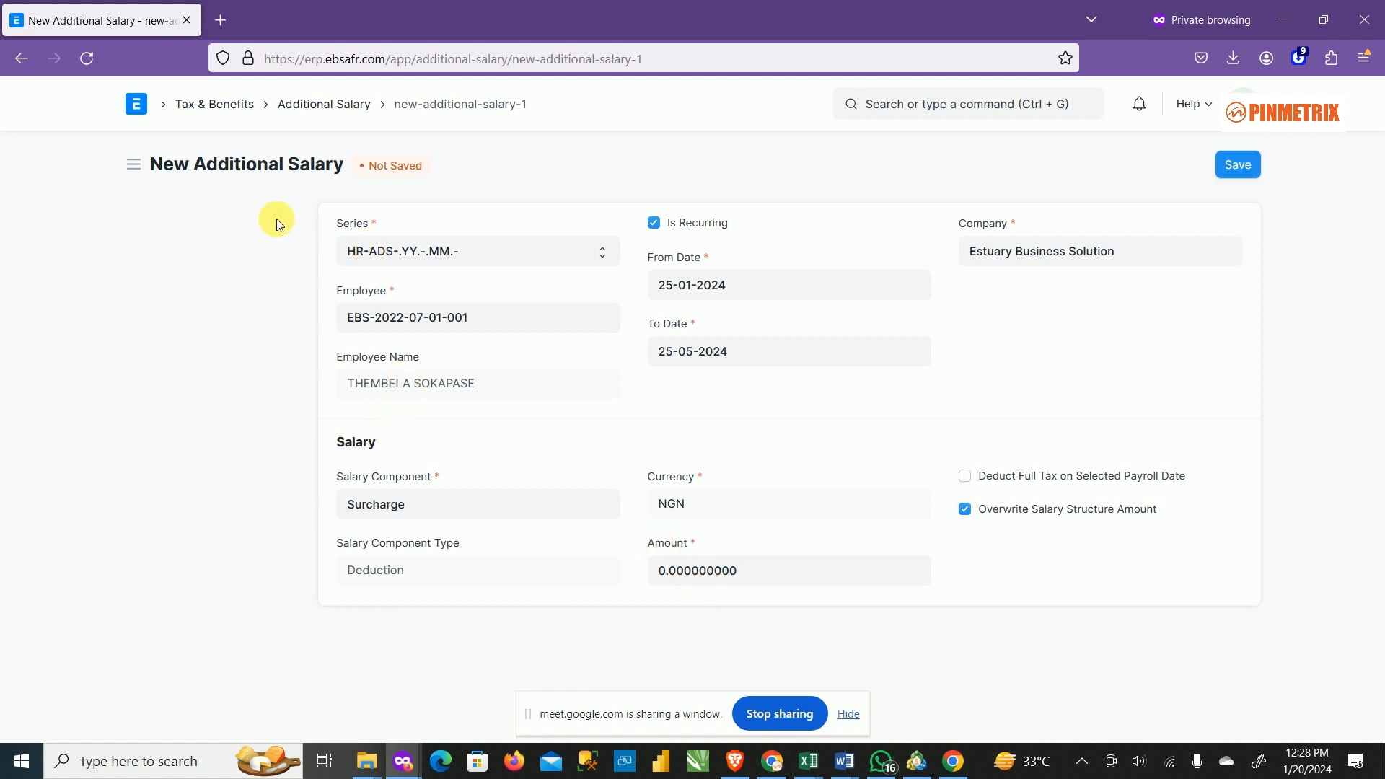
Step: Leave the unsaved additional salary and start a new Salary Slip for the first listed employee
click(25, 56)
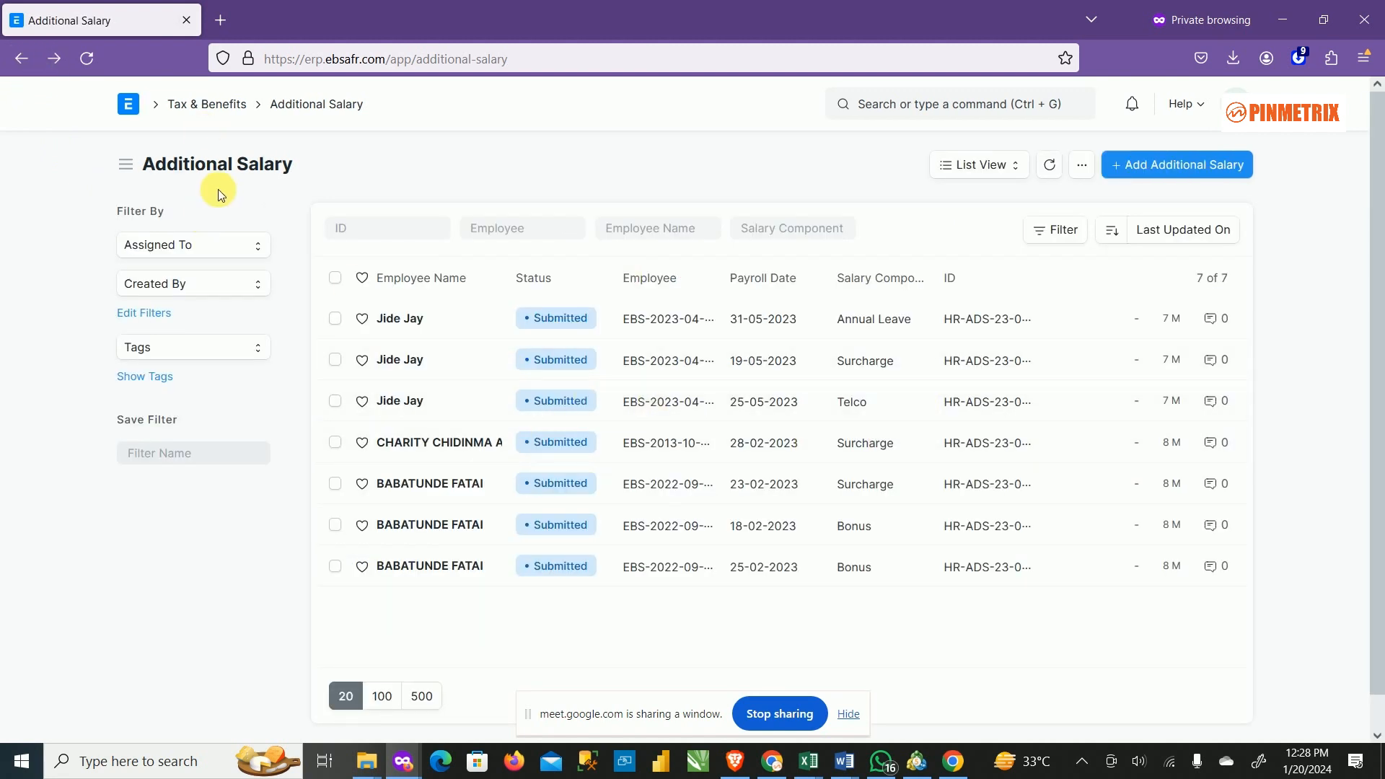
click(21, 58)
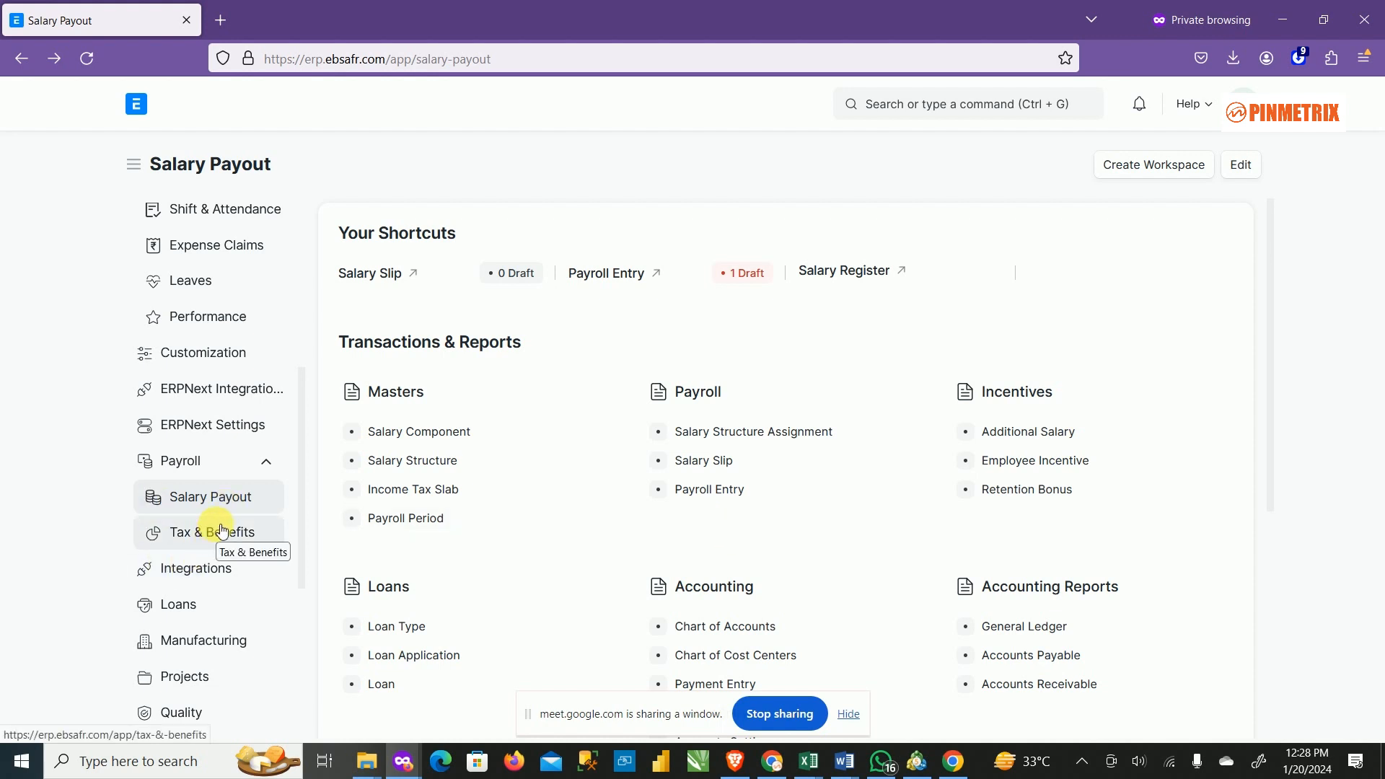
click(728, 466)
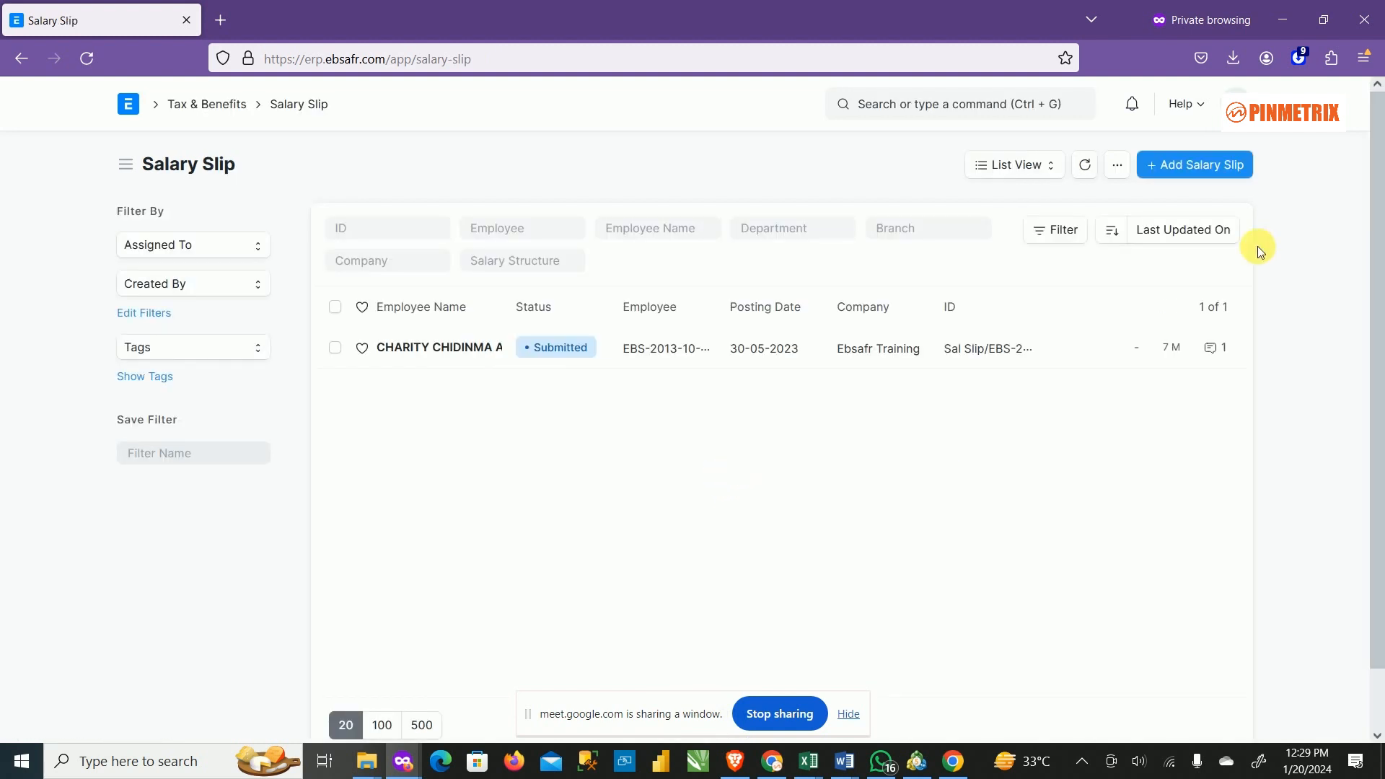
click(1224, 174)
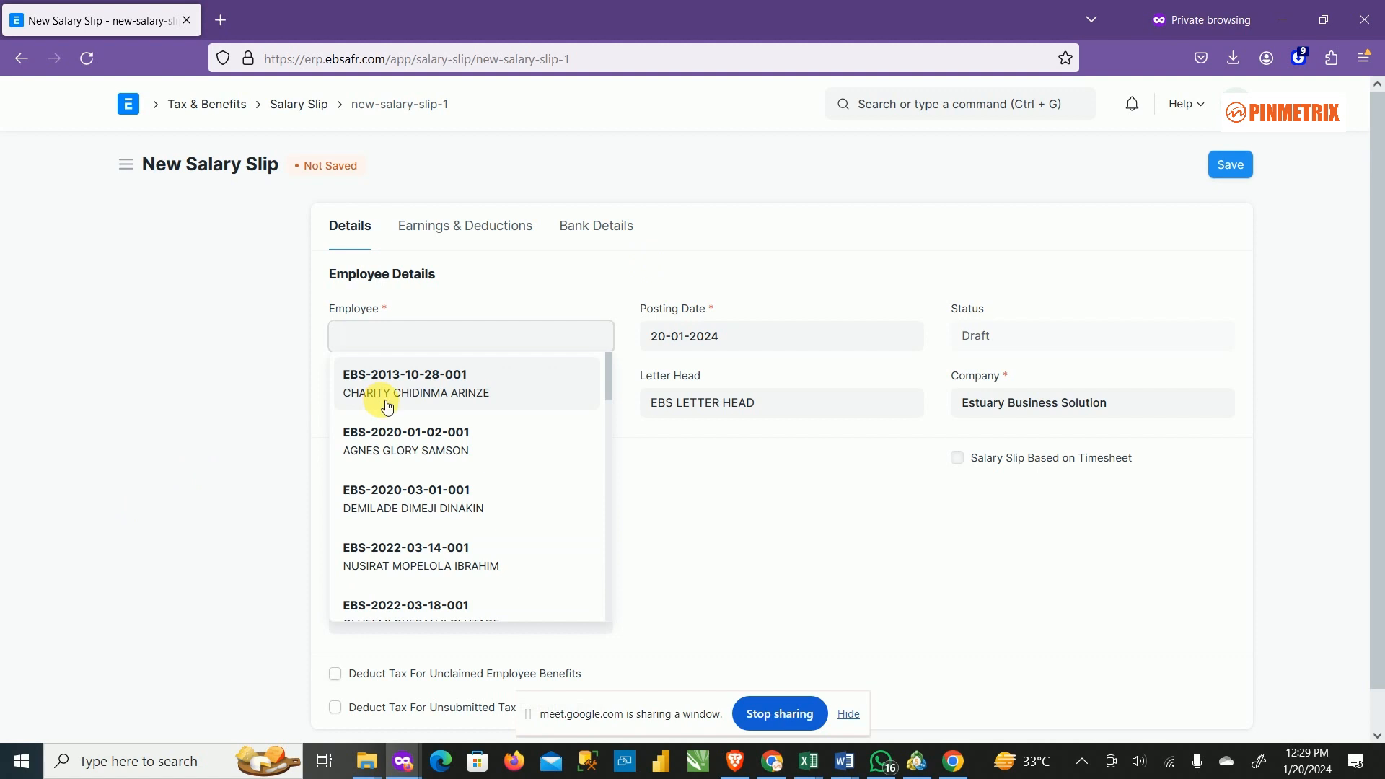
click(444, 389)
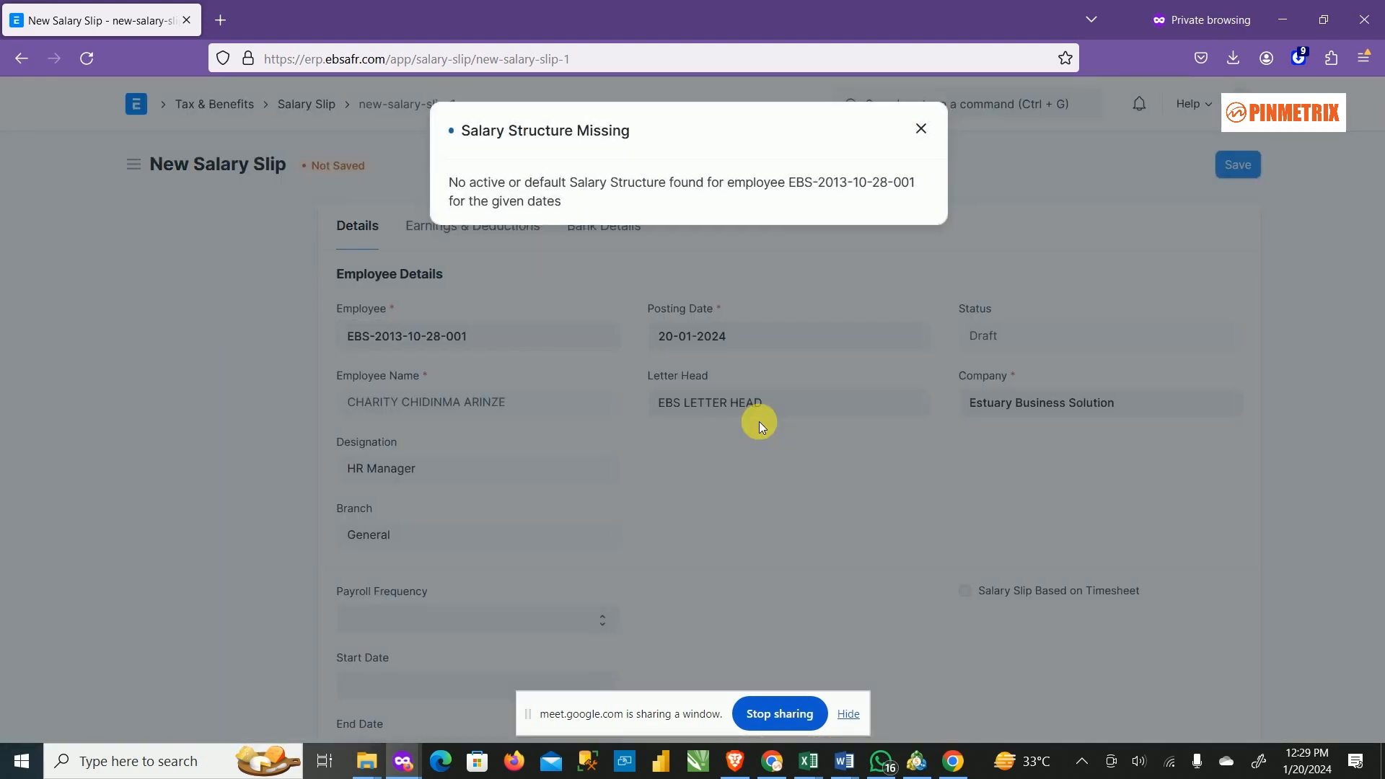
click(920, 130)
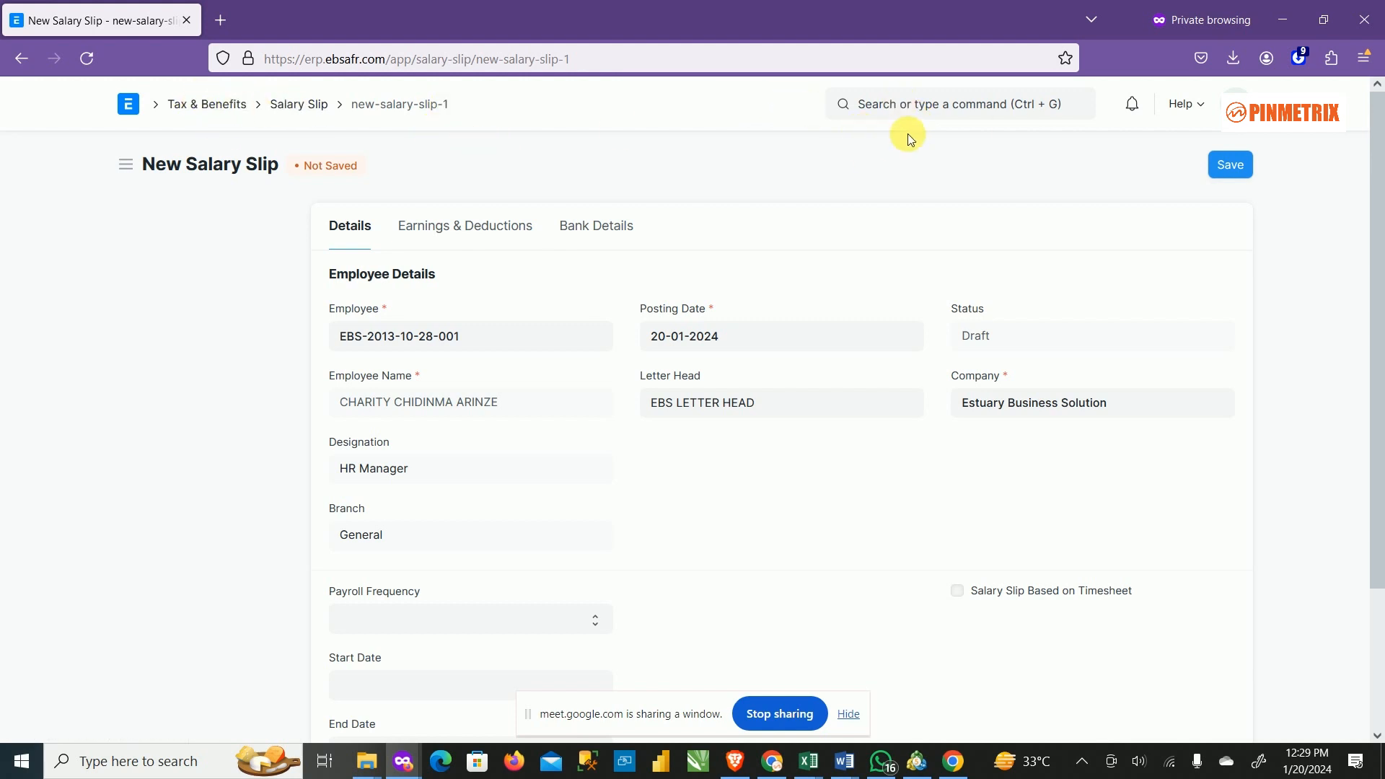
click(933, 109)
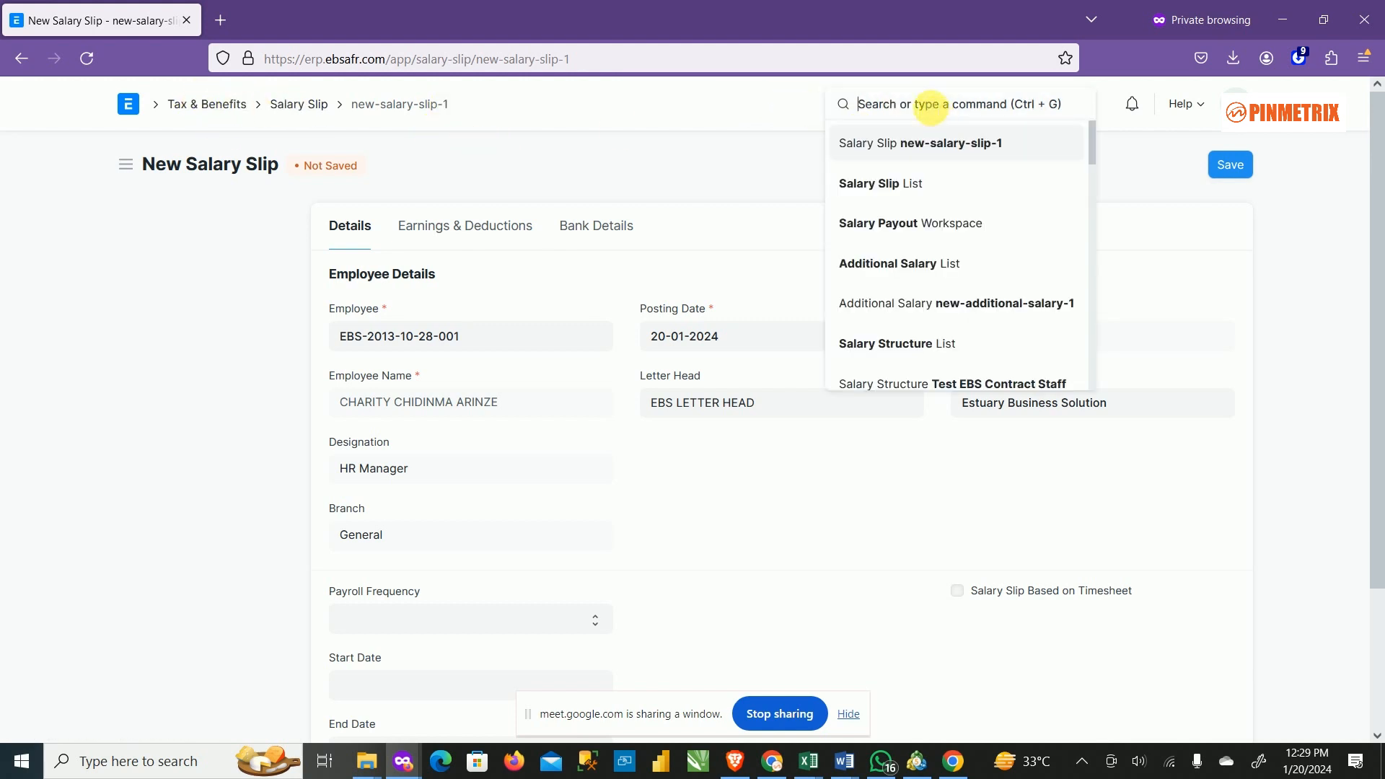
text(employee)
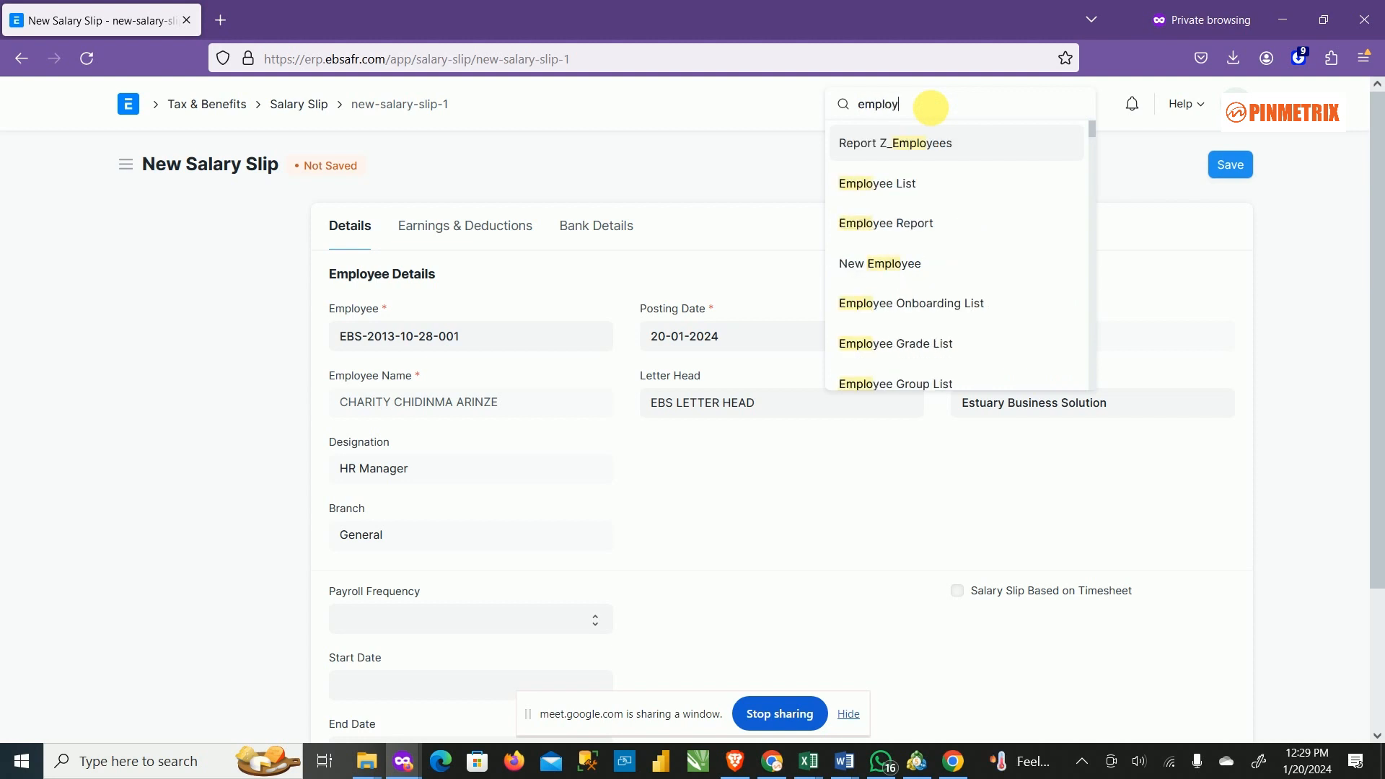
key(BackSpace)
key(BackSpace)
key(BackSpace)
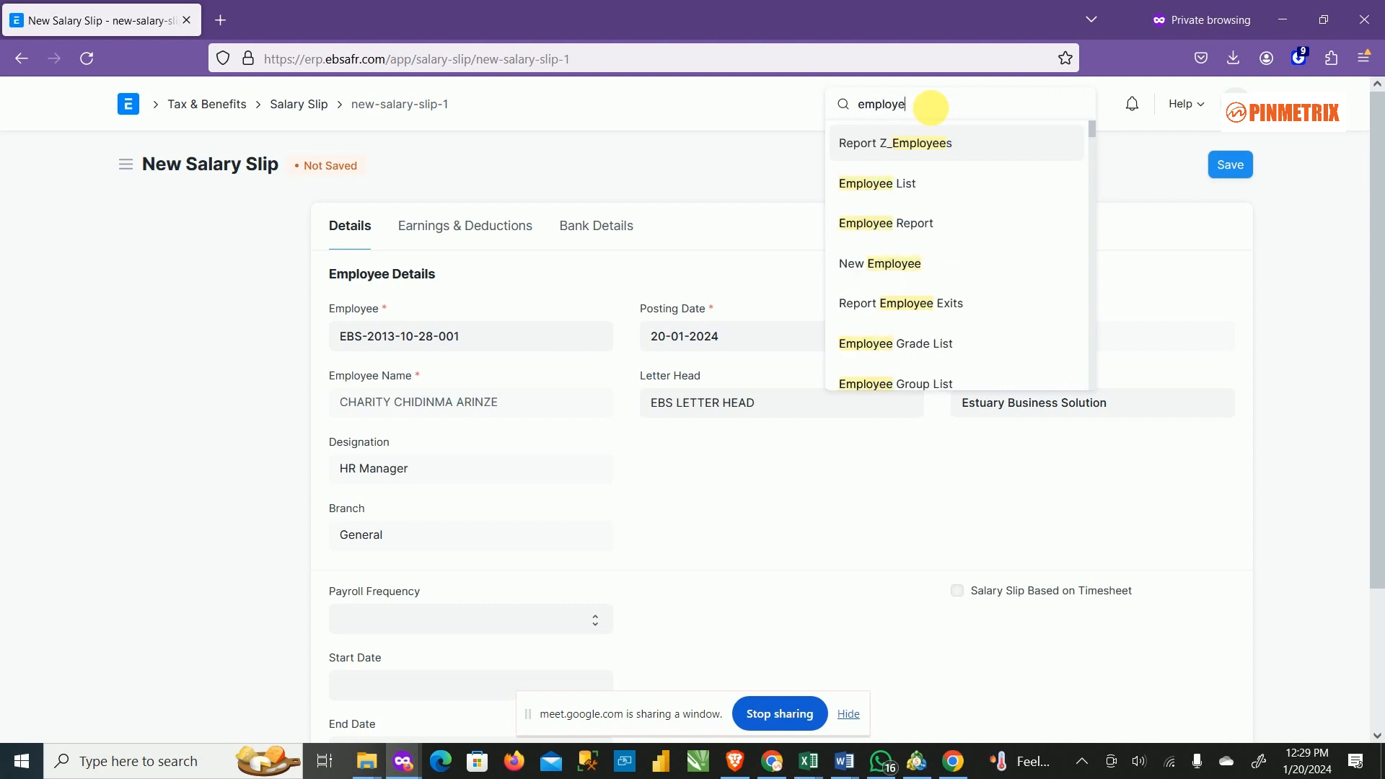
key(BackSpace)
key(BackSpace)
key(BackSpace)
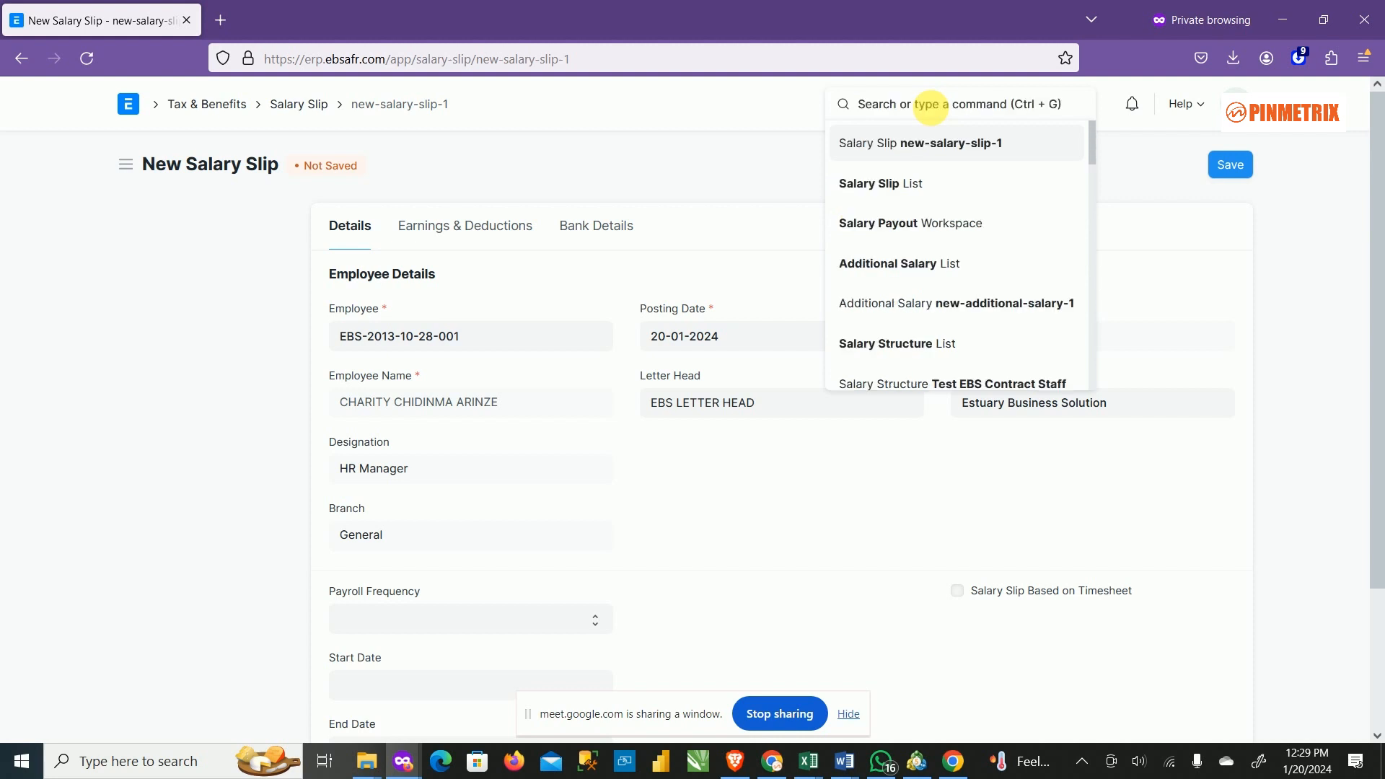
Step: Find the Salary Structure list and open the Test EBS Contract Staff Salary Structure
text(sal)
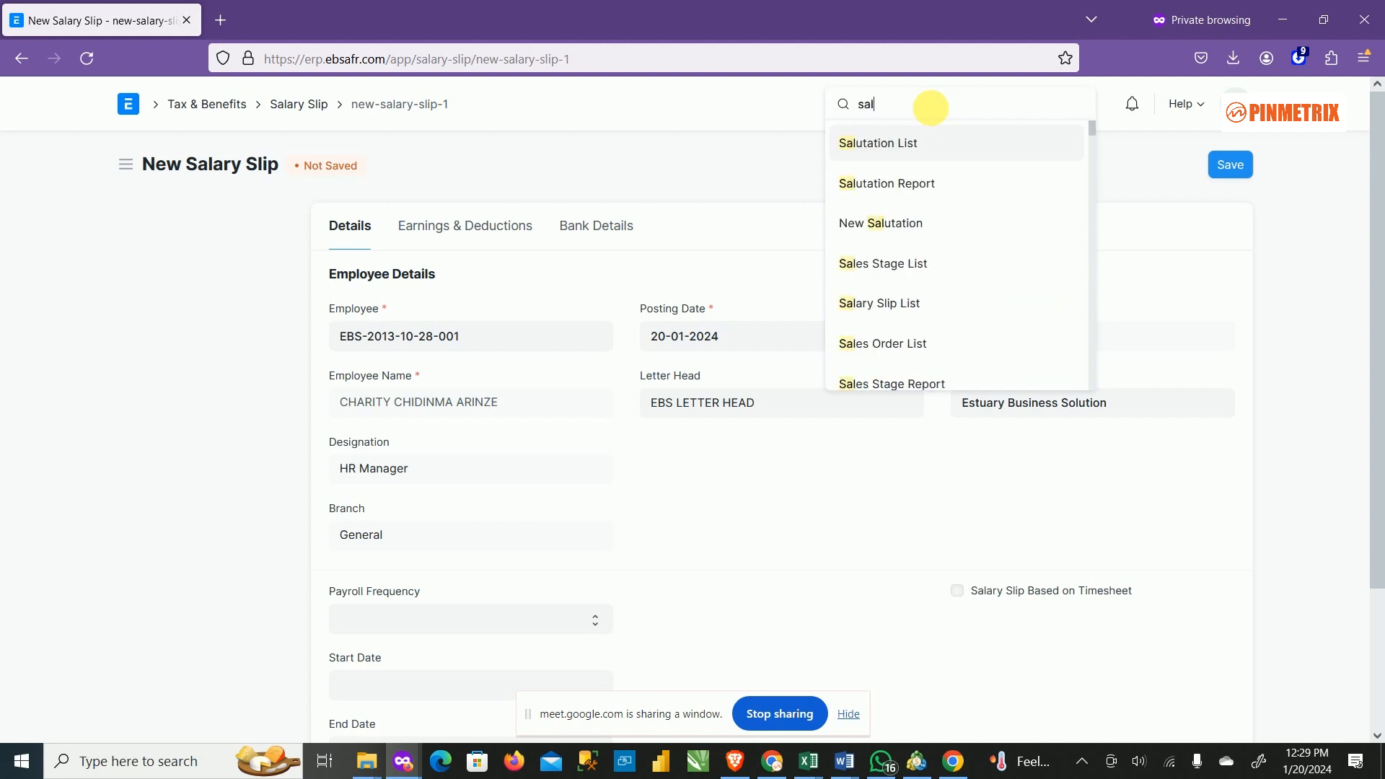
text(aray)
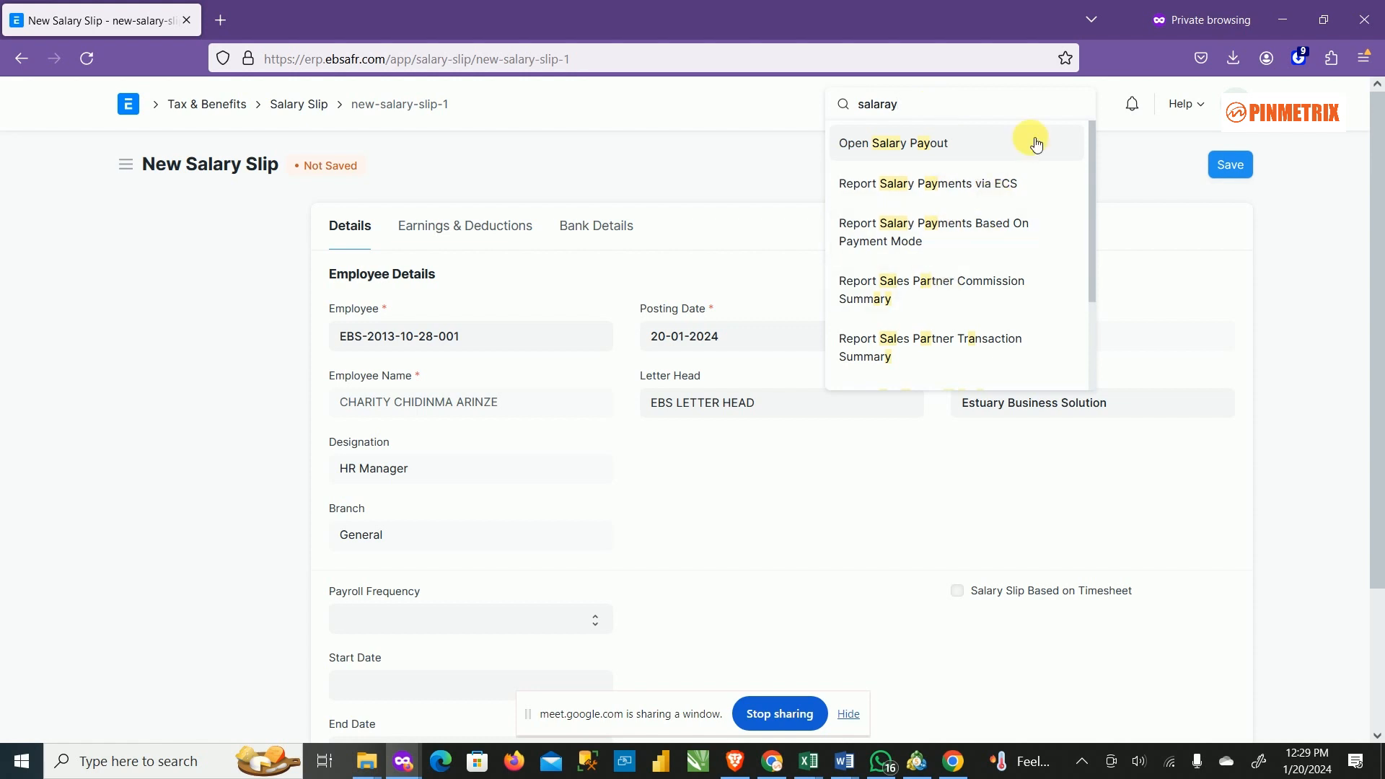
key(BackSpace)
key(BackSpace)
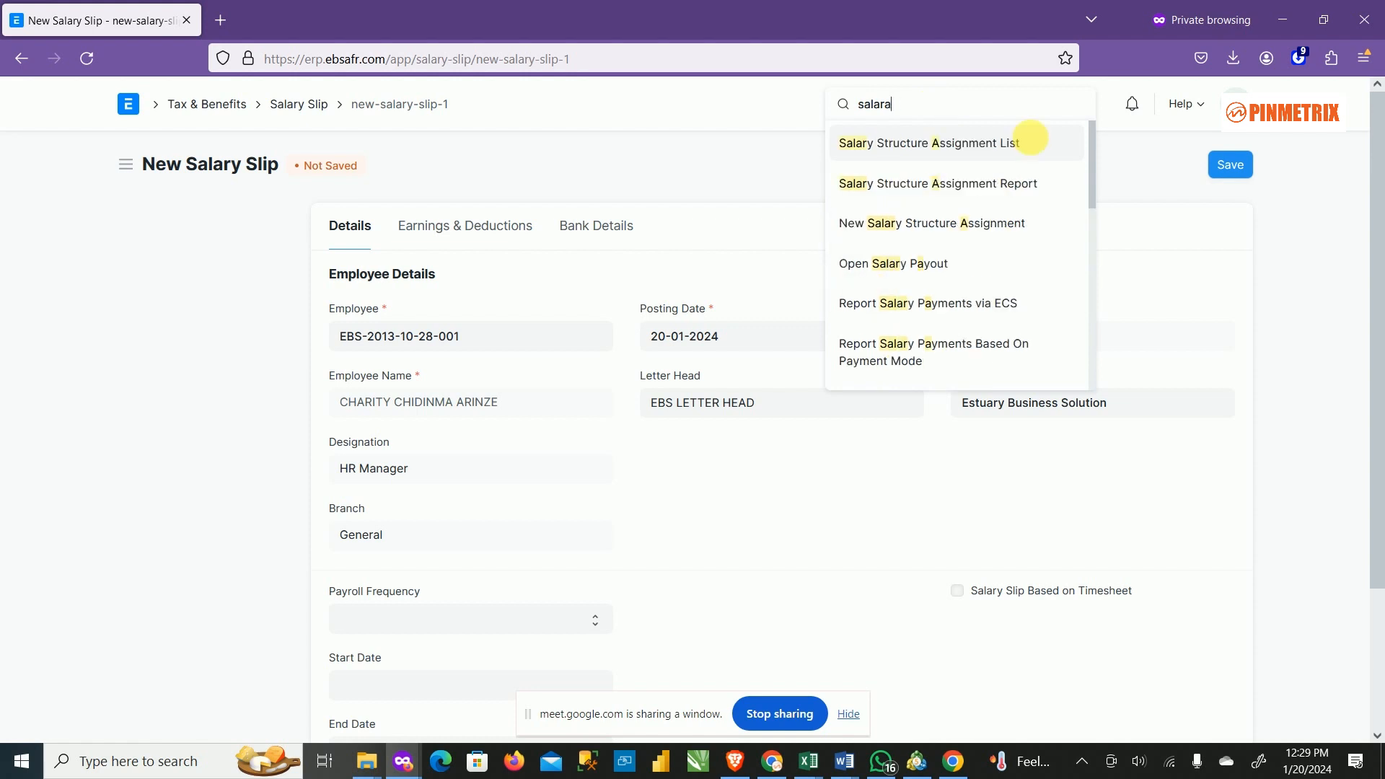
text(y)
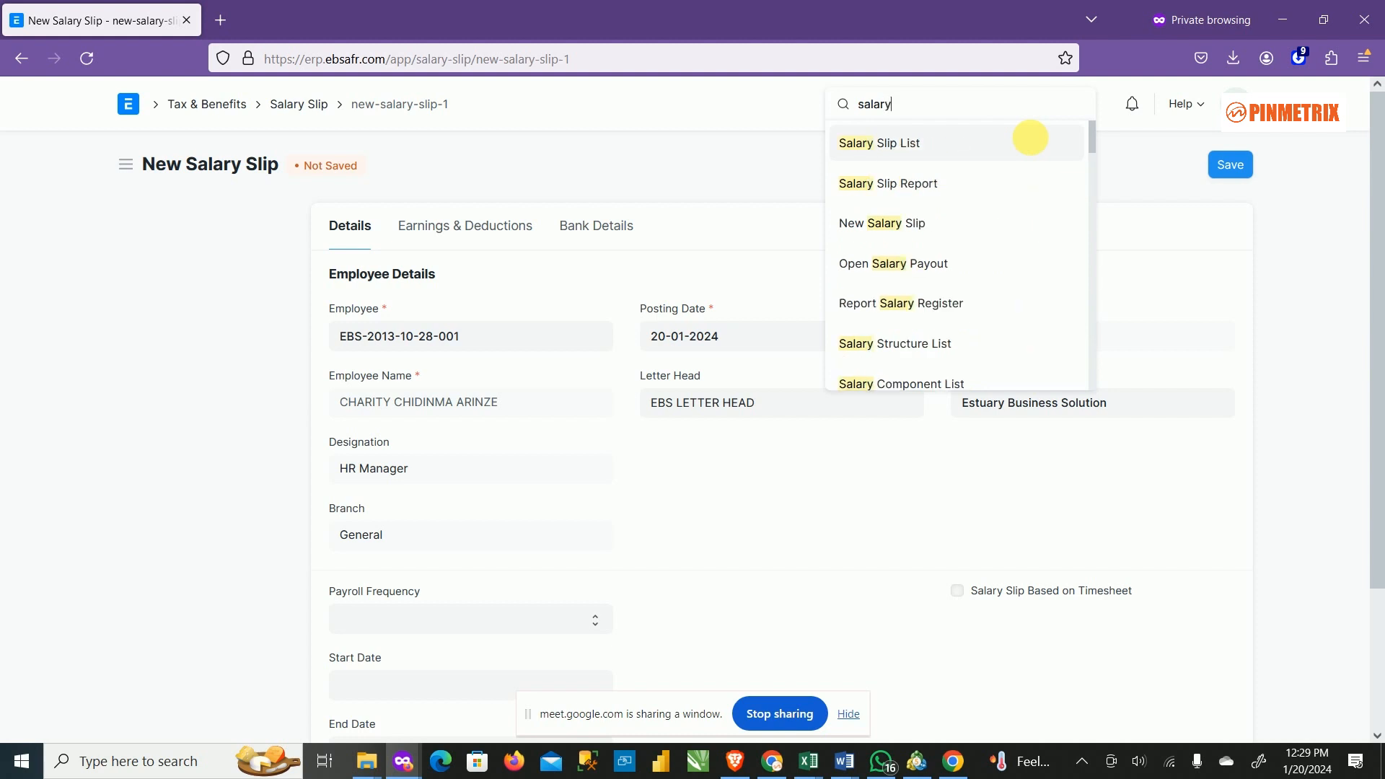
text( str)
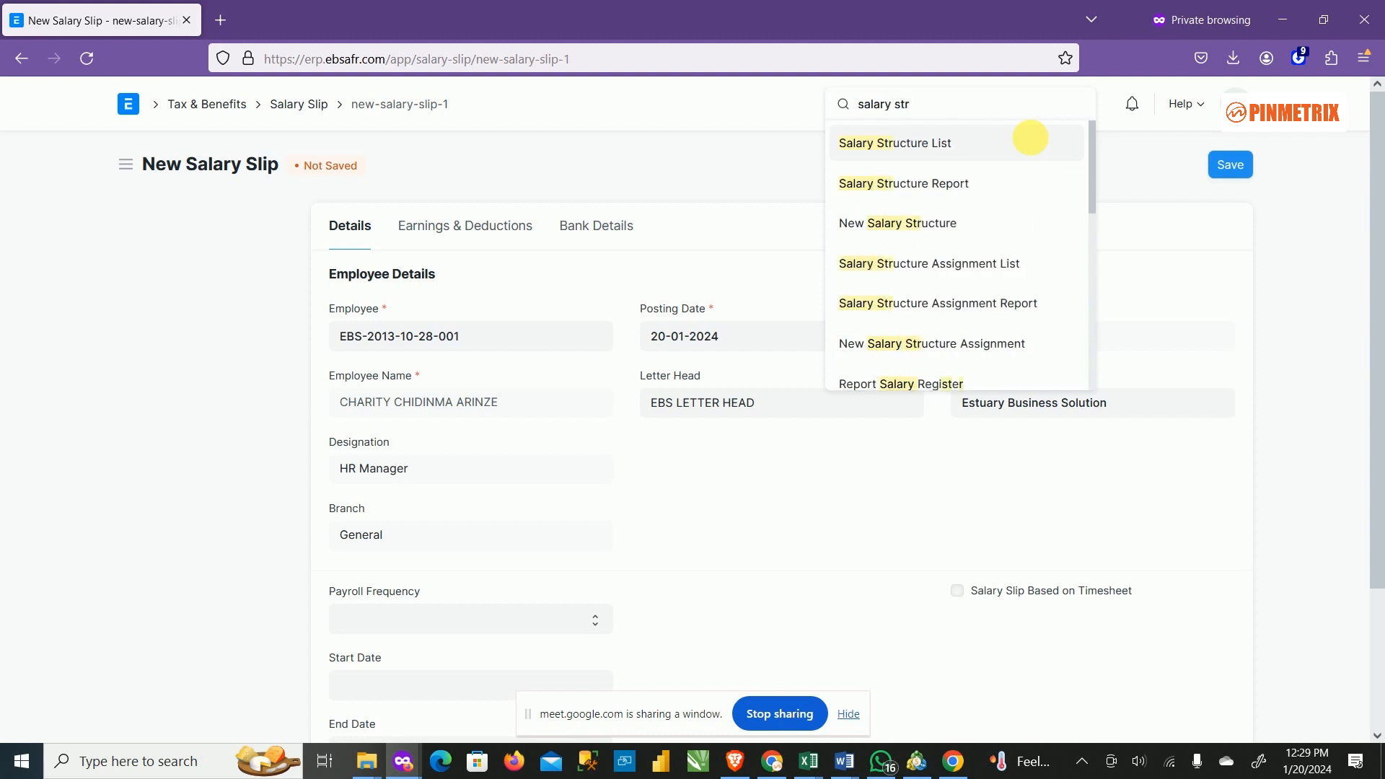
text(ucture)
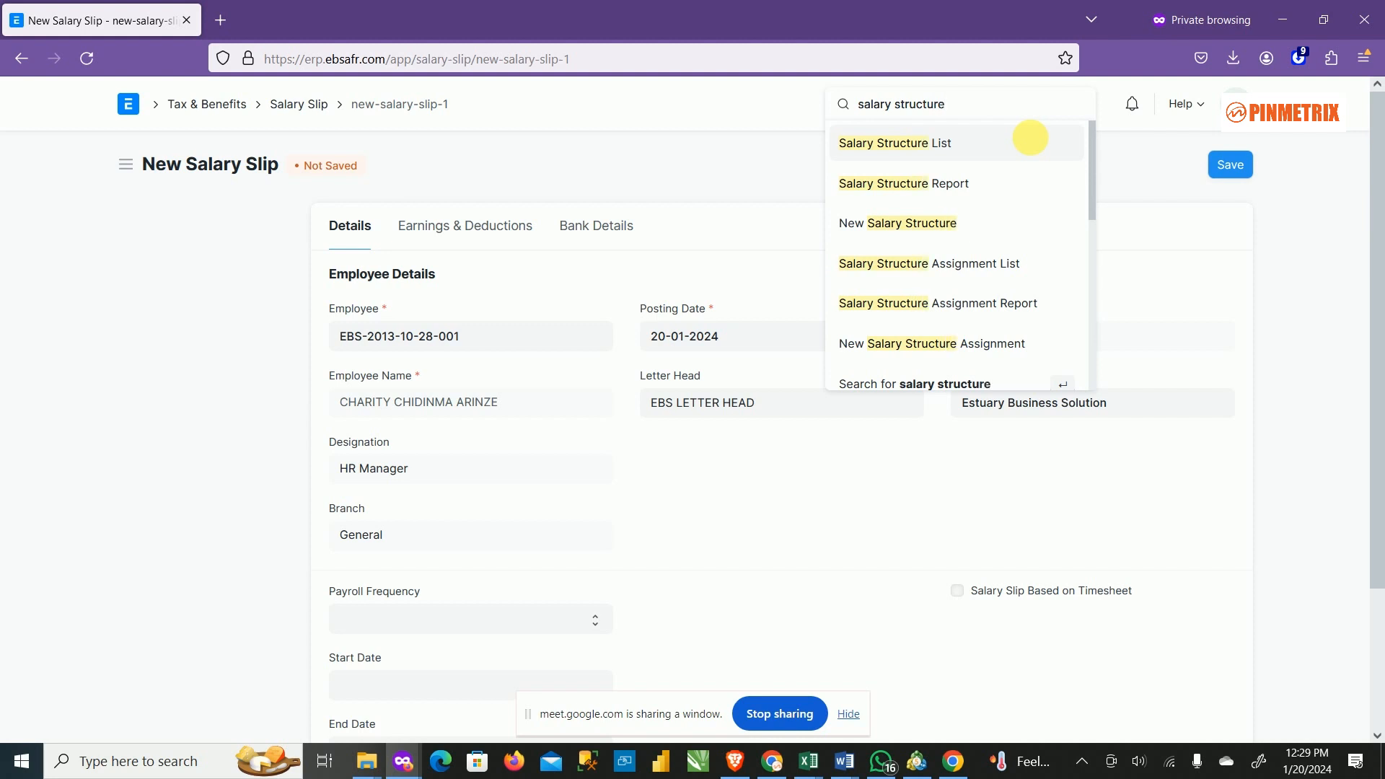
click(927, 148)
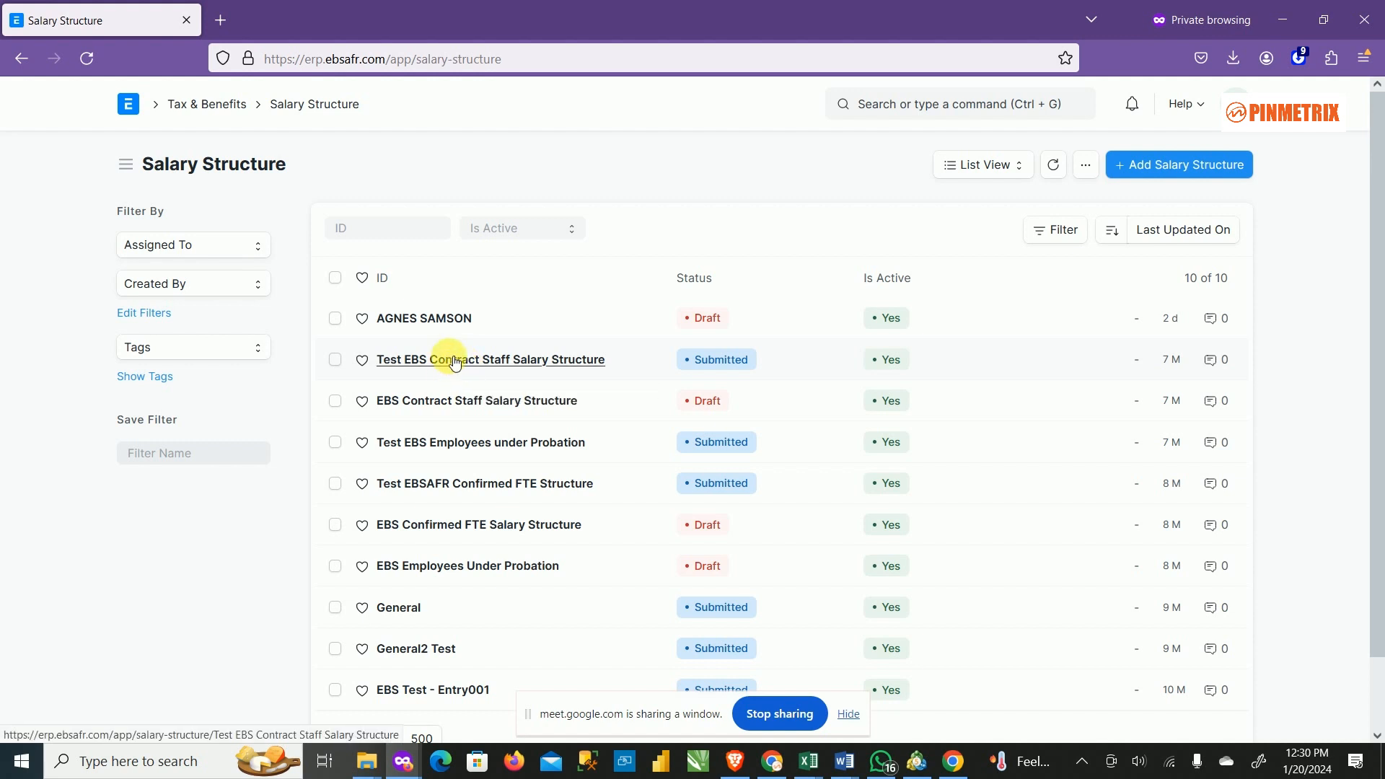
click(530, 373)
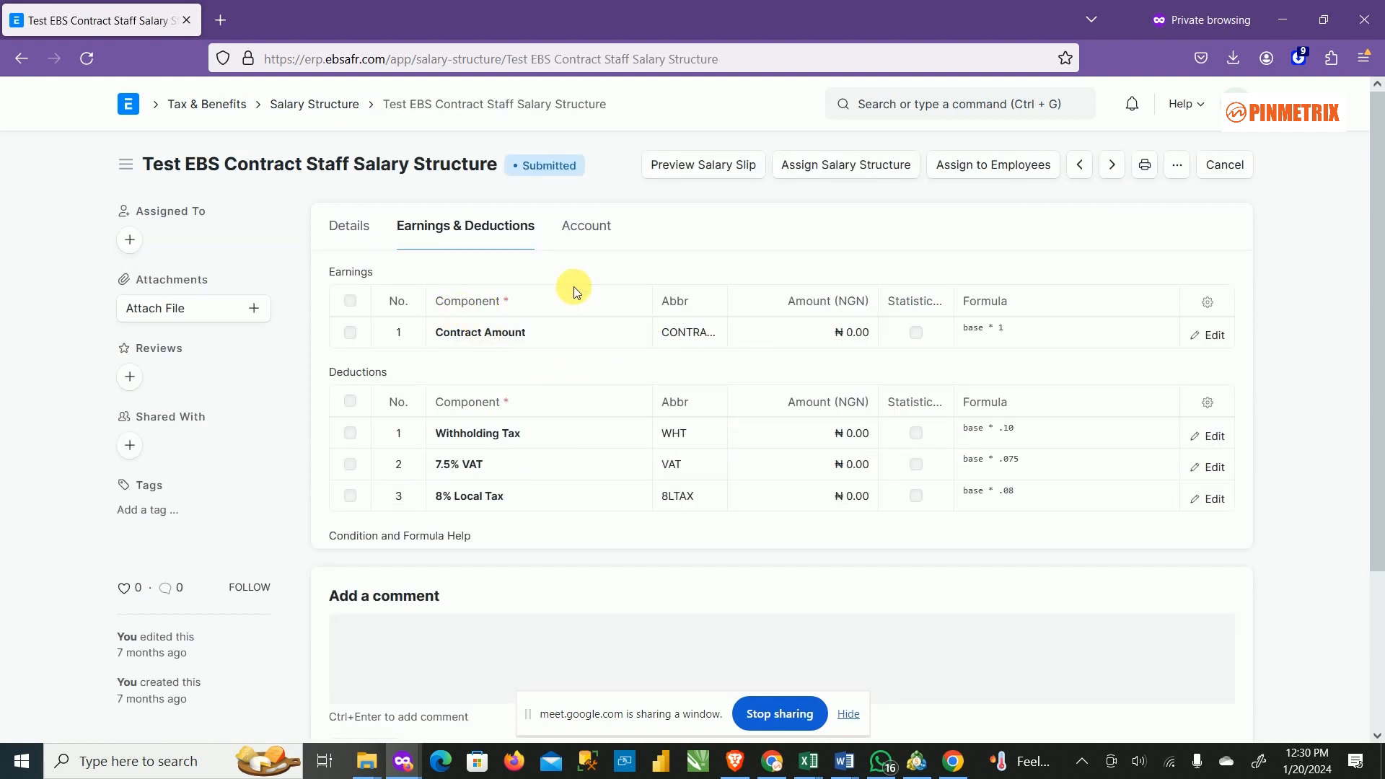
Step: Review the contract staff structure's earnings, deductions, mode of payment and payment account
click(604, 227)
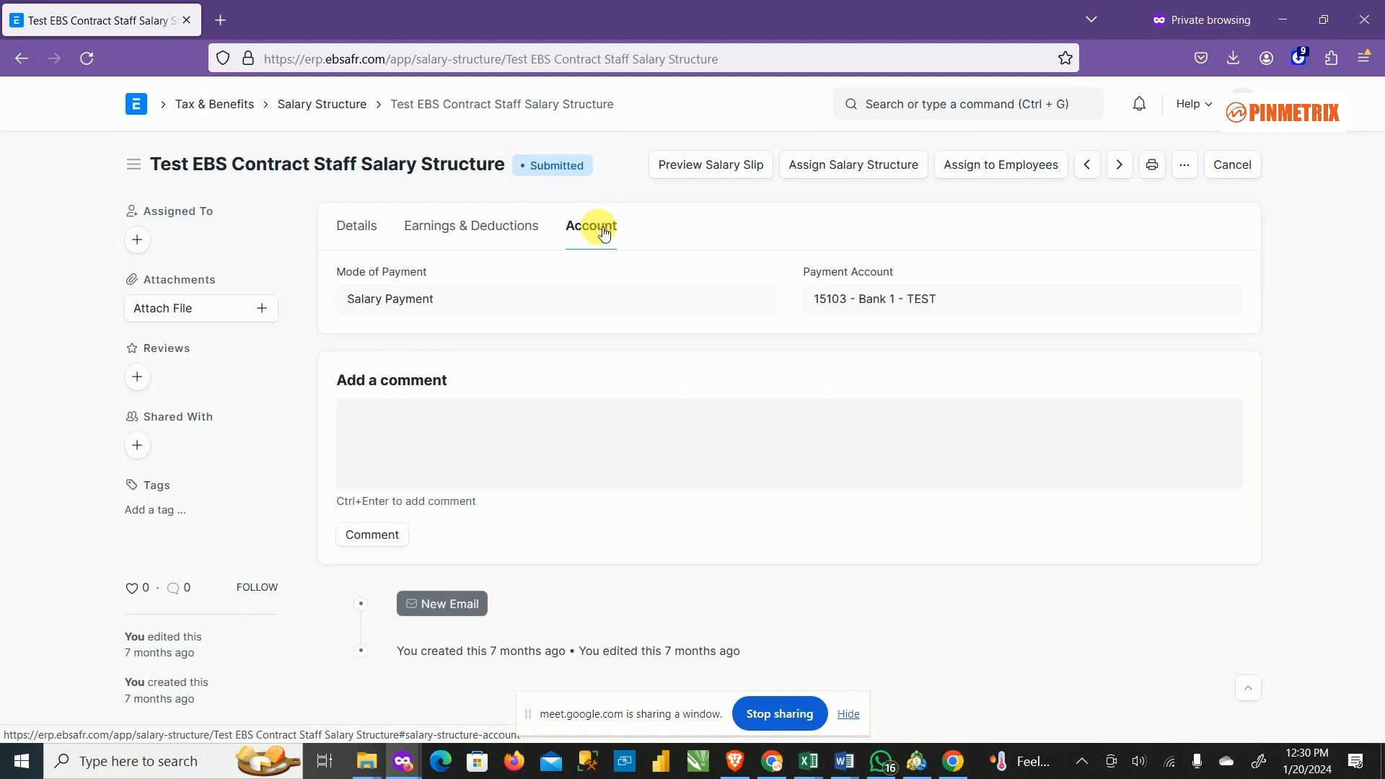
click(503, 233)
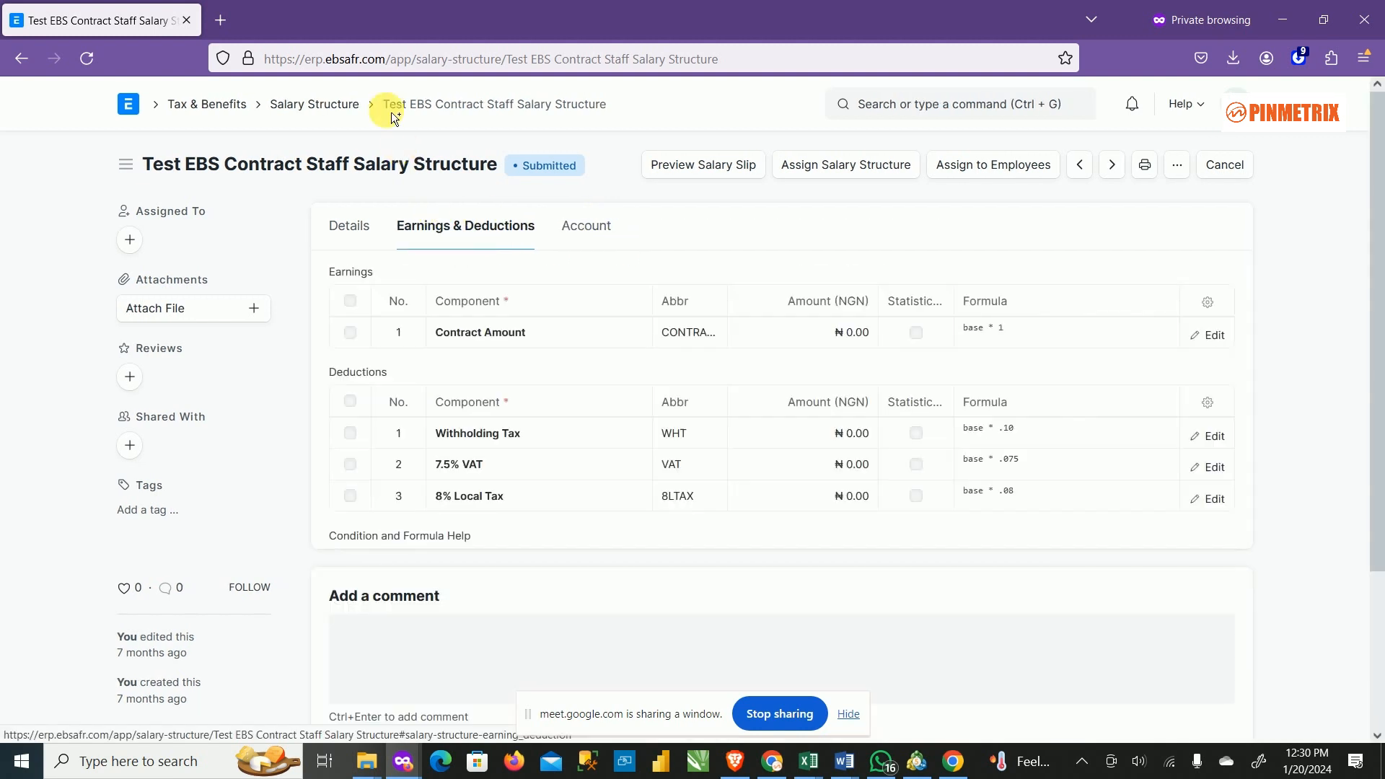
click(609, 229)
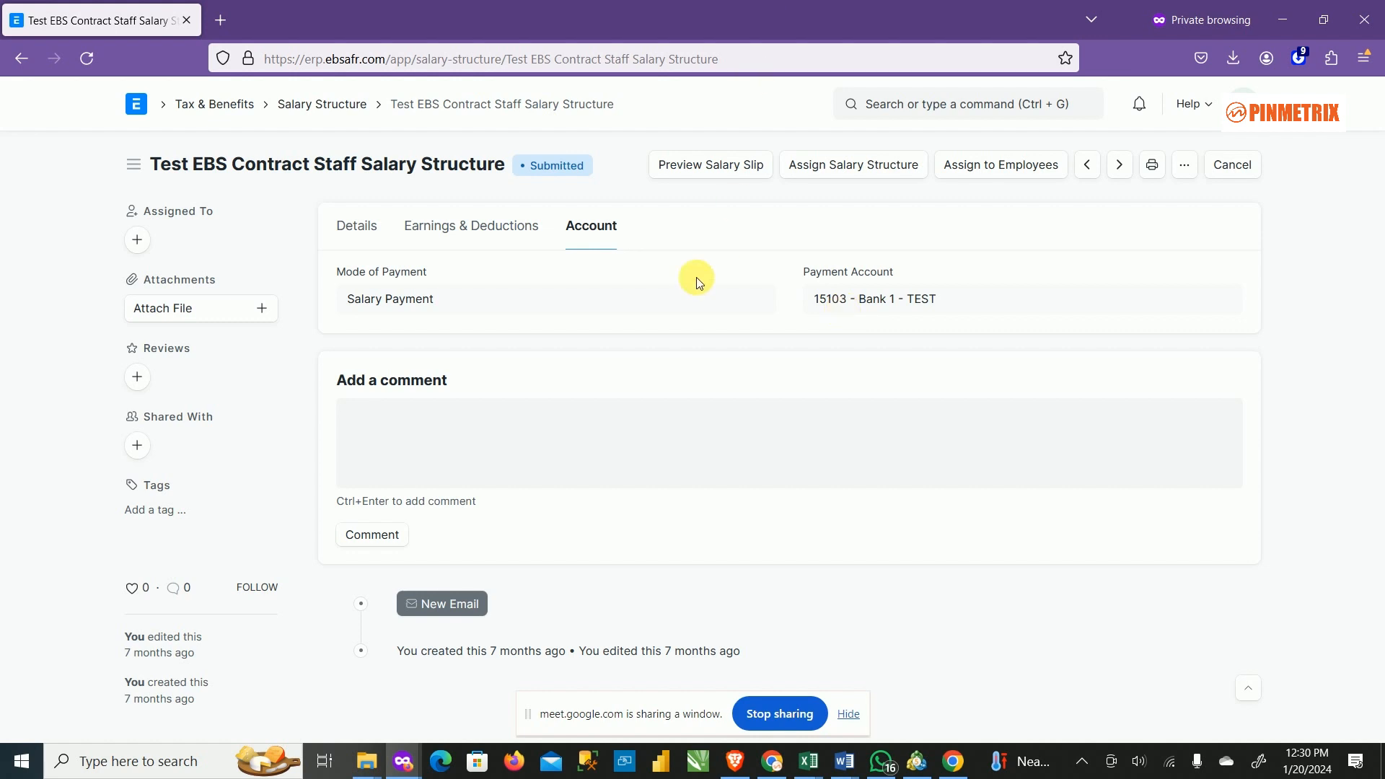
click(496, 228)
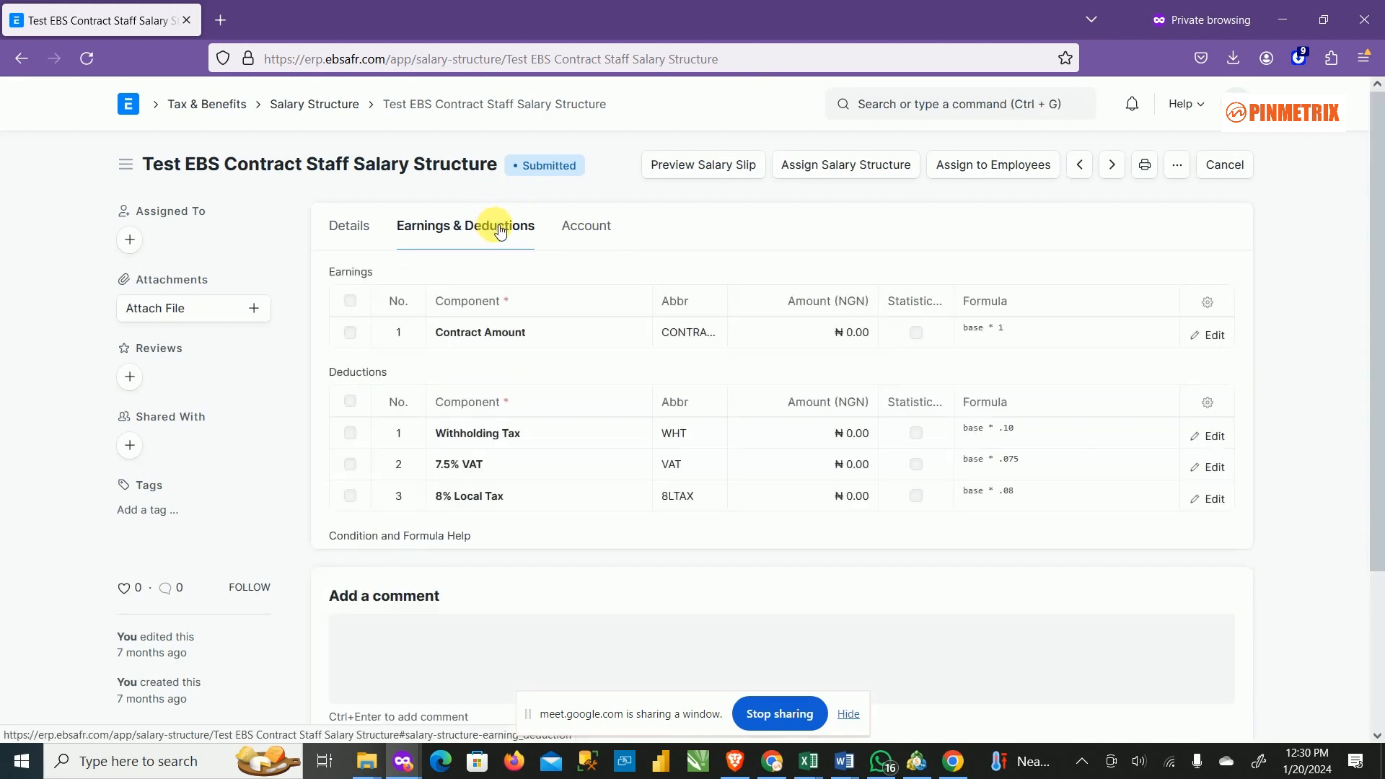
click(591, 230)
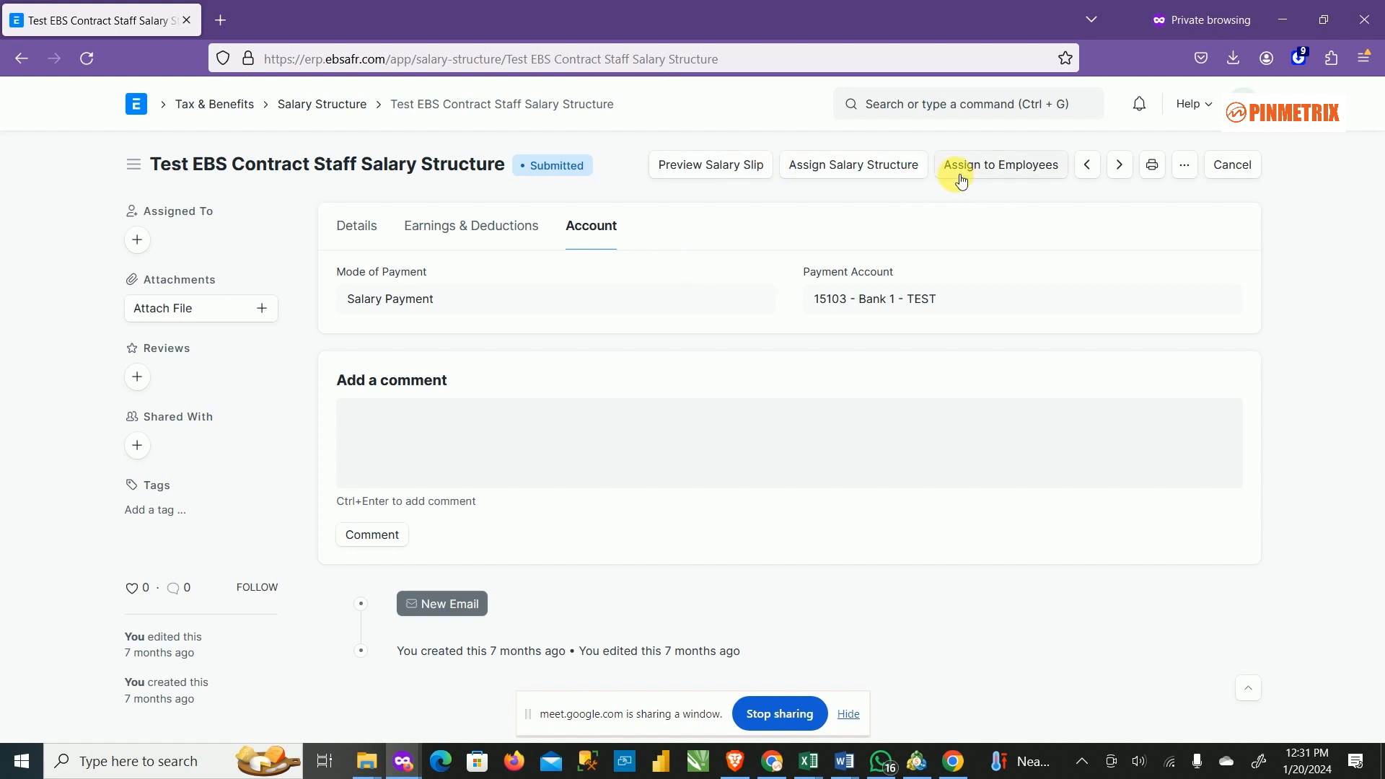
Step: Start a salary structure assignment from the contract staff structure and select the third listed employee
click(815, 175)
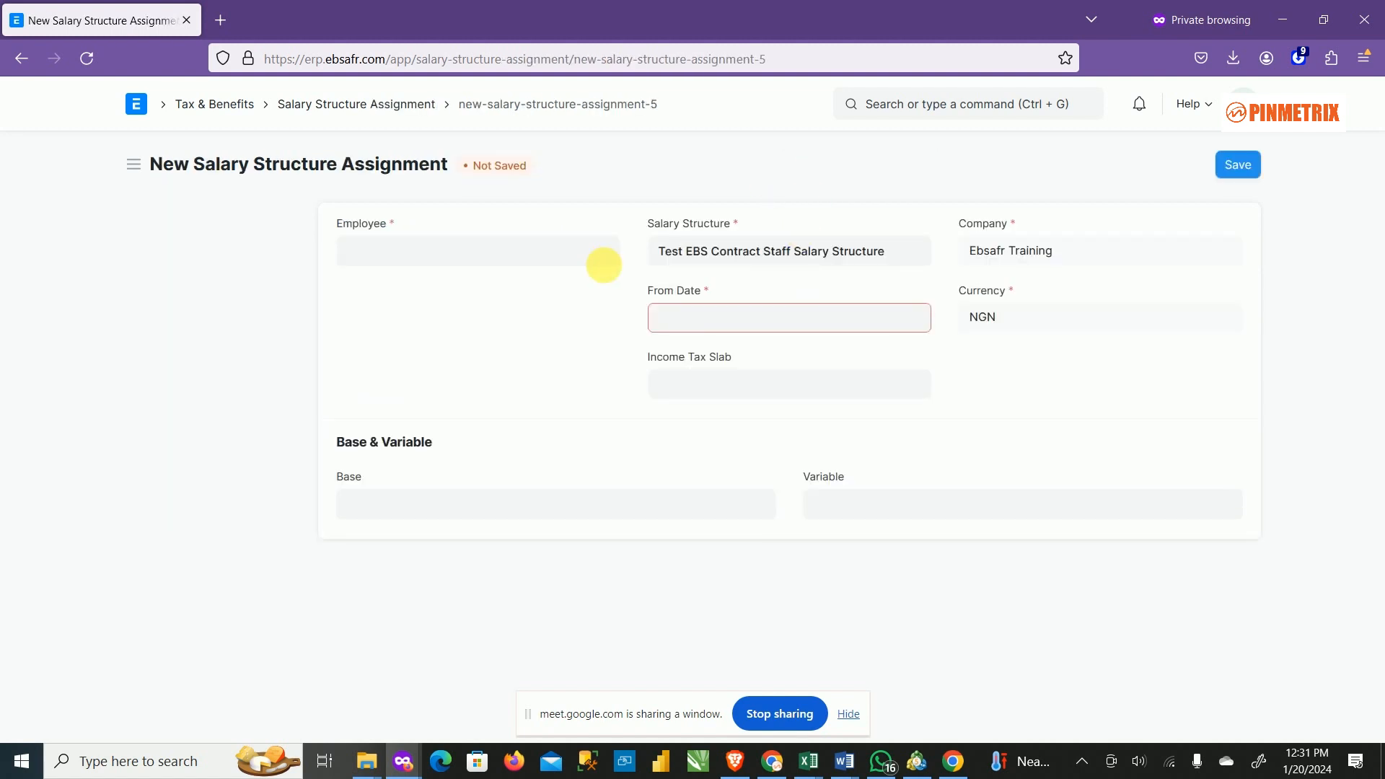
click(545, 256)
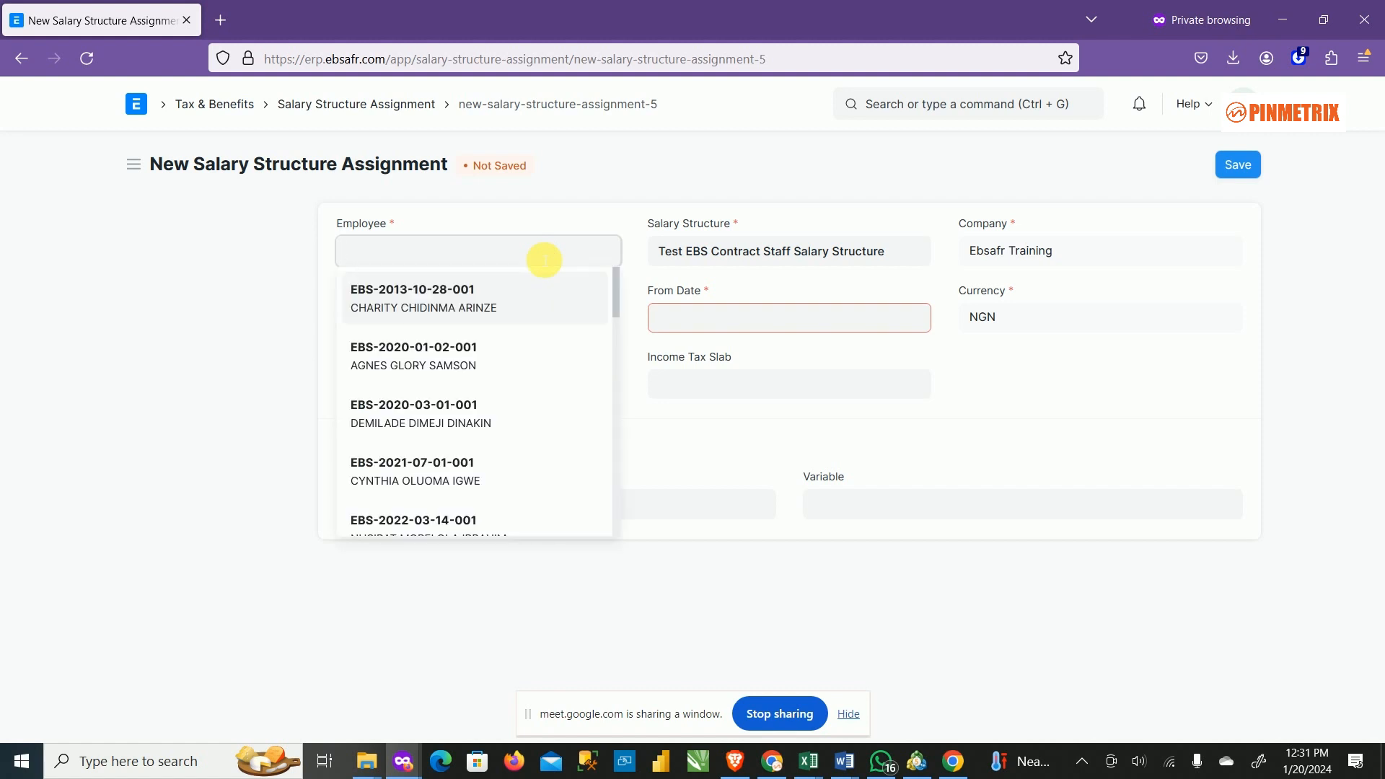
scroll(541, 288, down, 10)
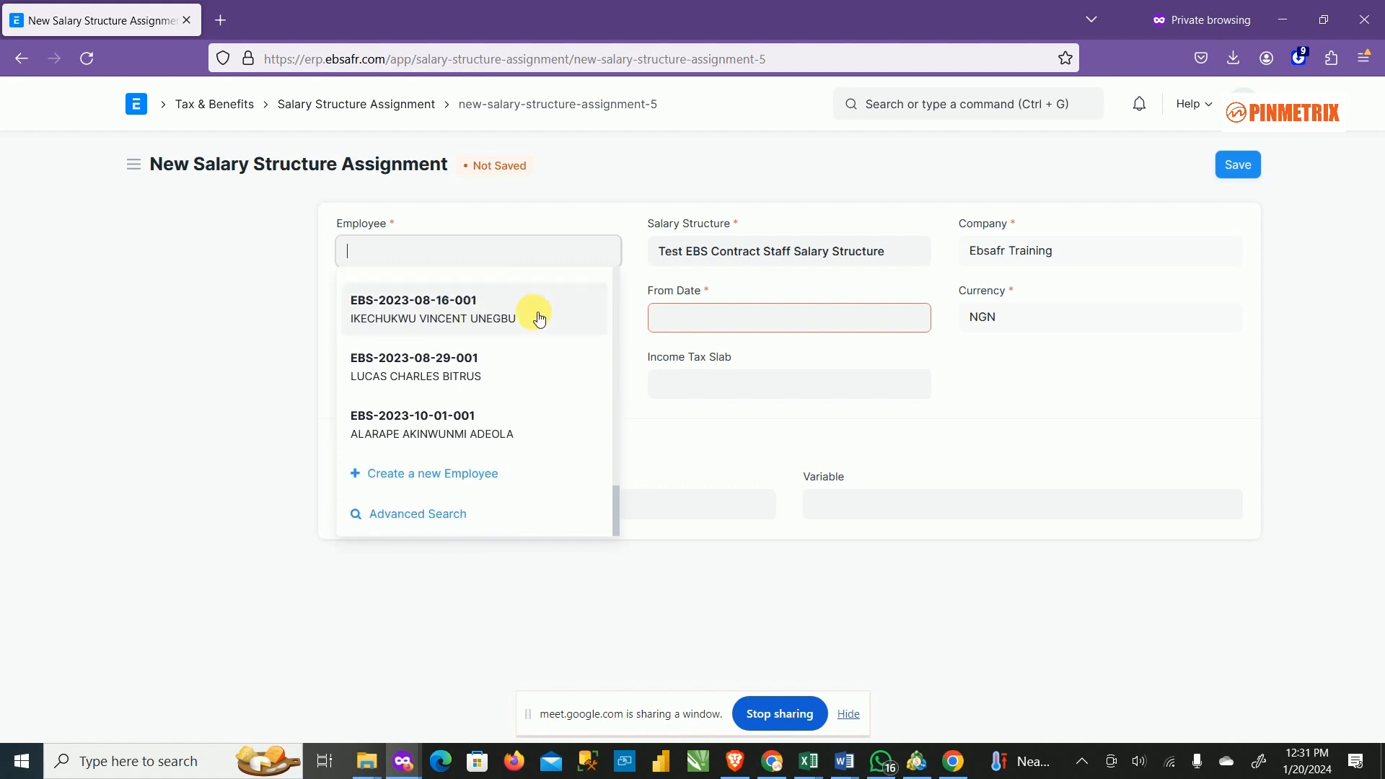
scroll(546, 348, up, 4)
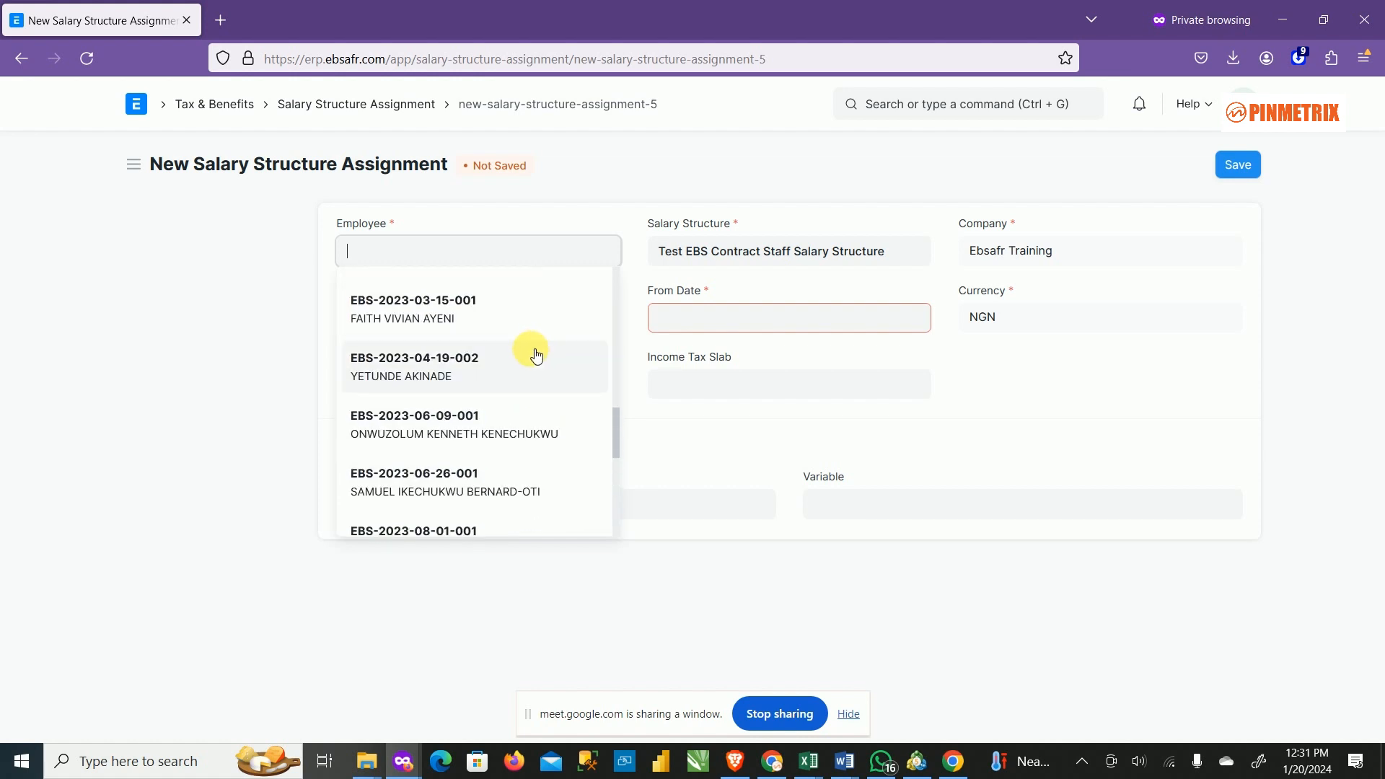
scroll(541, 352, up, 4)
scroll(536, 355, up, 4)
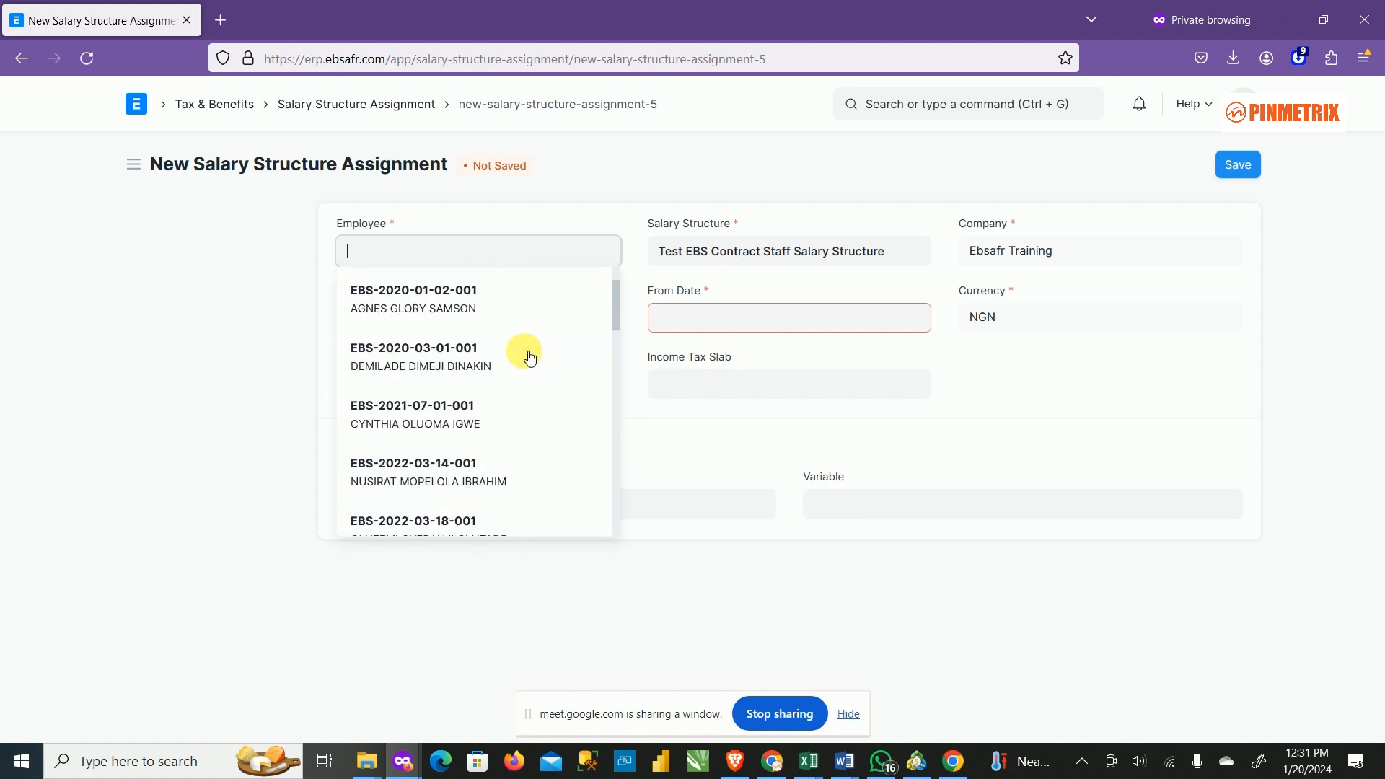
scroll(529, 357, down, 3)
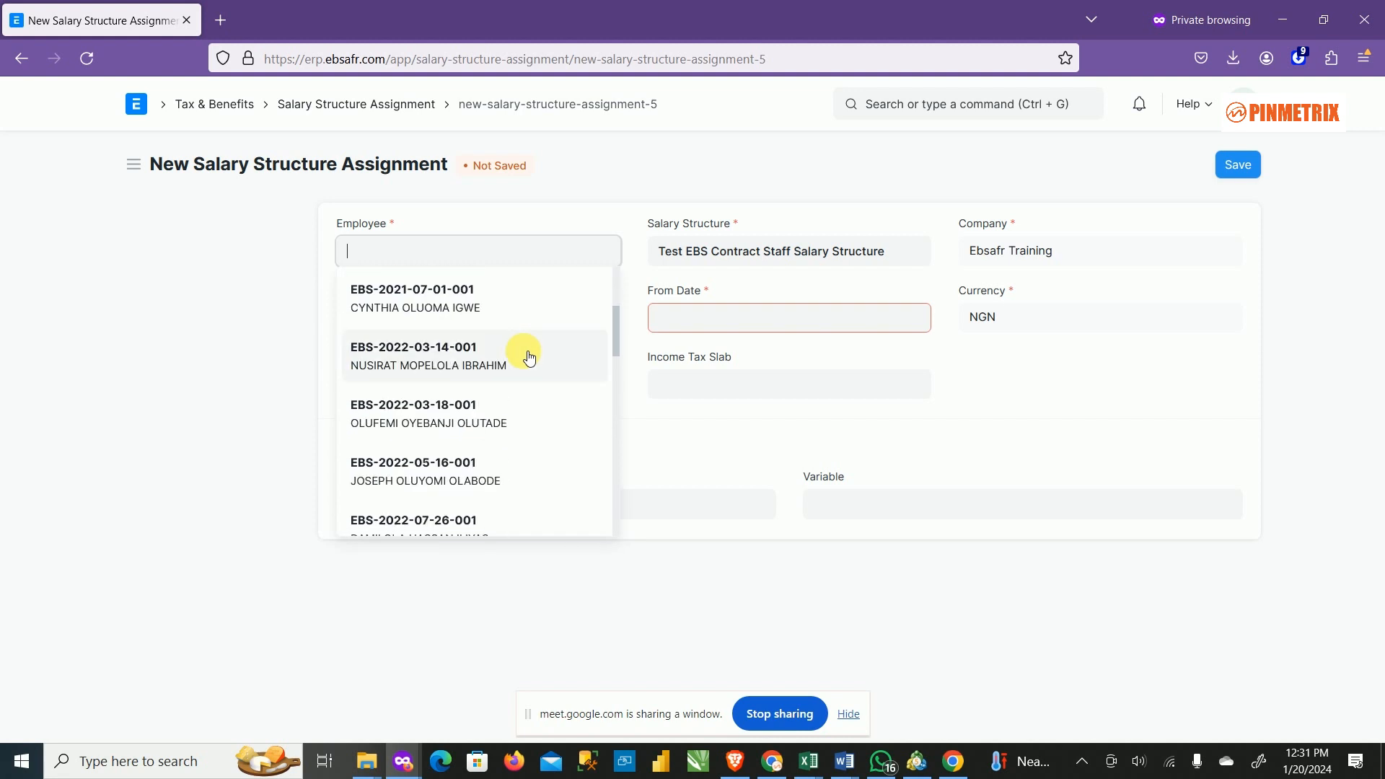
scroll(528, 357, down, 2)
scroll(529, 356, up, 5)
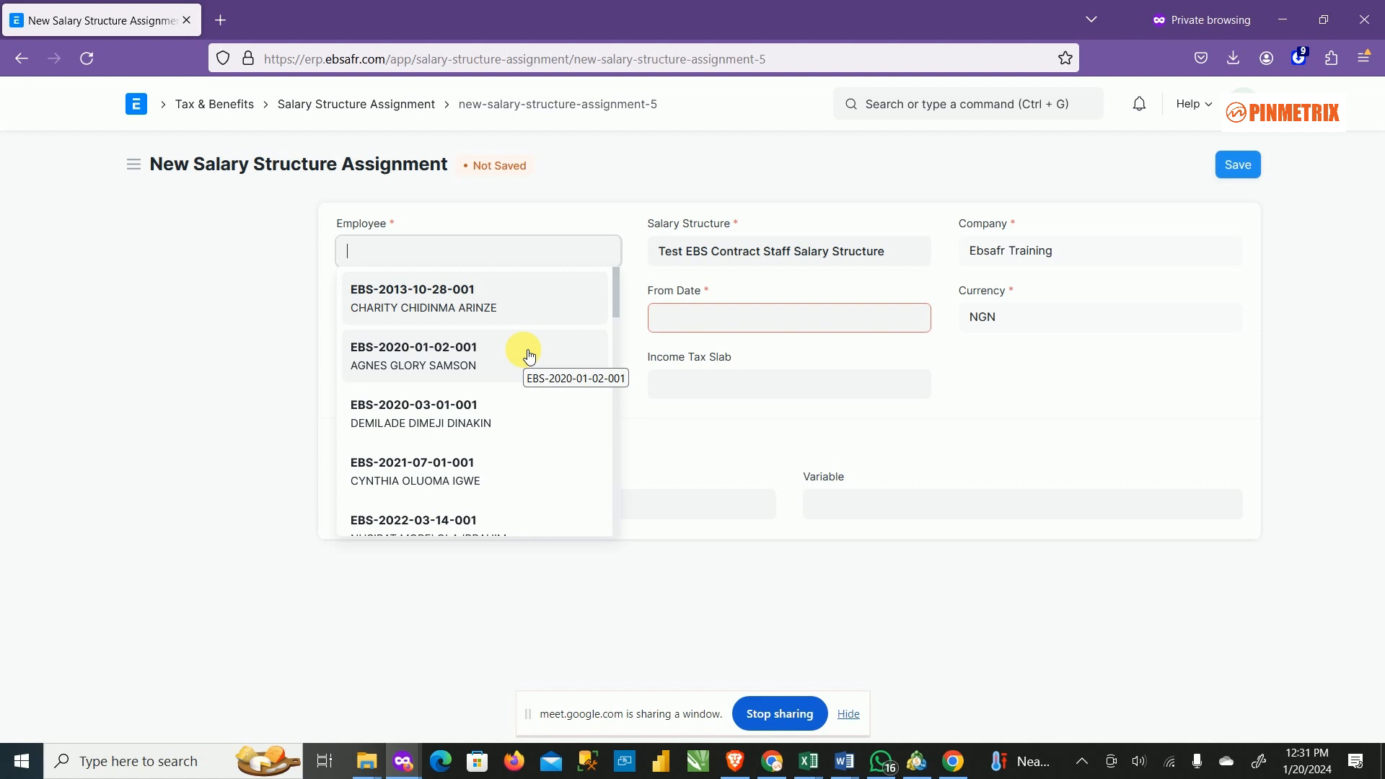
text(demi)
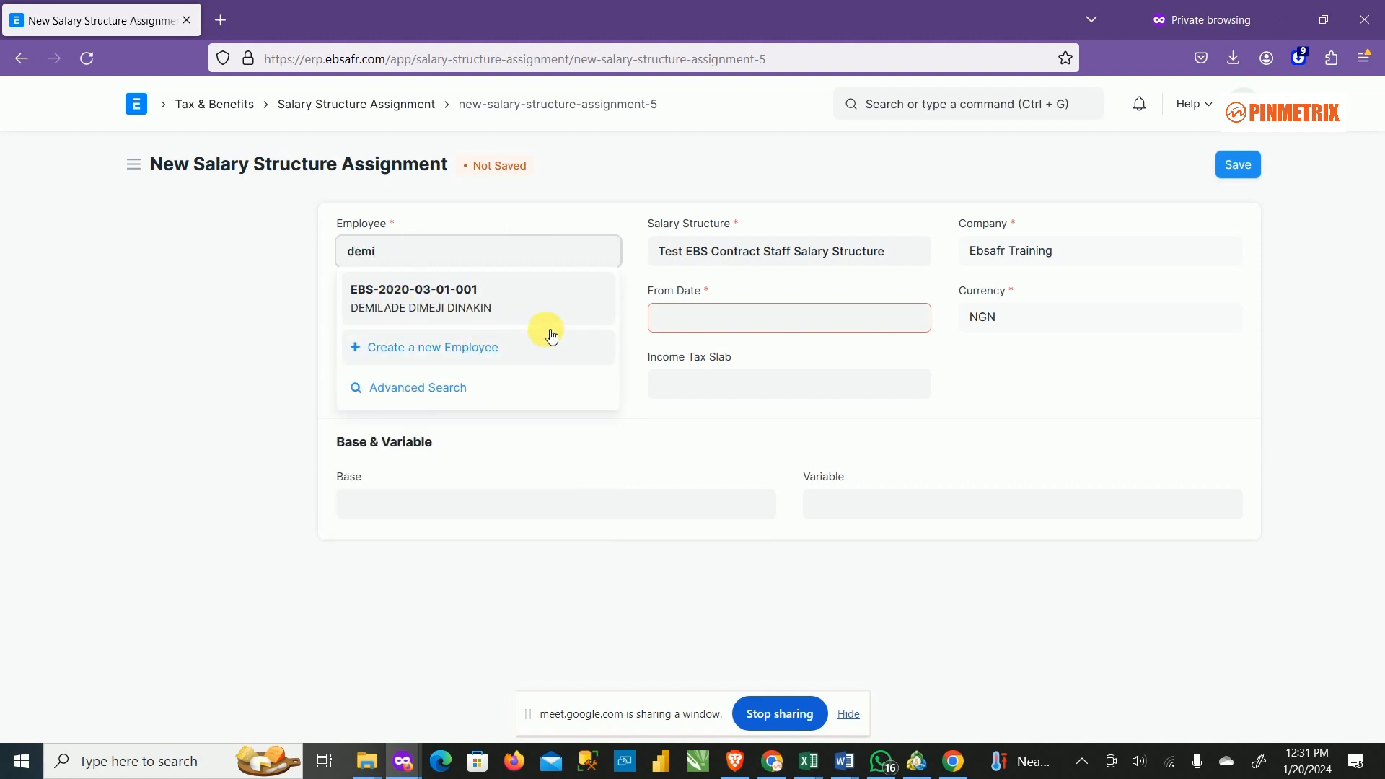
click(516, 297)
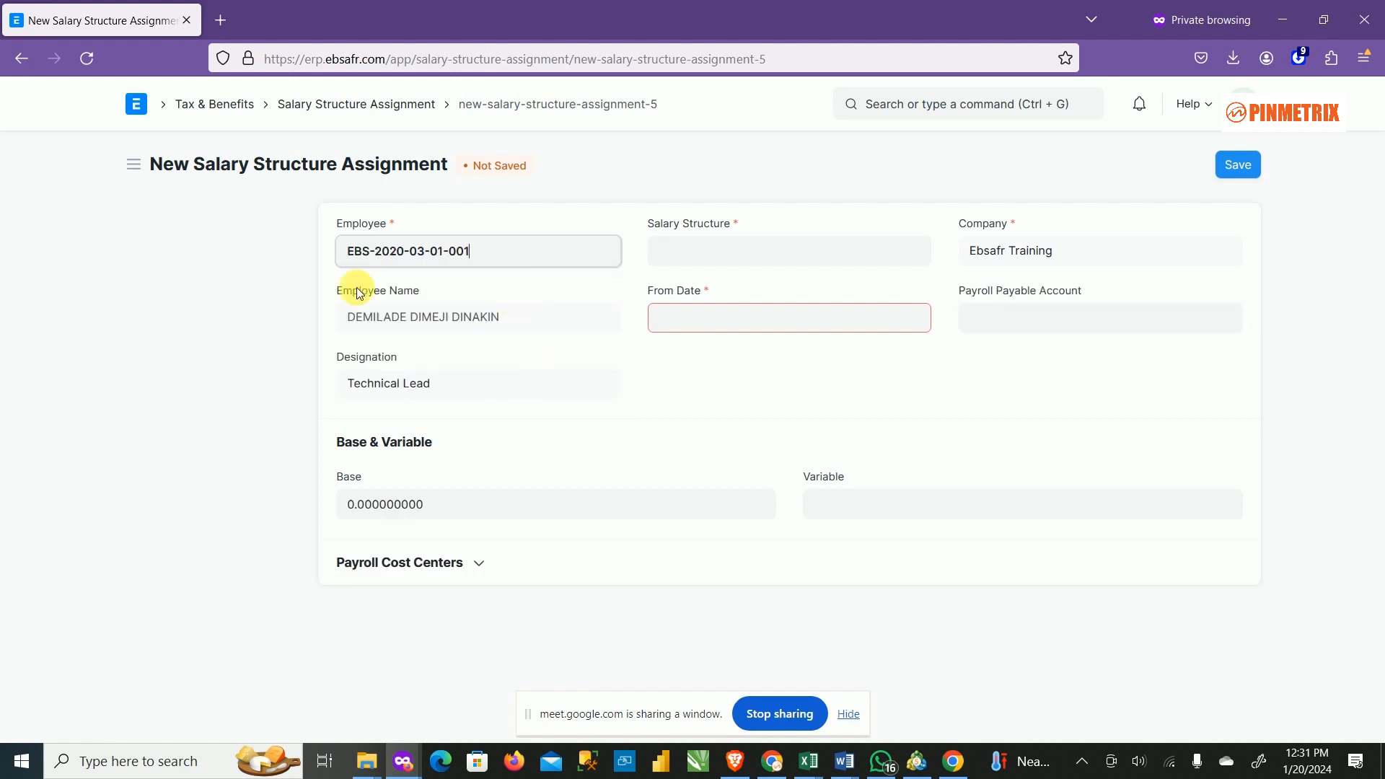
Step: Choose Test EBS Contract Staff Salary Structure for the assignment and open the From Date calendar at December 2023
click(837, 257)
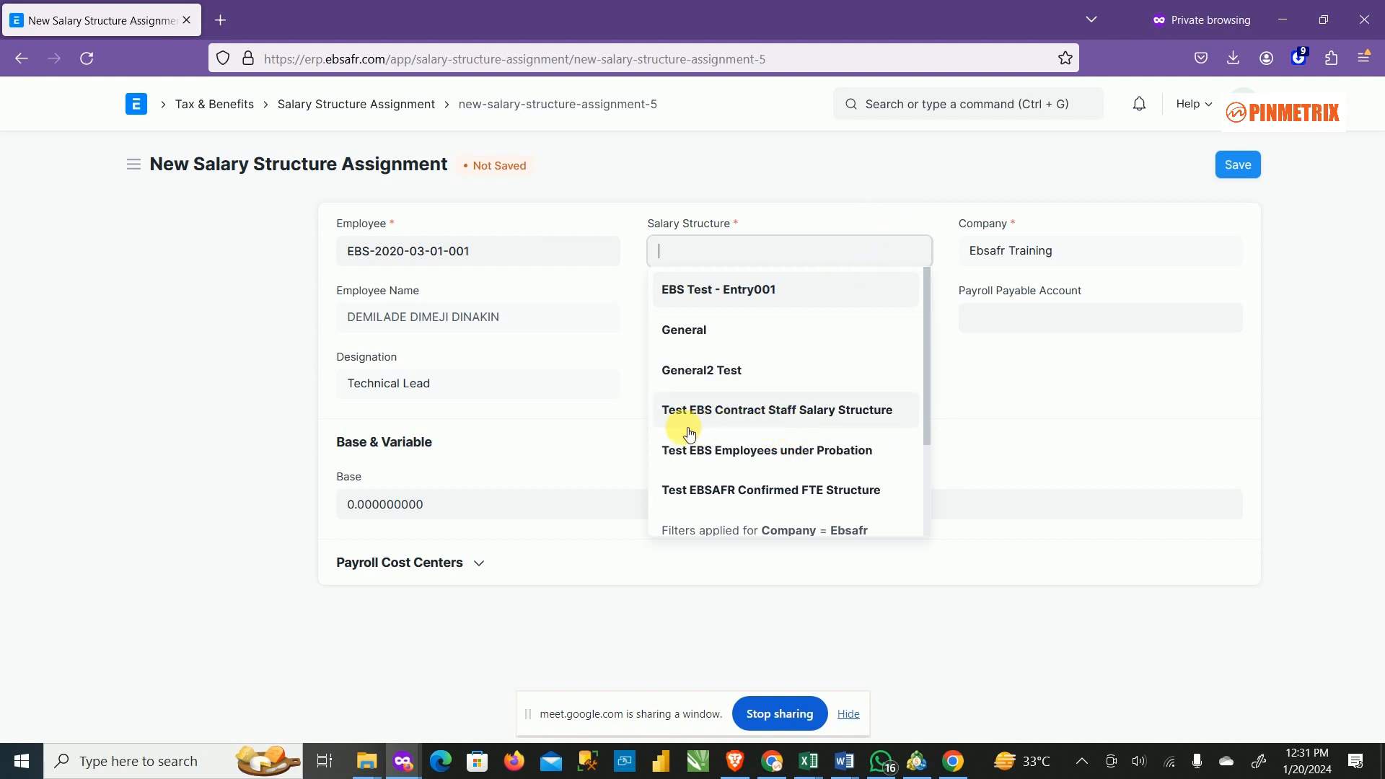
click(792, 416)
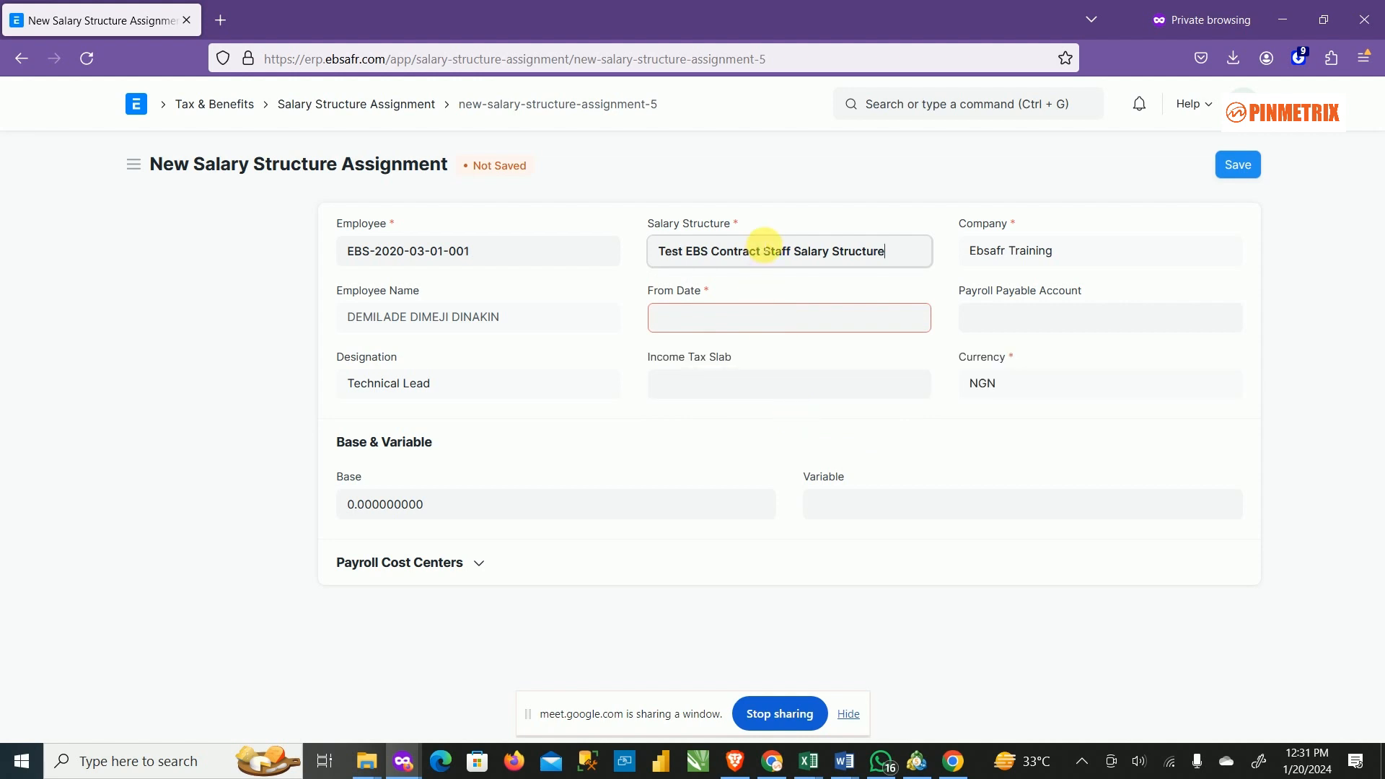
click(751, 325)
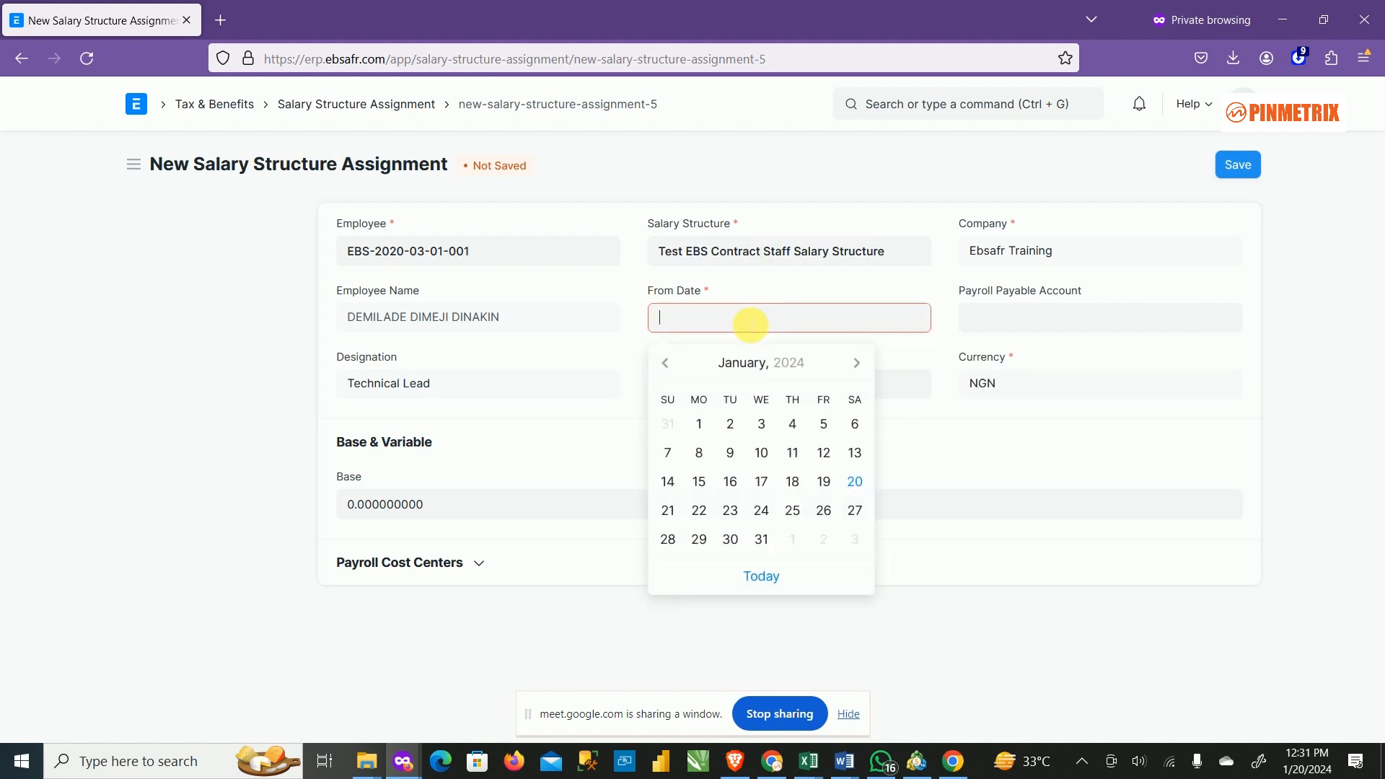
click(672, 365)
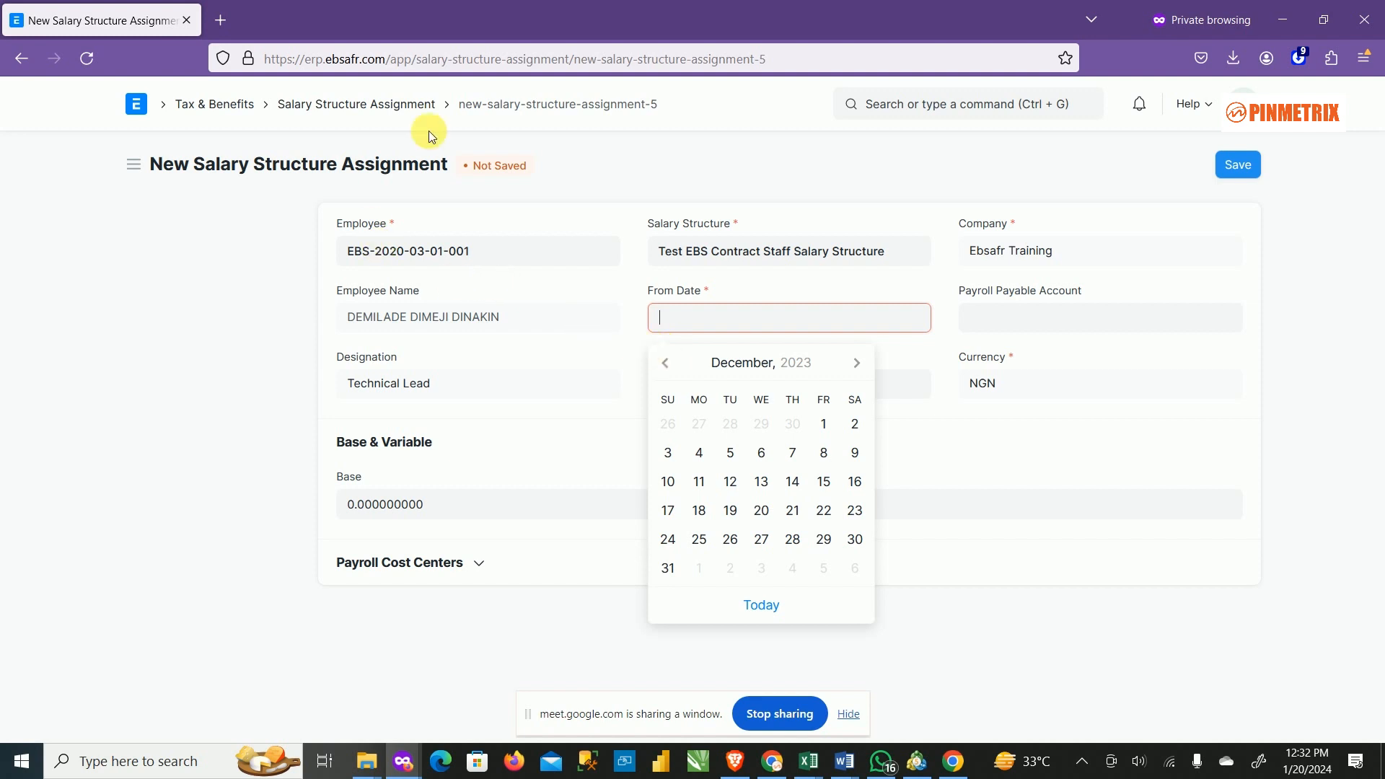
Step: Open the Salary Structure Assignment list in a separate browser tab, keeping the unsaved assignment open
right_click(364, 105)
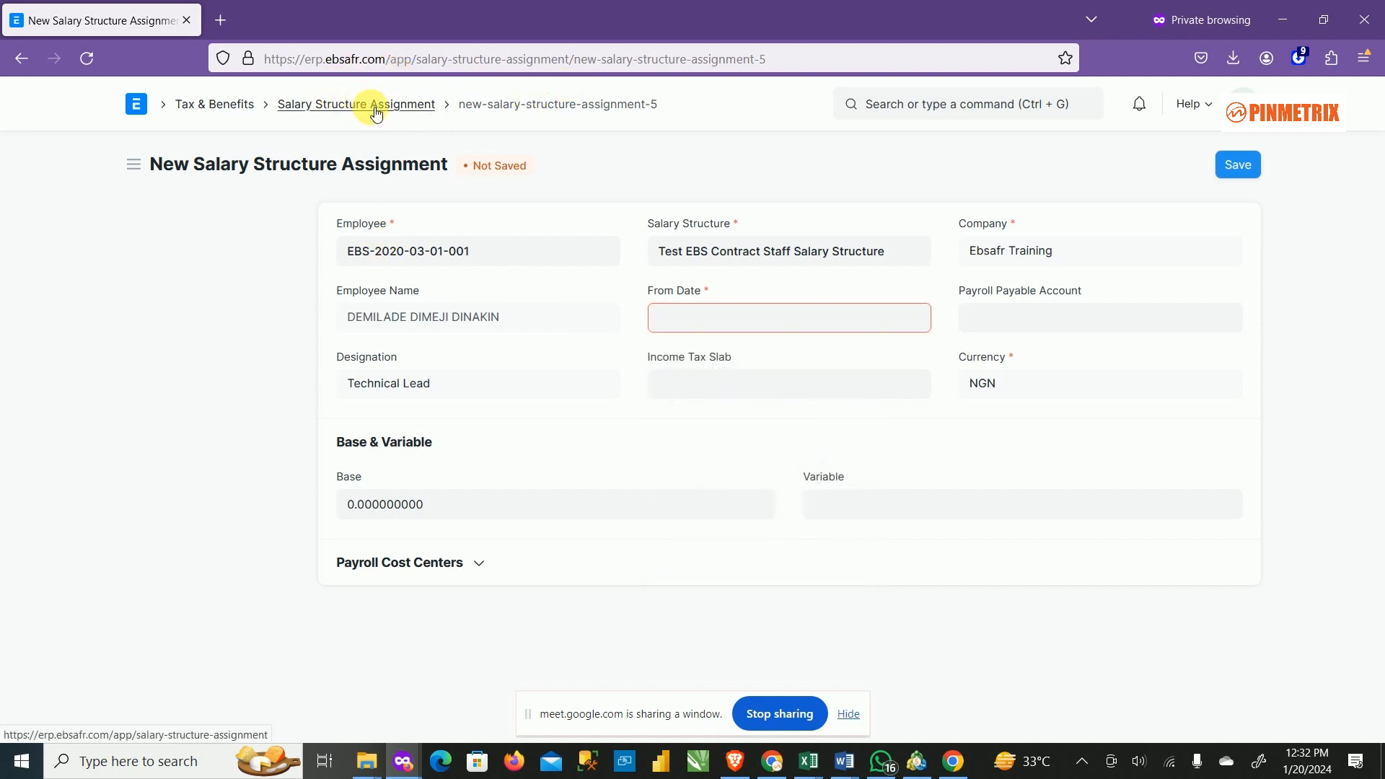
click(423, 120)
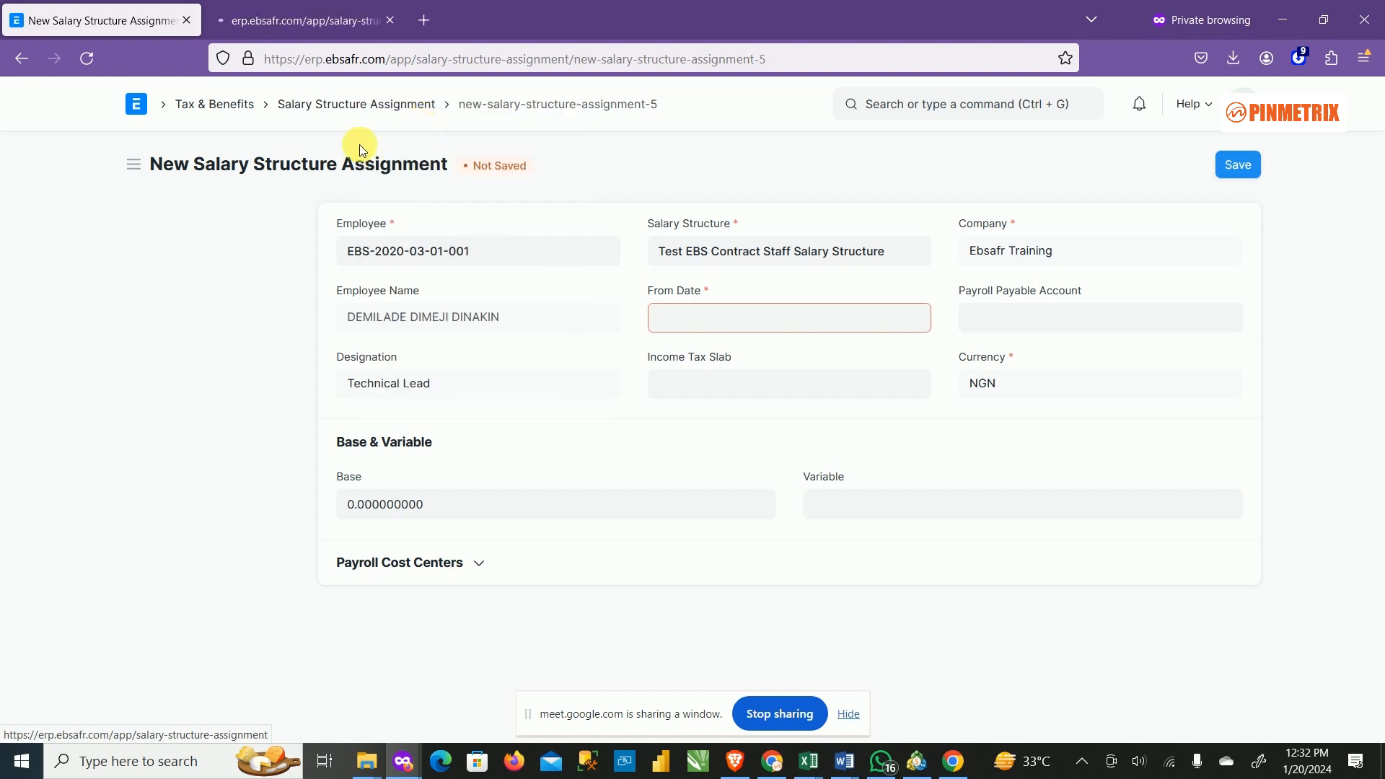
click(301, 21)
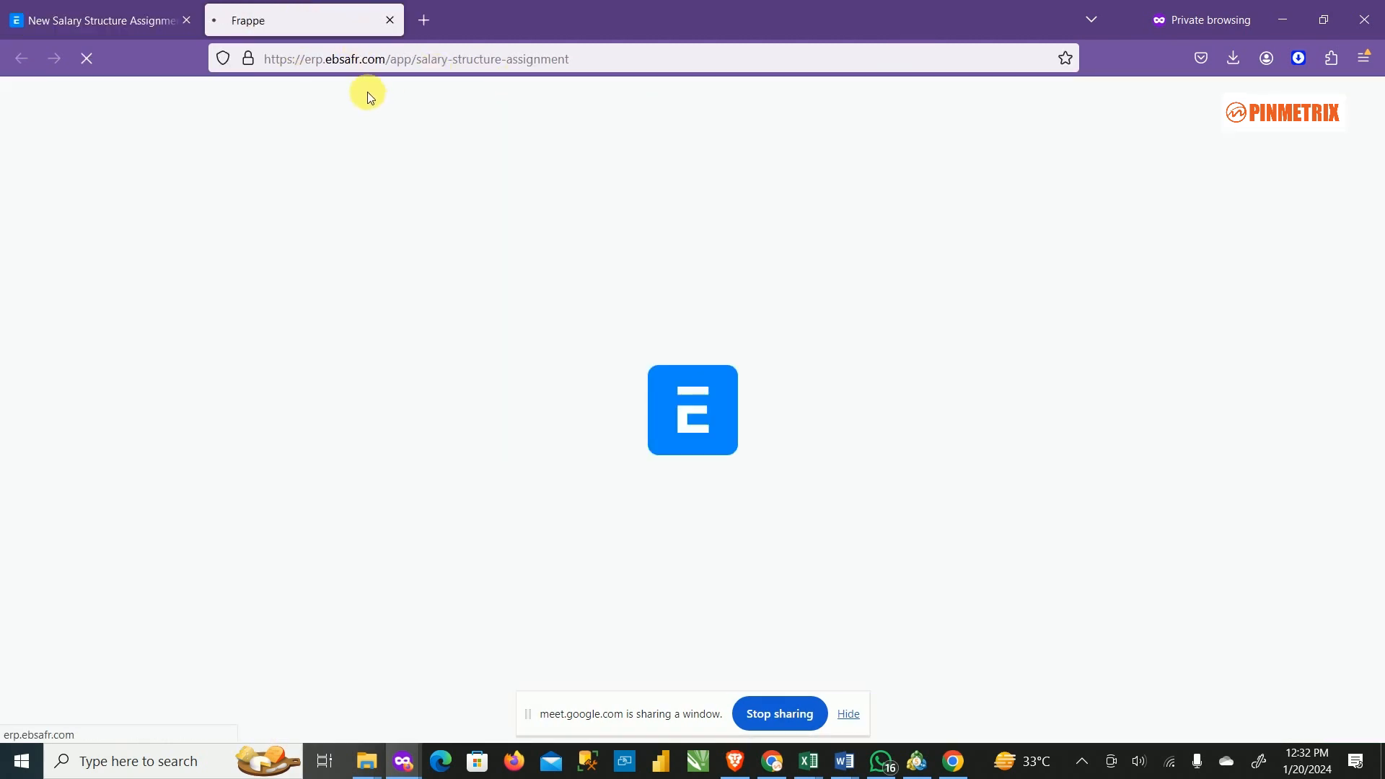
click(96, 19)
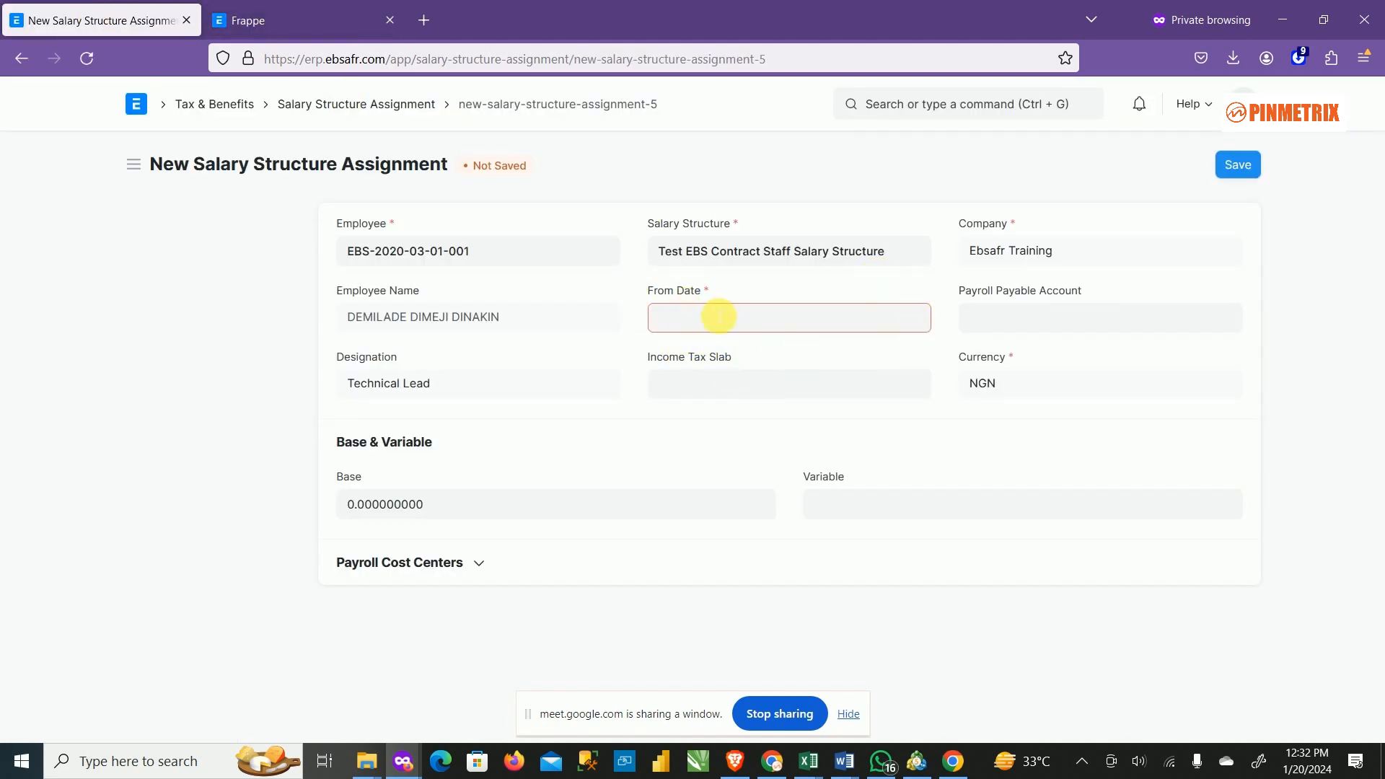
click(278, 21)
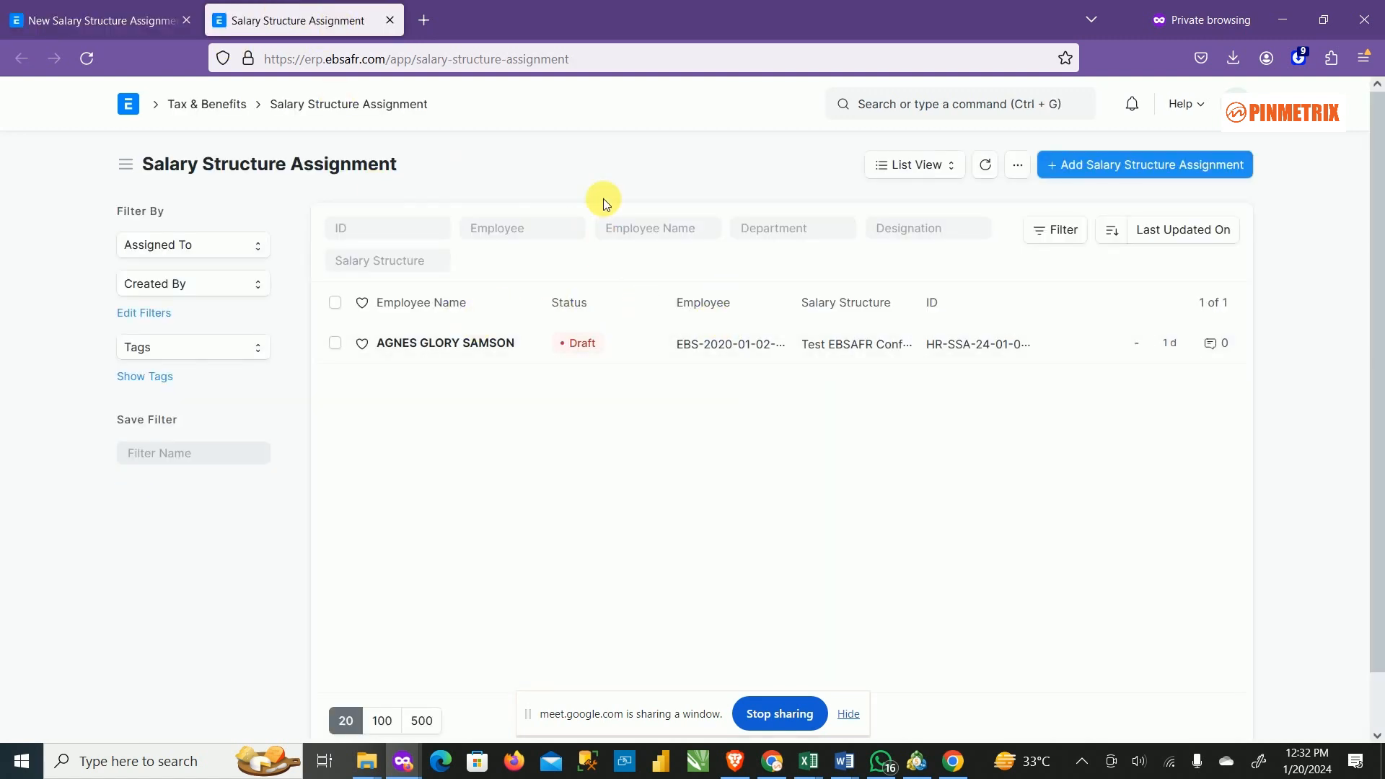
Step: Search for "employee" and open the Employee list in the second browser tab
click(940, 108)
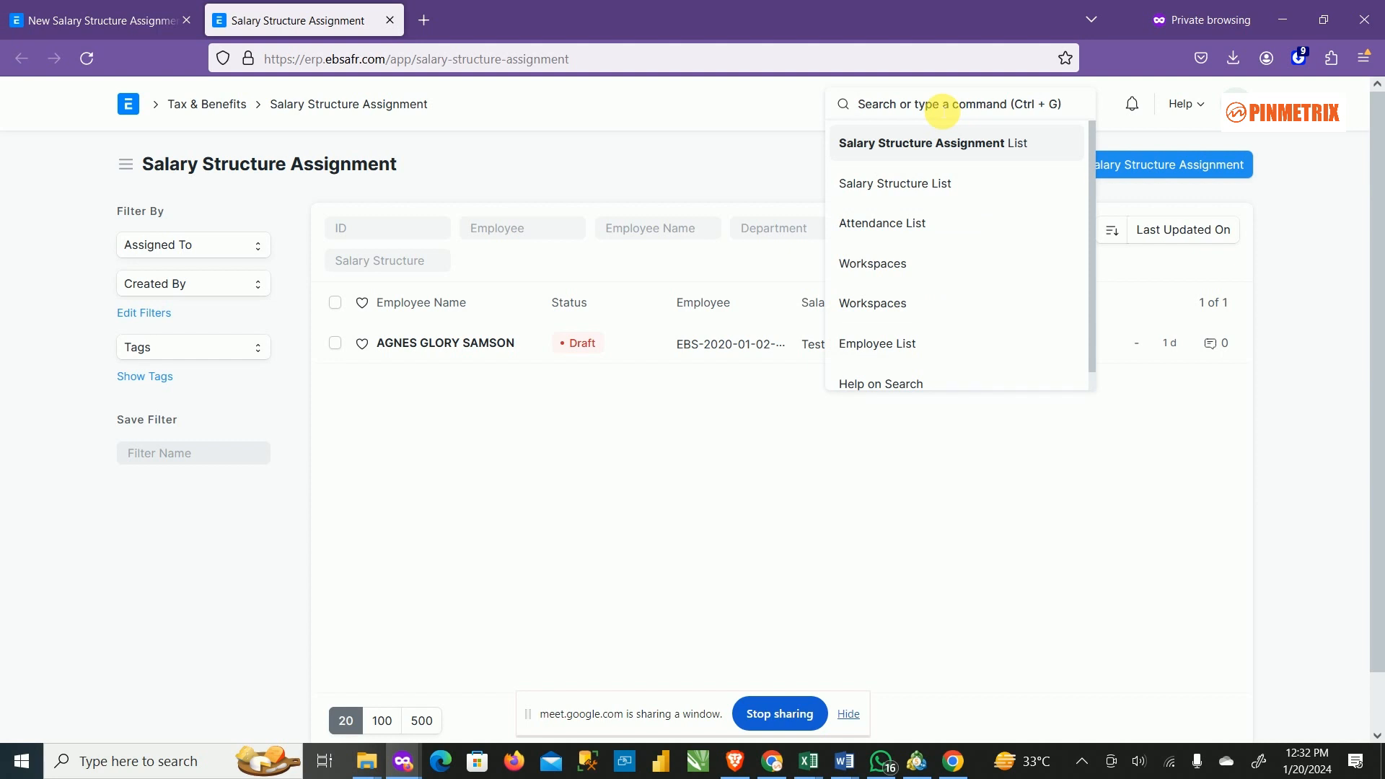
click(743, 470)
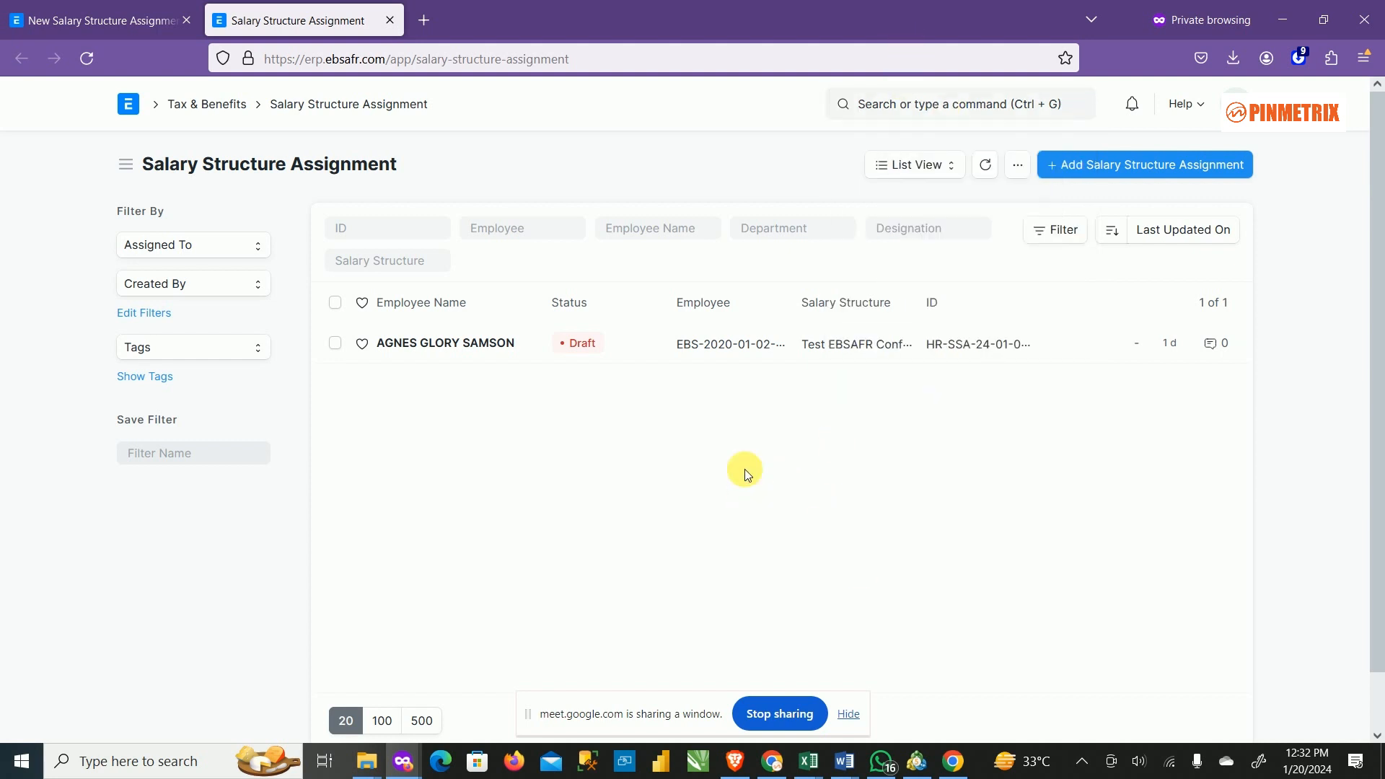
click(515, 229)
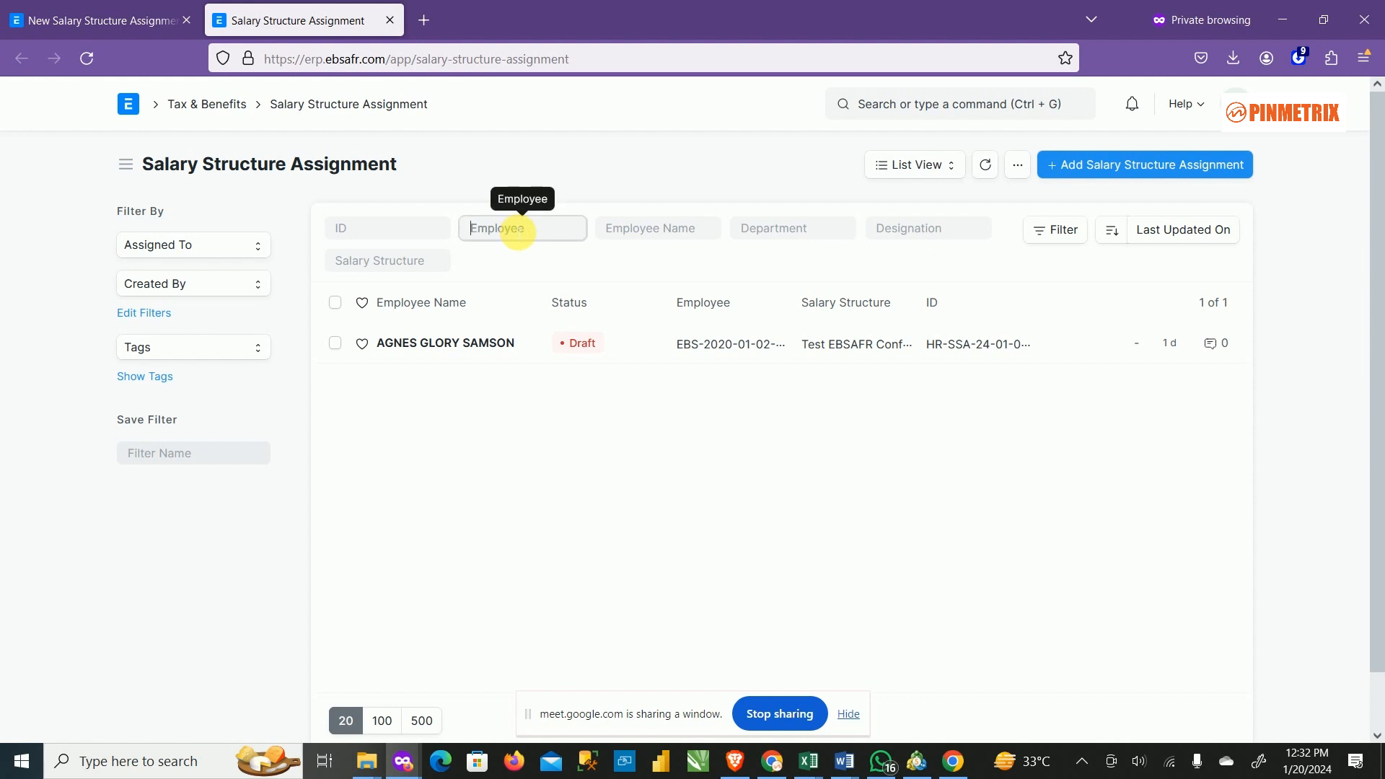
click(903, 109)
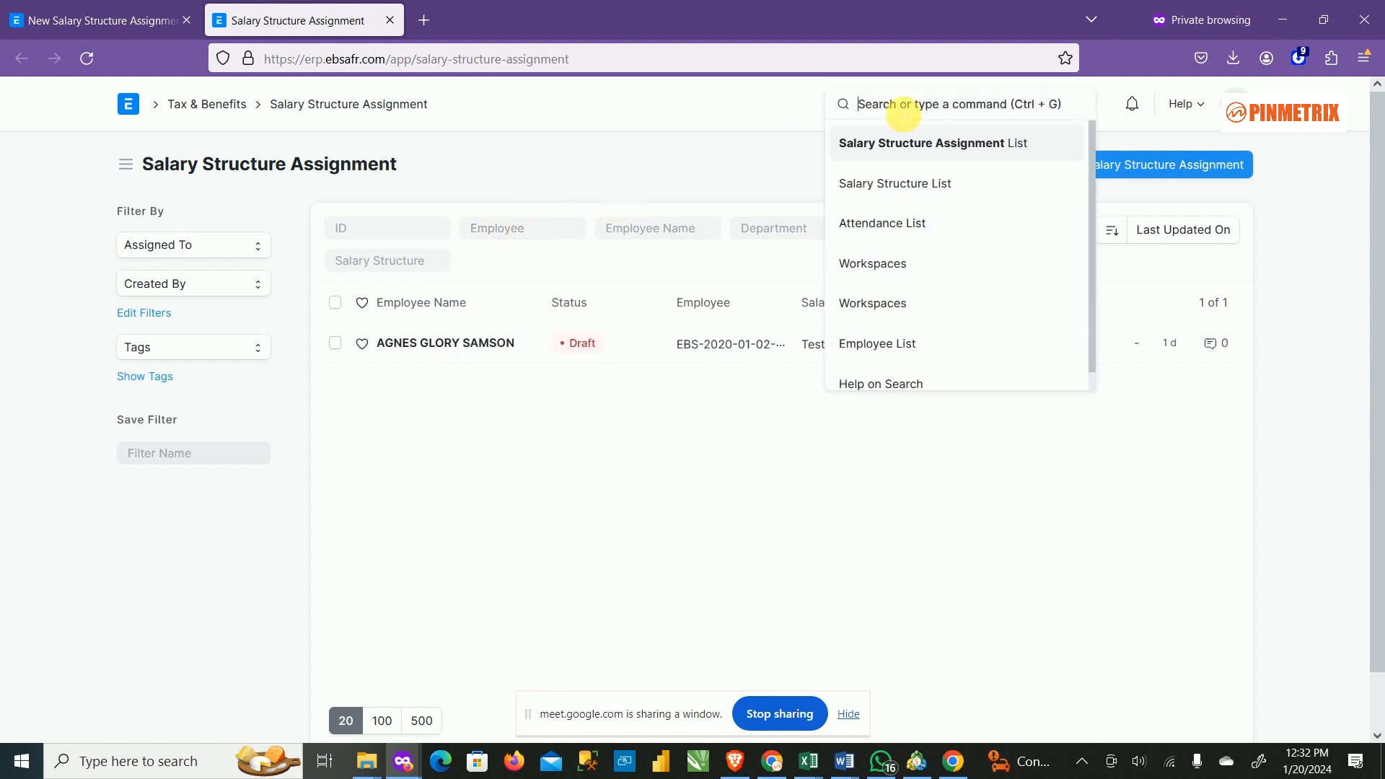
text(empl)
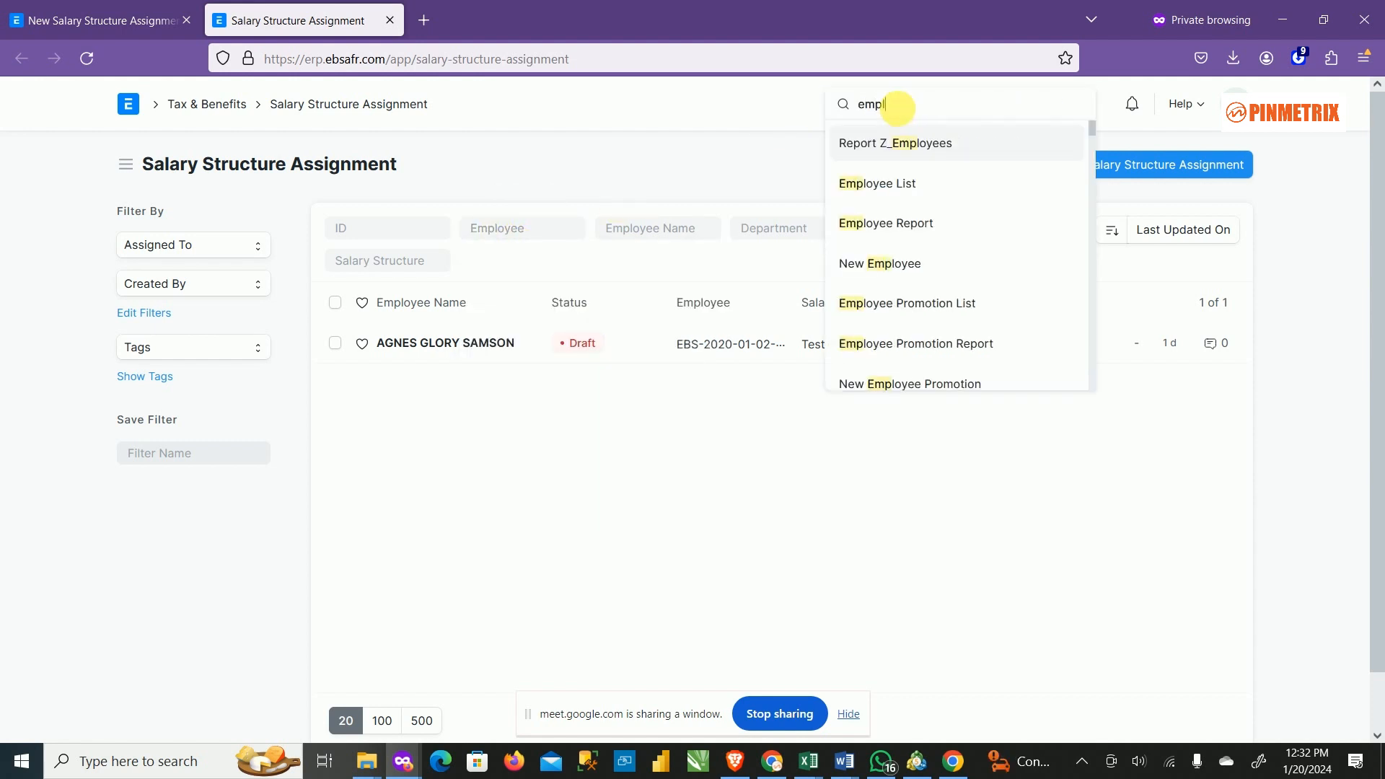
text(oyee)
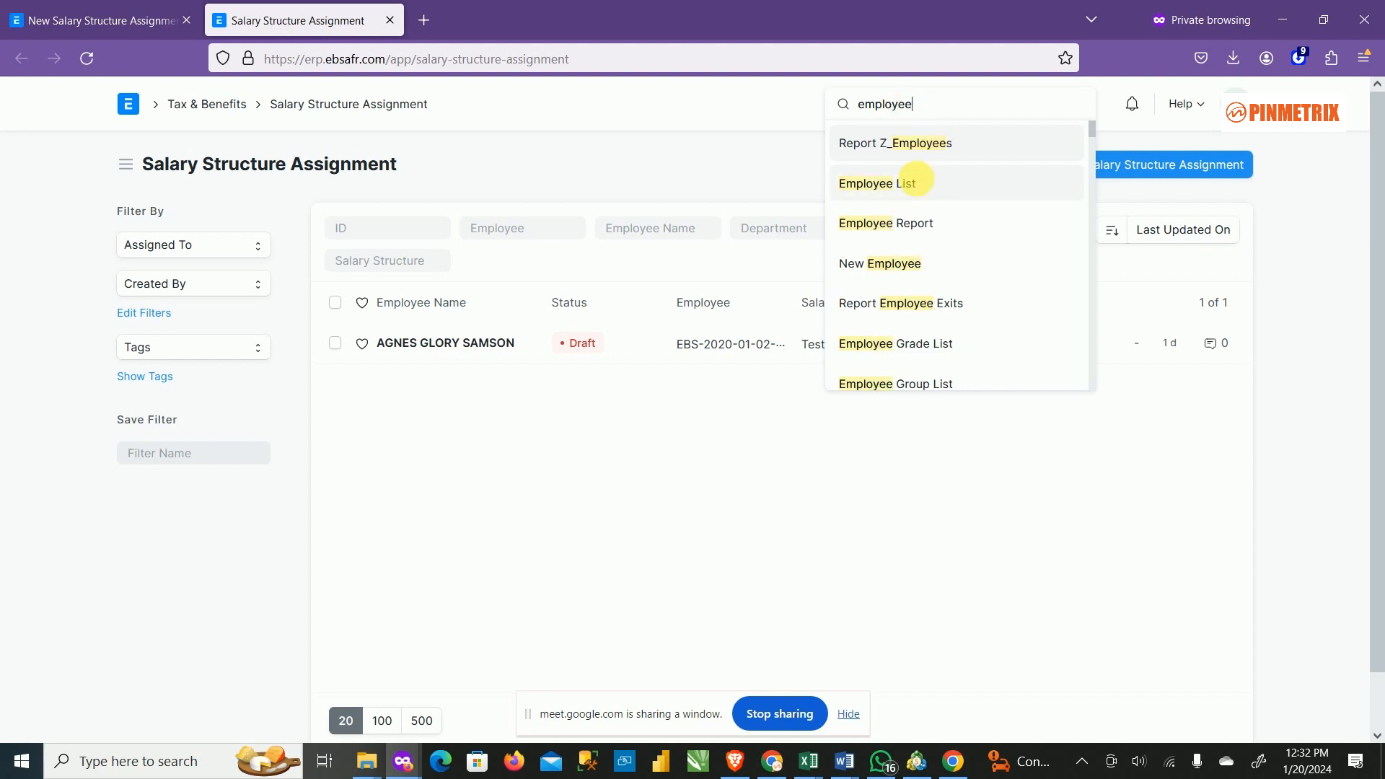
click(911, 180)
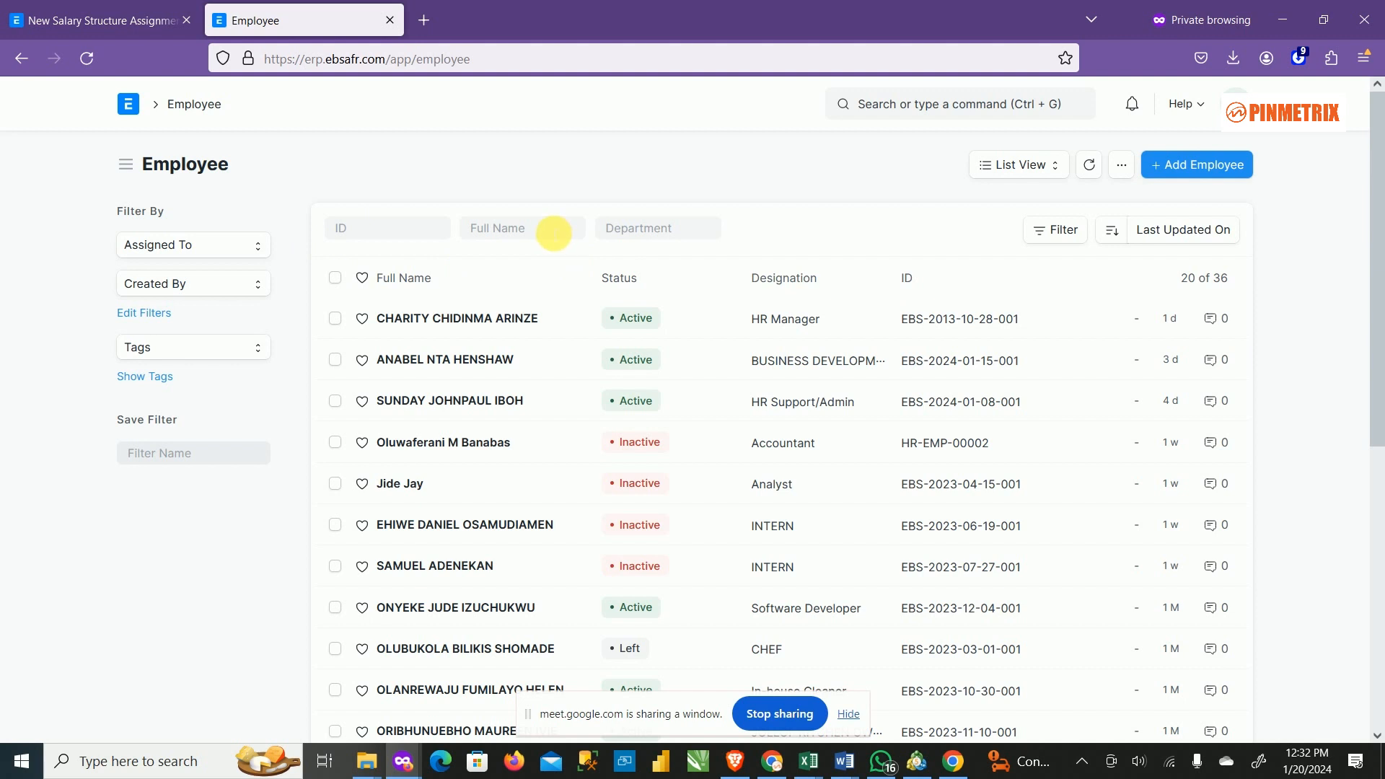
Step: Filter the Employee list by the assigned employee's name and open that employee's record to check the joining date
click(549, 229)
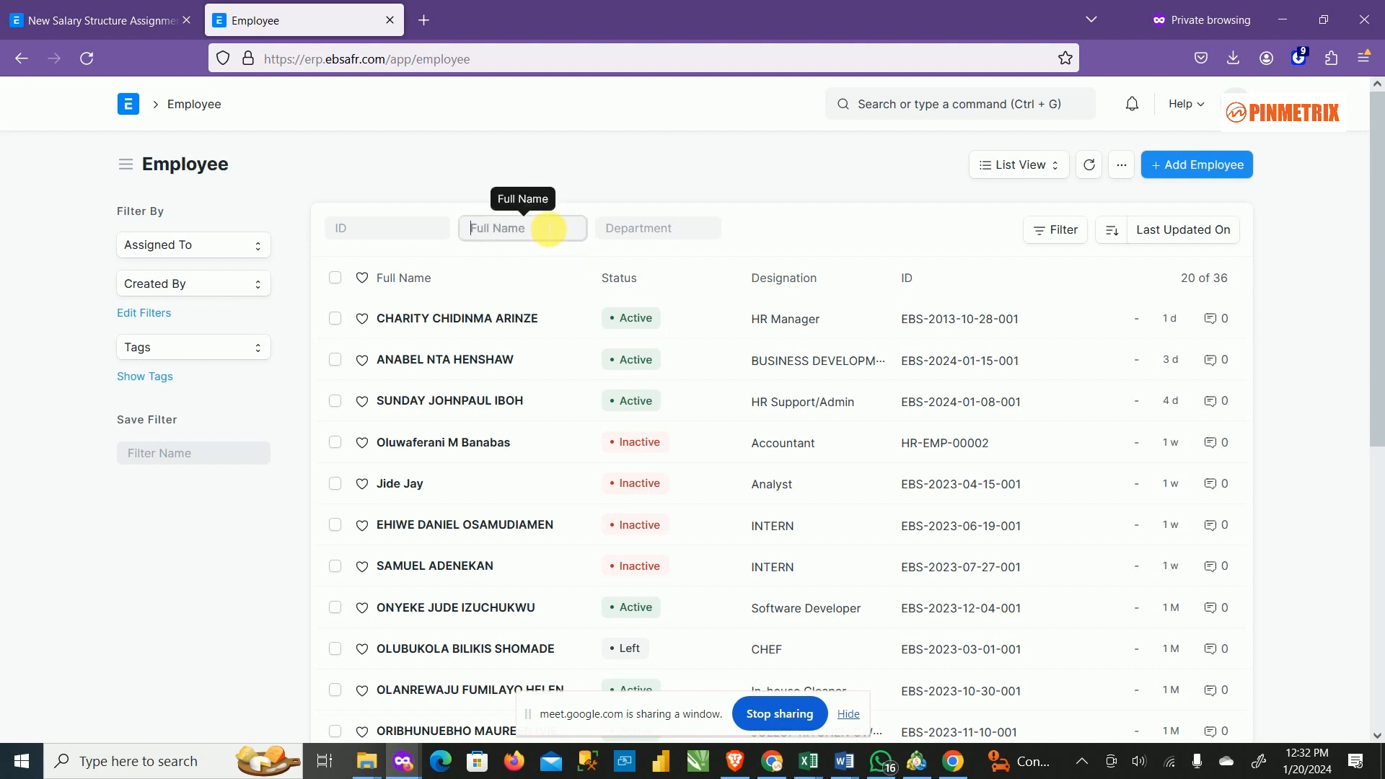
text(demi)
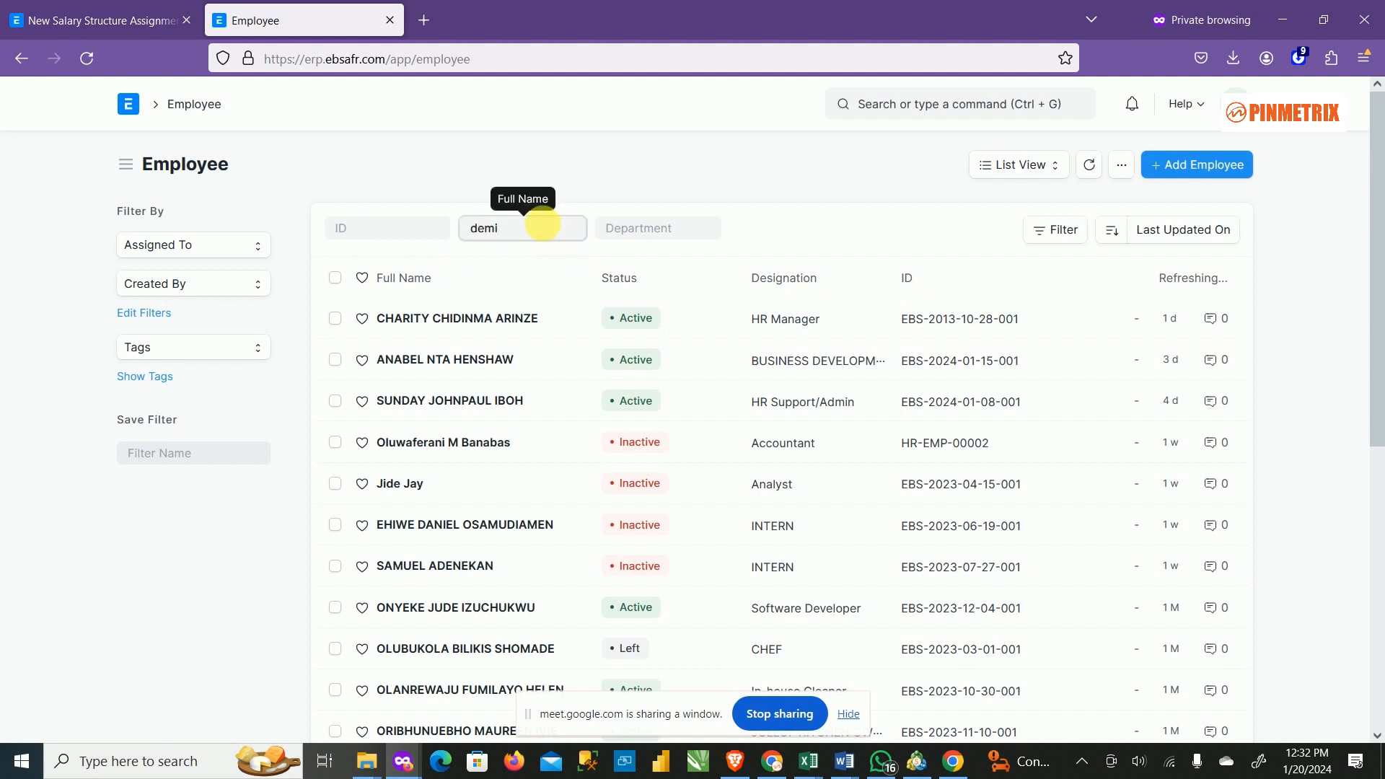
click(489, 327)
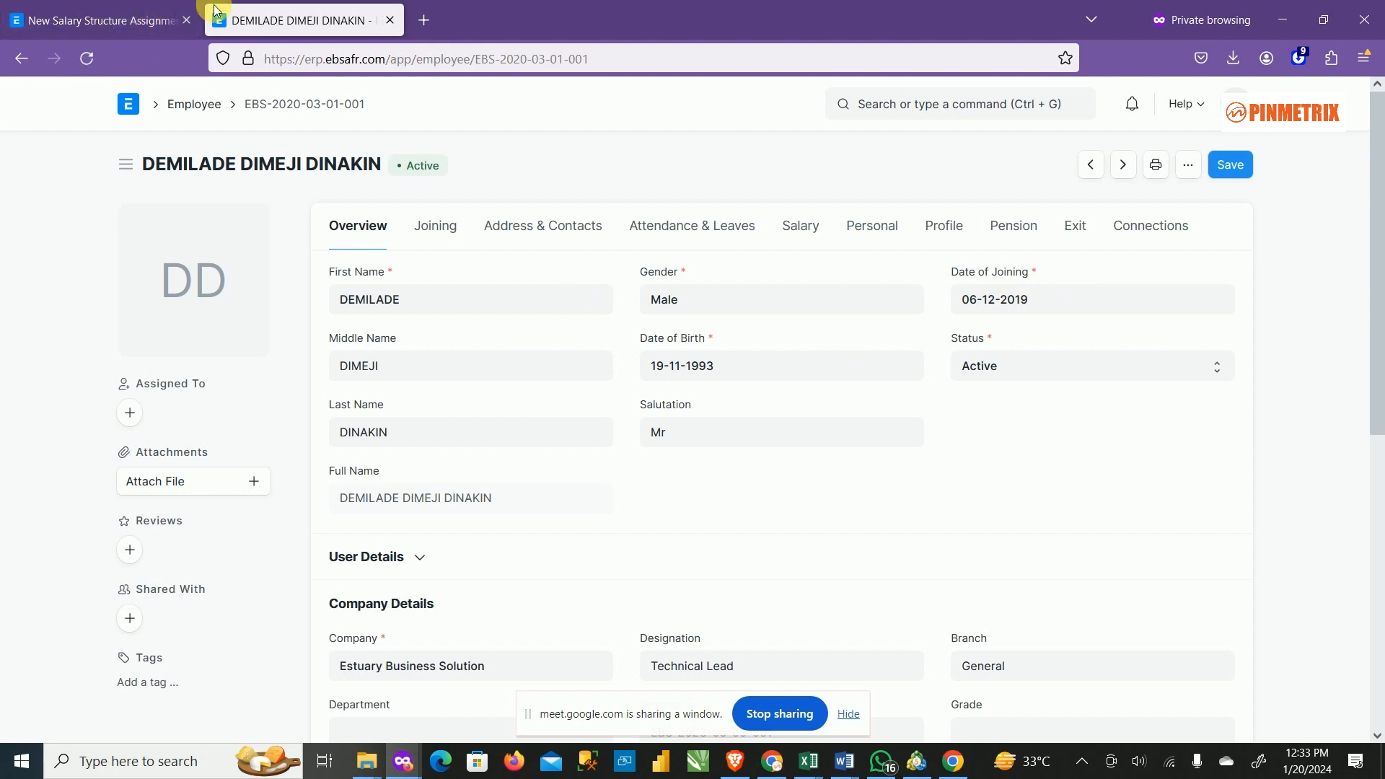
Step: Return to the unsaved salary structure assignment and set its From Date to 01-12-2023
click(157, 25)
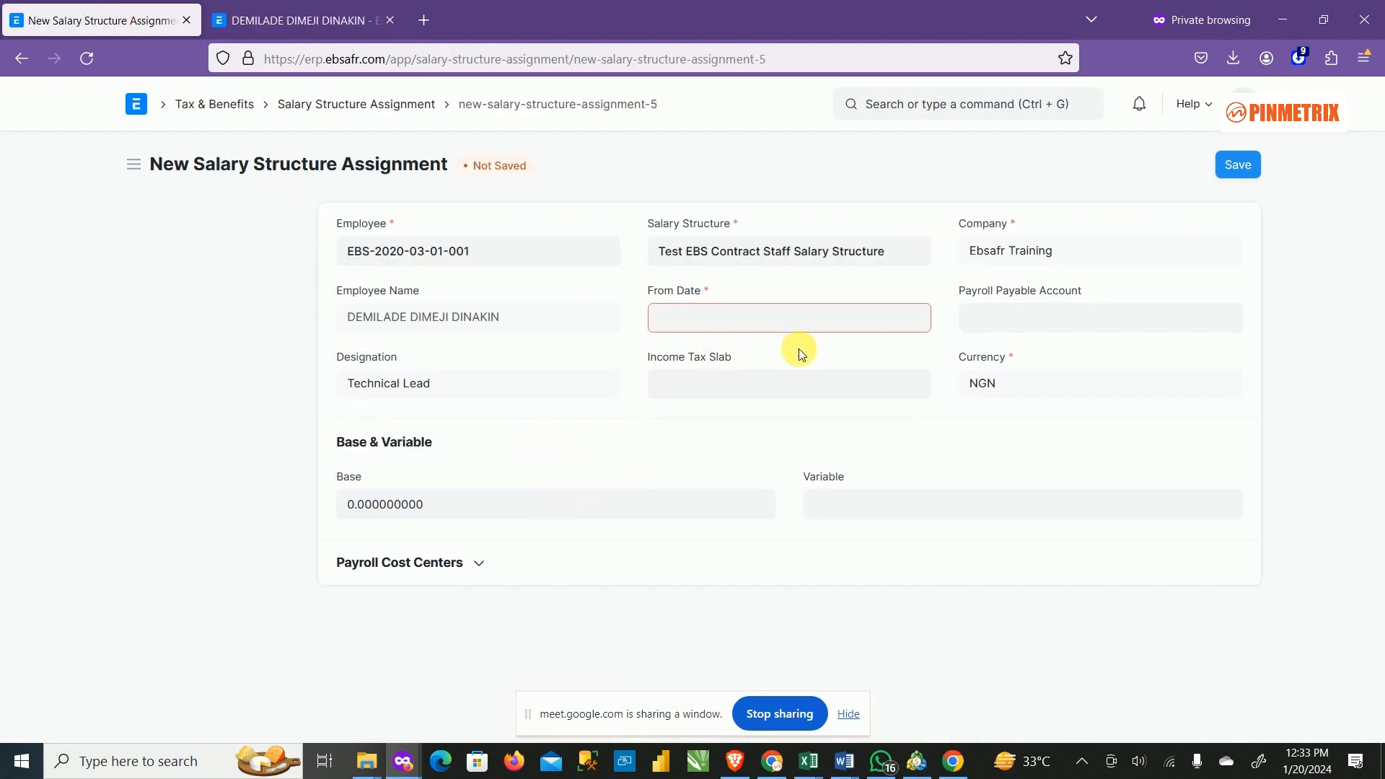
click(743, 323)
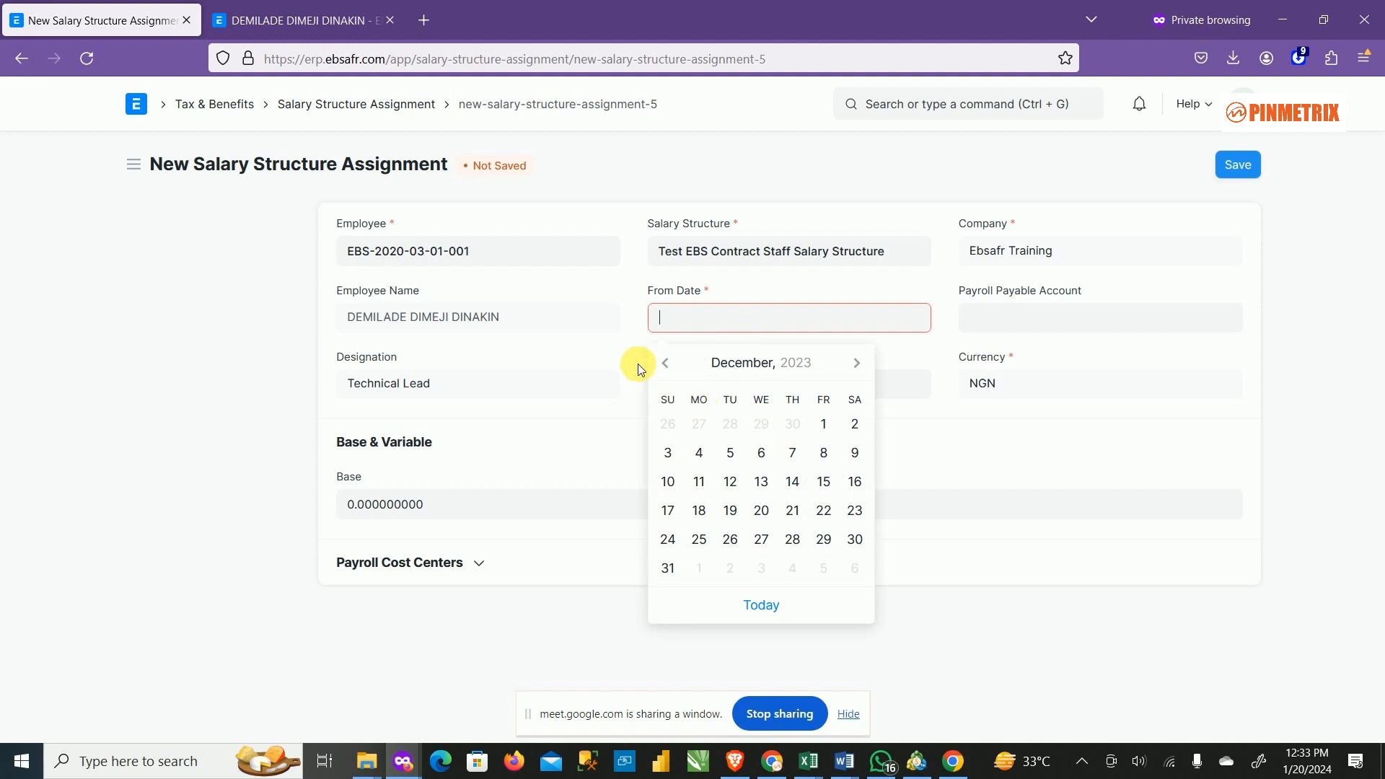
click(855, 512)
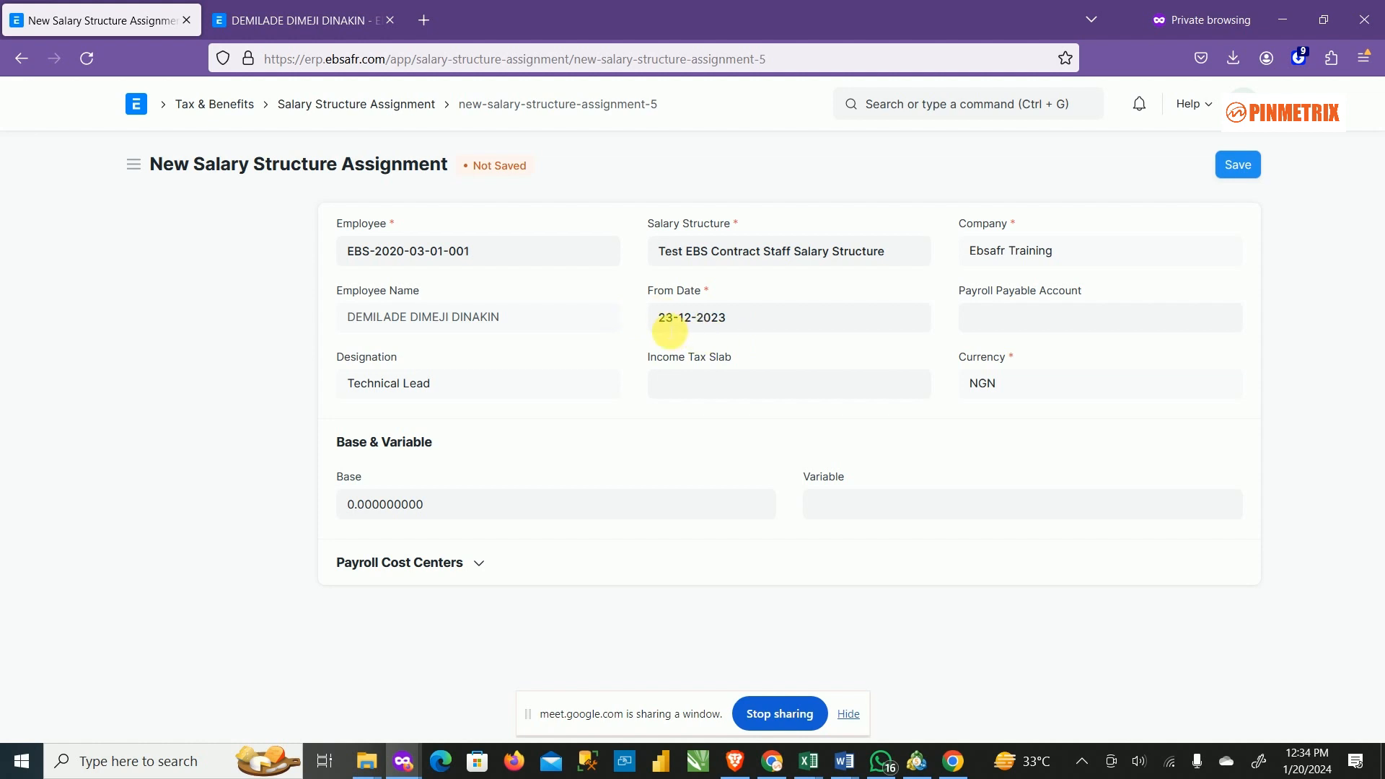
click(755, 320)
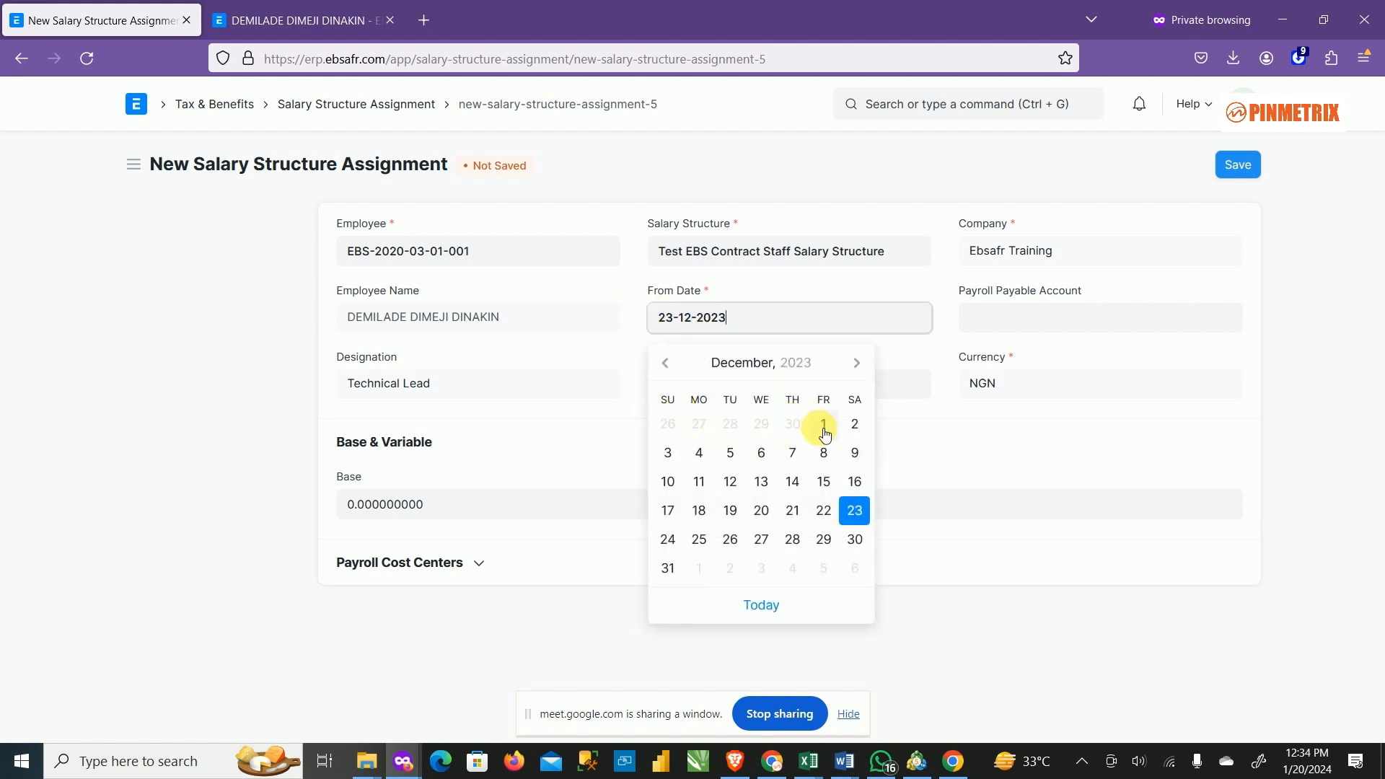
click(822, 428)
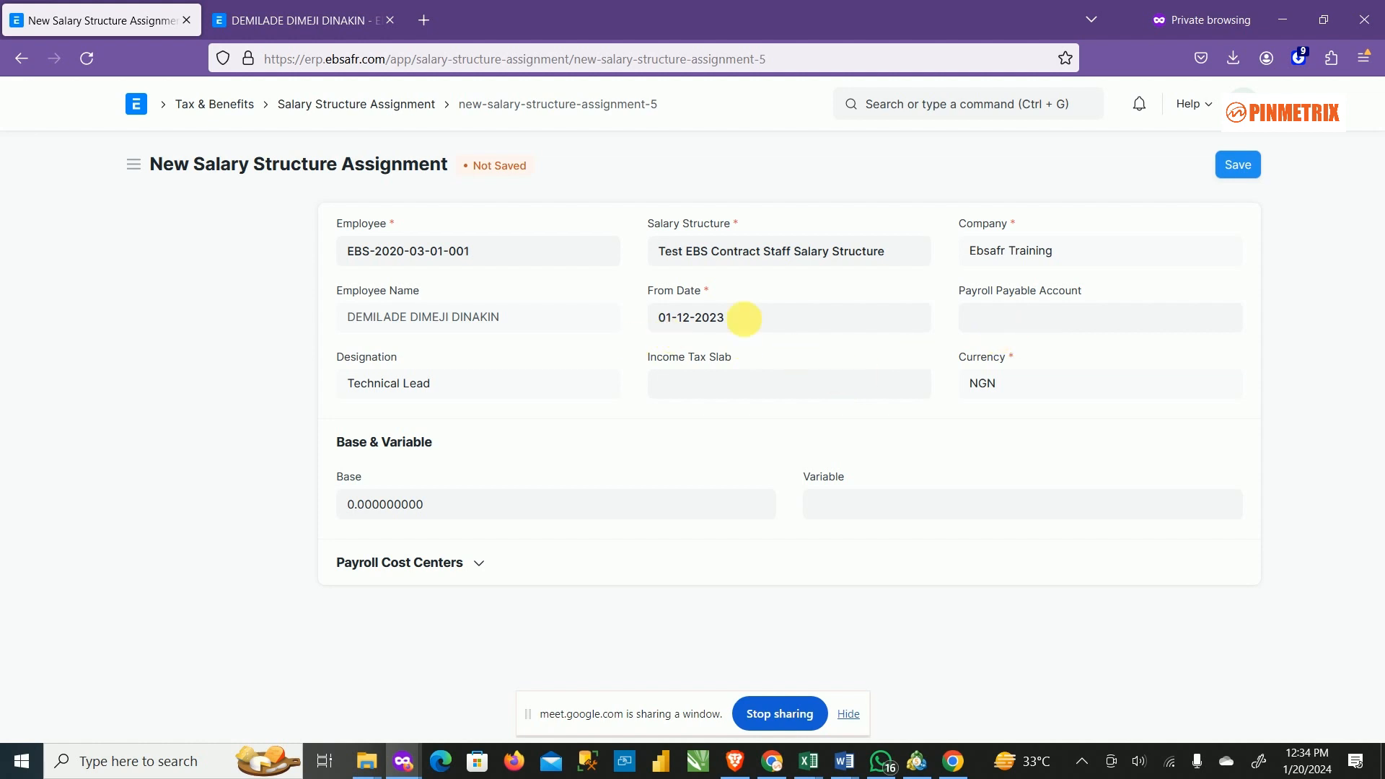
Step: Browse the available payable accounts and set the assignment's Payroll Payable Account to 22201 - Net Salary payable - TEST
click(995, 321)
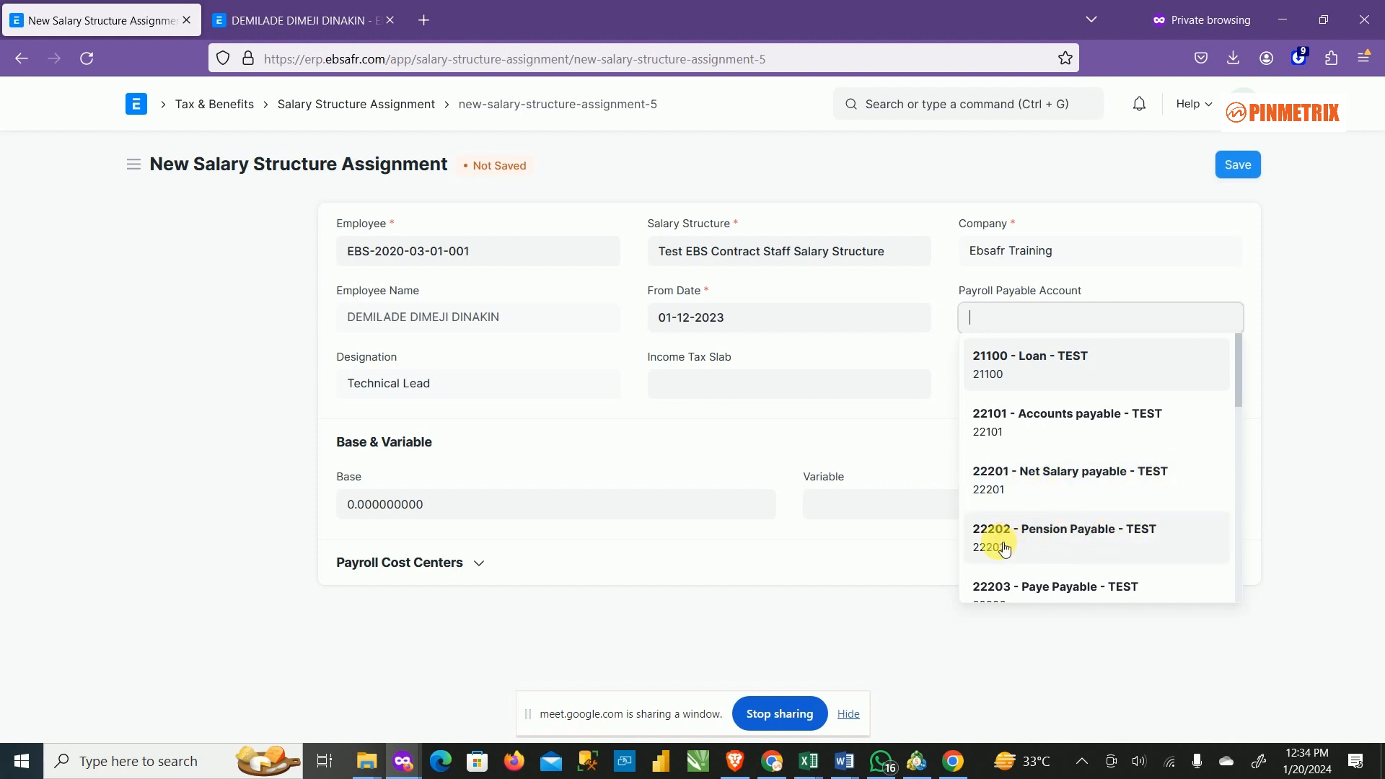
scroll(1067, 479, down, 3)
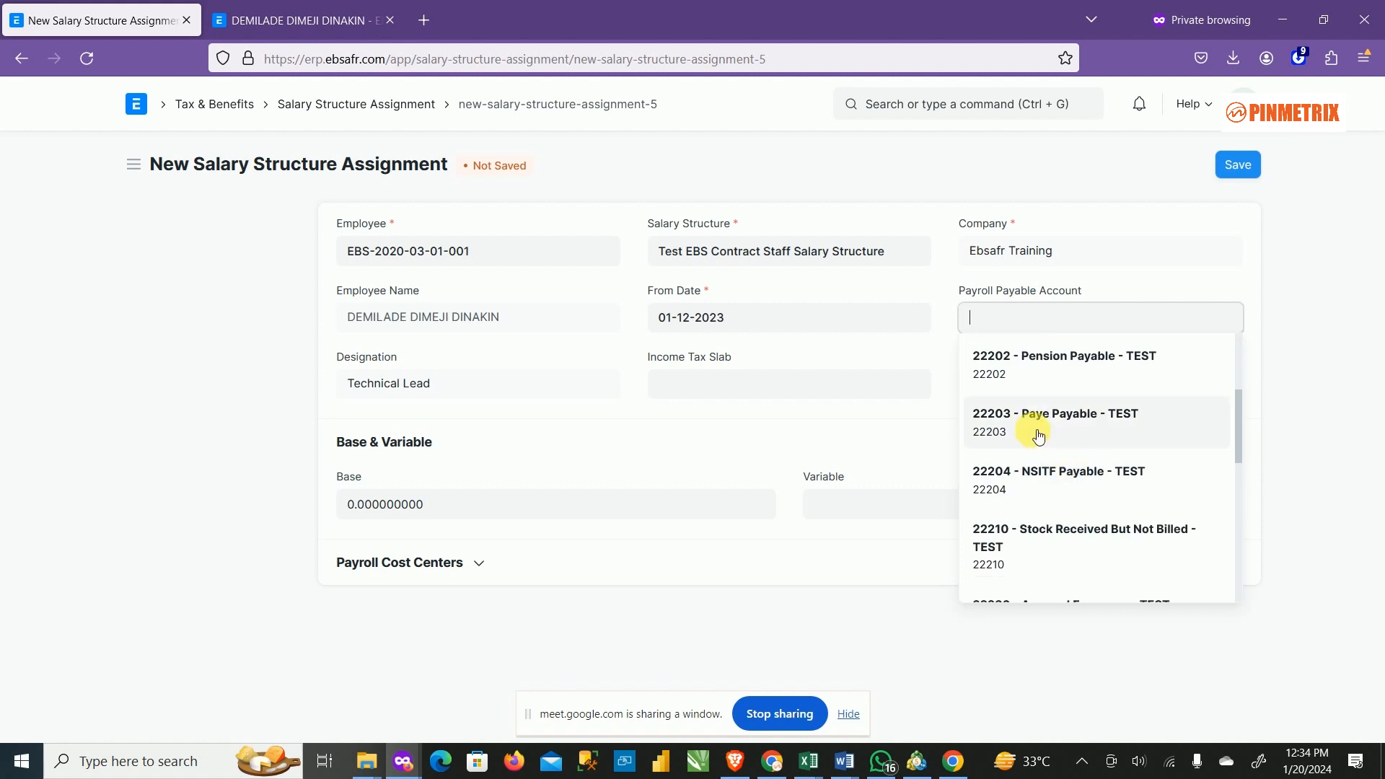
scroll(1046, 441, down, 1)
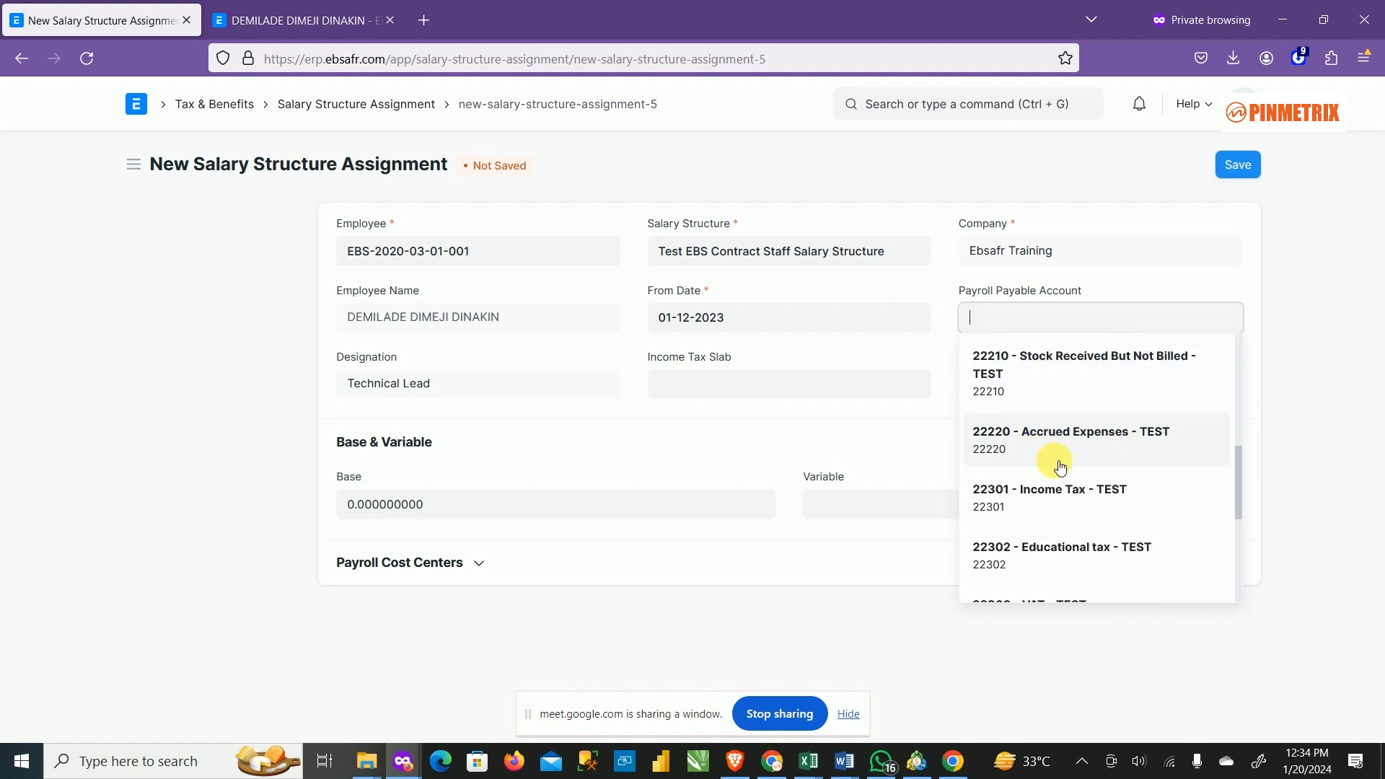
scroll(1052, 455, up, 5)
scroll(1063, 474, down, 1)
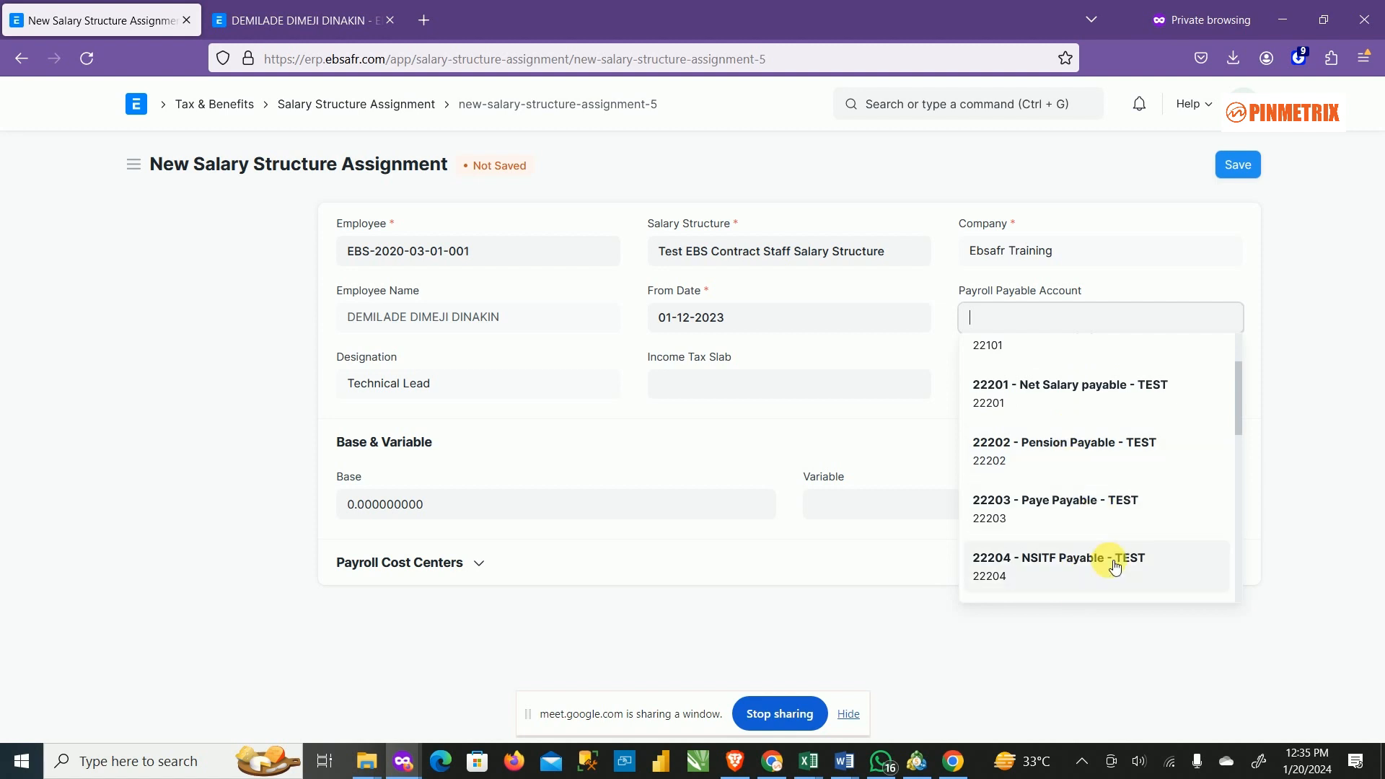
scroll(1107, 564, down, 2)
scroll(1111, 564, up, 2)
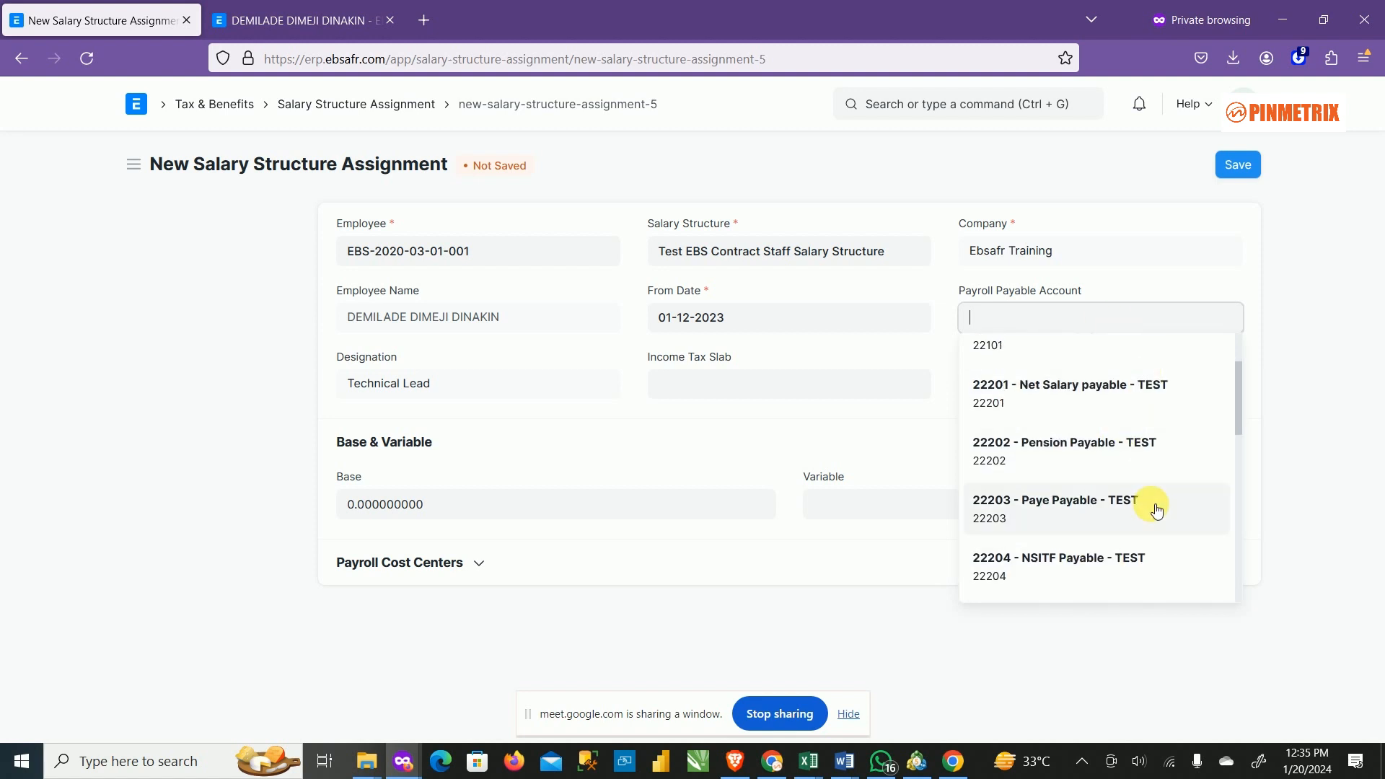
scroll(1152, 541, up, 1)
scroll(1153, 578, up, 1)
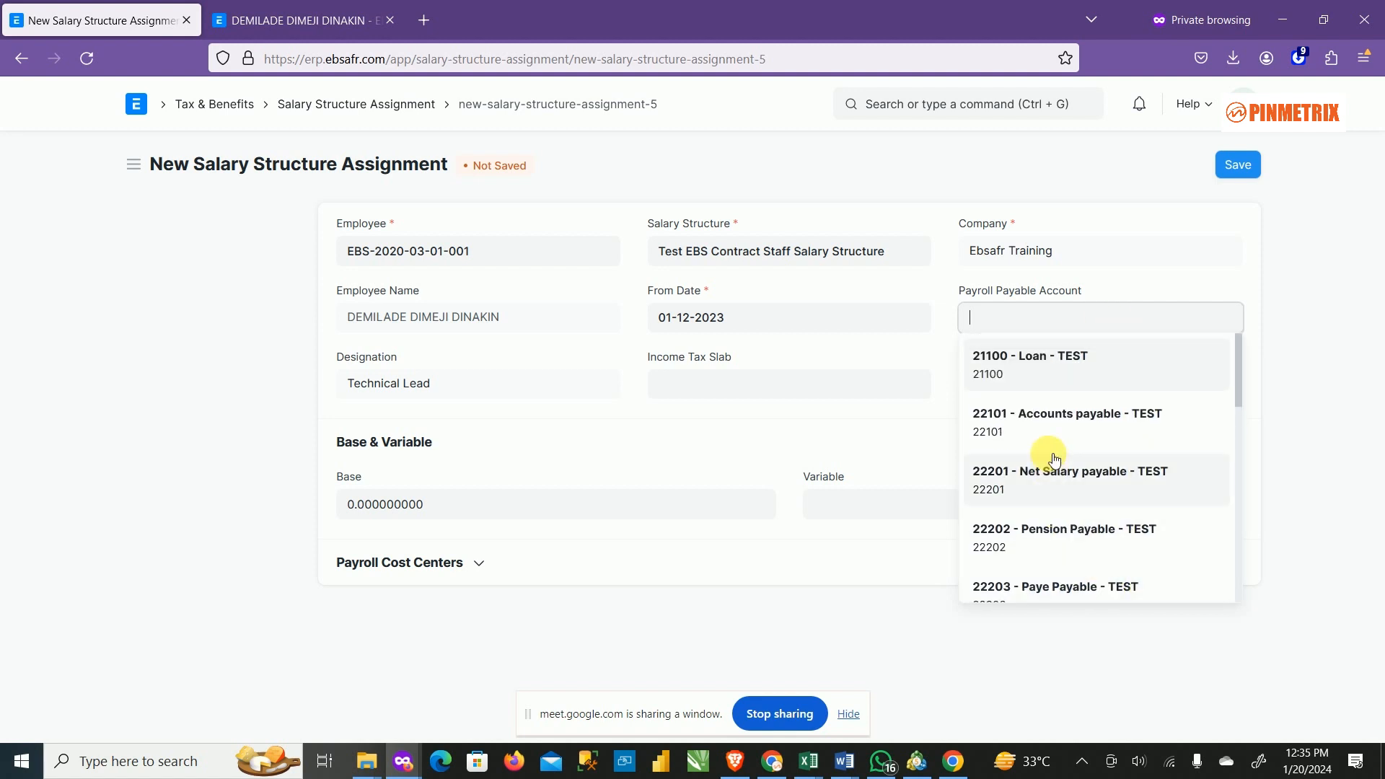
click(1015, 475)
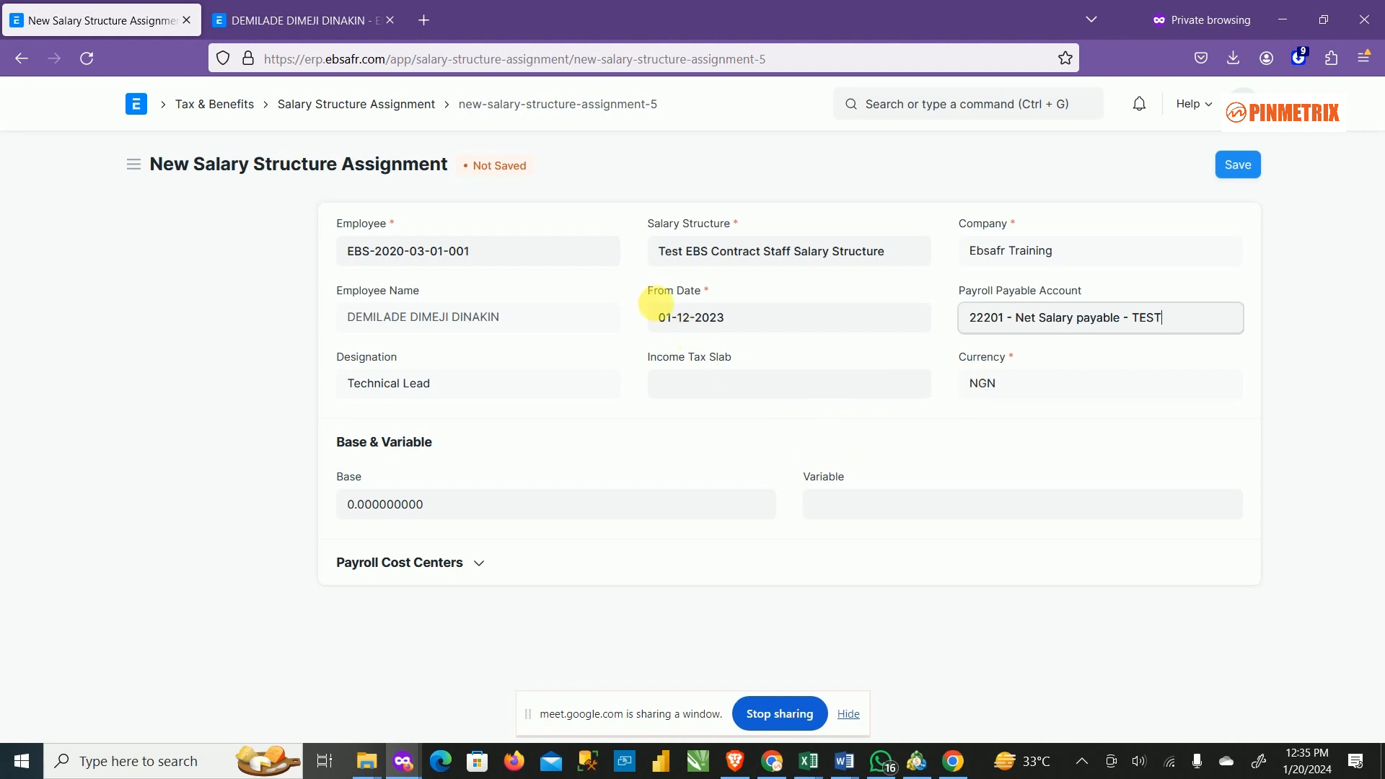
Step: Open the Base amount of the salary structure assignment for editing
click(485, 508)
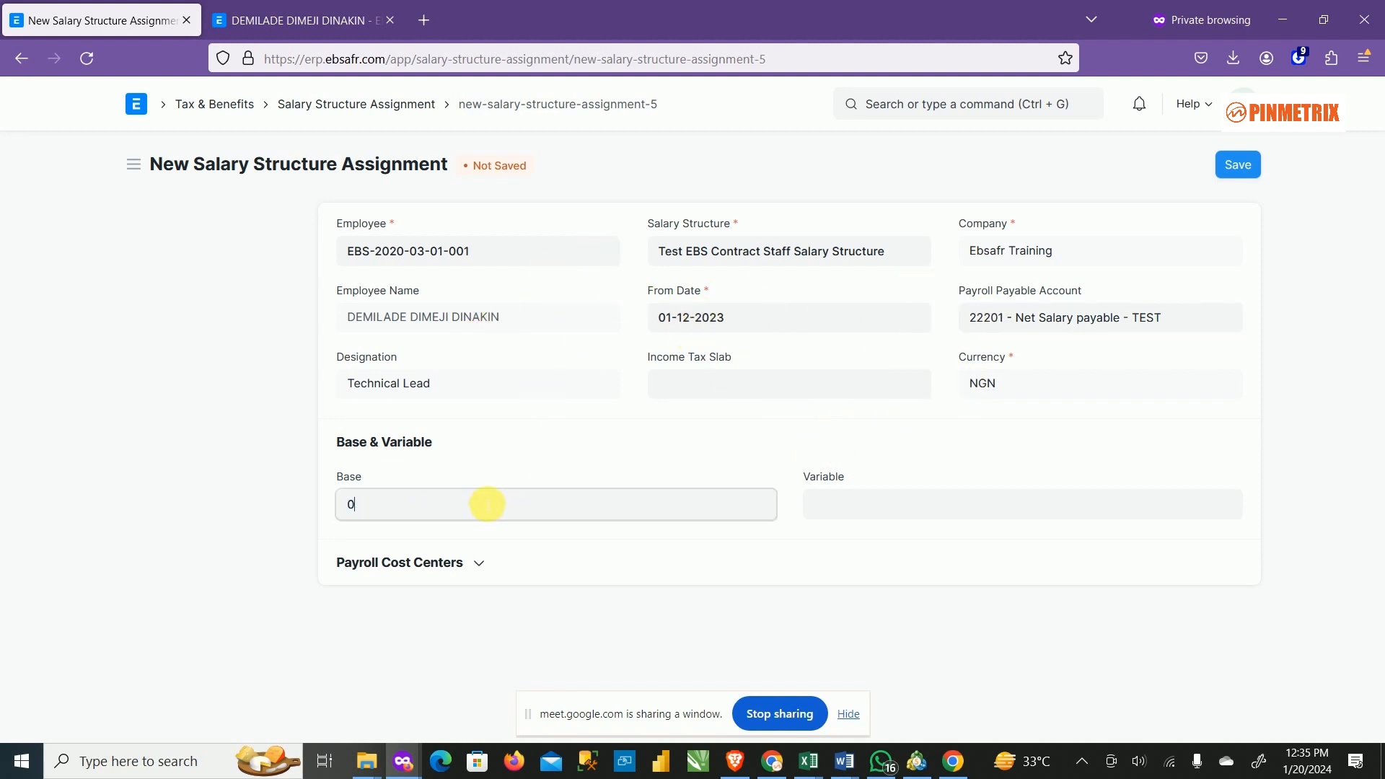
Step: Set the base amount of the new salary structure assignment to 400,000
text(4)
key(BackSpace)
key(BackSpace)
key(BackSpace)
text(000)
key(Tab)
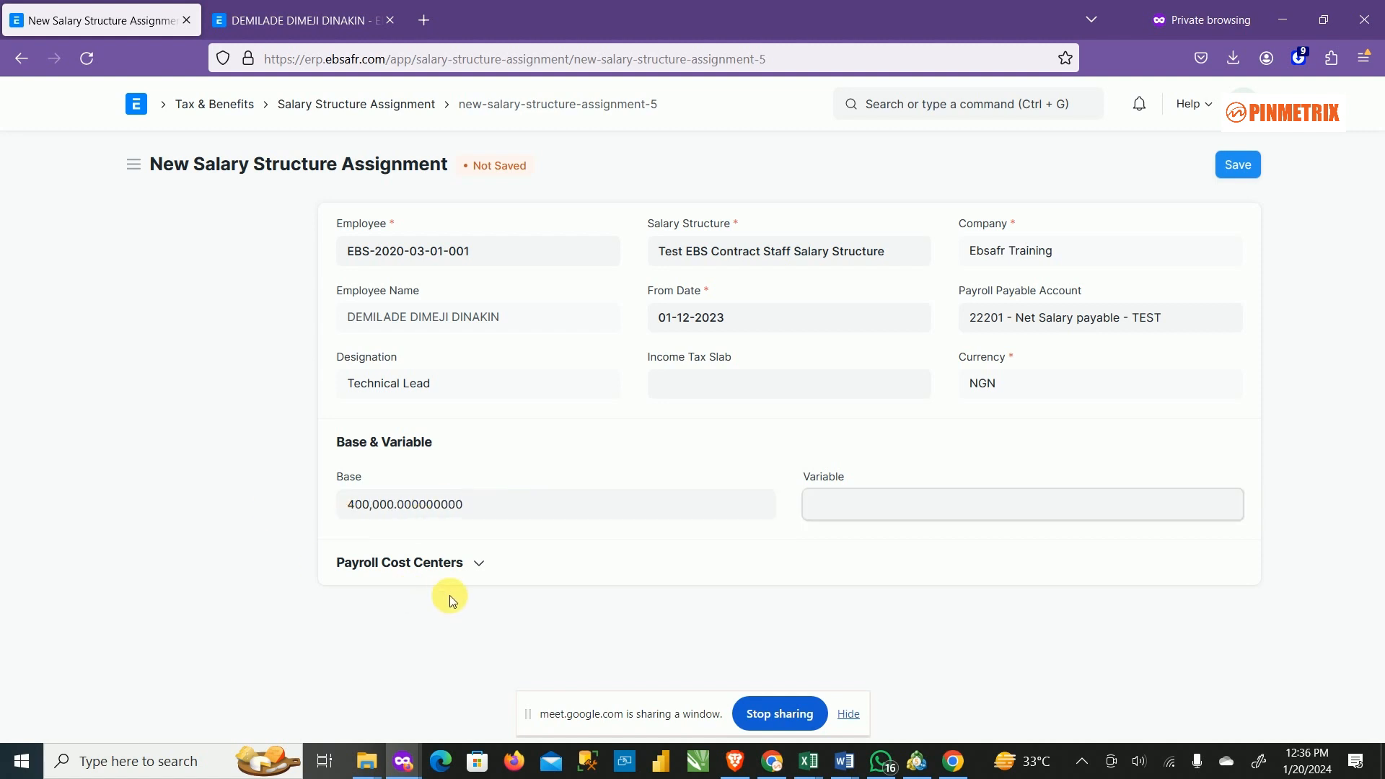
Step: Add a payroll cost center row for HOF Cost Center - TEST with a percentage of 100
click(479, 565)
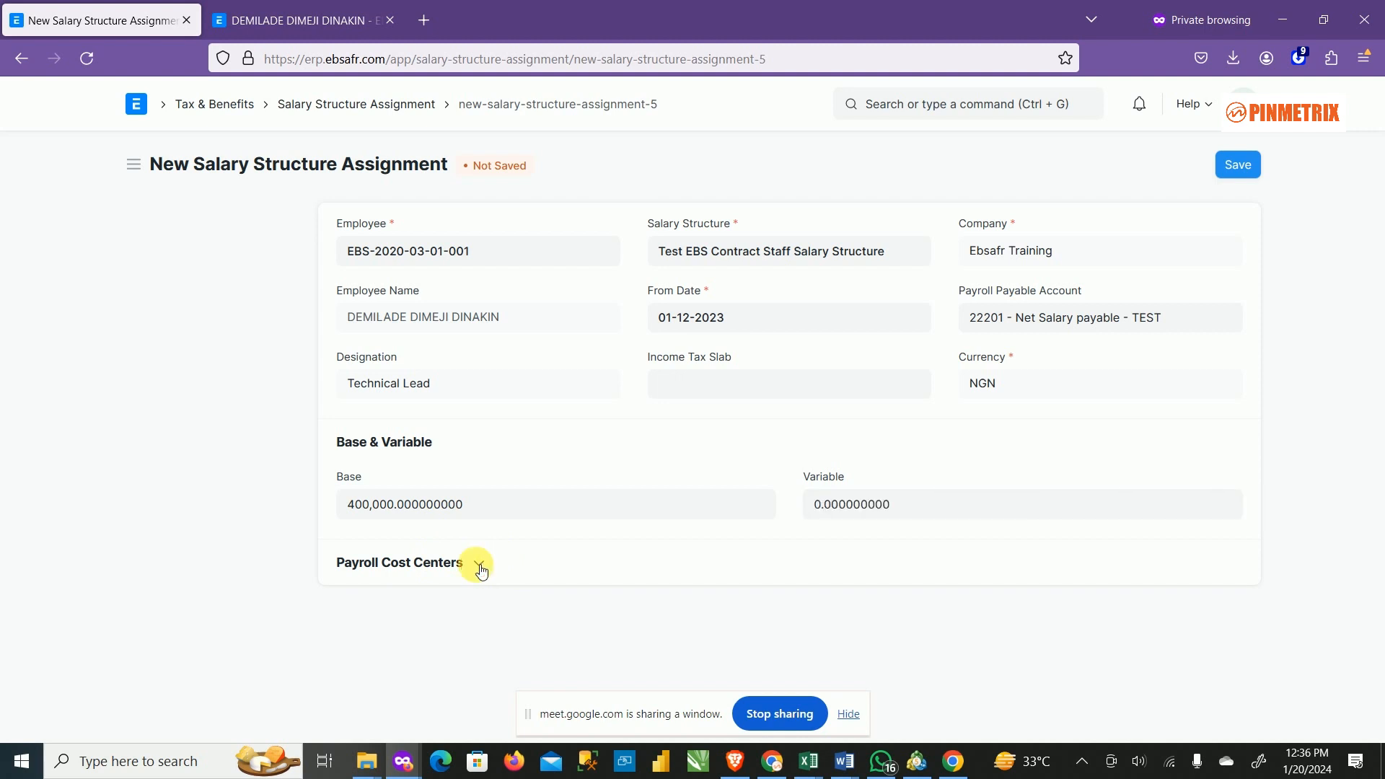
scroll(745, 640, down, 2)
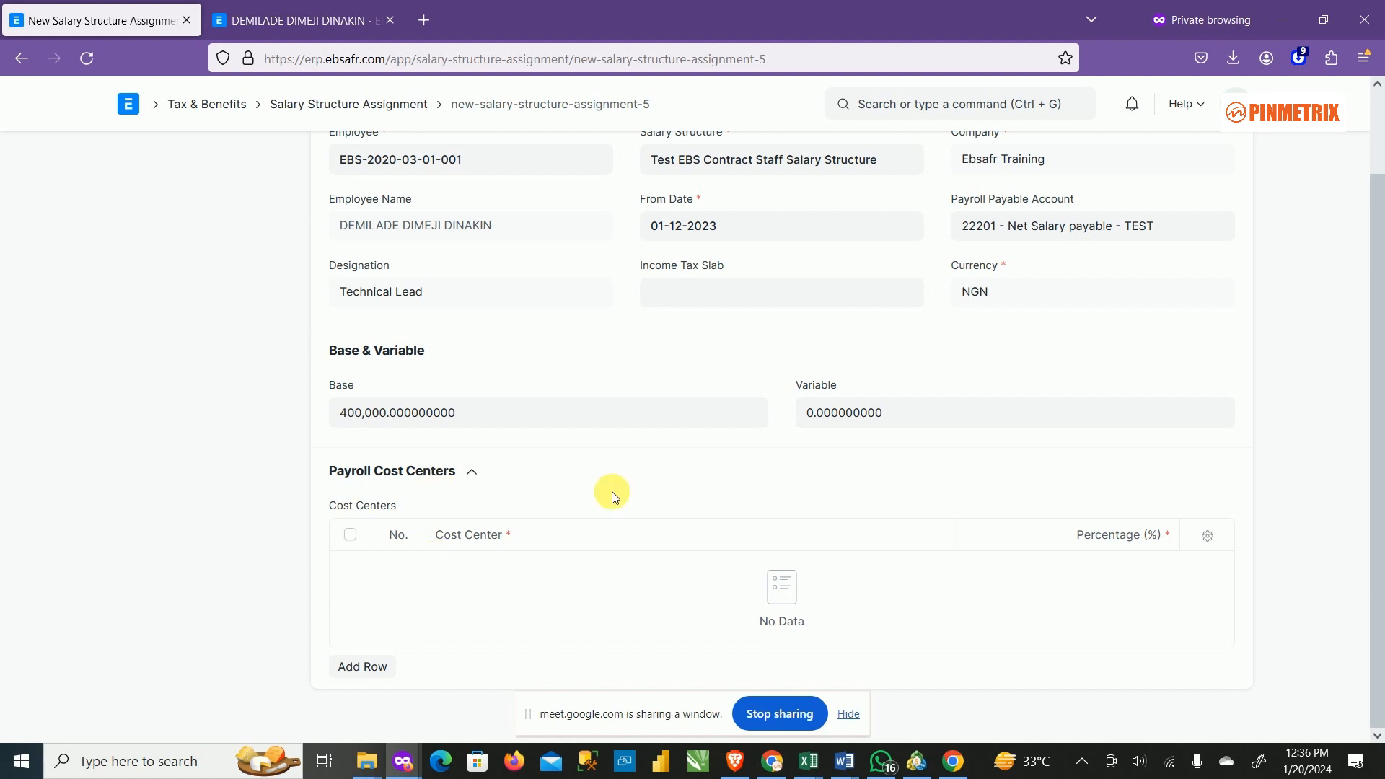
click(460, 479)
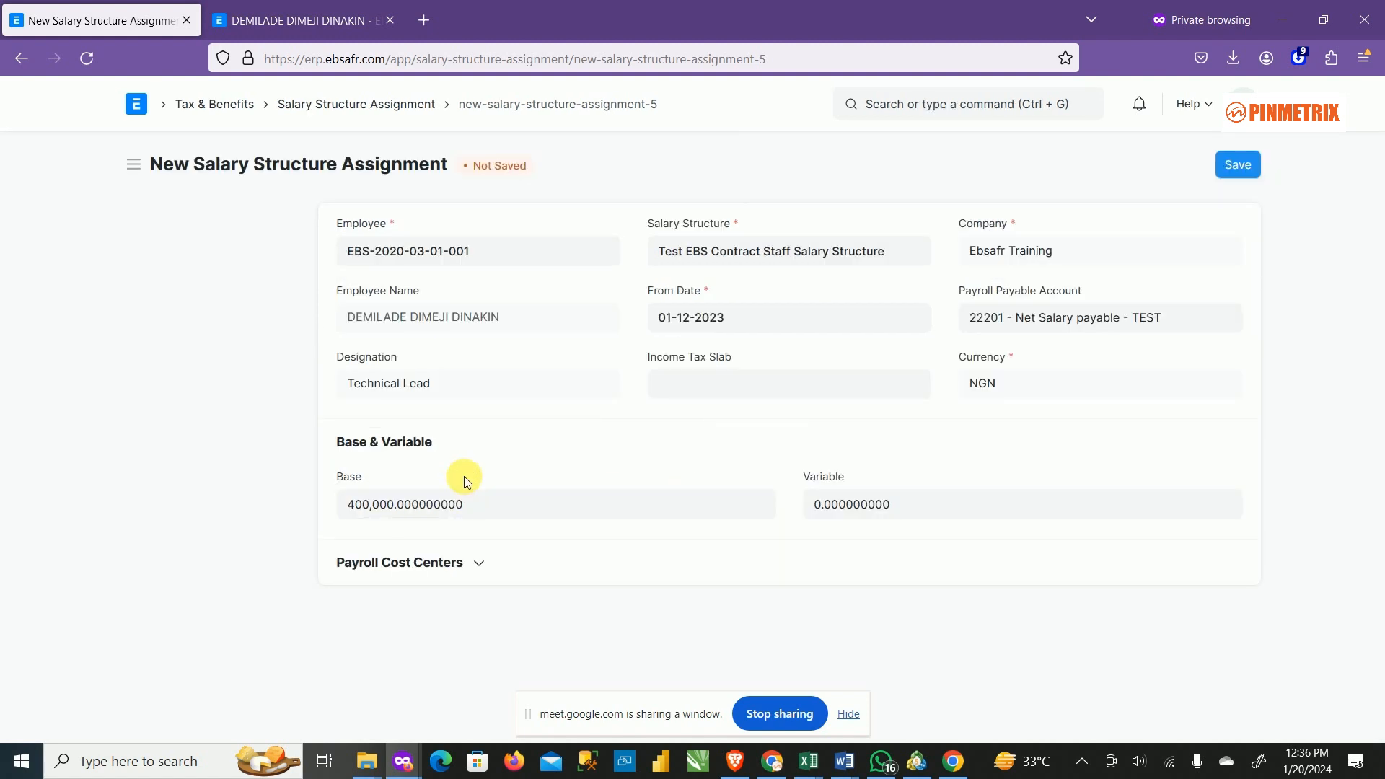
click(482, 565)
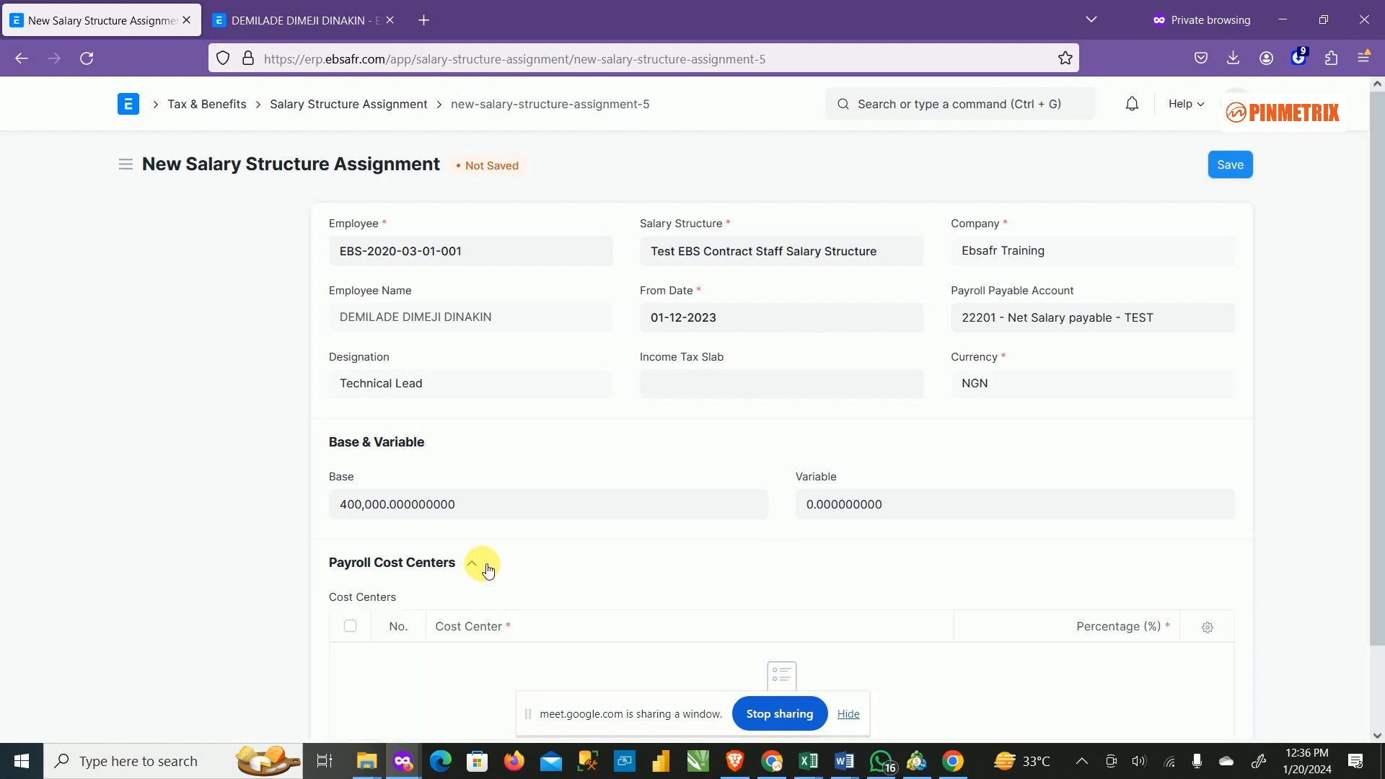
scroll(649, 560, down, 2)
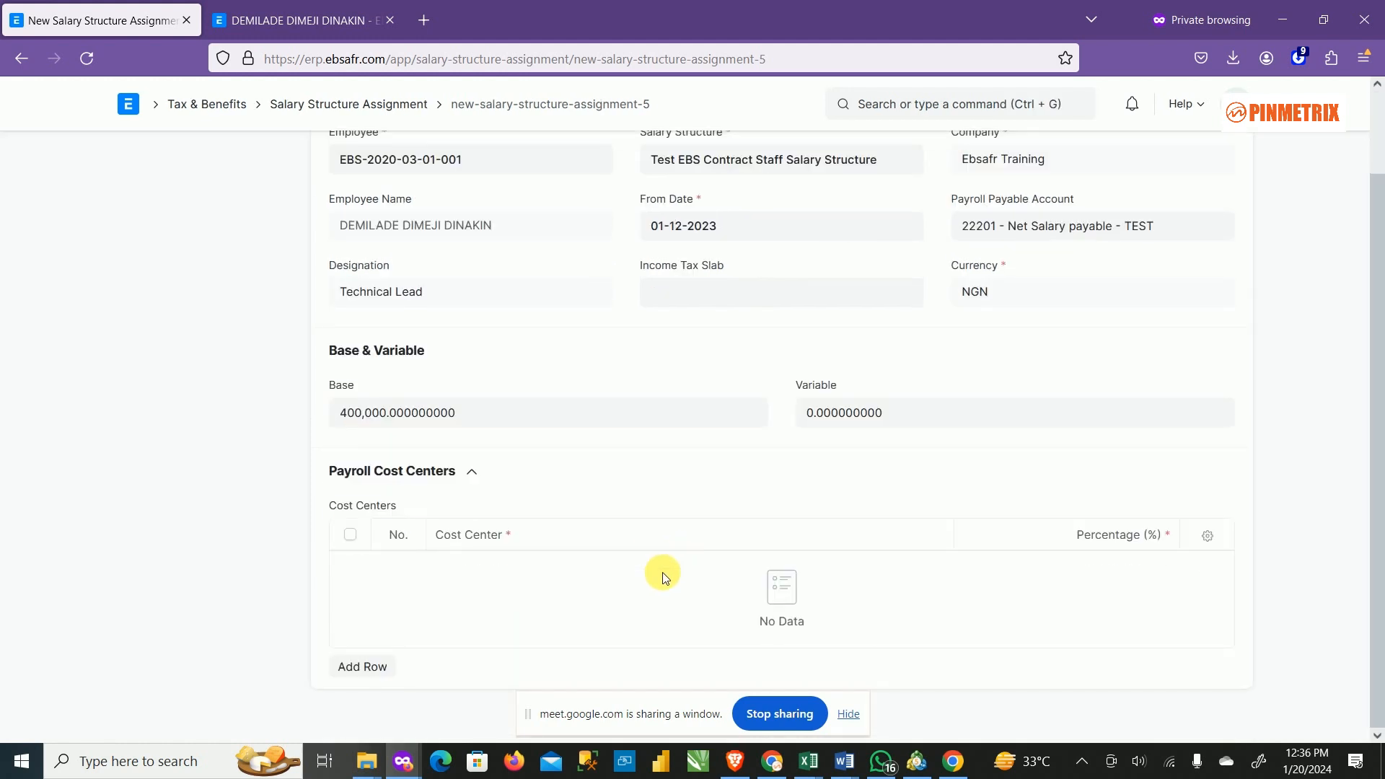
click(378, 670)
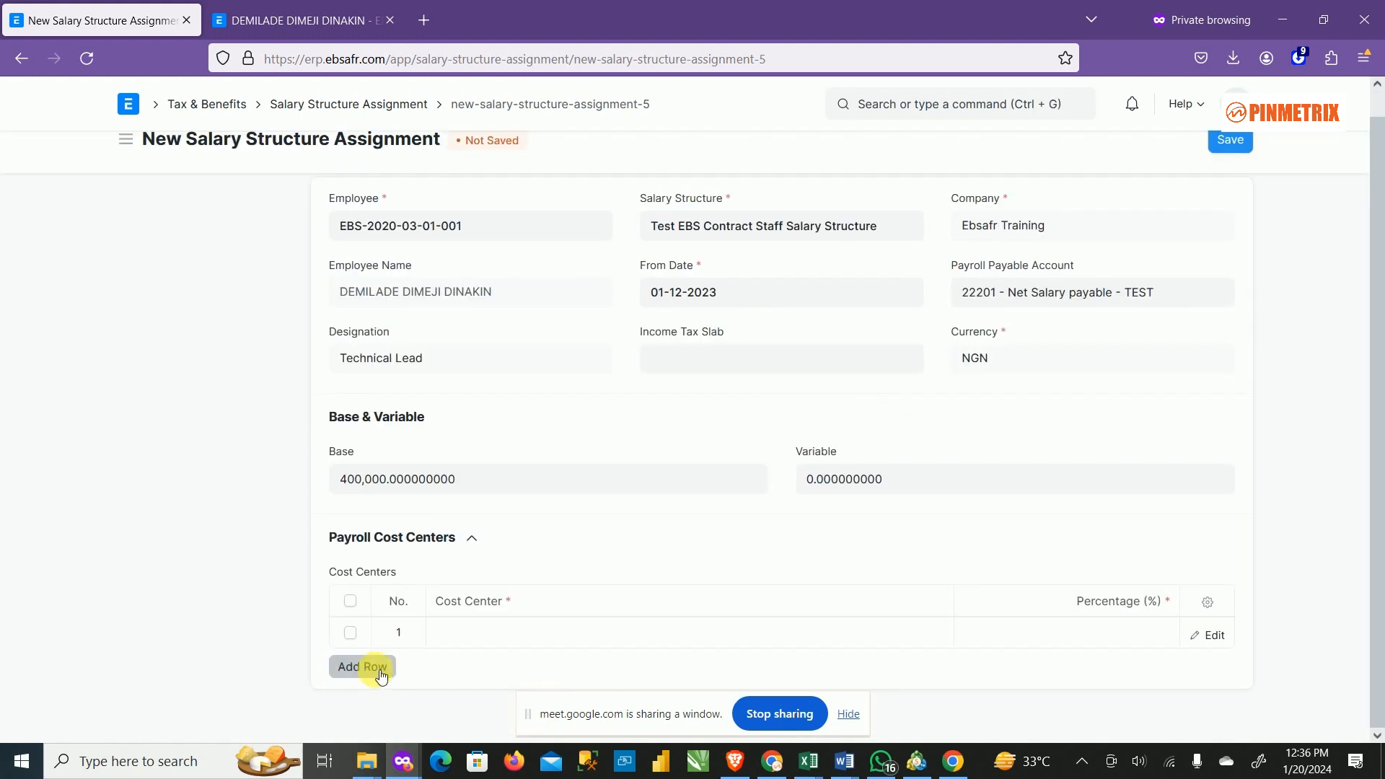
click(621, 638)
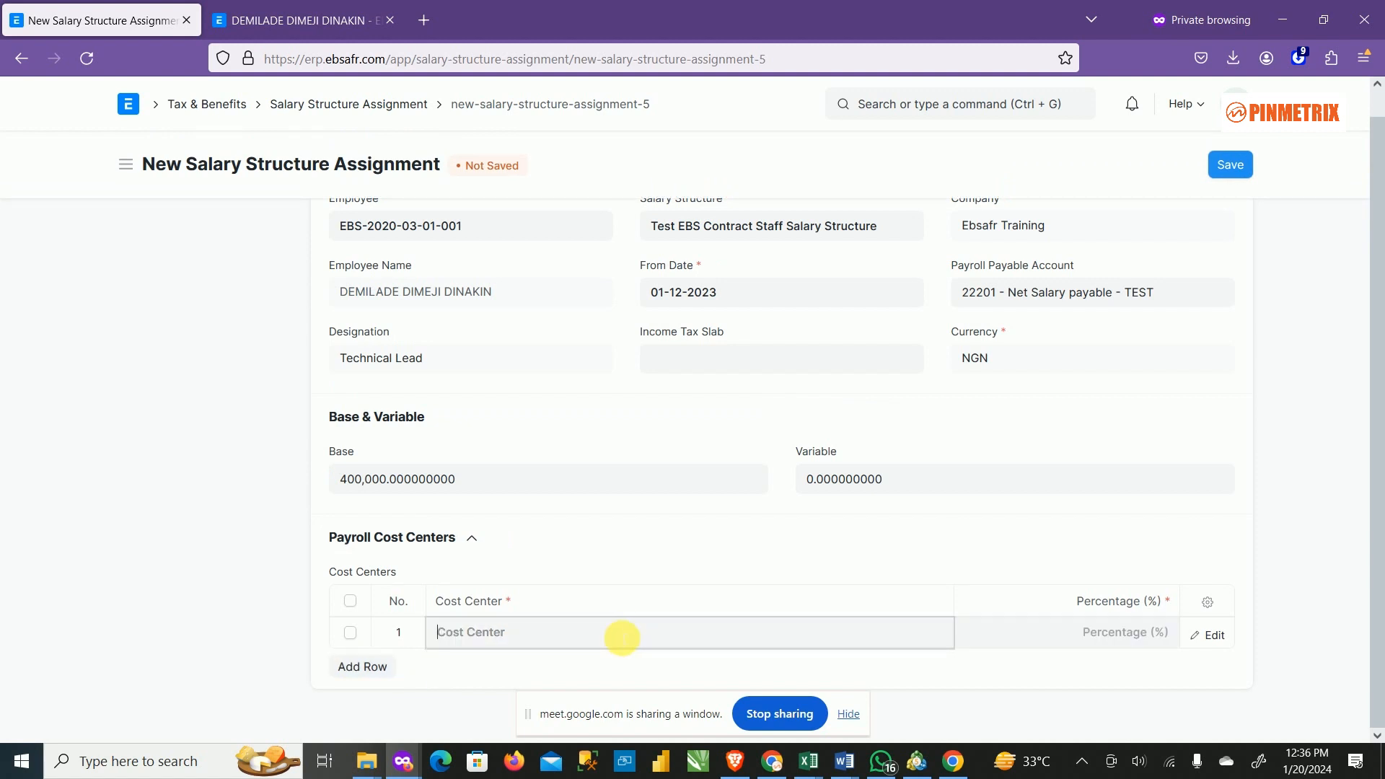
scroll(635, 620, down, 3)
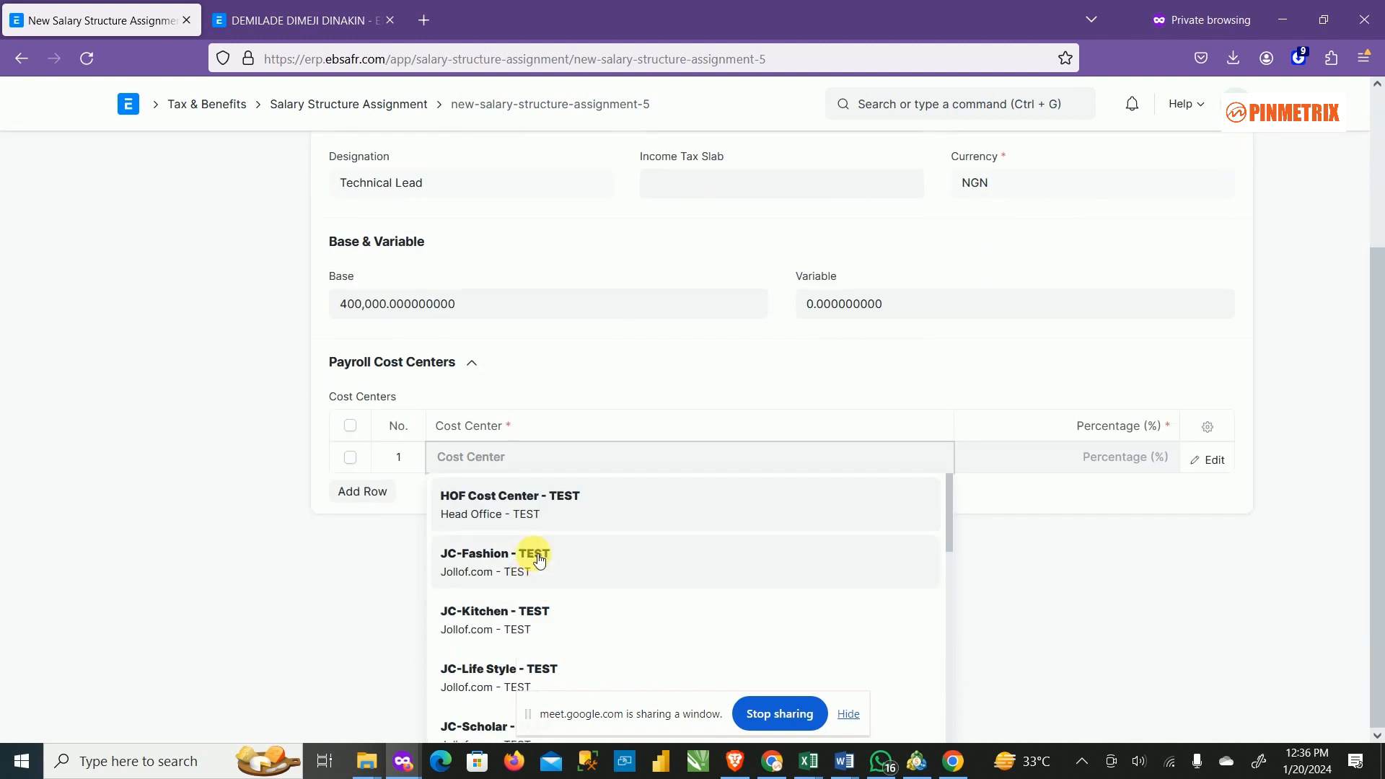
click(549, 504)
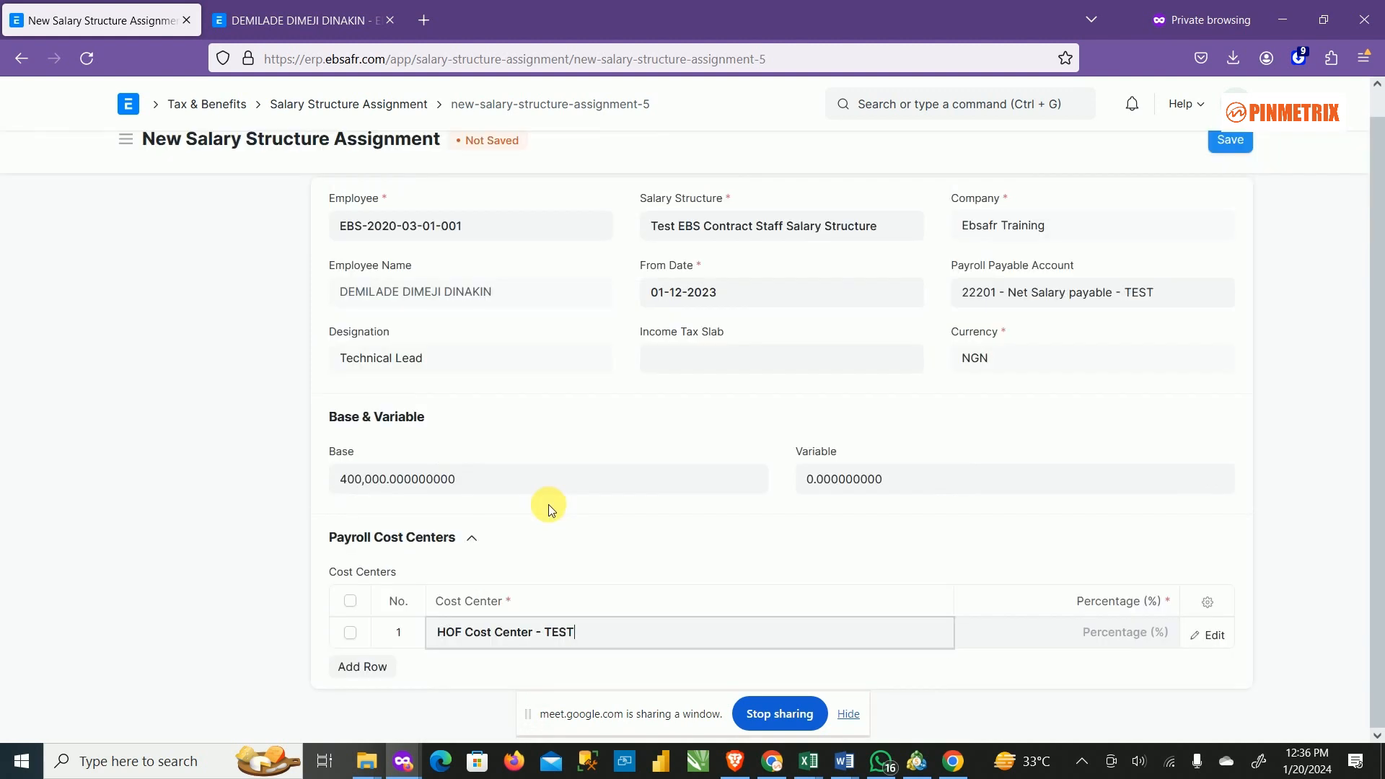
click(1151, 633)
text(100)
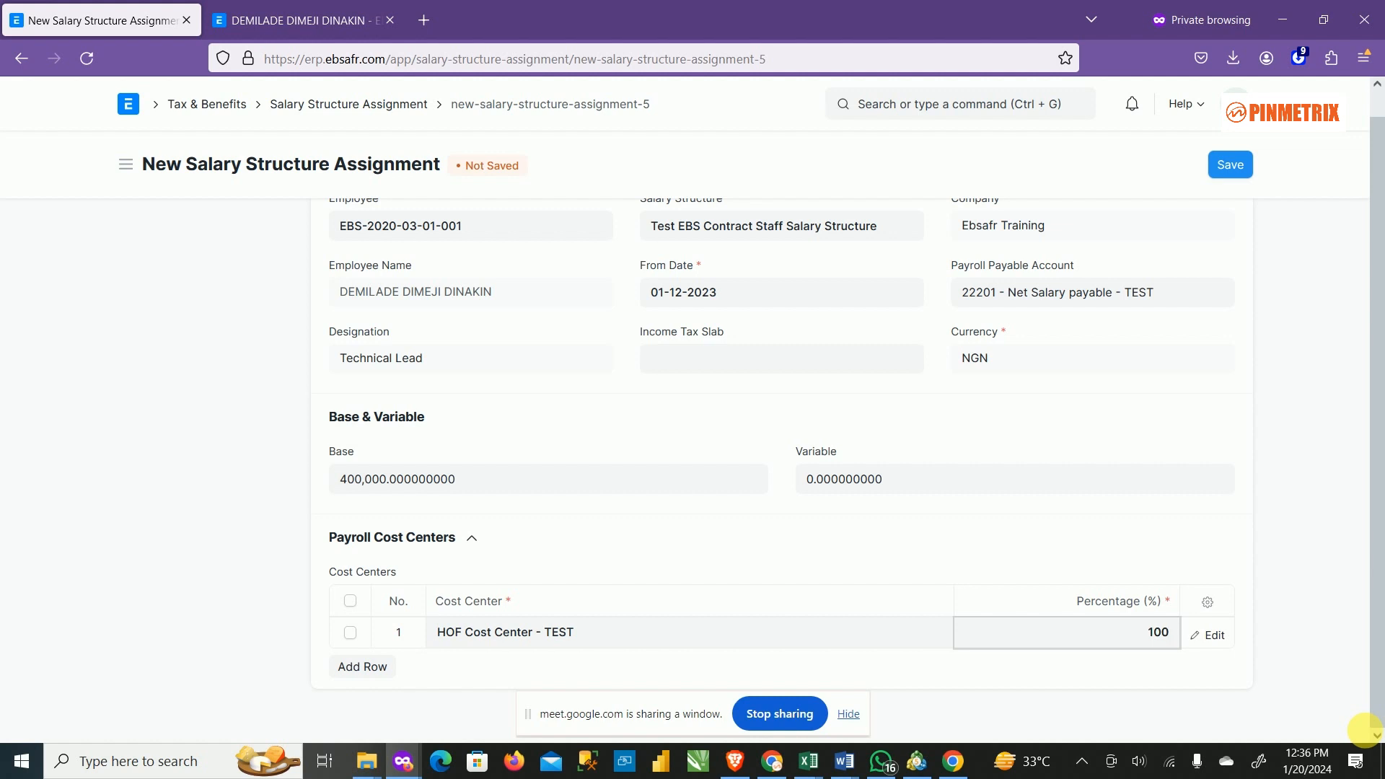
click(1329, 567)
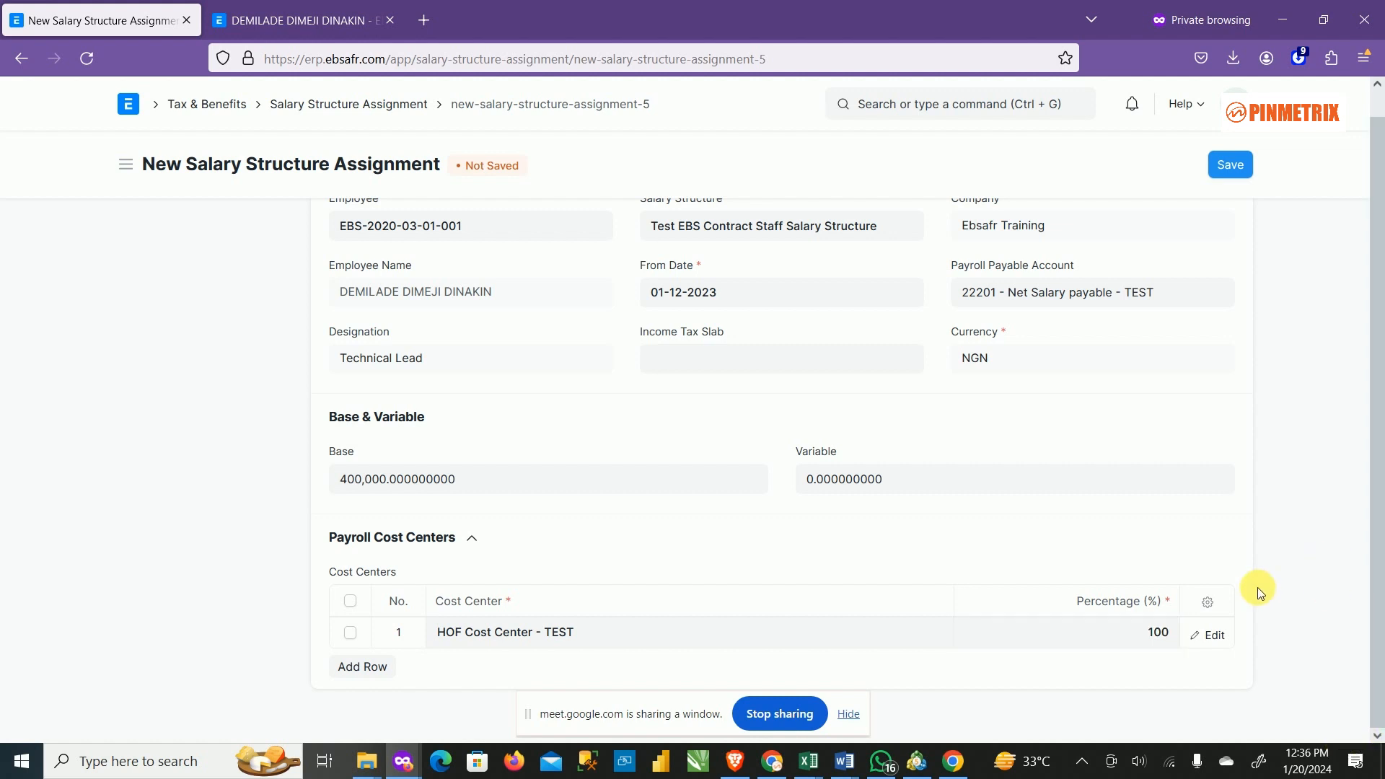
Step: Delete the HOF Cost Center - TEST row from the payroll cost centers
click(350, 632)
click(365, 666)
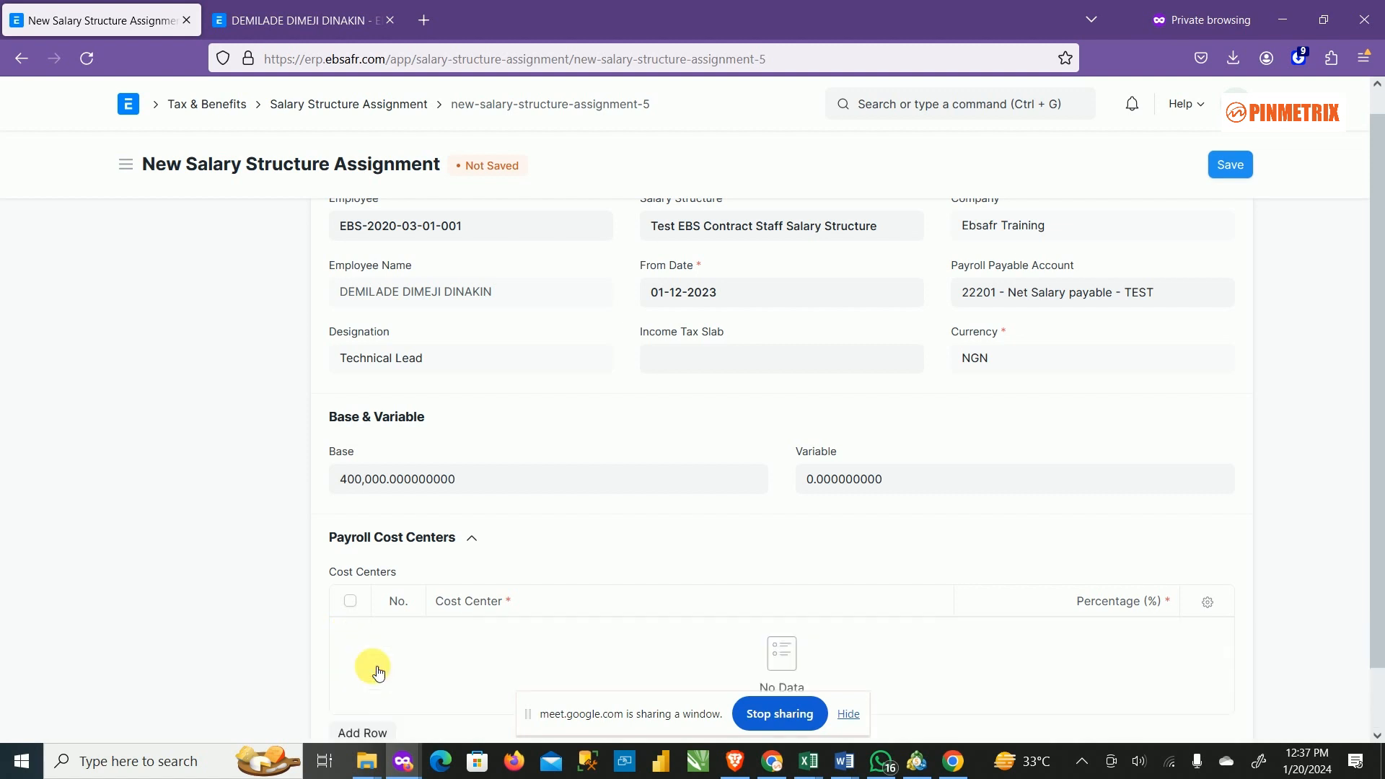
Step: Save the salary structure assignment and permanently submit it
scroll(231, 424, up, 1)
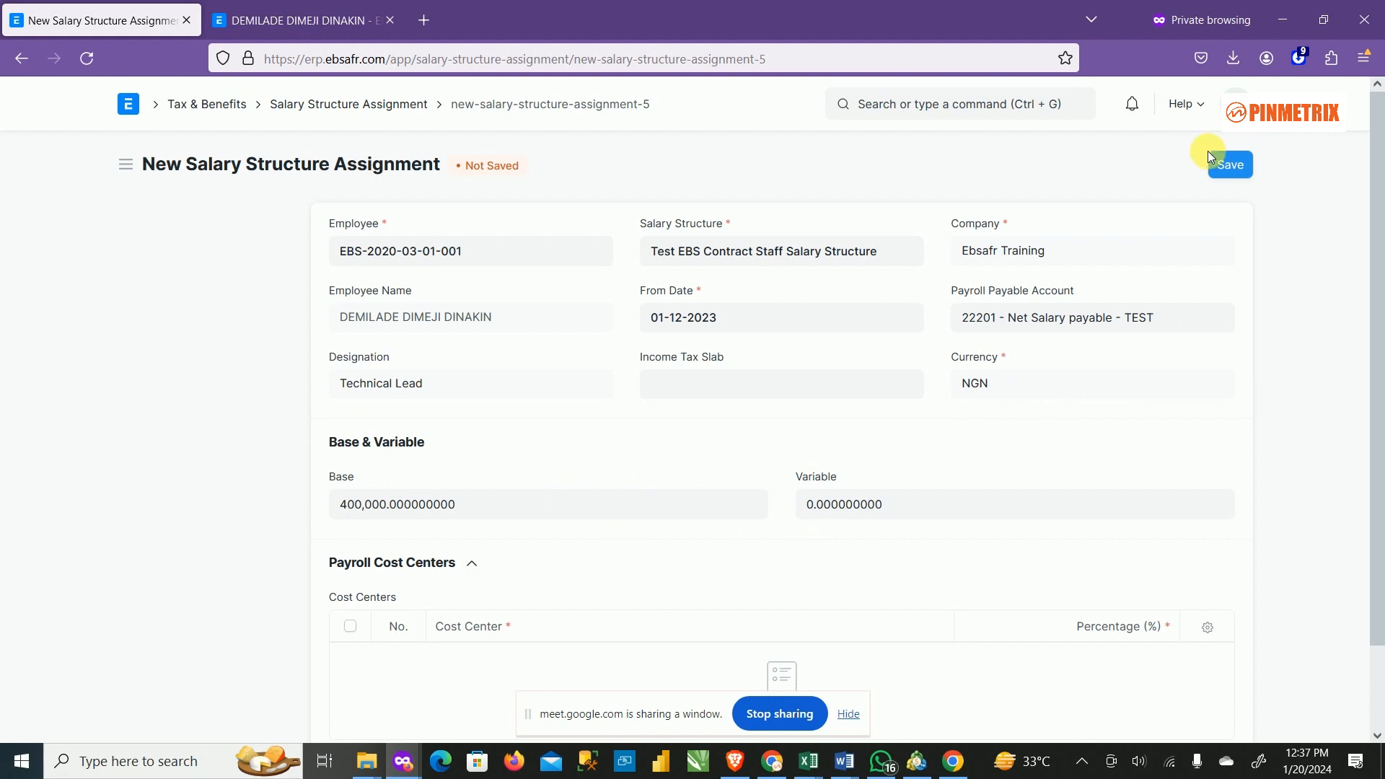
click(1229, 173)
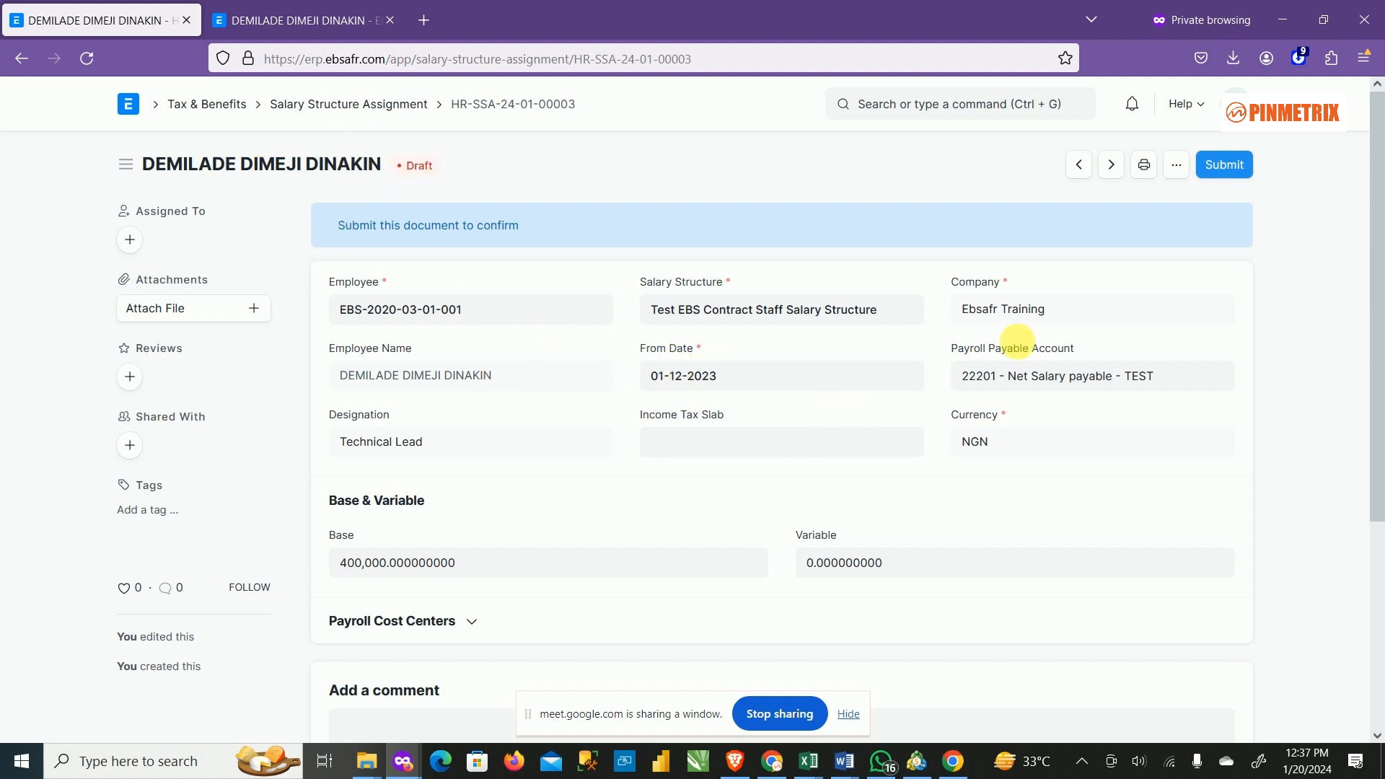
click(1233, 170)
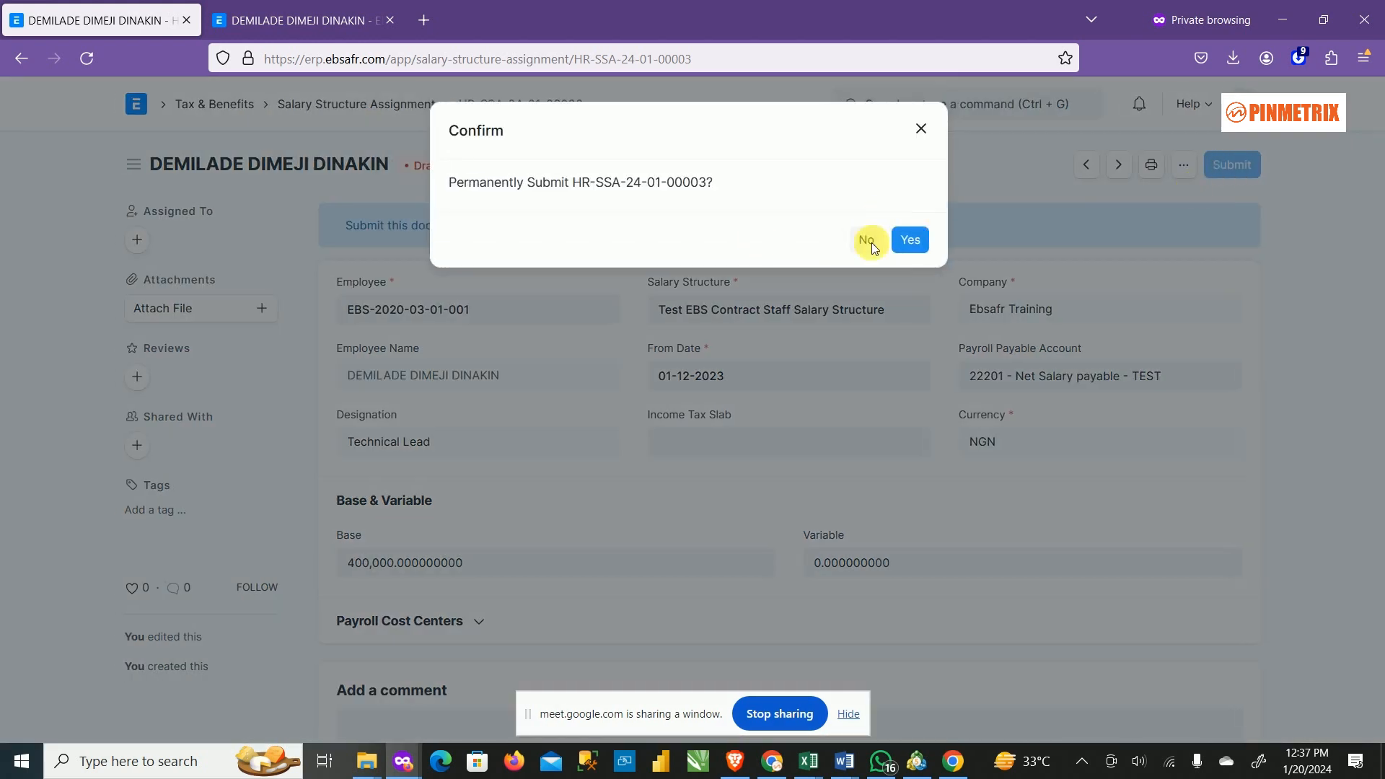
click(909, 239)
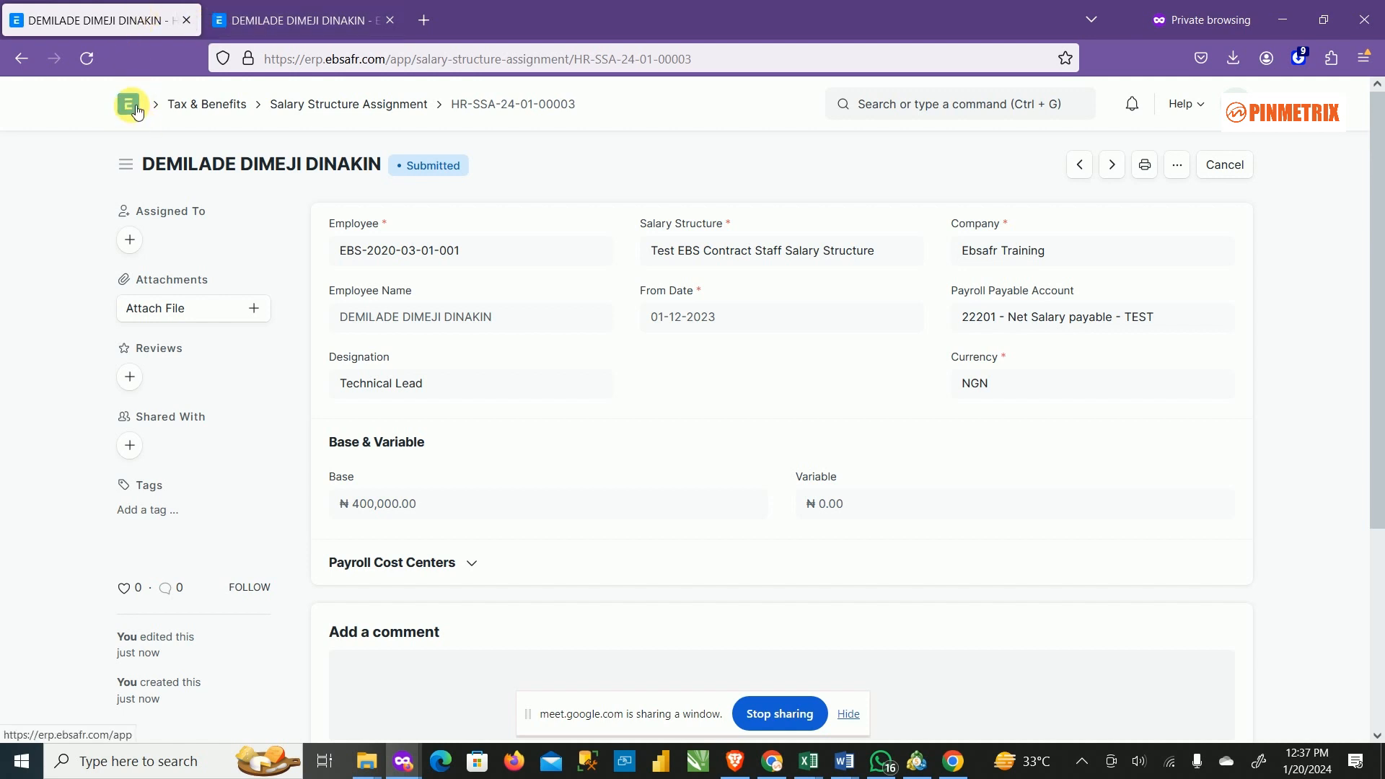
Step: Create a new salary slip from the Salary Payout workspace for the employee whose salary structure assignment was just submitted
scroll(658, 551, down, 7)
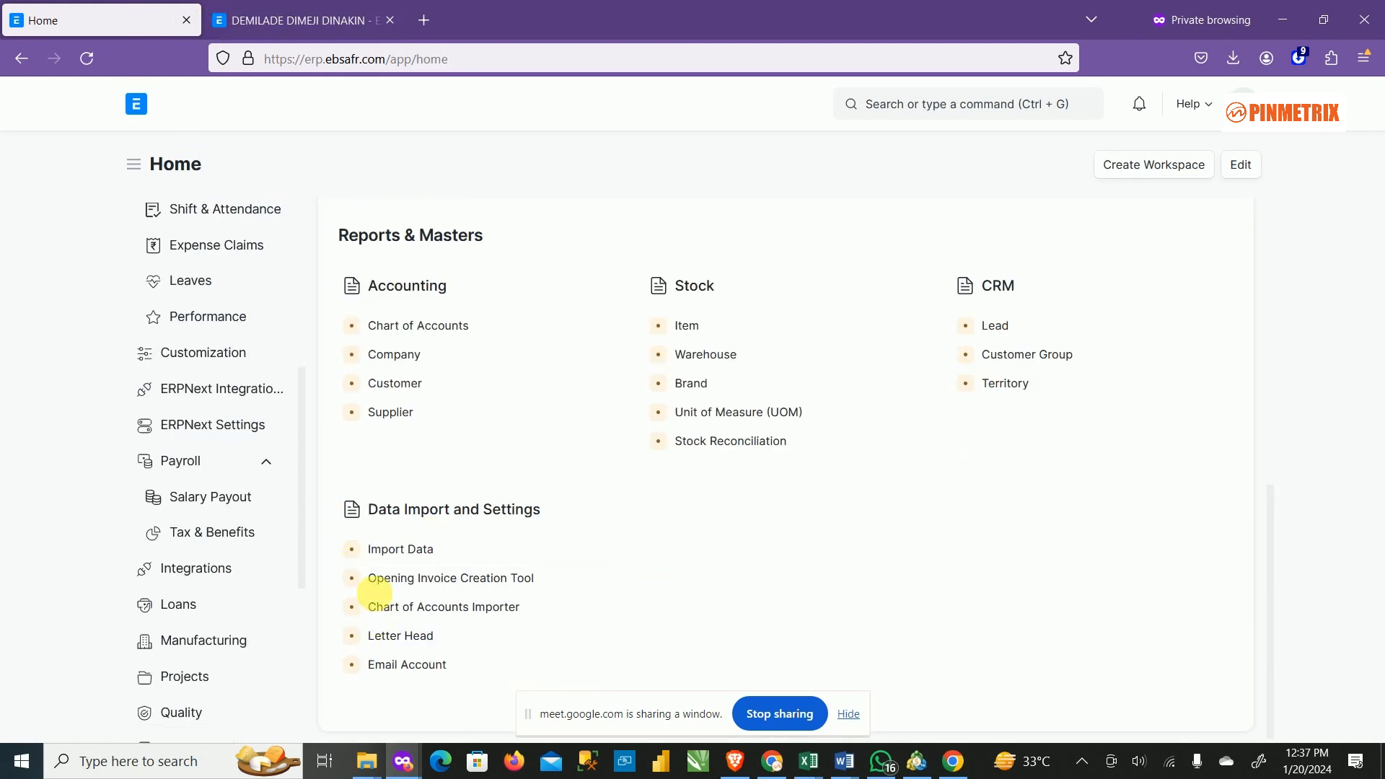
click(238, 510)
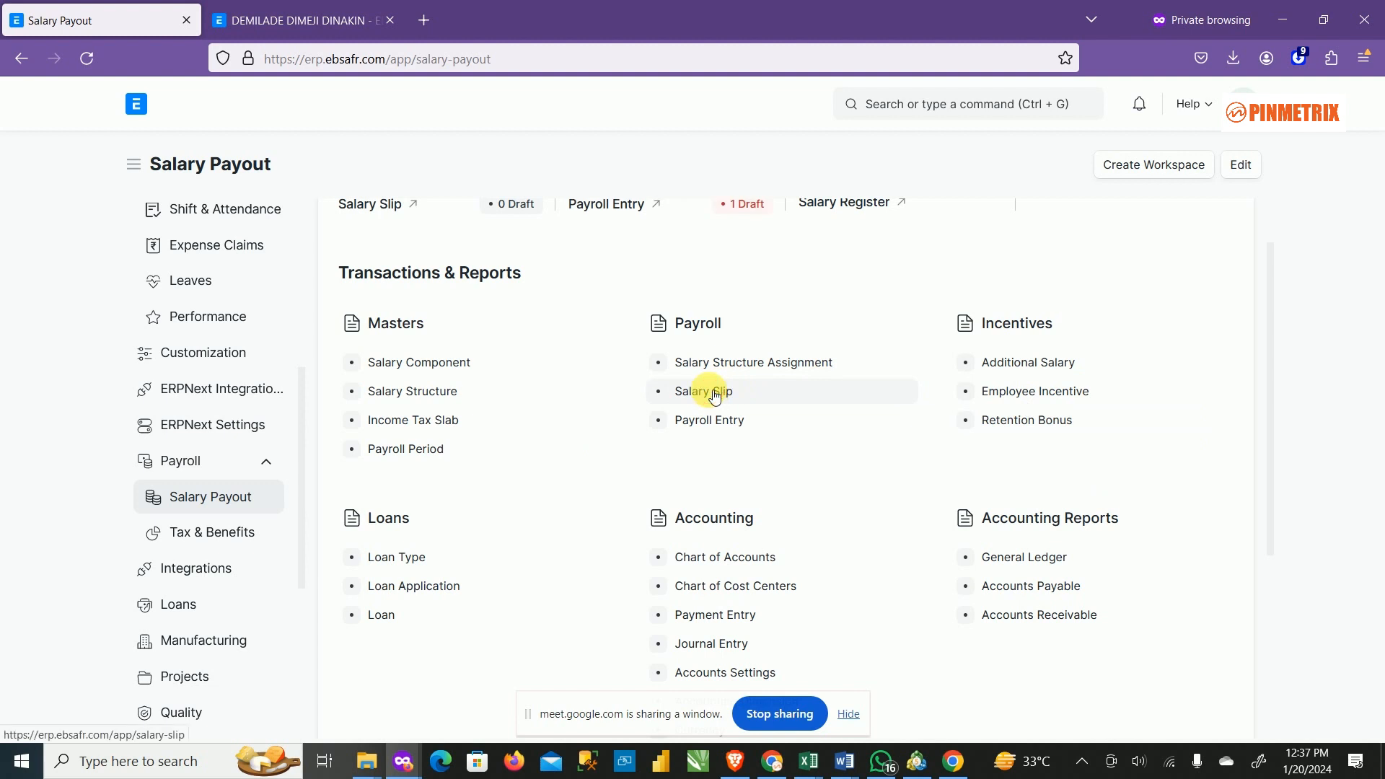
click(917, 423)
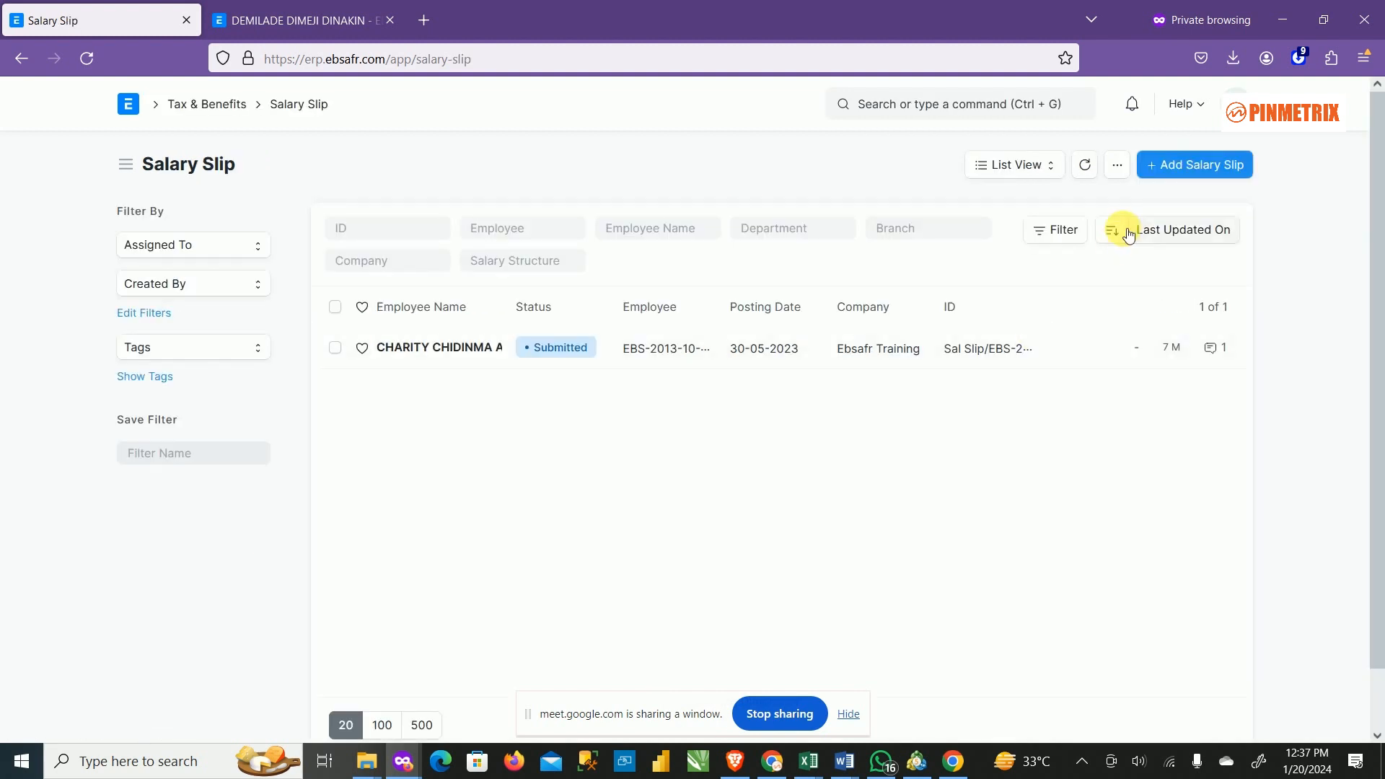
click(1186, 167)
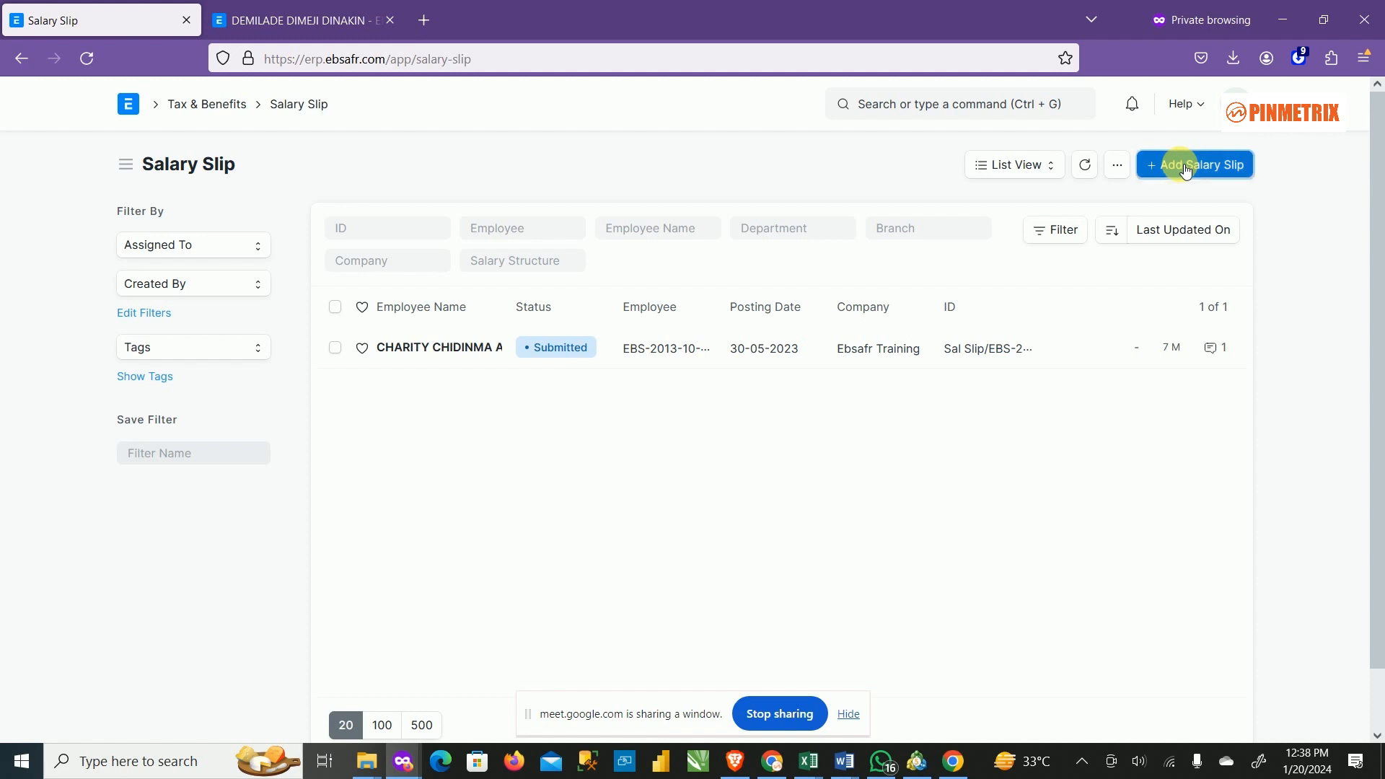
click(347, 340)
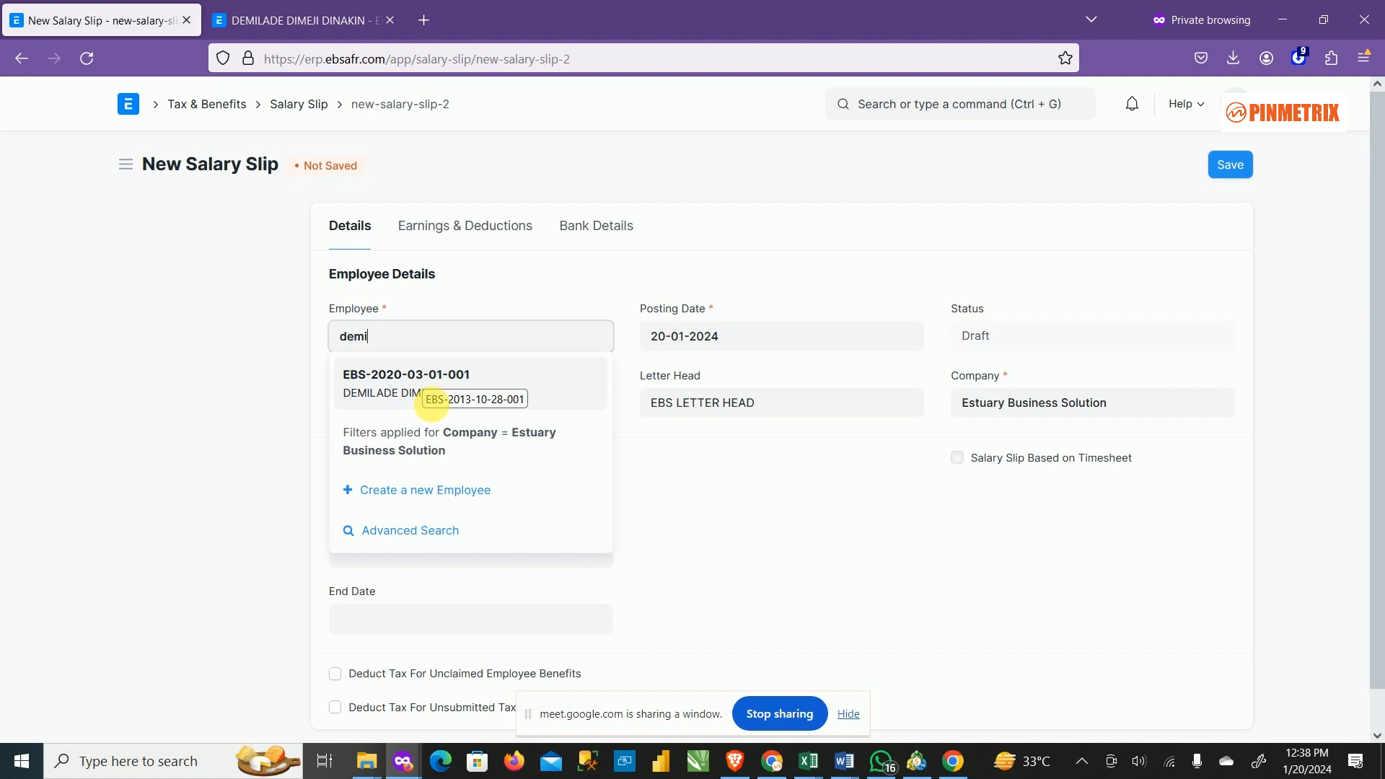
click(415, 390)
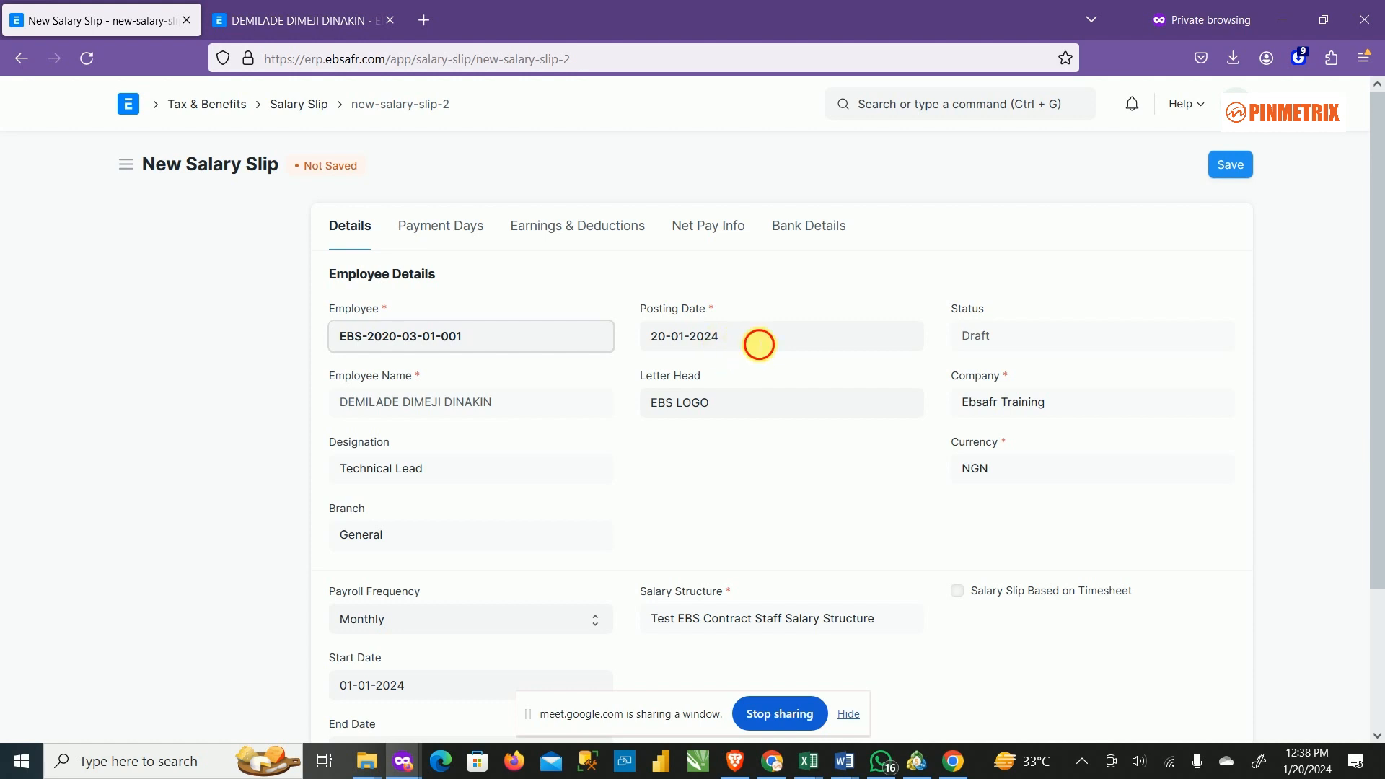
Step: Set the salary slip's posting date to 25-12-2023
click(758, 343)
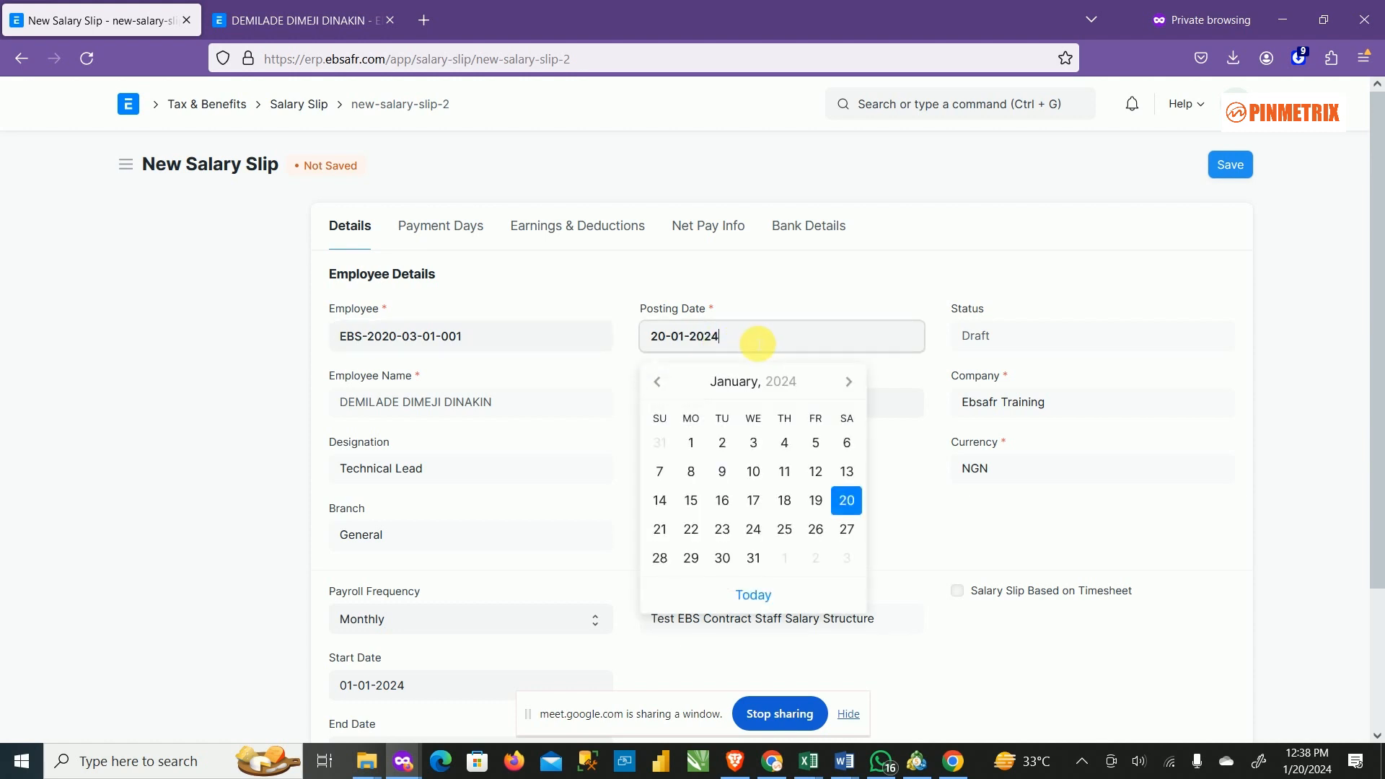
click(664, 383)
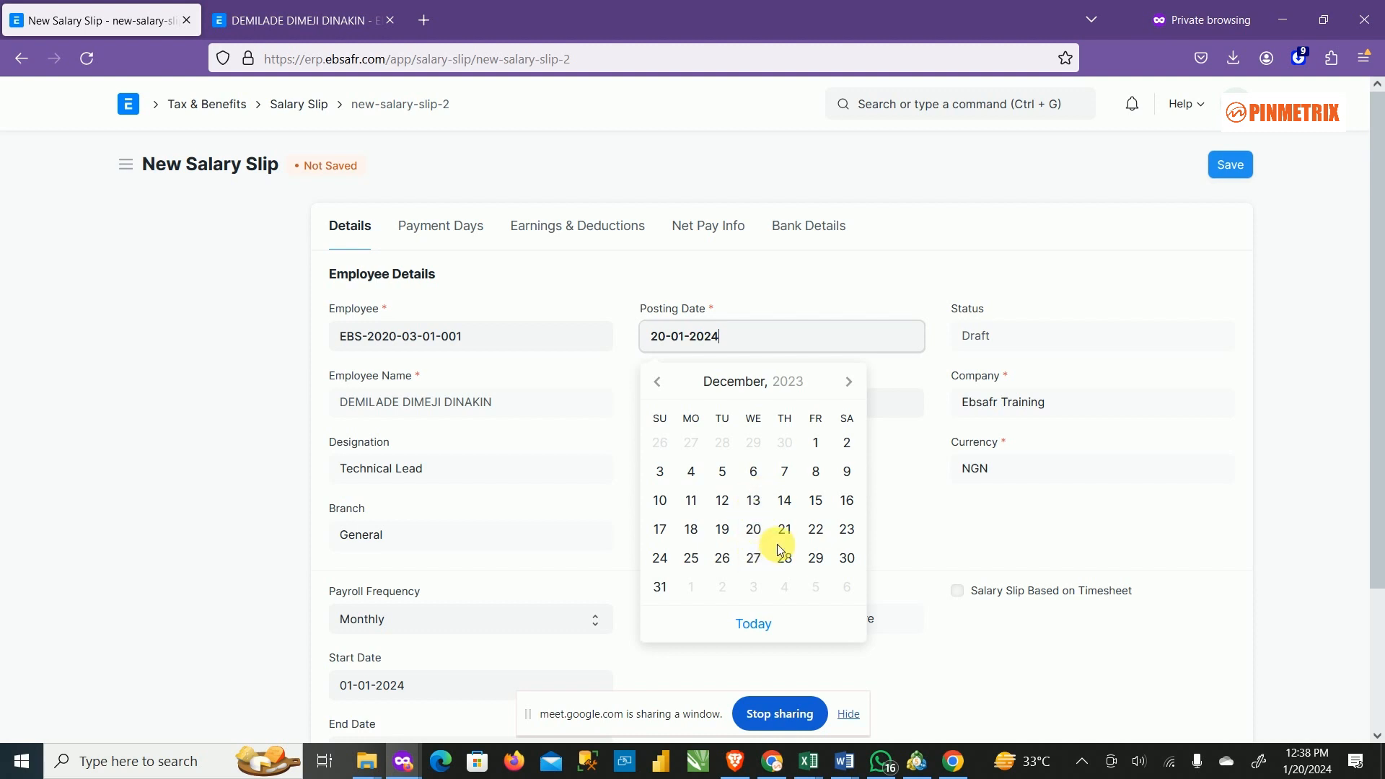
click(703, 564)
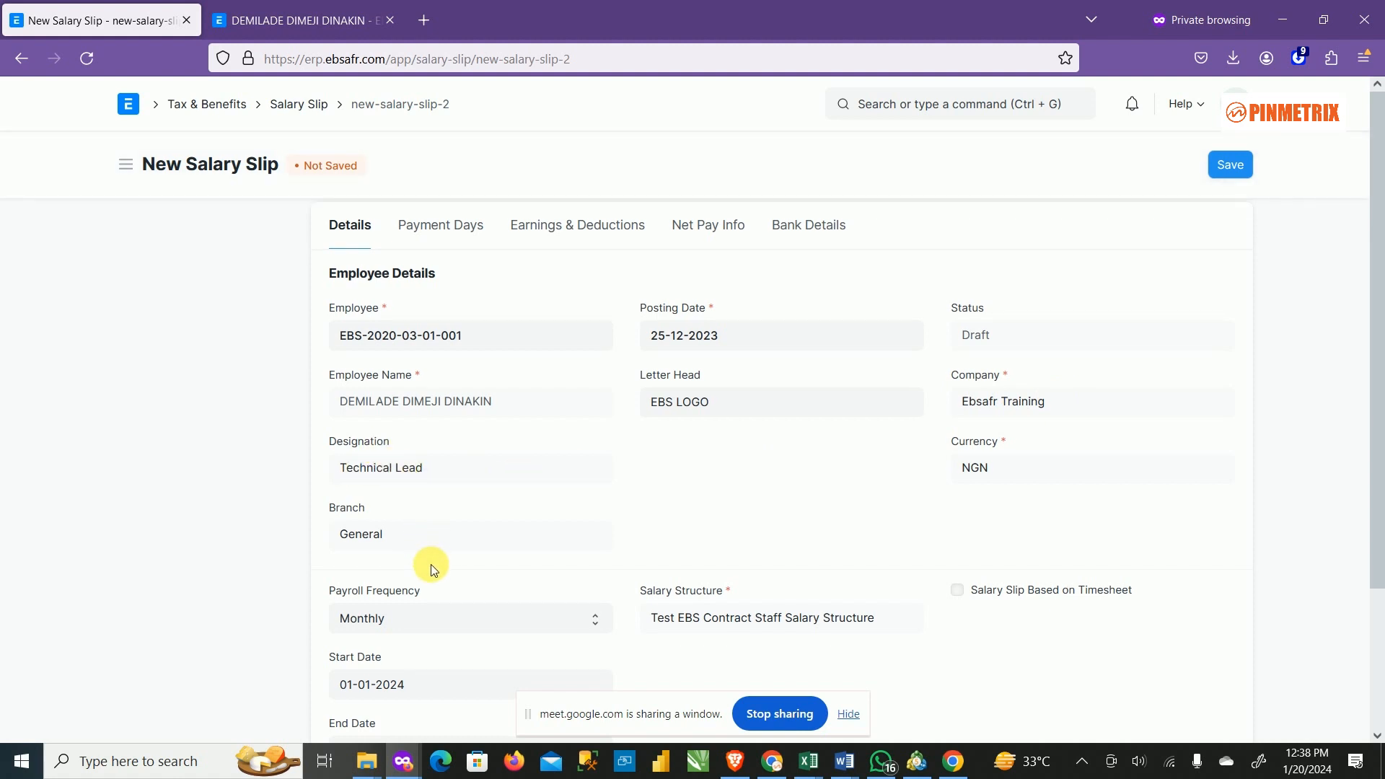
scroll(431, 564, down, 2)
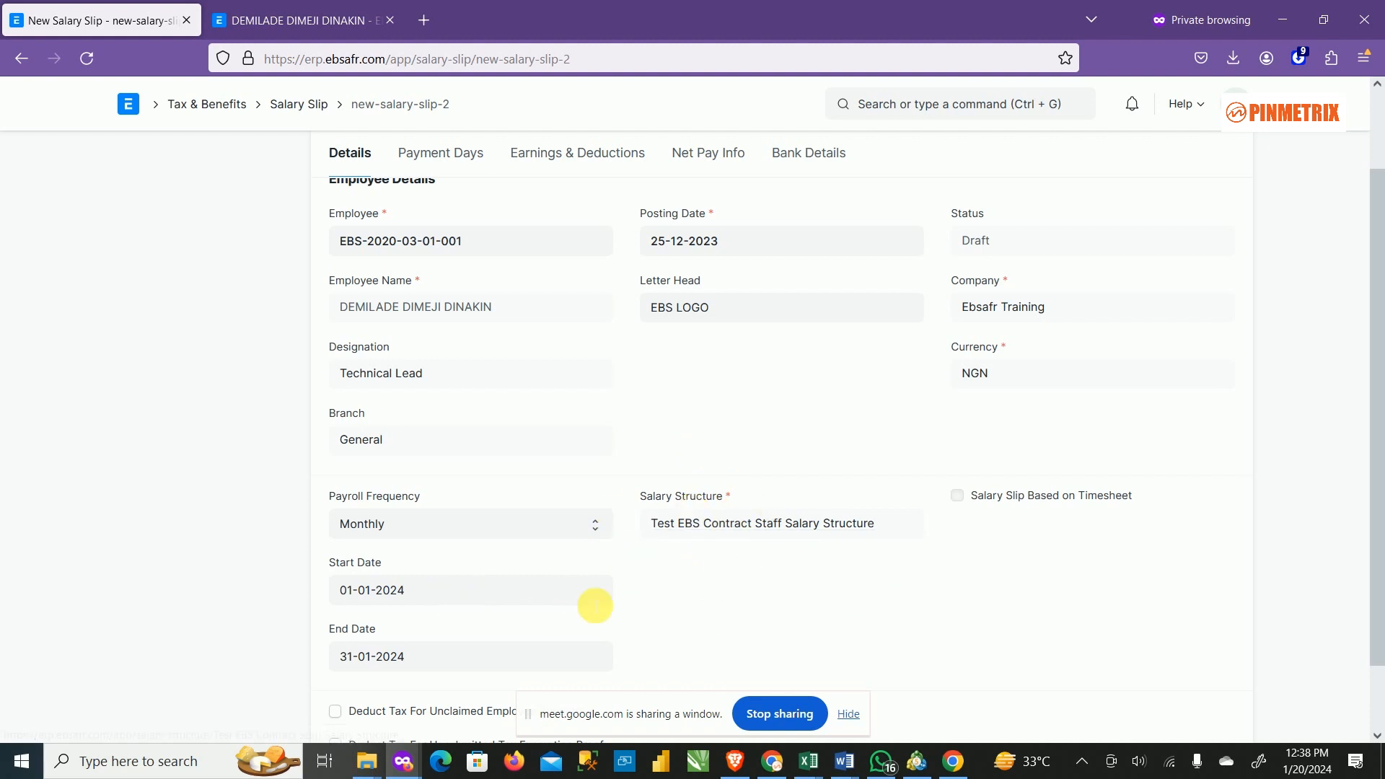
scroll(599, 635, down, 1)
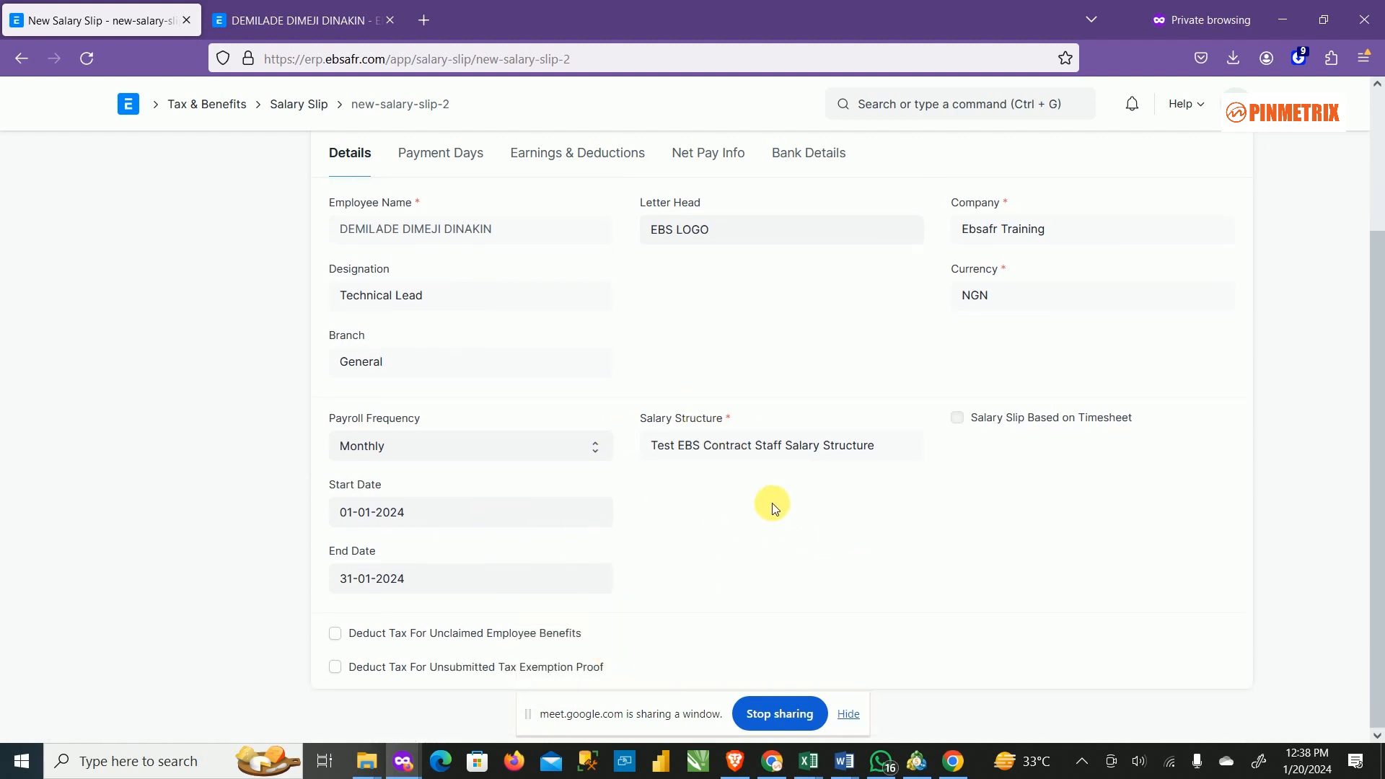
scroll(680, 544, up, 3)
scroll(599, 606, down, 3)
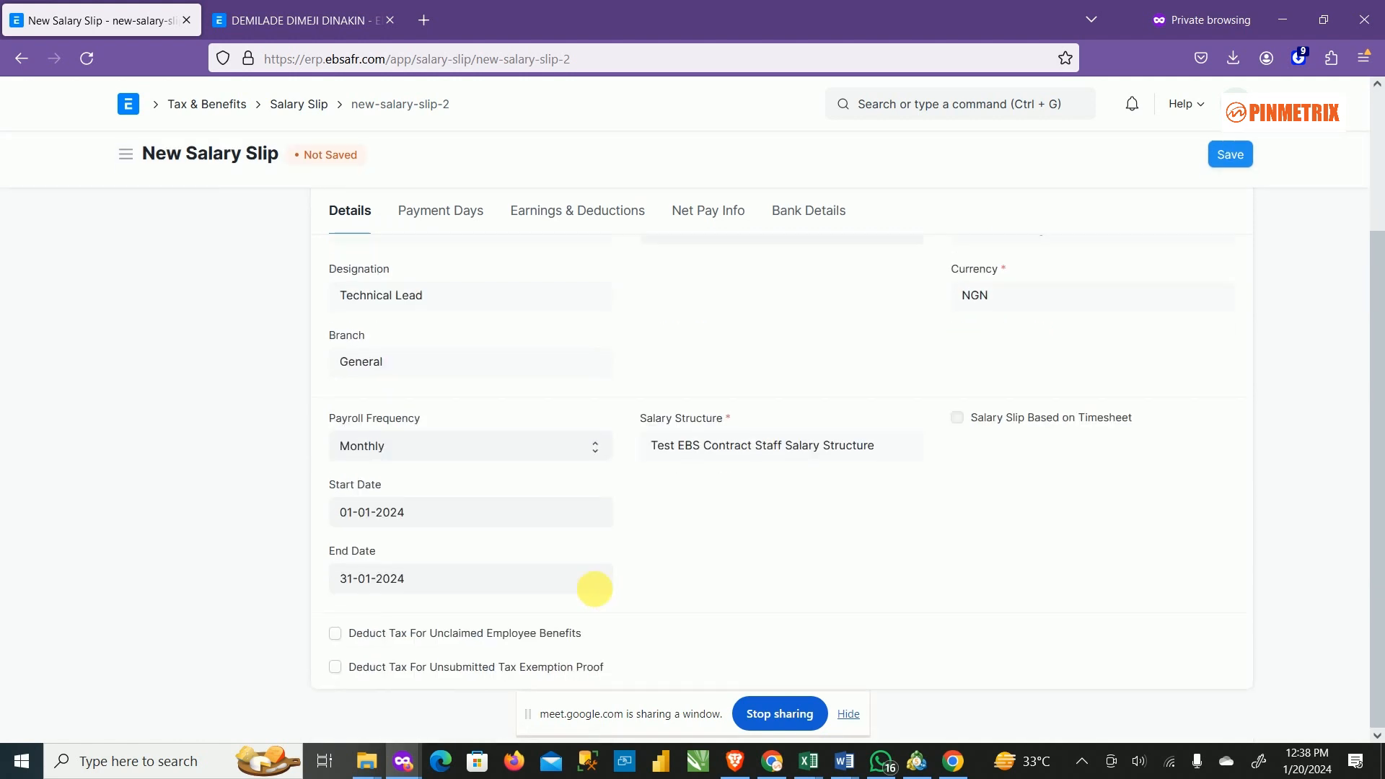
click(495, 522)
scroll(516, 642, up, 2)
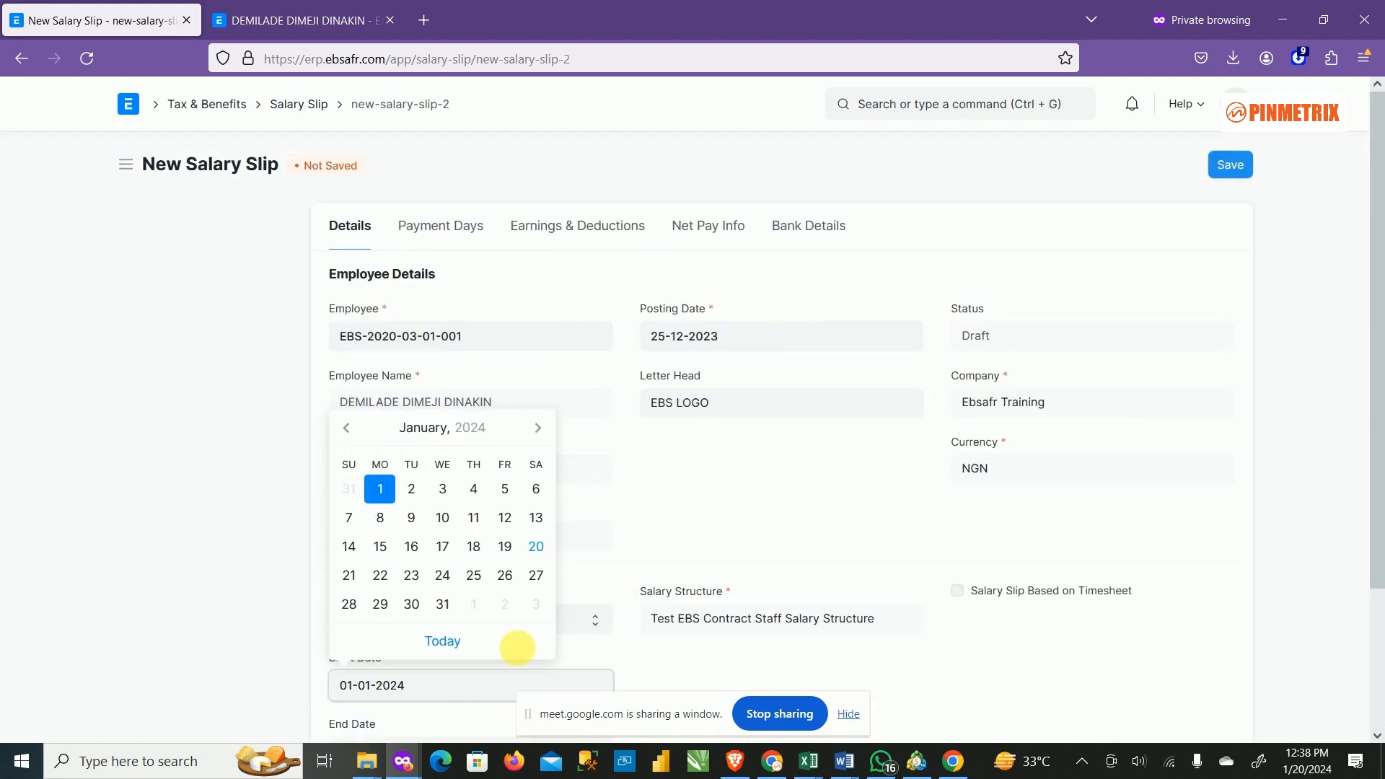
scroll(502, 648, down, 2)
click(703, 554)
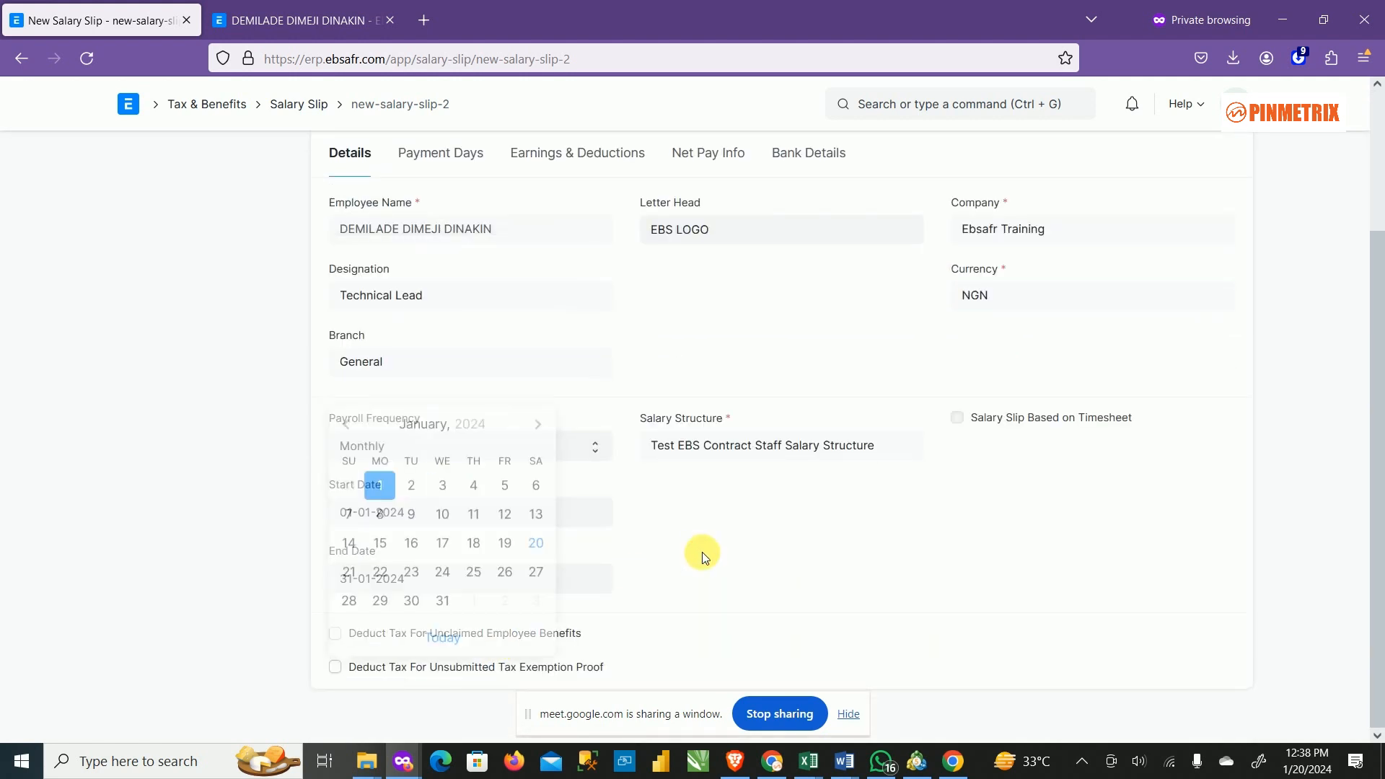
Step: Set the salary slip's payroll period to run from 01-12-2023 to 31-12-2023
click(451, 511)
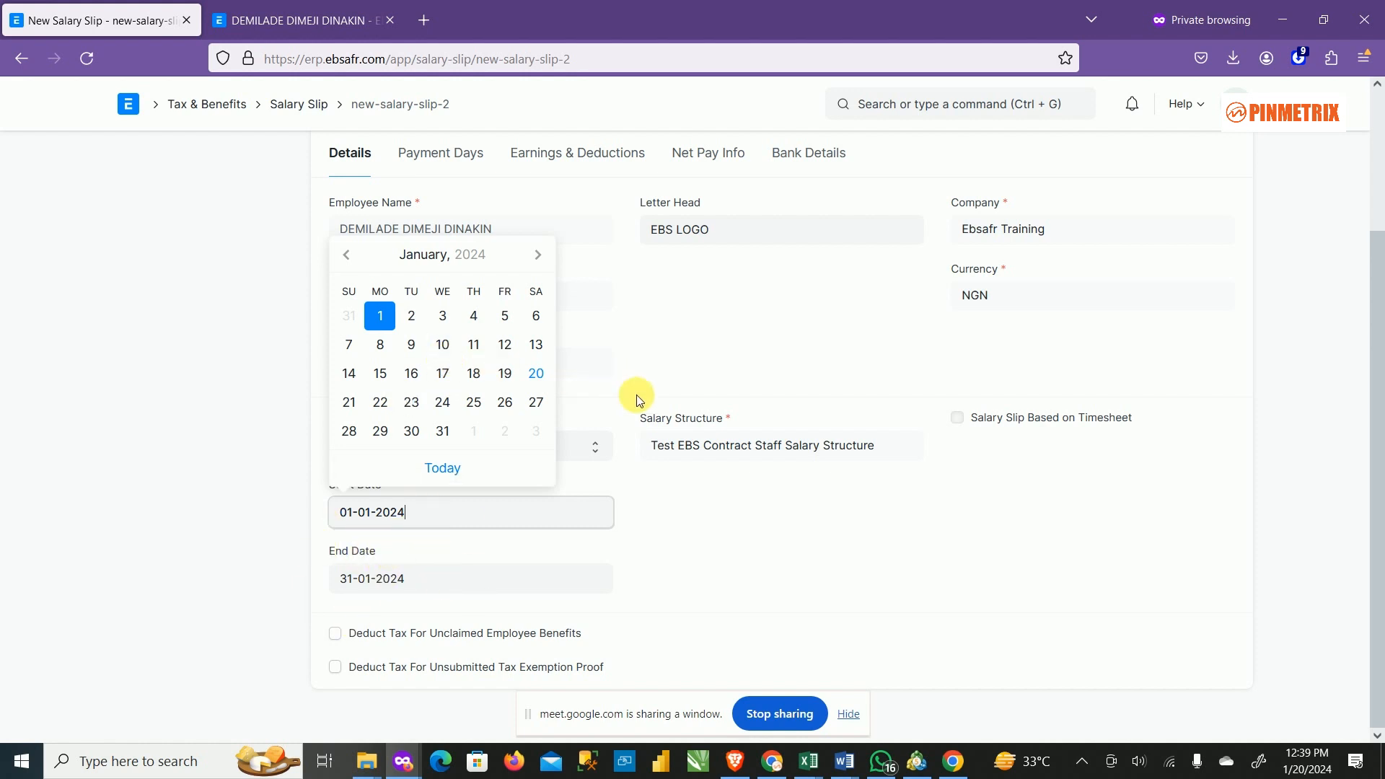
scroll(759, 413, up, 3)
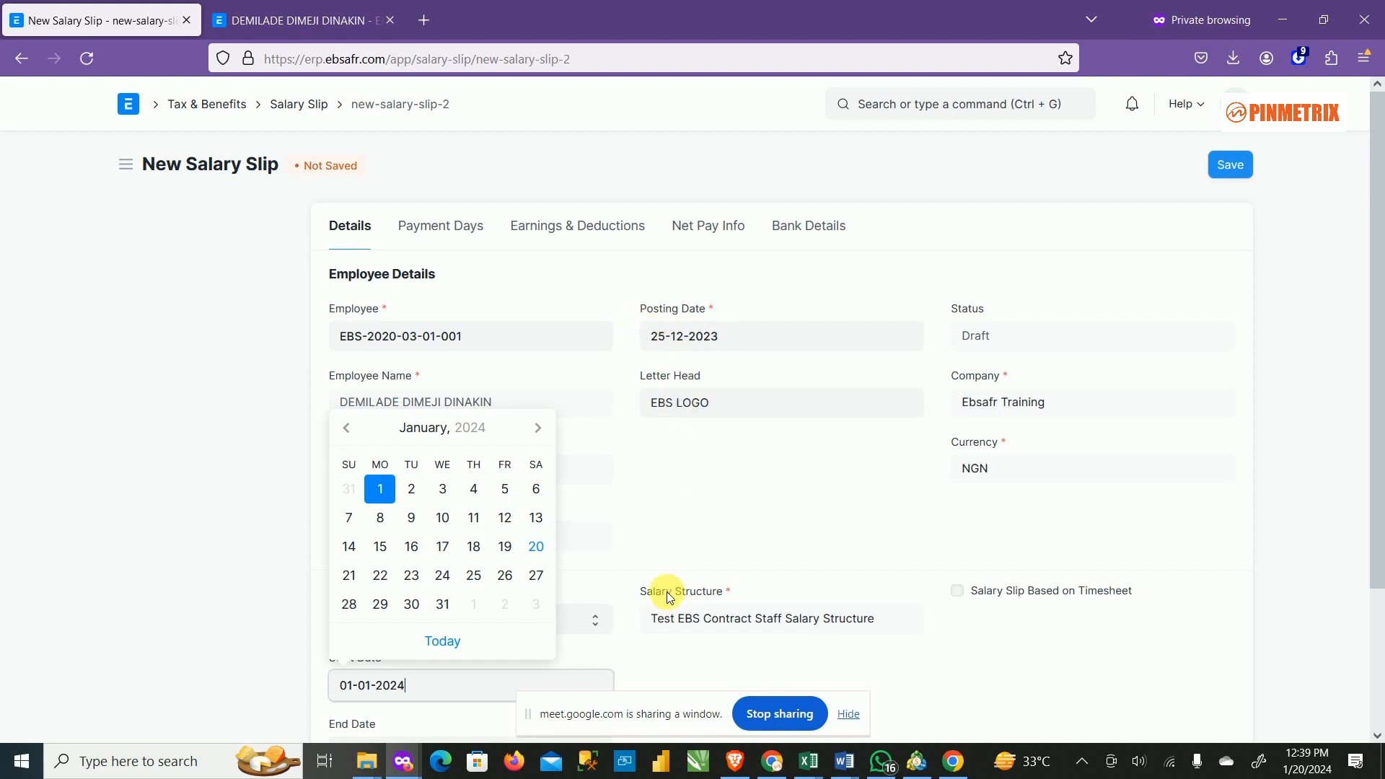
scroll(659, 587, down, 3)
scroll(606, 574, up, 3)
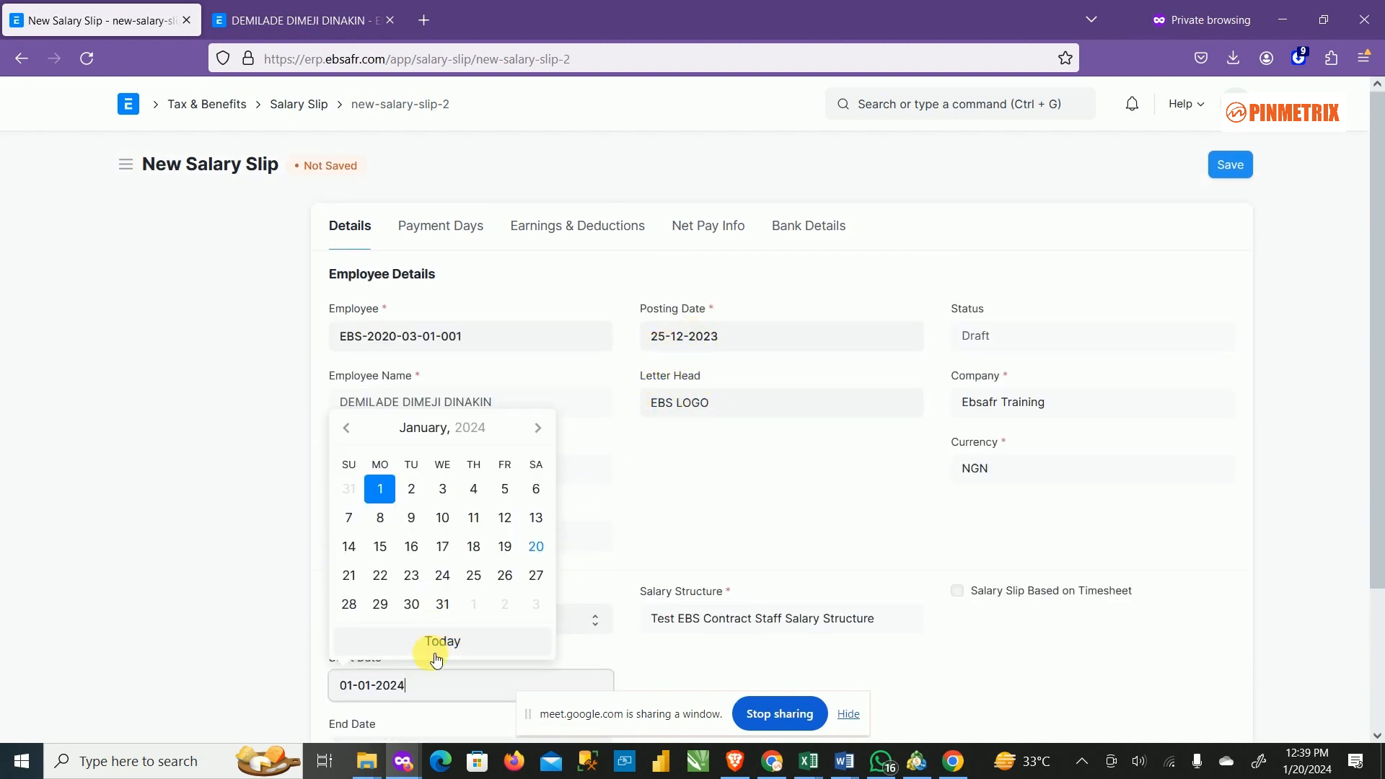
click(347, 428)
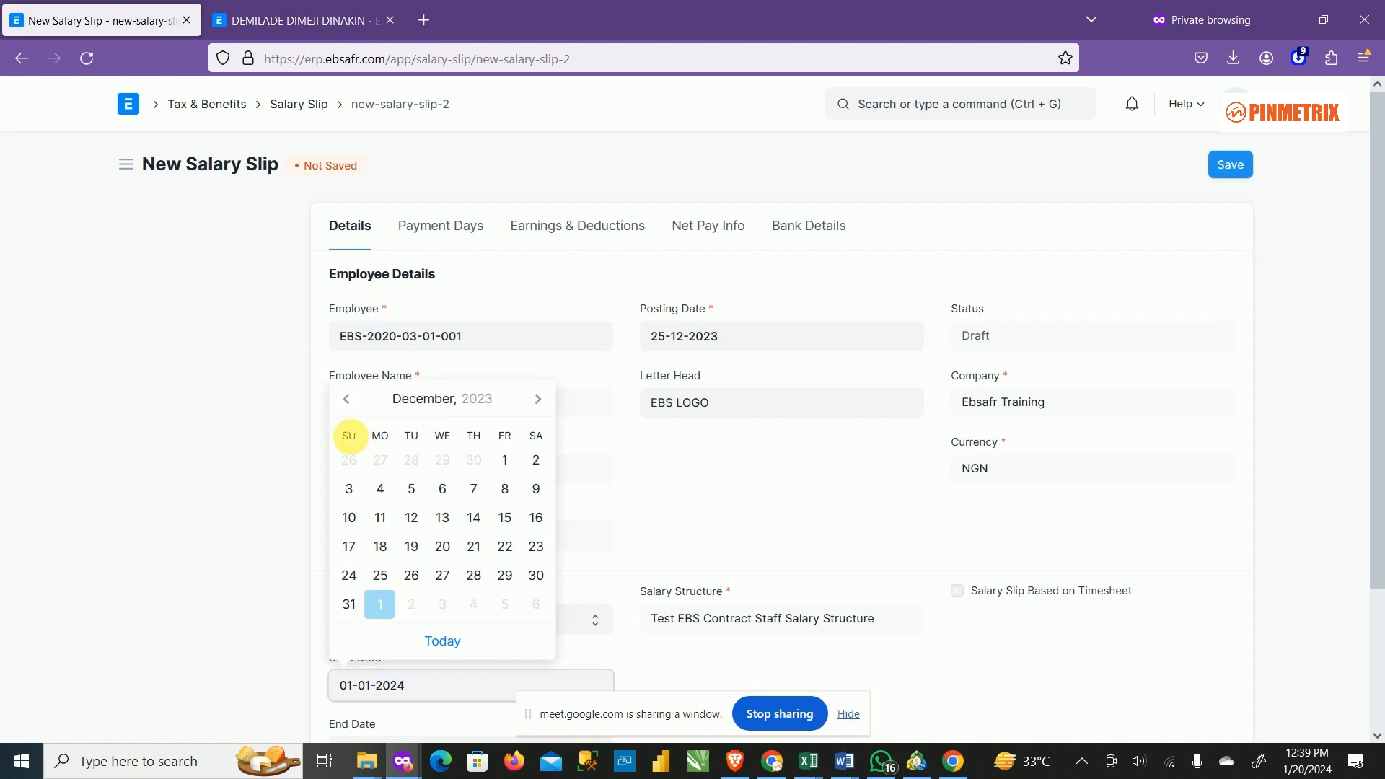
click(505, 460)
scroll(486, 635, down, 3)
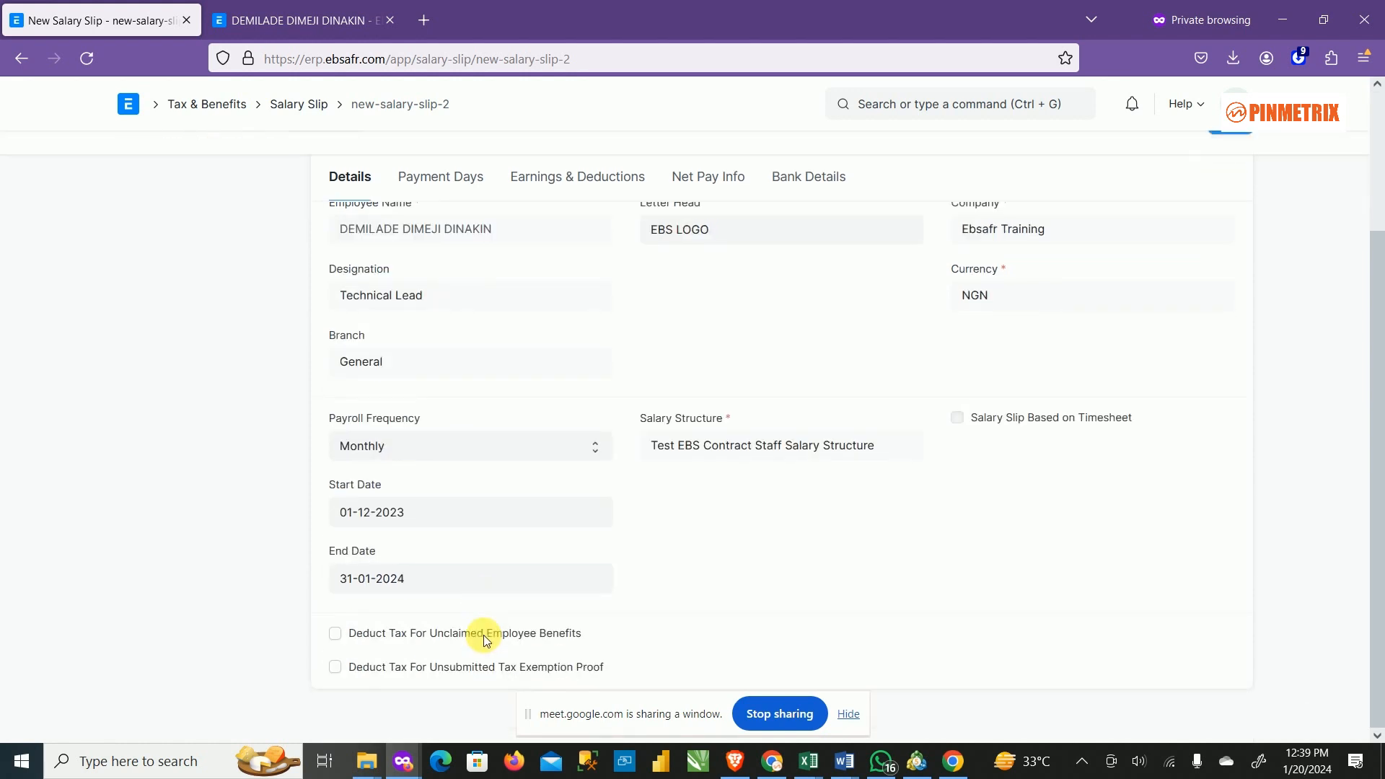
click(458, 583)
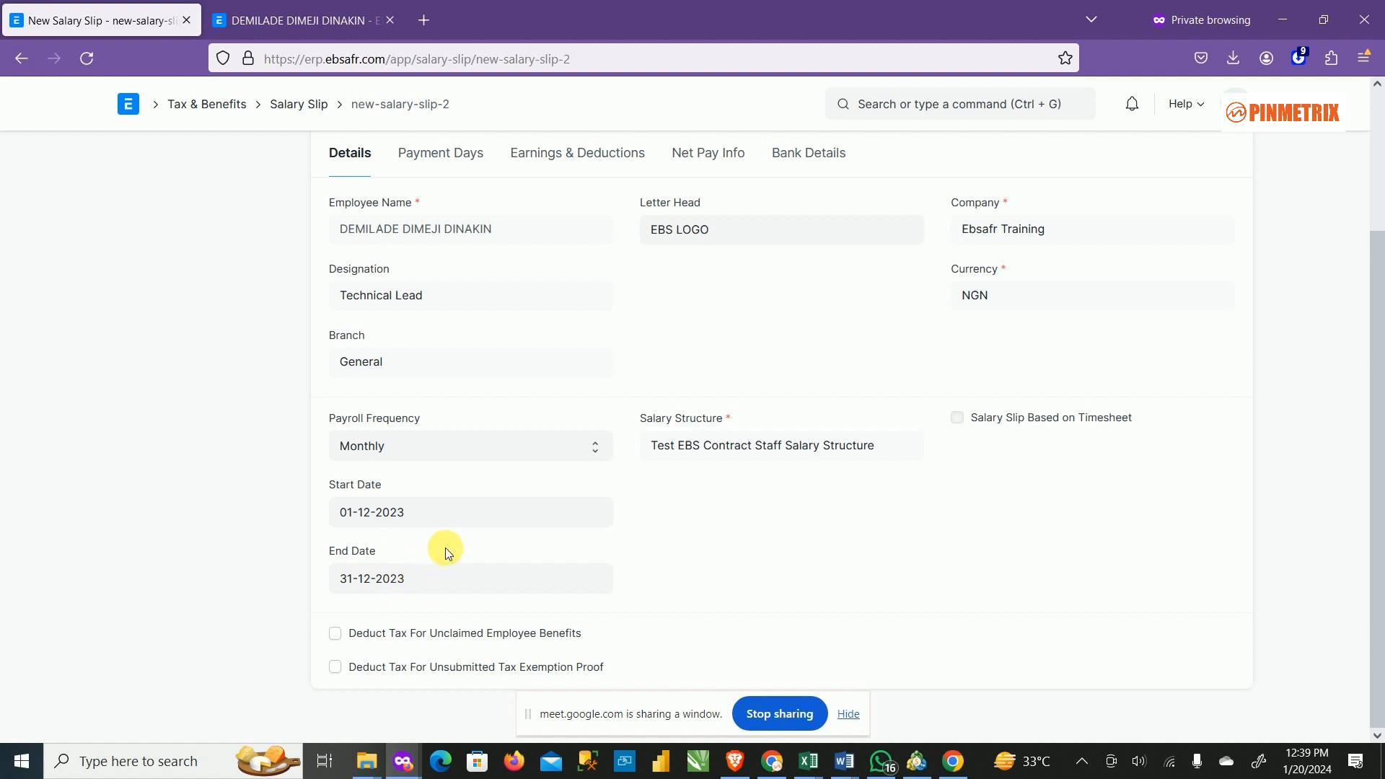
scroll(440, 570, up, 2)
scroll(435, 573, up, 1)
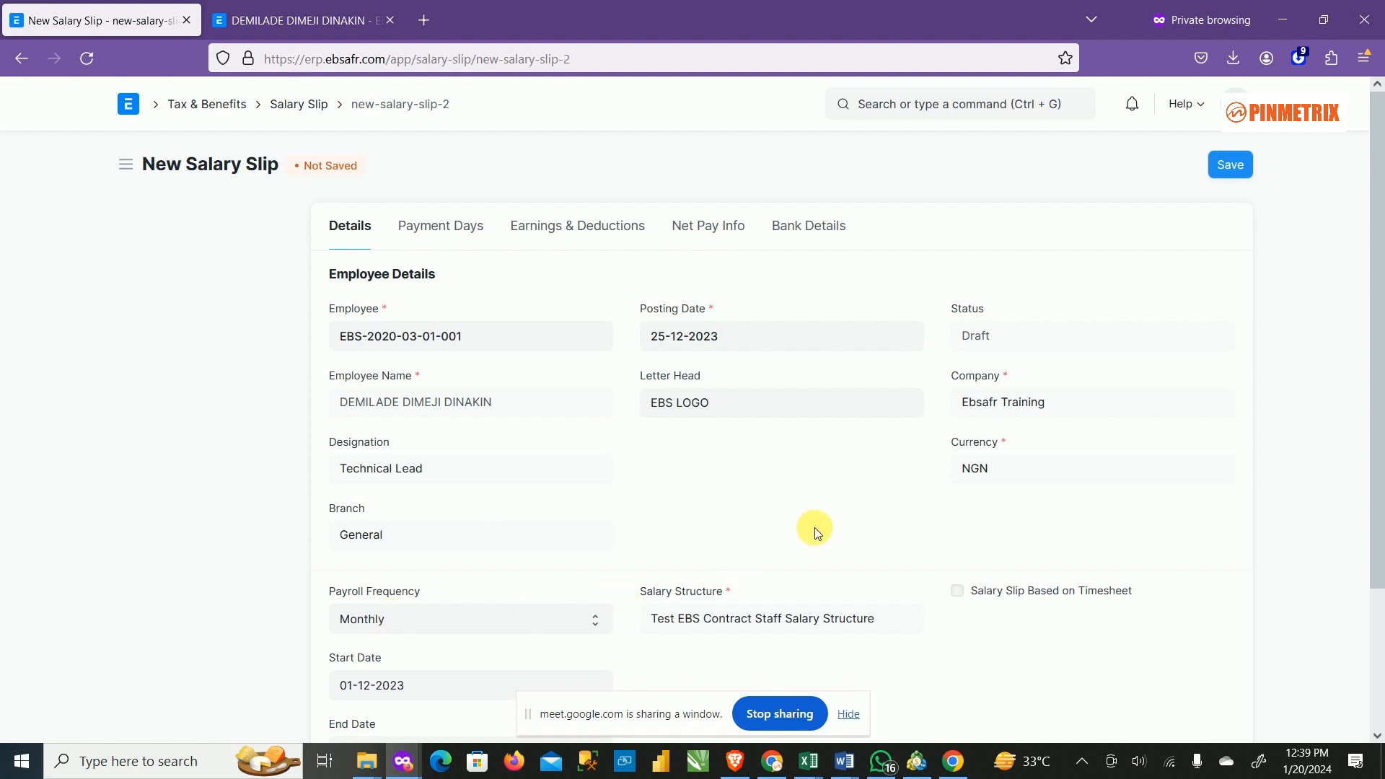
scroll(742, 539, down, 2)
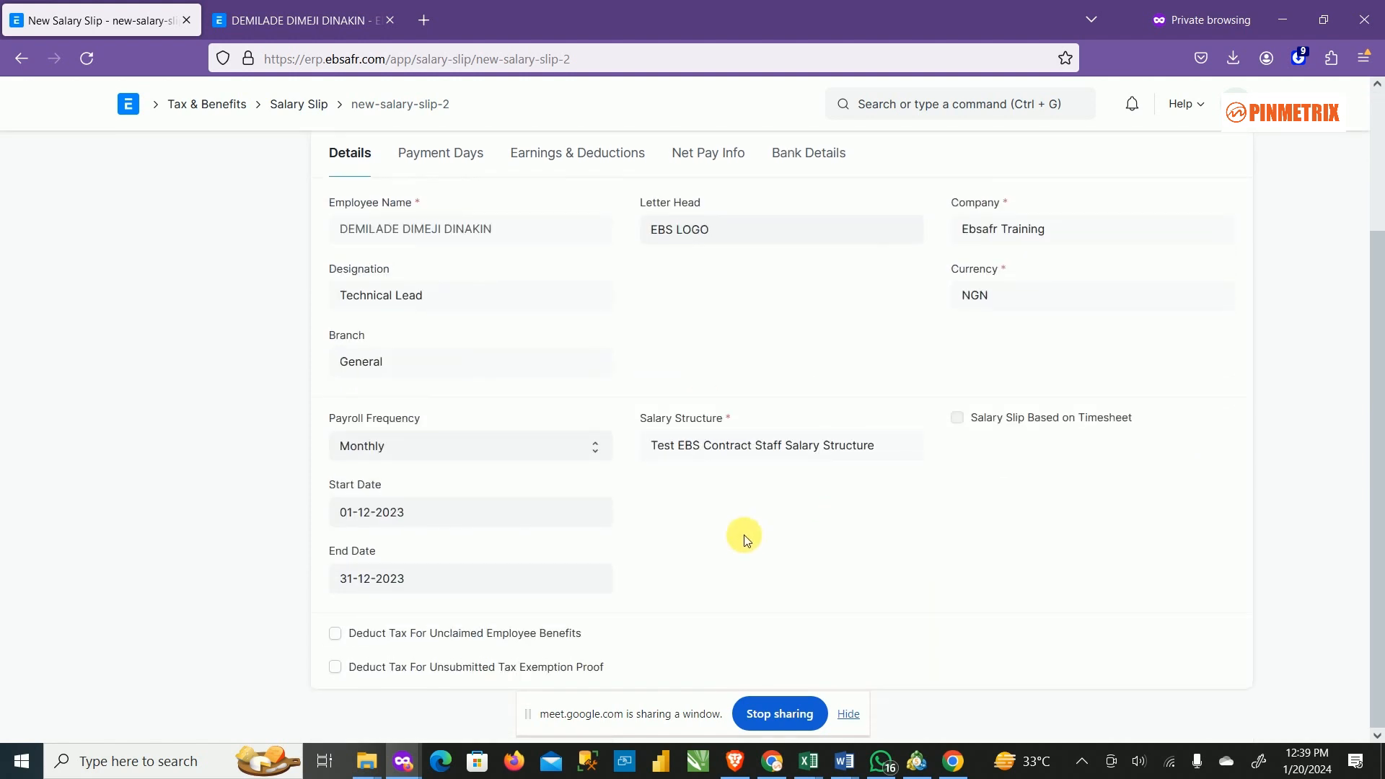
scroll(742, 541, up, 2)
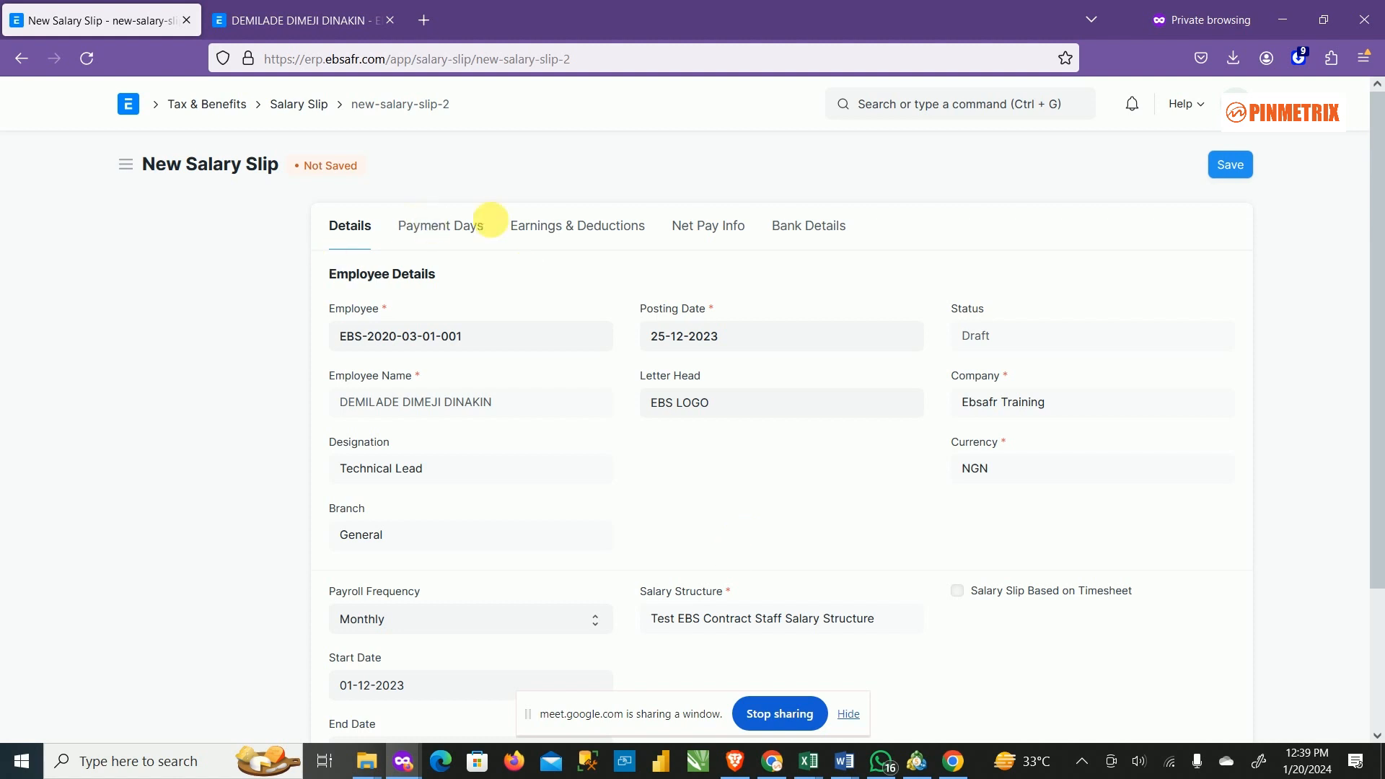
Step: Review the salary slip's working days, absent days, leave without pay and payment days
click(433, 244)
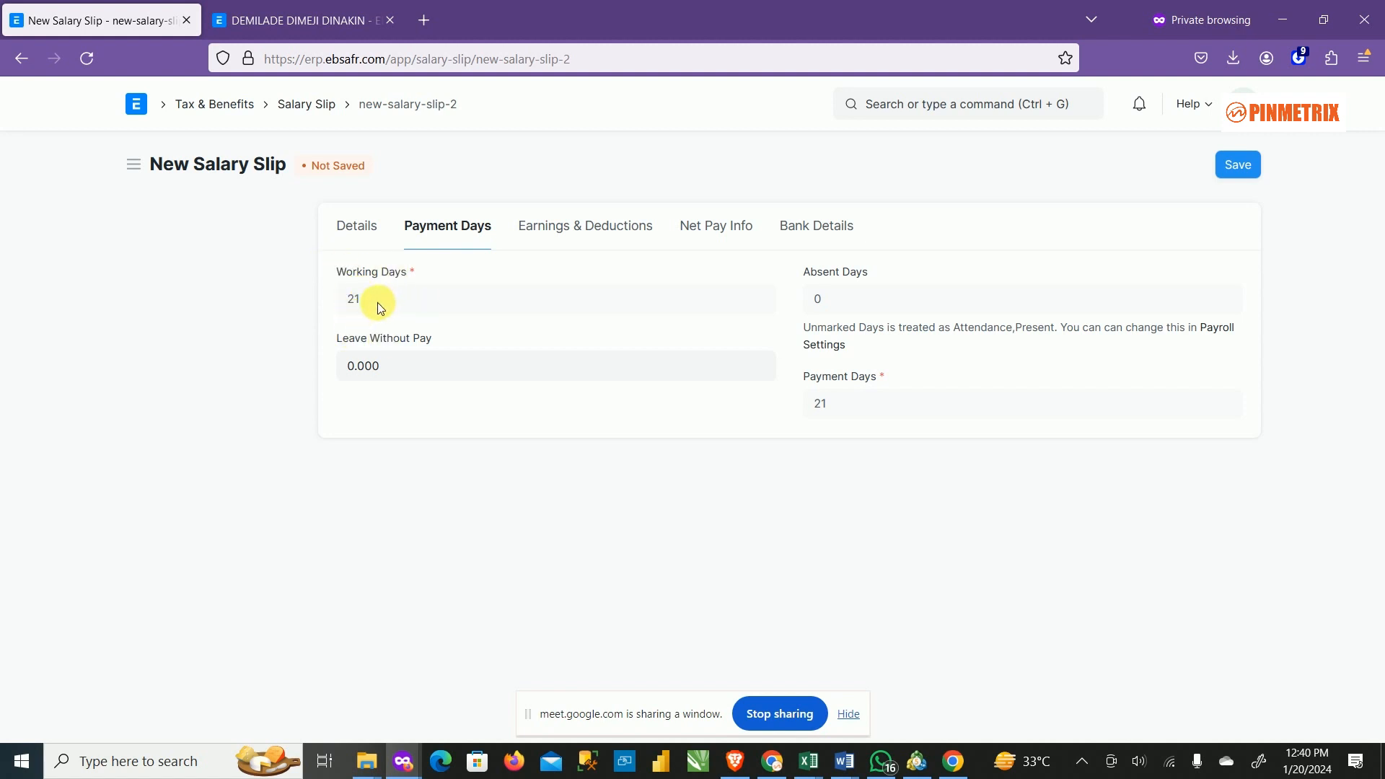
click(356, 237)
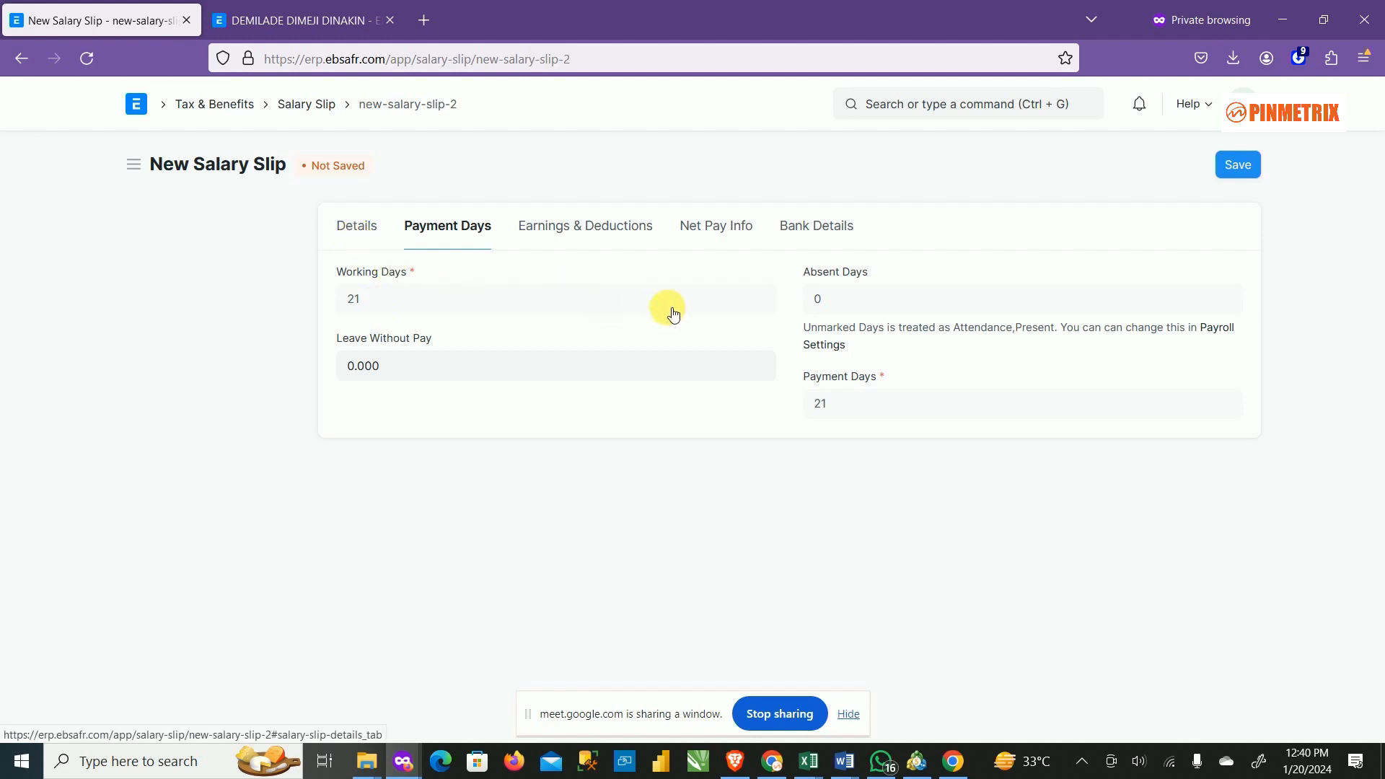
click(453, 248)
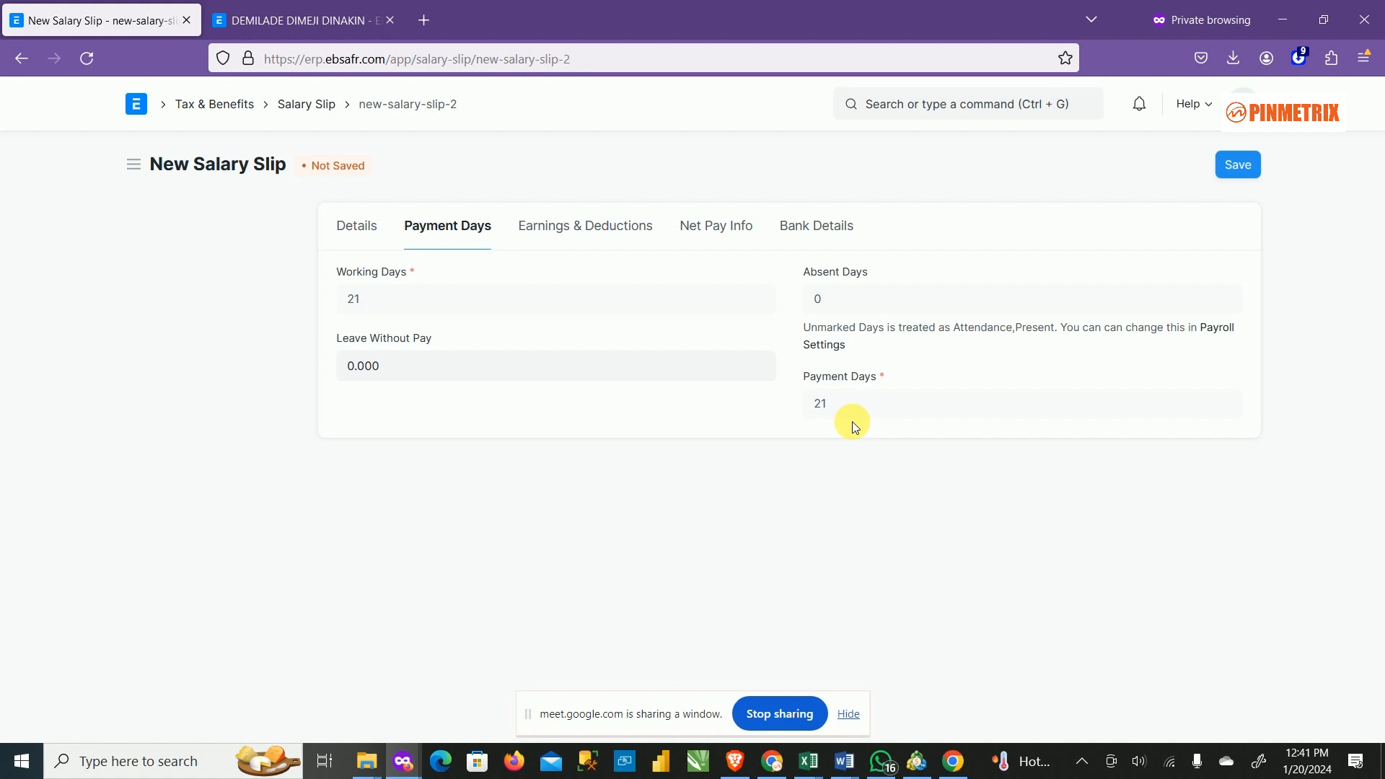
click(503, 371)
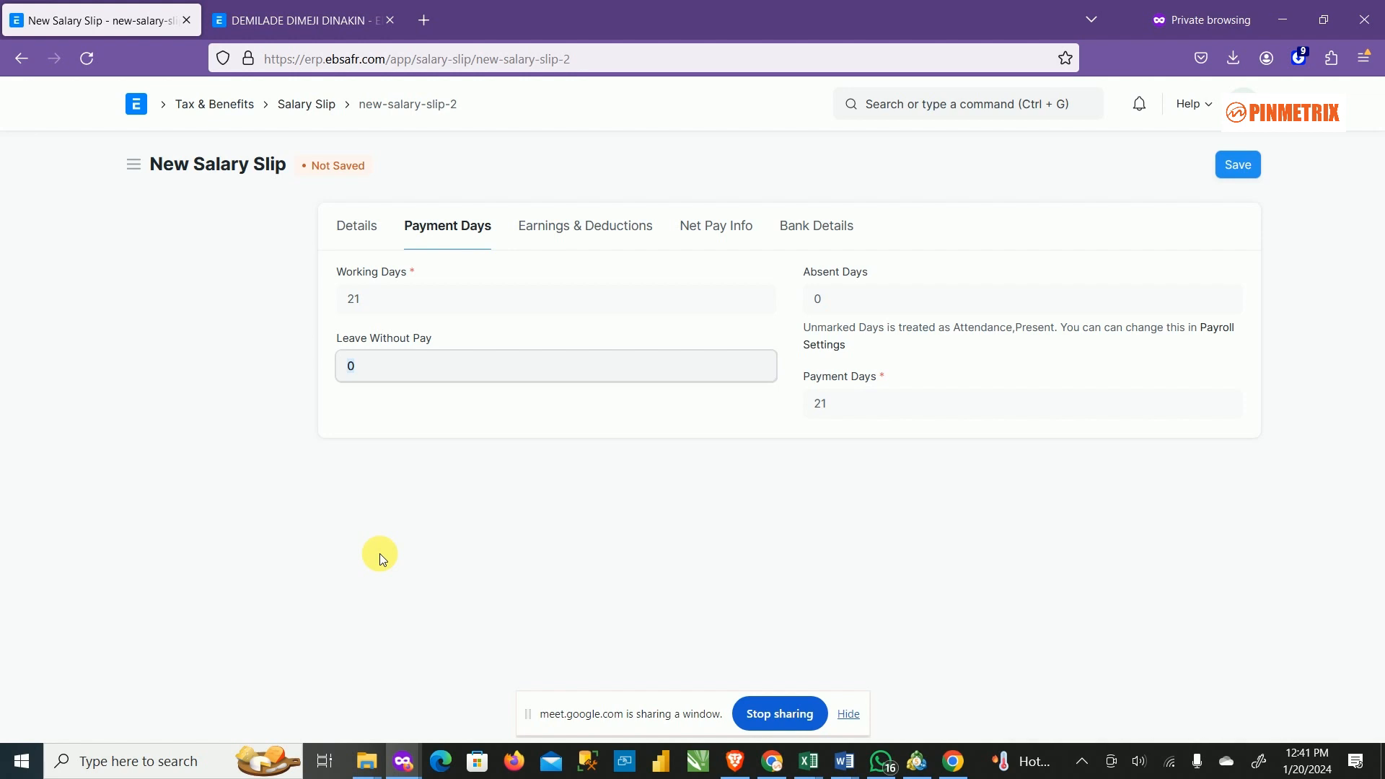
click(604, 485)
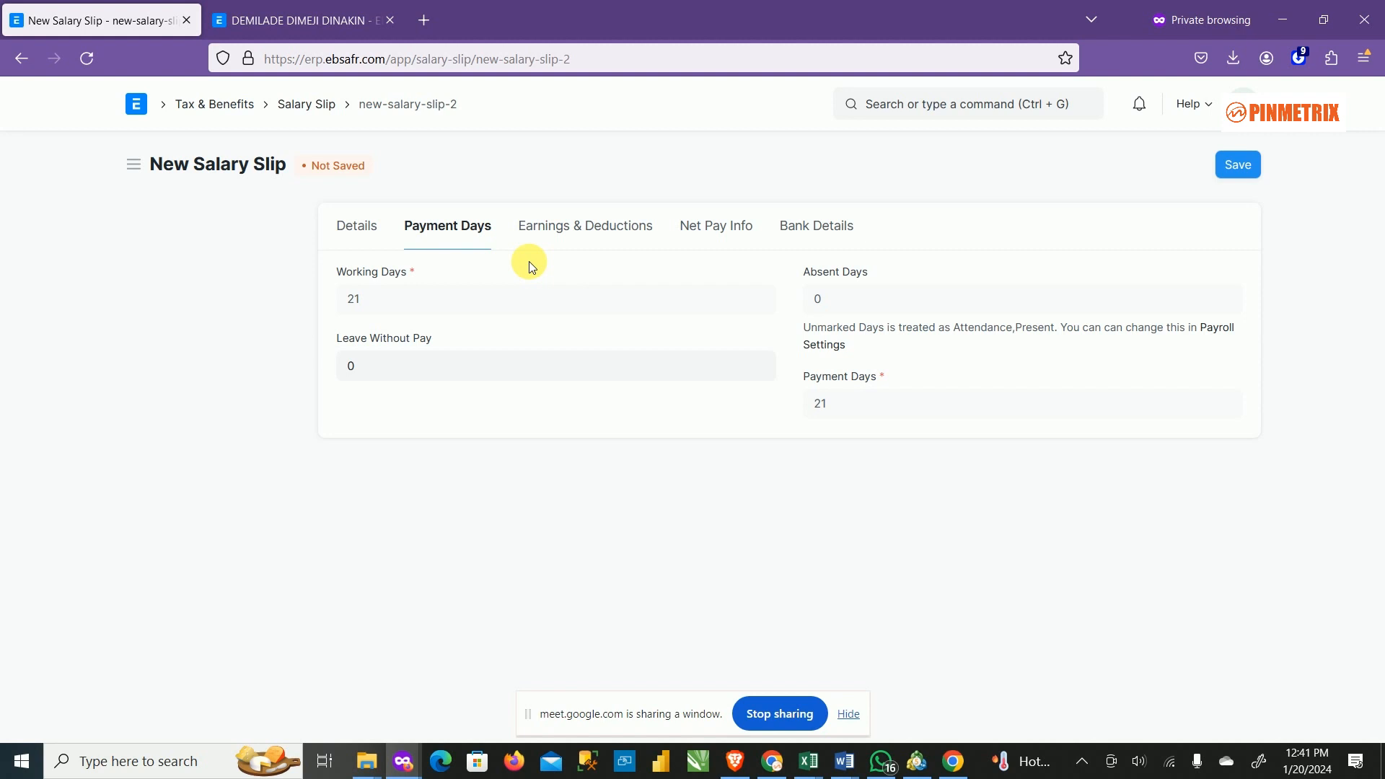
Step: Check the salary slip's earnings and deductions, including gross pay and total deduction, and recheck its payroll period
click(584, 227)
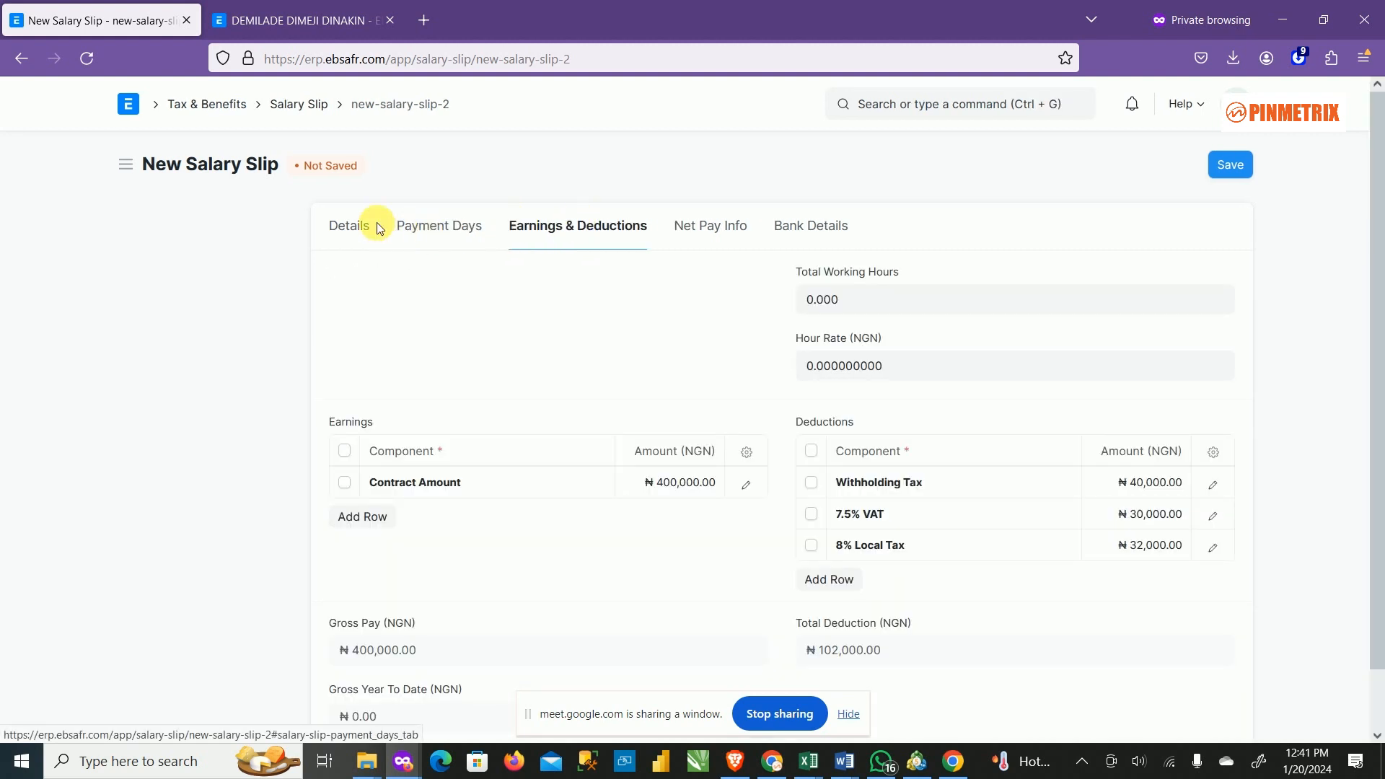
click(353, 230)
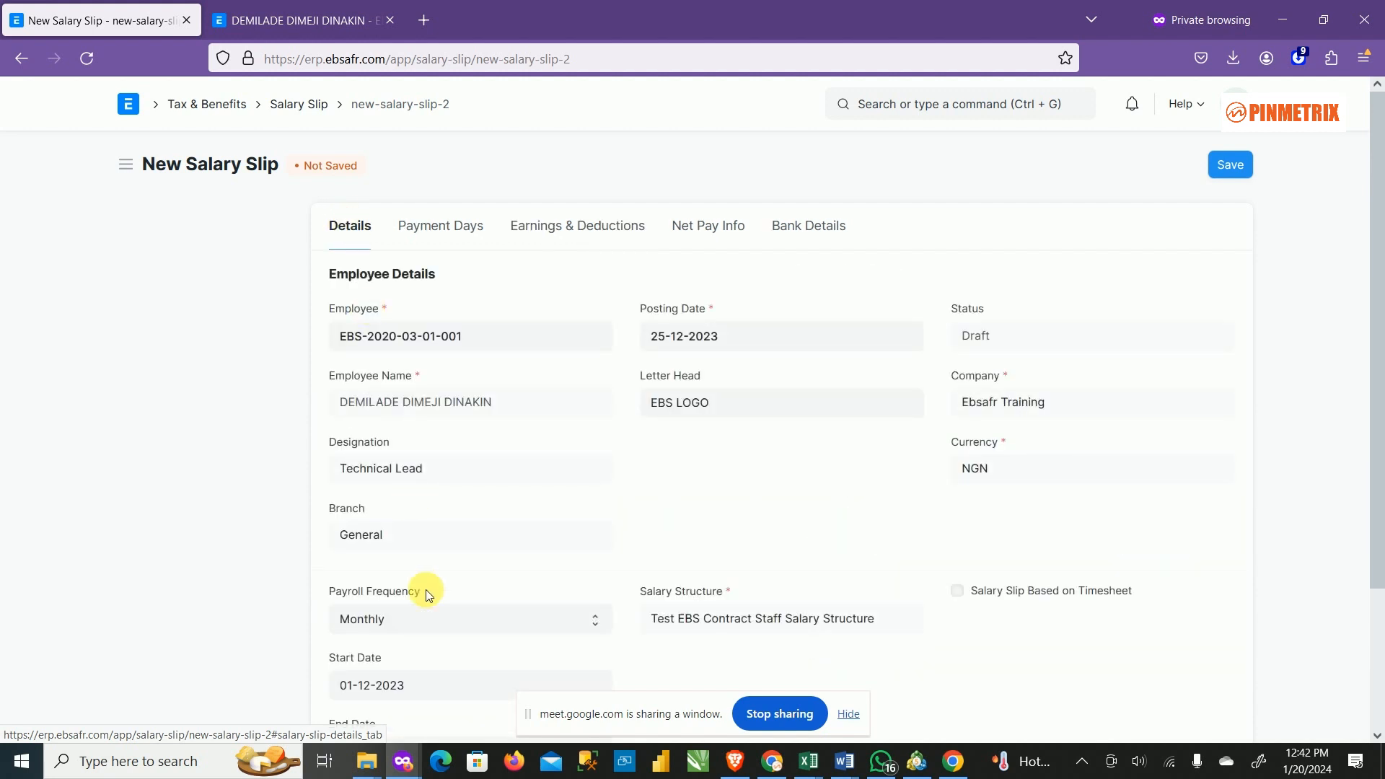
scroll(717, 626, down, 2)
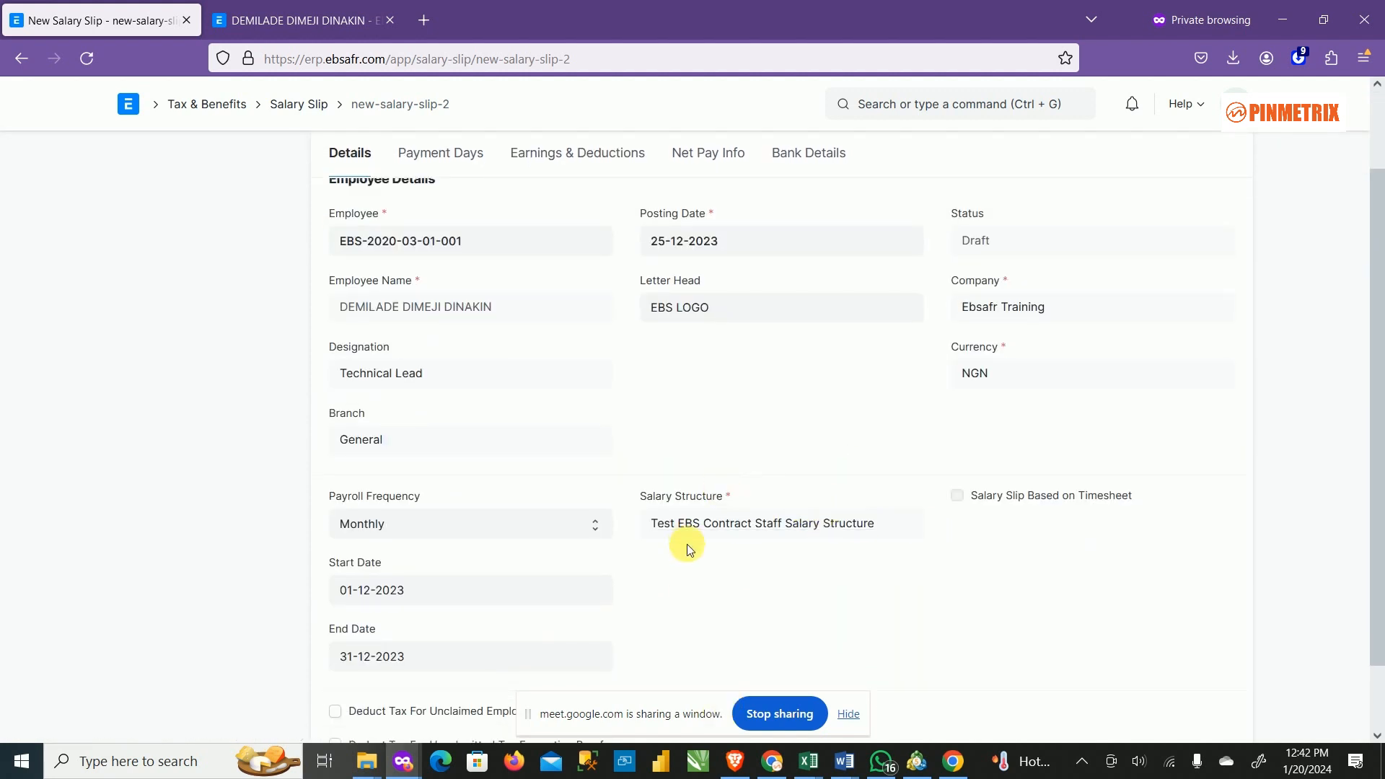
scroll(646, 426, up, 2)
click(591, 228)
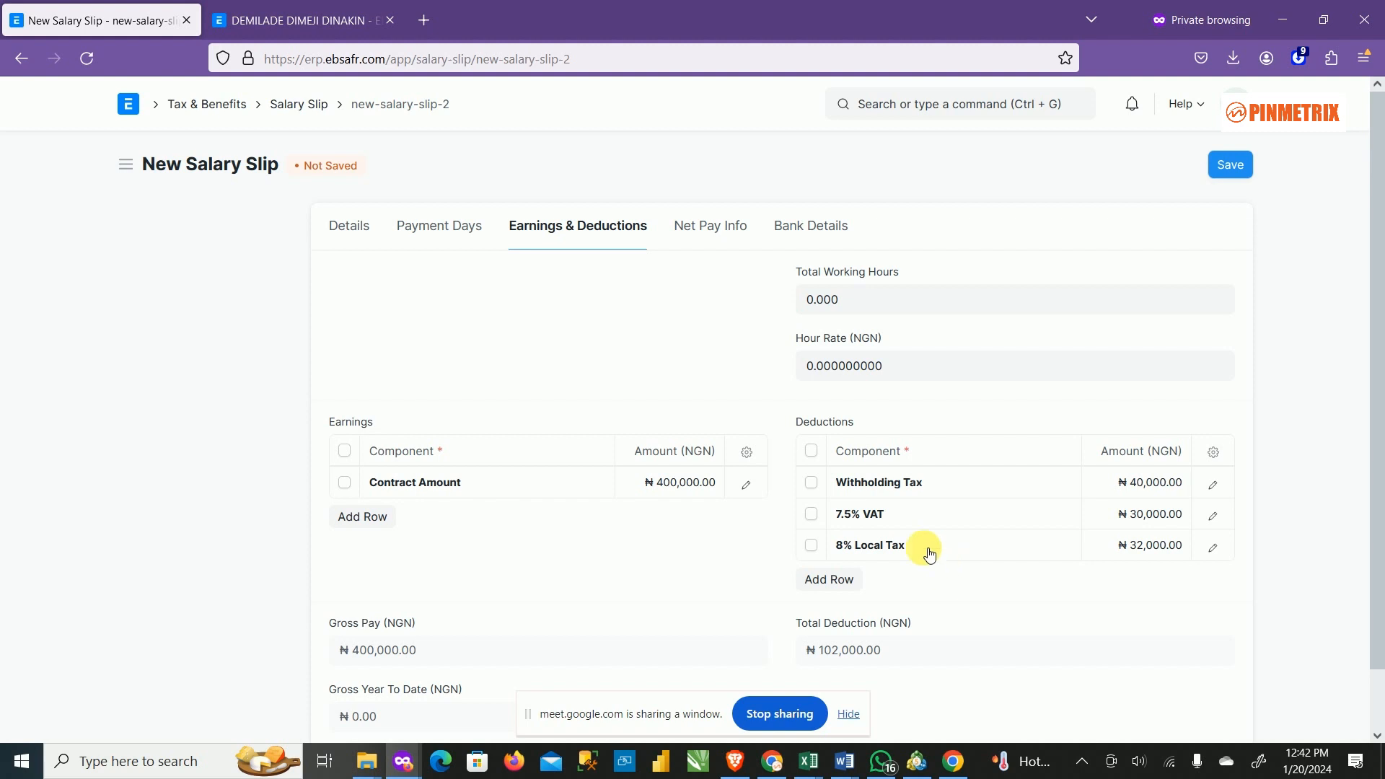
scroll(765, 556, down, 1)
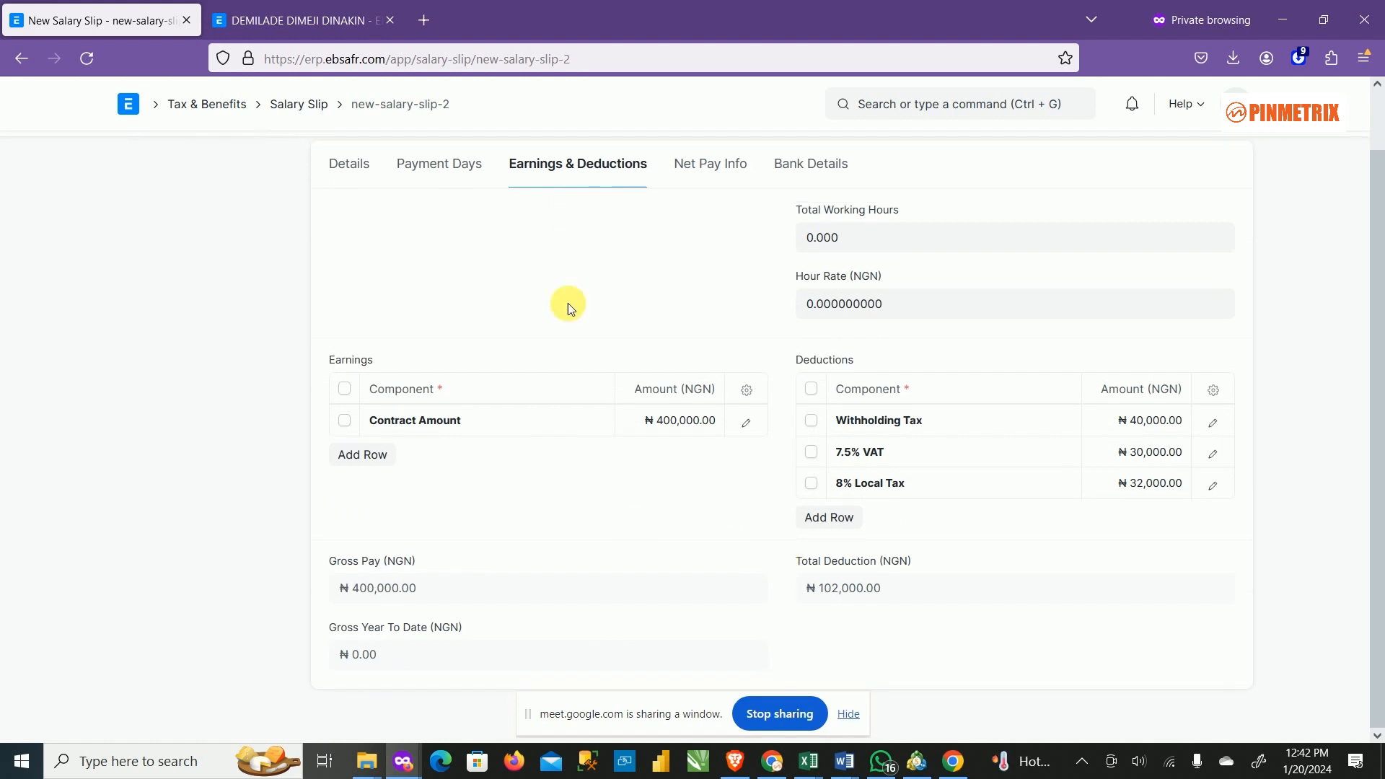
Step: Review the salary slip's net pay information, then inspect its journal entry and bank fields without filling them in
click(718, 165)
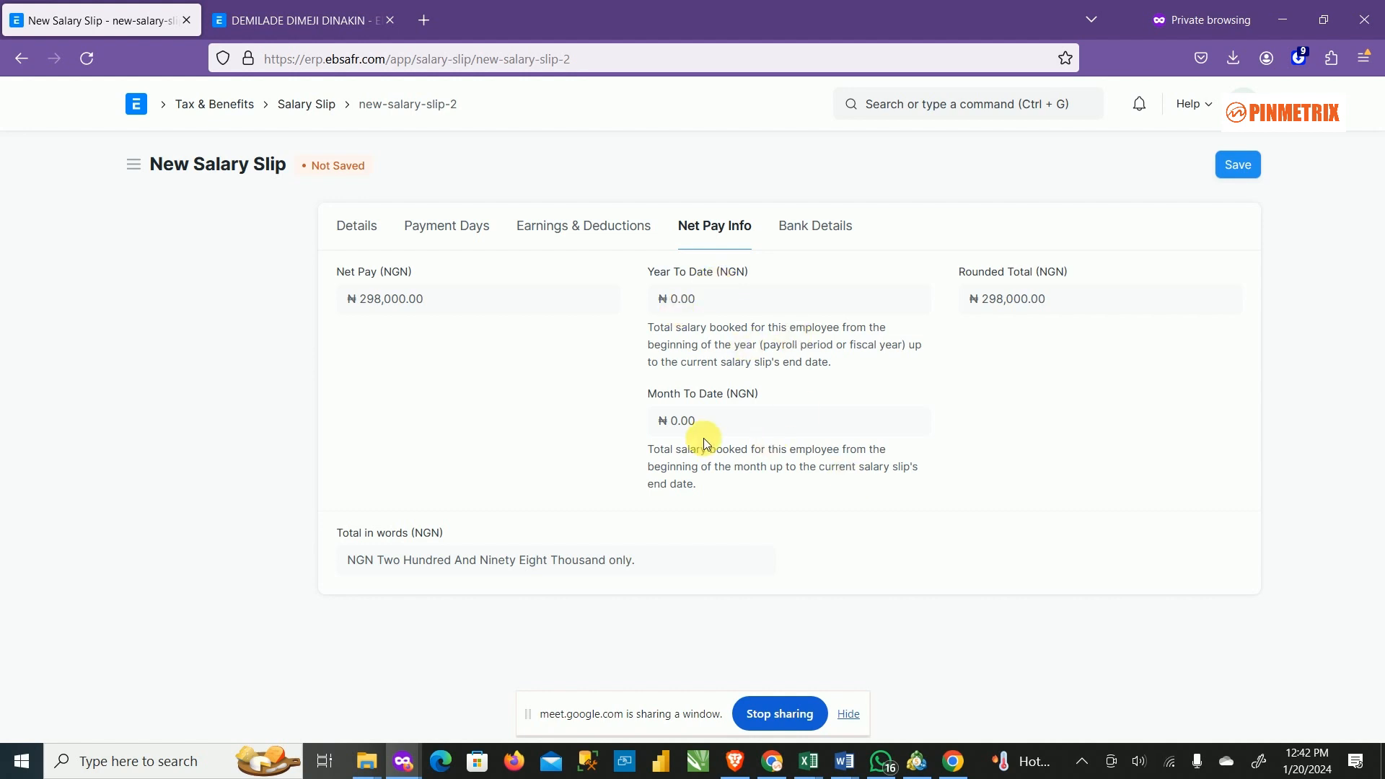
click(813, 228)
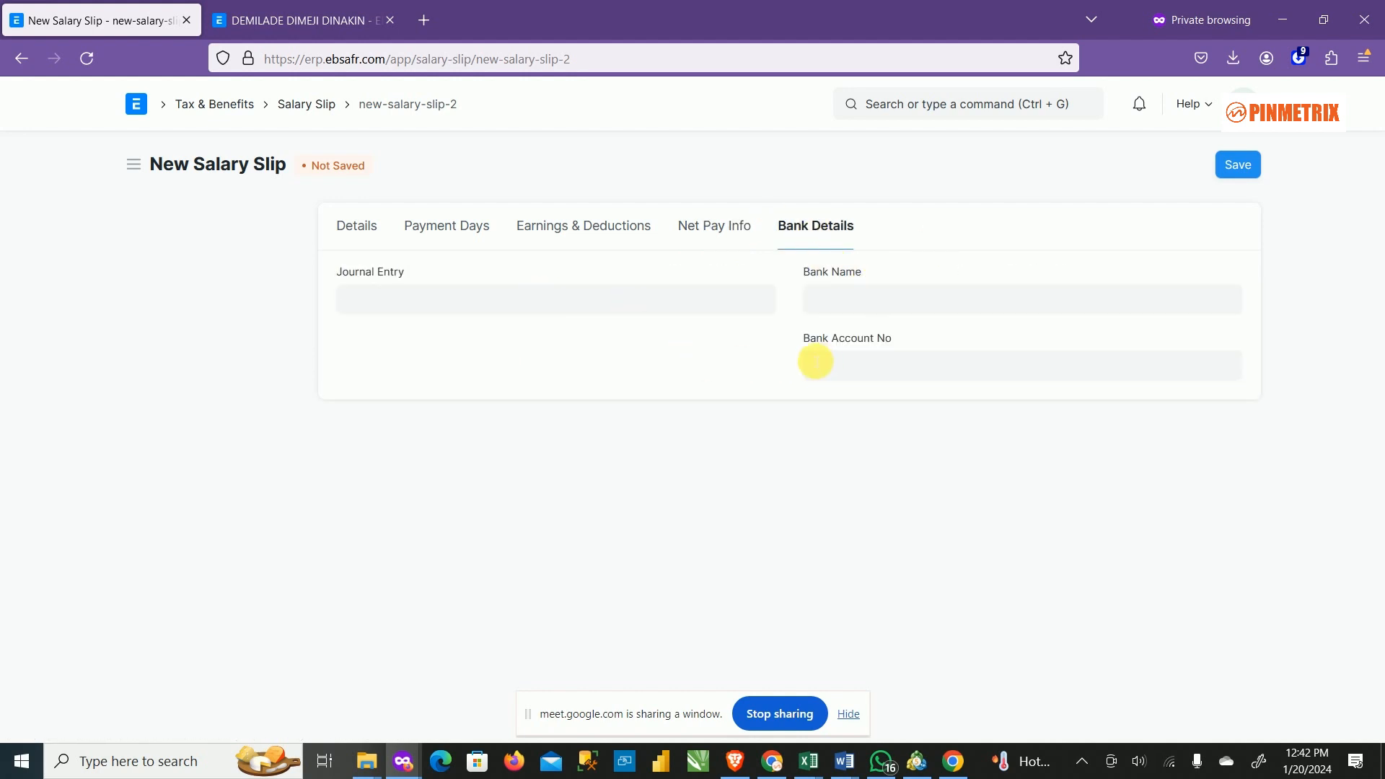
click(687, 306)
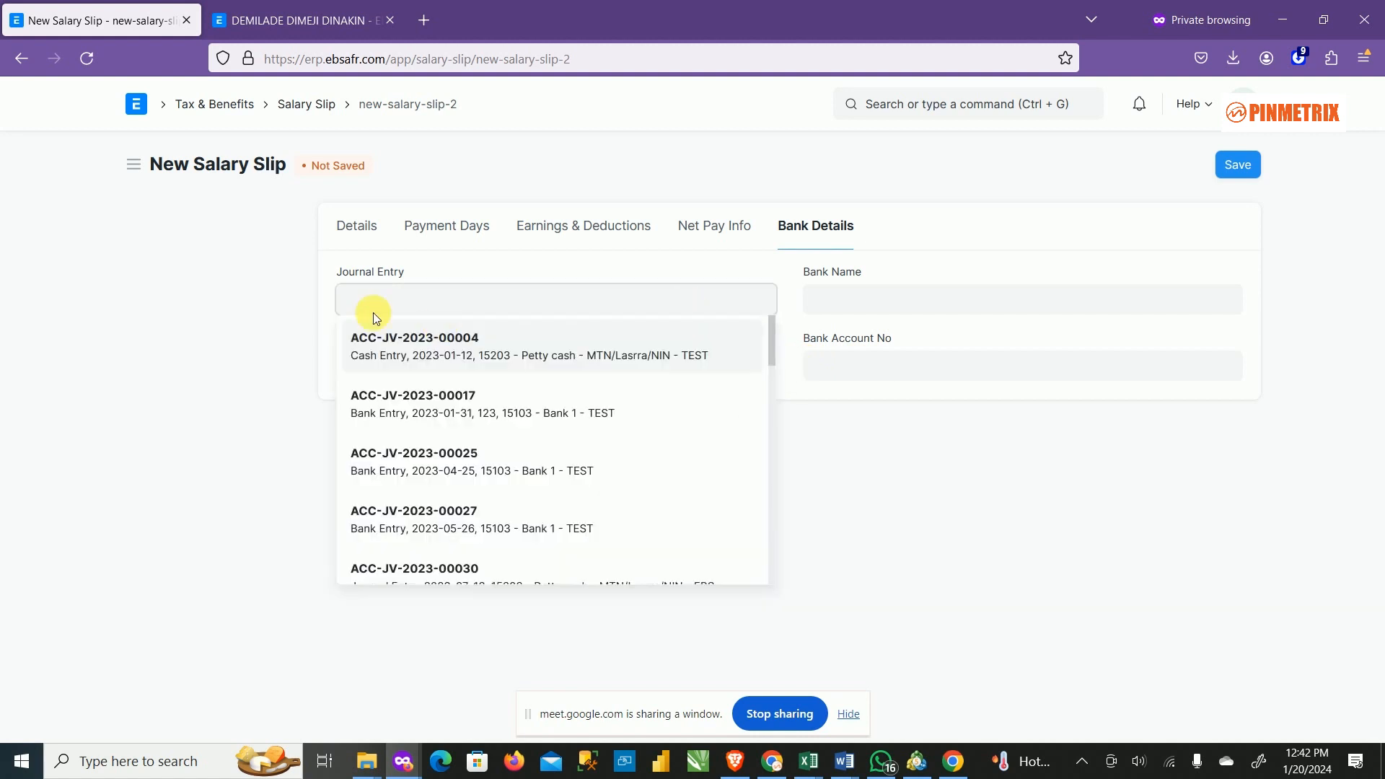
click(968, 427)
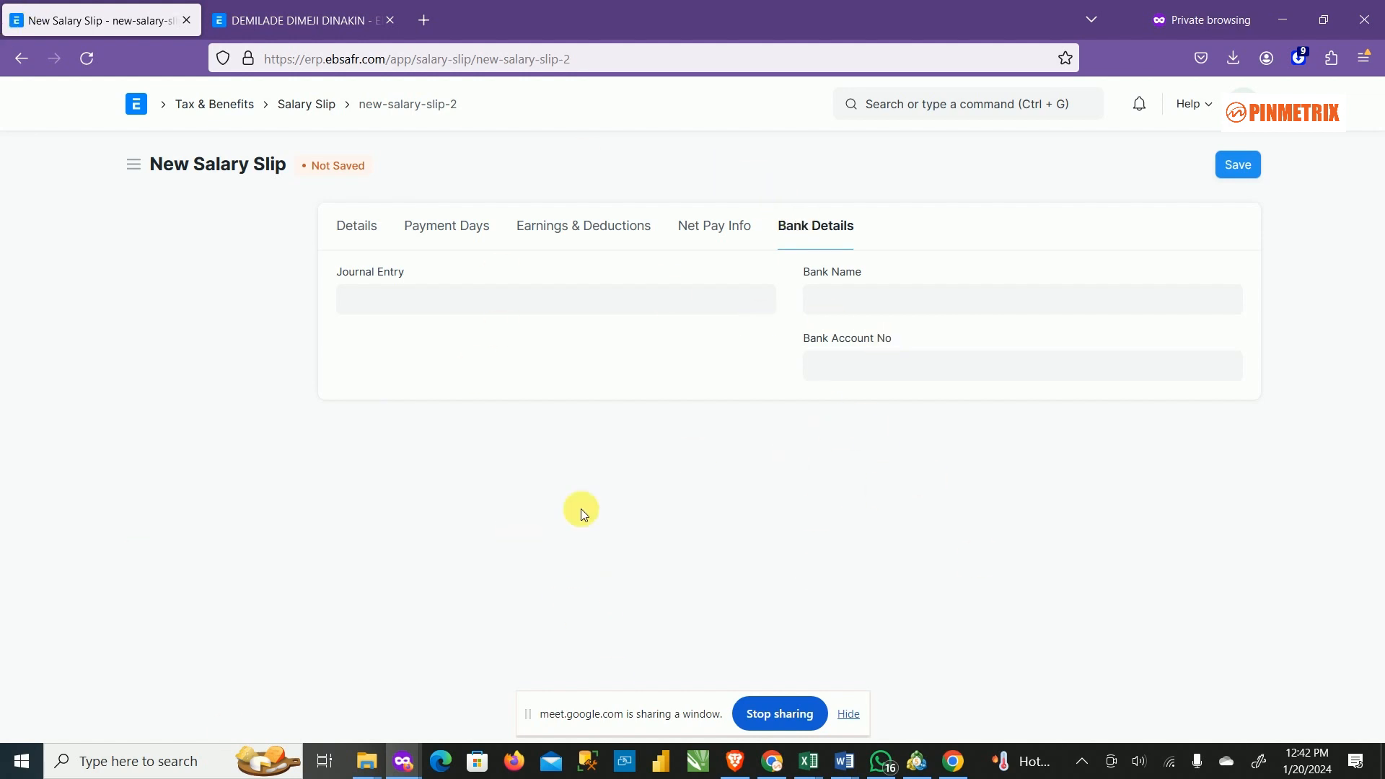
click(963, 304)
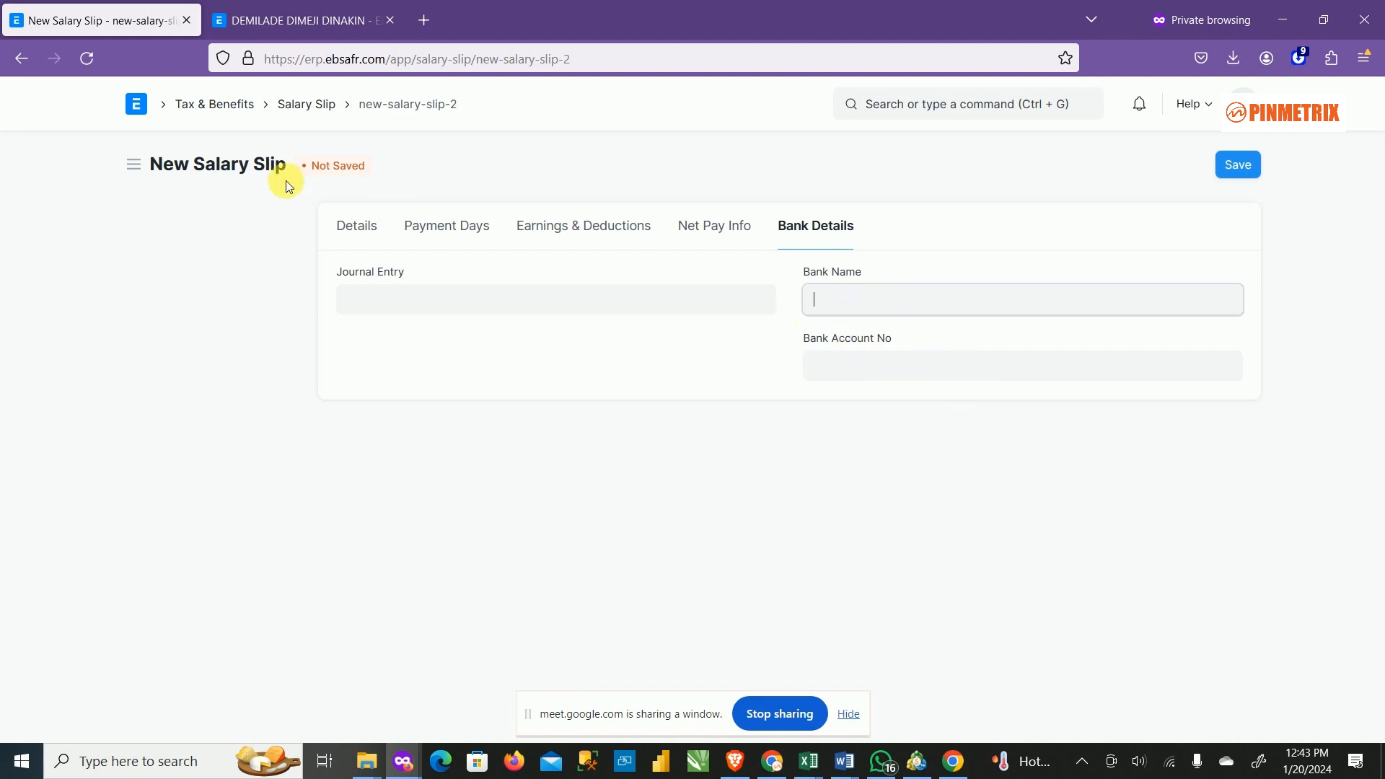
Step: Save the new salary slip and permanently submit it
click(354, 228)
scroll(931, 407, down, 3)
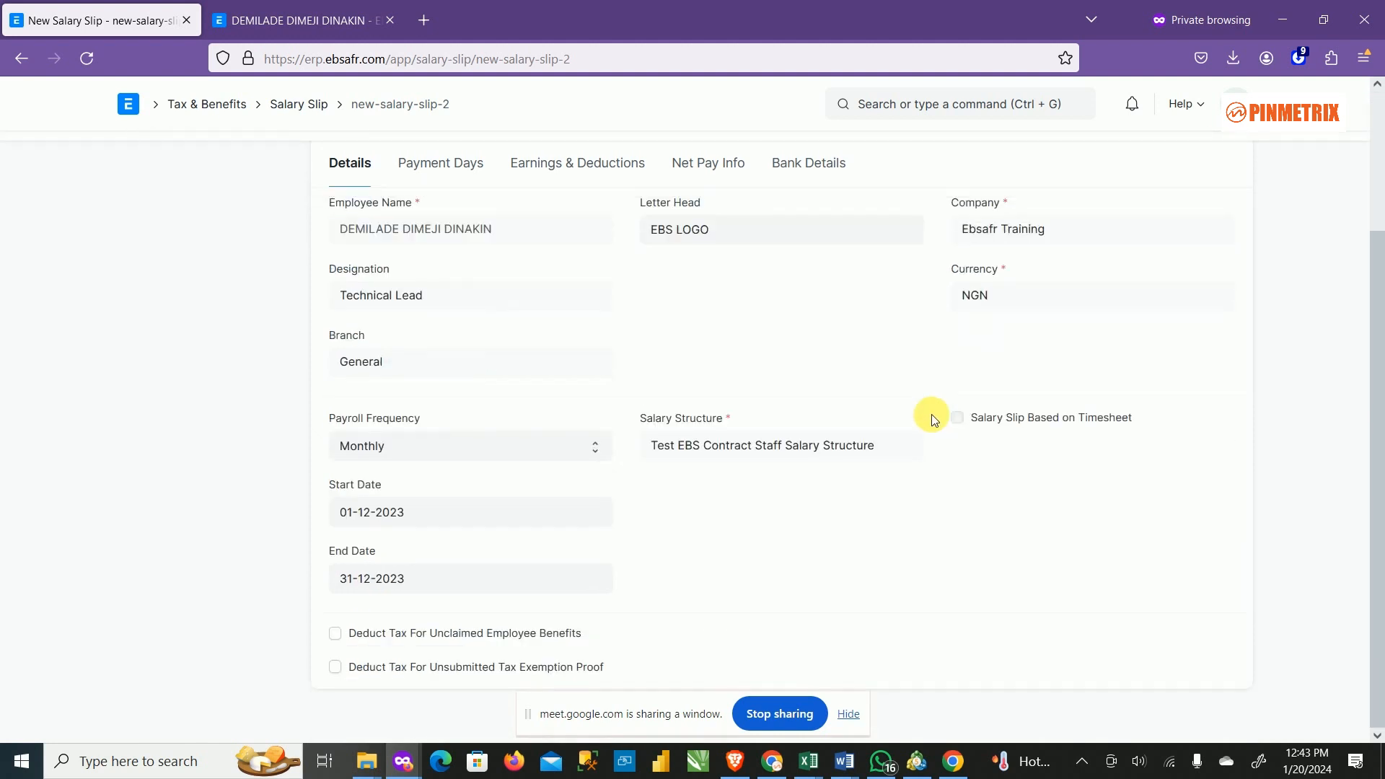
scroll(941, 414, up, 3)
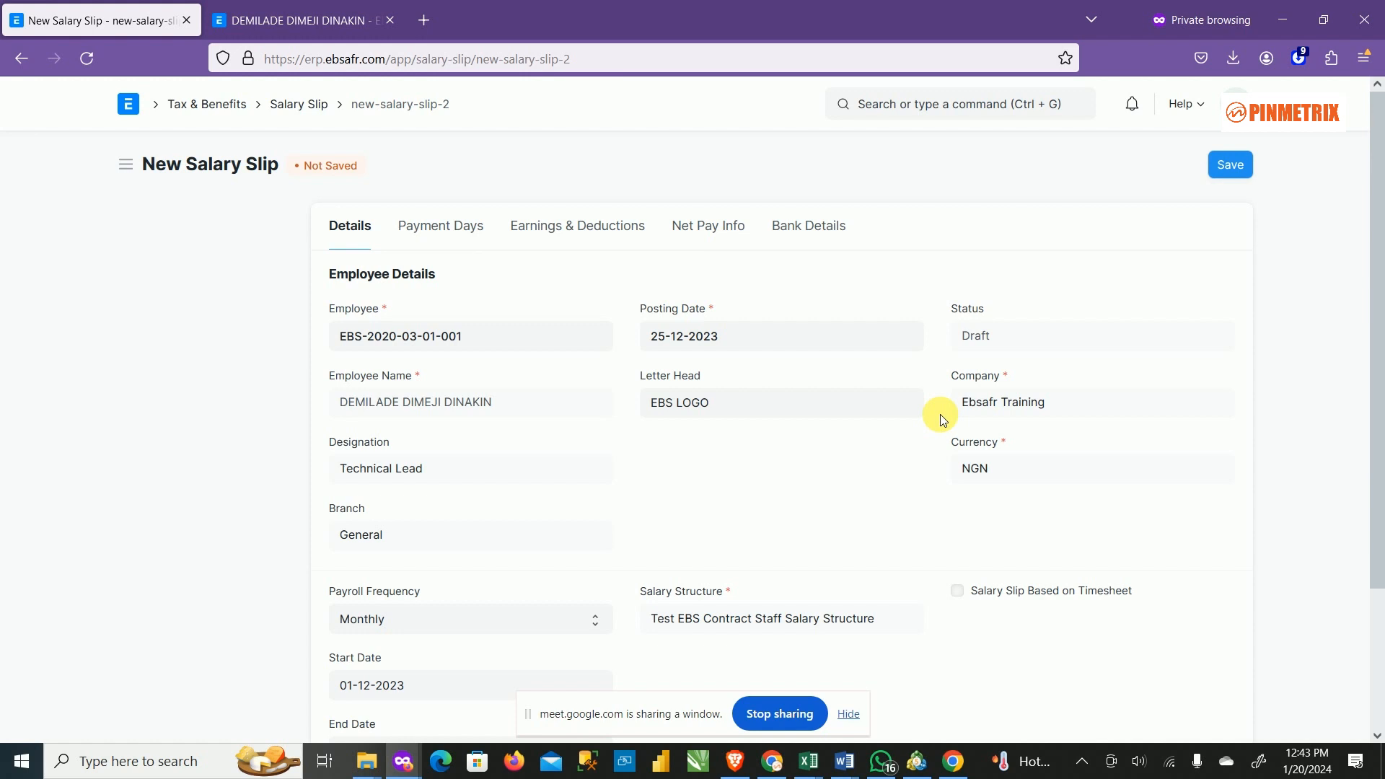
click(1235, 164)
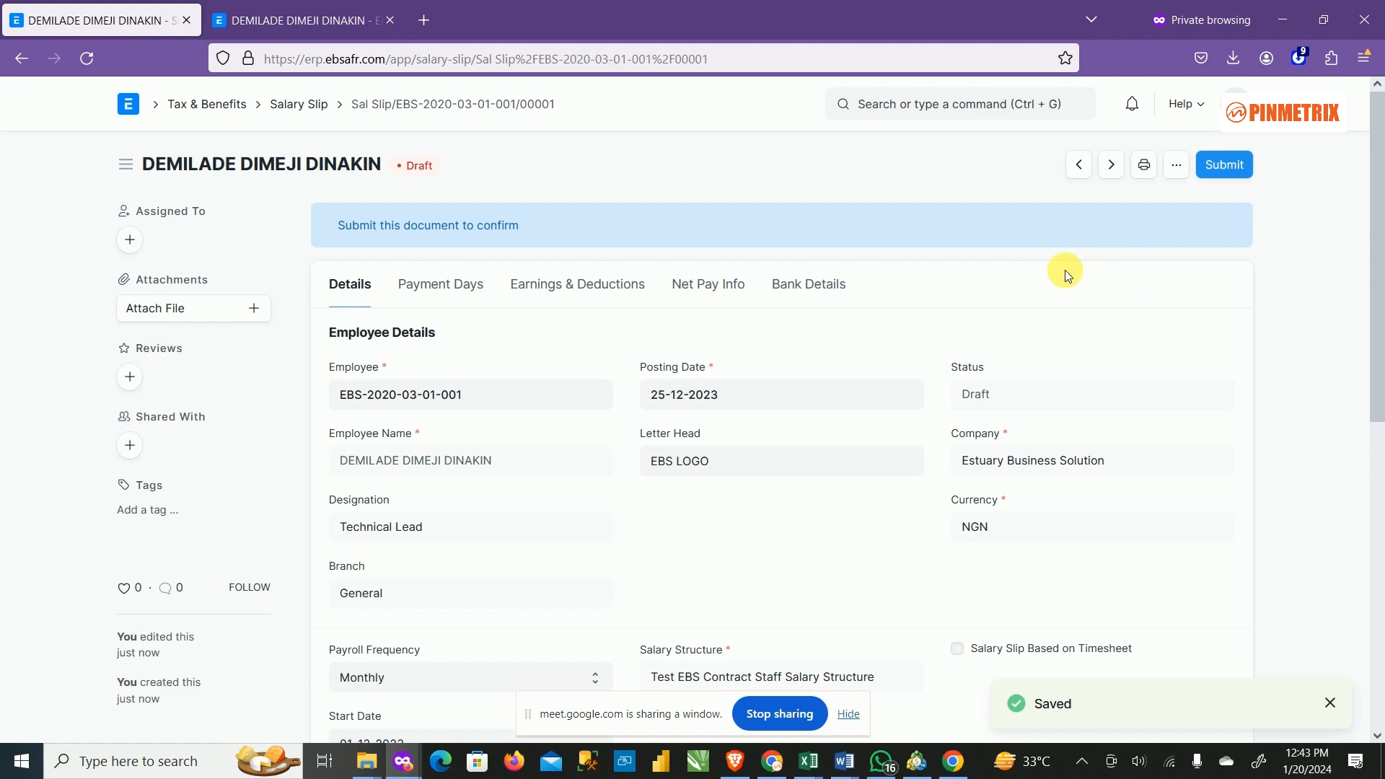
scroll(865, 584, down, 2)
scroll(650, 520, down, 3)
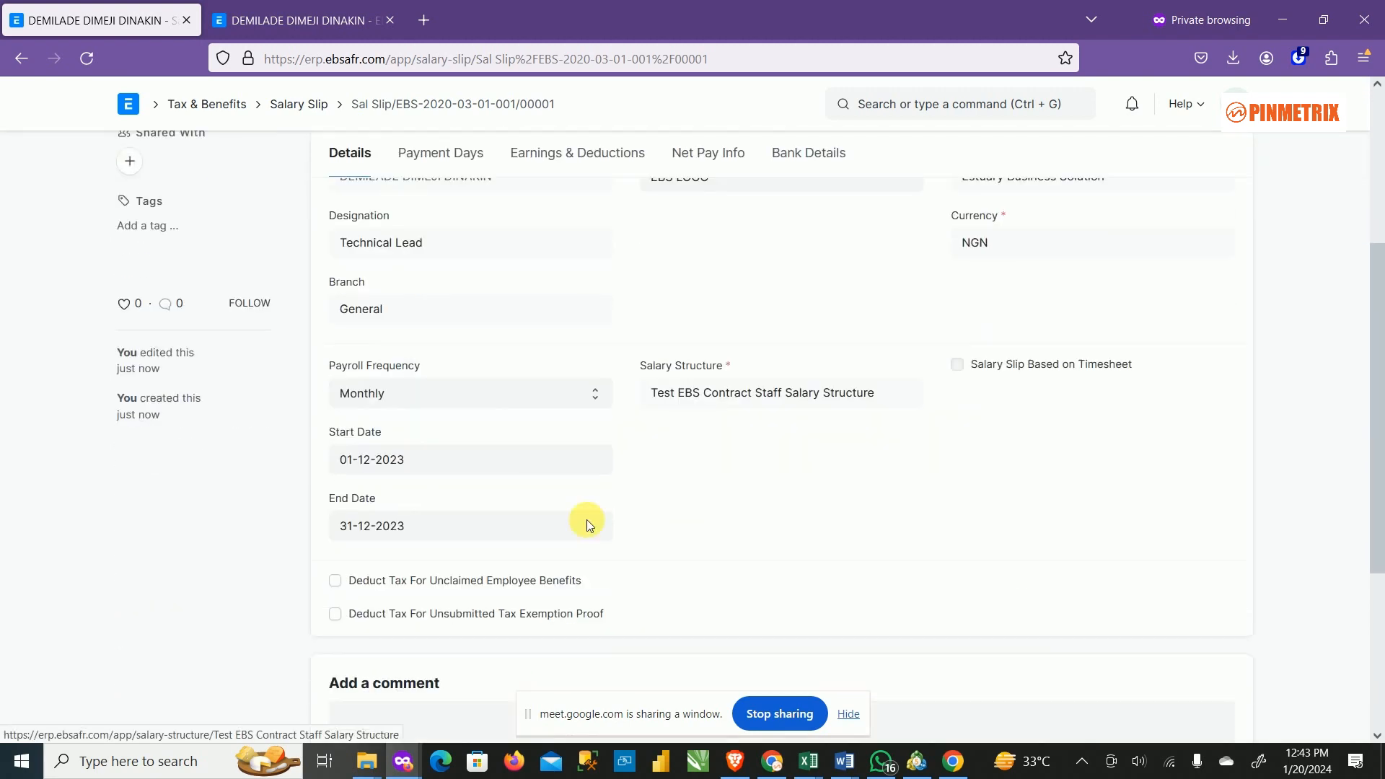
scroll(1021, 539, up, 5)
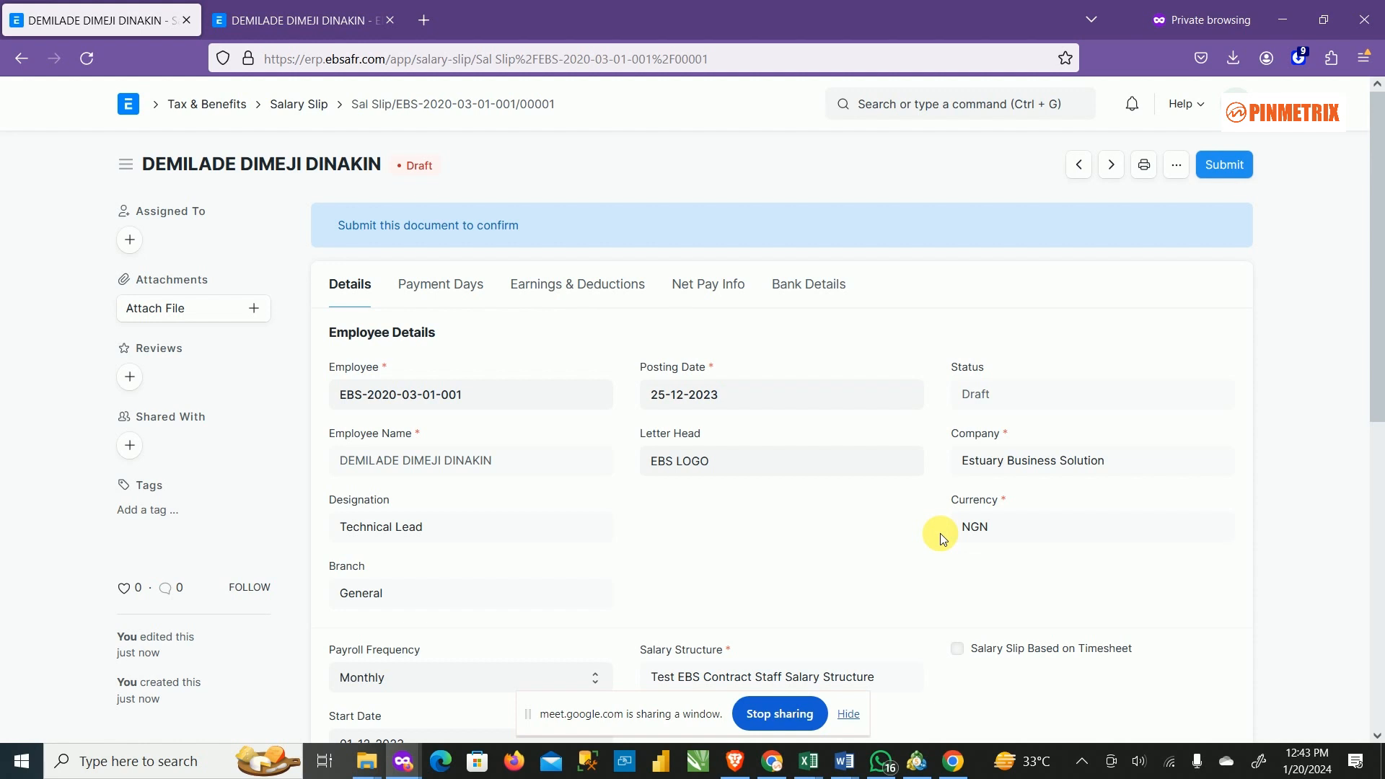
click(1240, 174)
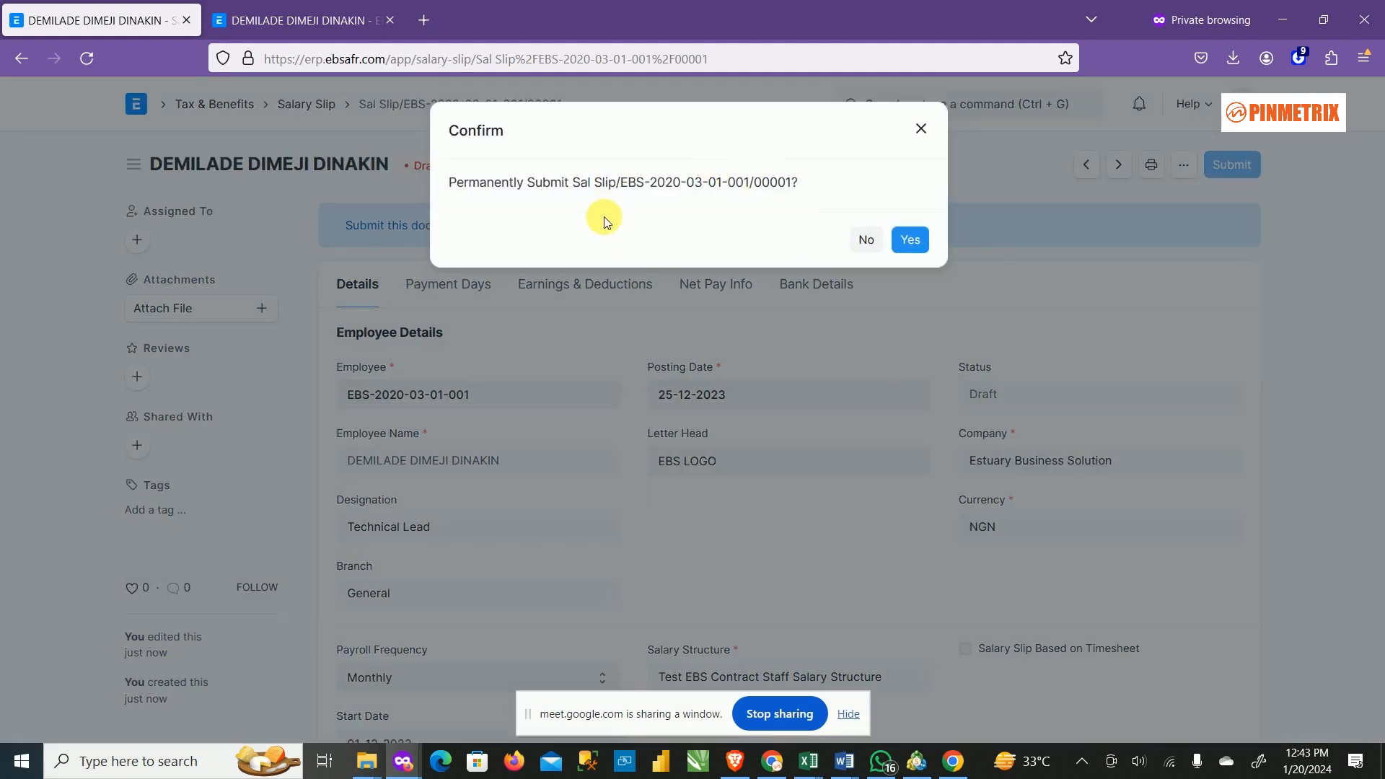
click(923, 243)
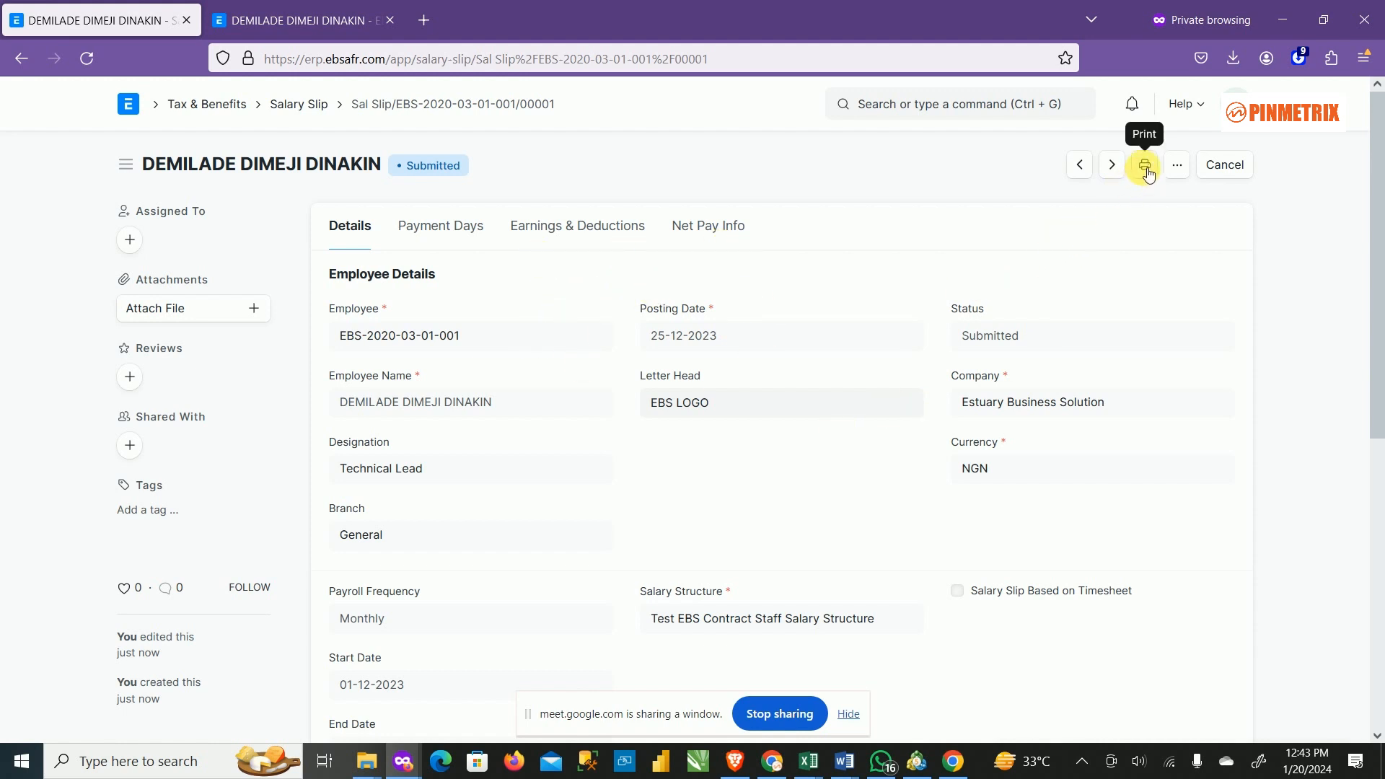
Step: Open the print preview of the submitted salary slip and examine its components and pay totals
scroll(826, 411, down, 2)
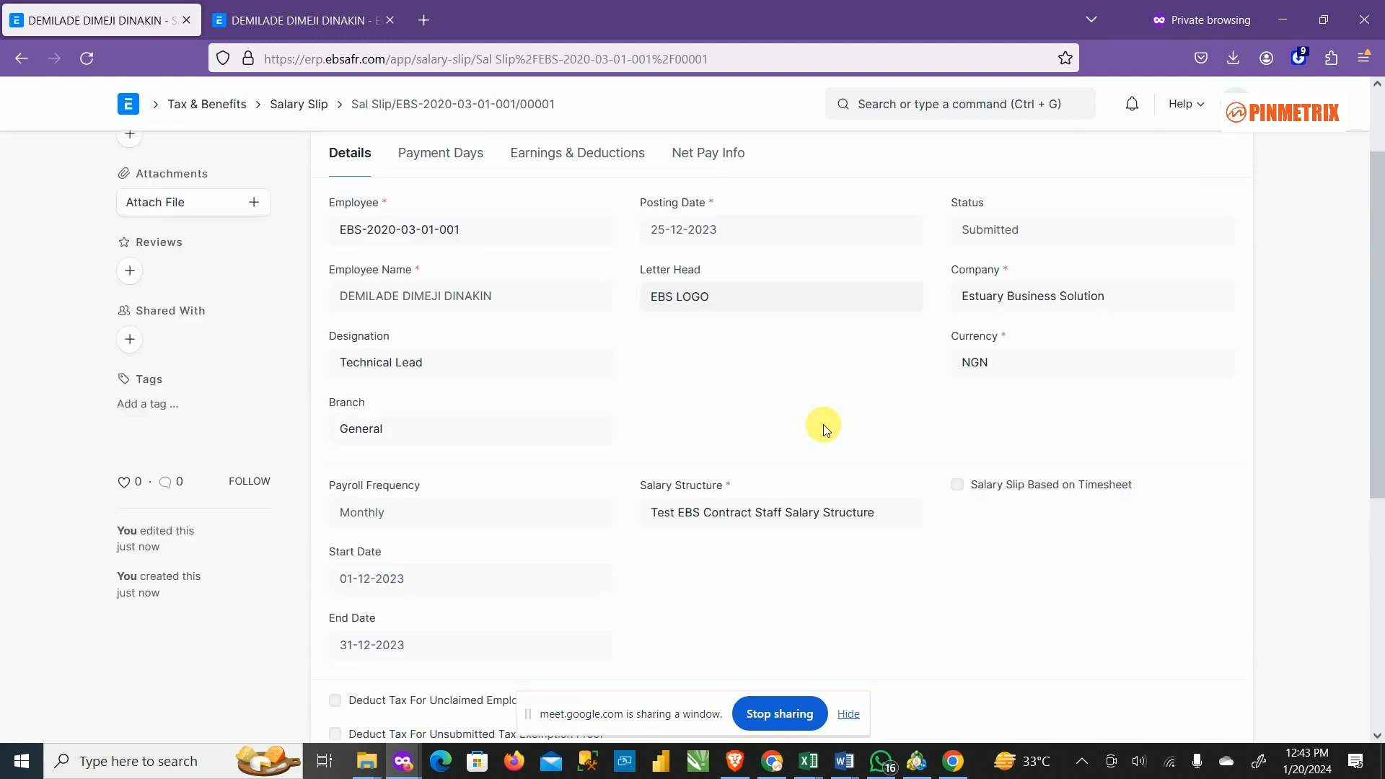
scroll(826, 429, up, 2)
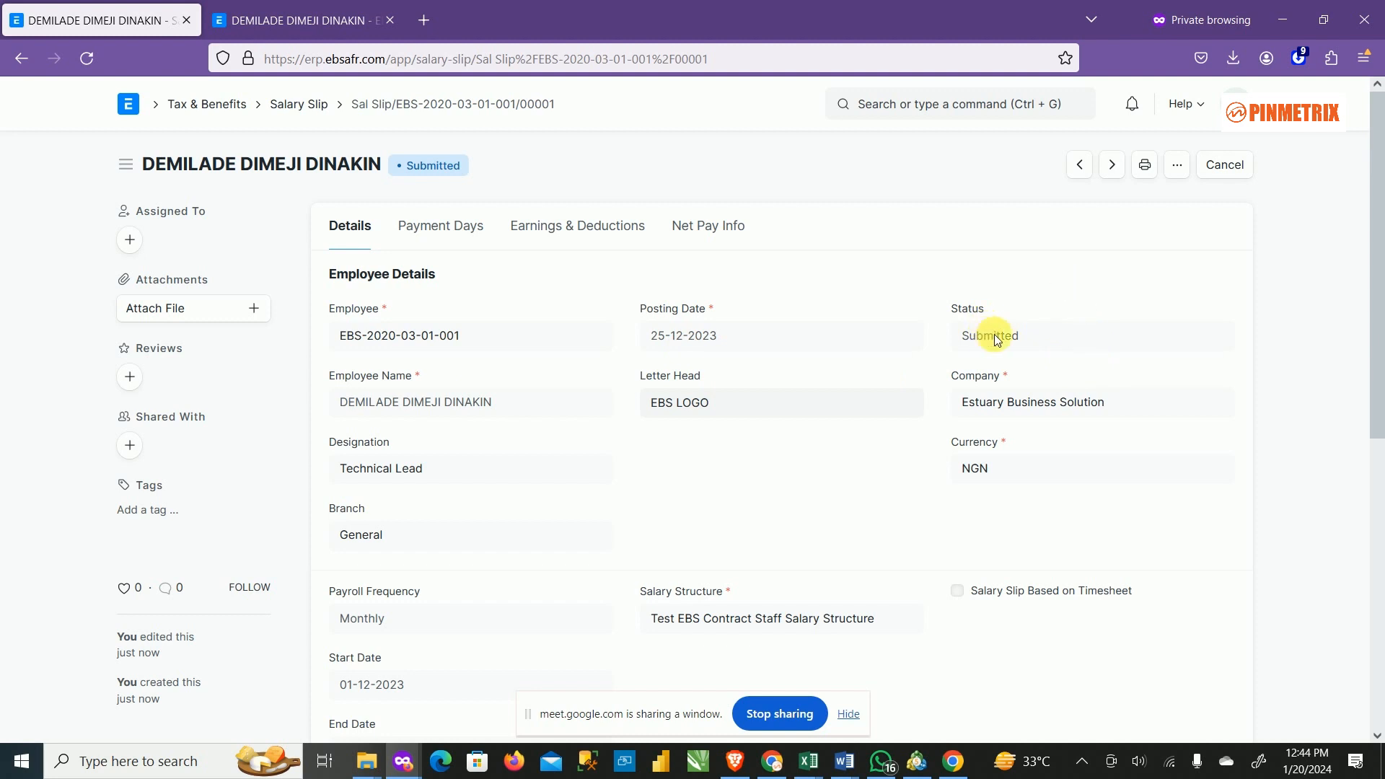
click(1145, 165)
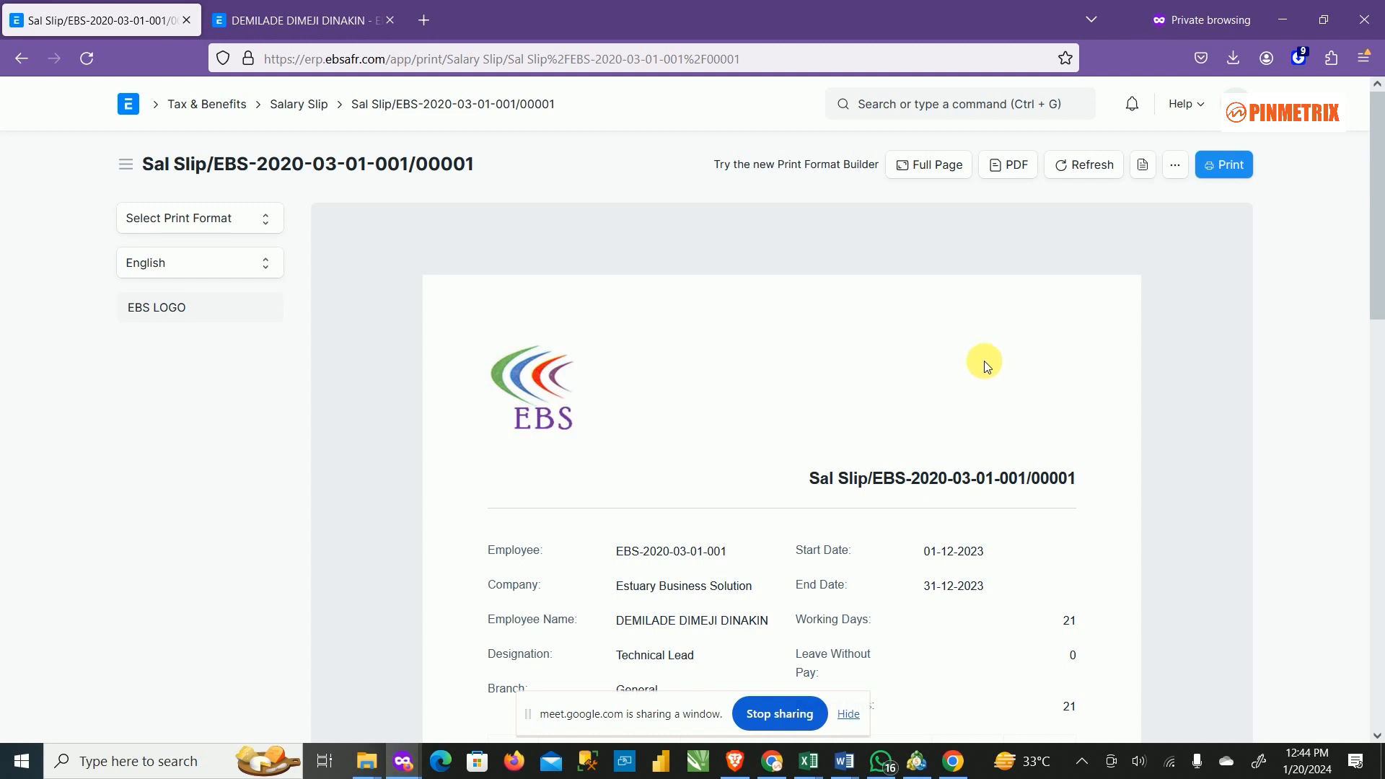
scroll(983, 462, down, 10)
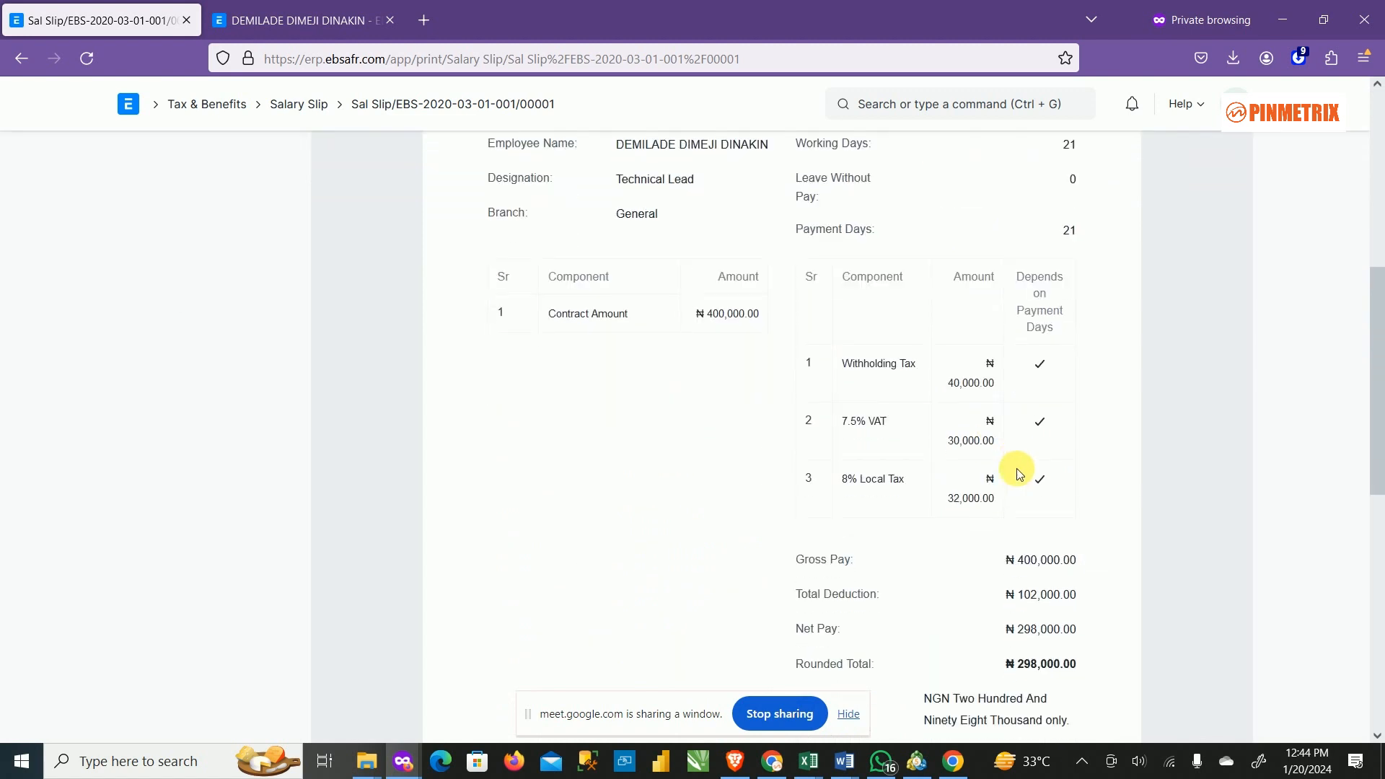
Step: Apply the EBS Salary Slip print format and review the salary slip's preview
scroll(1035, 463, up, 10)
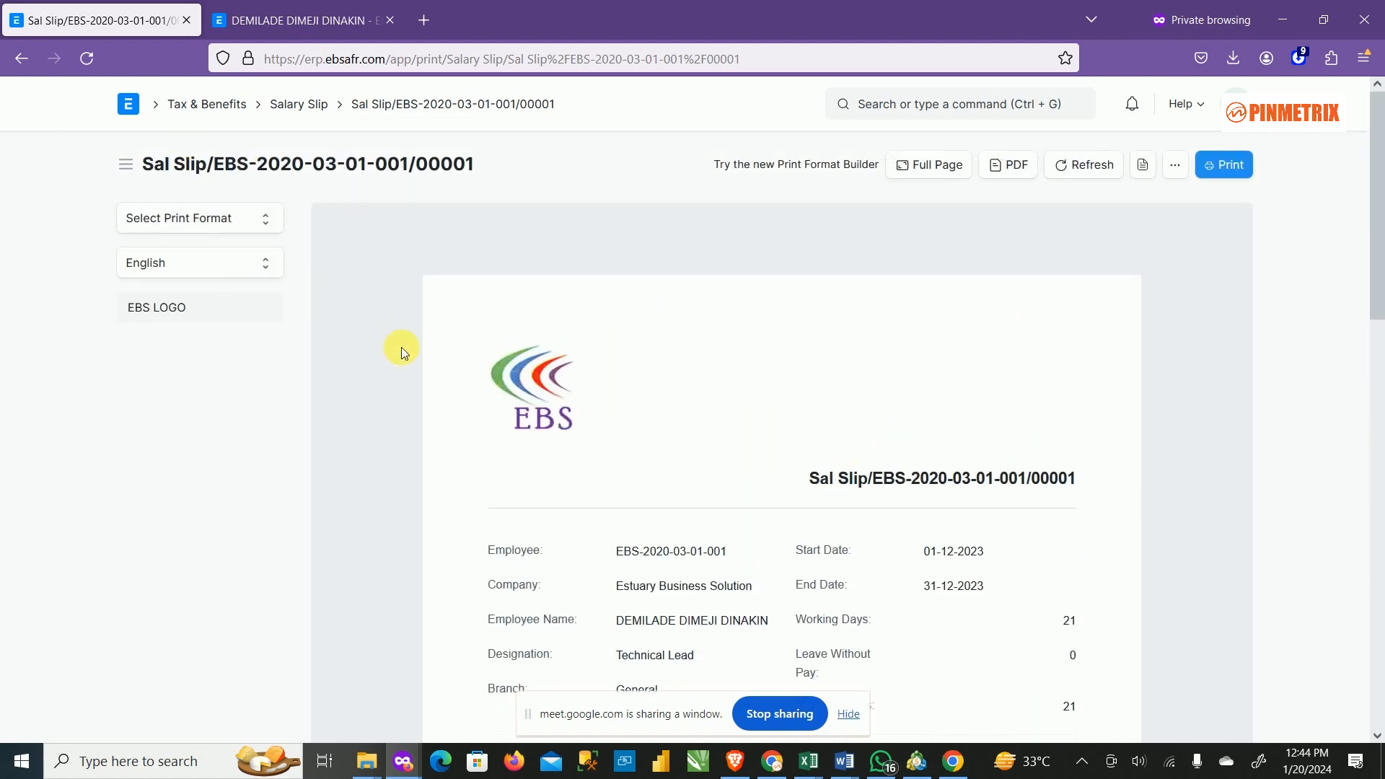
click(261, 218)
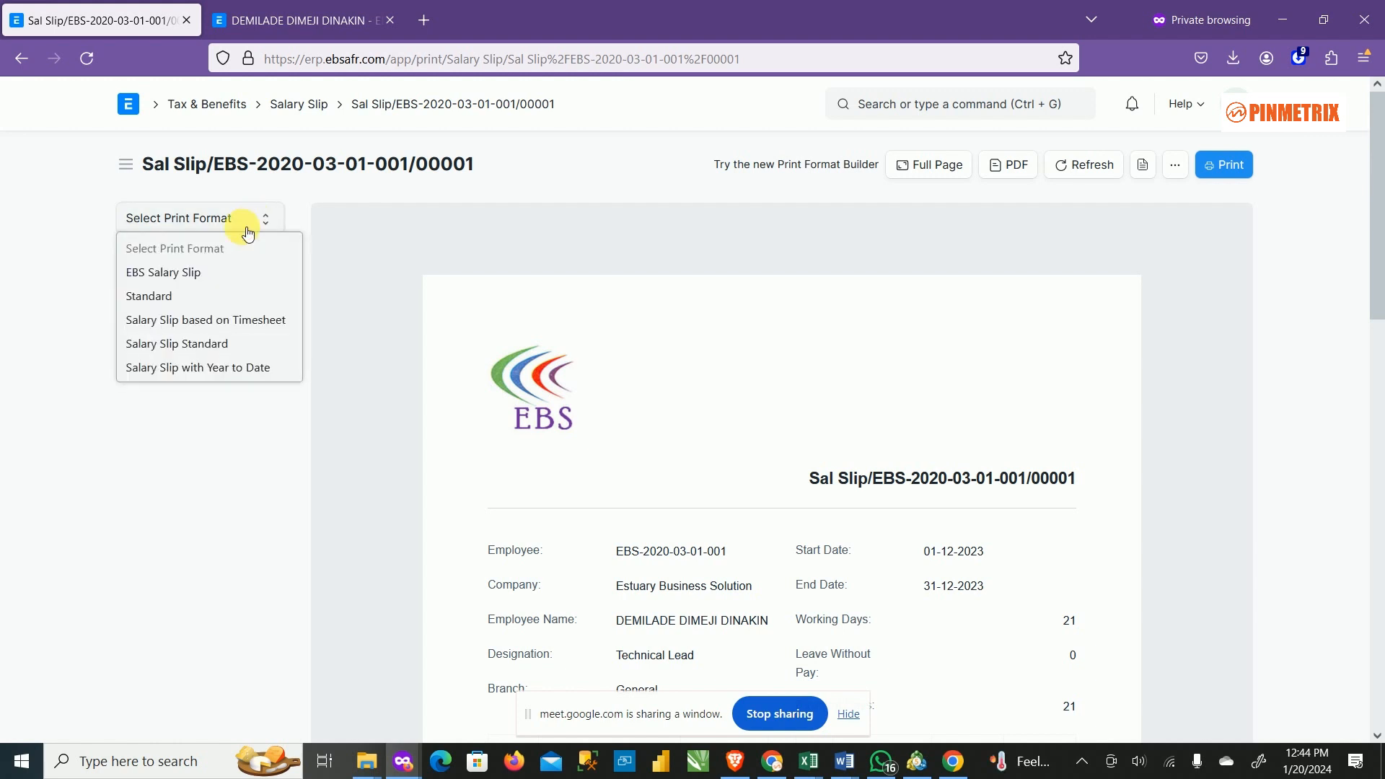
click(173, 272)
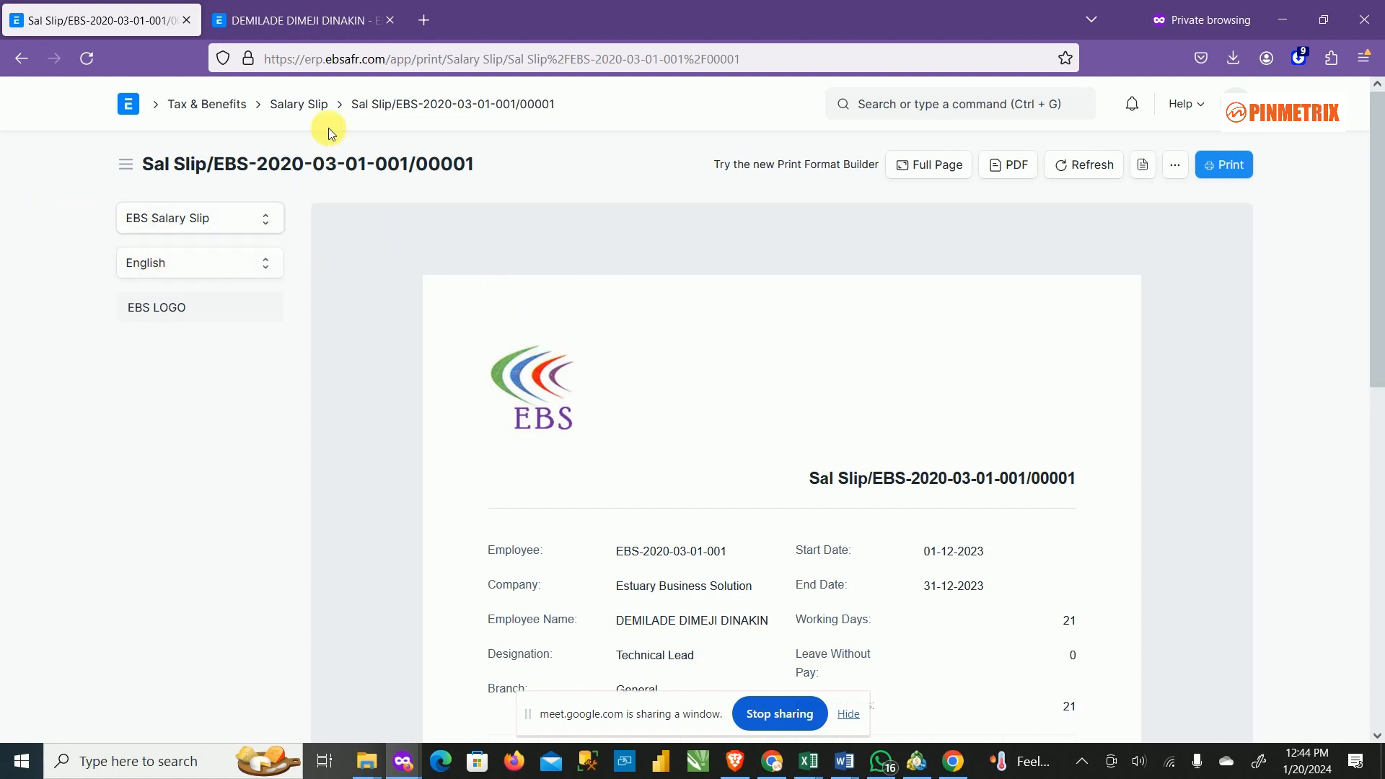
scroll(875, 469, down, 7)
scroll(937, 526, up, 6)
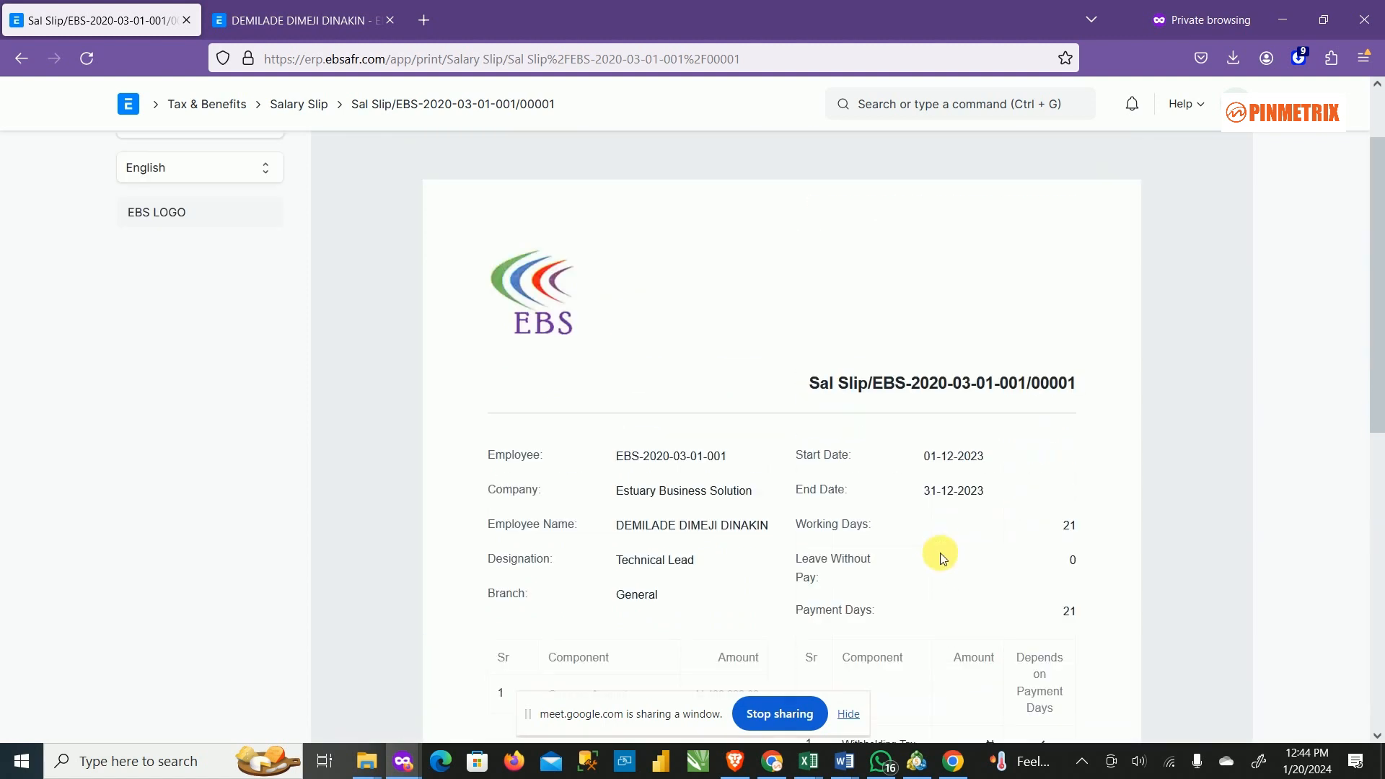
scroll(942, 557, up, 2)
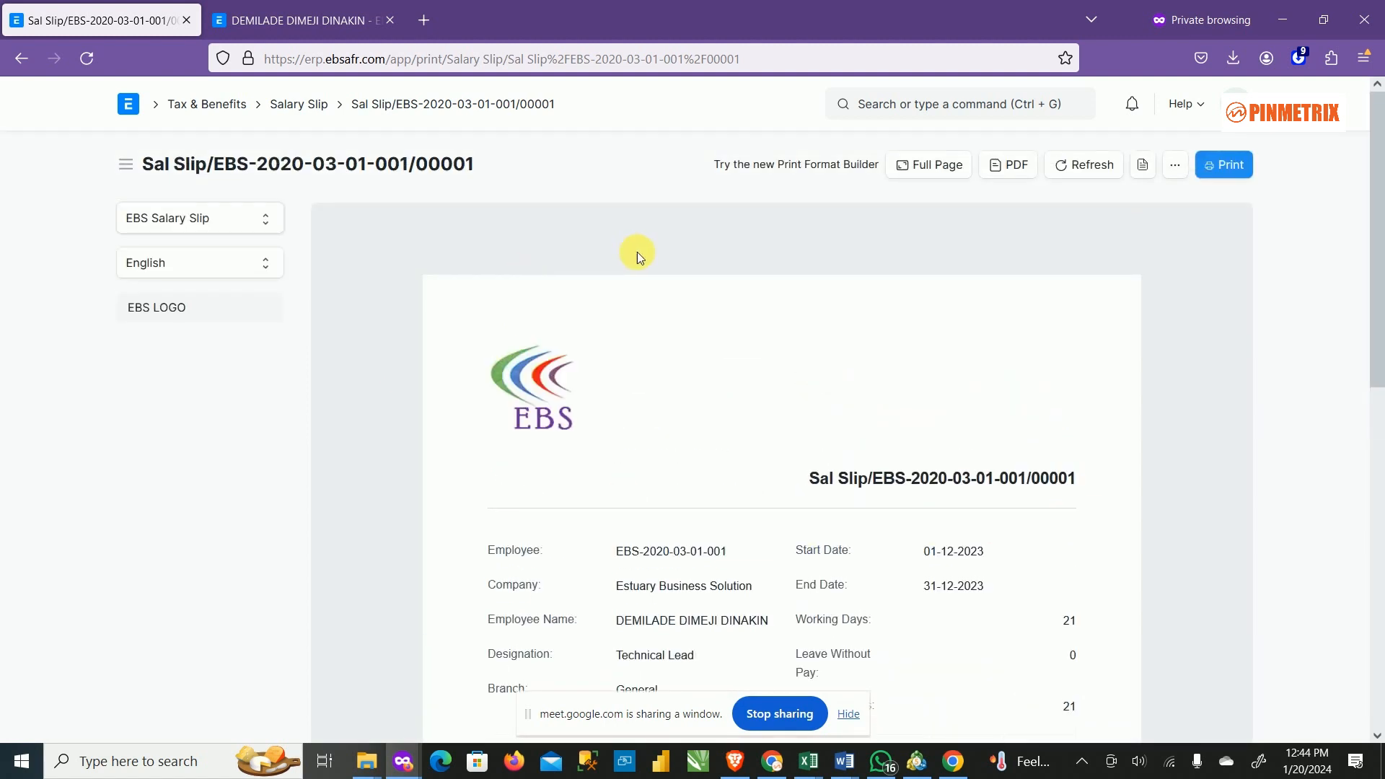
scroll(977, 464, down, 6)
scroll(996, 497, up, 4)
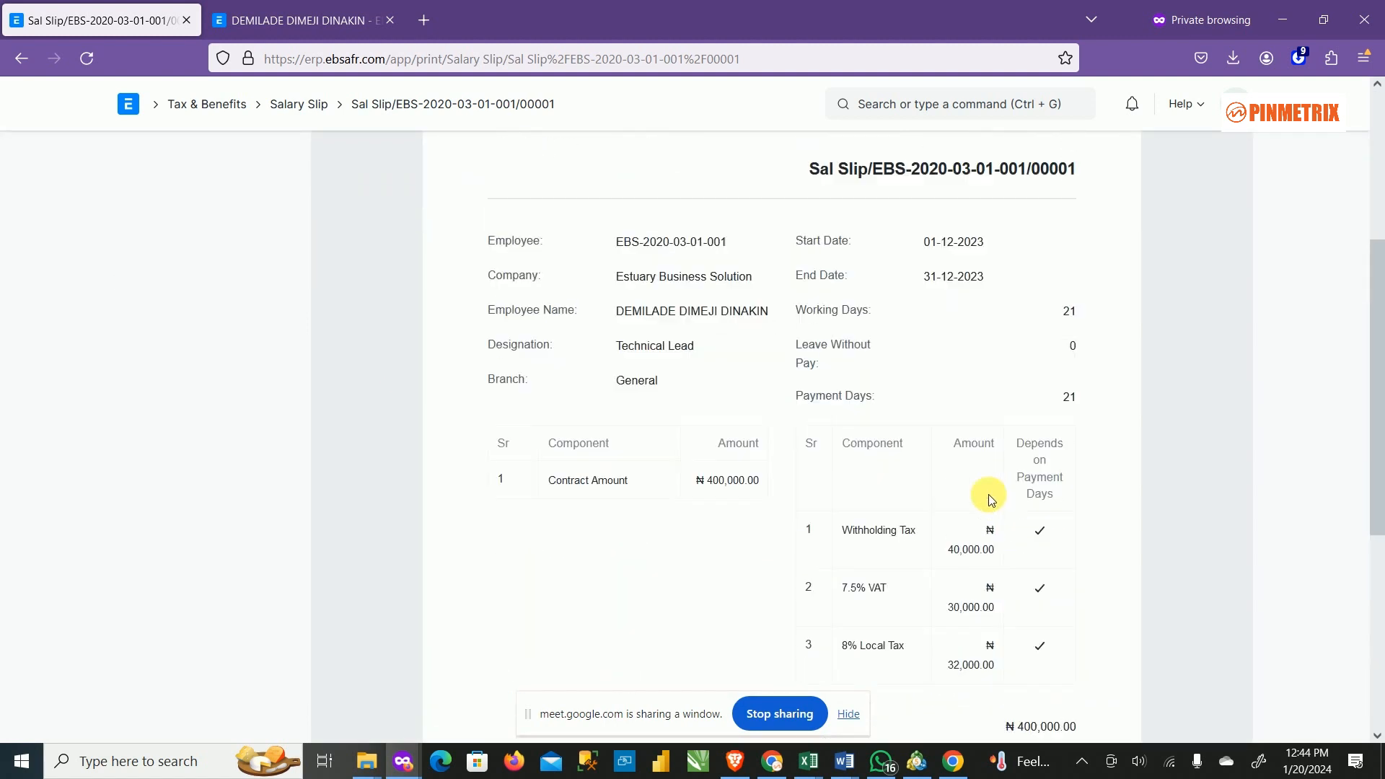
scroll(990, 497, up, 5)
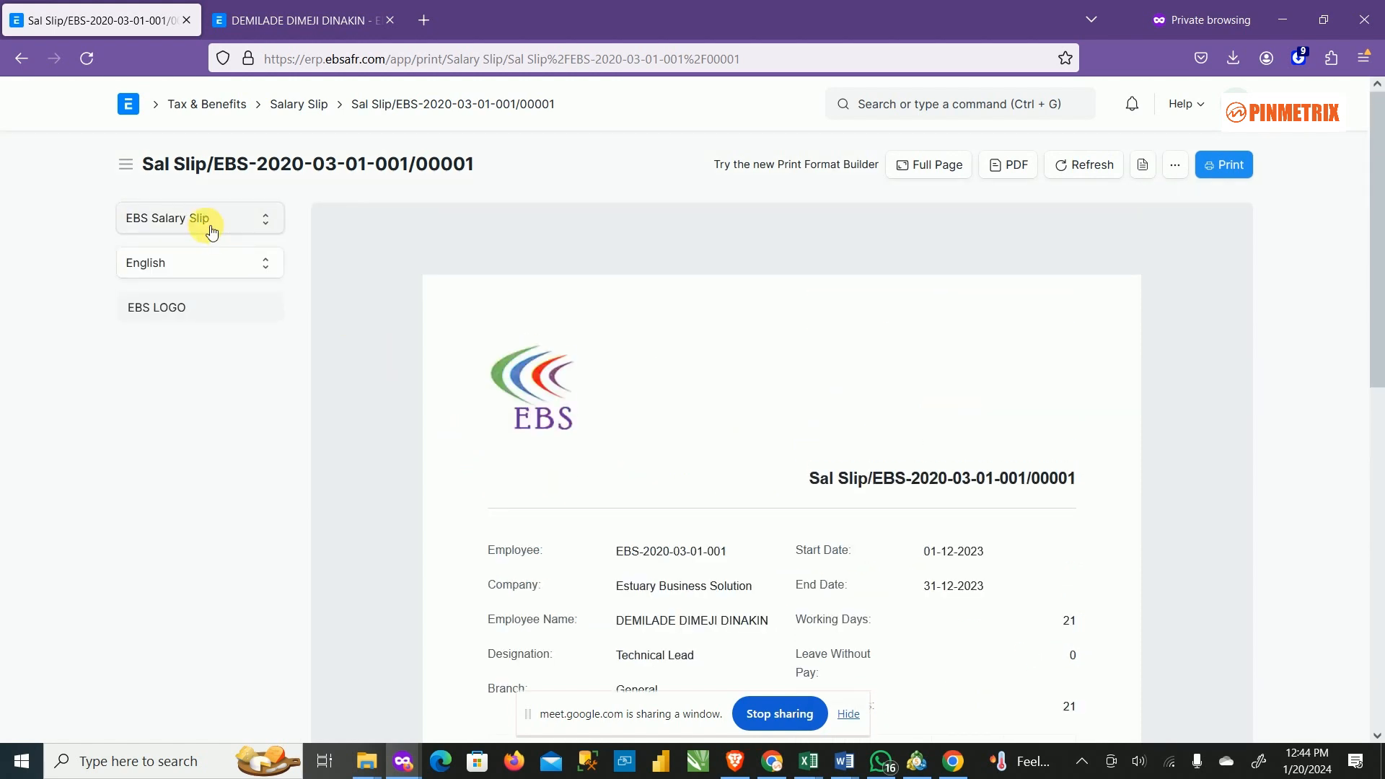
Step: Preview the salary slip in the Standard print format and switch back to the EBS Salary Slip format
click(211, 229)
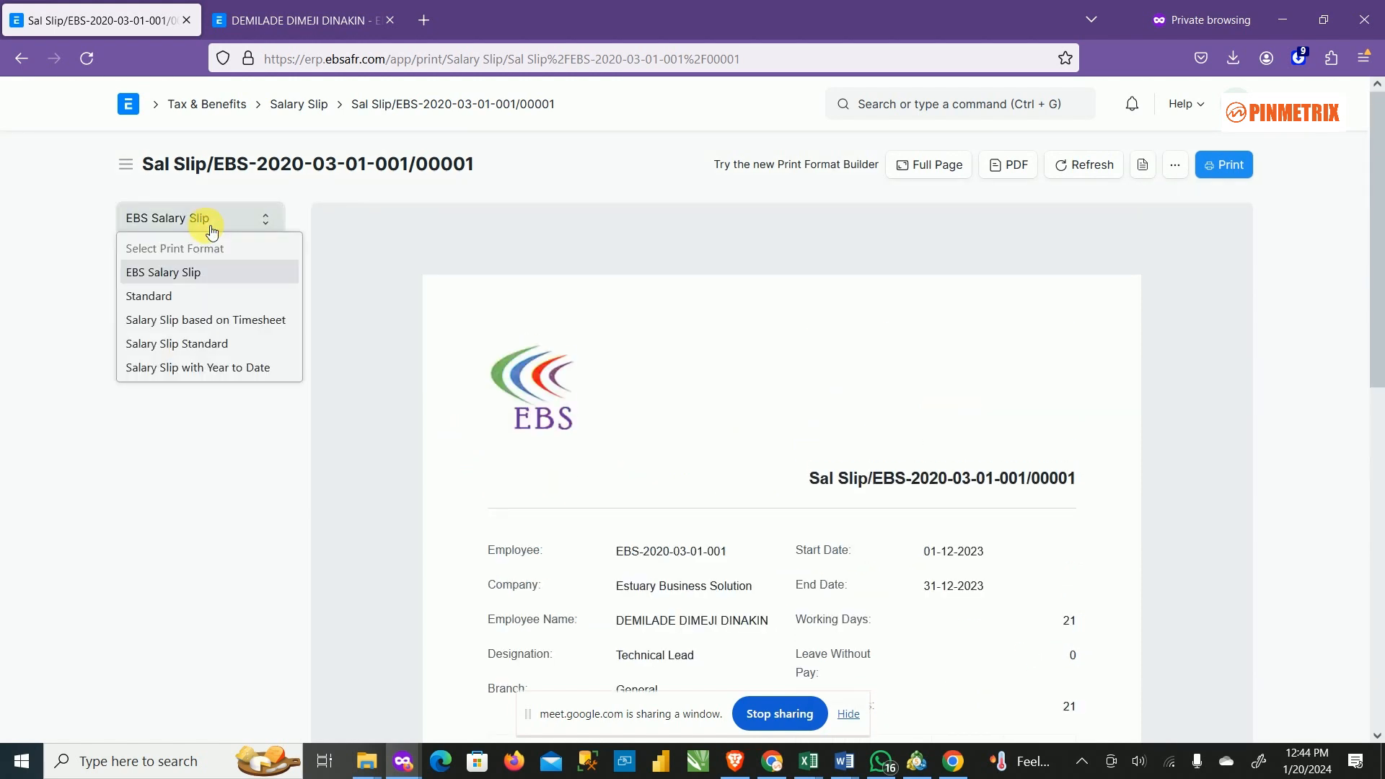
click(195, 306)
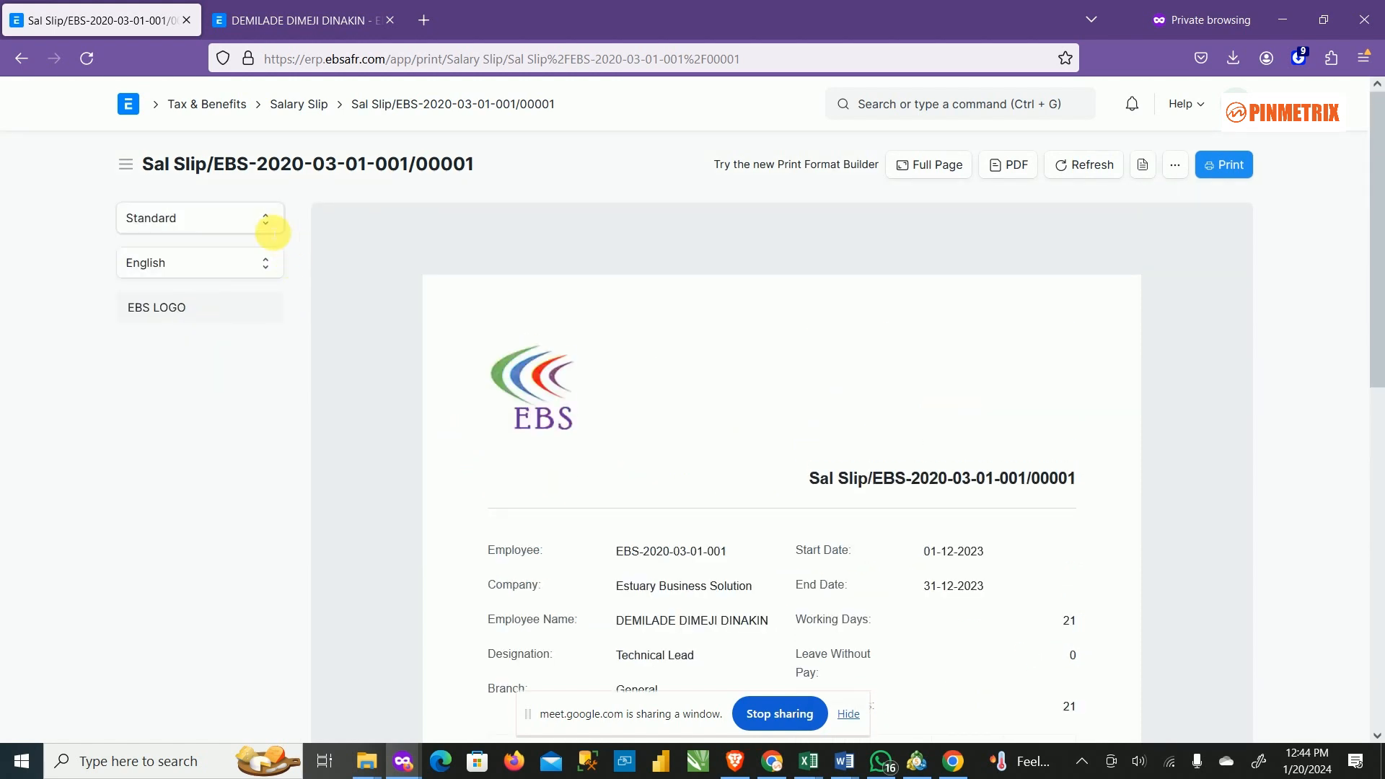
click(232, 218)
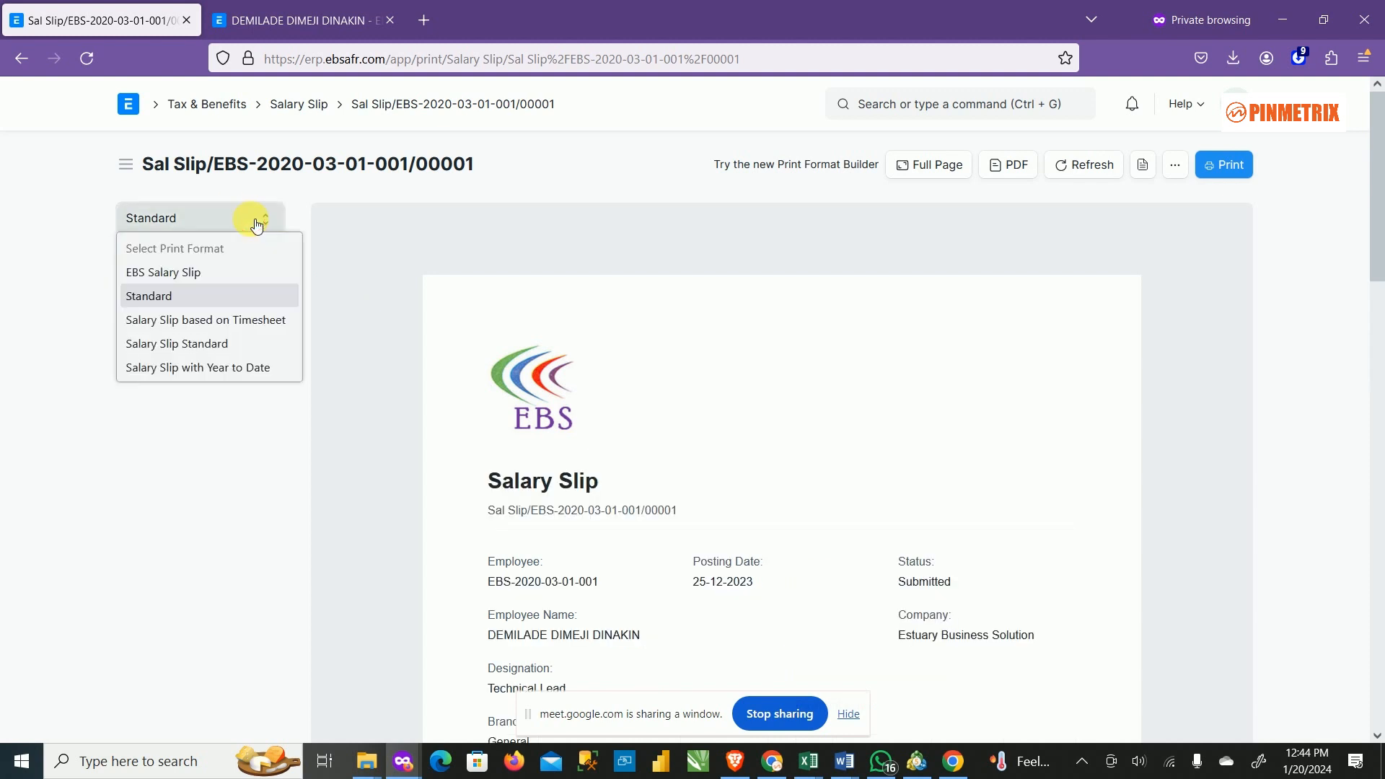
click(210, 282)
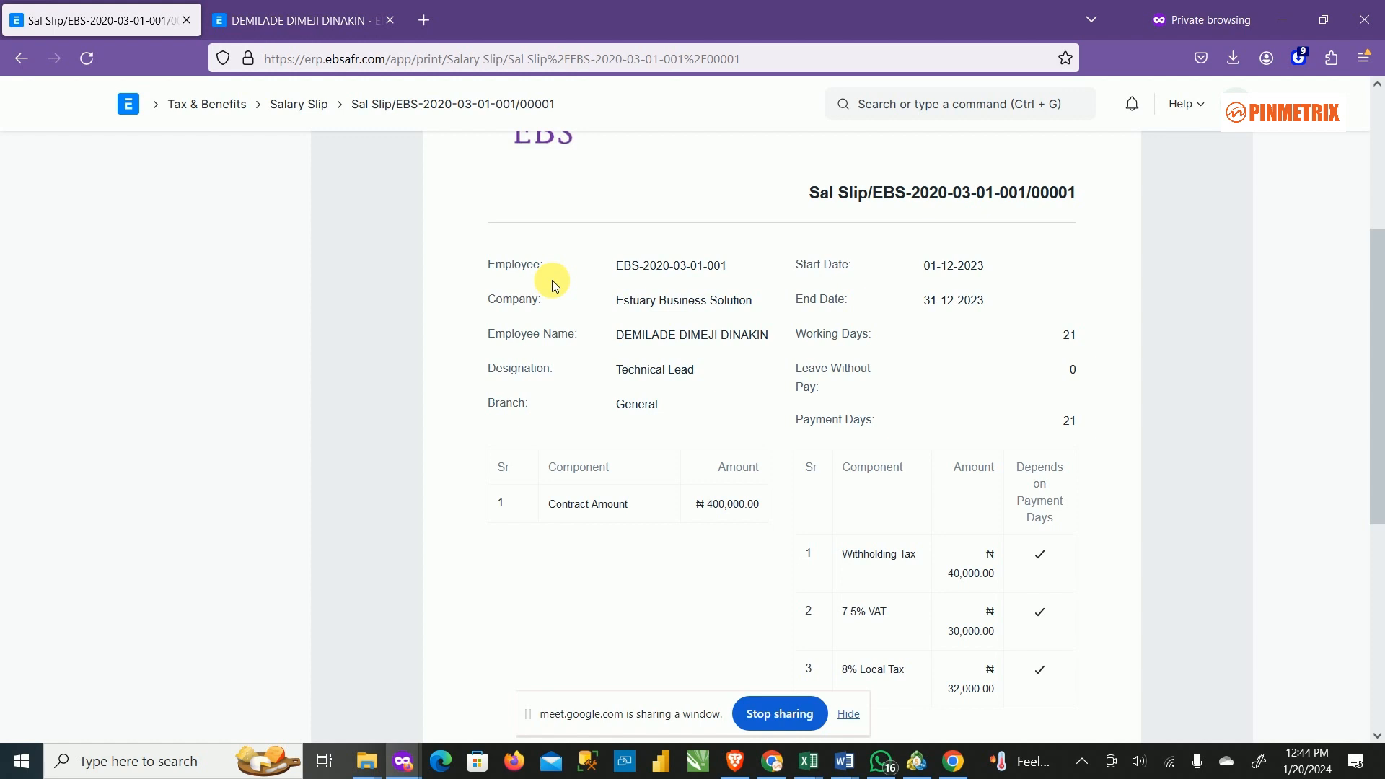
Step: Examine the deductions, gross pay, net pay and total in words on the previewed salary slip
scroll(912, 436, down, 4)
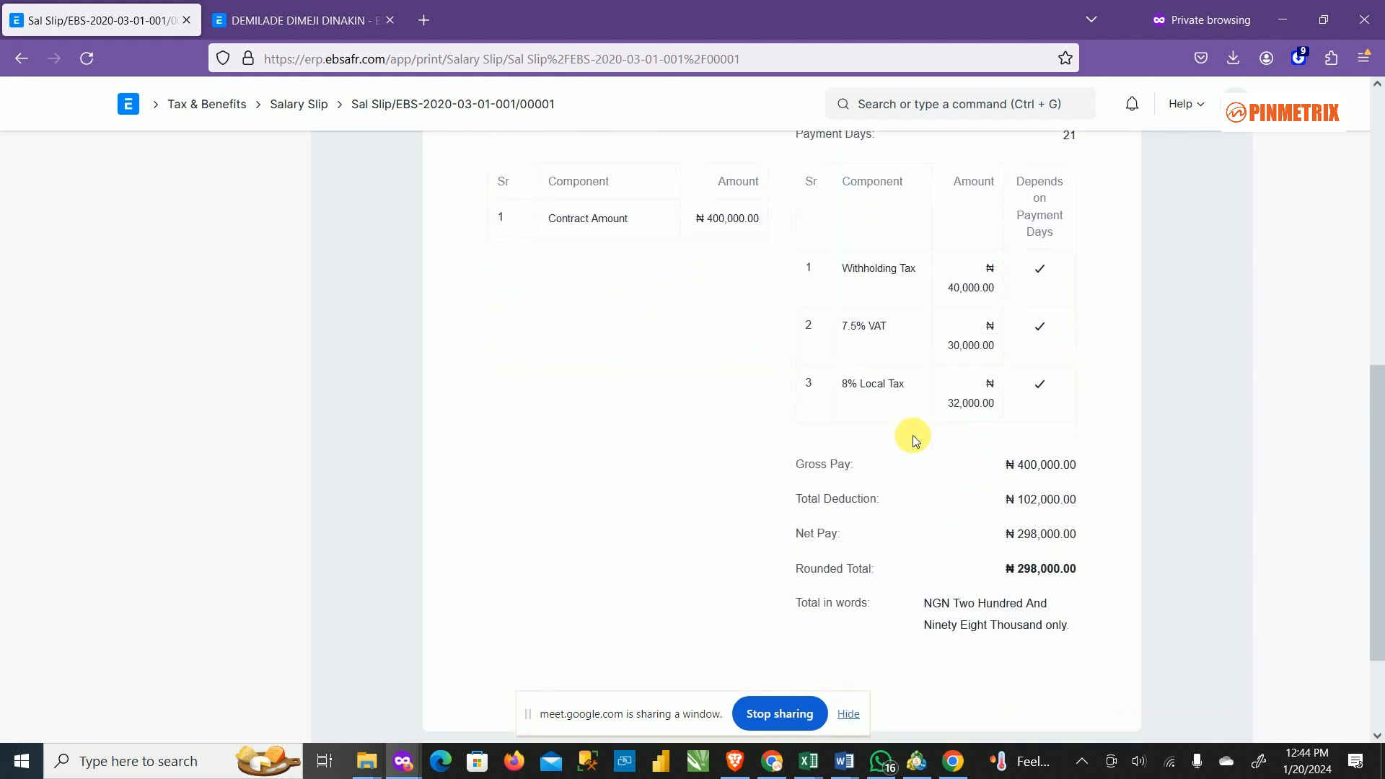
scroll(1003, 498, down, 2)
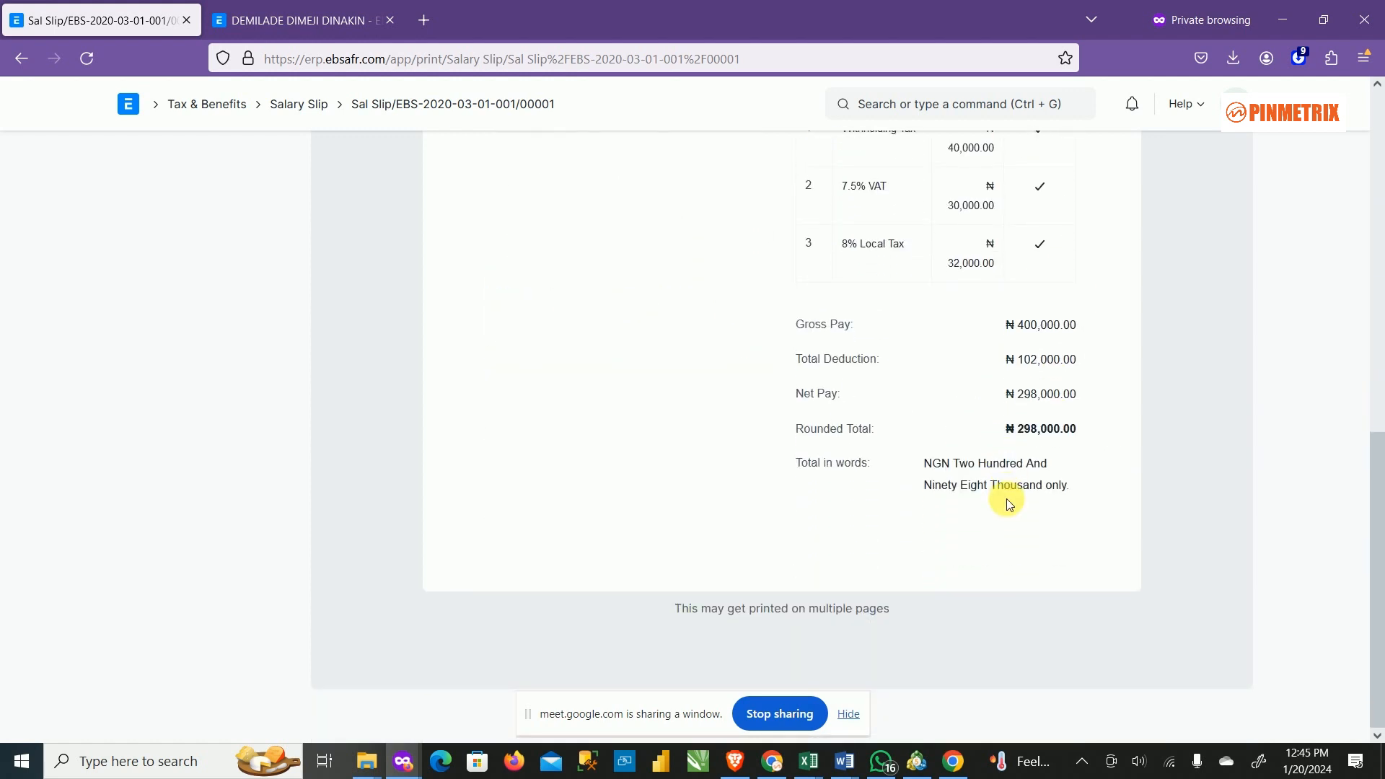
scroll(1007, 496, up, 9)
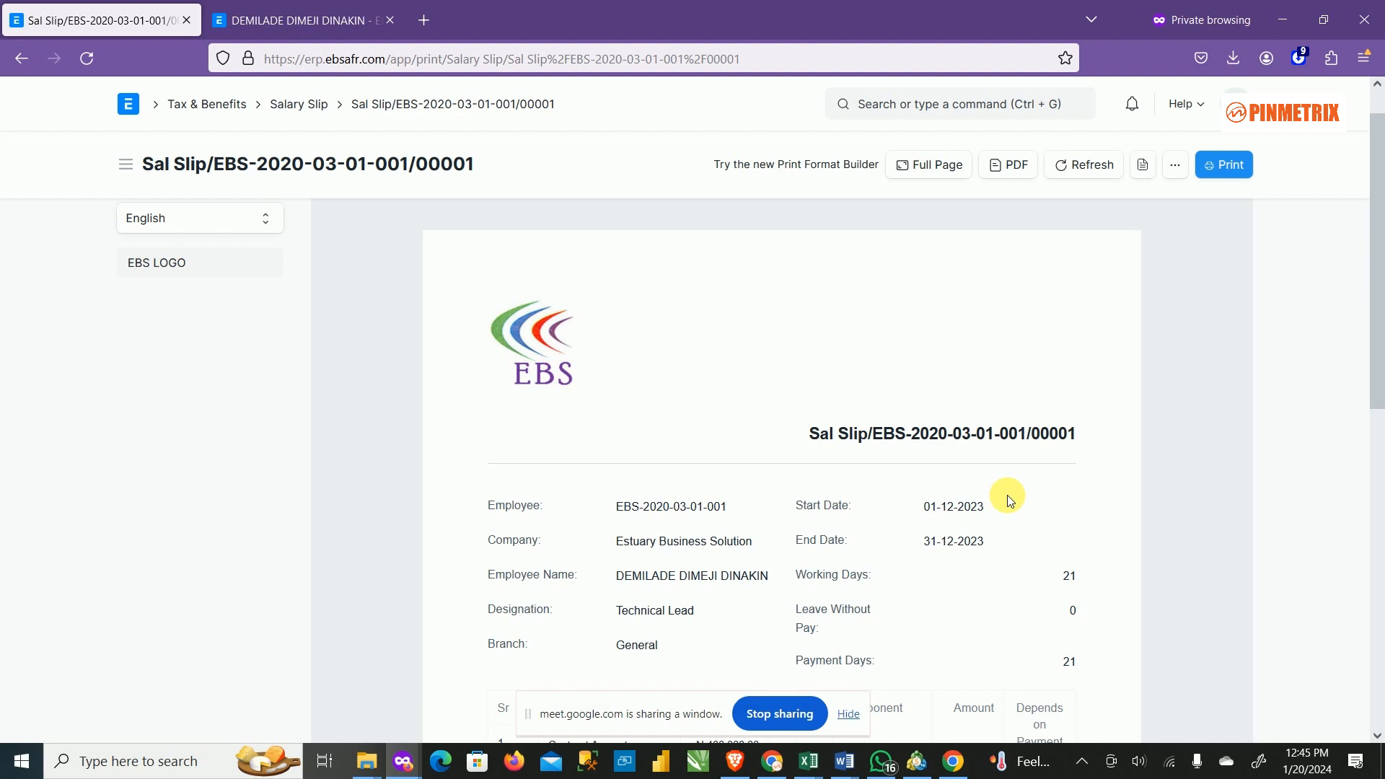
scroll(1032, 504, down, 3)
scroll(1033, 498, up, 4)
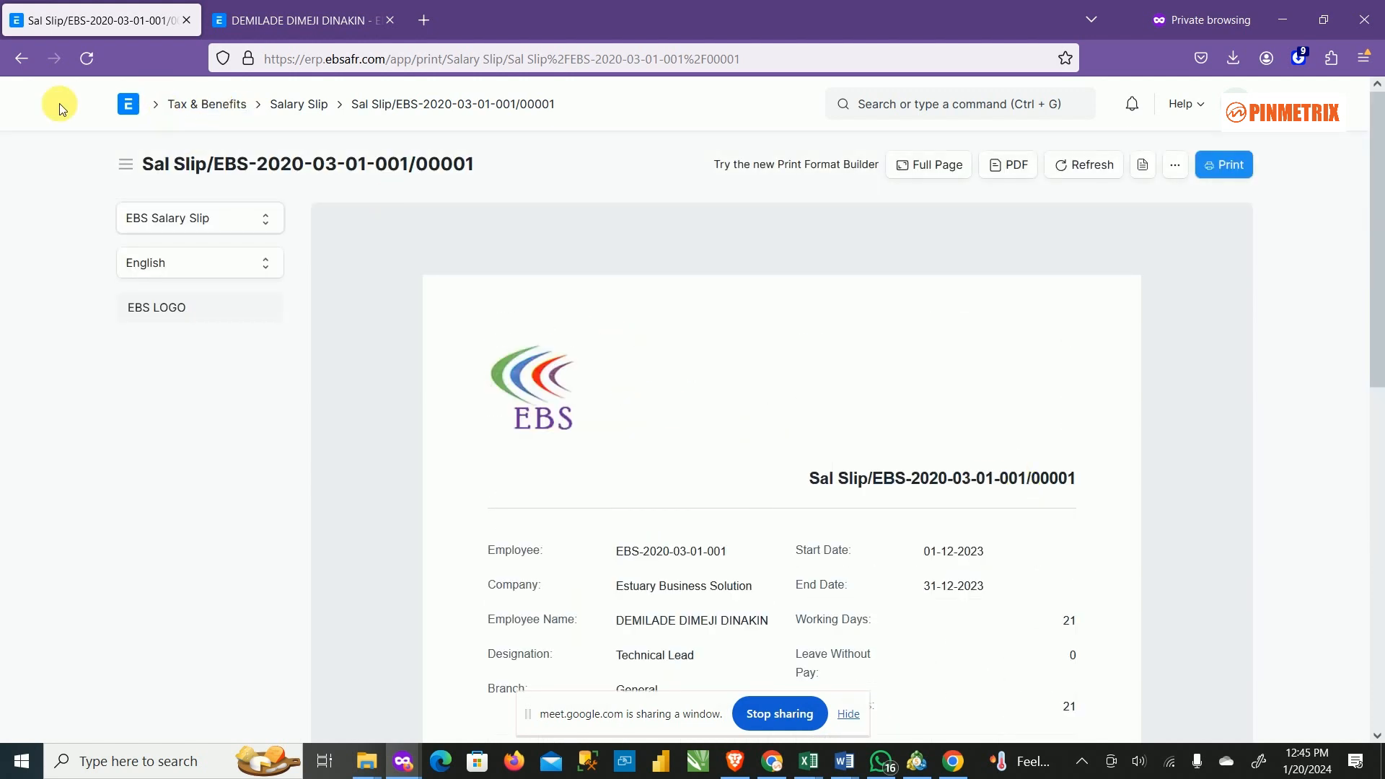
Step: Return to the home page and open the Salary Payout workspace under Payroll
click(140, 112)
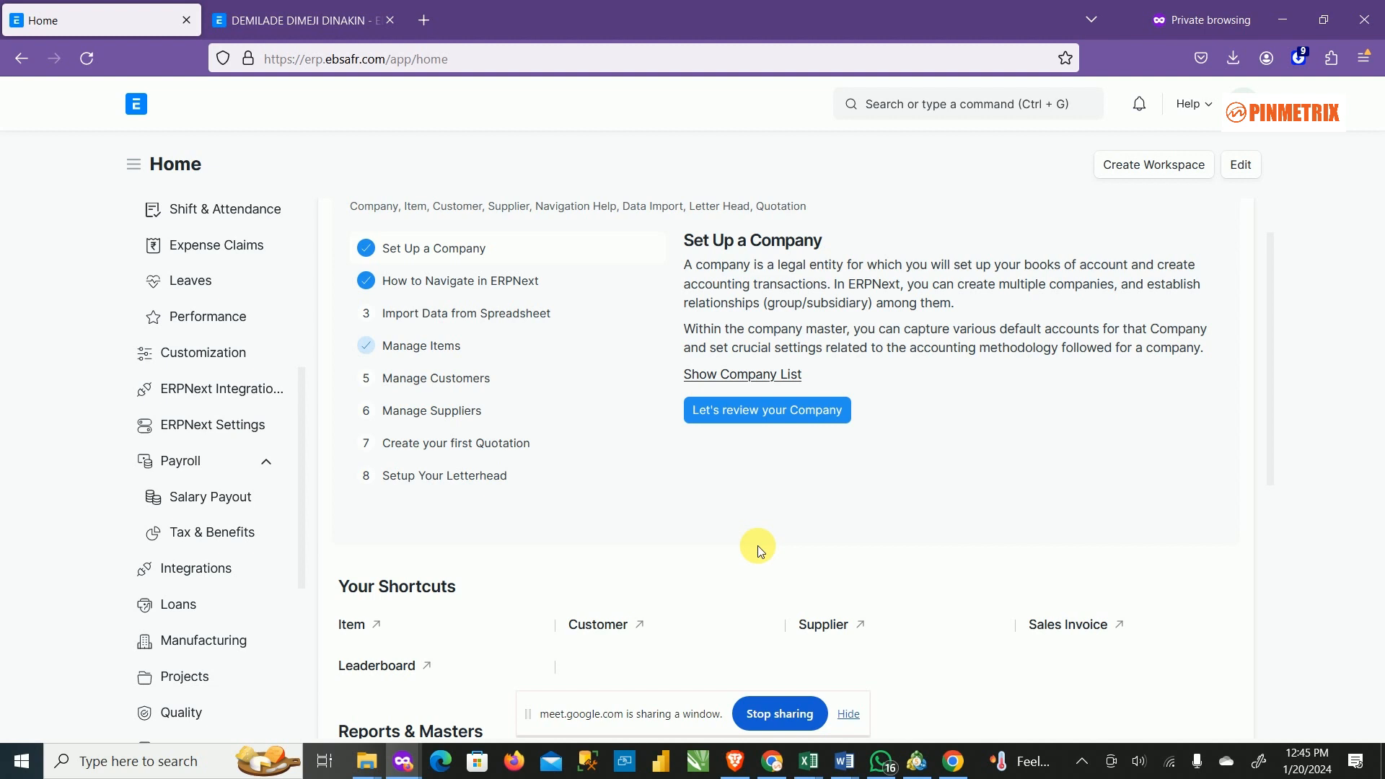
mouse_move(976, 738)
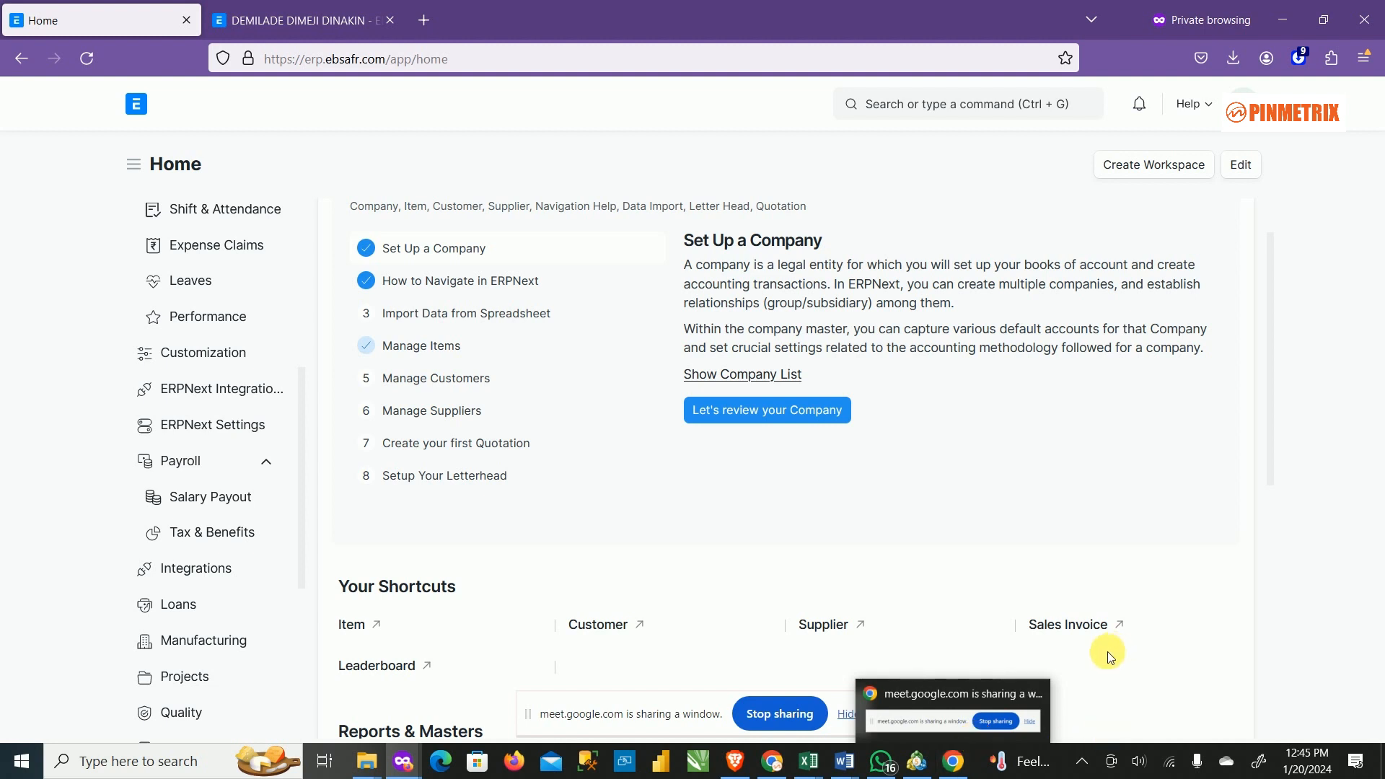
scroll(956, 473, down, 5)
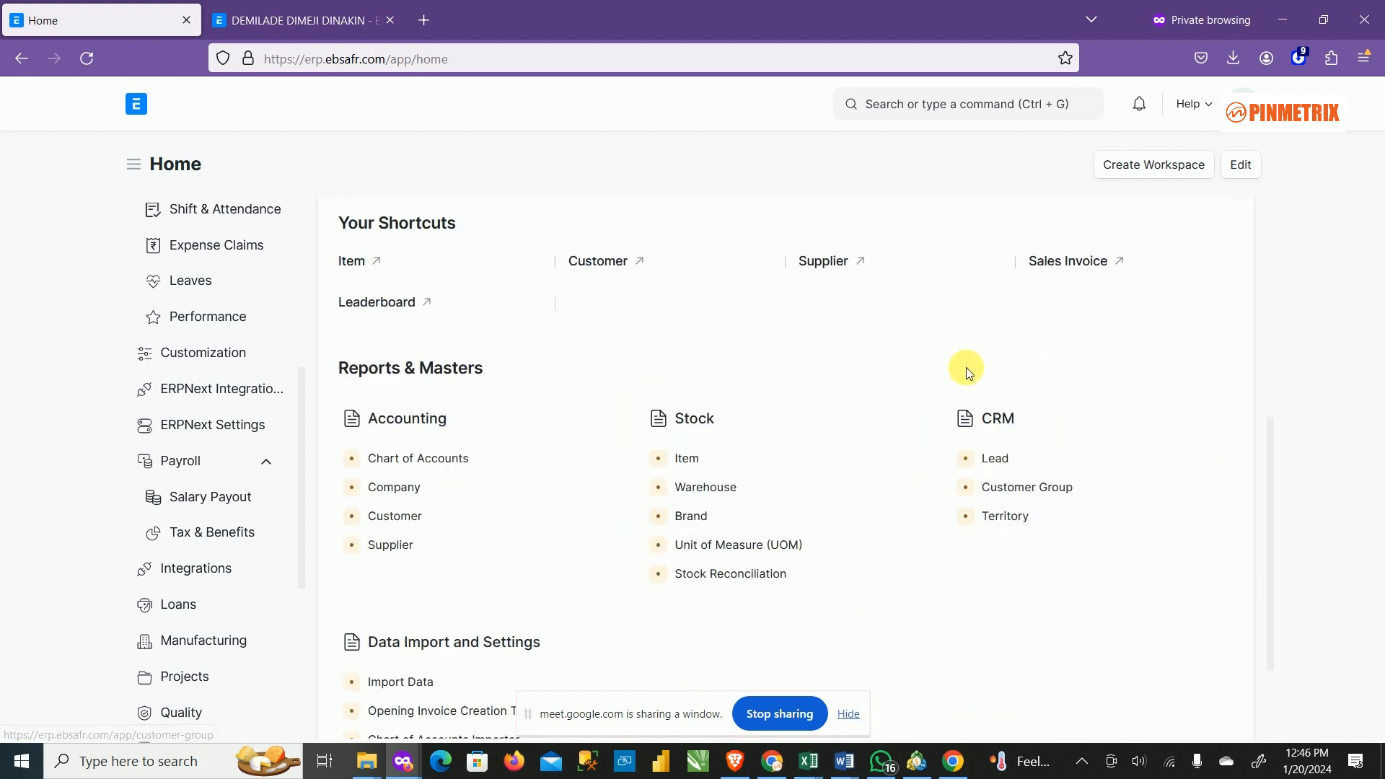
scroll(721, 538, down, 2)
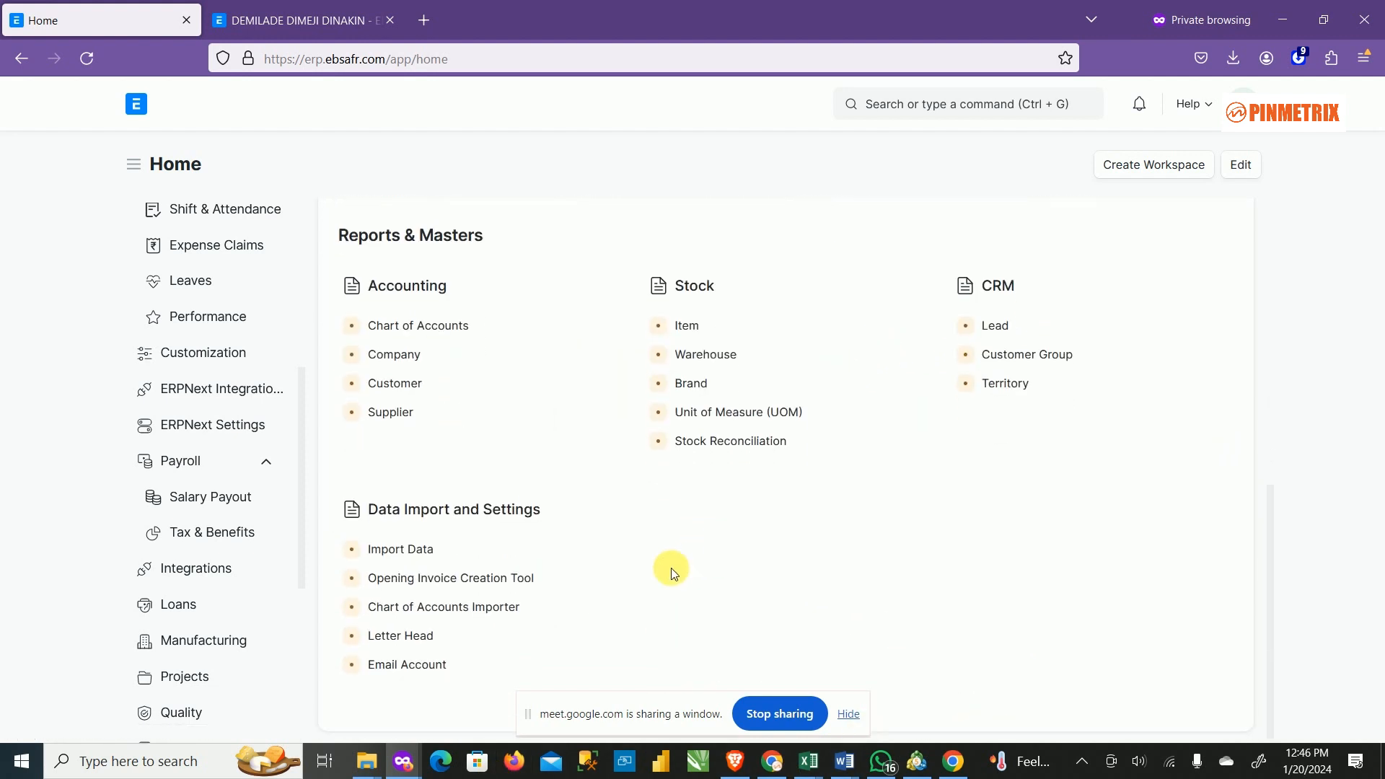
scroll(461, 530, up, 4)
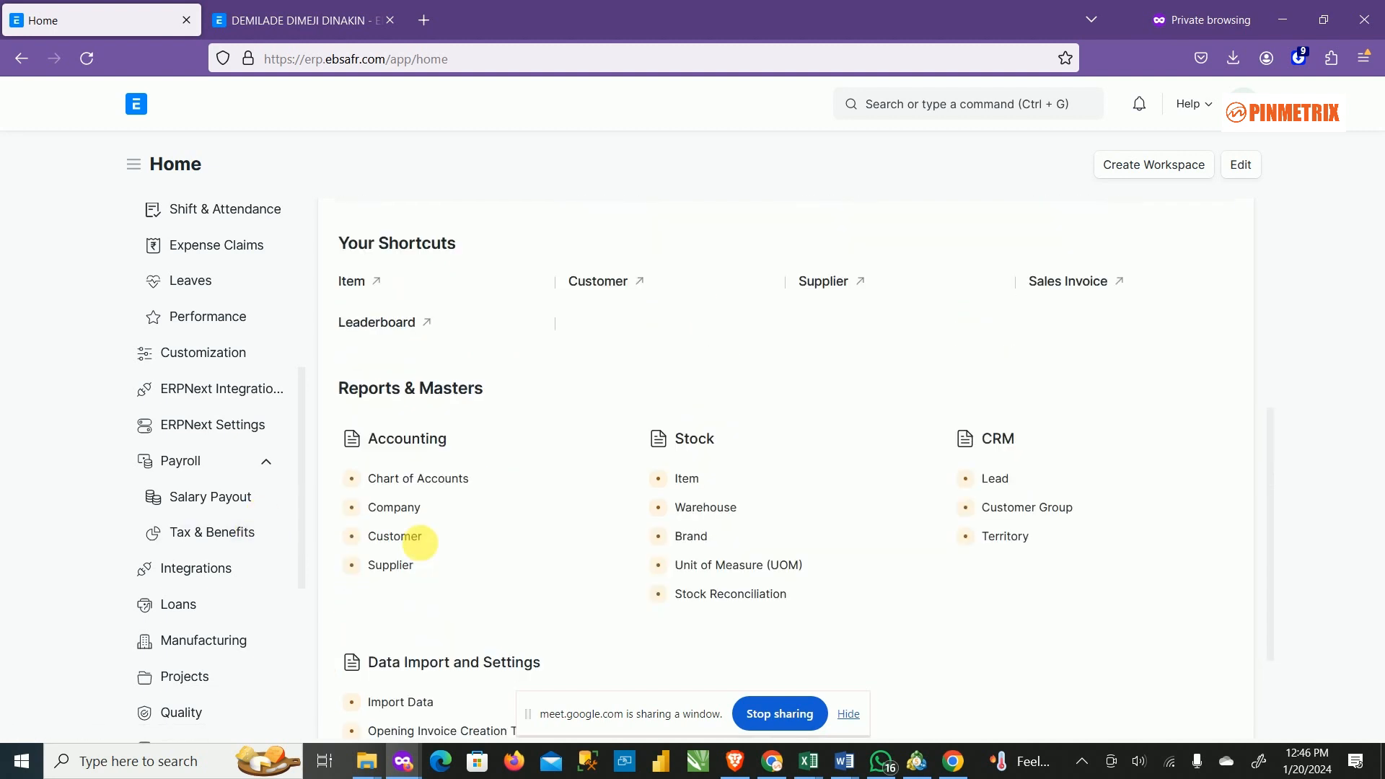
click(214, 509)
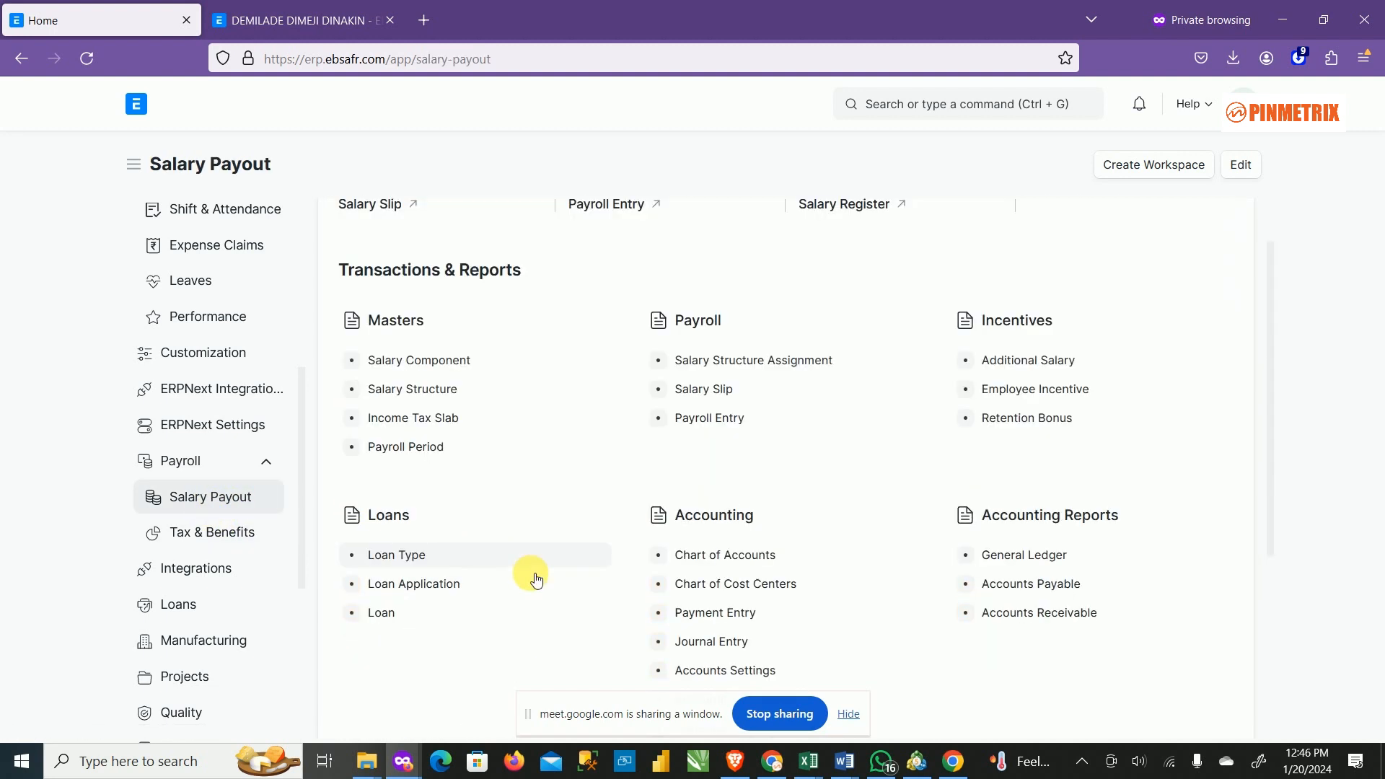
scroll(721, 519, down, 4)
scroll(751, 541, up, 5)
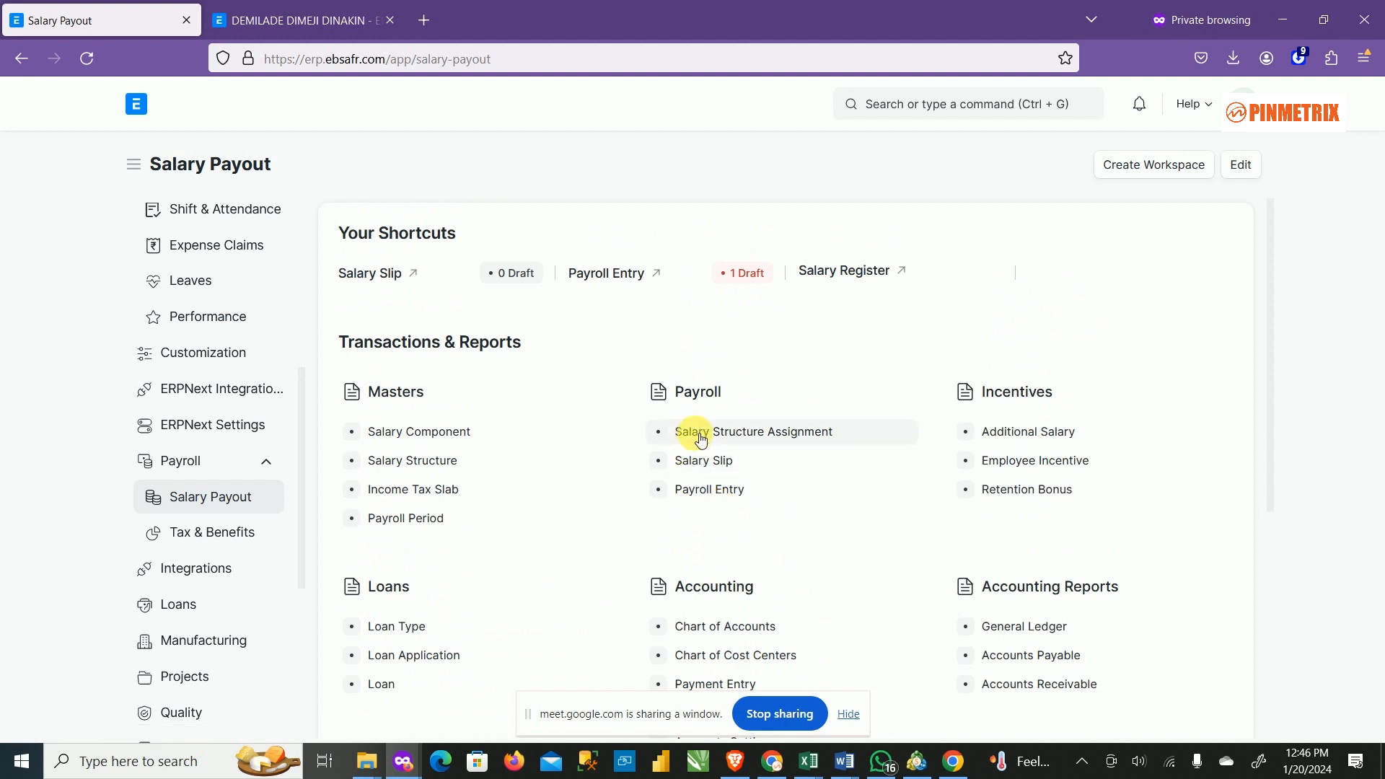
Step: Create a new payroll entry with posting date 25-01-2024 and a Monthly payroll frequency
click(718, 496)
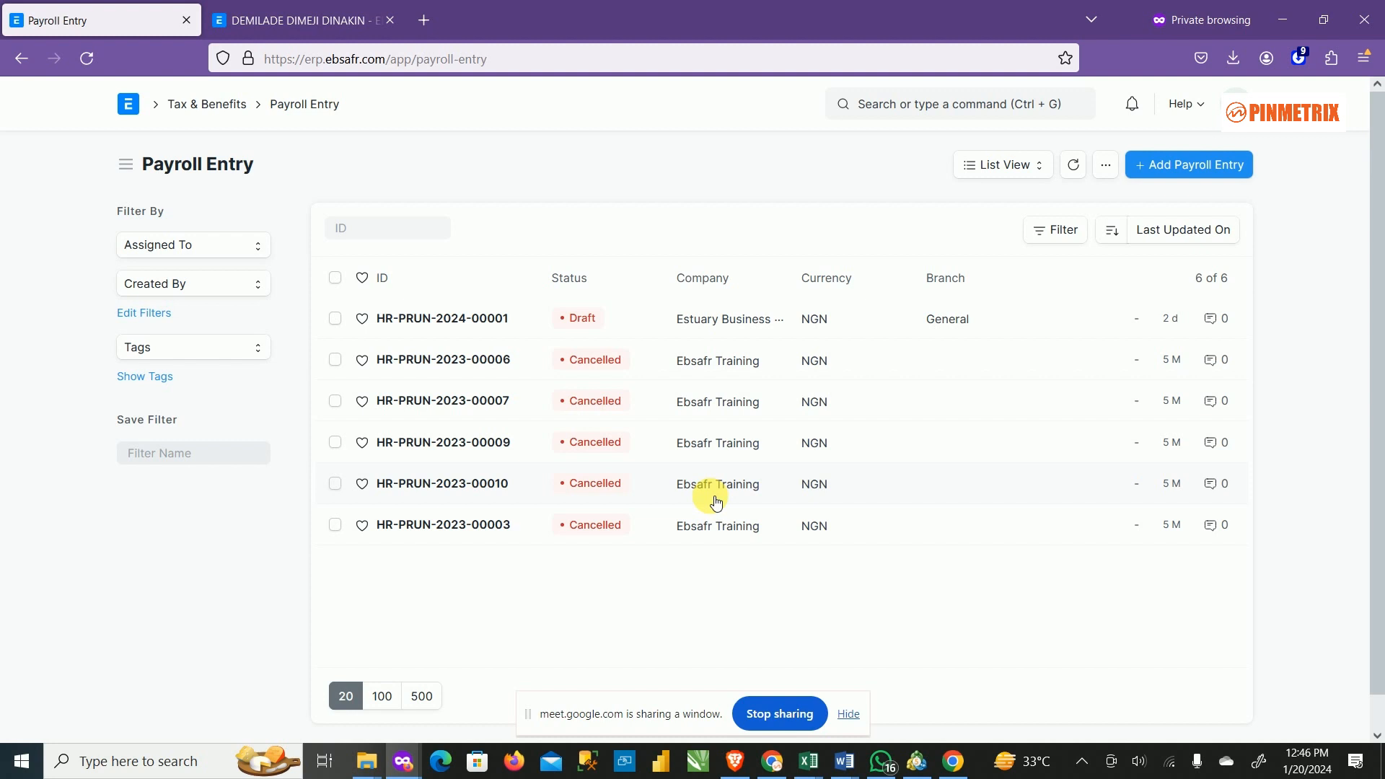
click(1194, 165)
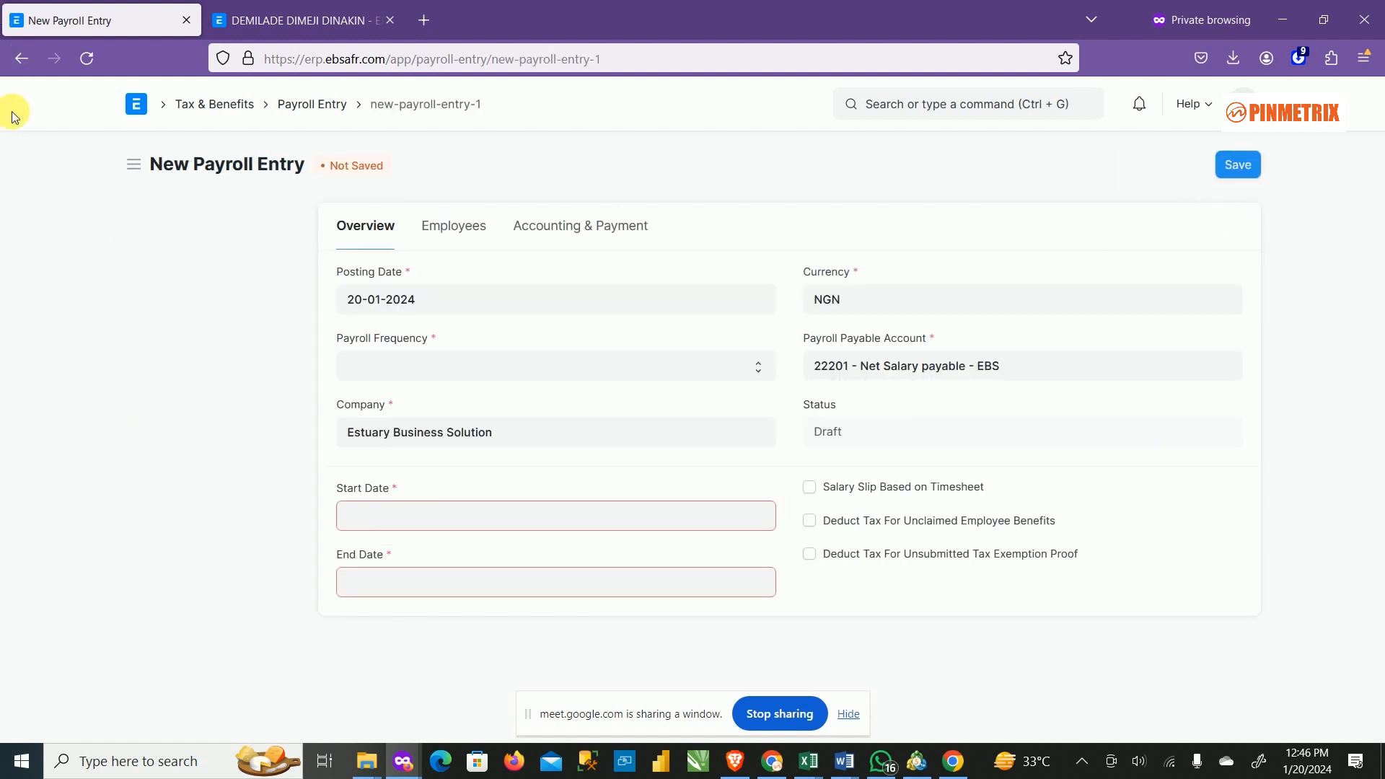
click(490, 305)
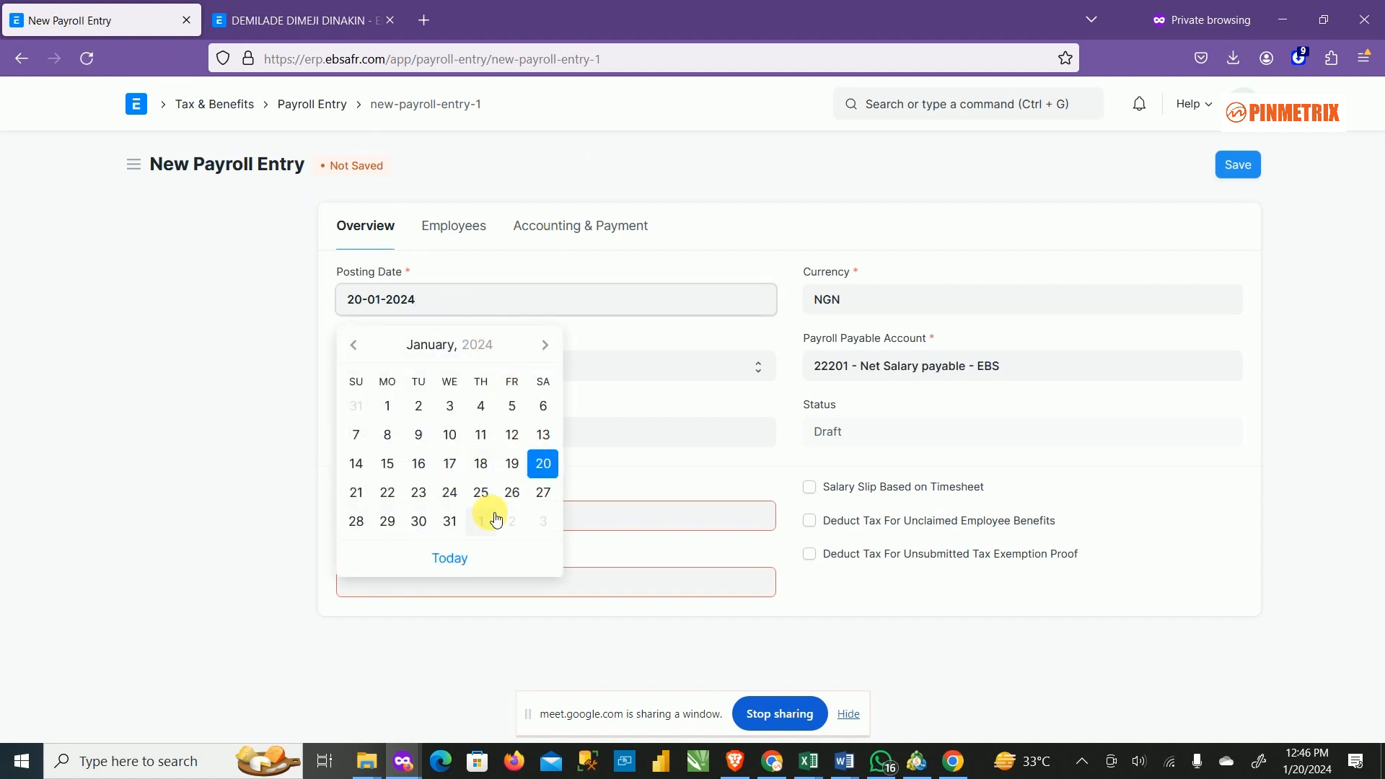
click(482, 493)
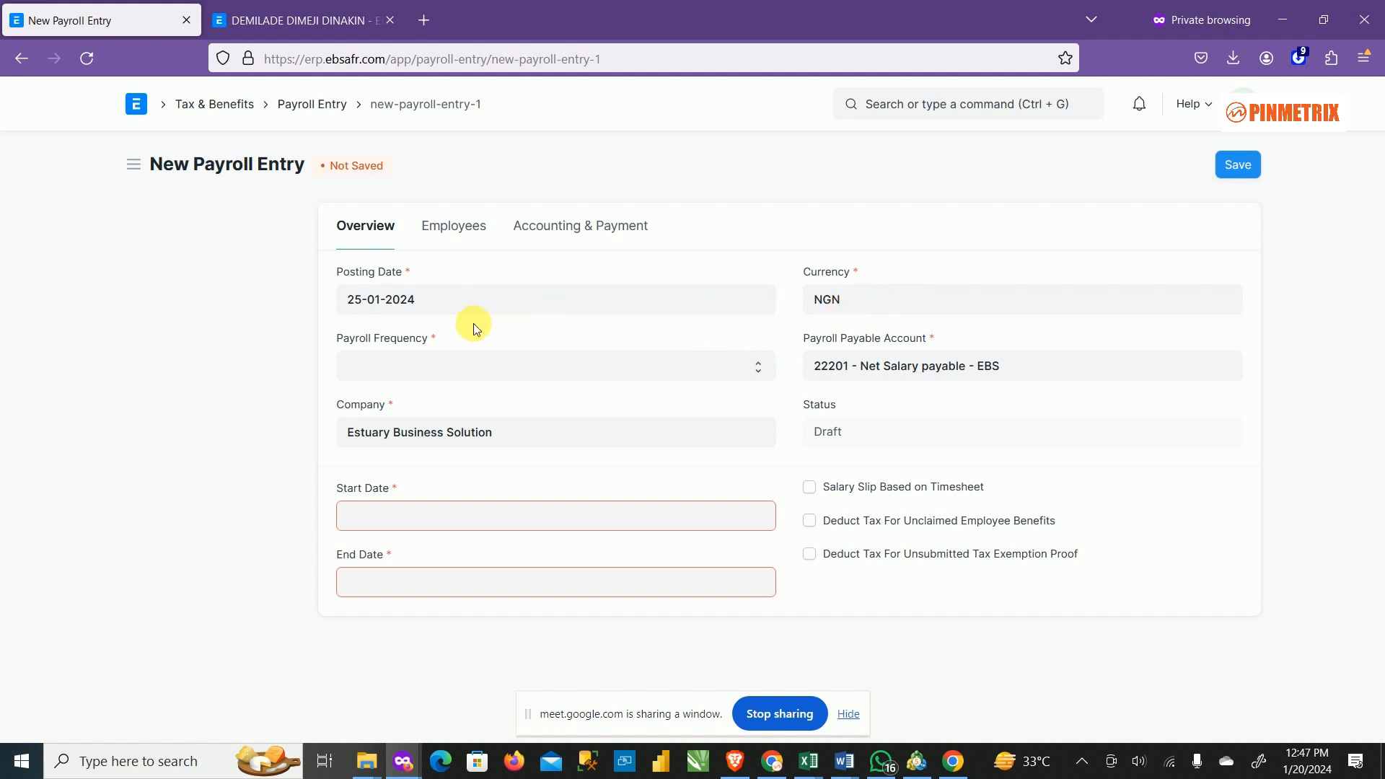
click(445, 368)
click(409, 423)
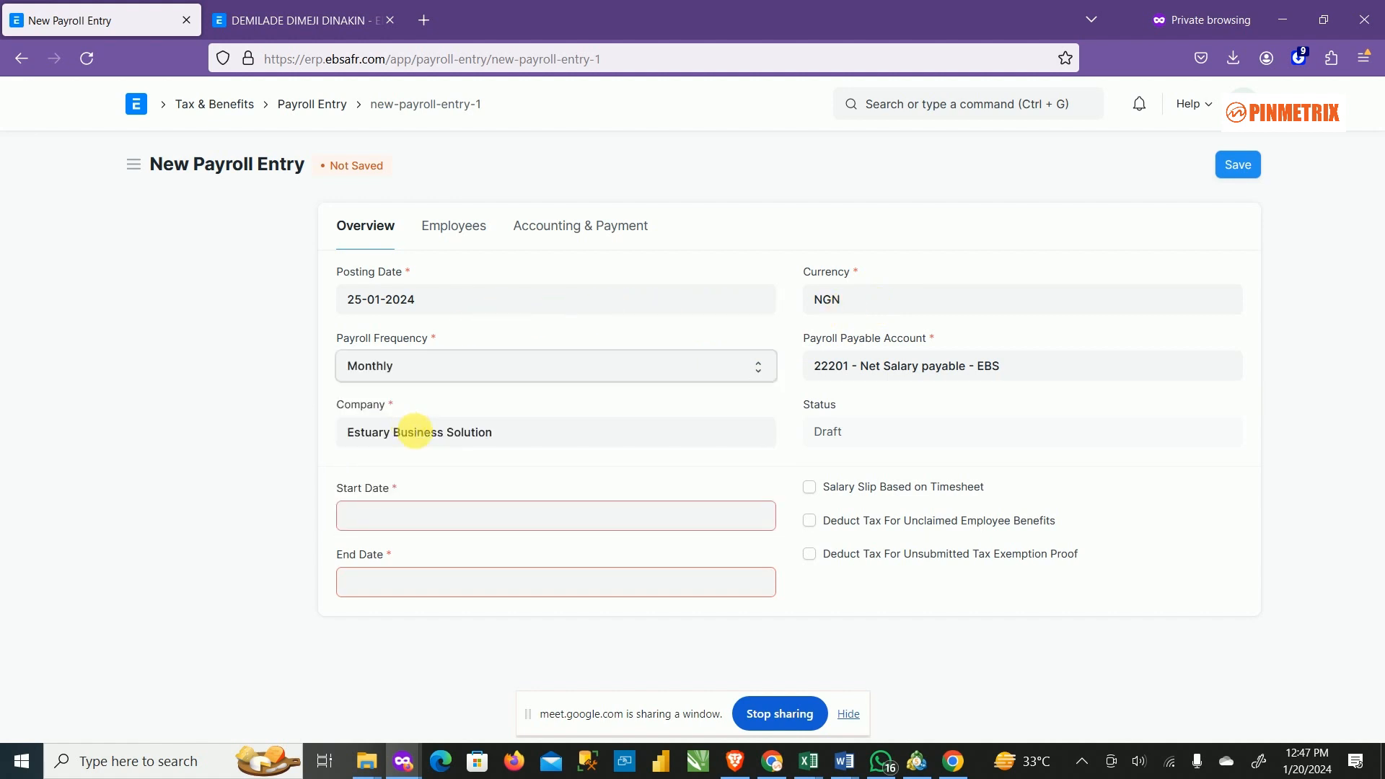
Step: Set the payroll entry's company to Ebsafr Training and its payroll payable account to 22201 - Net Salary payable - TEST
click(549, 435)
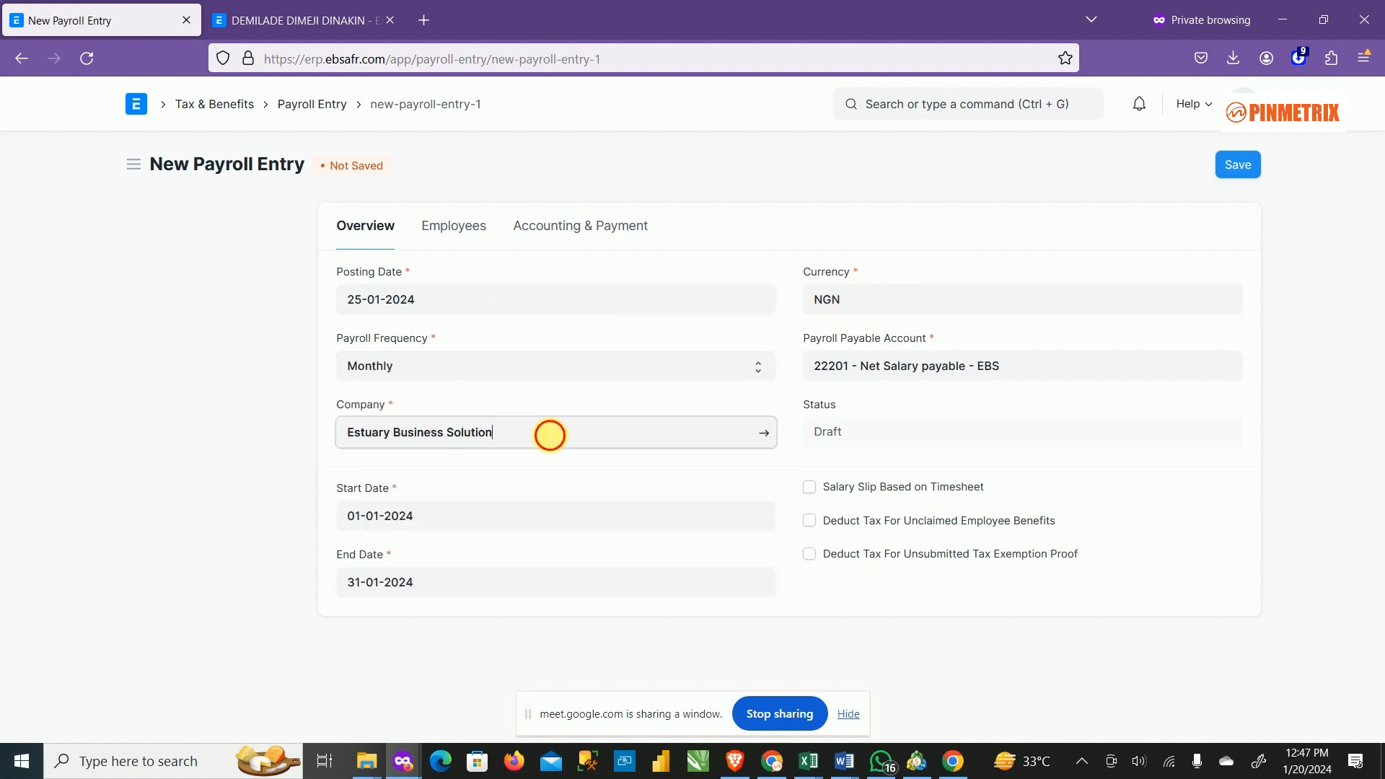
key(BackSpace)
key(BackSpace)
key(BackSpace)
key(BackSpace)
key(BackSpace)
key(BackSpace)
key(BackSpace)
key(BackSpace)
key(BackSpace)
key(BackSpace)
key(BackSpace)
key(BackSpace)
key(BackSpace)
key(BackSpace)
key(BackSpace)
key(BackSpace)
key(BackSpace)
key(BackSpace)
key(BackSpace)
key(BackSpace)
key(BackSpace)
key(BackSpace)
key(BackSpace)
key(BackSpace)
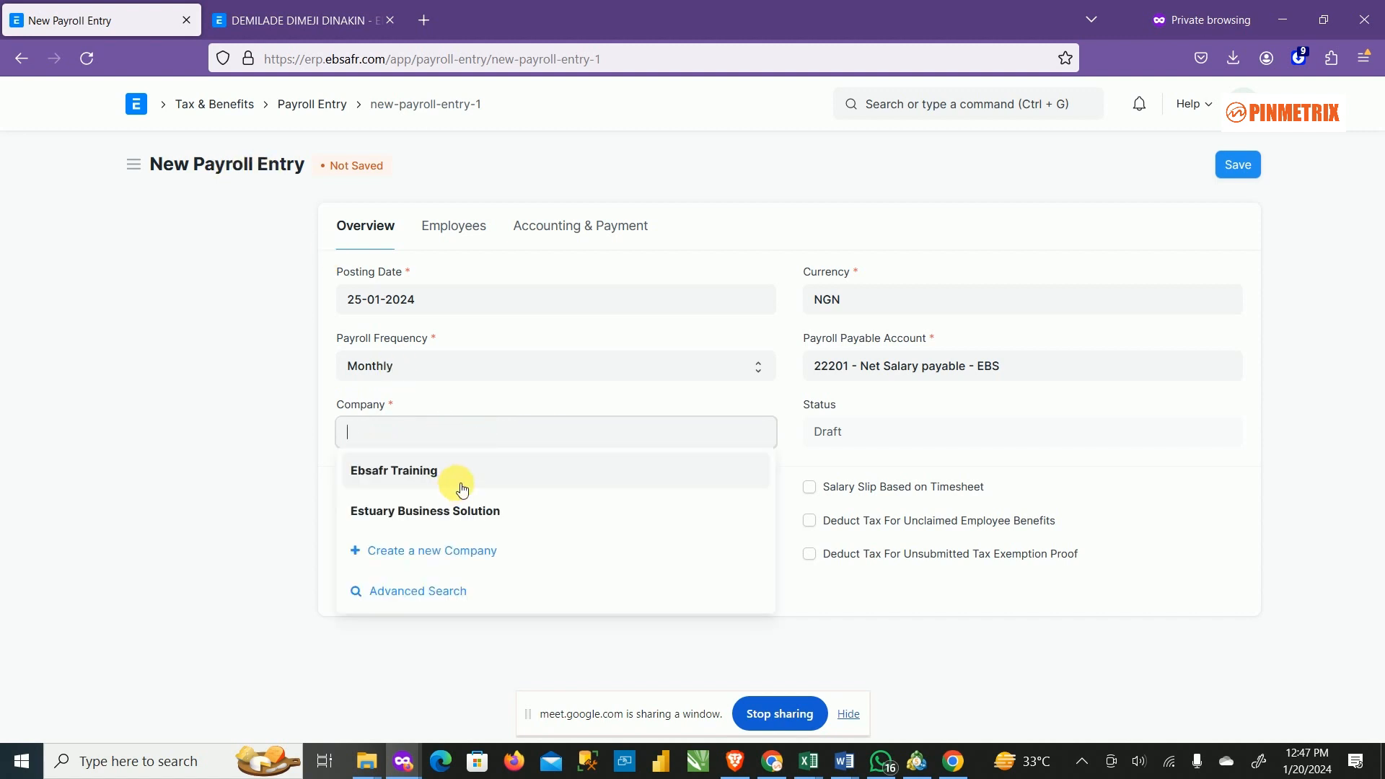
click(457, 481)
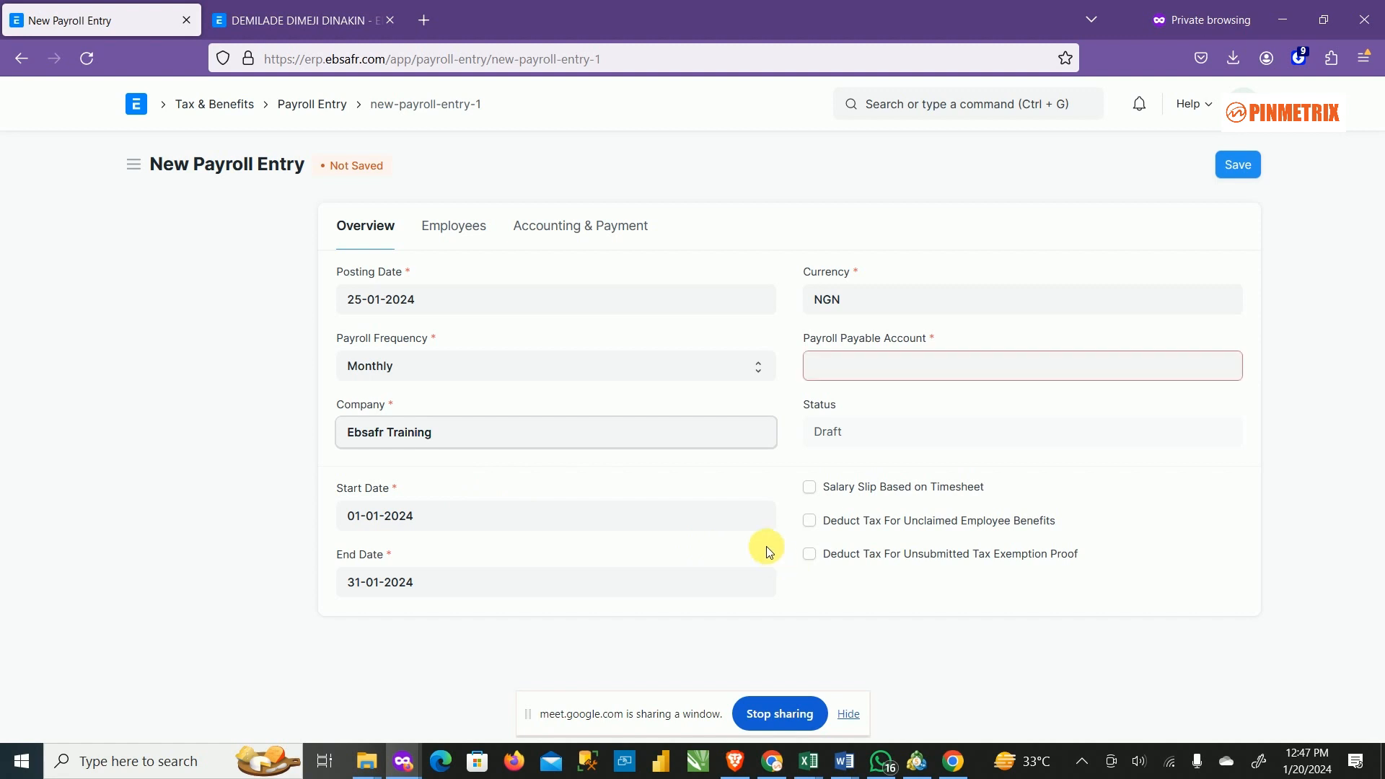
click(902, 368)
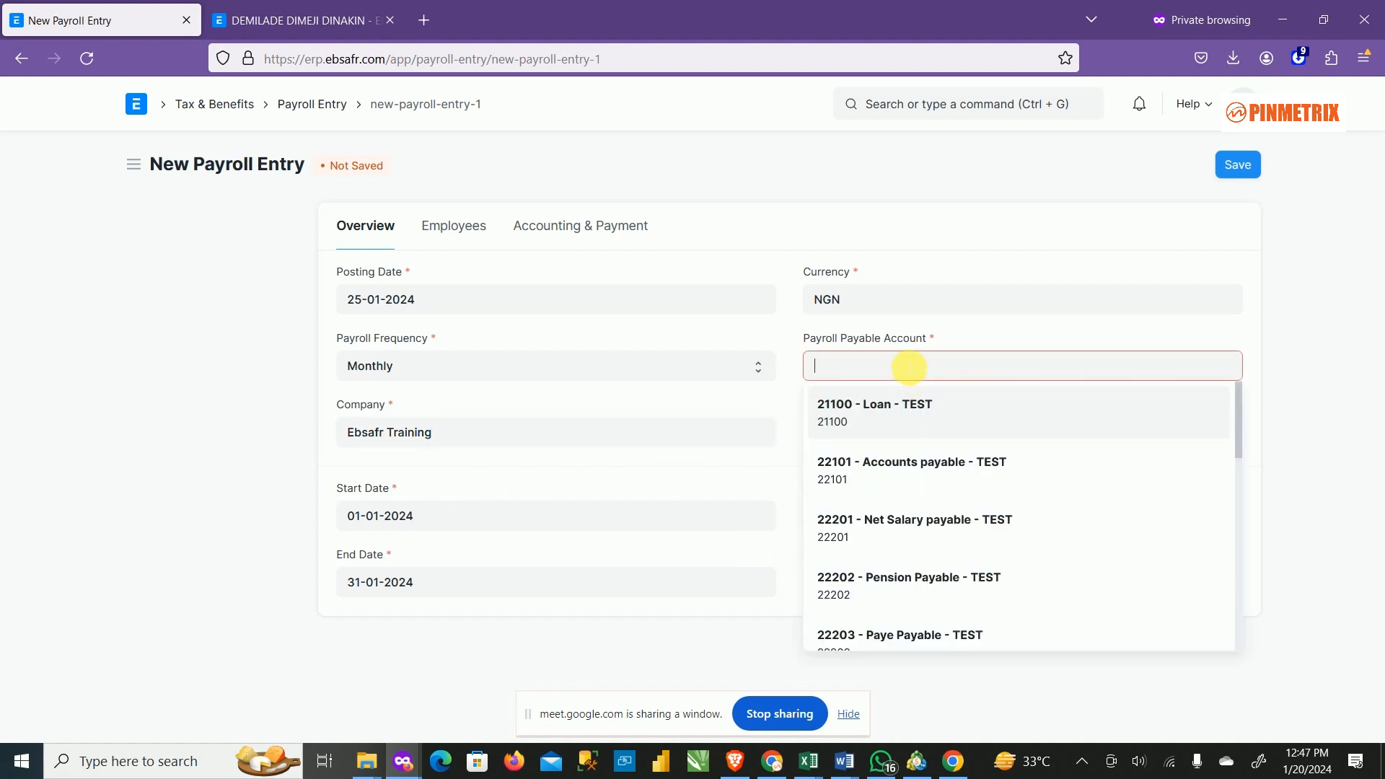
click(917, 539)
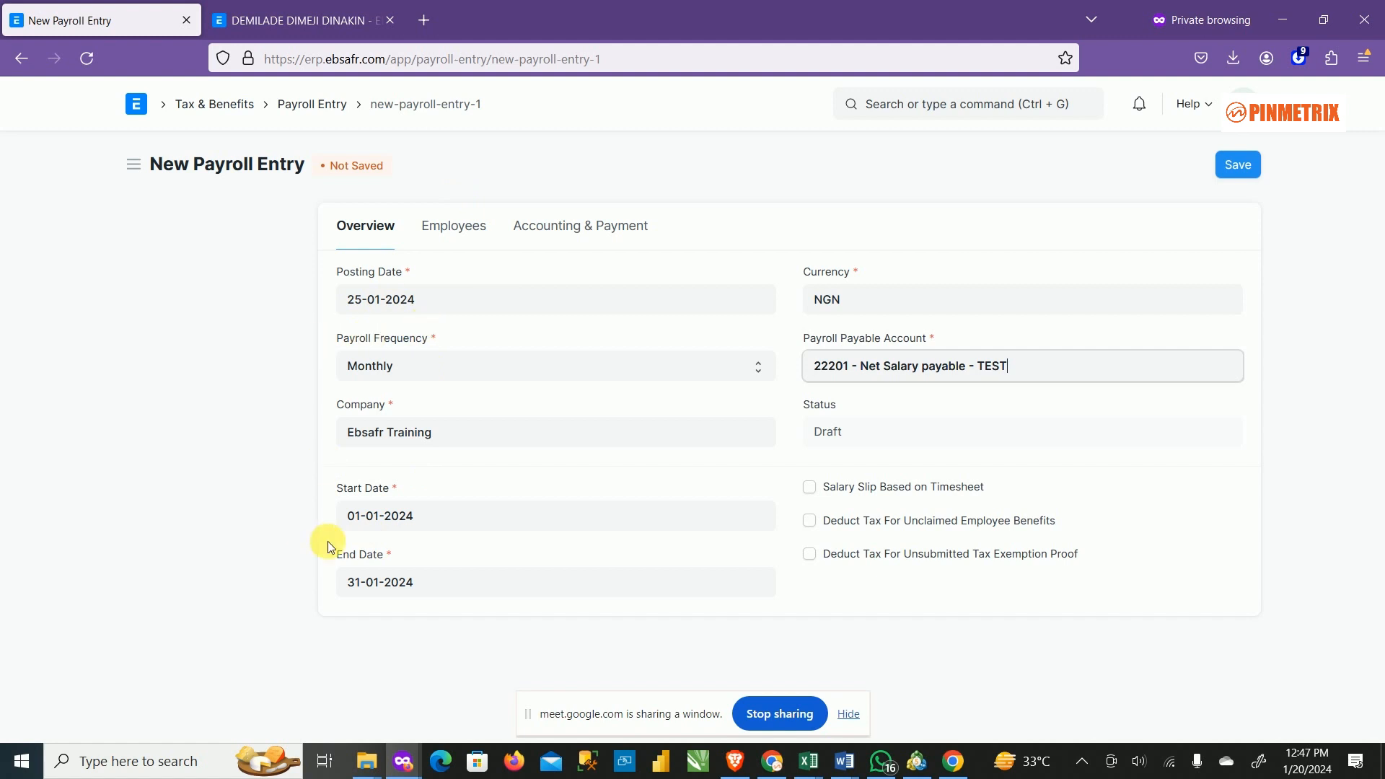
Step: Open the payroll entry's employee filters and check the available branches without choosing one
click(476, 229)
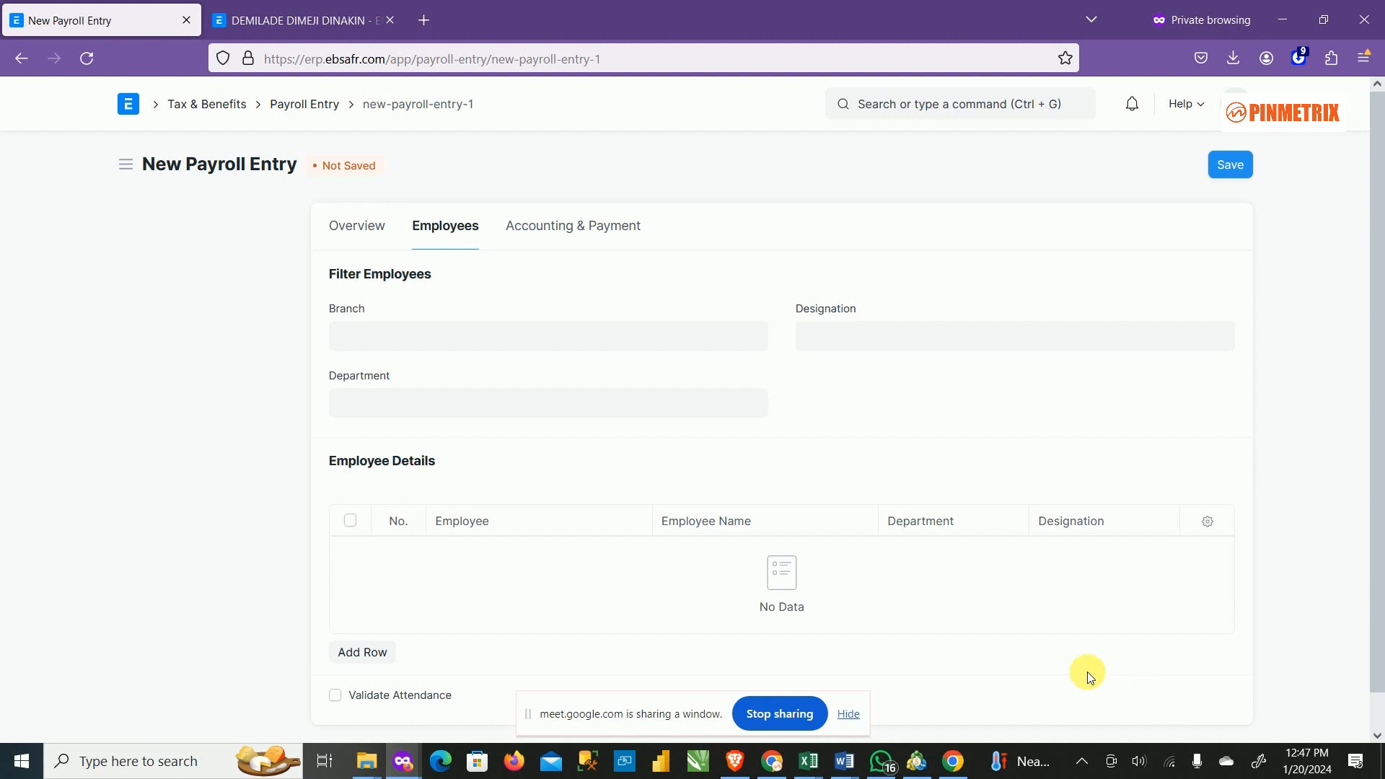
click(586, 346)
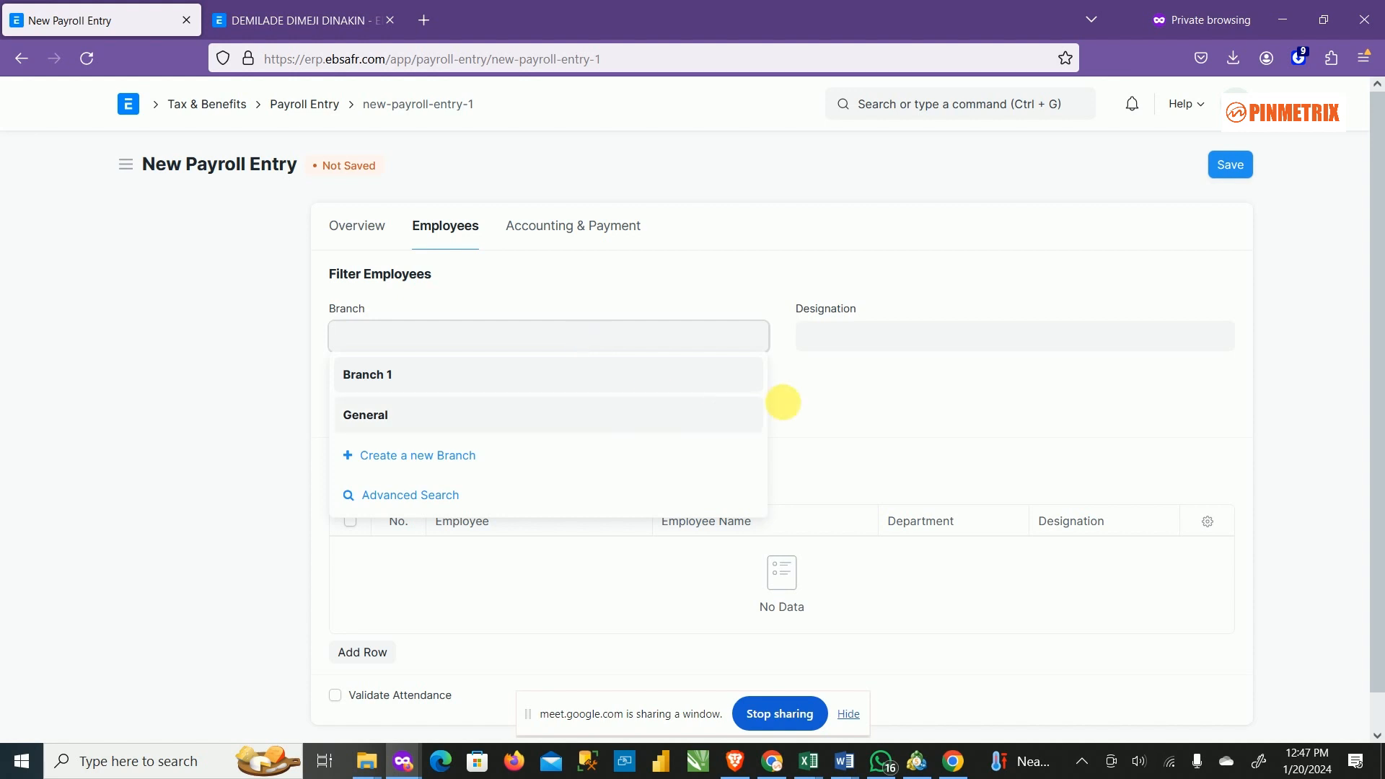
click(871, 401)
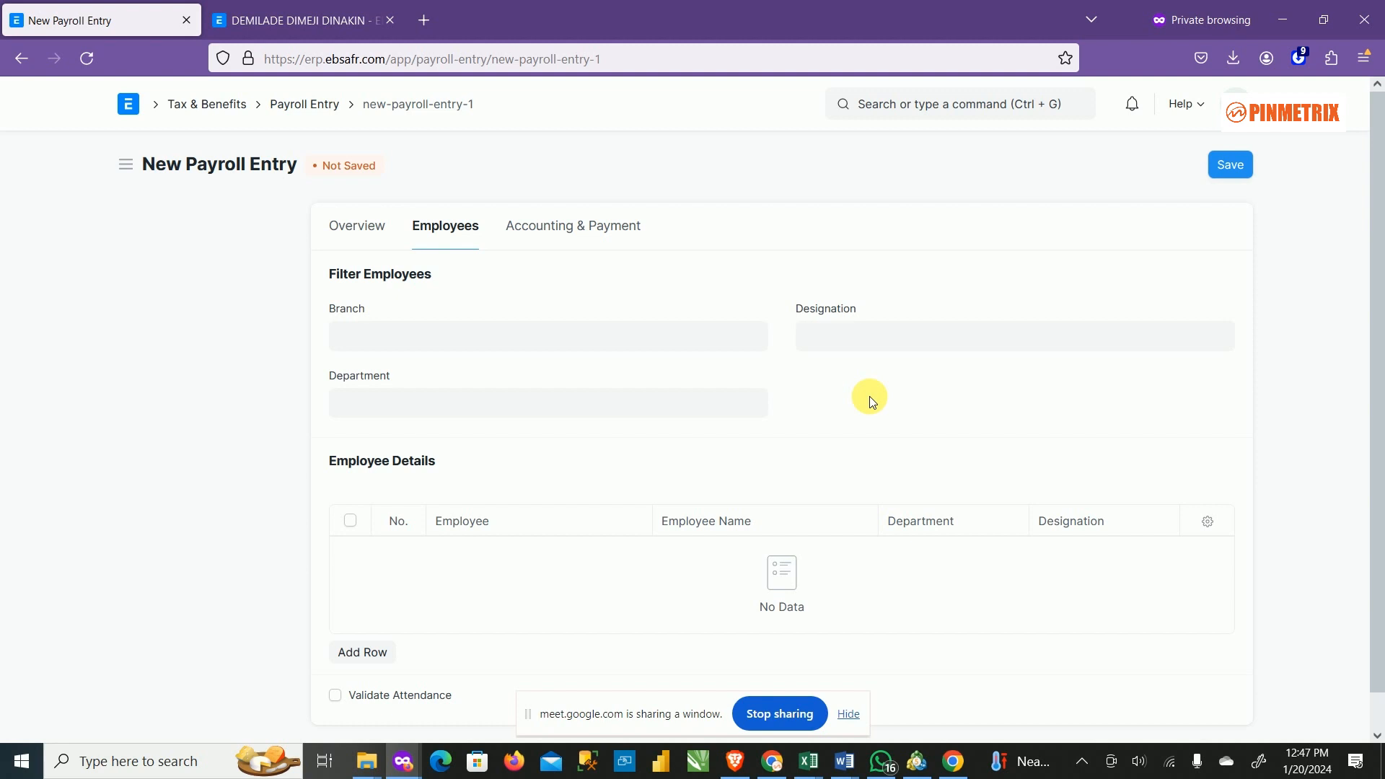
Step: Check the branch in the company details of the open employee record and return to the new payroll entry
click(368, 224)
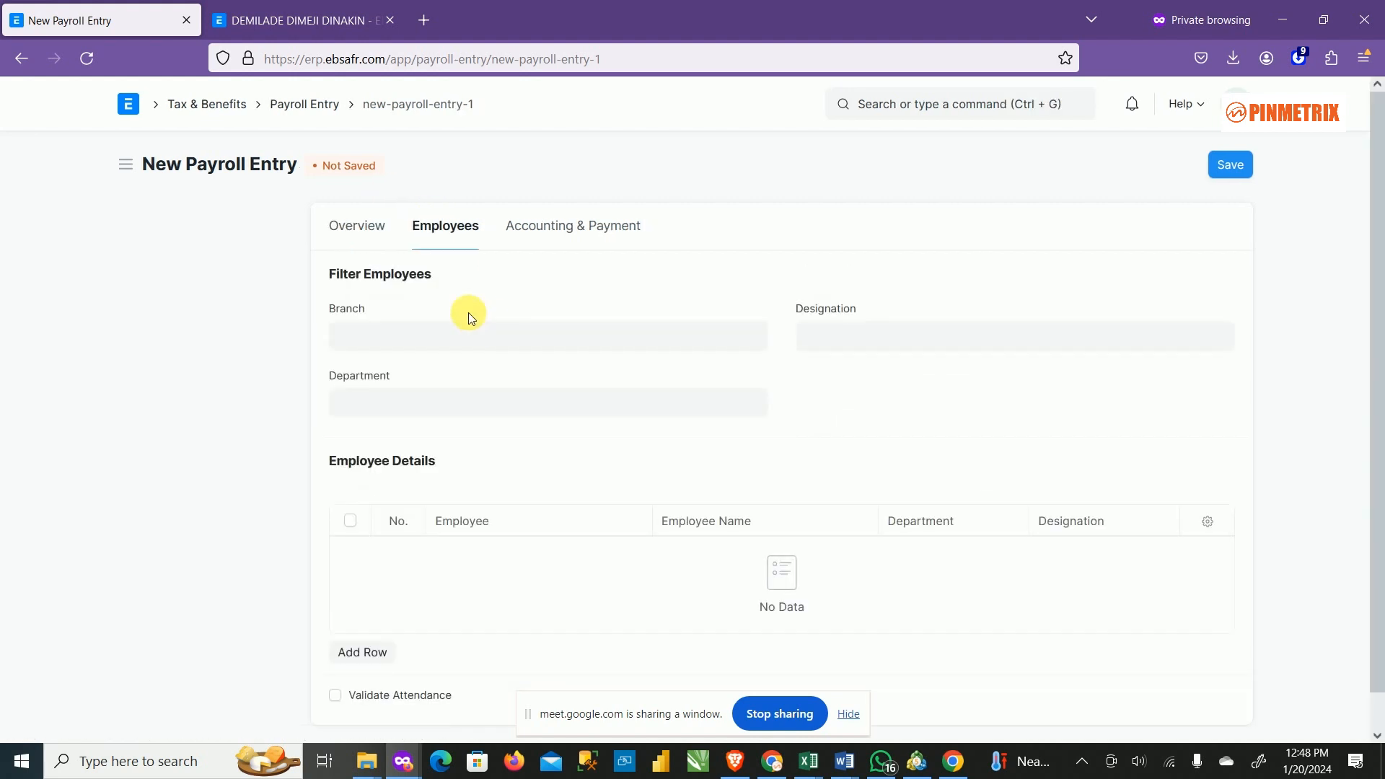
click(380, 345)
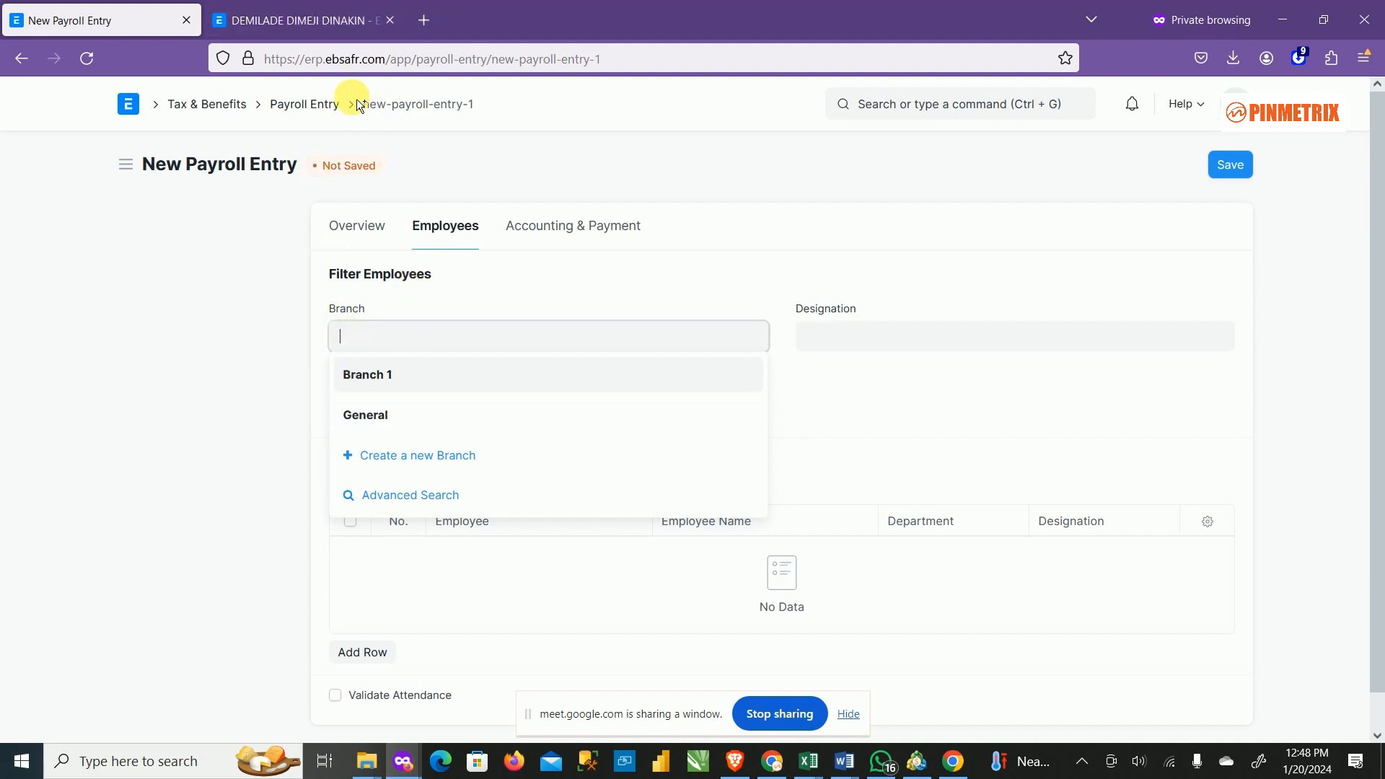
click(303, 20)
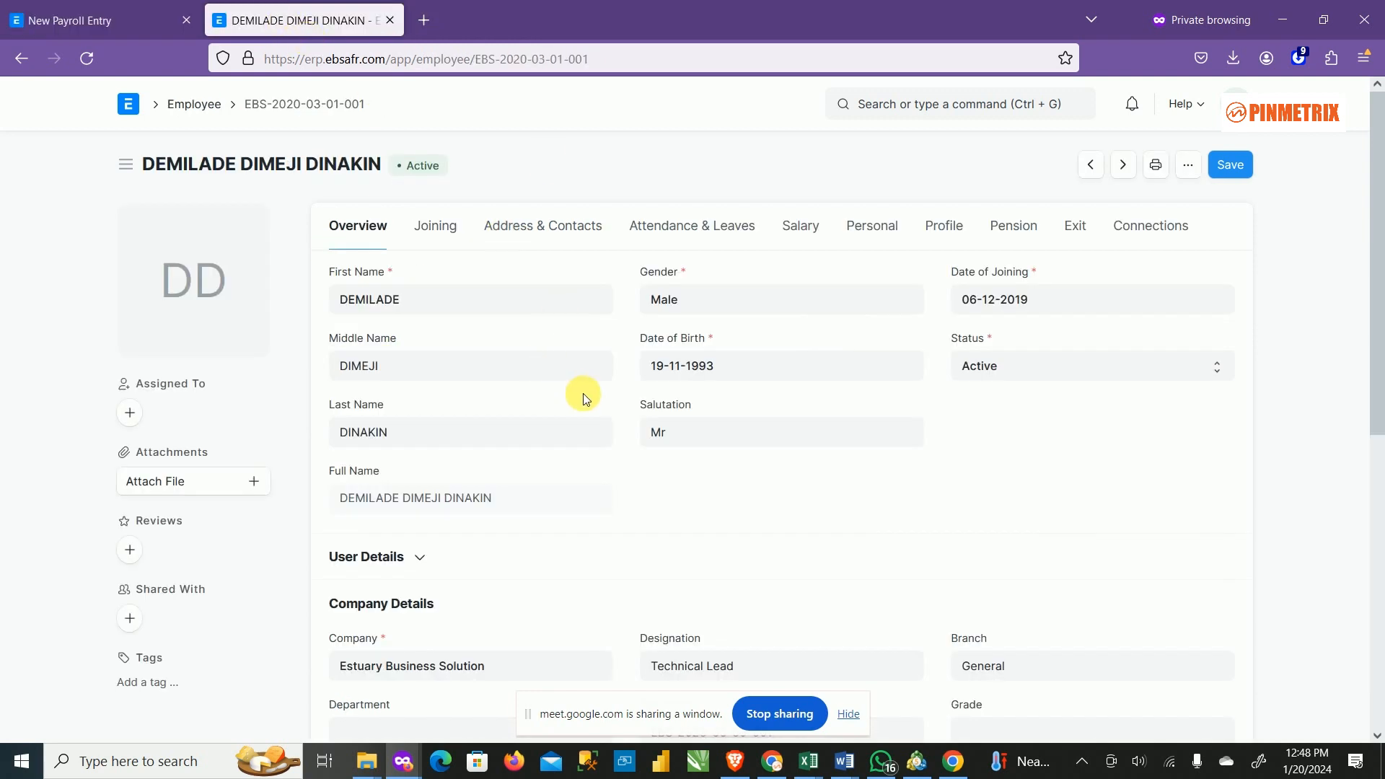
scroll(863, 396, down, 7)
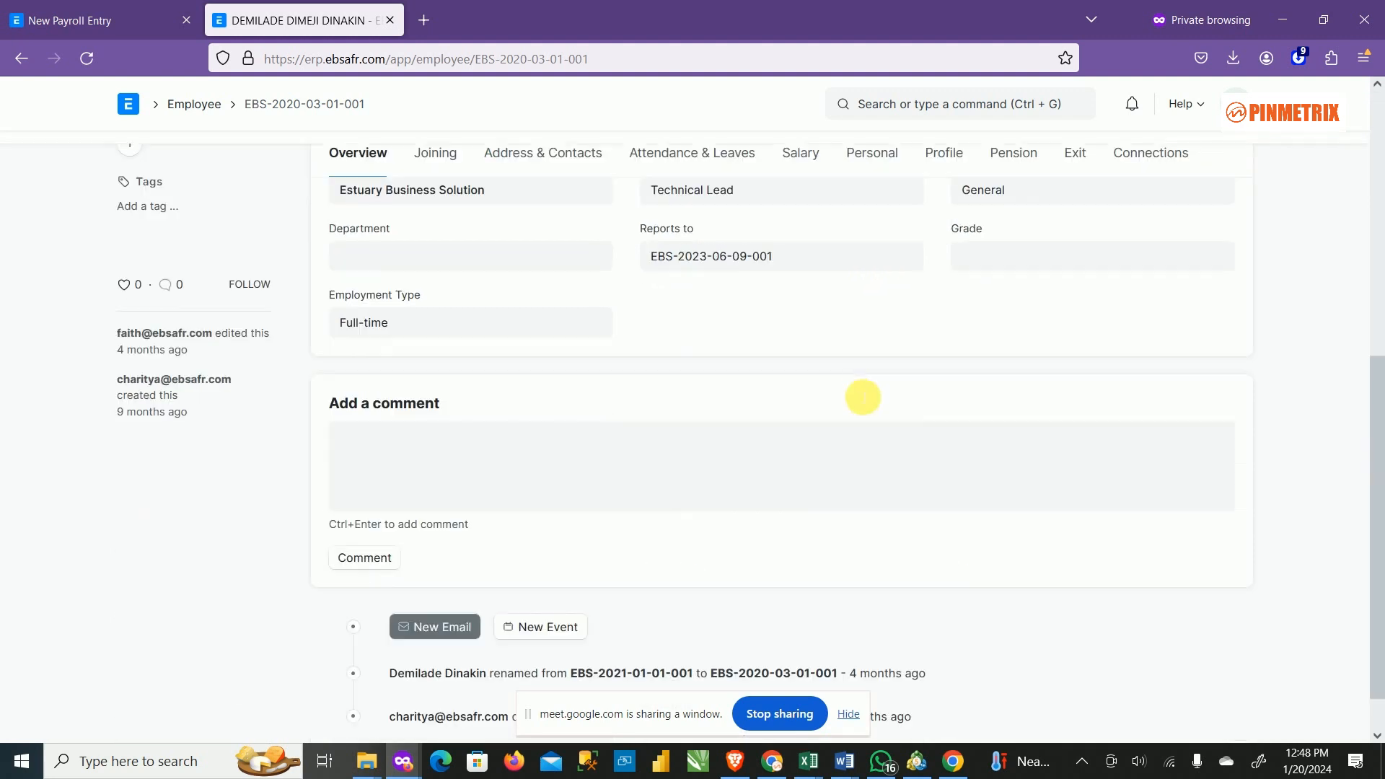
scroll(861, 396, up, 7)
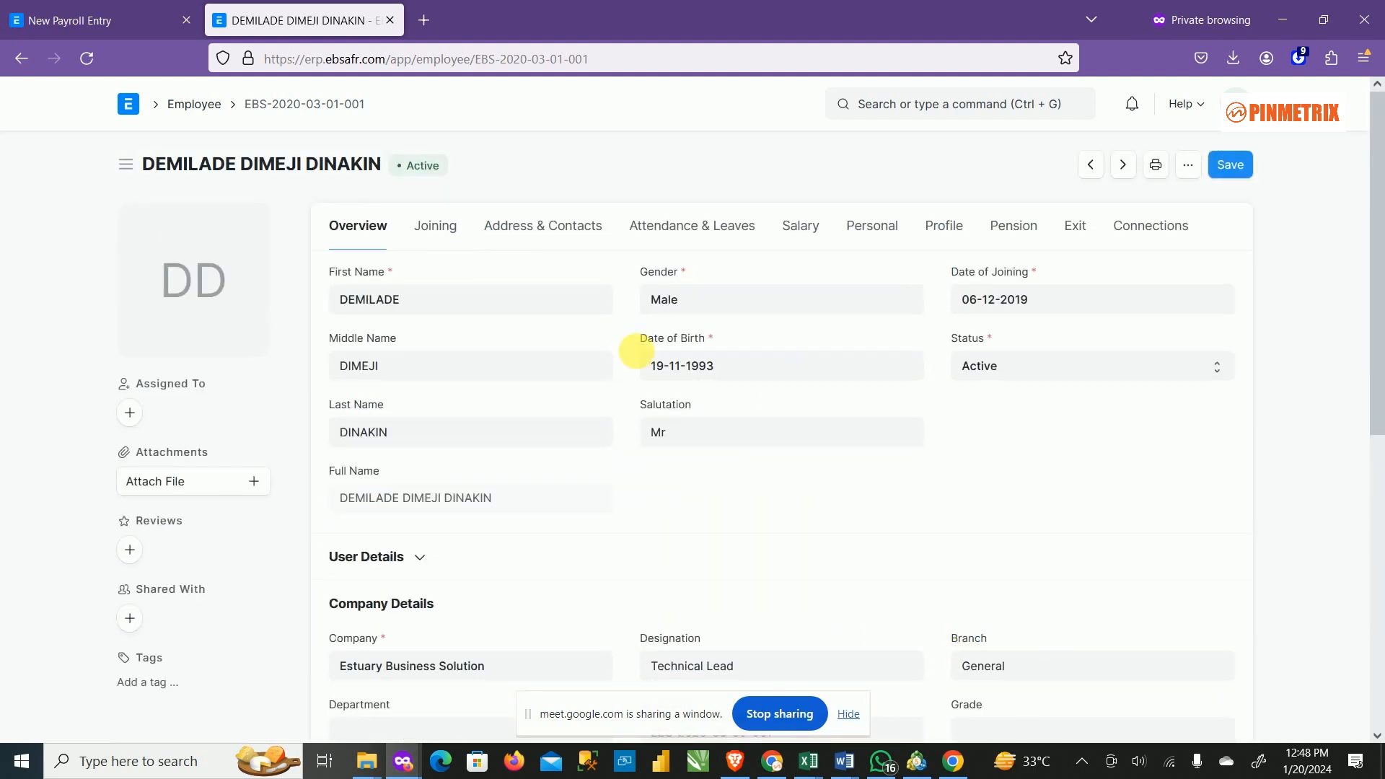
click(75, 23)
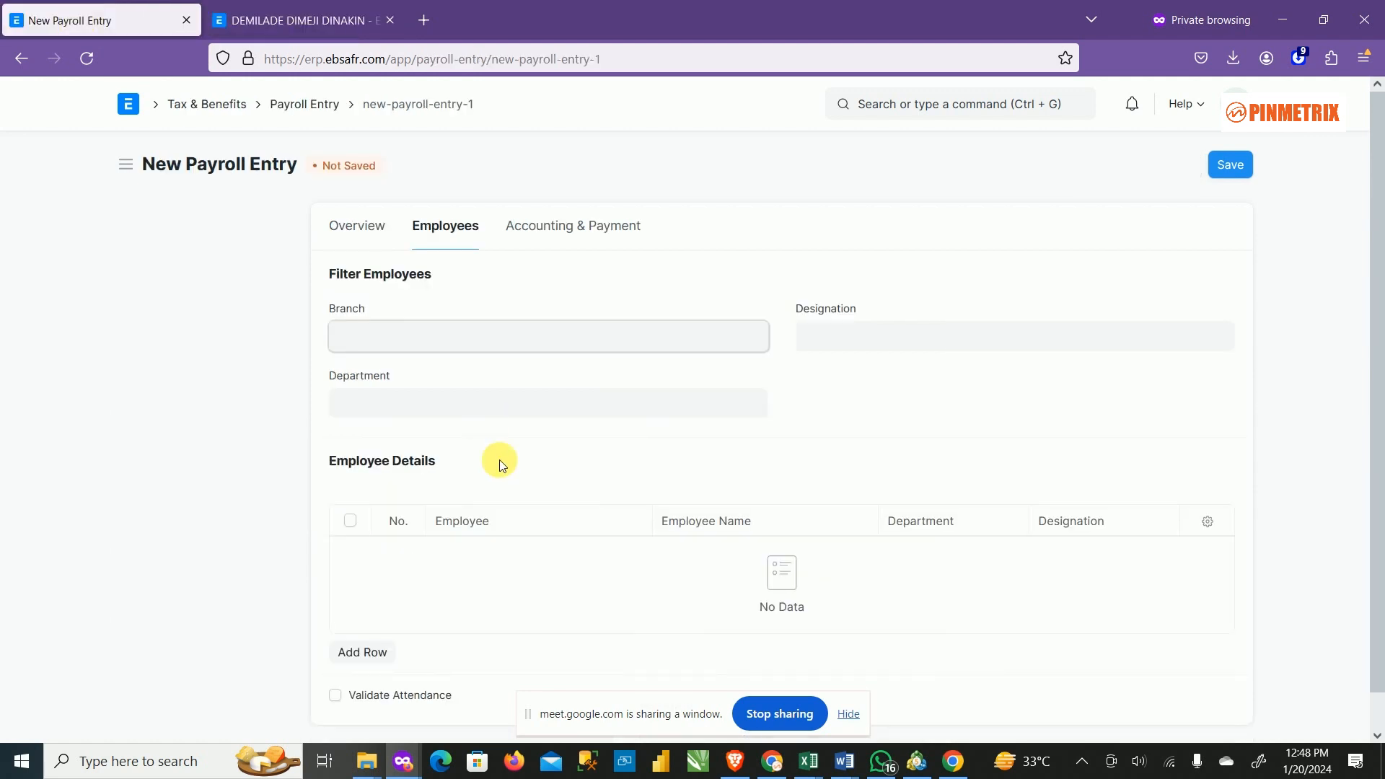
Step: Look through the available branch and department options in the payroll entry's employee filters without choosing any
click(416, 346)
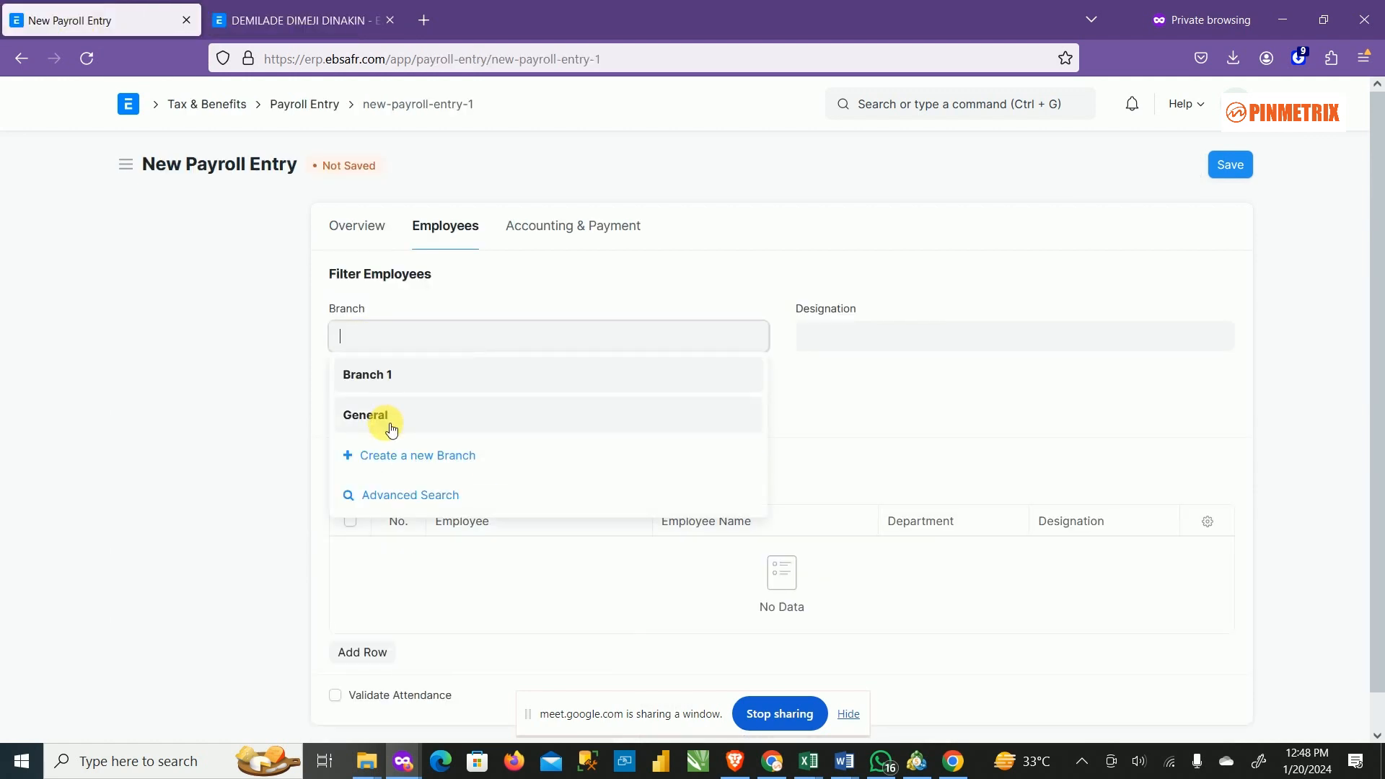
click(954, 440)
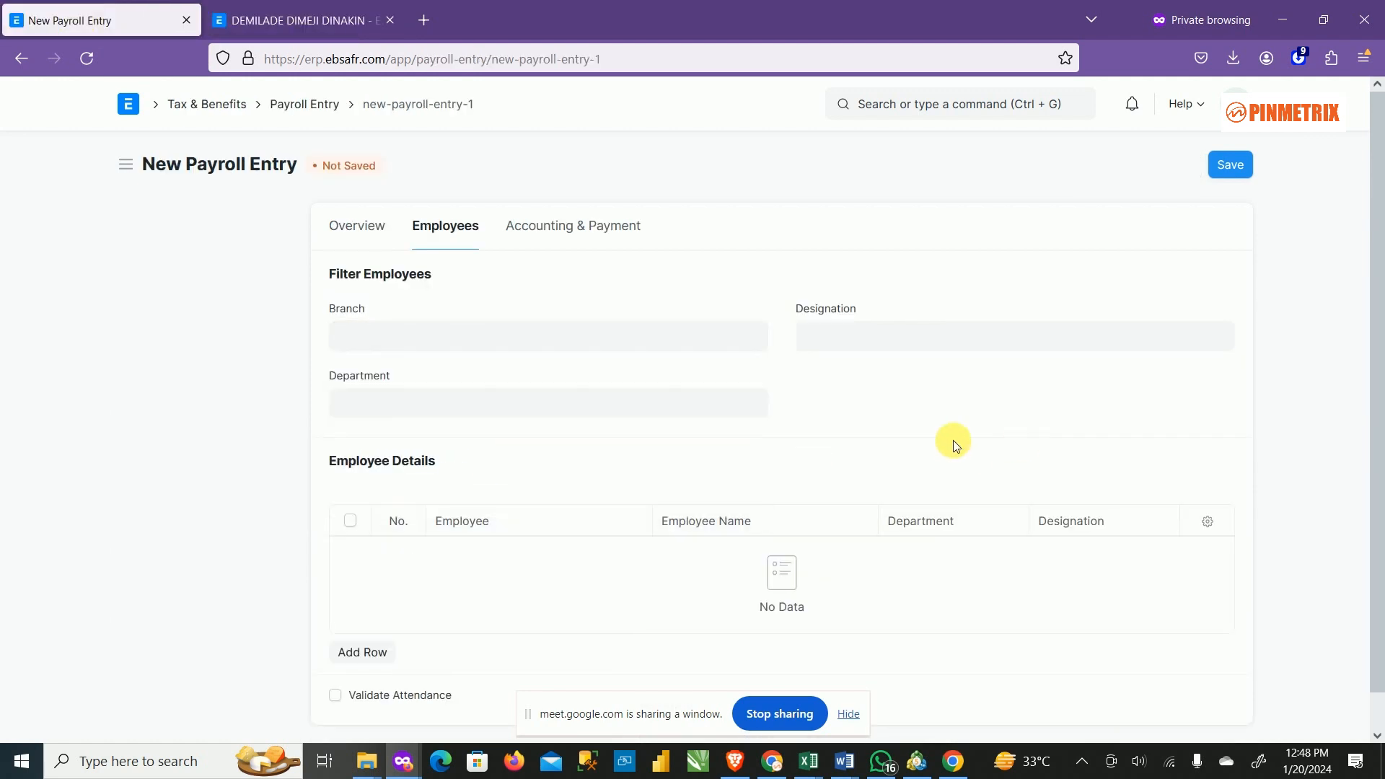
click(428, 417)
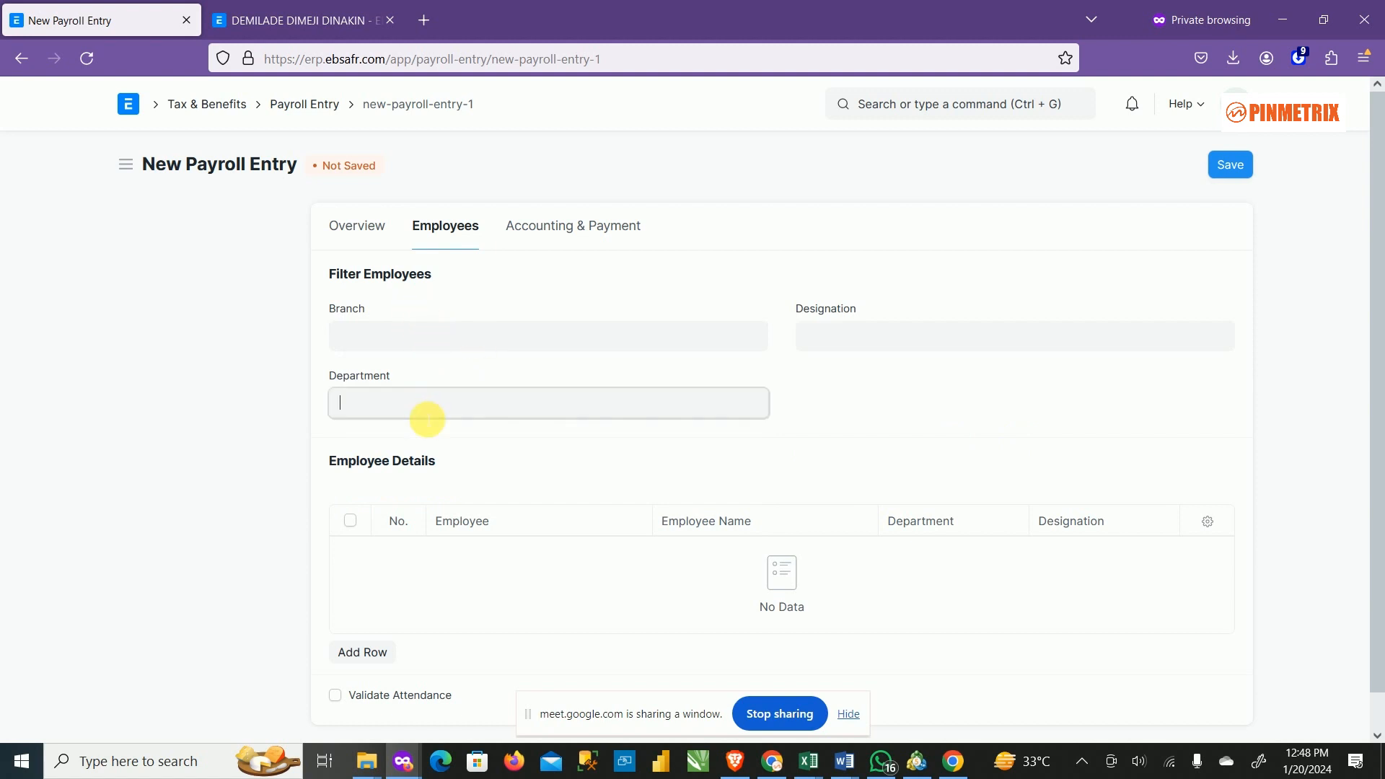
click(390, 405)
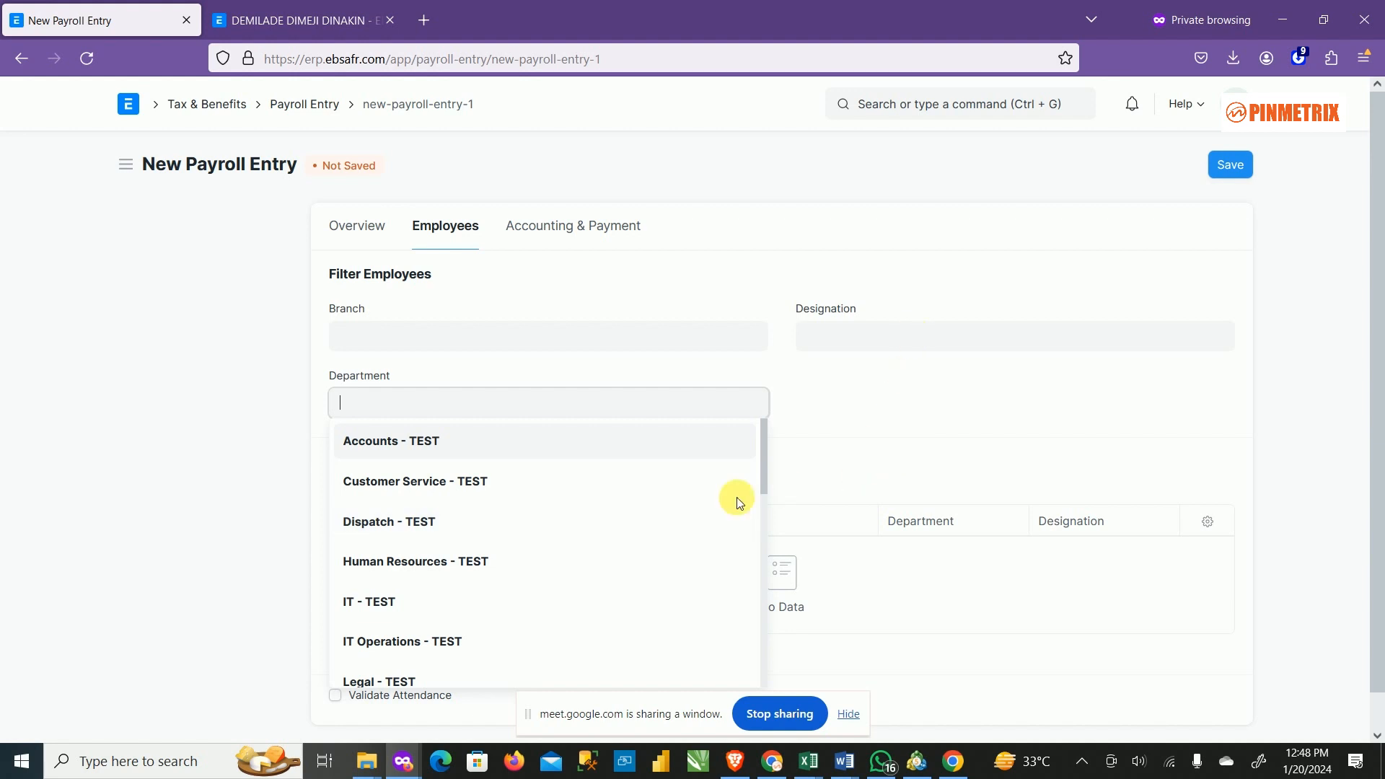
click(851, 428)
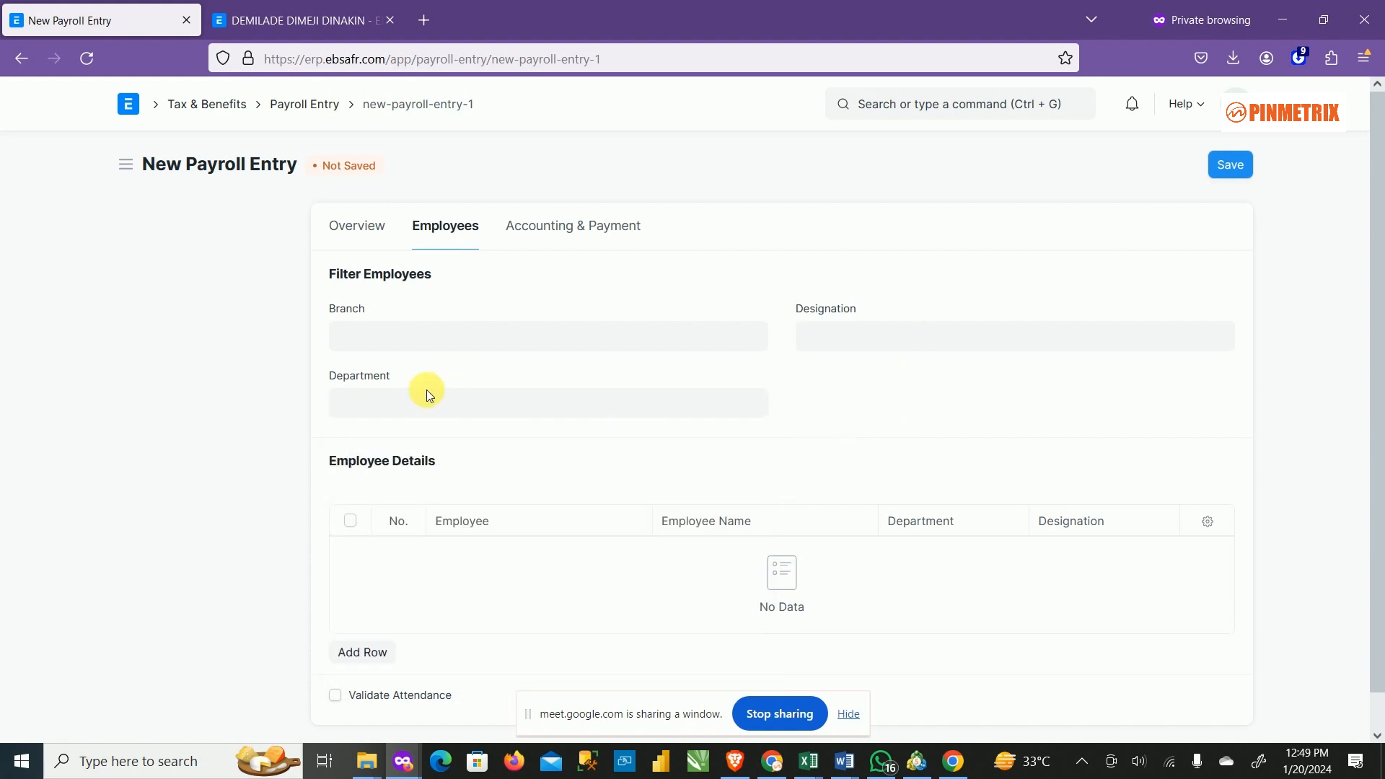
Step: Filter the payroll entry's employees by the General branch, leave the department empty, and save the entry
click(413, 402)
click(449, 351)
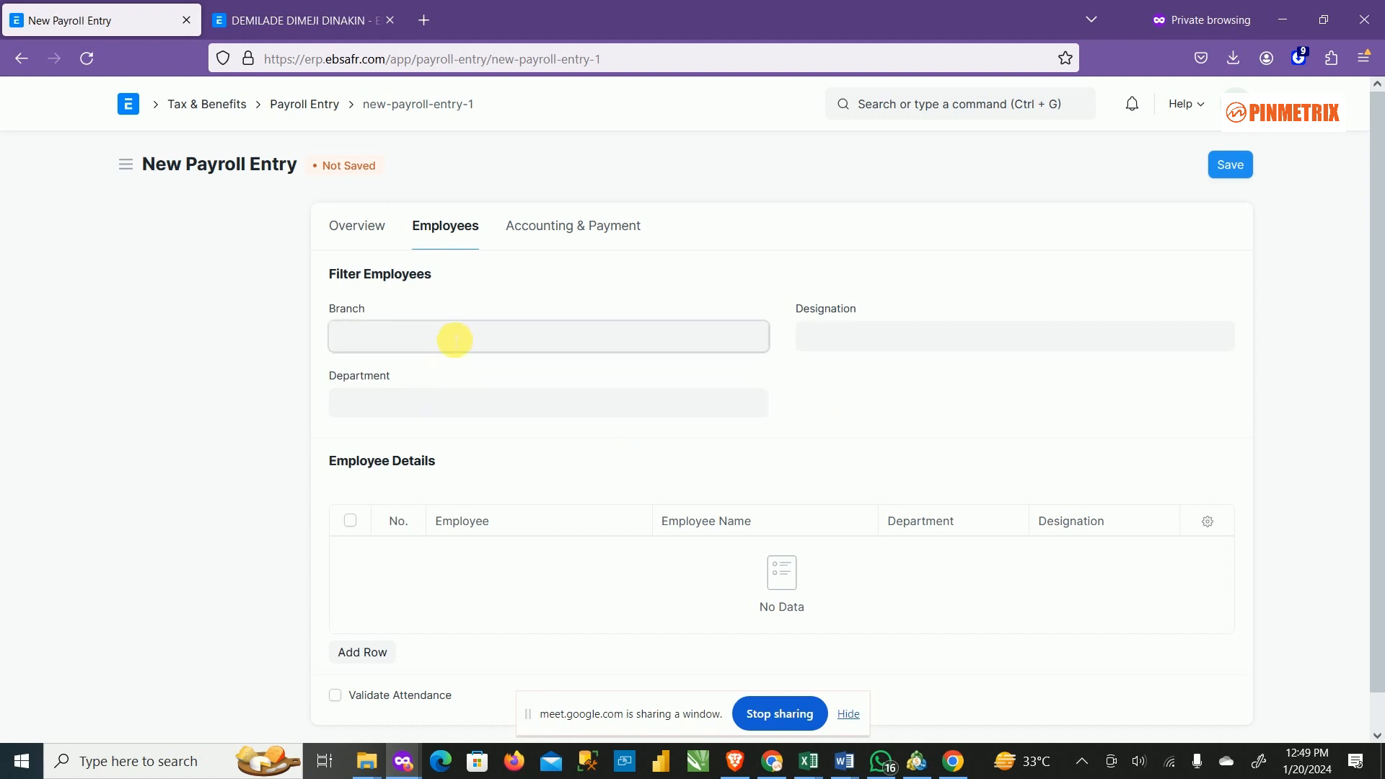
click(386, 412)
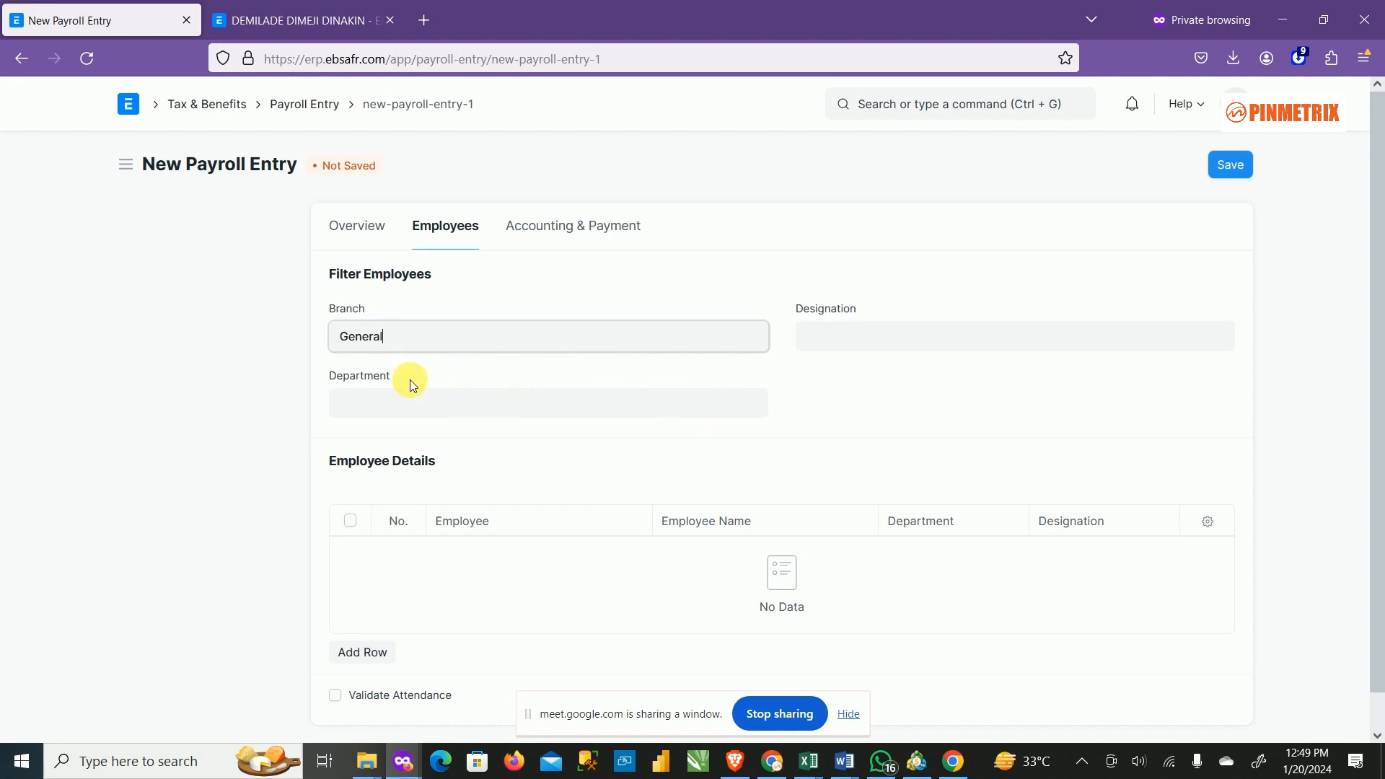
click(413, 411)
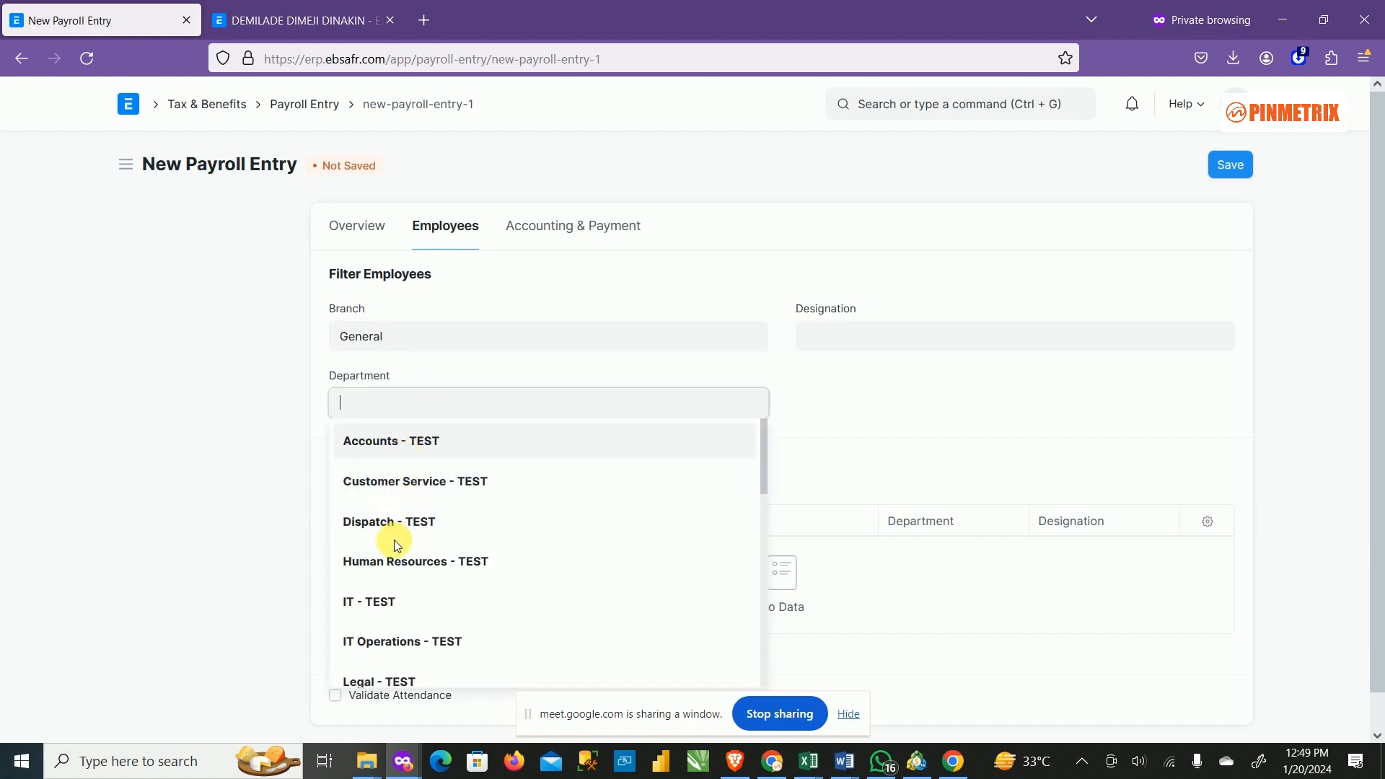
click(1155, 410)
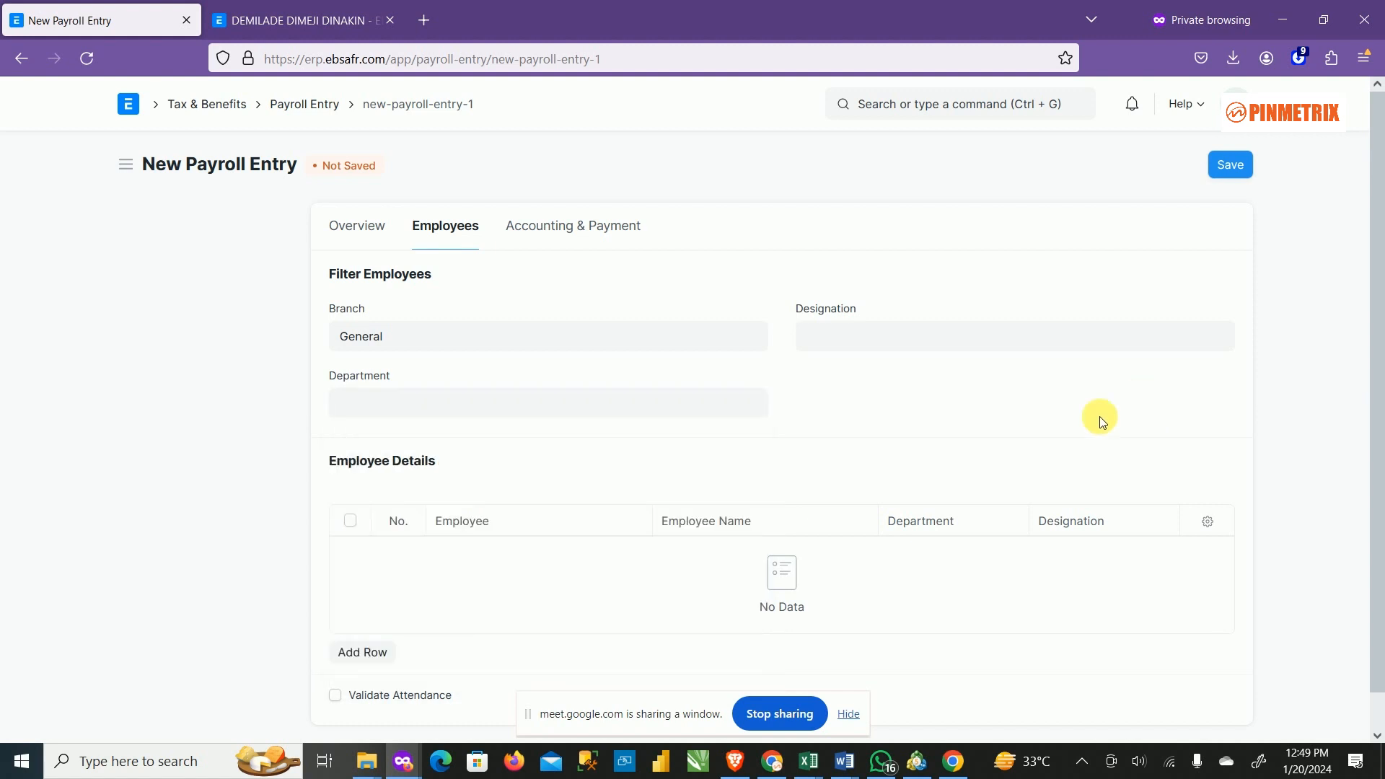
click(1232, 167)
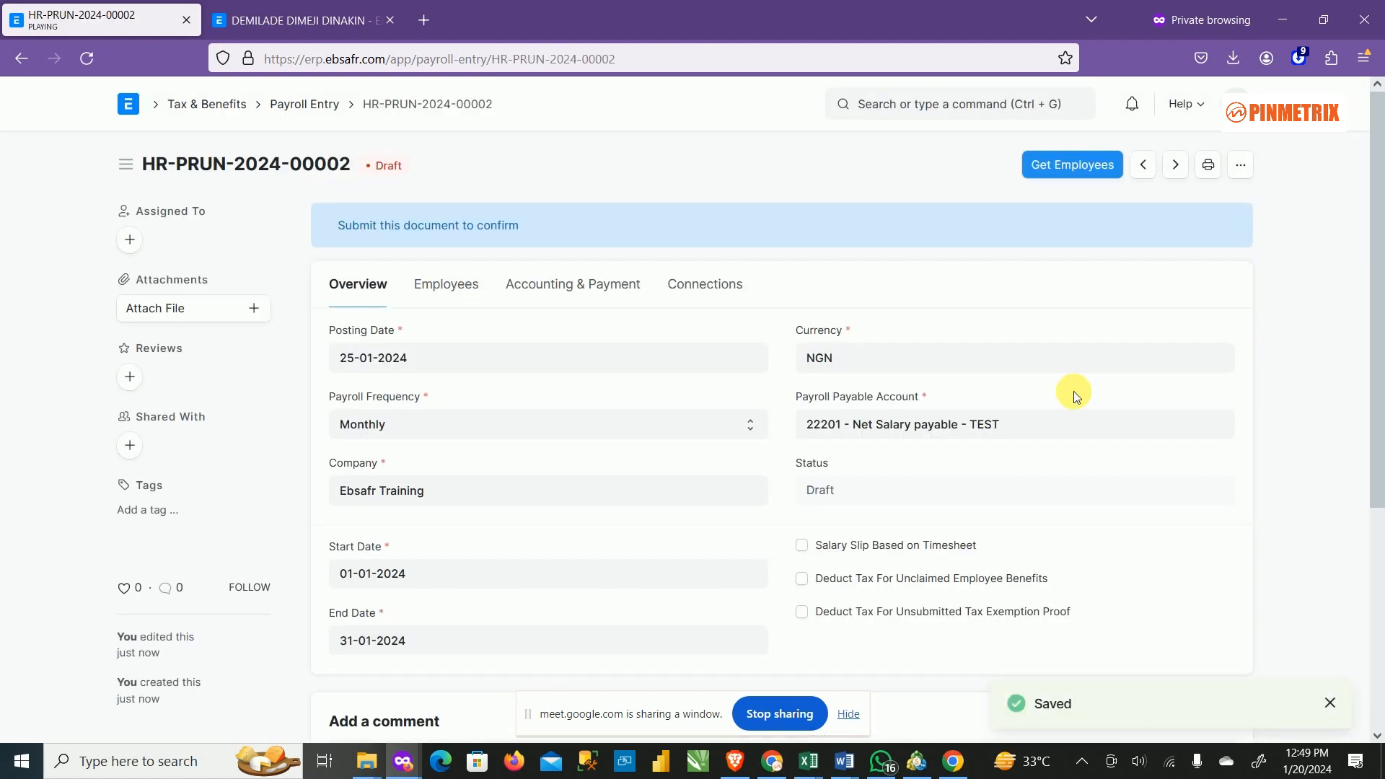
Step: Try to get the employees matching the General branch filter into the saved payroll entry
scroll(665, 300, down, 4)
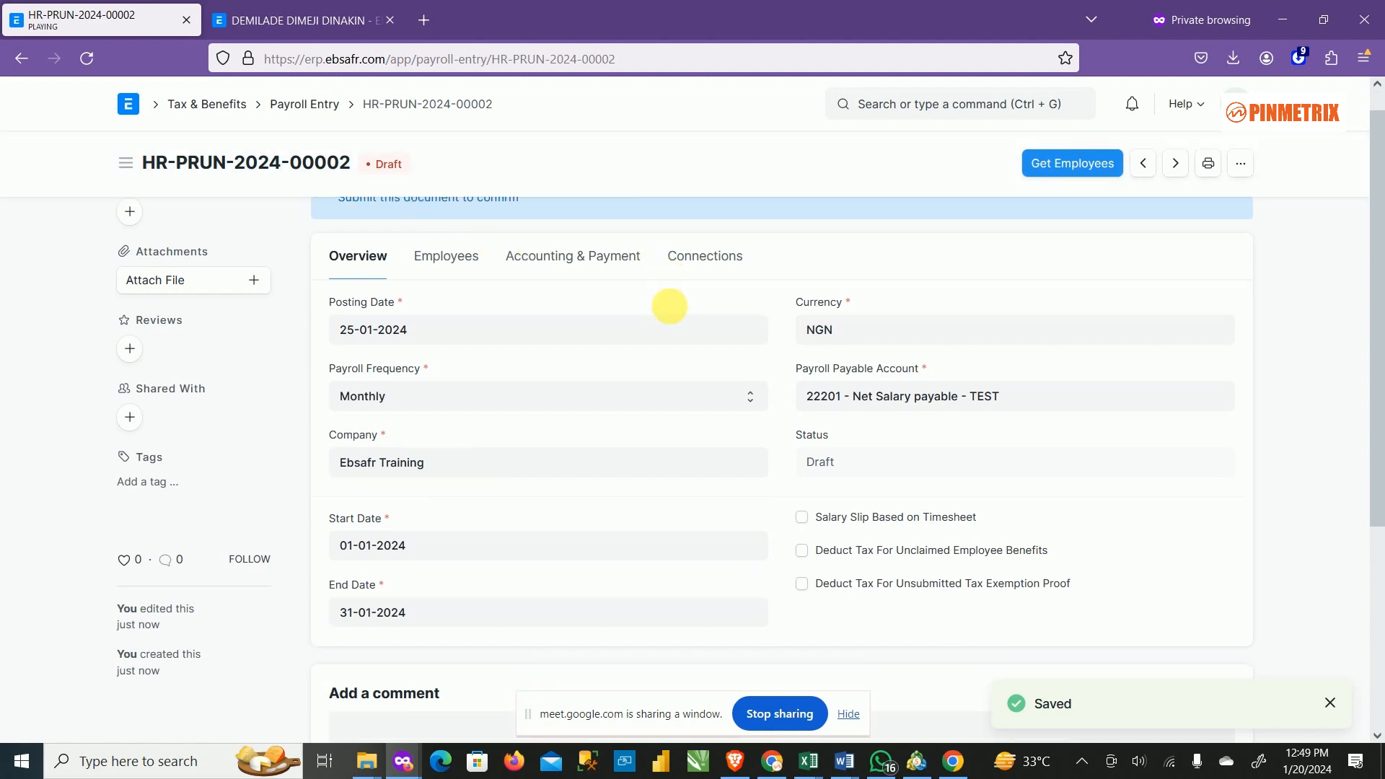
scroll(659, 309, up, 4)
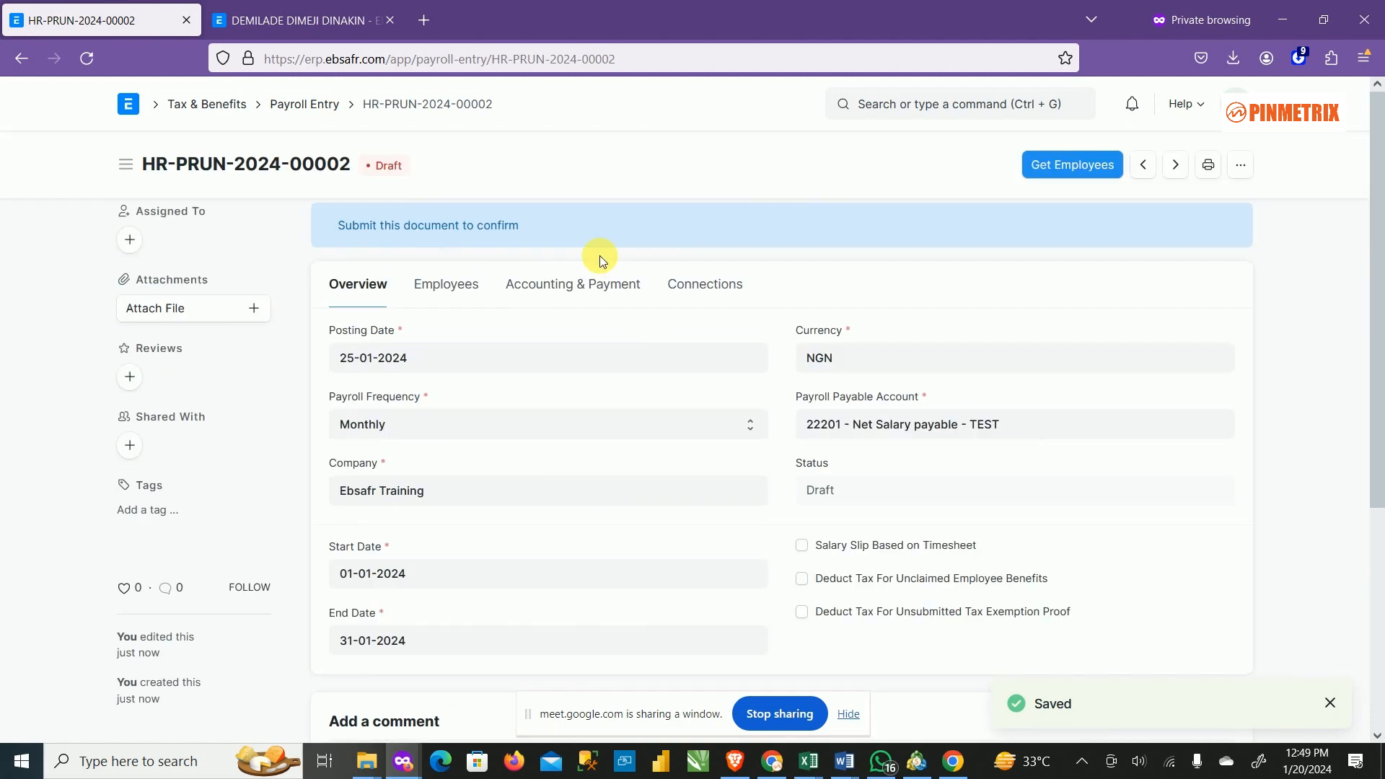
click(434, 291)
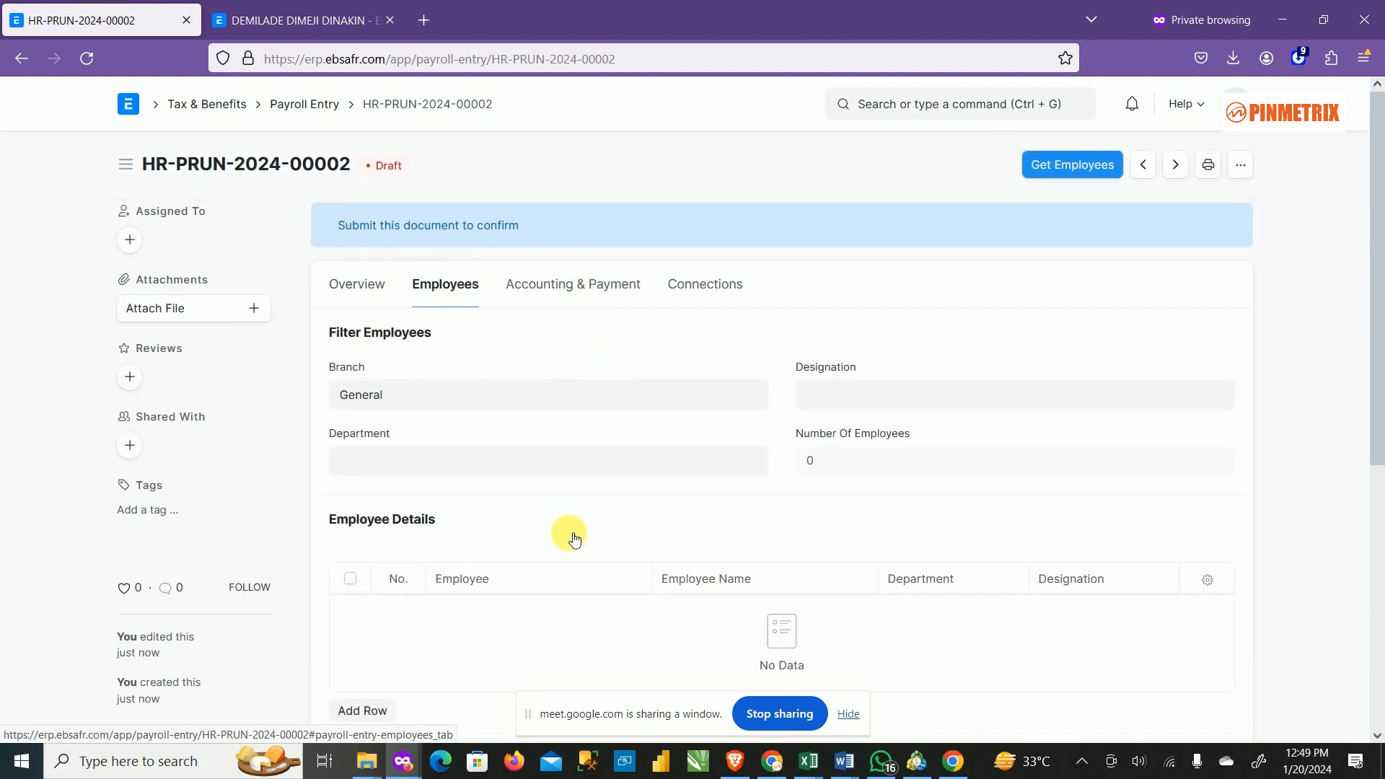
click(1058, 174)
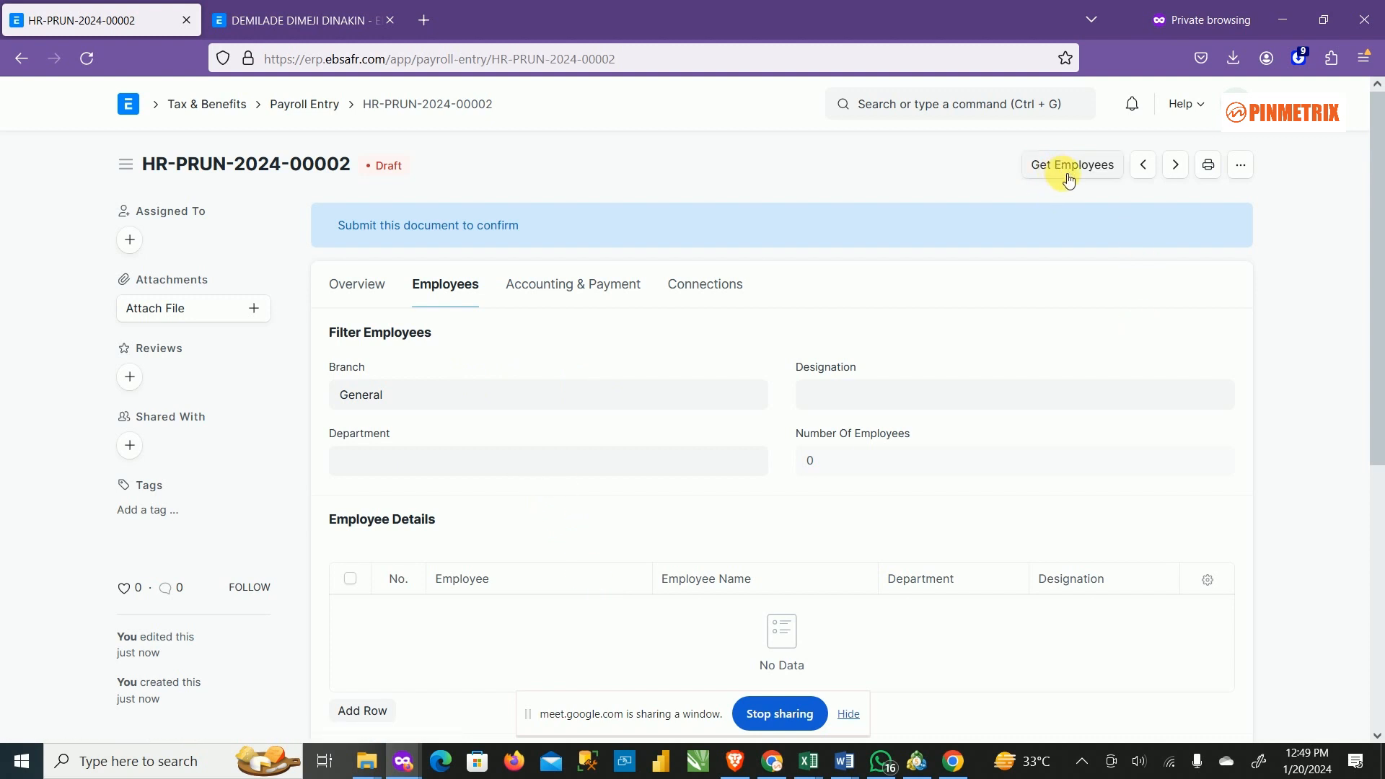
click(1063, 168)
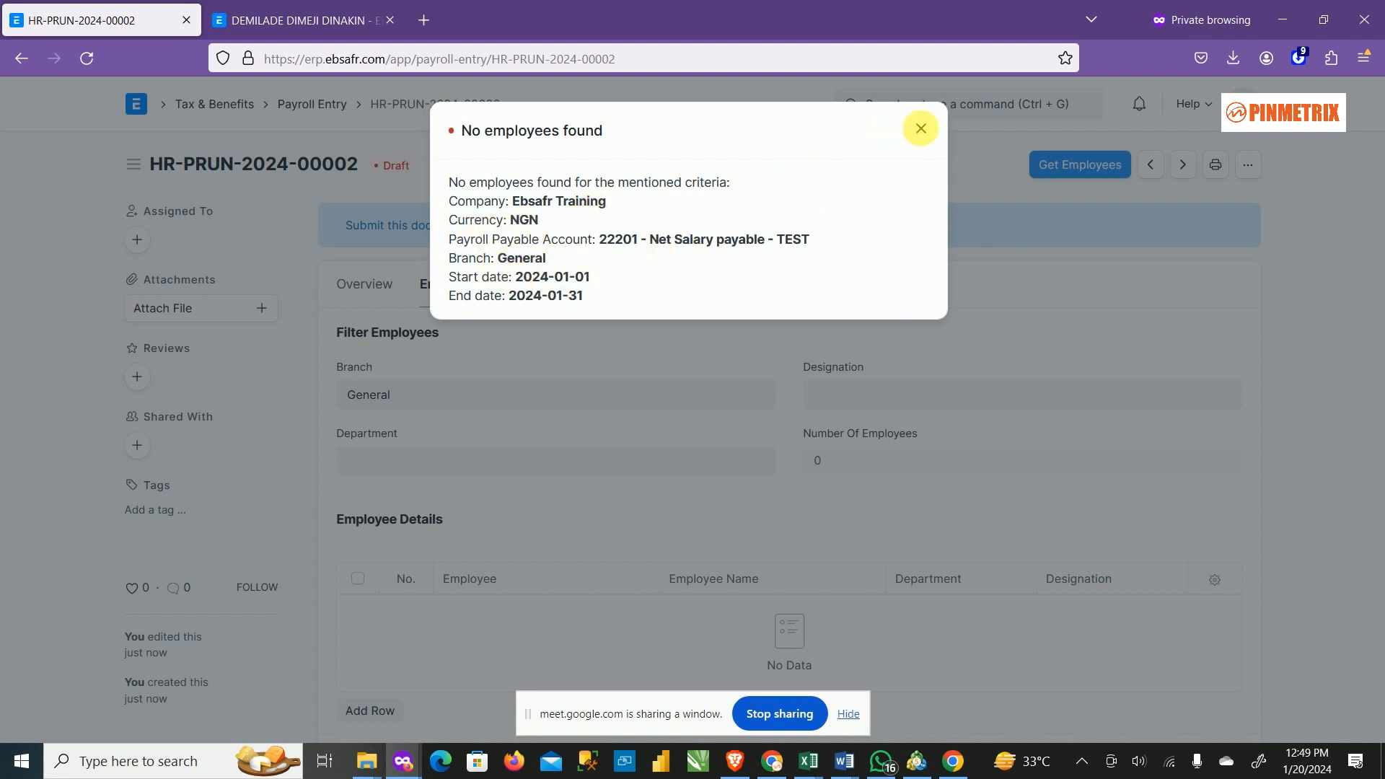
click(921, 128)
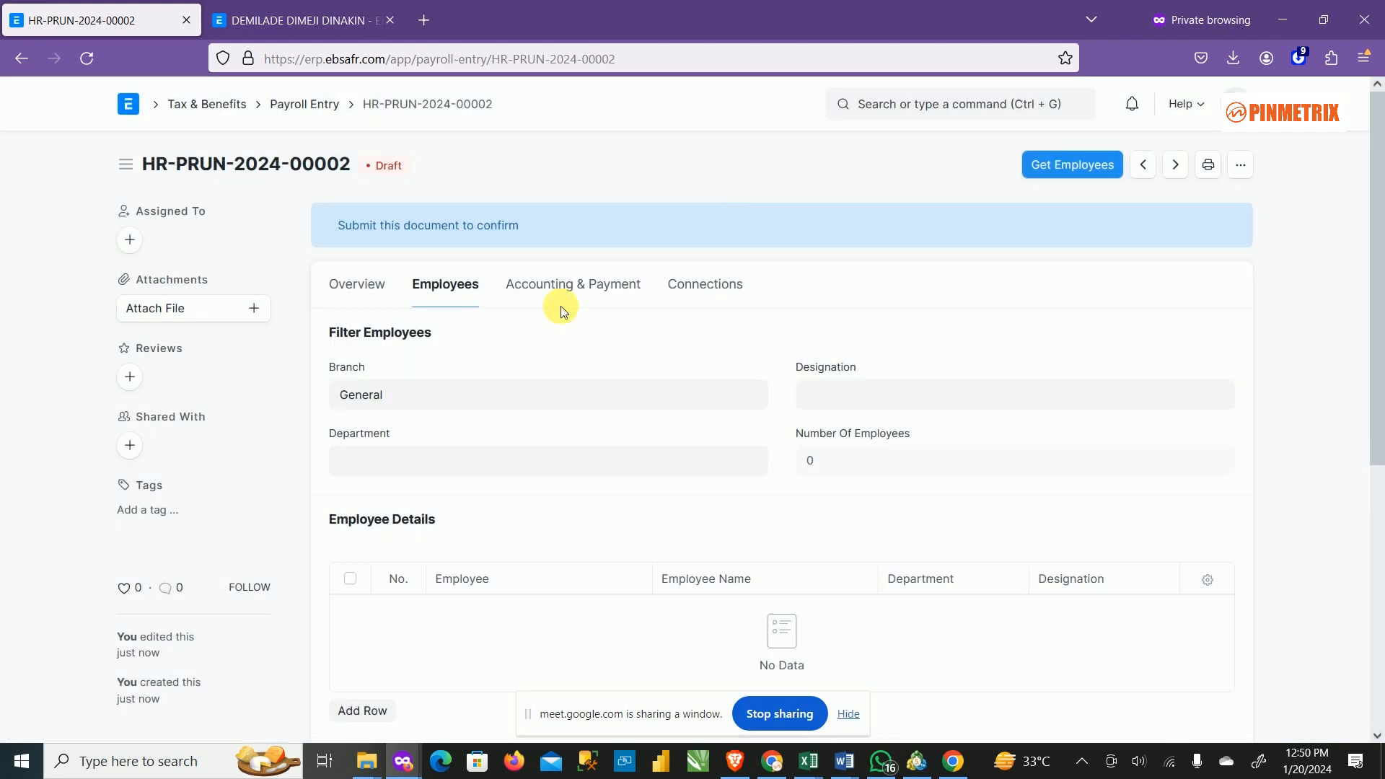
Step: Compare the payroll entry's company with the company given in the open employee record's company details
click(370, 290)
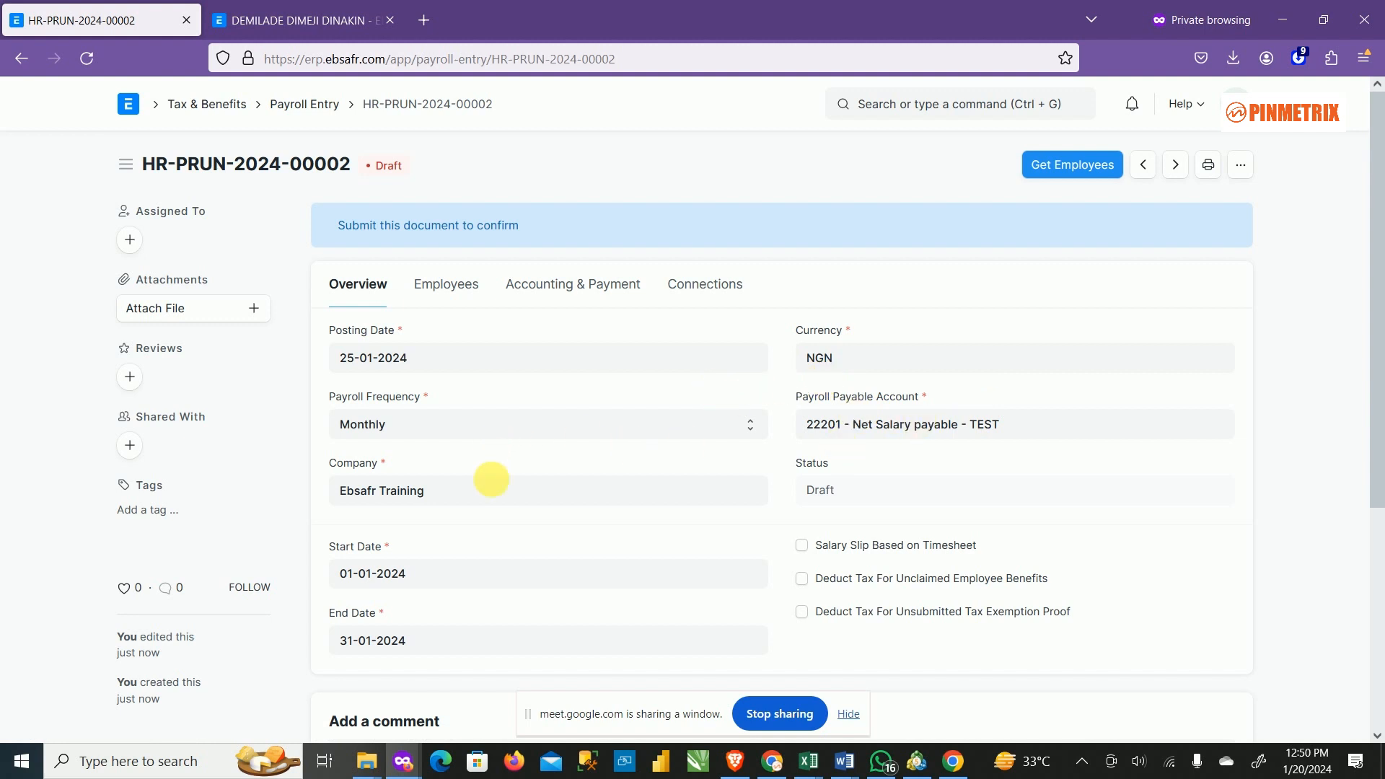
click(497, 505)
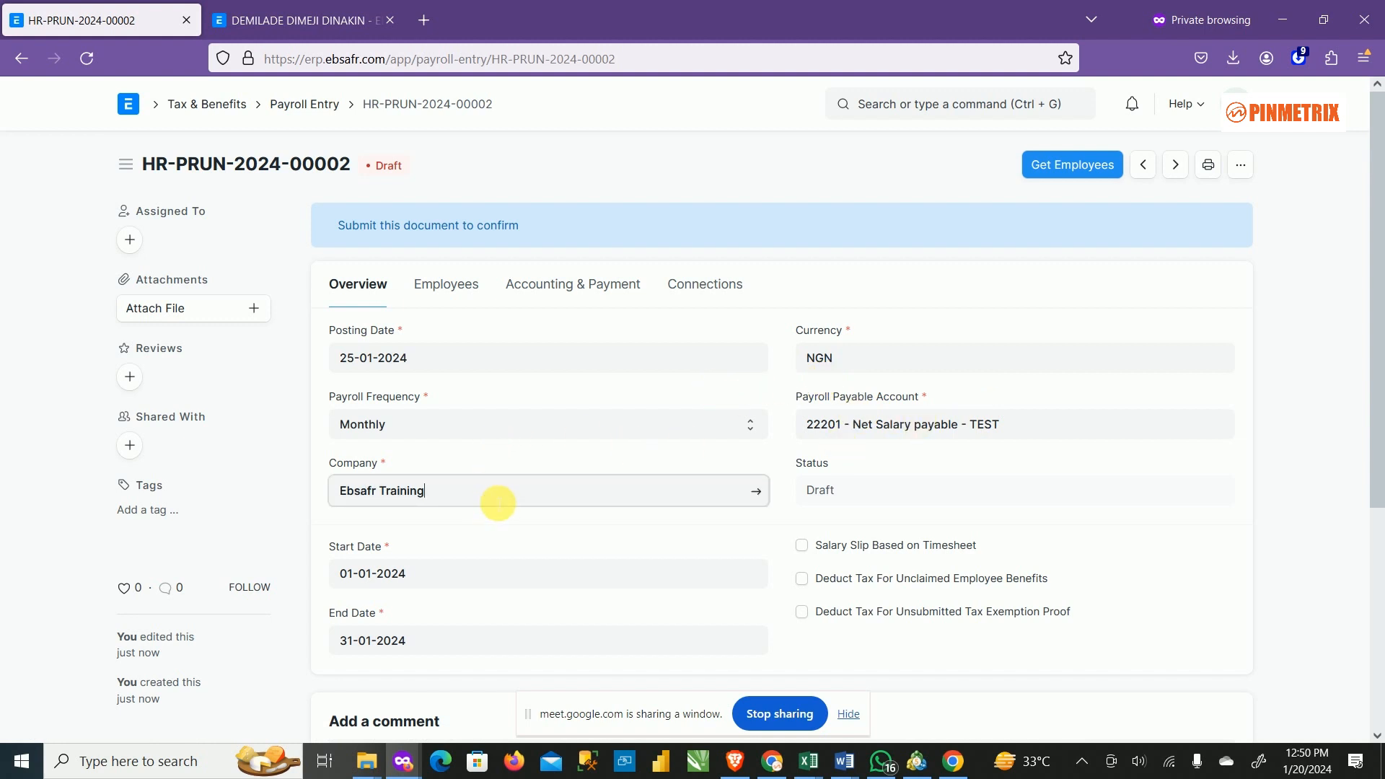
click(307, 20)
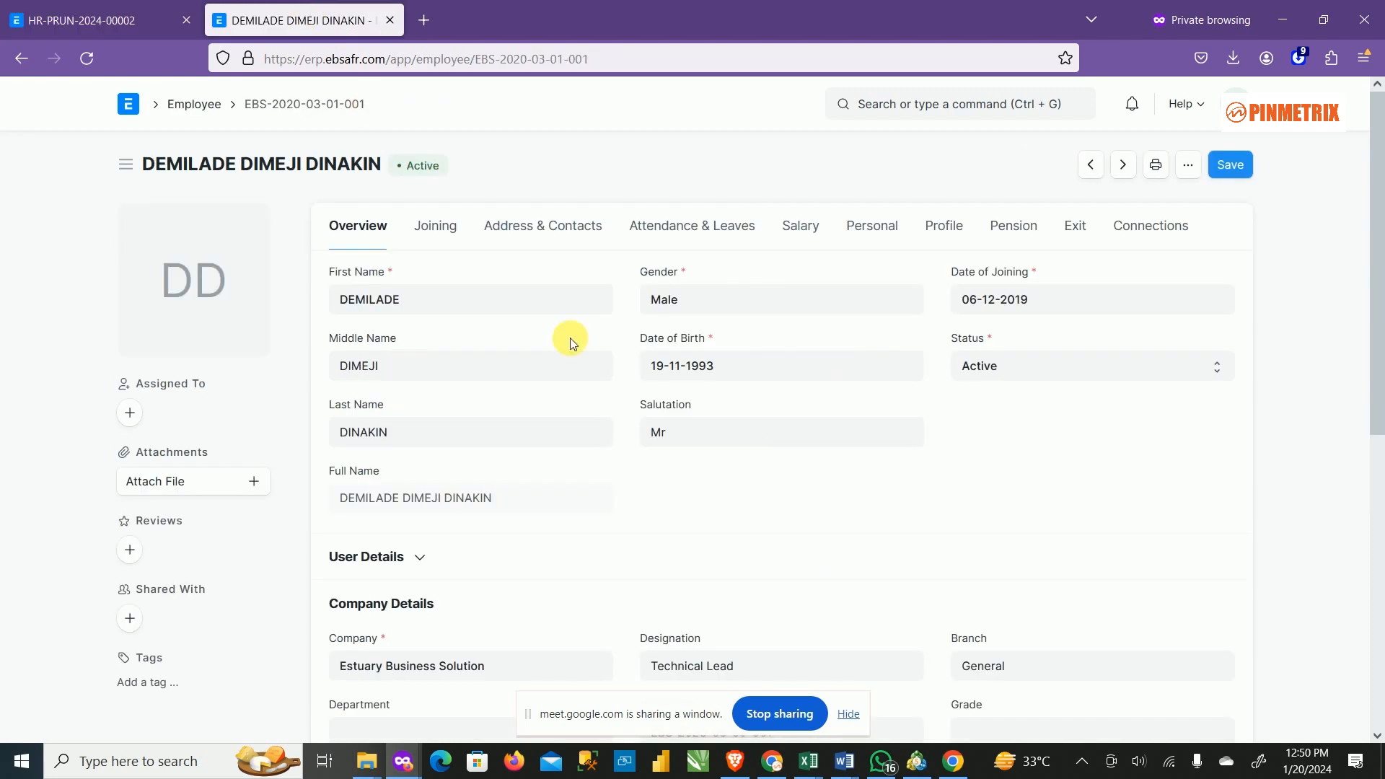
scroll(578, 562, down, 2)
scroll(578, 563, down, 2)
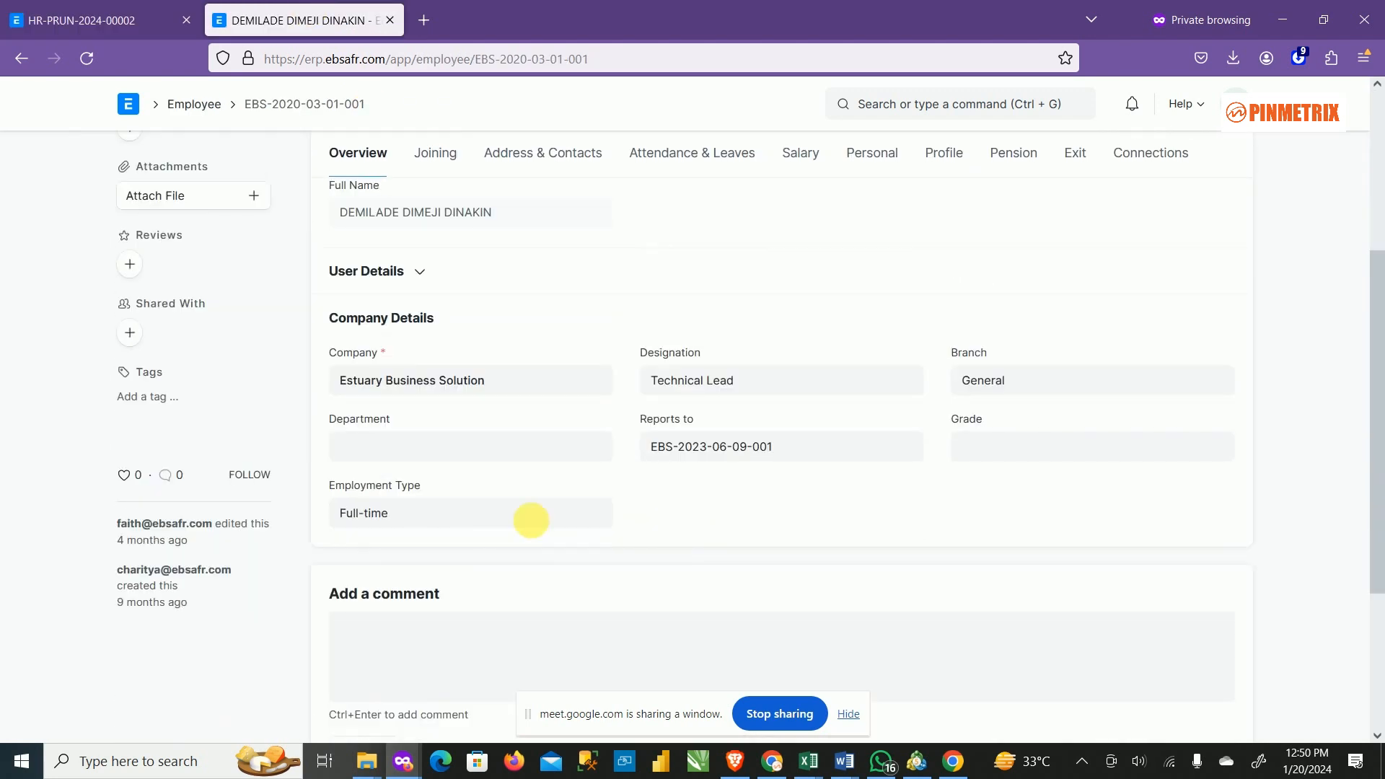
Step: Change the employee record's company to Ebsafr Training and save the record
triple_click(529, 380)
key(BackSpace)
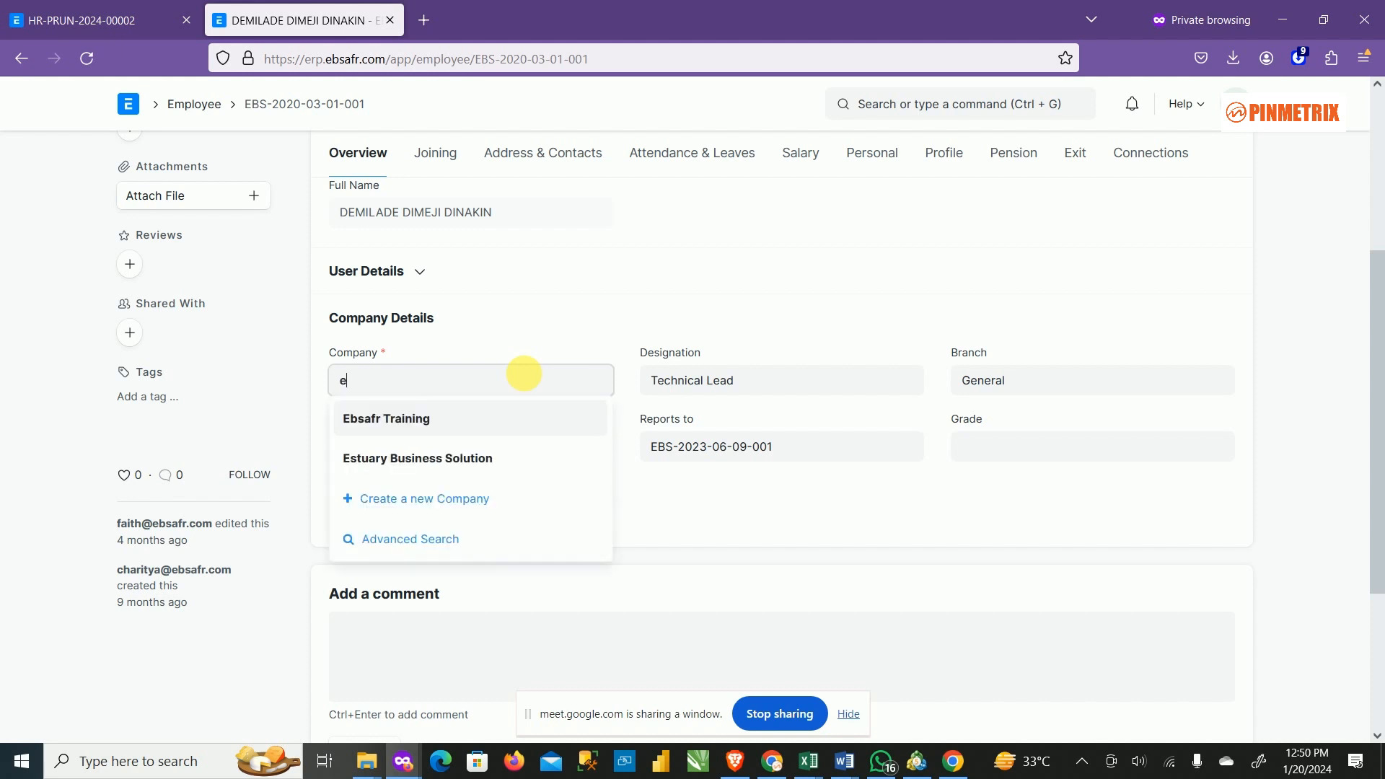
text(ebsa)
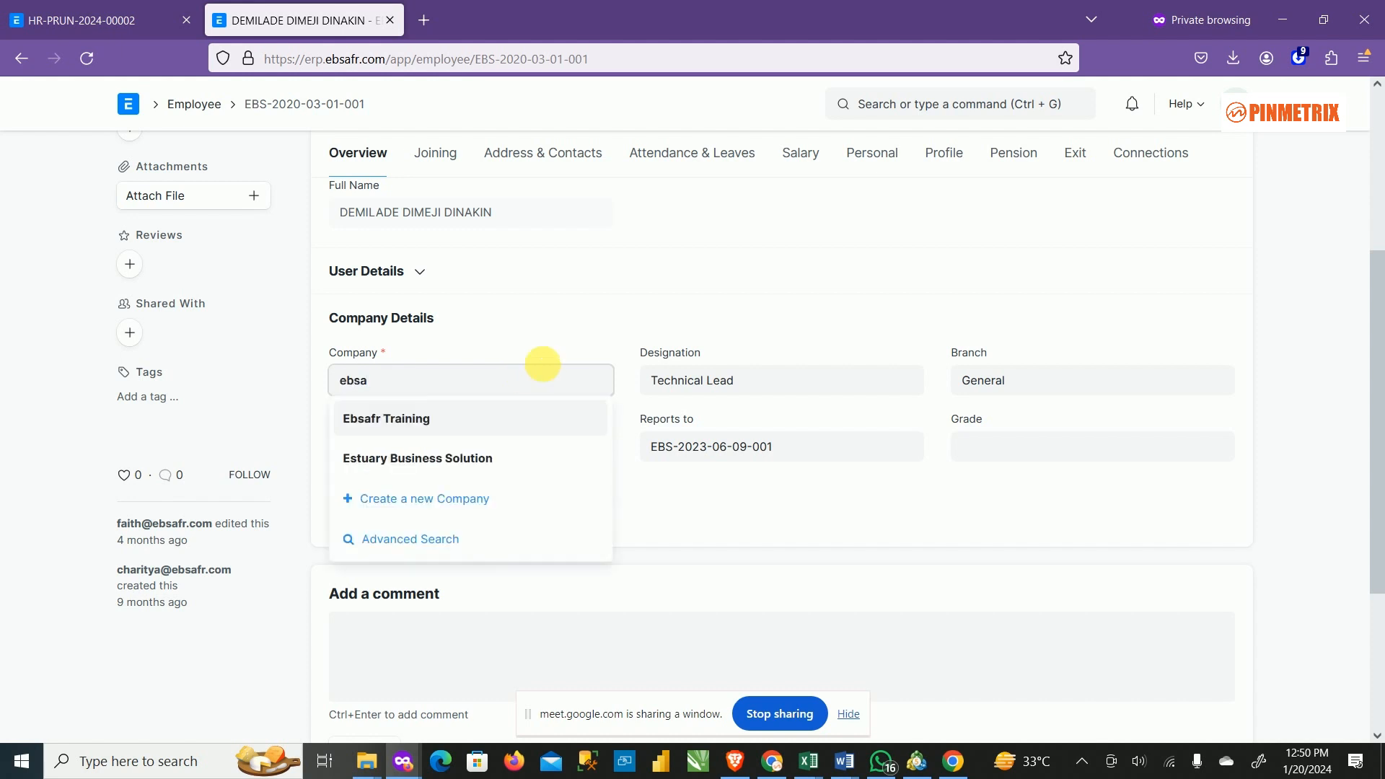
text(f)
click(471, 424)
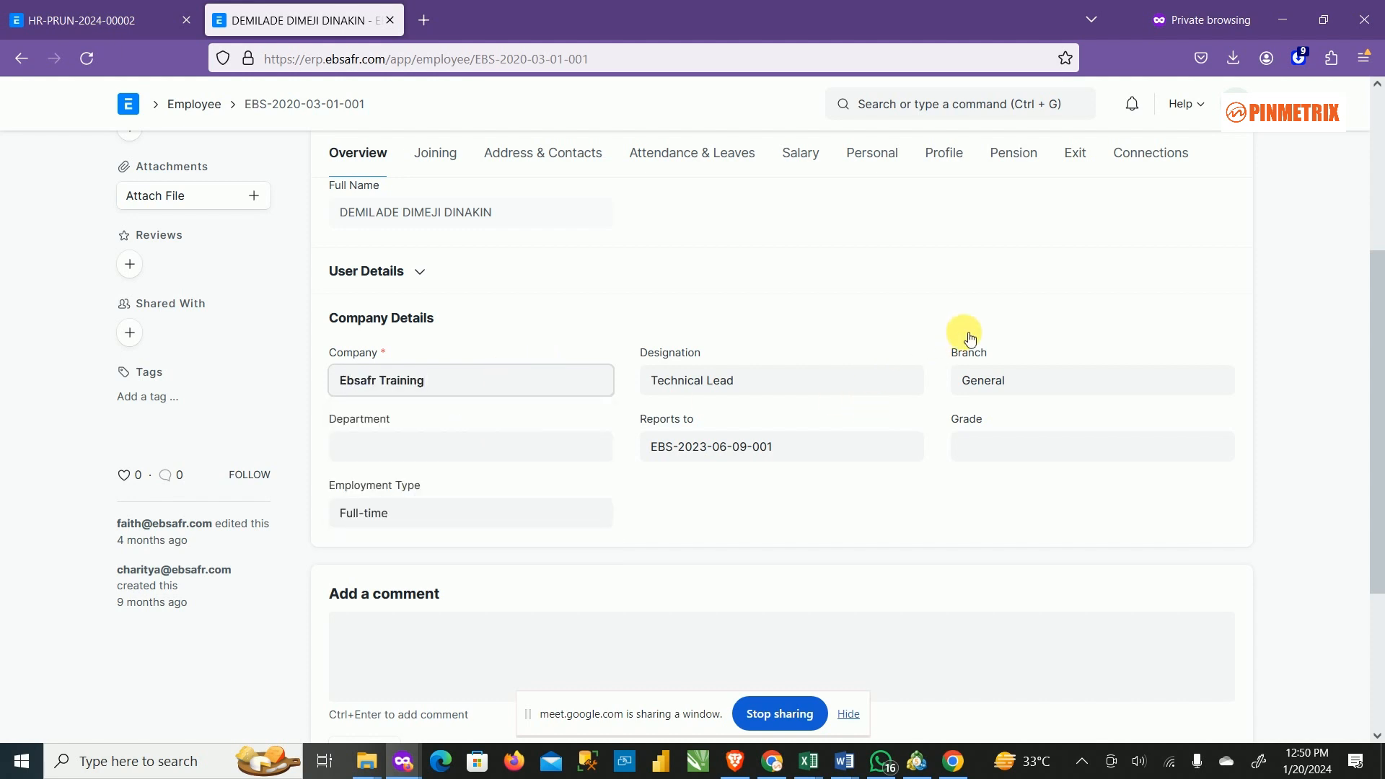
scroll(965, 332, up, 4)
click(1228, 172)
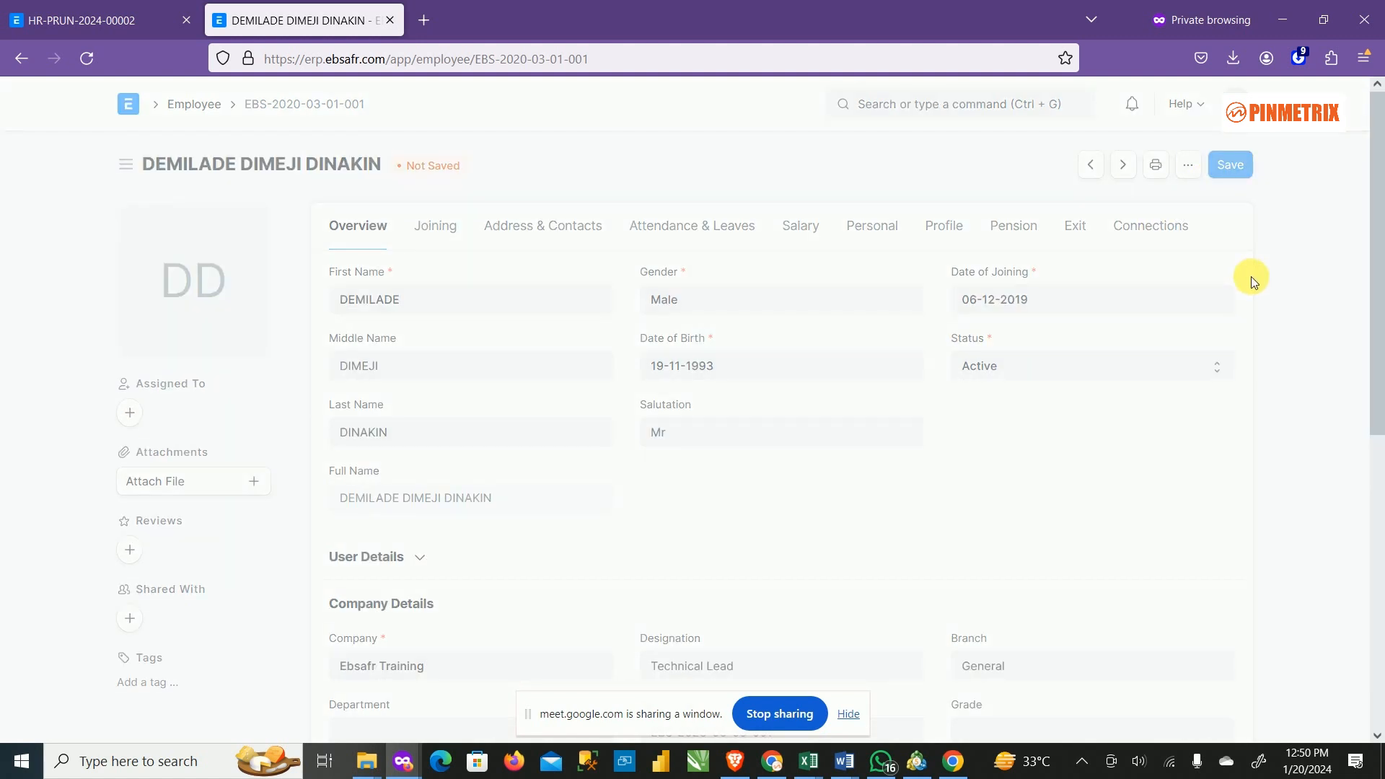
Step: Return to the draft payroll entry, get its employees again, and review the employee details table
click(117, 29)
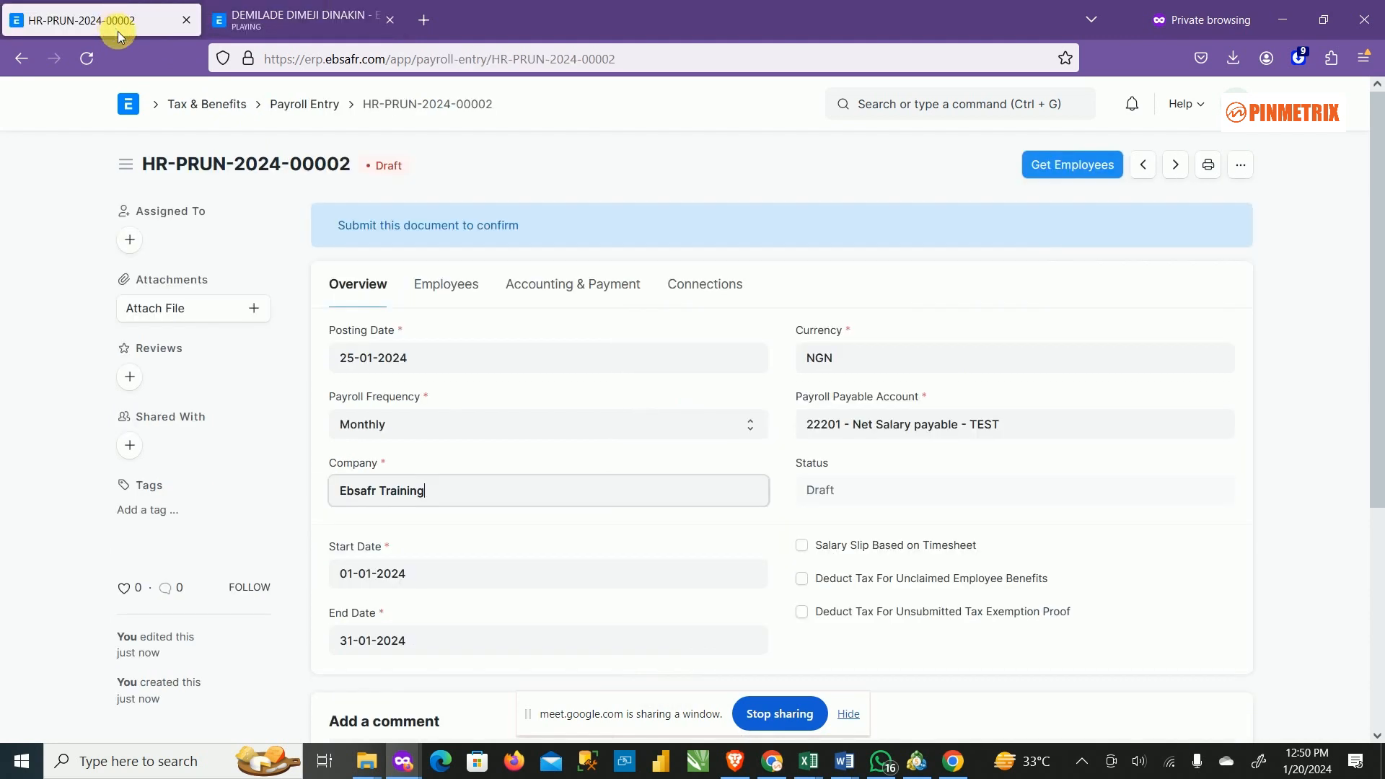
click(1078, 169)
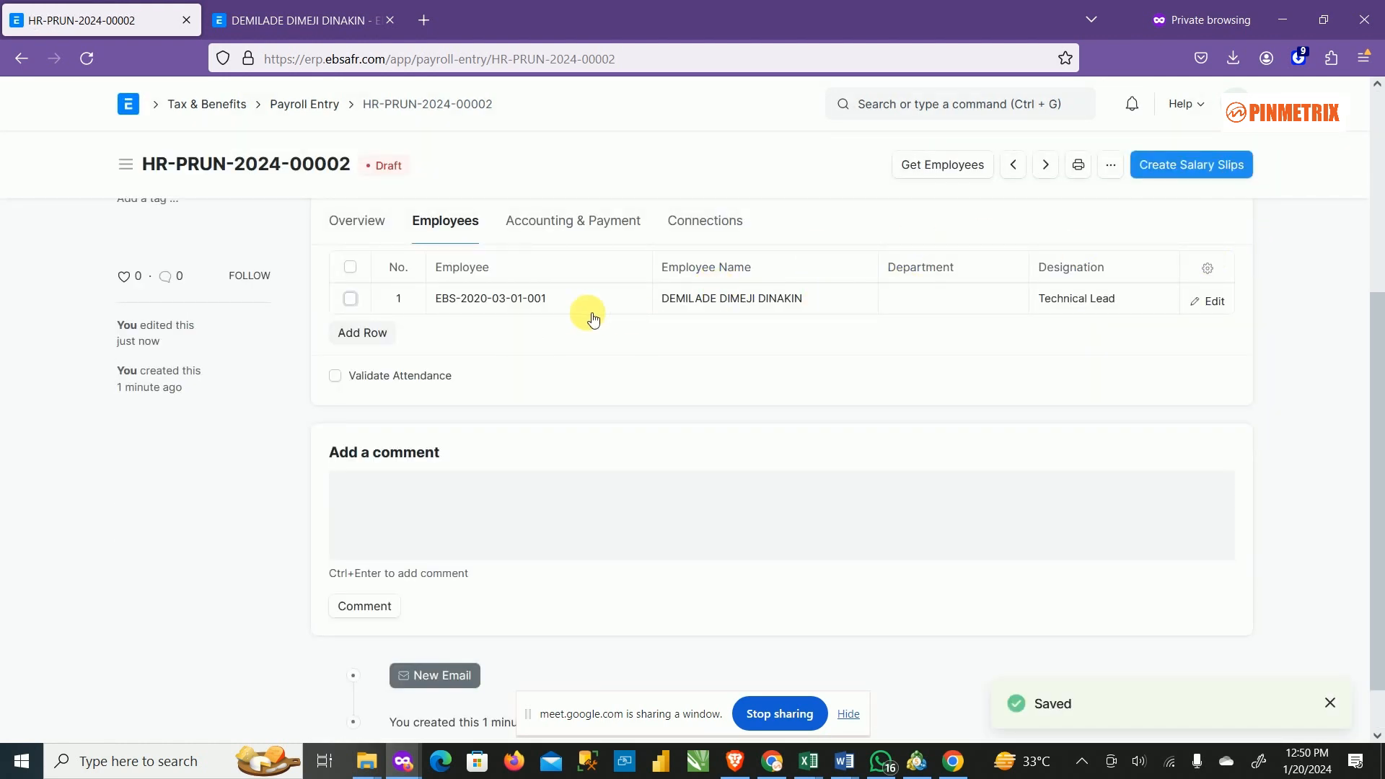
scroll(1000, 401, up, 3)
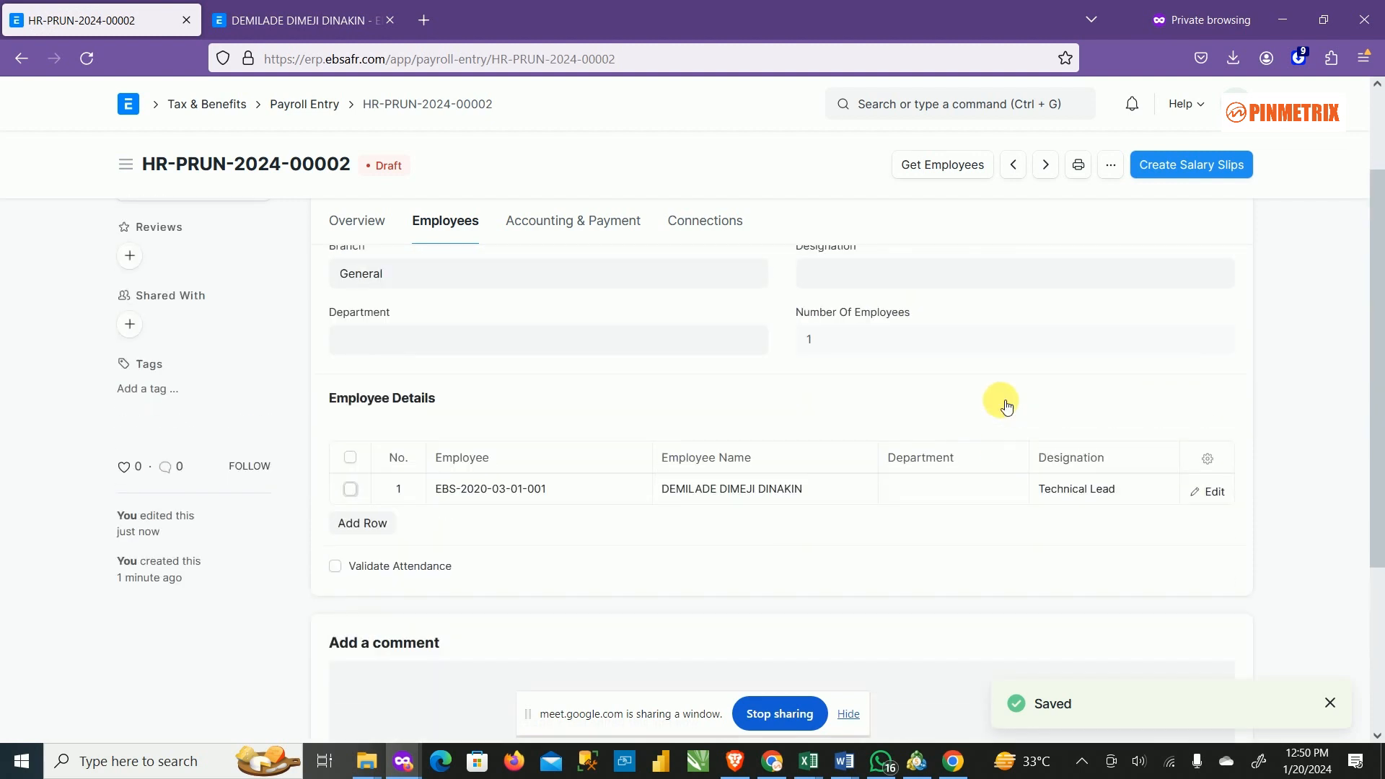
scroll(562, 384, down, 2)
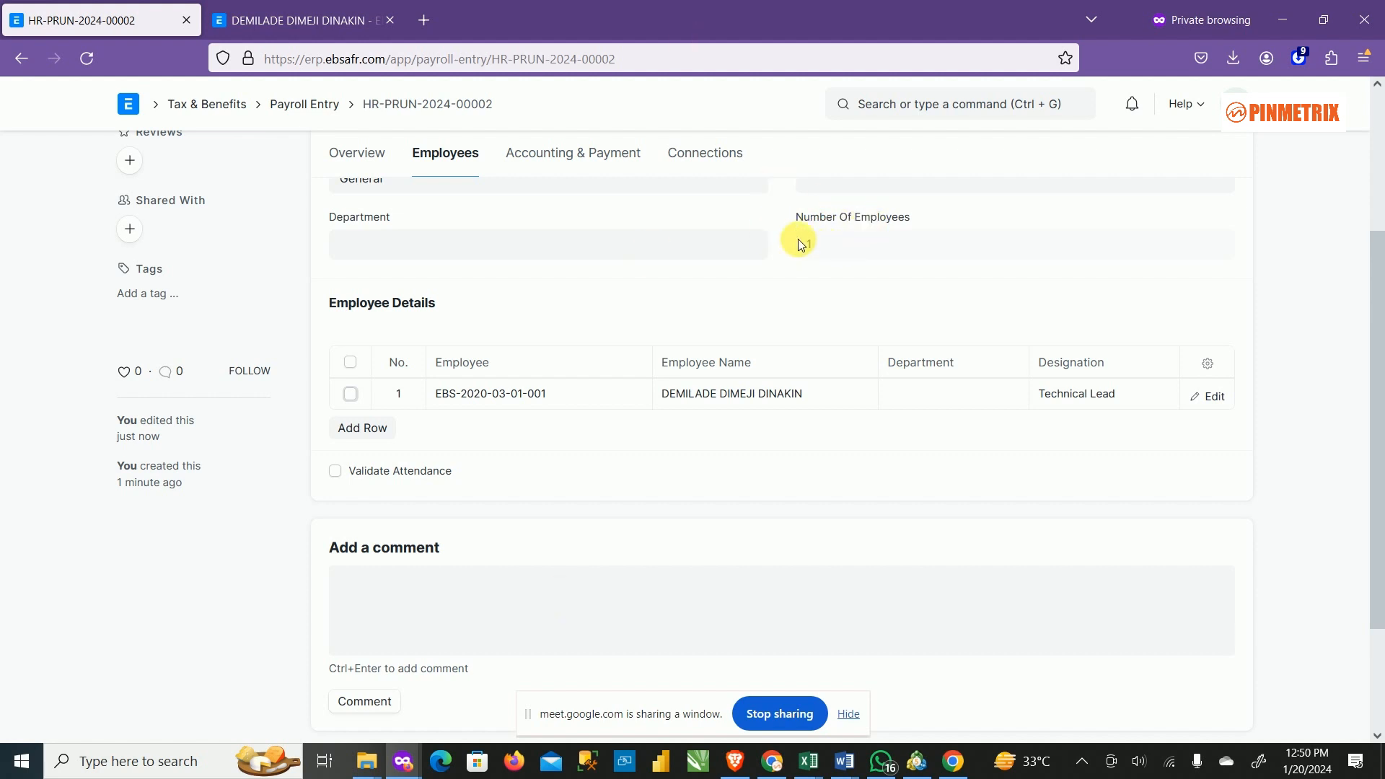
scroll(775, 285, up, 3)
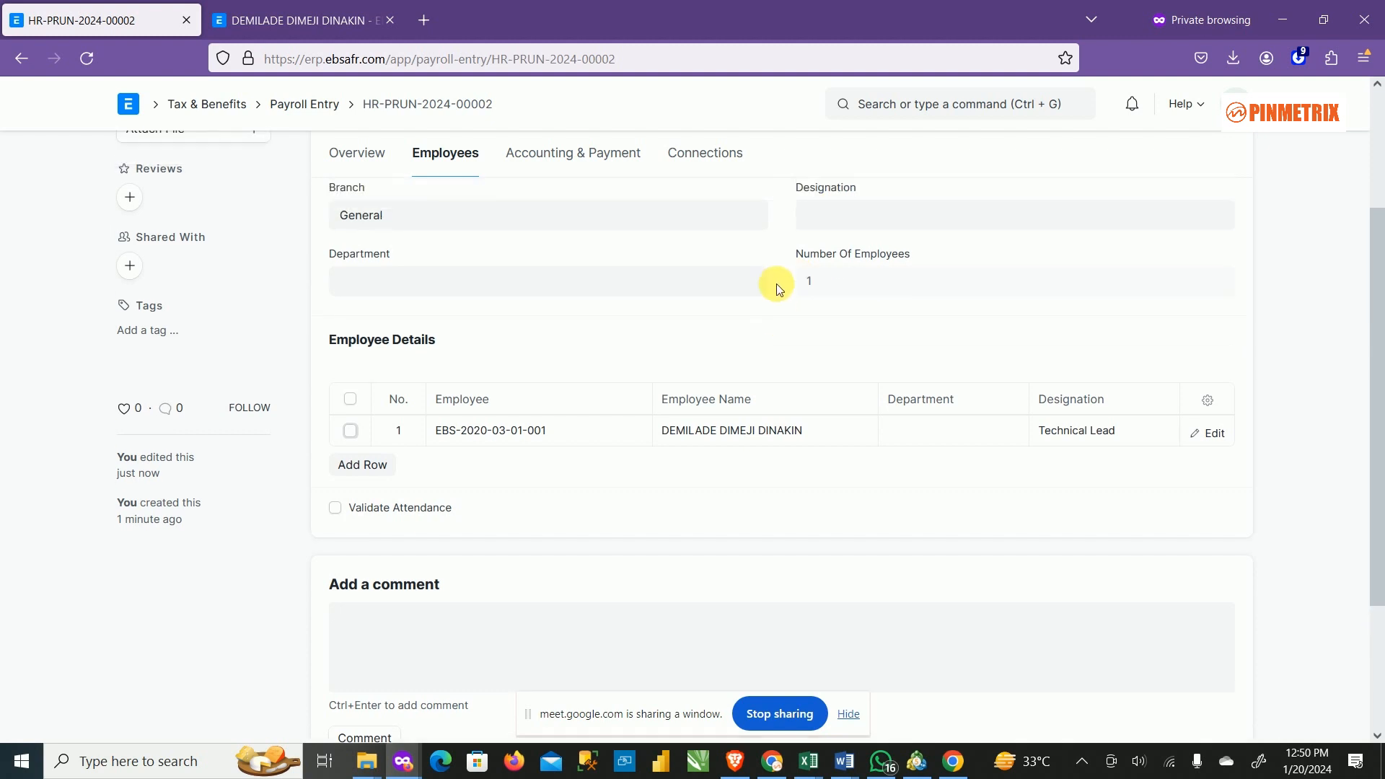
Step: Set the payroll entry's payment account to 15103 - Bank 1 - TEST and its bank account to Jollof Bank - JK-ZIB
click(589, 288)
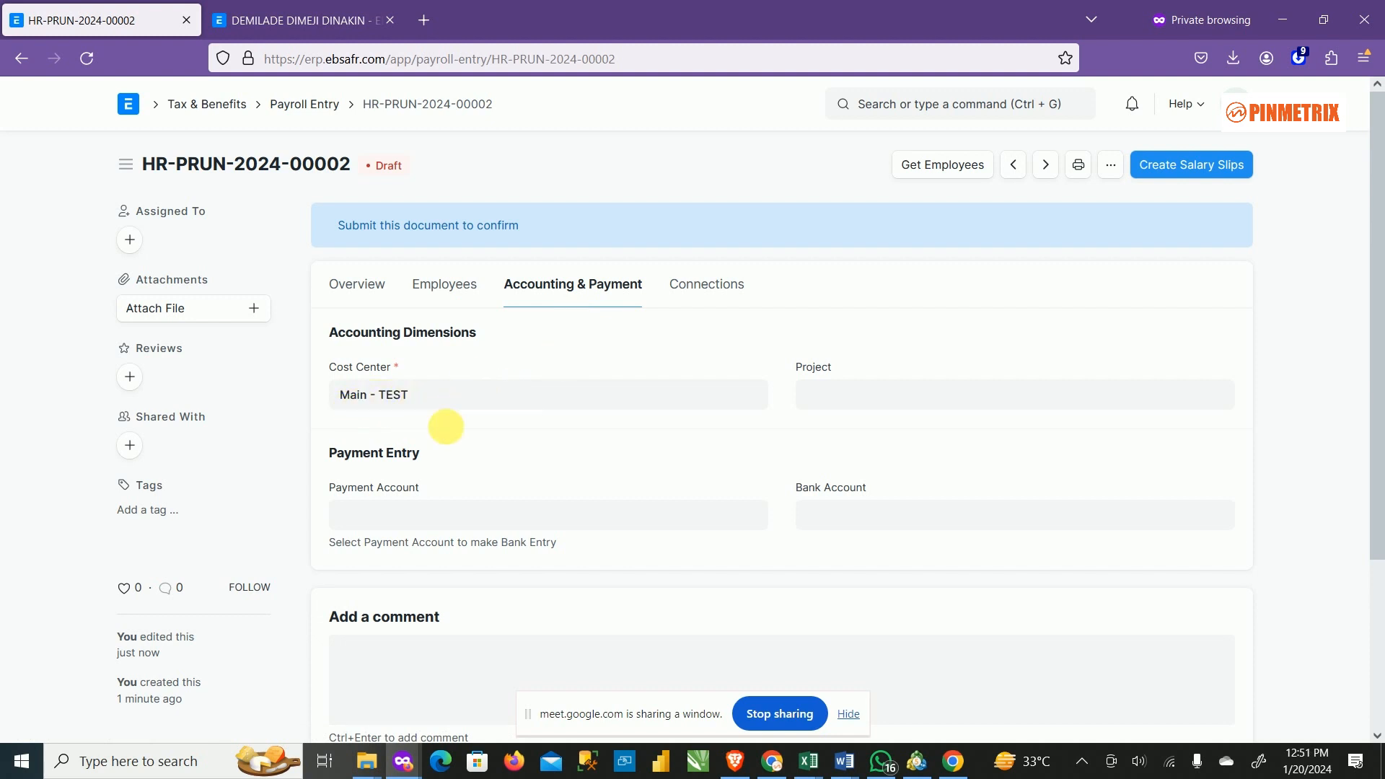
click(405, 524)
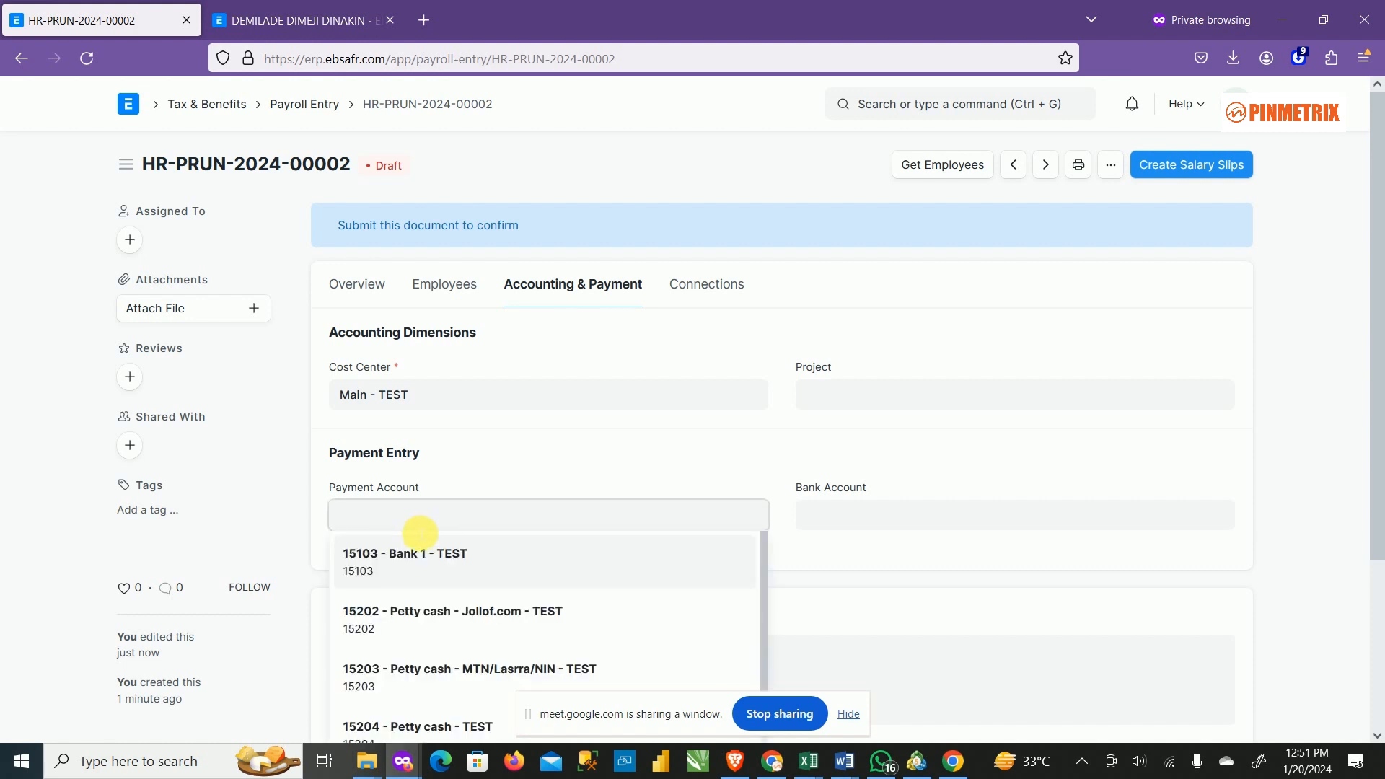
click(516, 458)
click(865, 535)
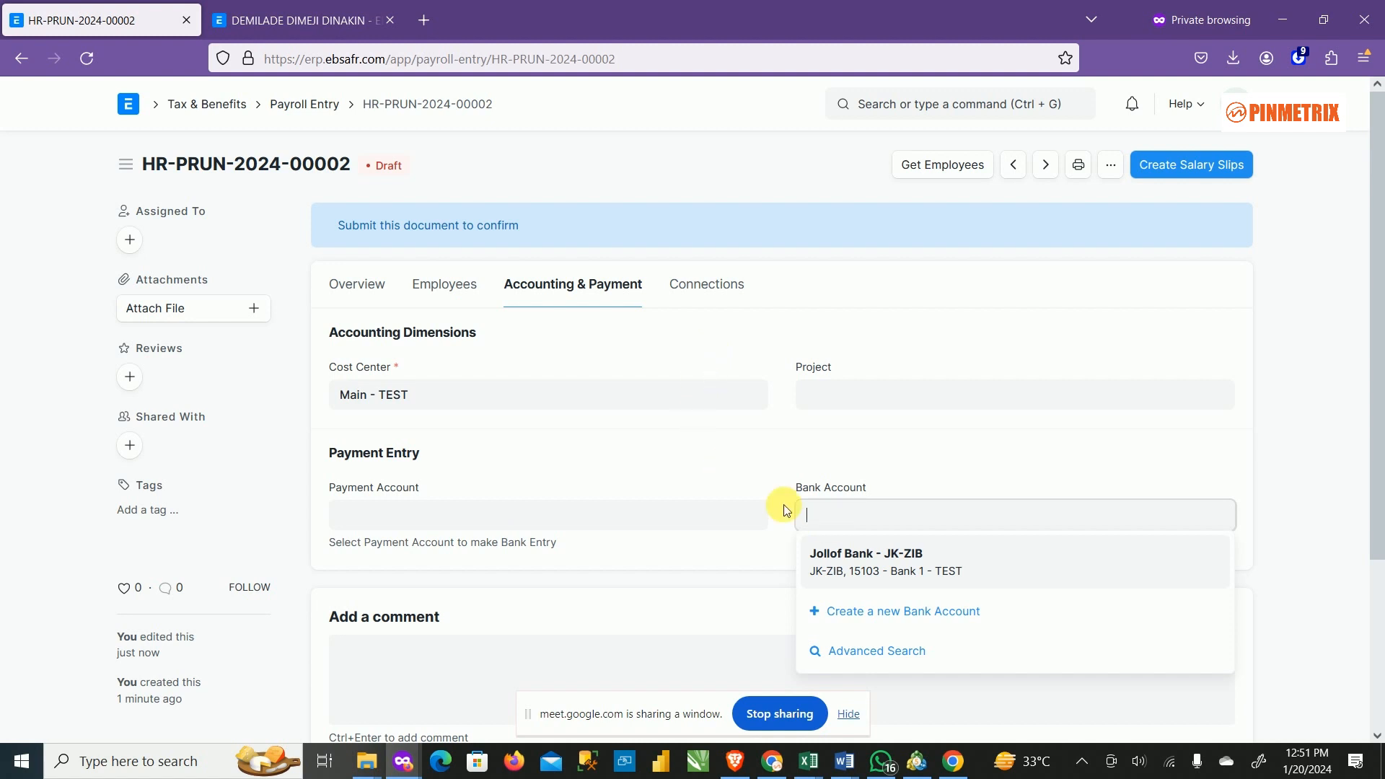
click(433, 516)
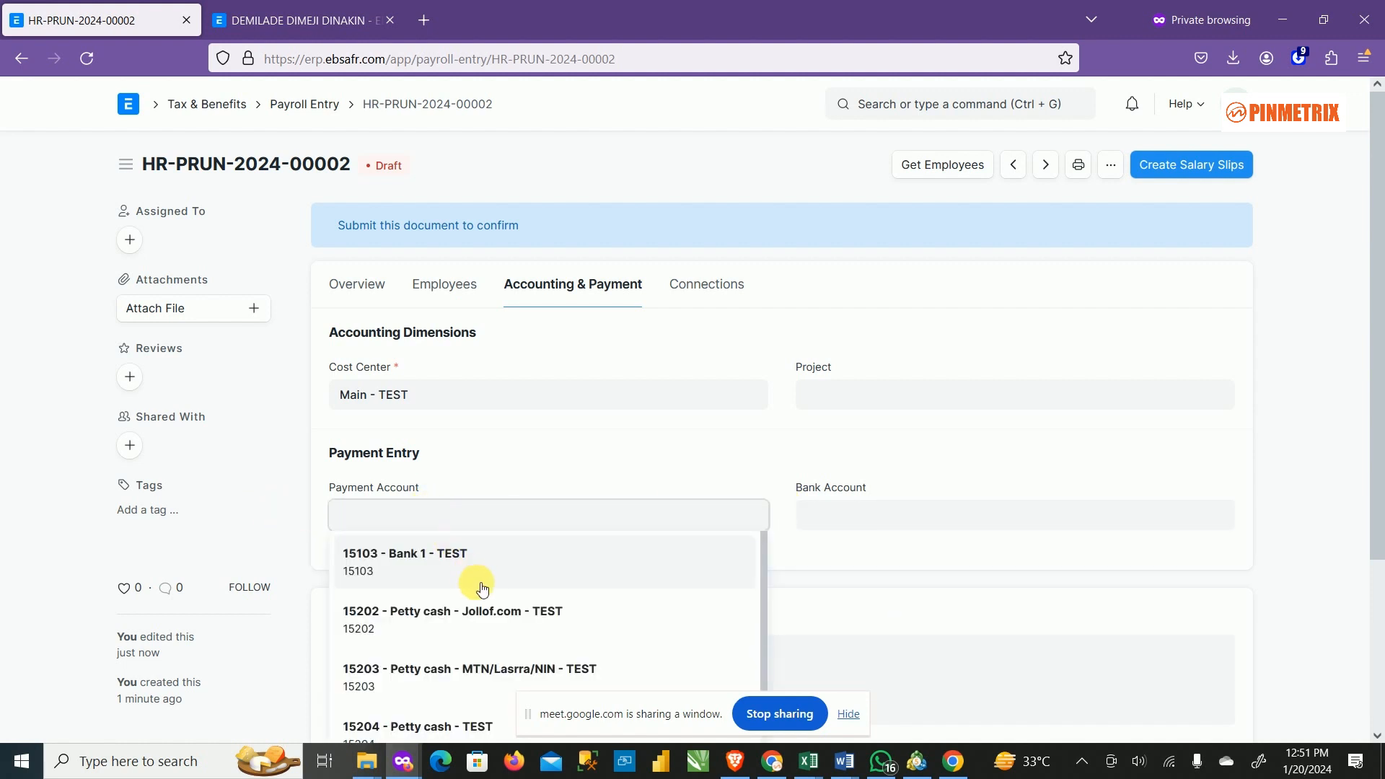
click(496, 570)
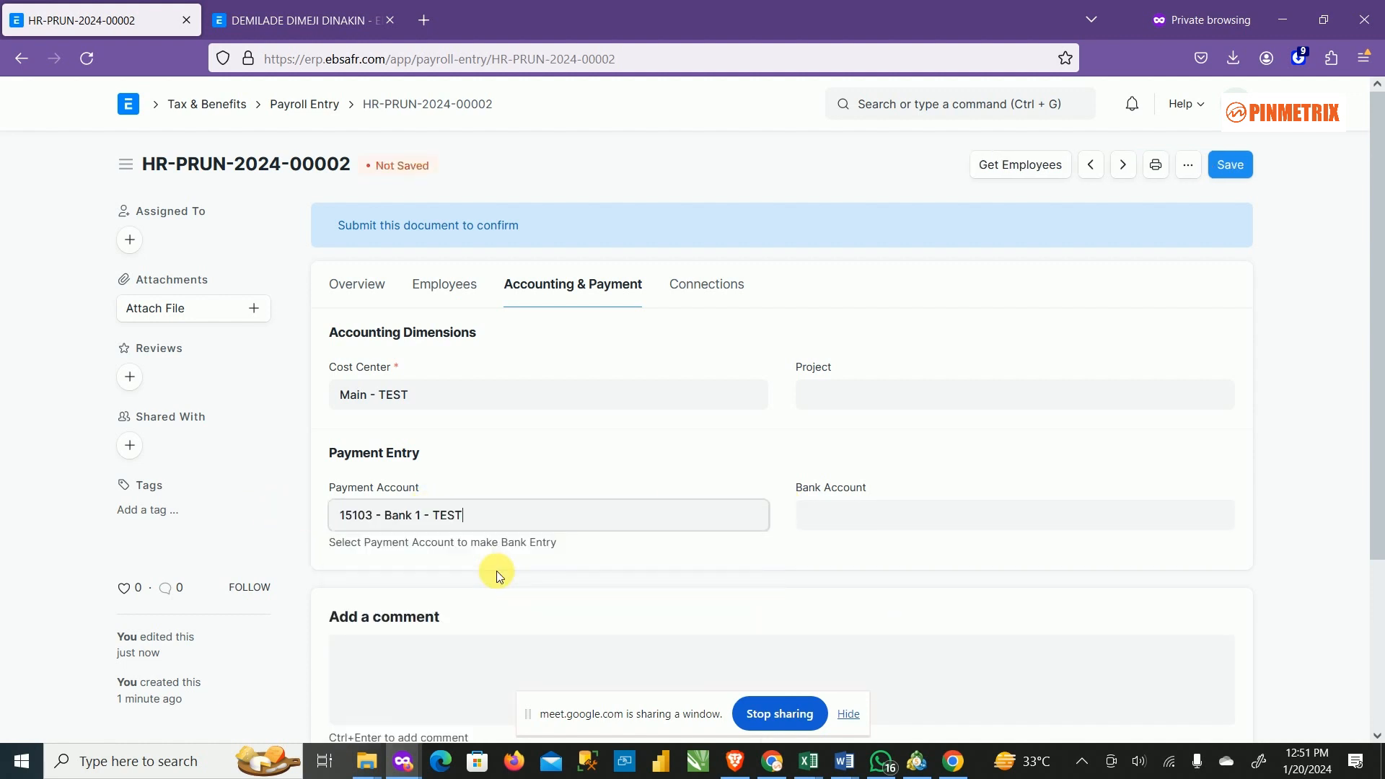
click(928, 520)
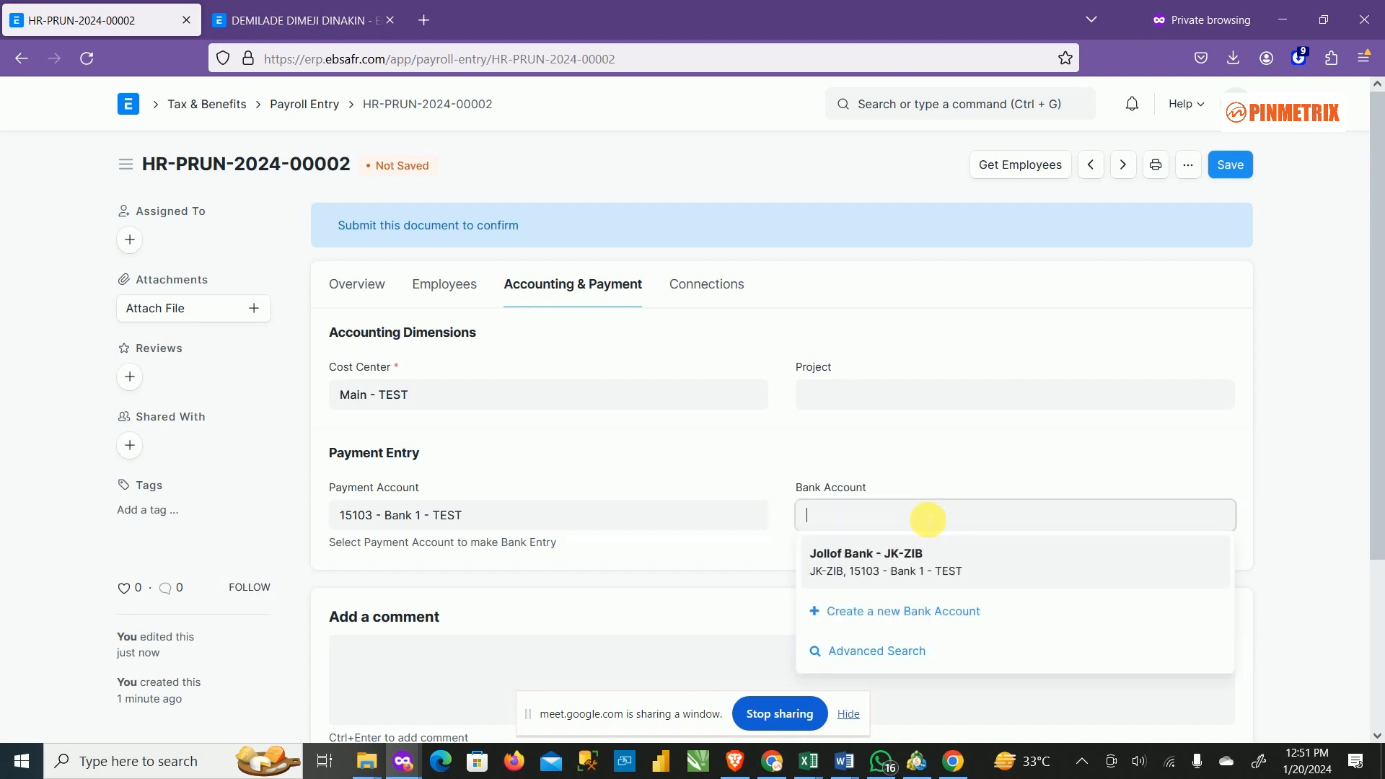
click(962, 559)
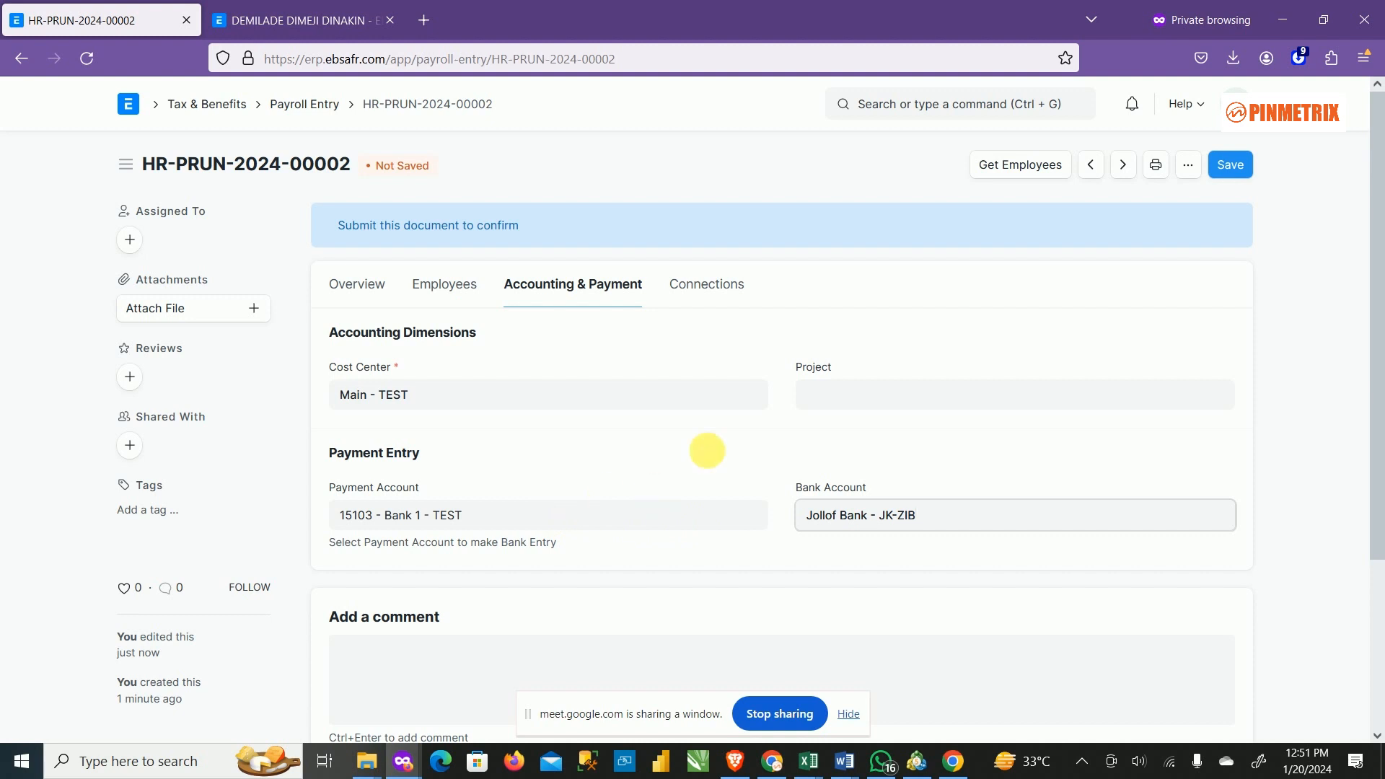
Step: Check the payroll entry's connections and overview details, and save the entry
click(726, 298)
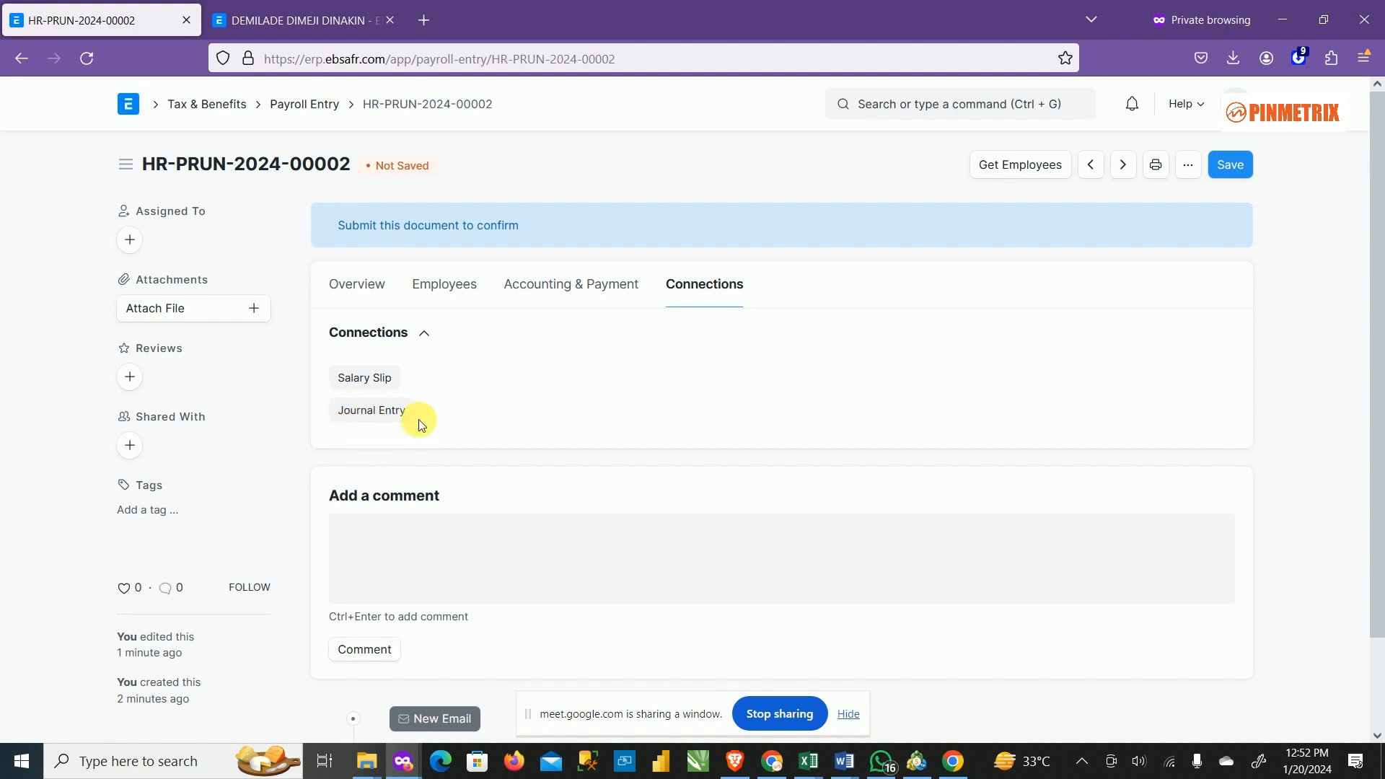
click(372, 292)
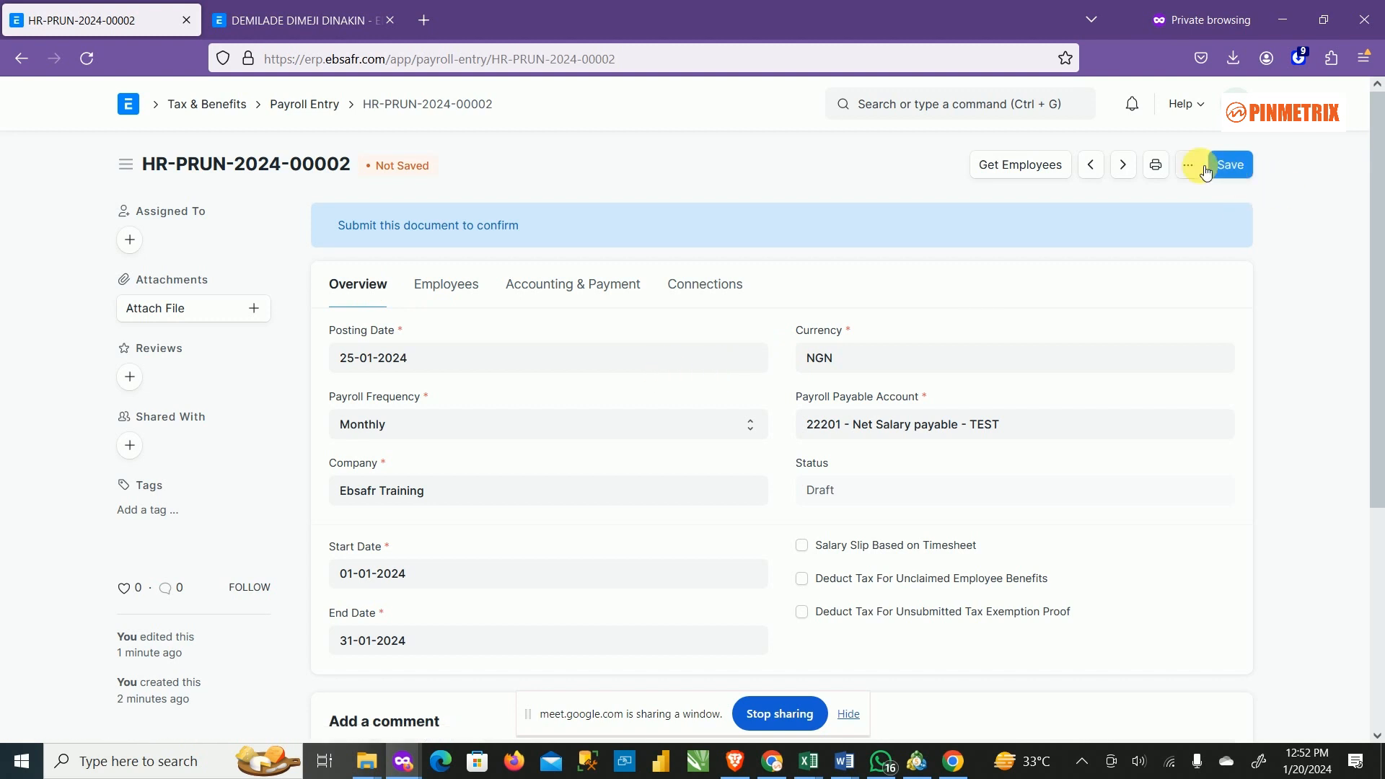
click(1232, 166)
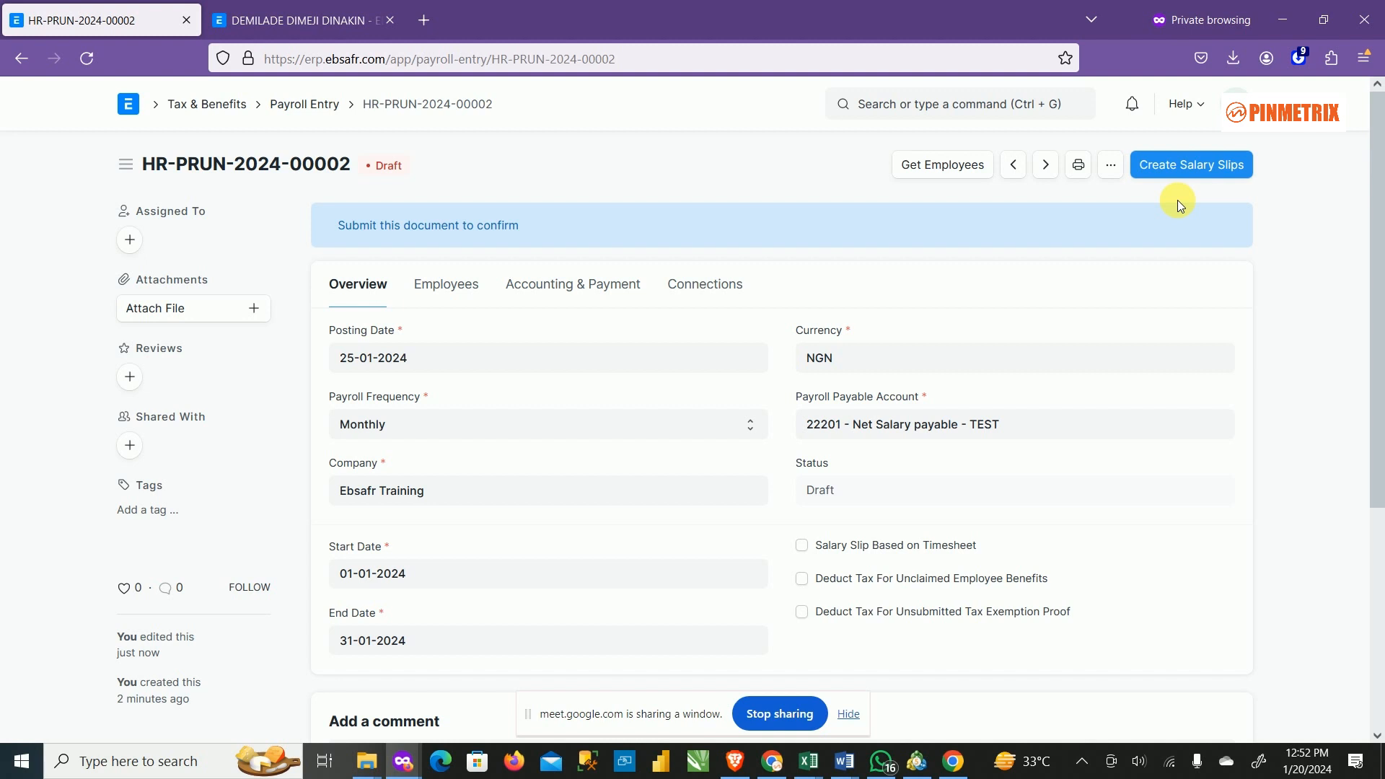
Step: Try to create the salary slips from the payroll entry, and examine its failure details and connections
click(1213, 173)
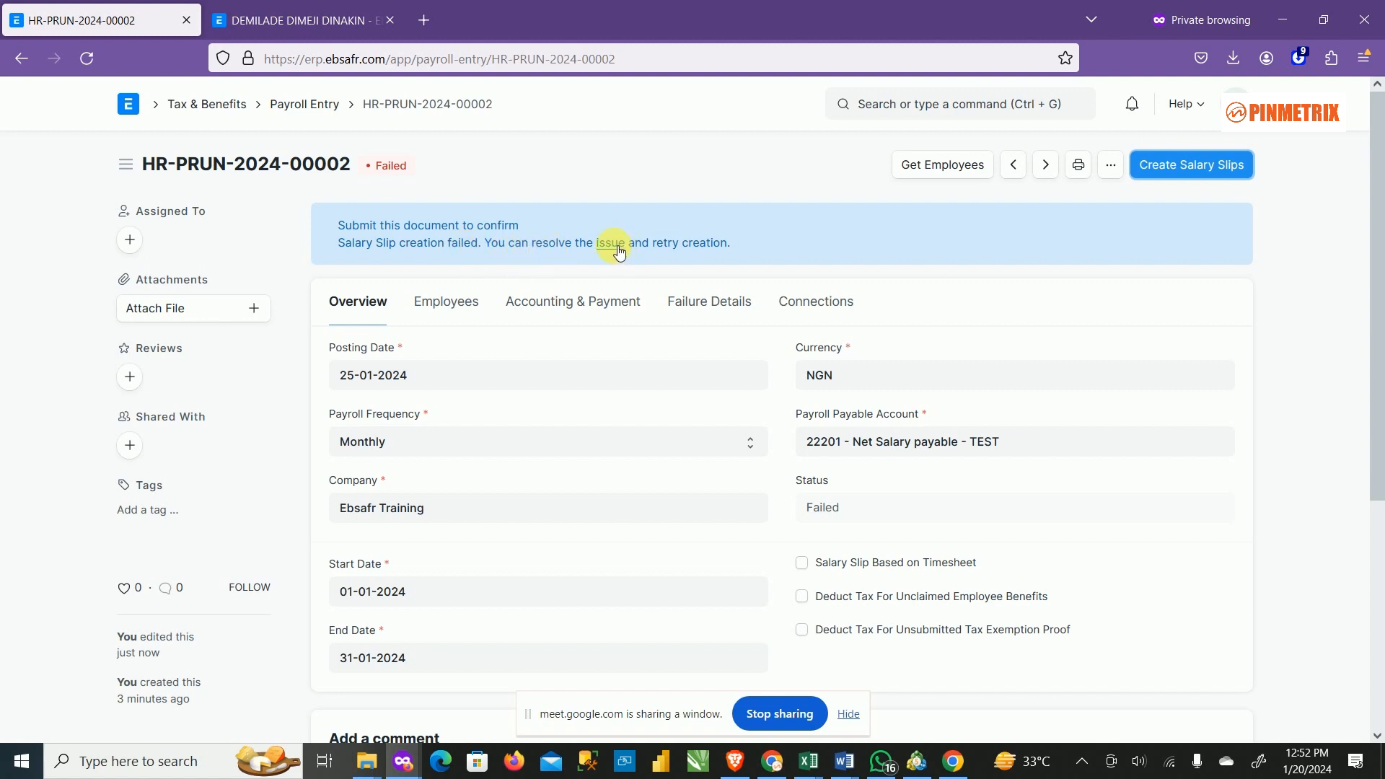
click(712, 307)
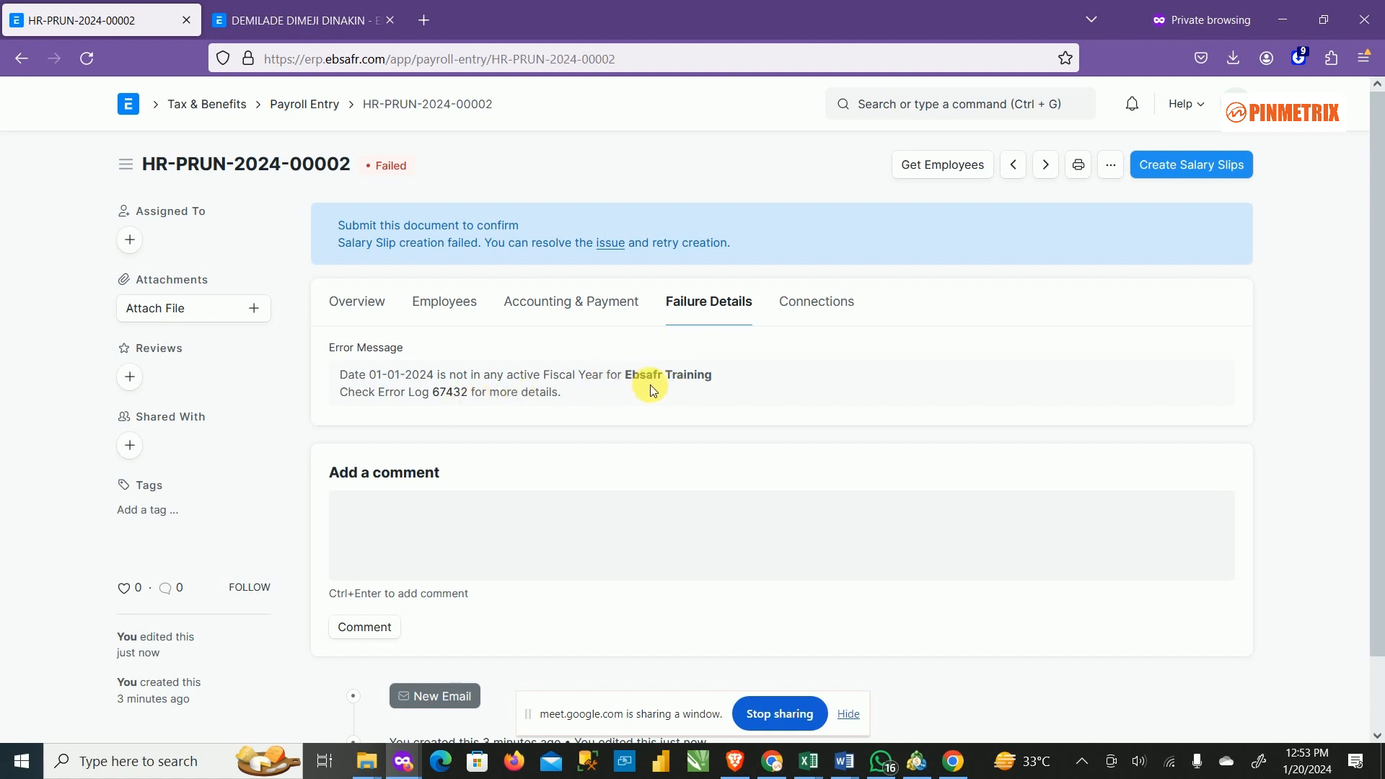
click(803, 315)
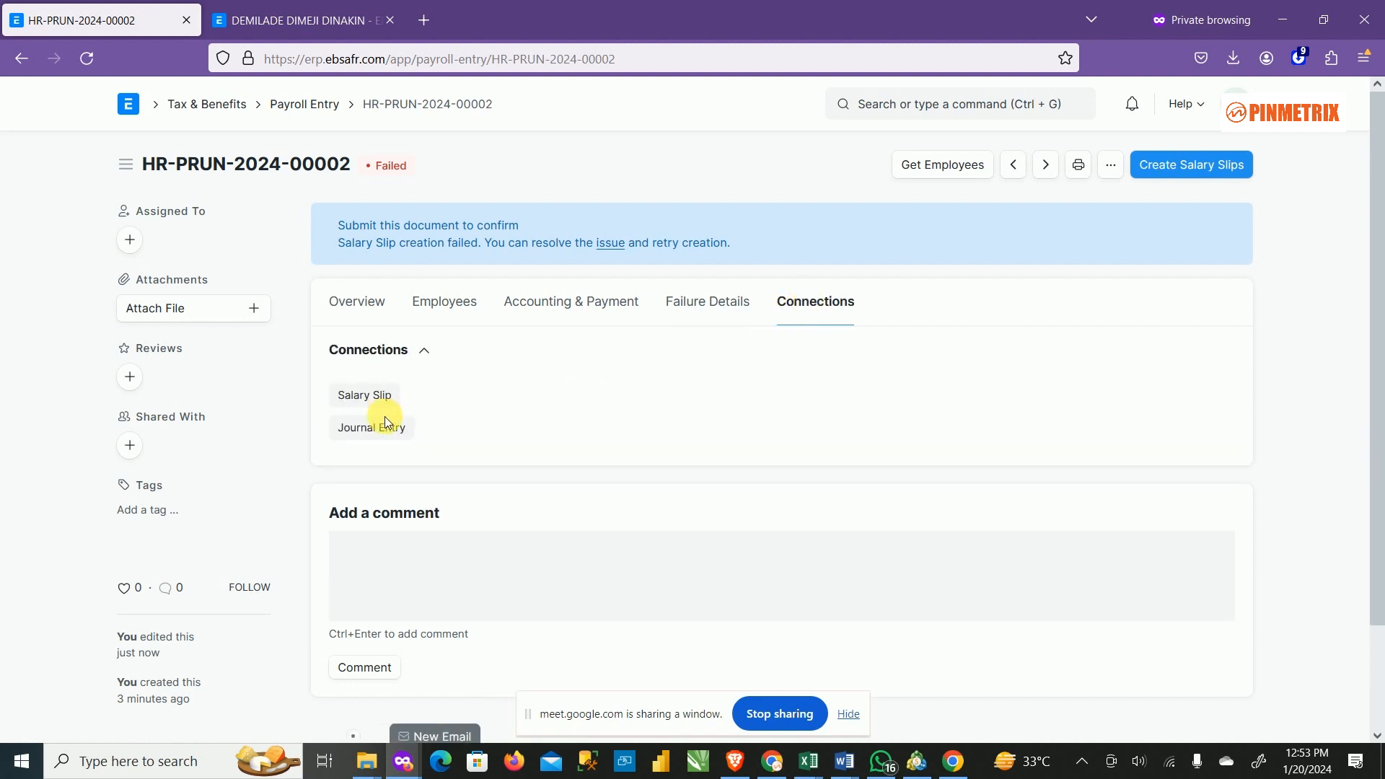
Step: Find the salary slip list in the second browser tab and clear its filters to review the existing slips
click(282, 20)
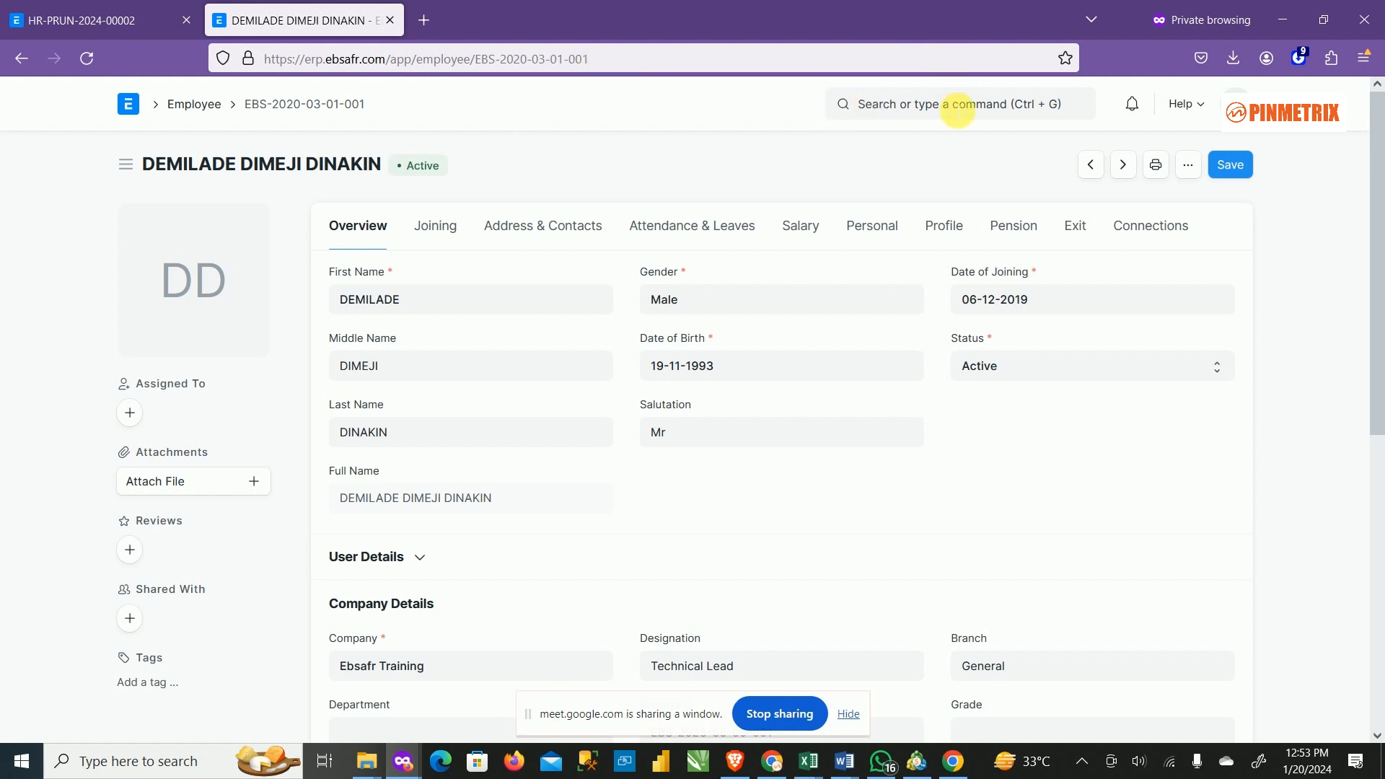
click(974, 114)
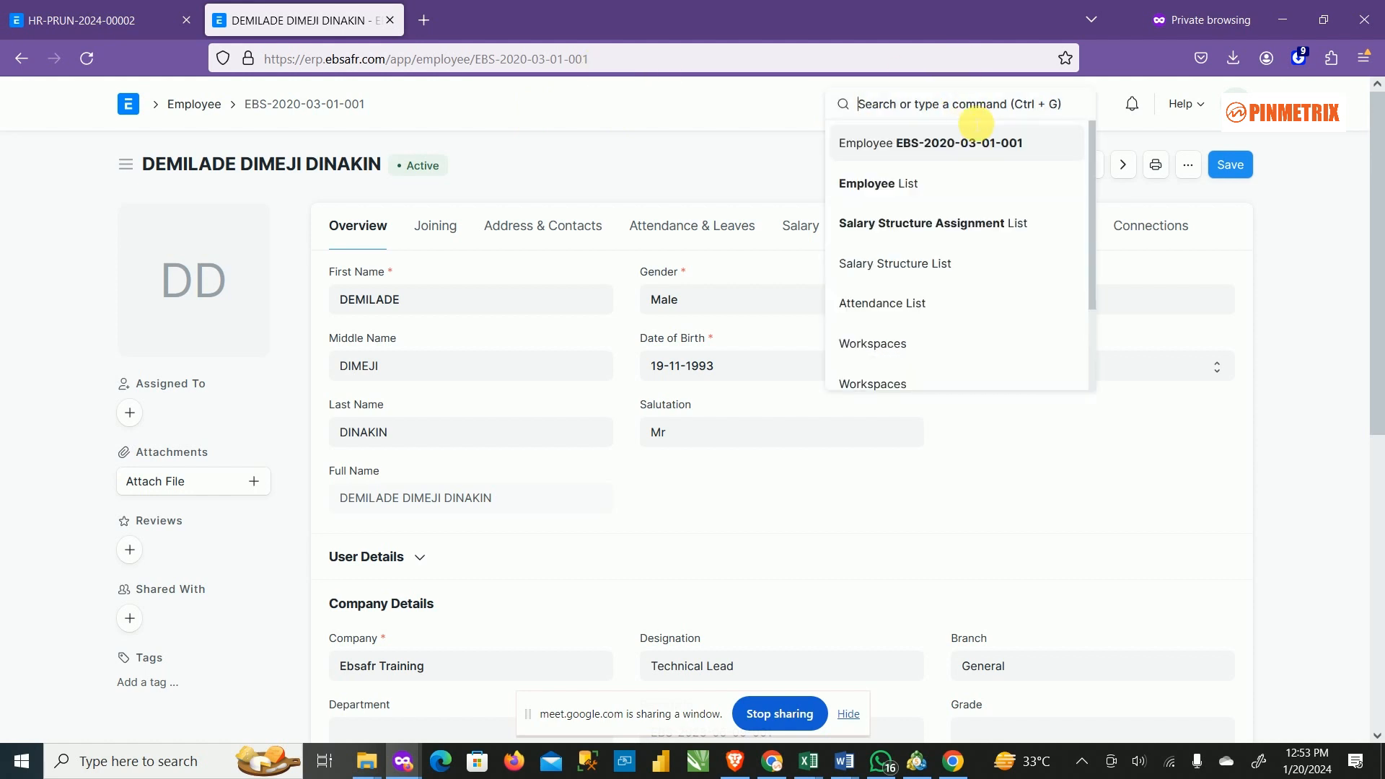
text(salar)
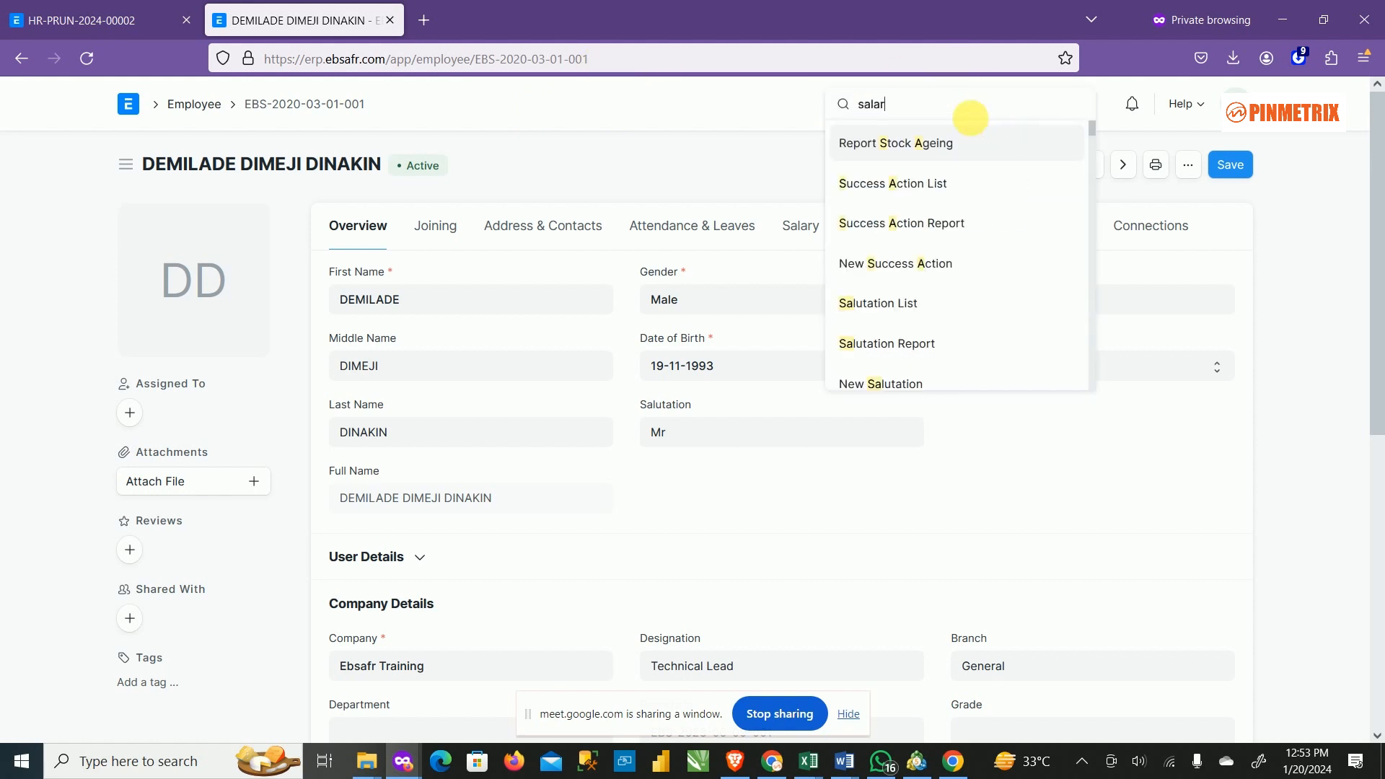
text(y)
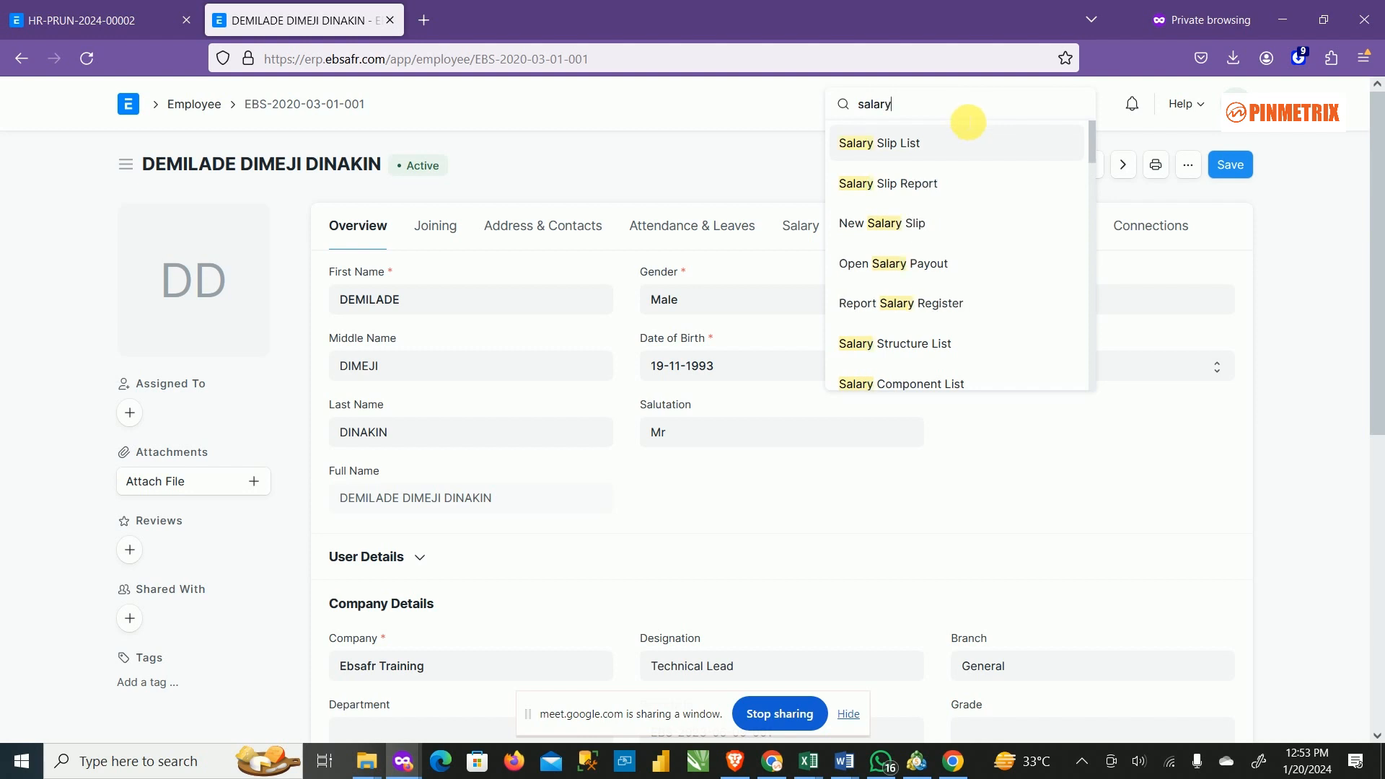
click(932, 154)
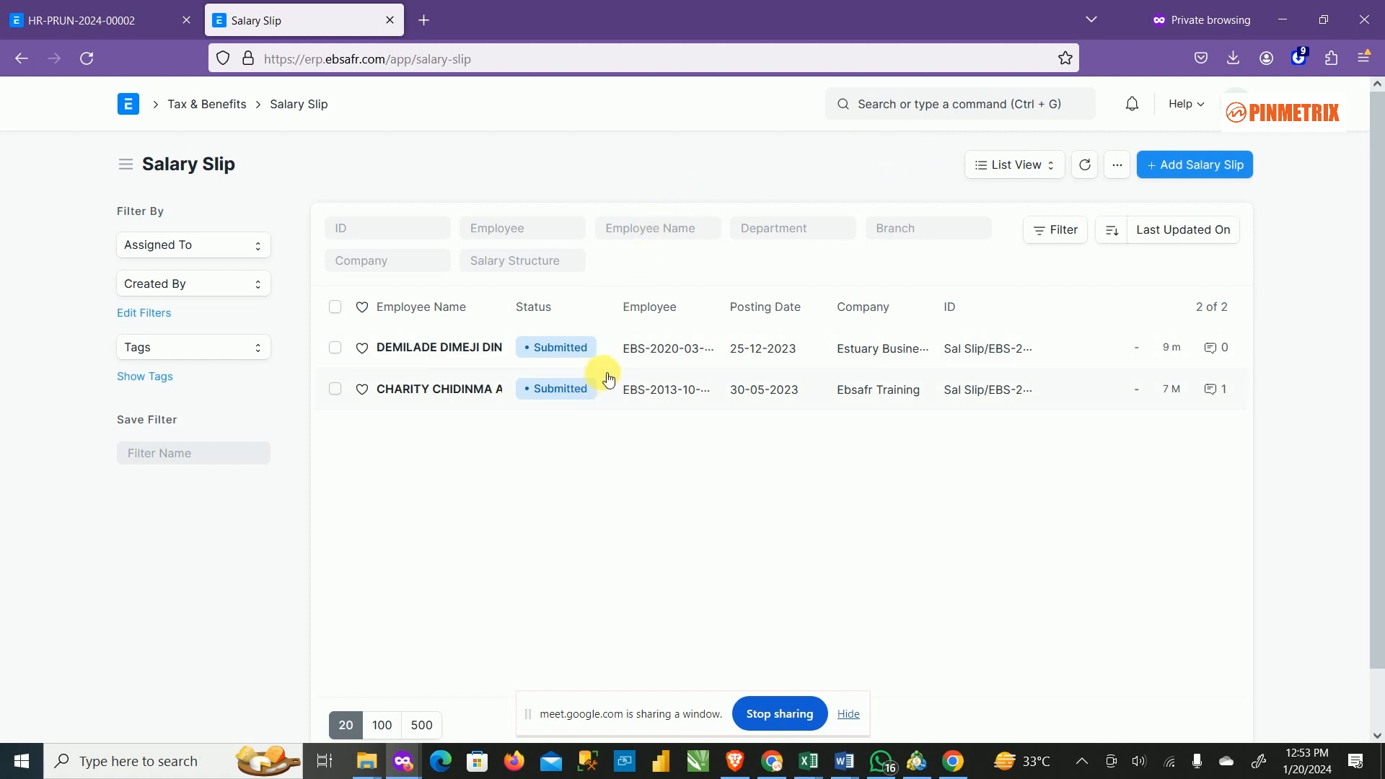
click(1055, 244)
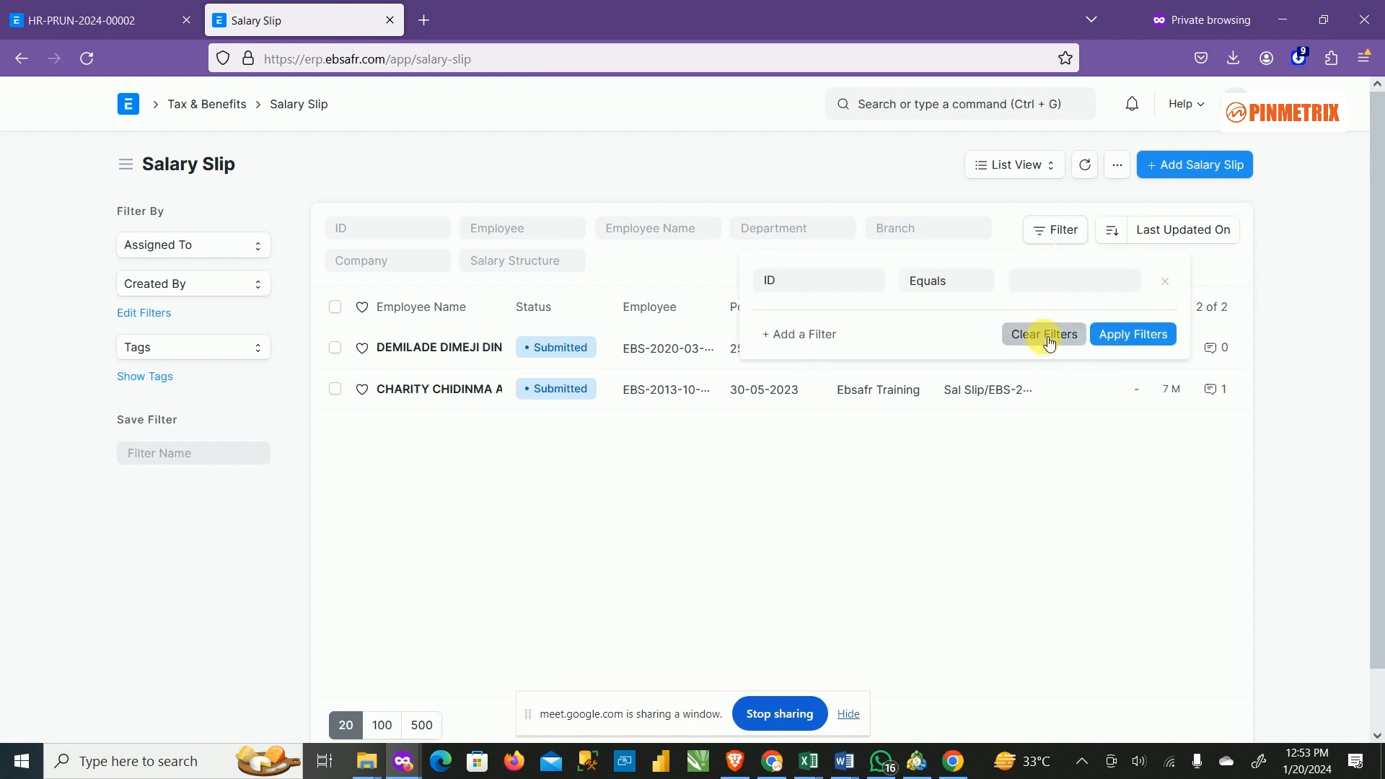
click(1046, 335)
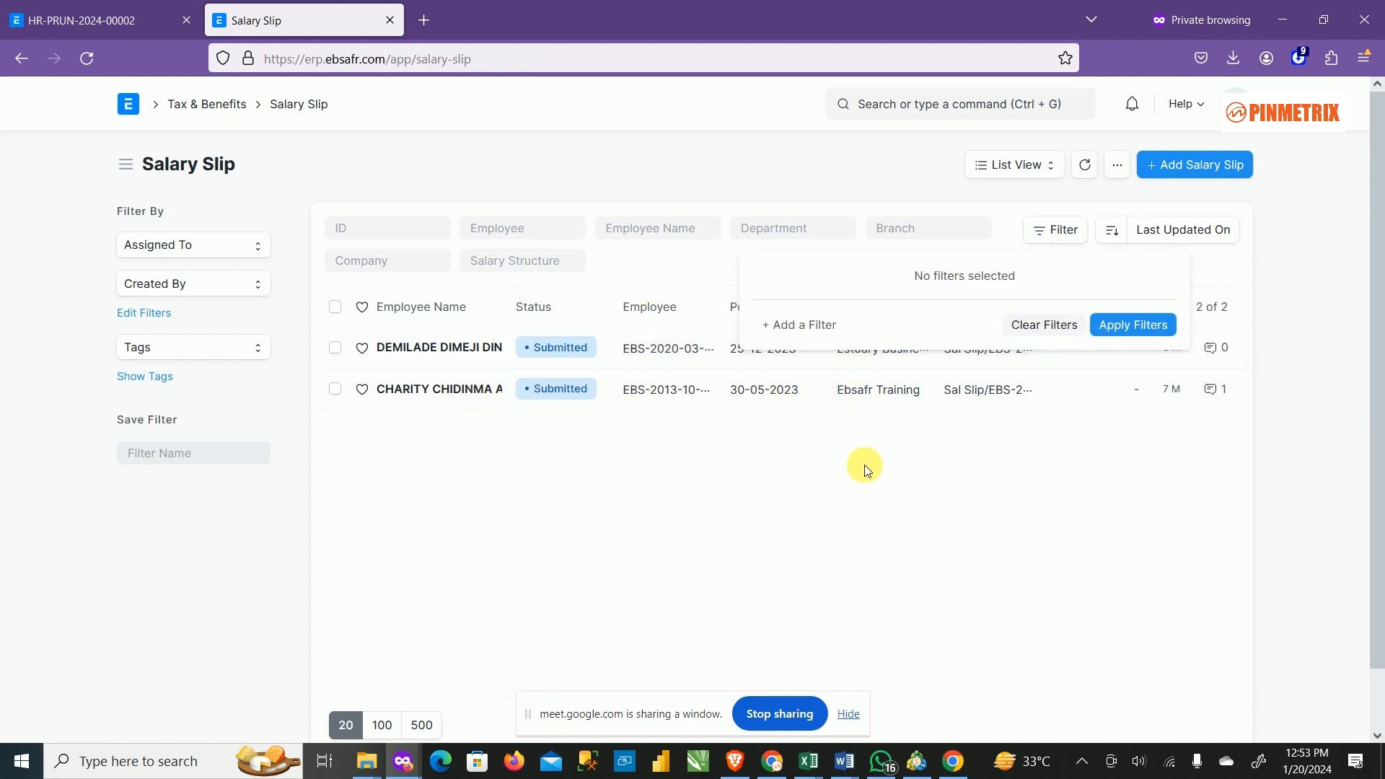
click(1049, 232)
Step: Find the fiscal year list, open the 2024 fiscal year record and check its companies table
click(94, 20)
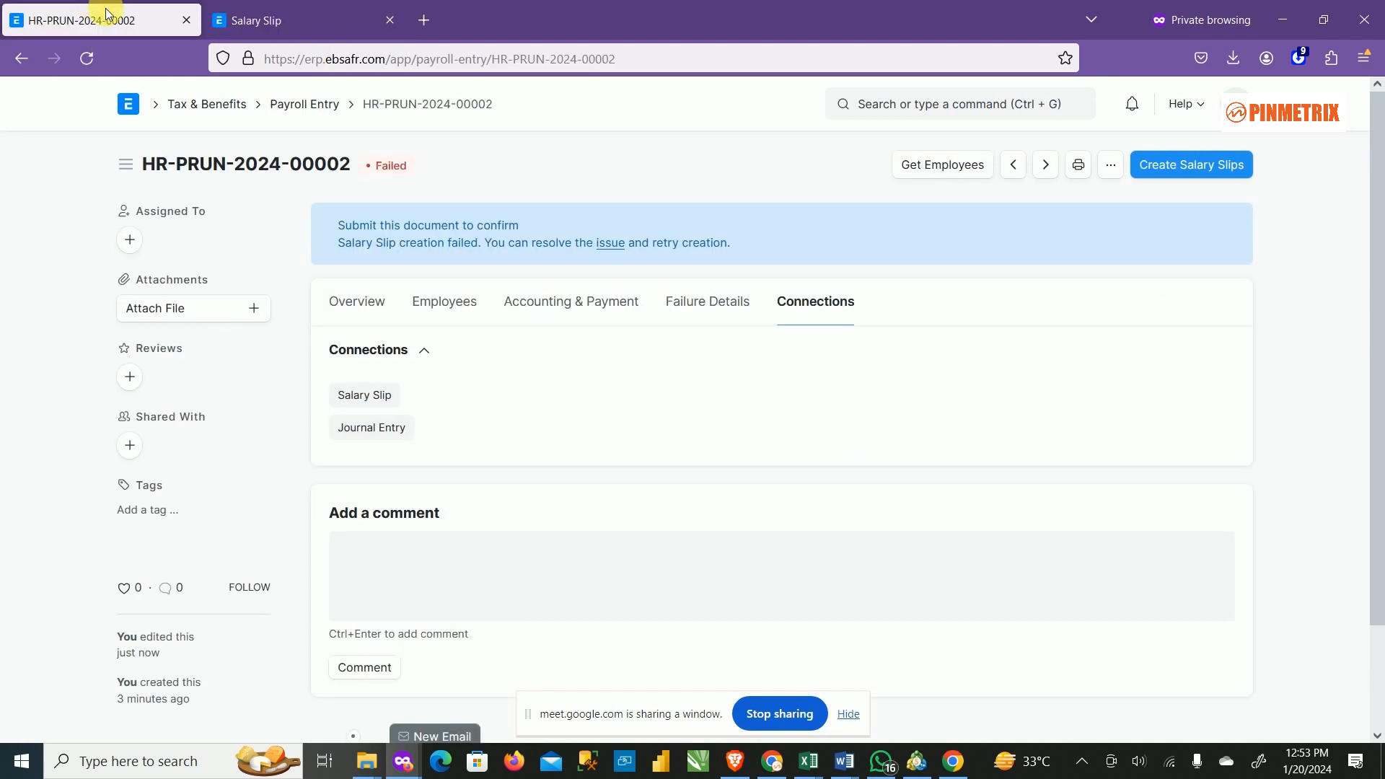
click(294, 22)
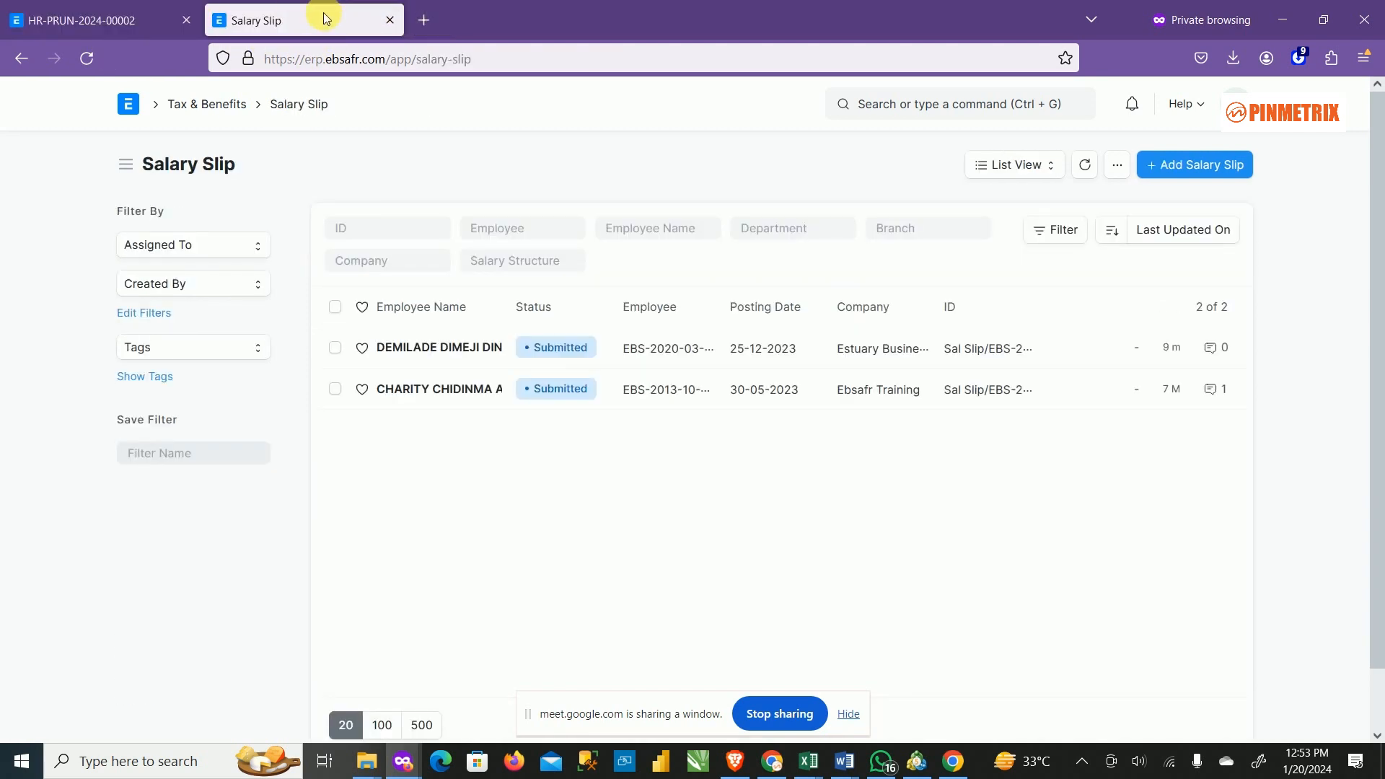
click(930, 109)
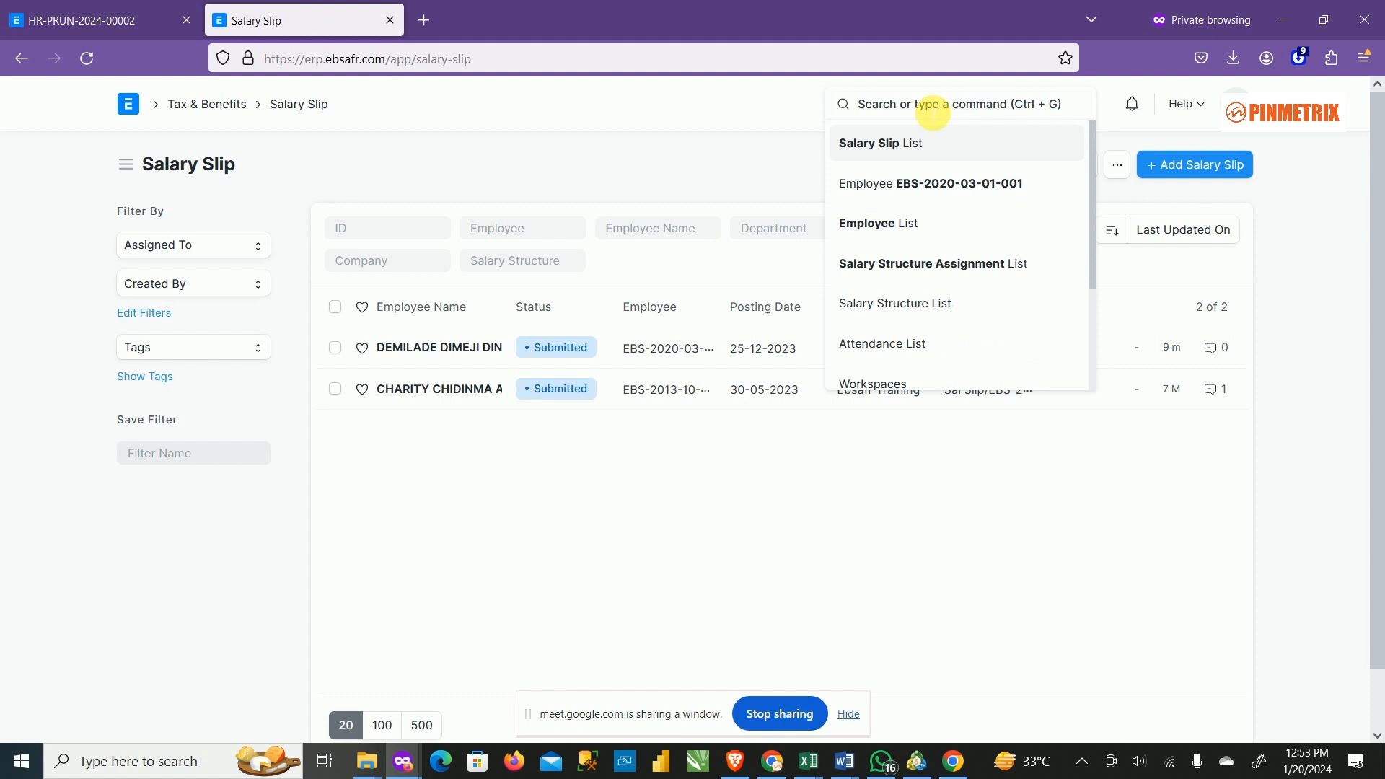
text(fiscal)
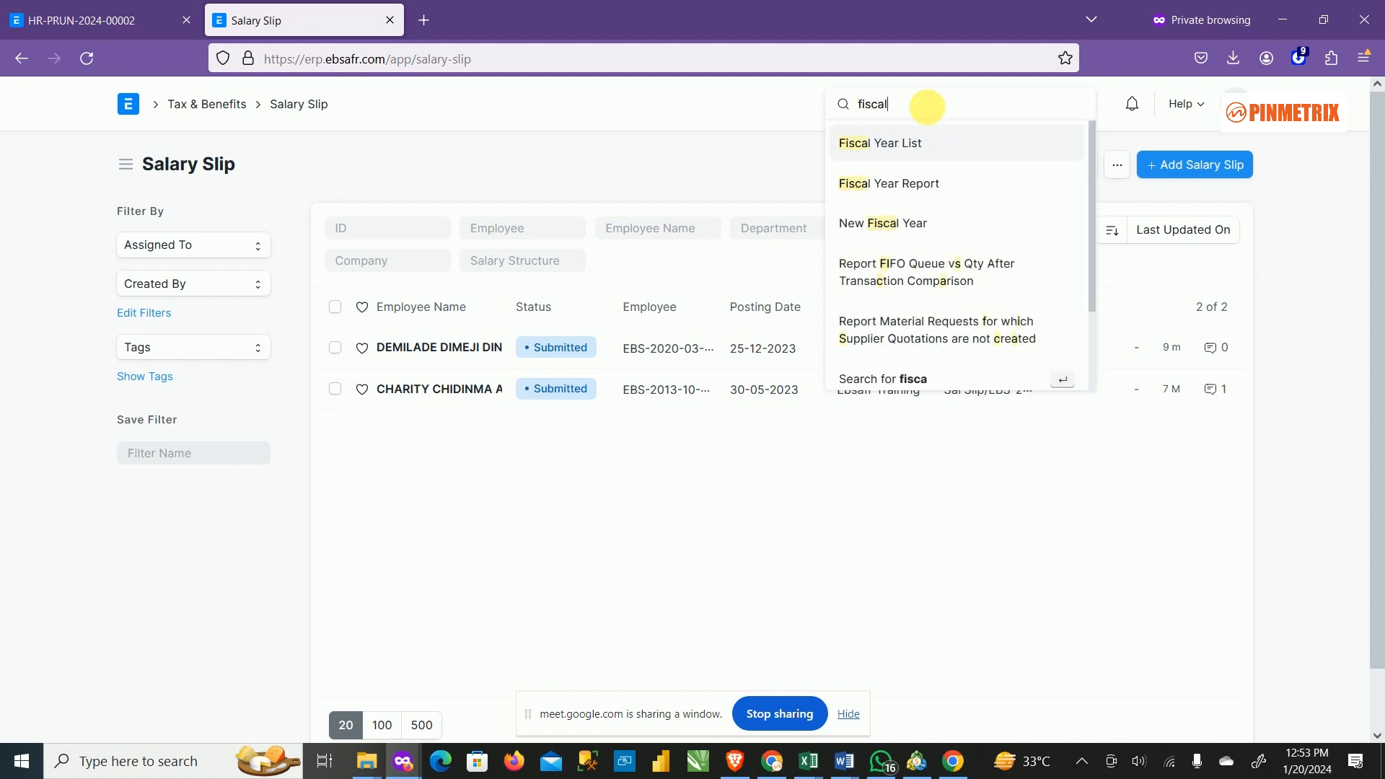
text( year)
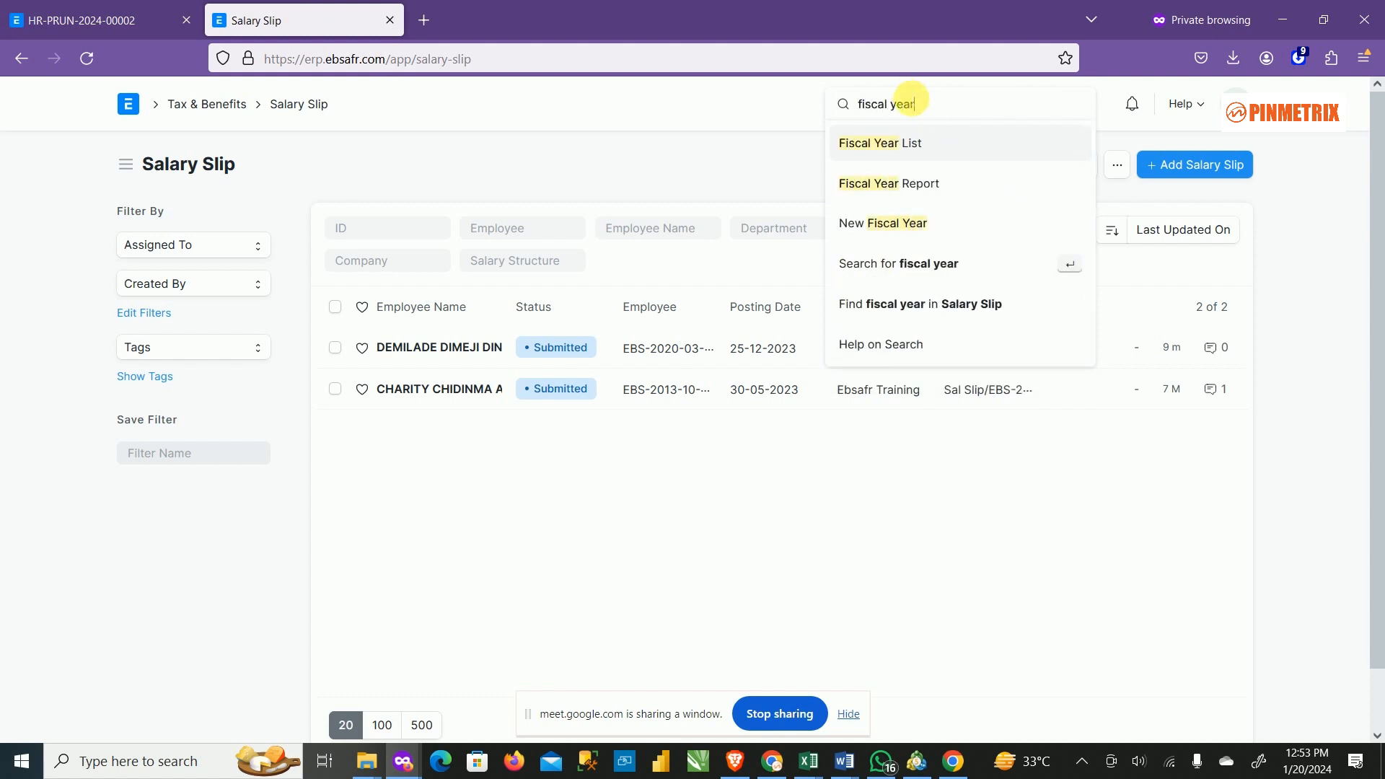
click(914, 157)
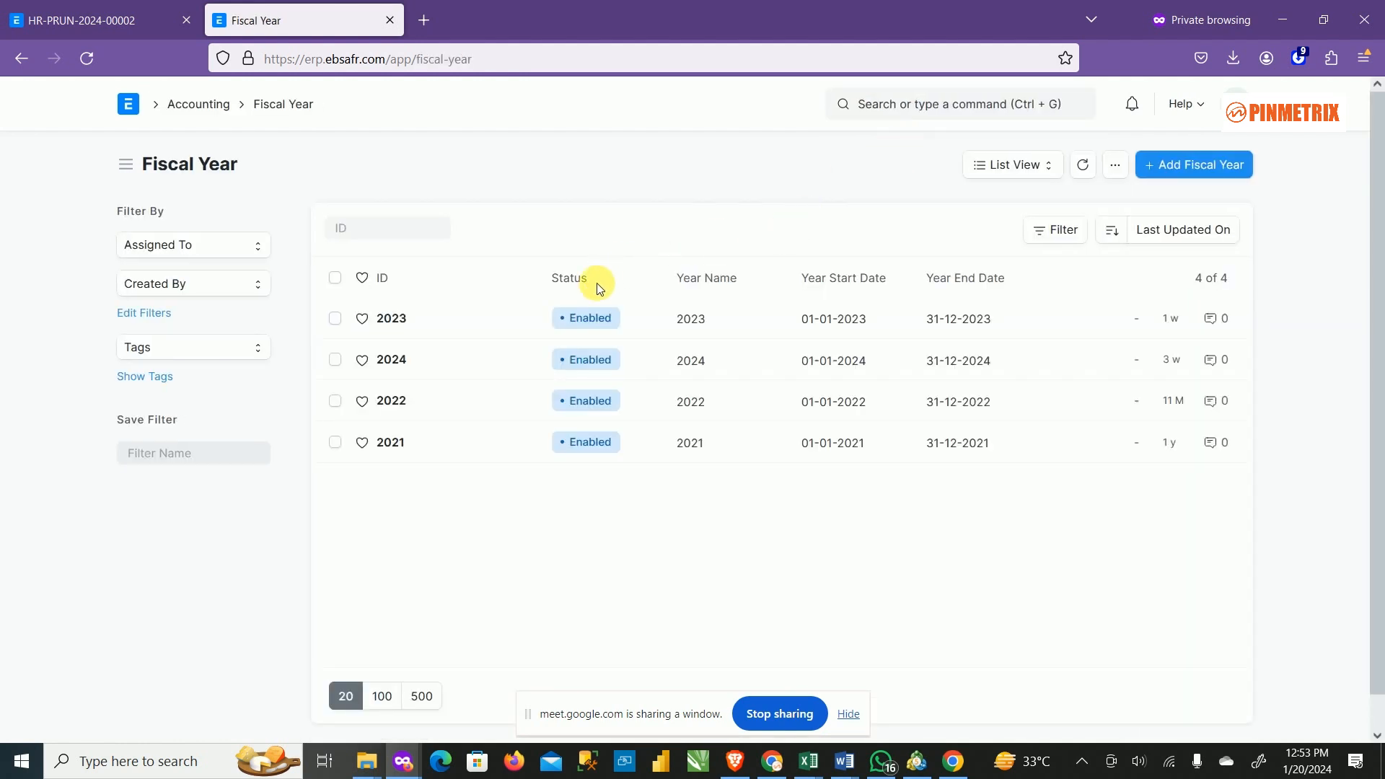
click(391, 360)
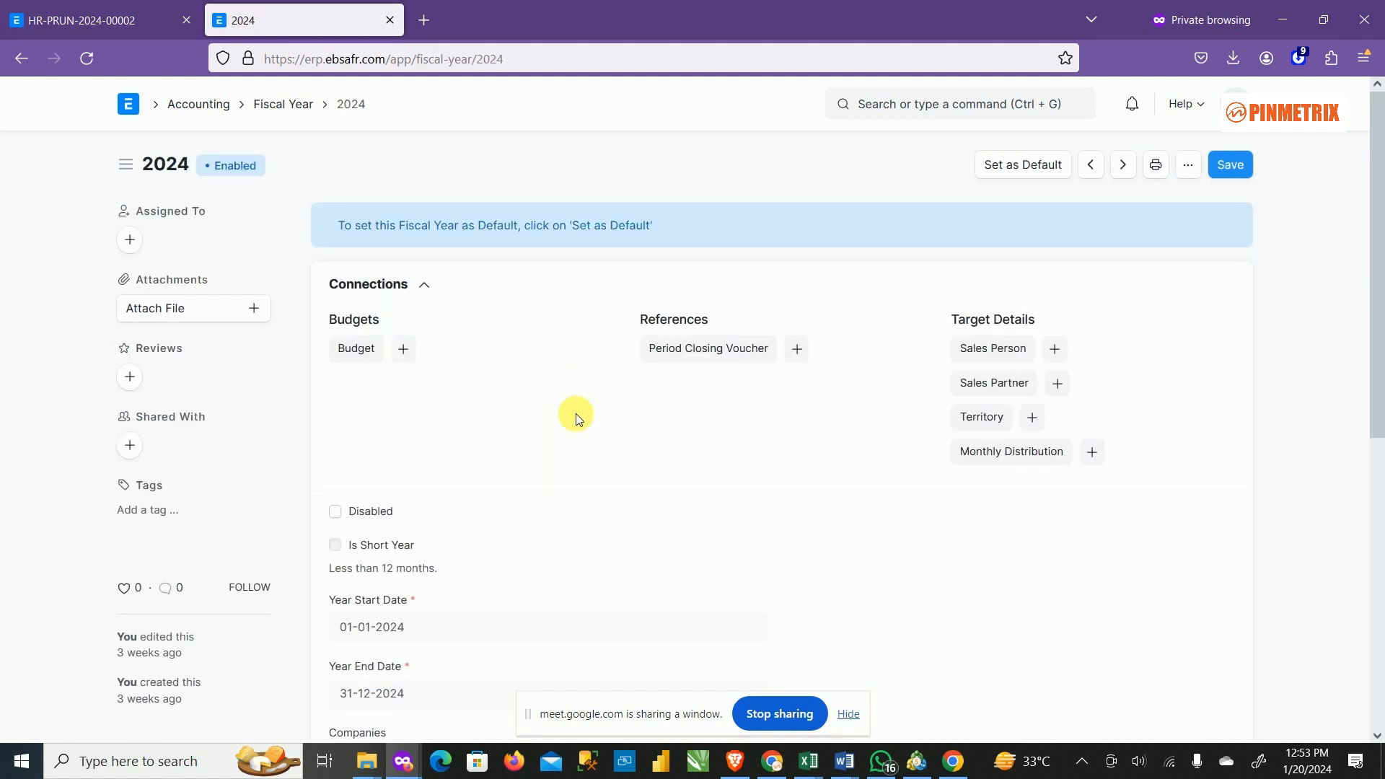
scroll(581, 428, down, 5)
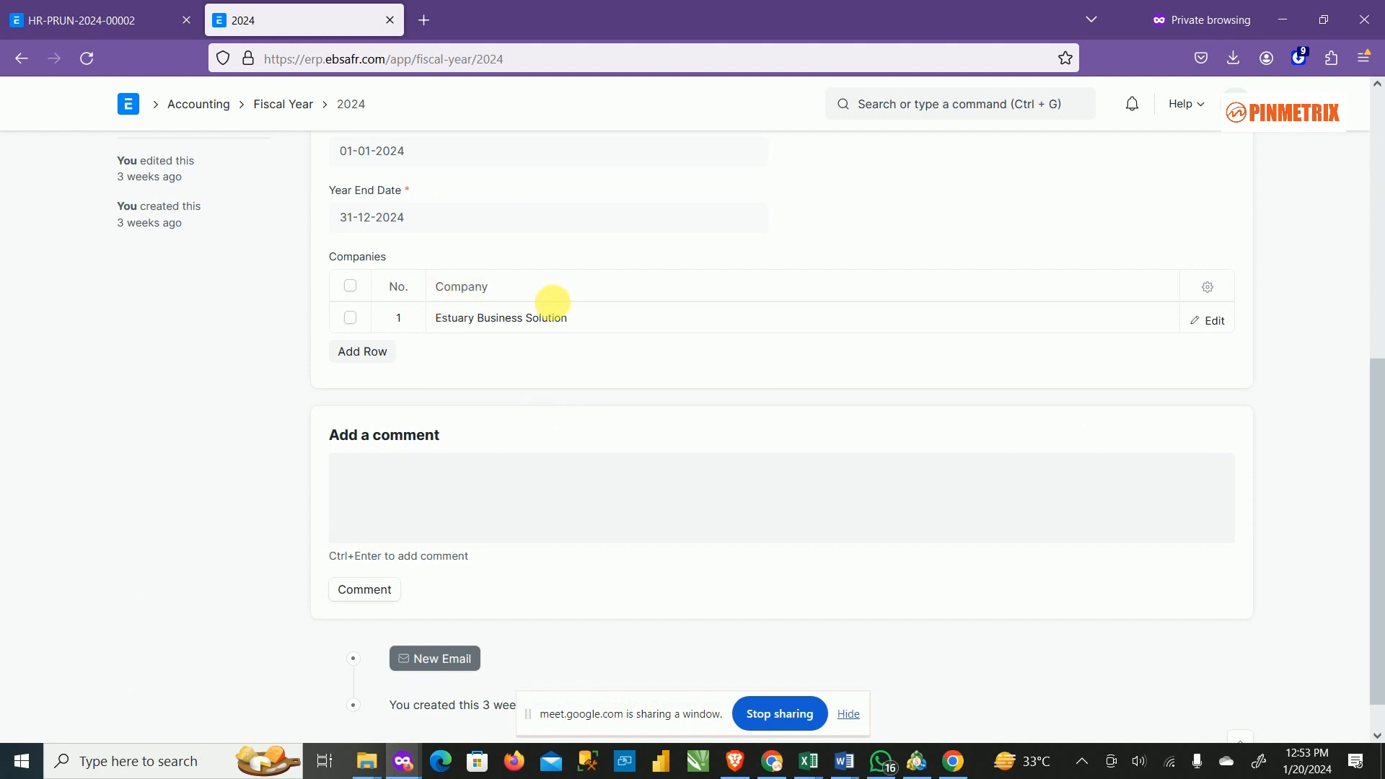
scroll(327, 679, up, 5)
scroll(505, 563, down, 4)
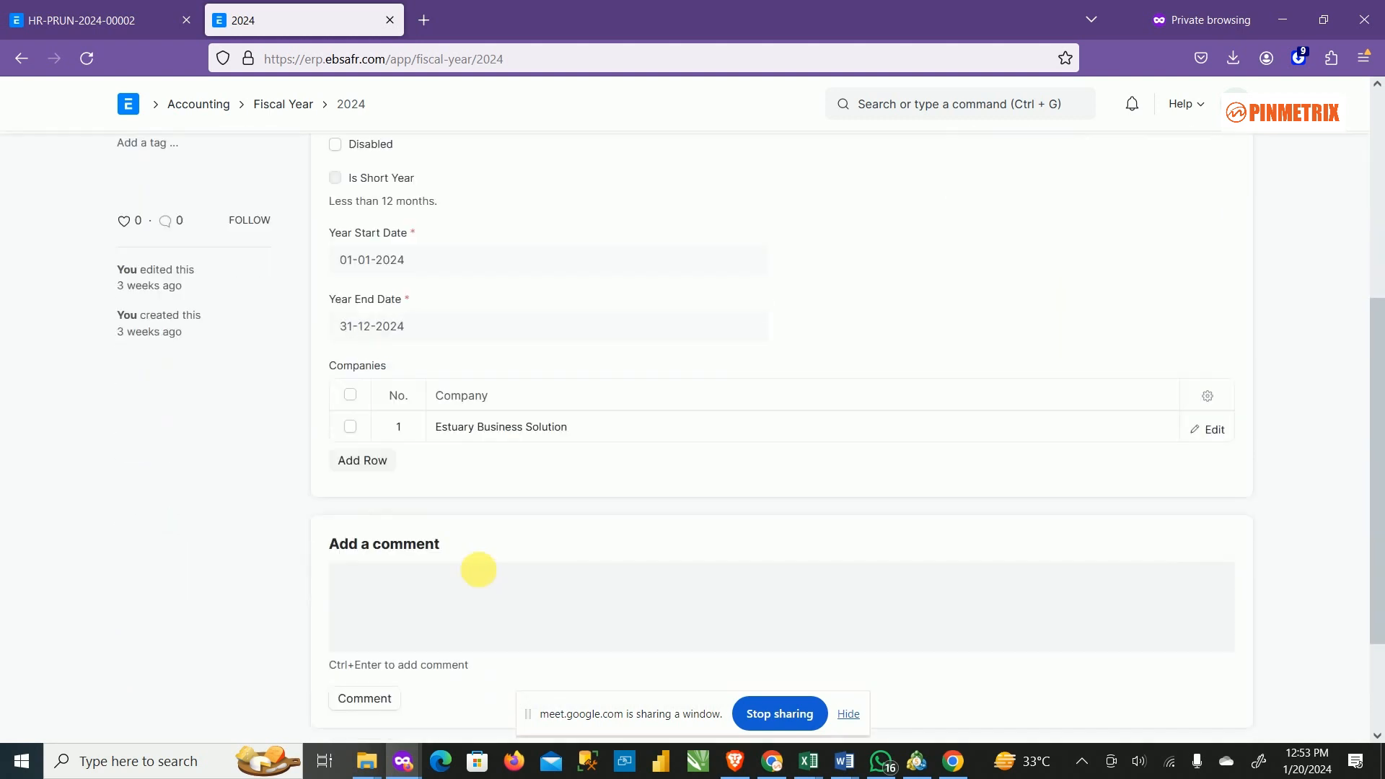
Step: Add Ebsafr Training as a second company row in the 2024 fiscal year and save the record
click(379, 453)
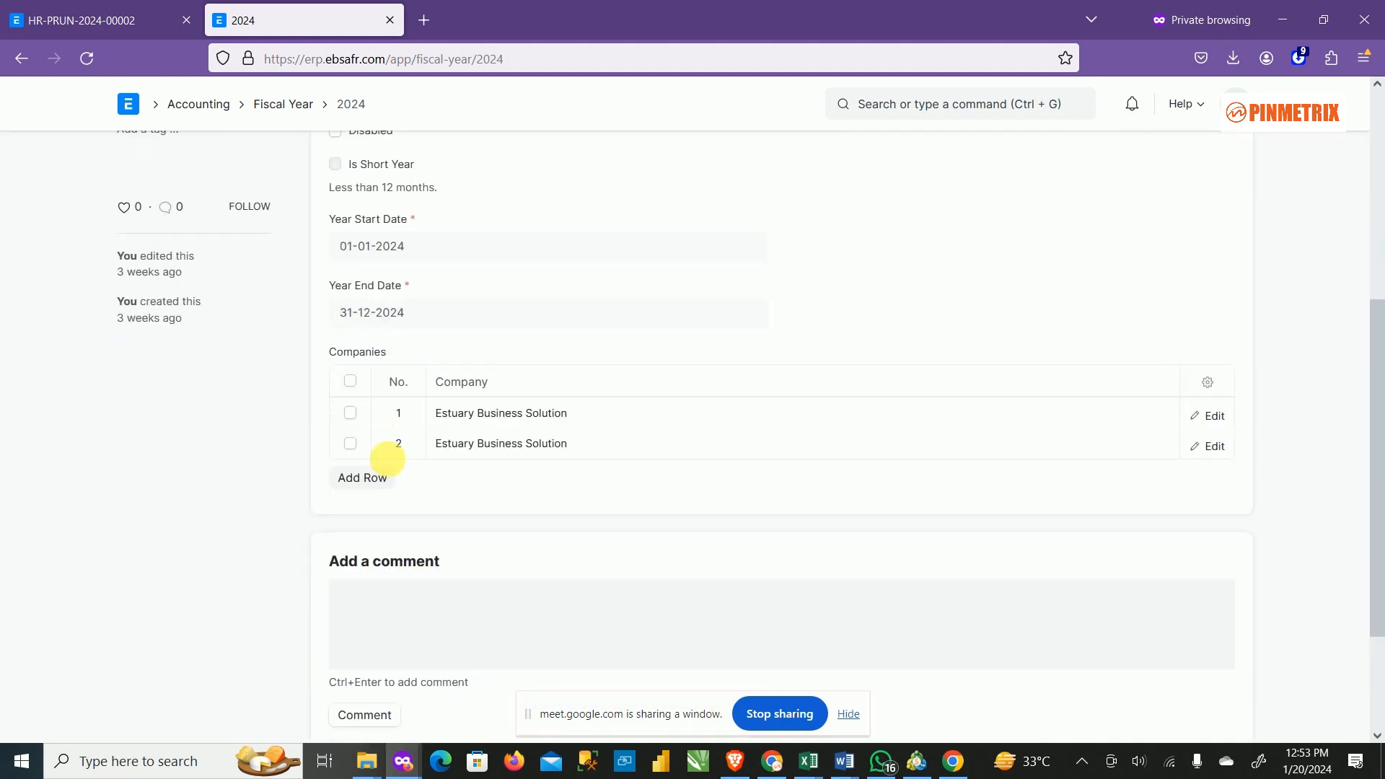
click(606, 453)
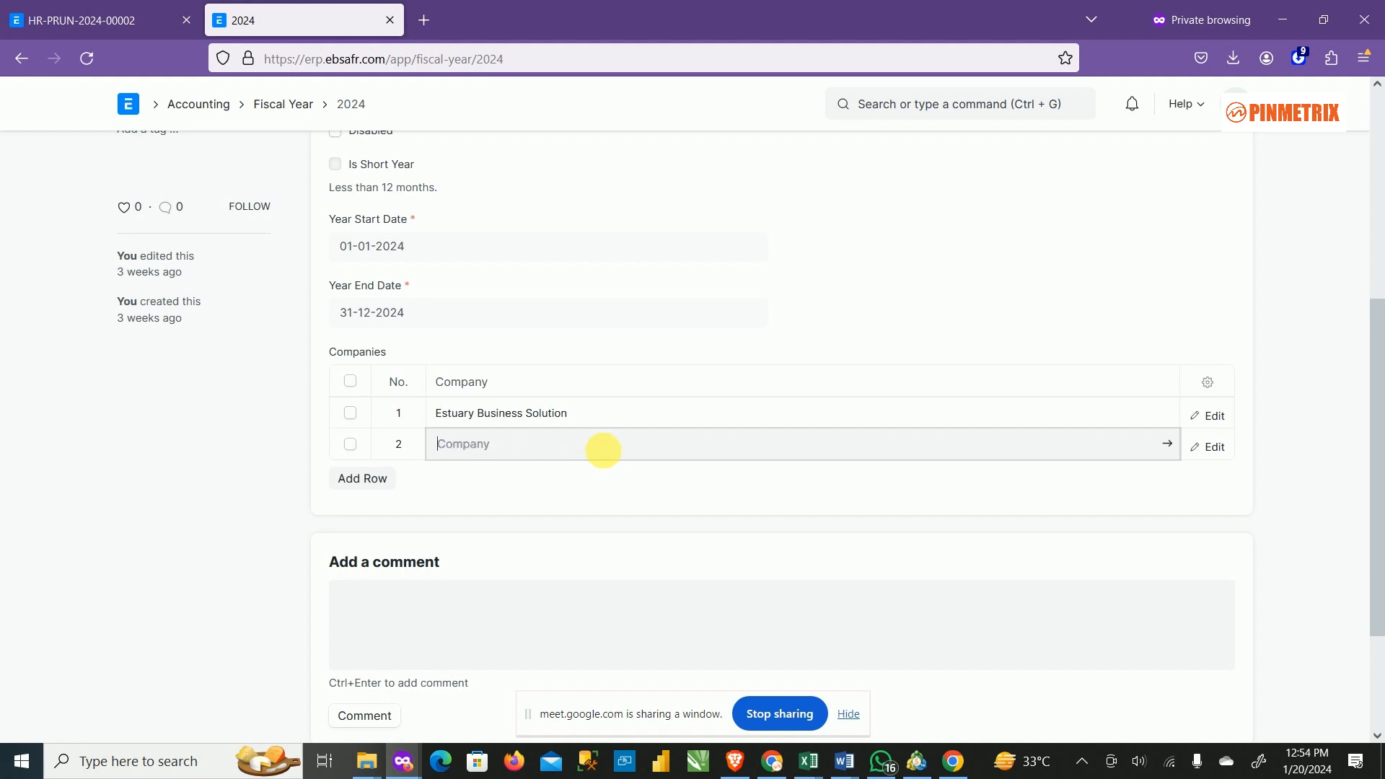
text(trai)
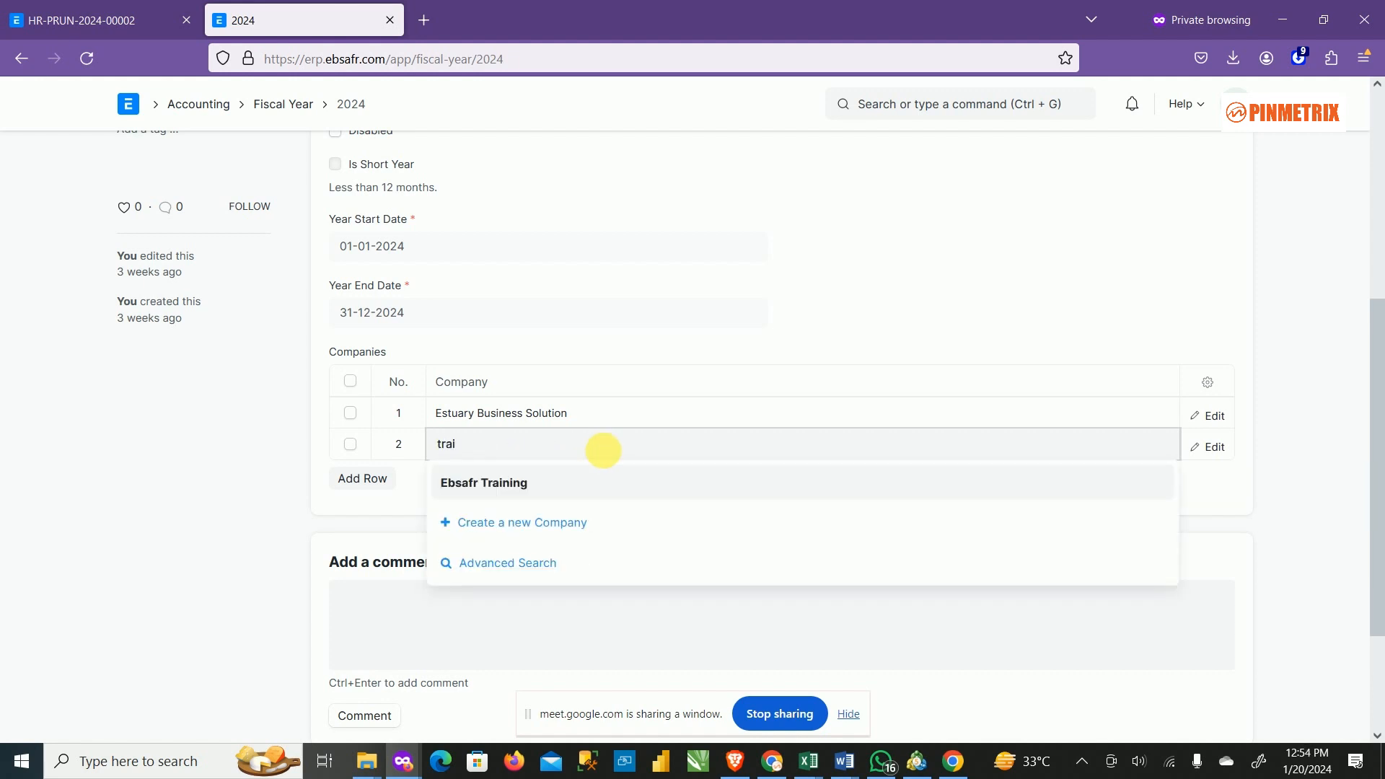
click(569, 485)
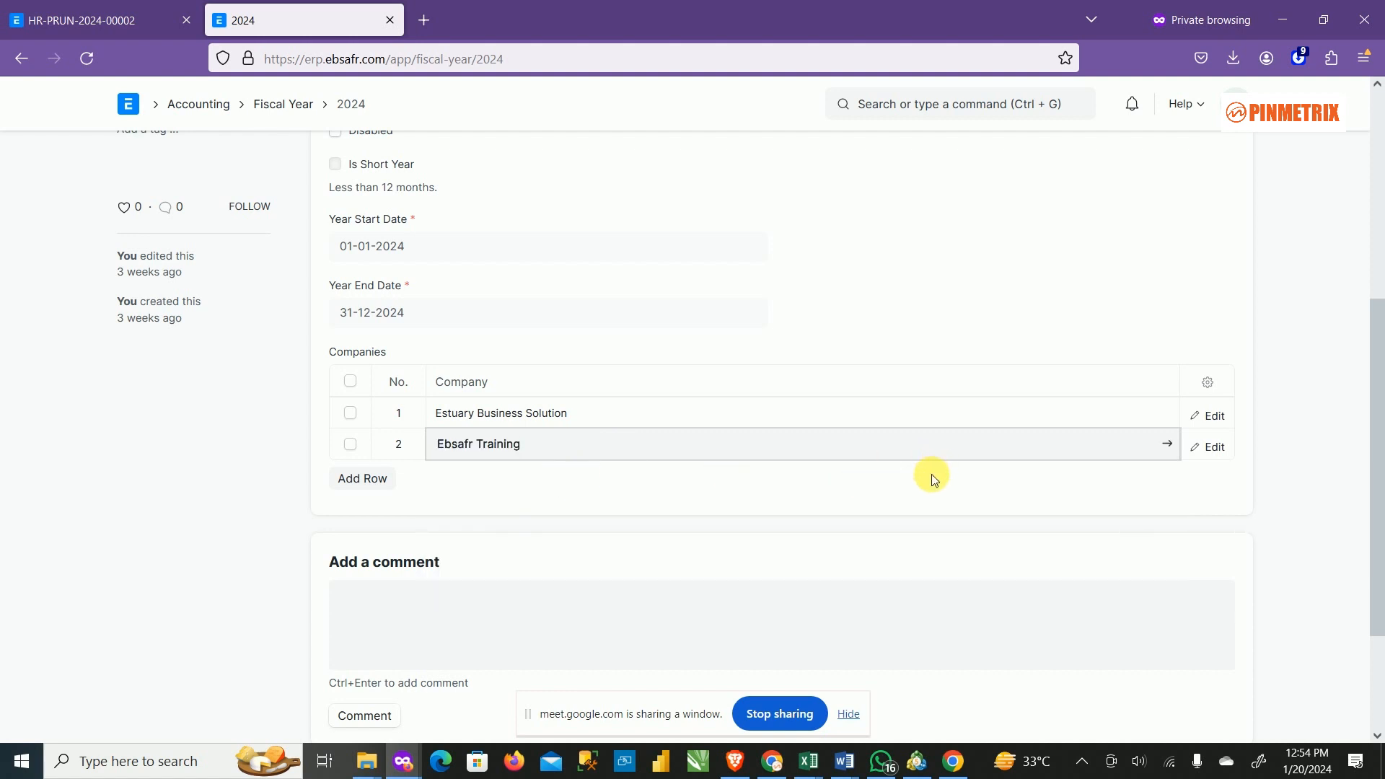
click(1066, 295)
scroll(1073, 313, up, 5)
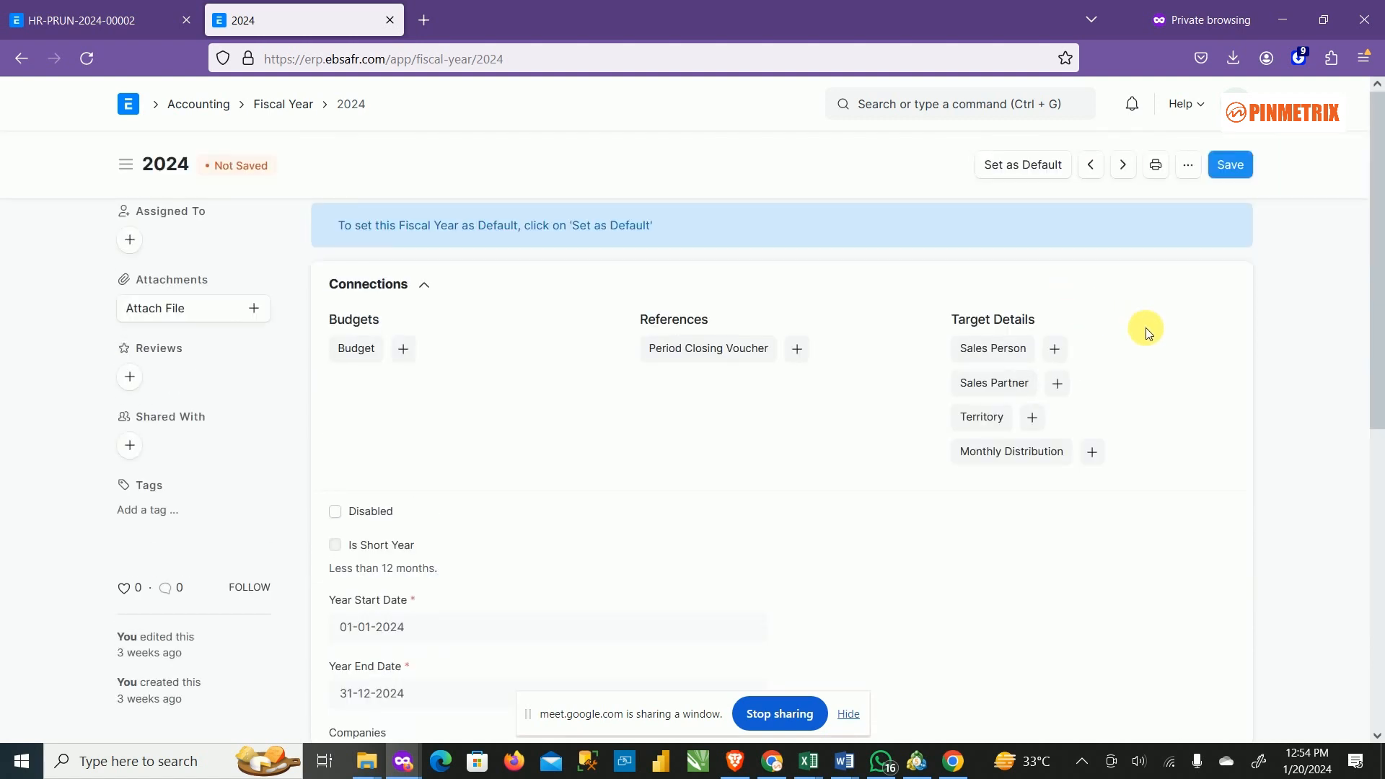
click(1228, 162)
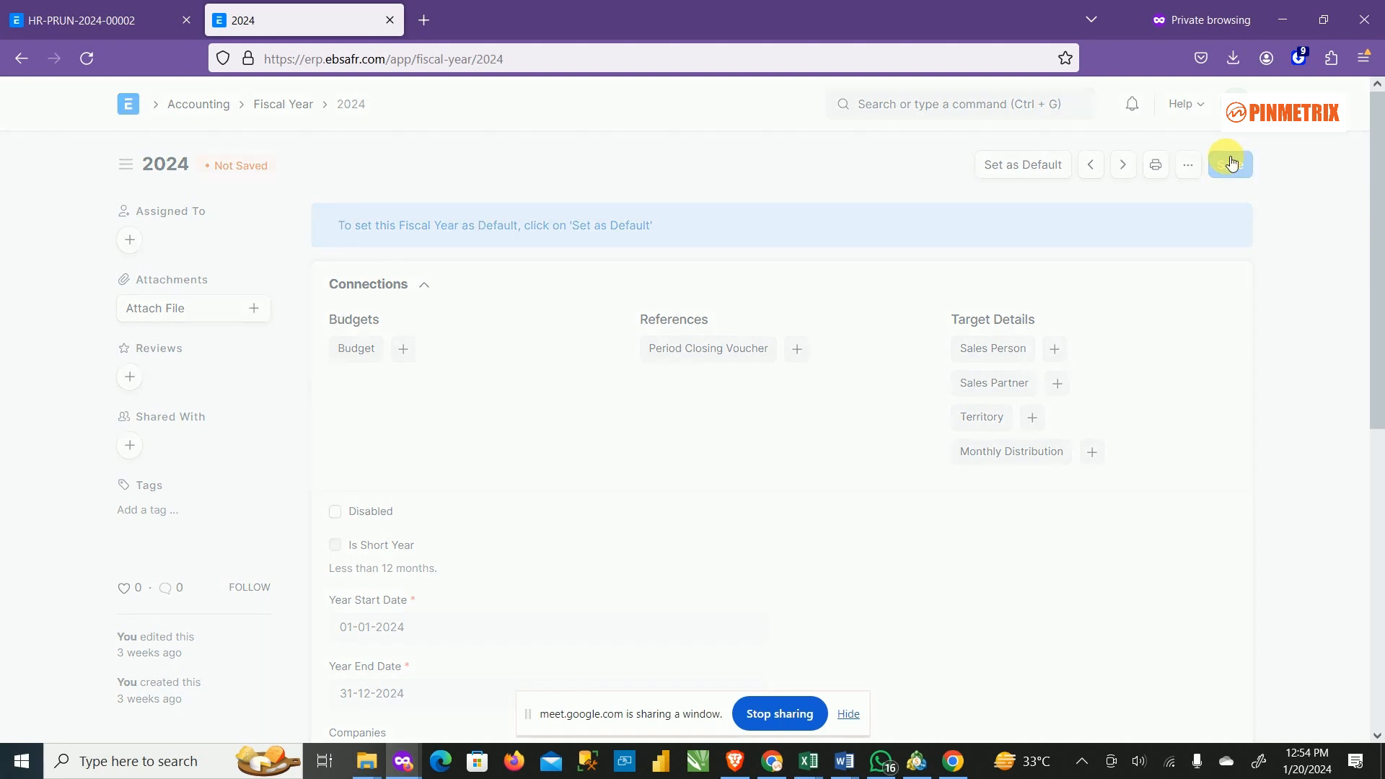
Step: Check the fiscal year's companies table, return to the payroll entry, review its employees and create the salary slips
scroll(1046, 432, down, 6)
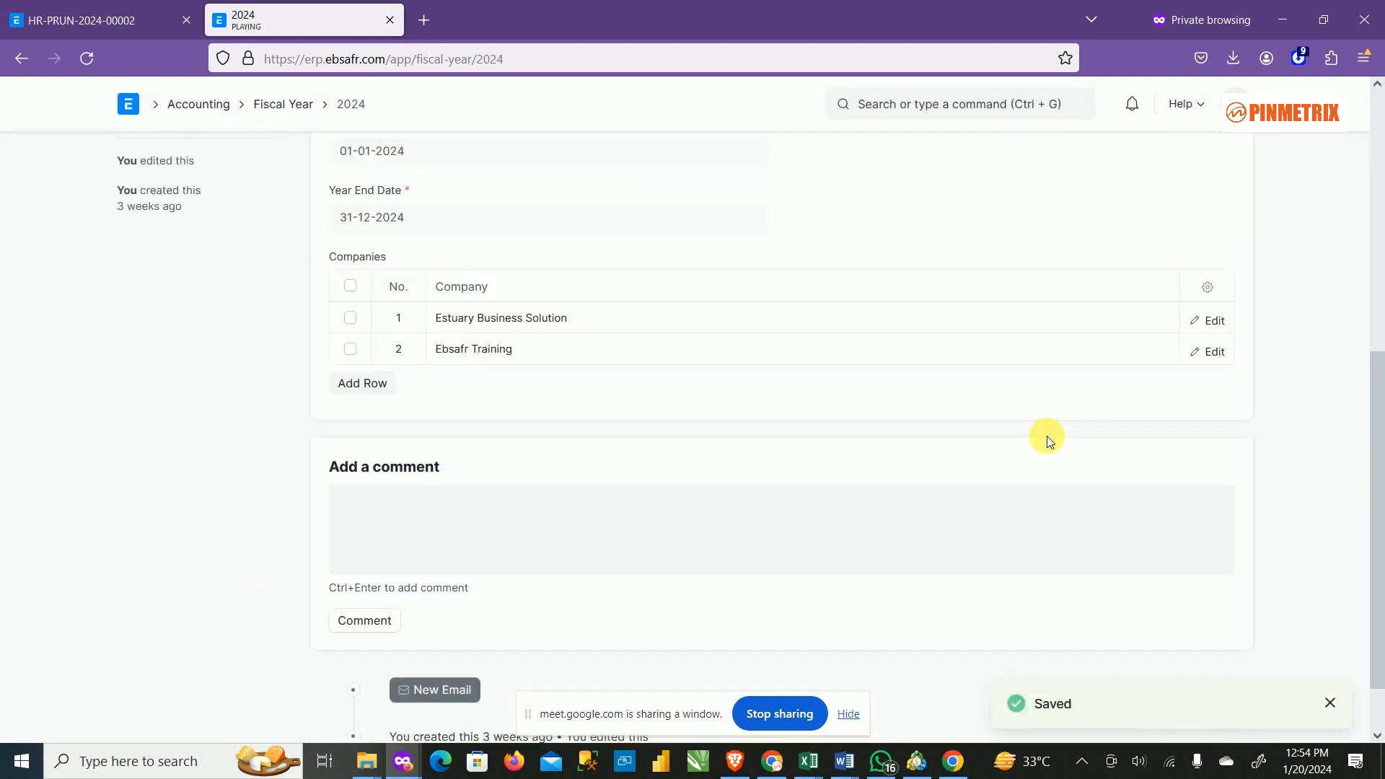
scroll(1057, 464, up, 3)
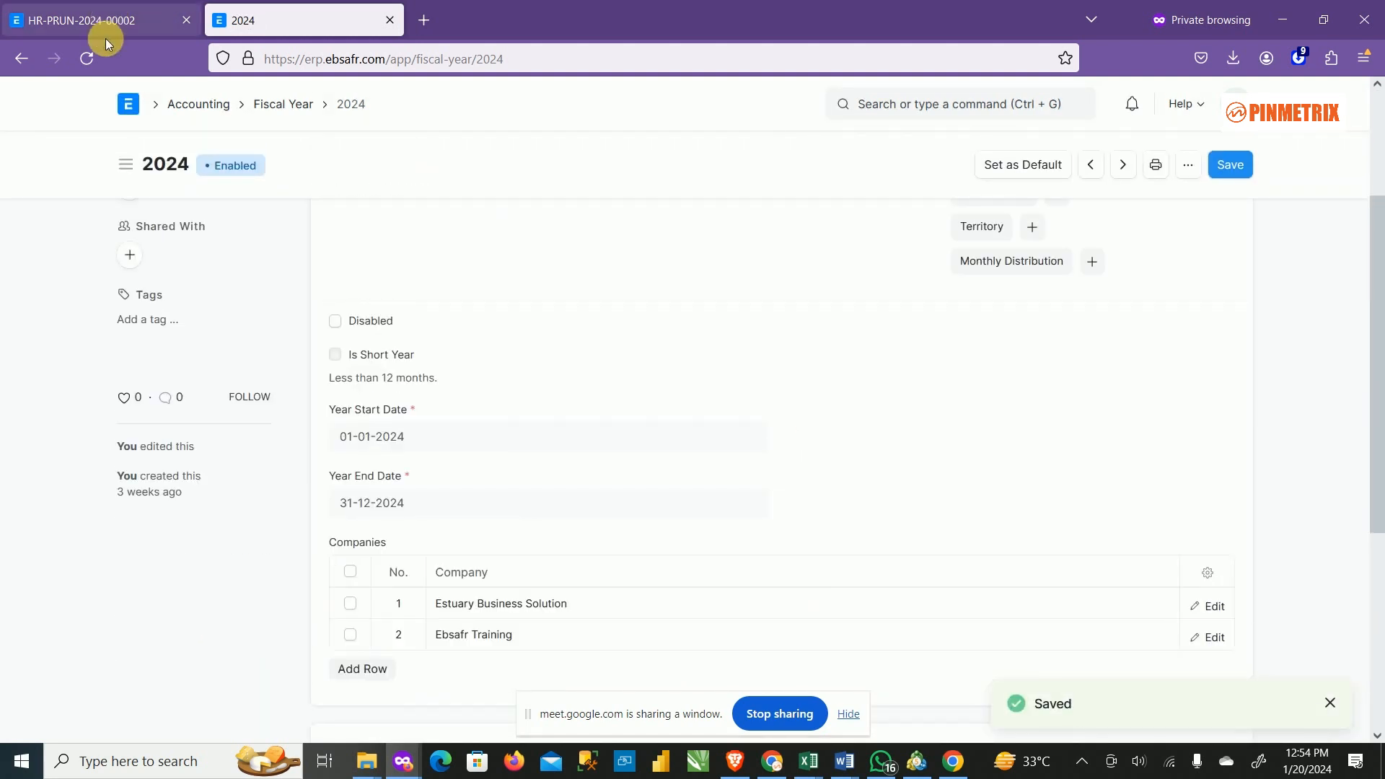
click(108, 20)
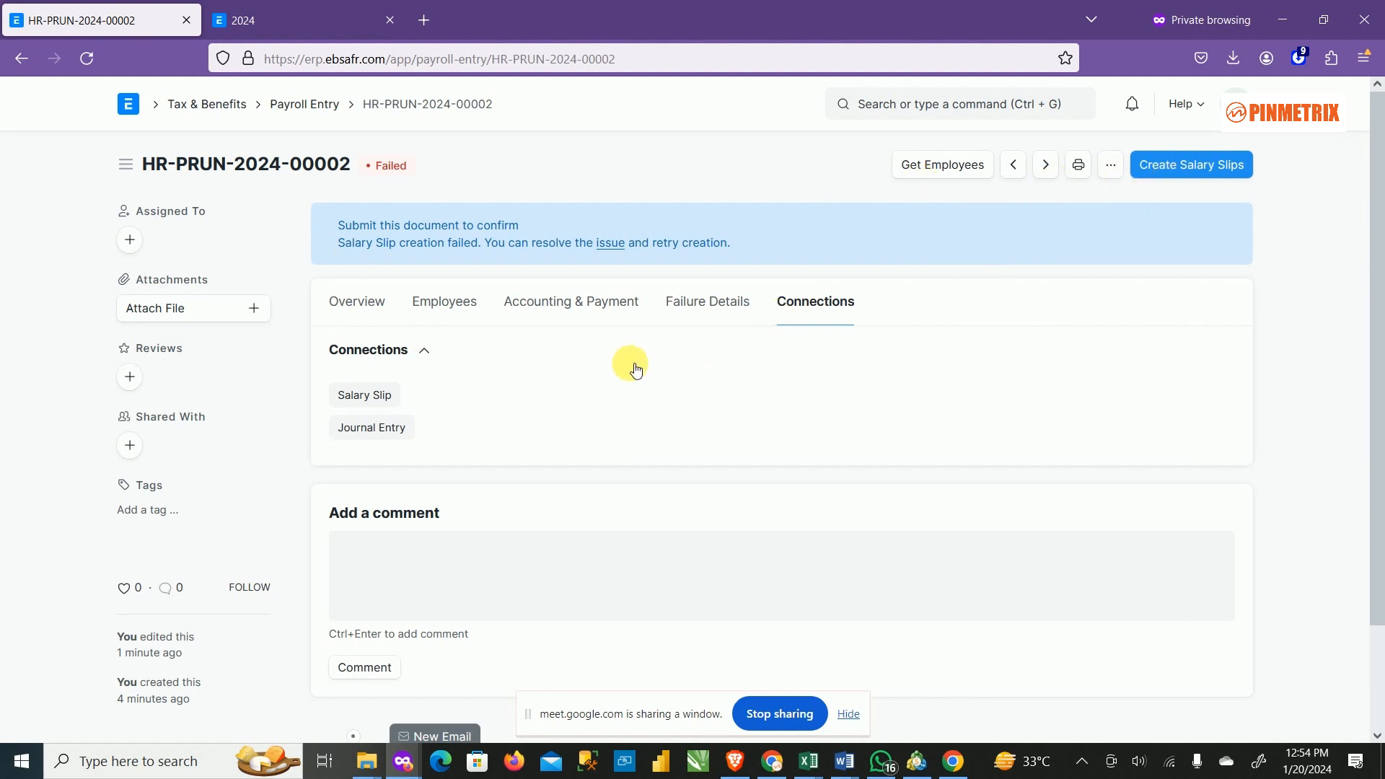
click(423, 307)
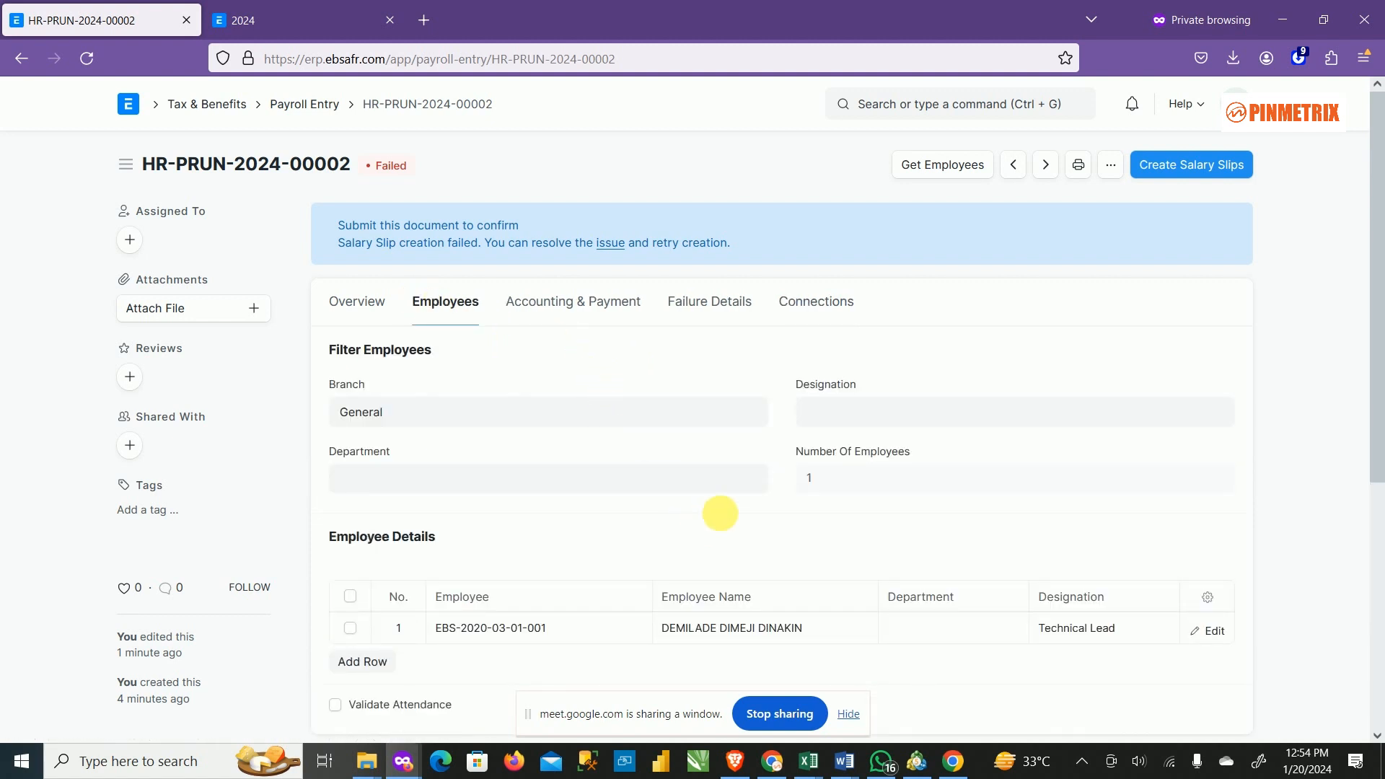
scroll(725, 518, down, 3)
scroll(839, 412, up, 3)
click(1186, 169)
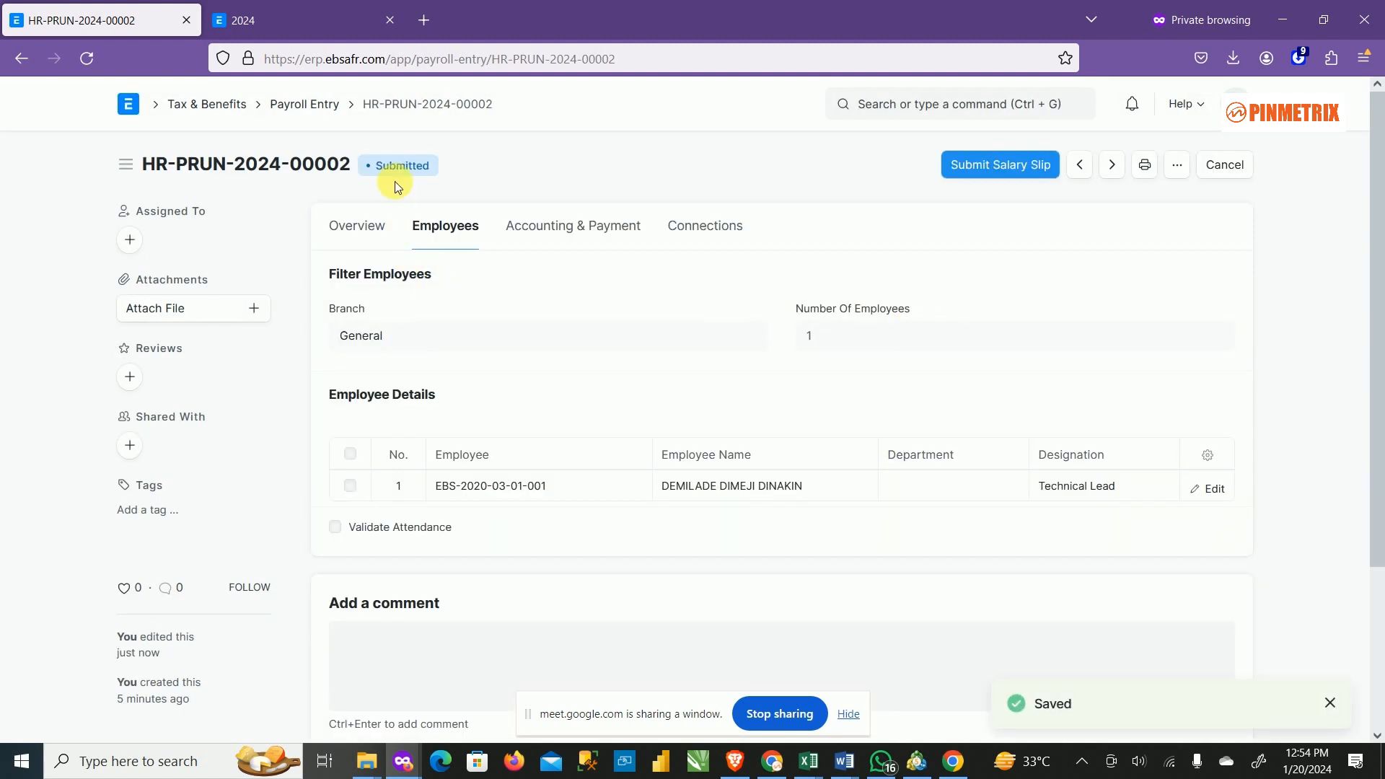
Step: Check the payroll entry's connections, and find the salary slip list in the second browser tab to review the slip statuses
click(693, 228)
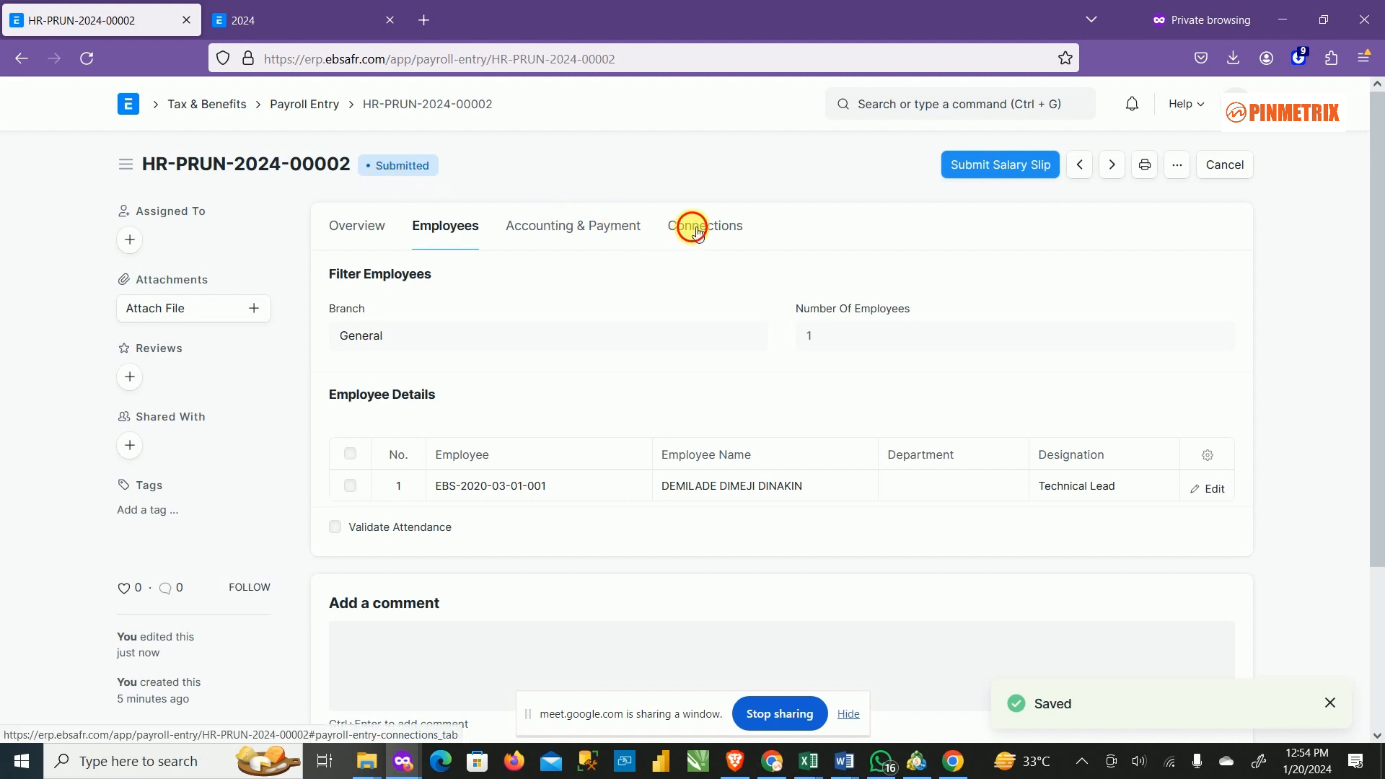
click(696, 235)
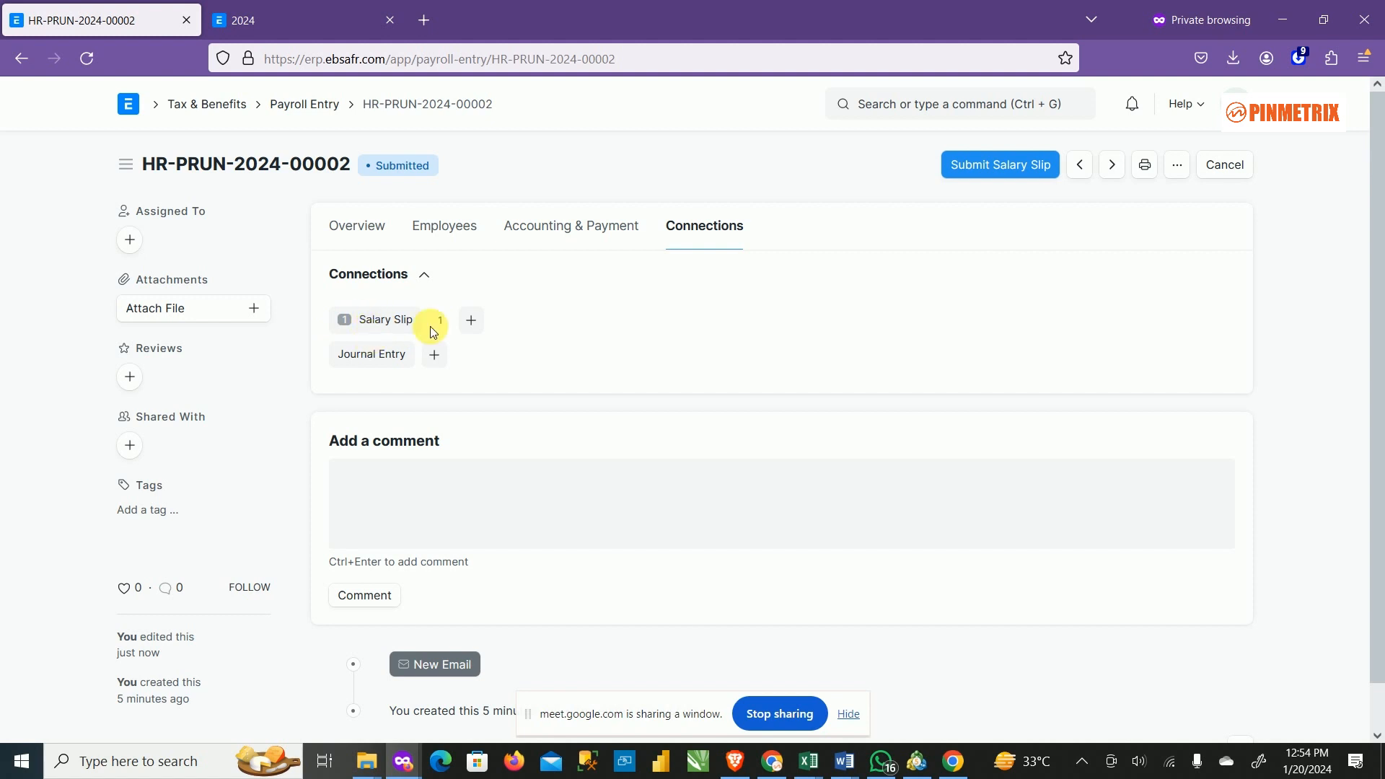
click(318, 27)
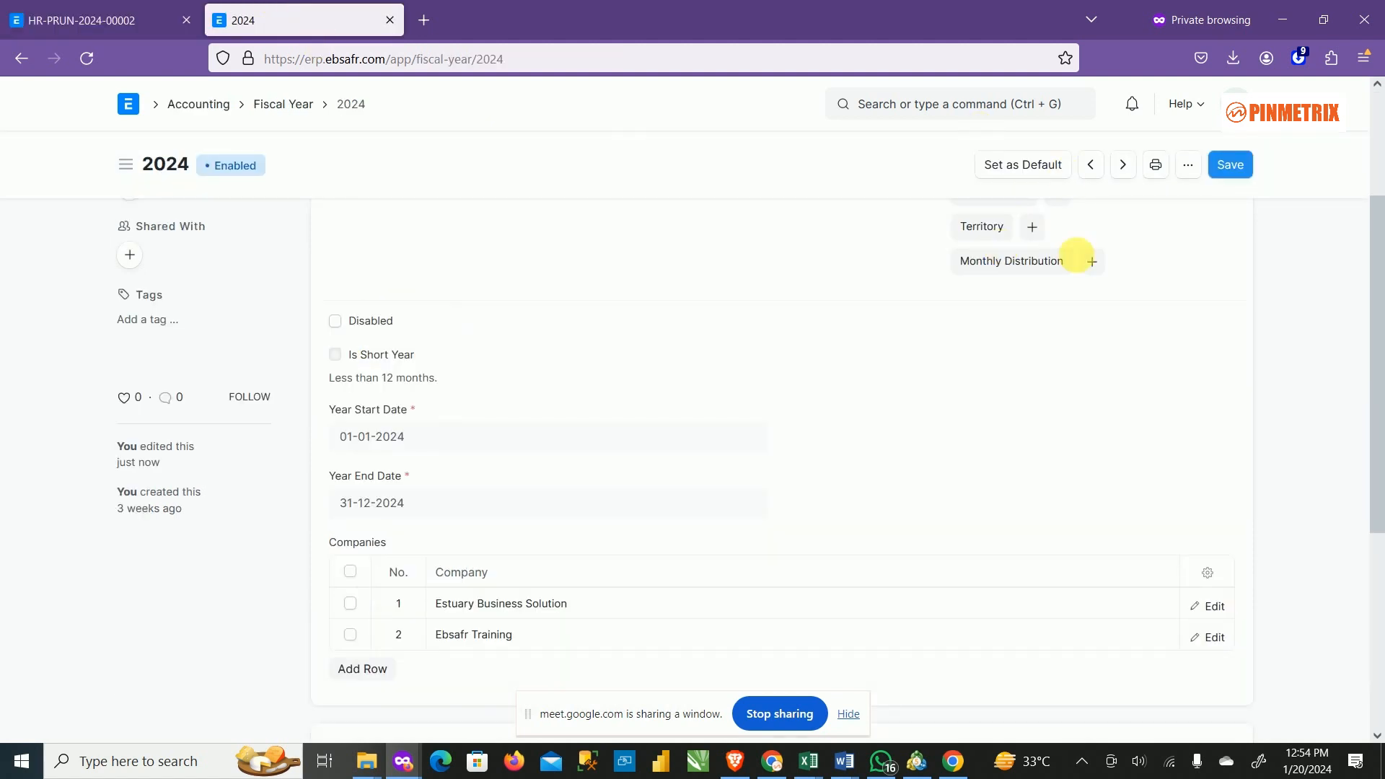
click(949, 108)
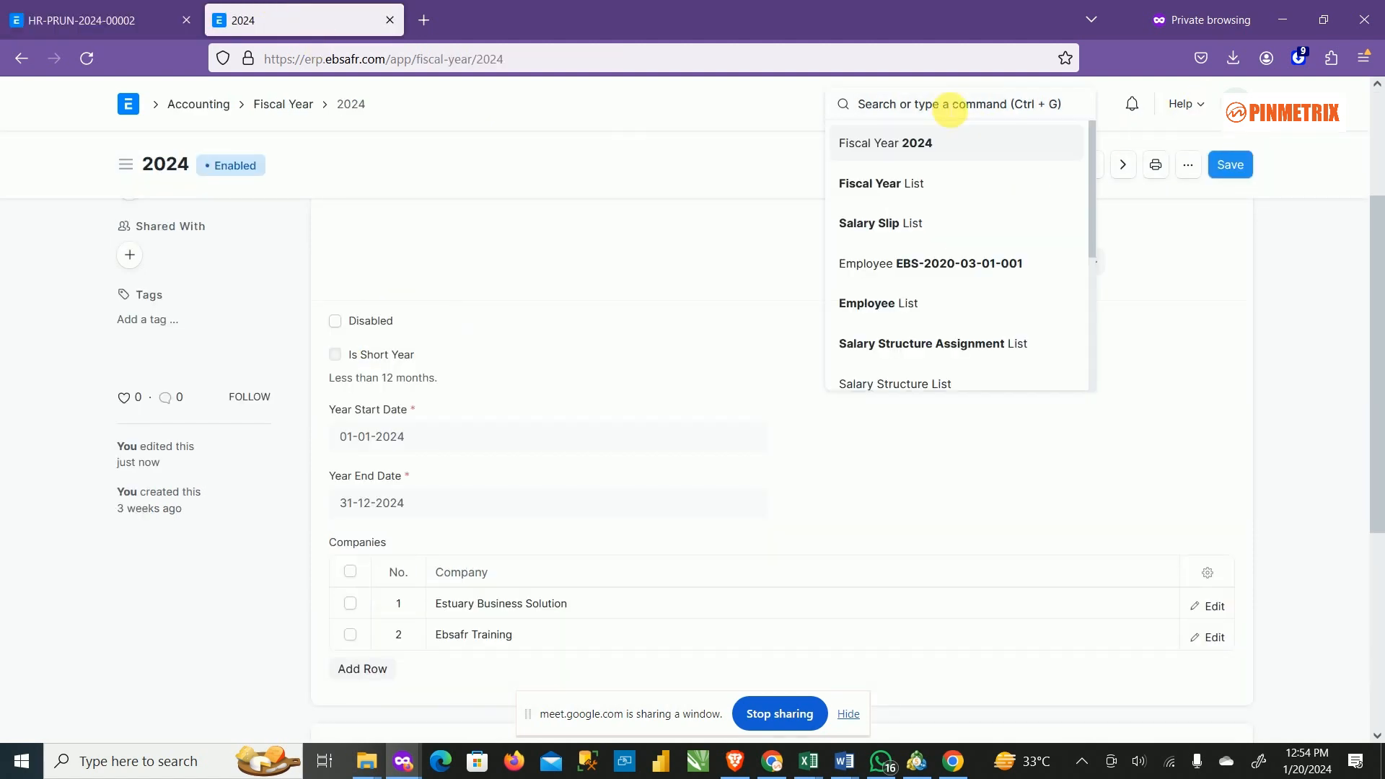
text(salary s)
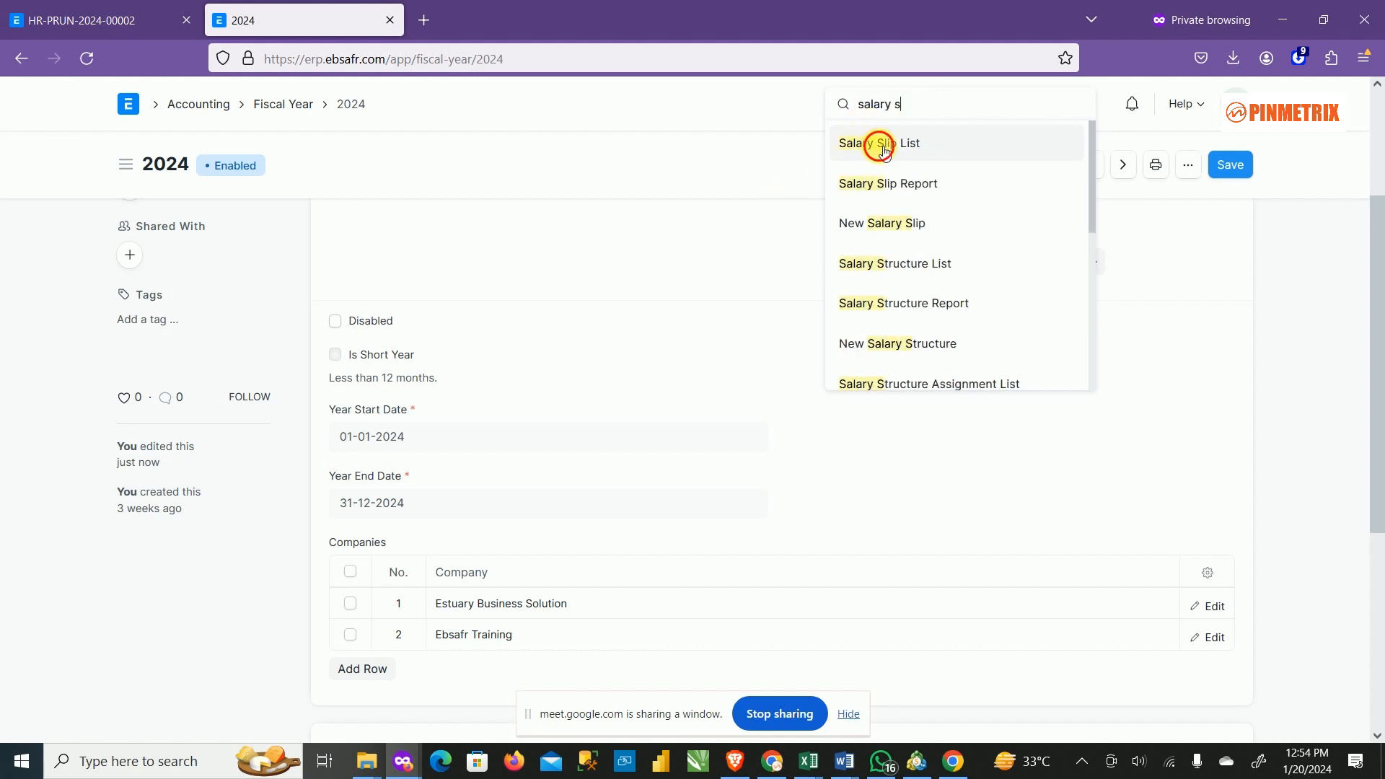
click(878, 142)
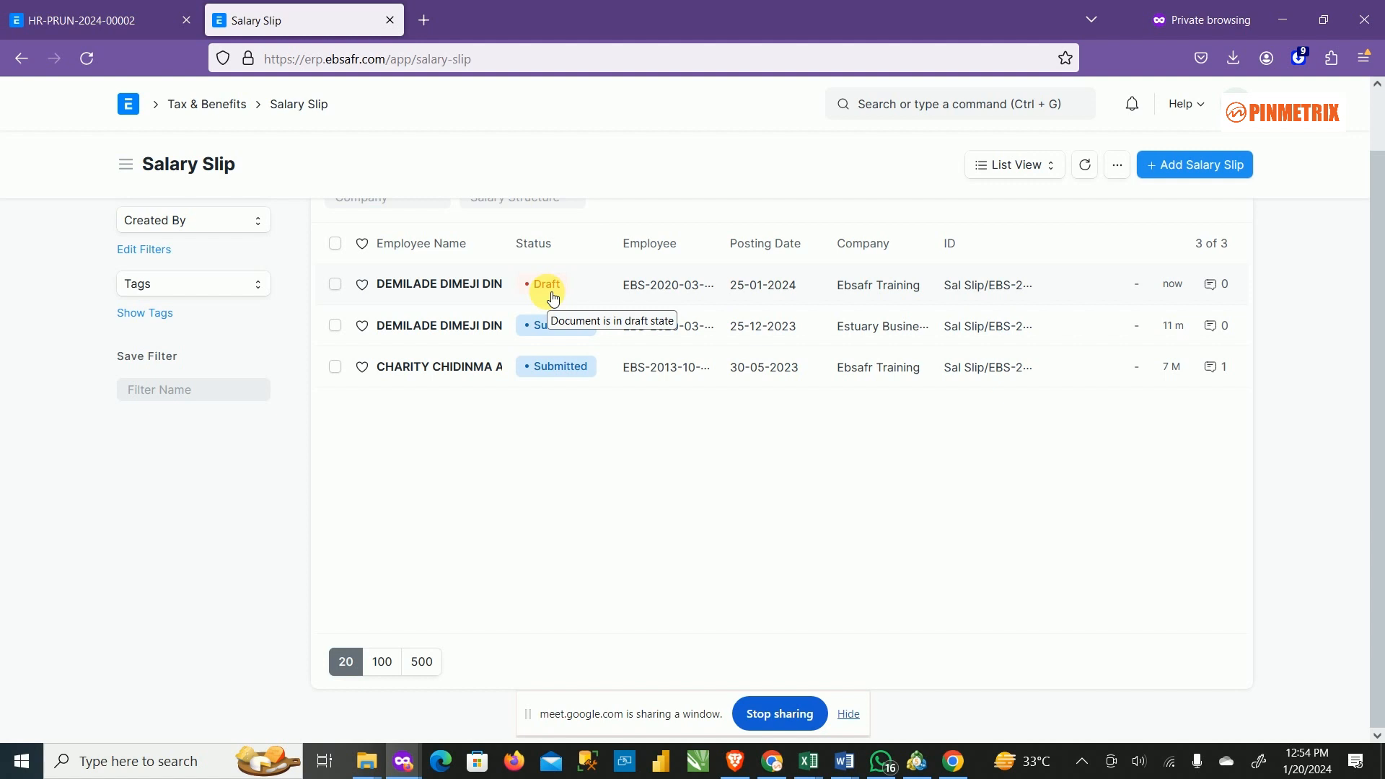
Step: Submit the salary slips from the payroll entry, agreeing to create the accrual journal entry
click(138, 32)
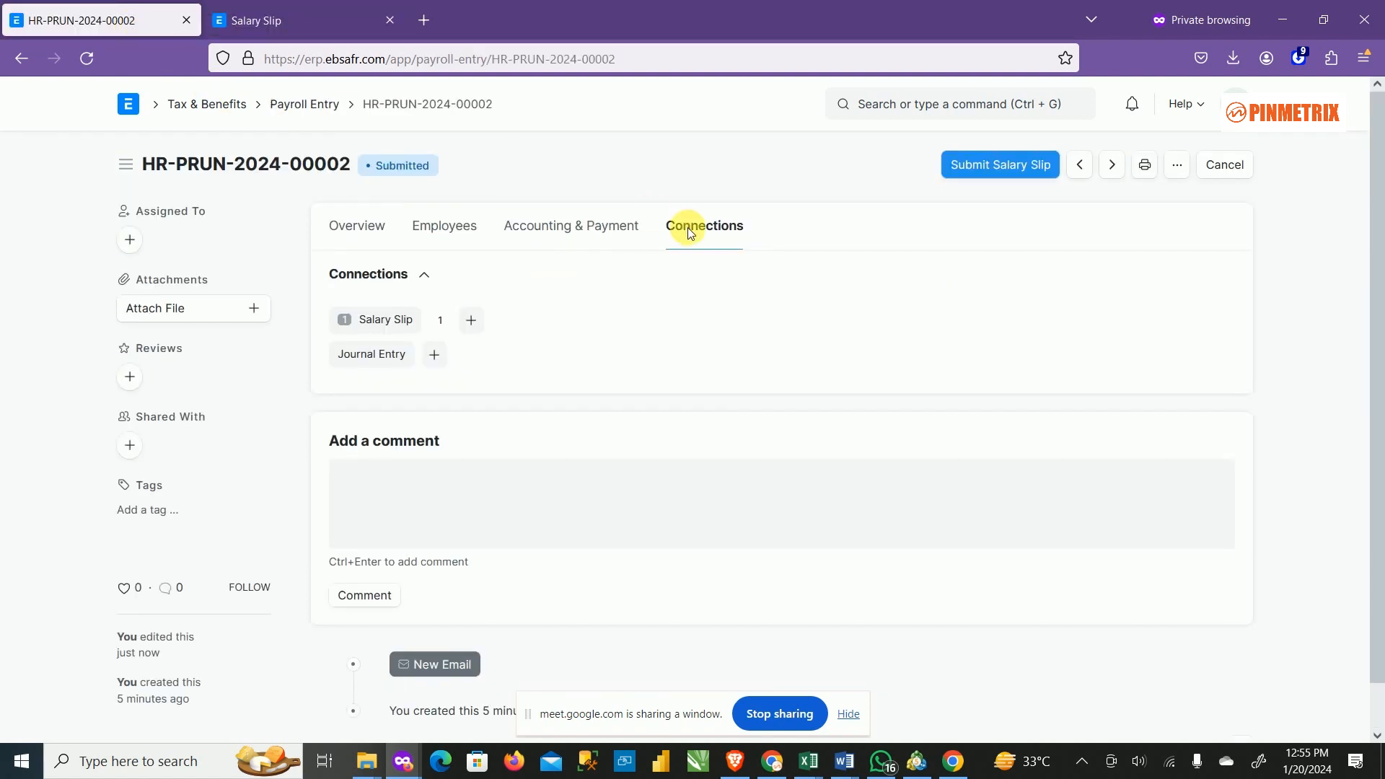
click(983, 179)
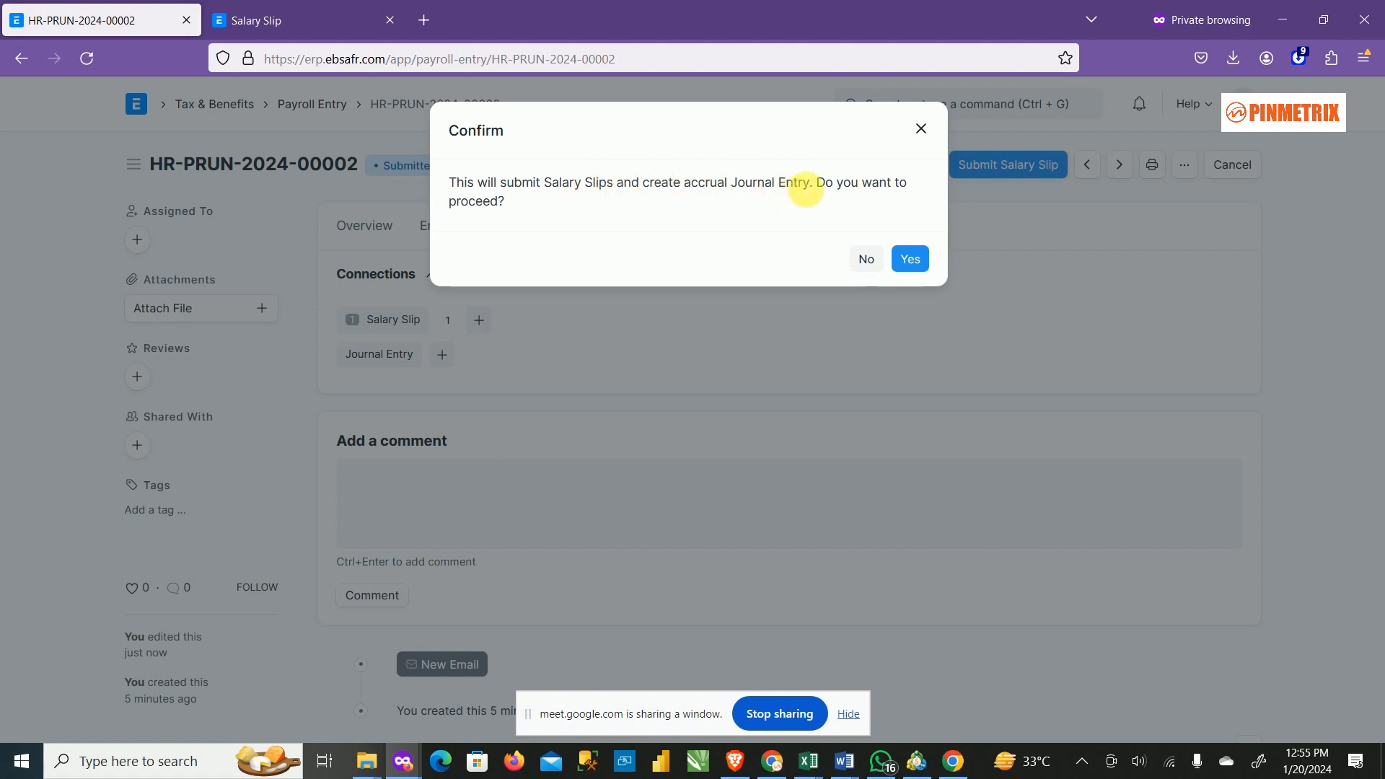
click(912, 261)
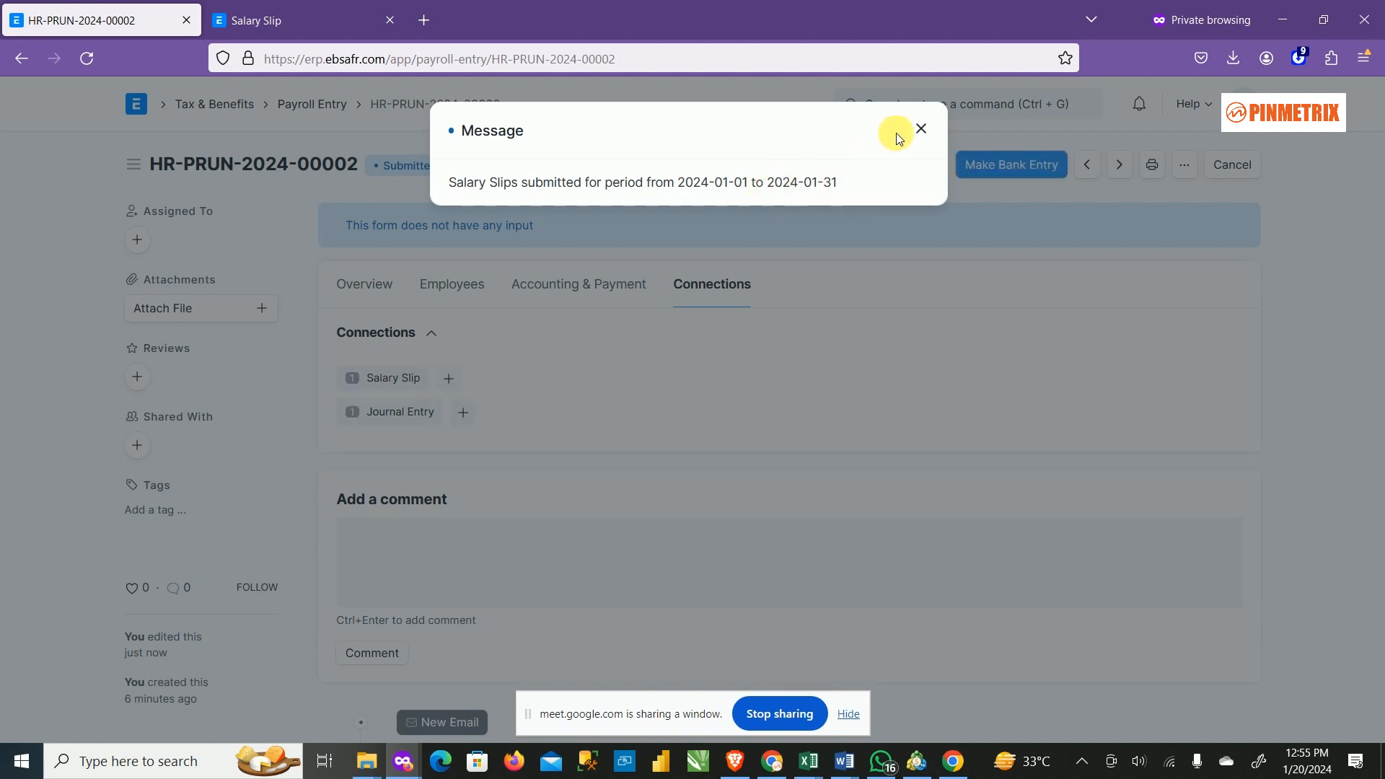
click(921, 130)
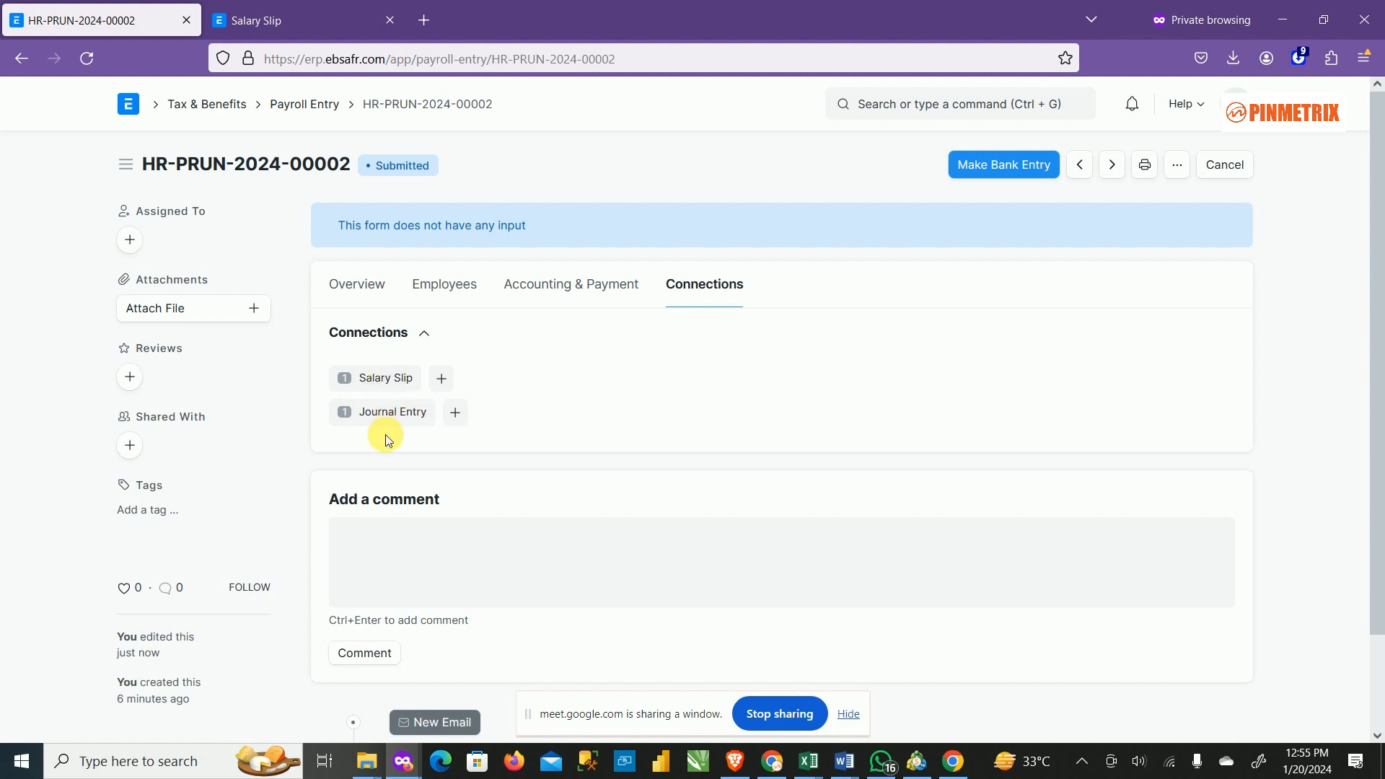
Step: Review the status of the slips in the salary slip list and compare with the payroll entry's connections
click(272, 20)
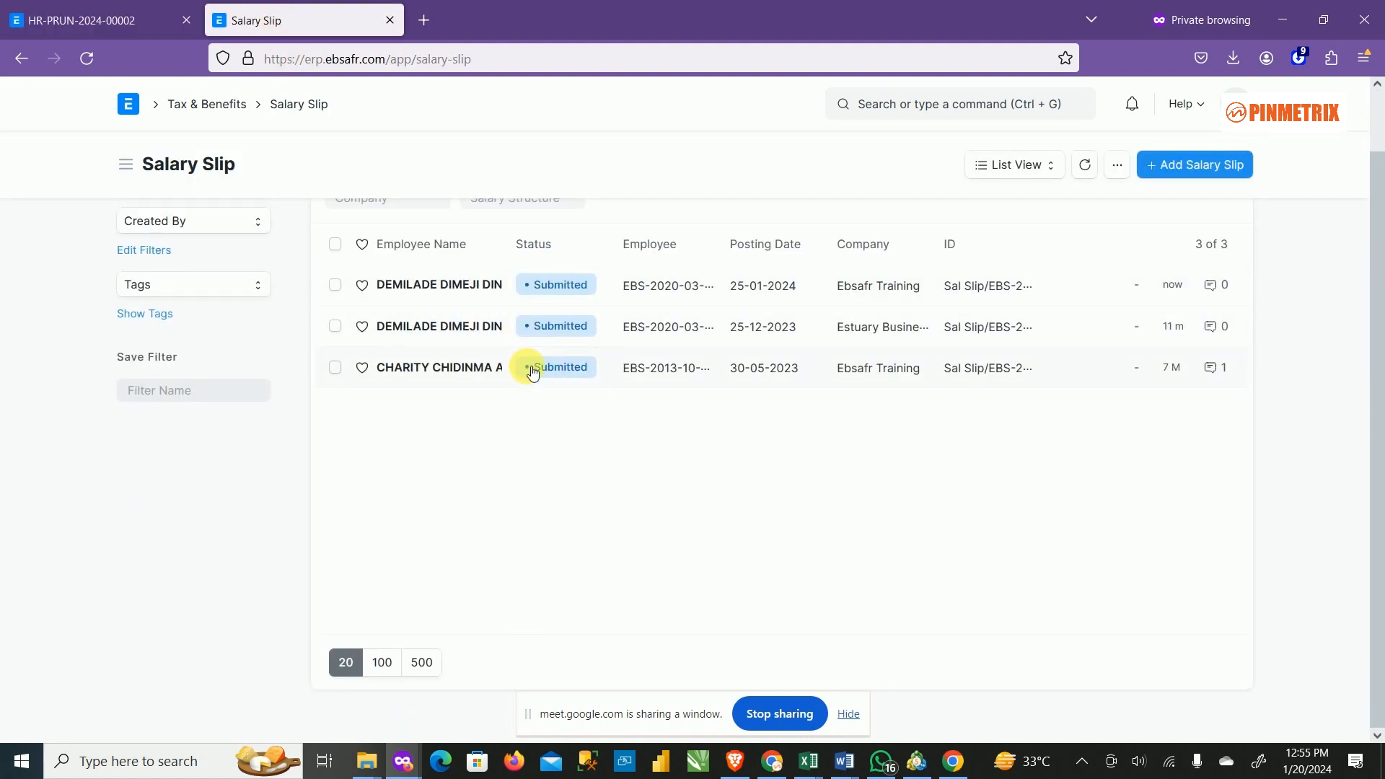
scroll(529, 365, up, 1)
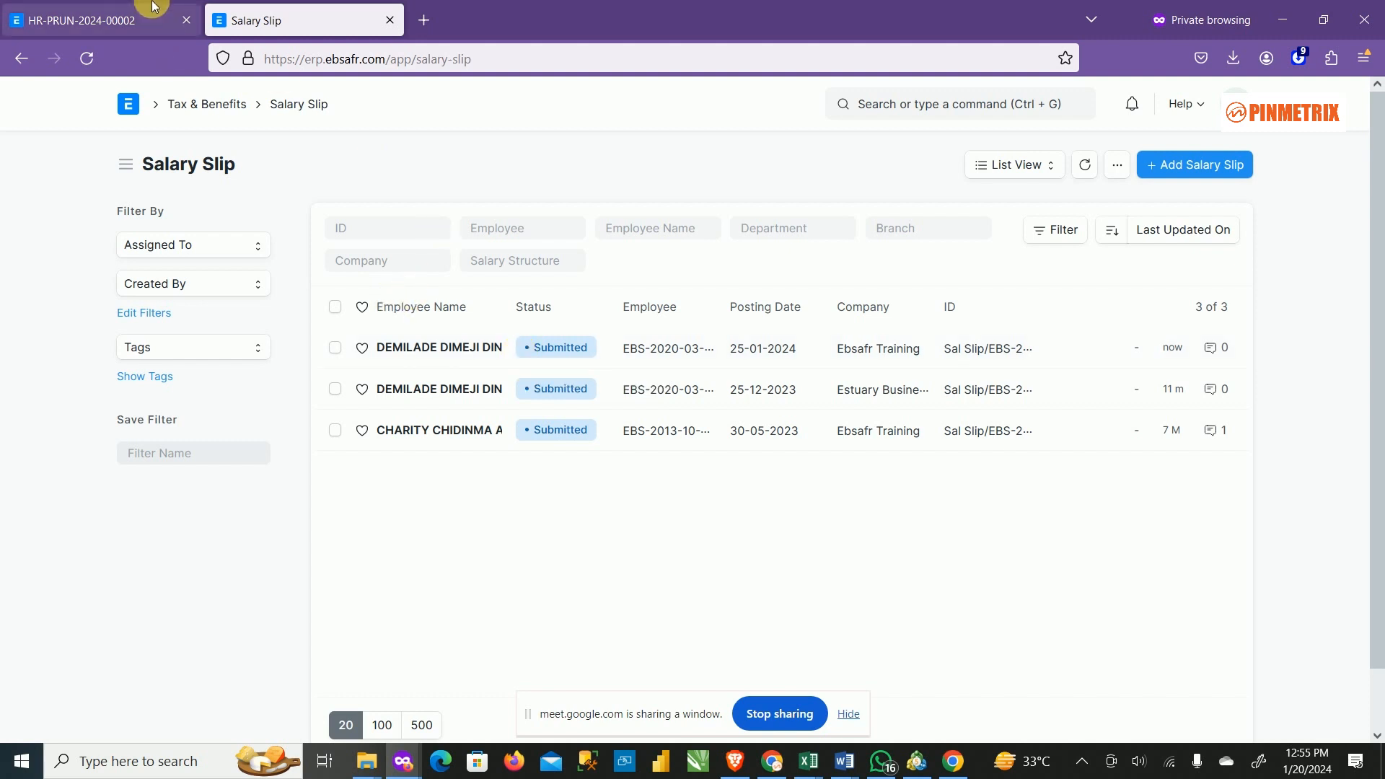
click(163, 29)
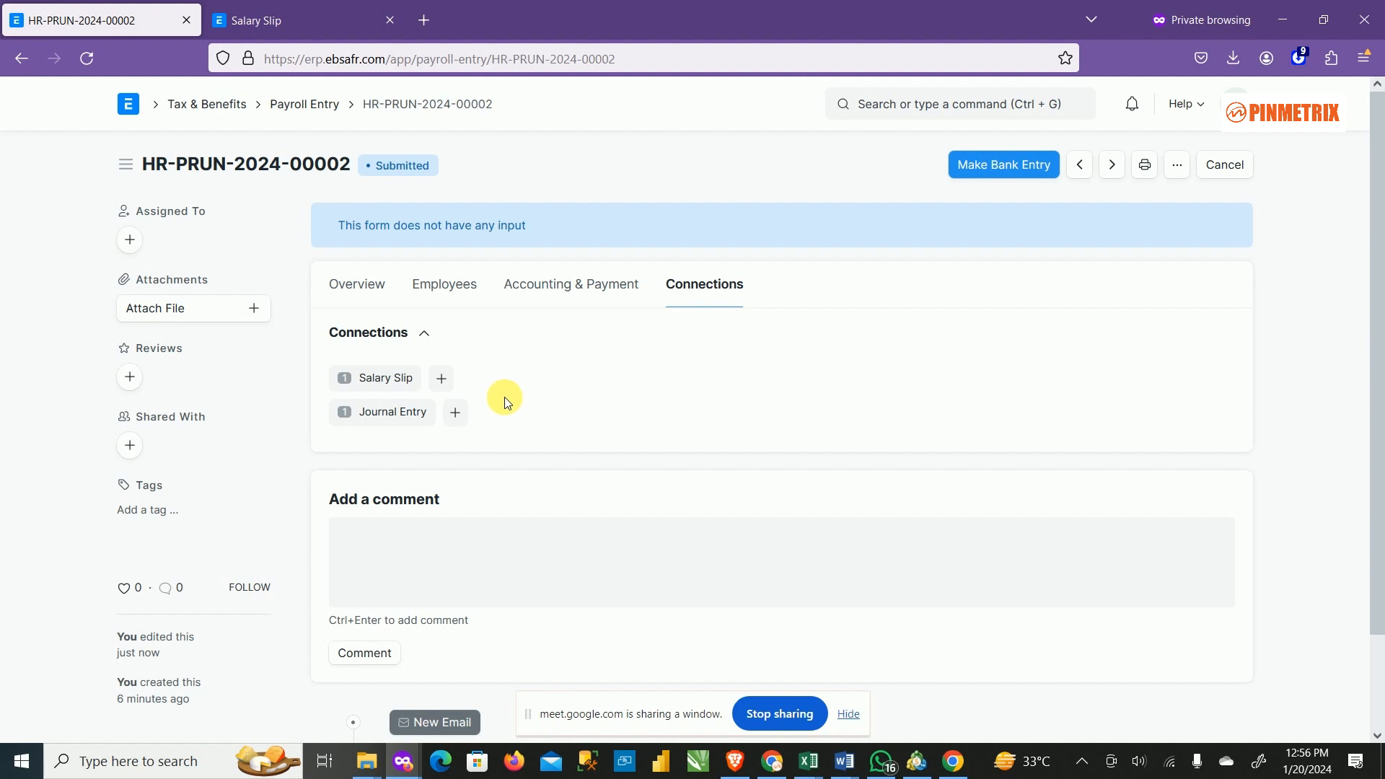
click(339, 22)
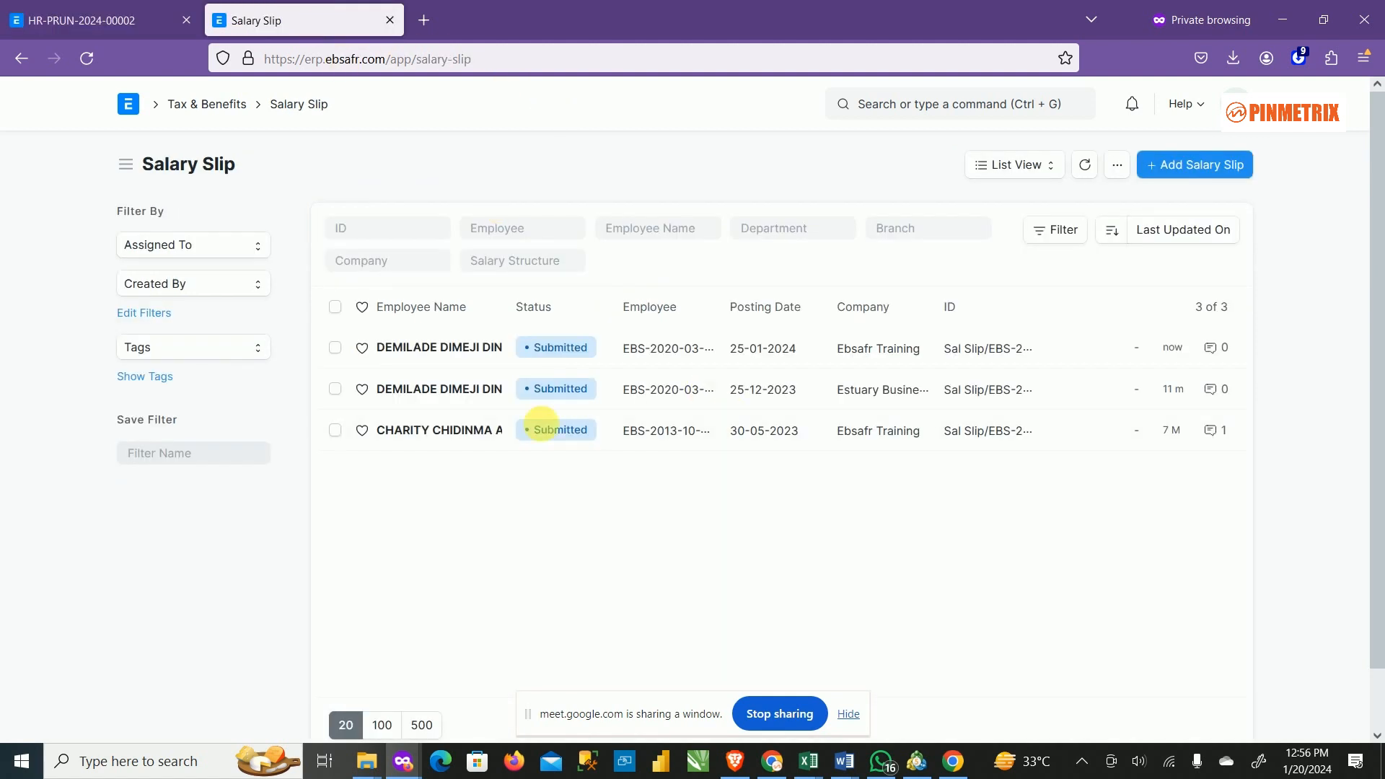
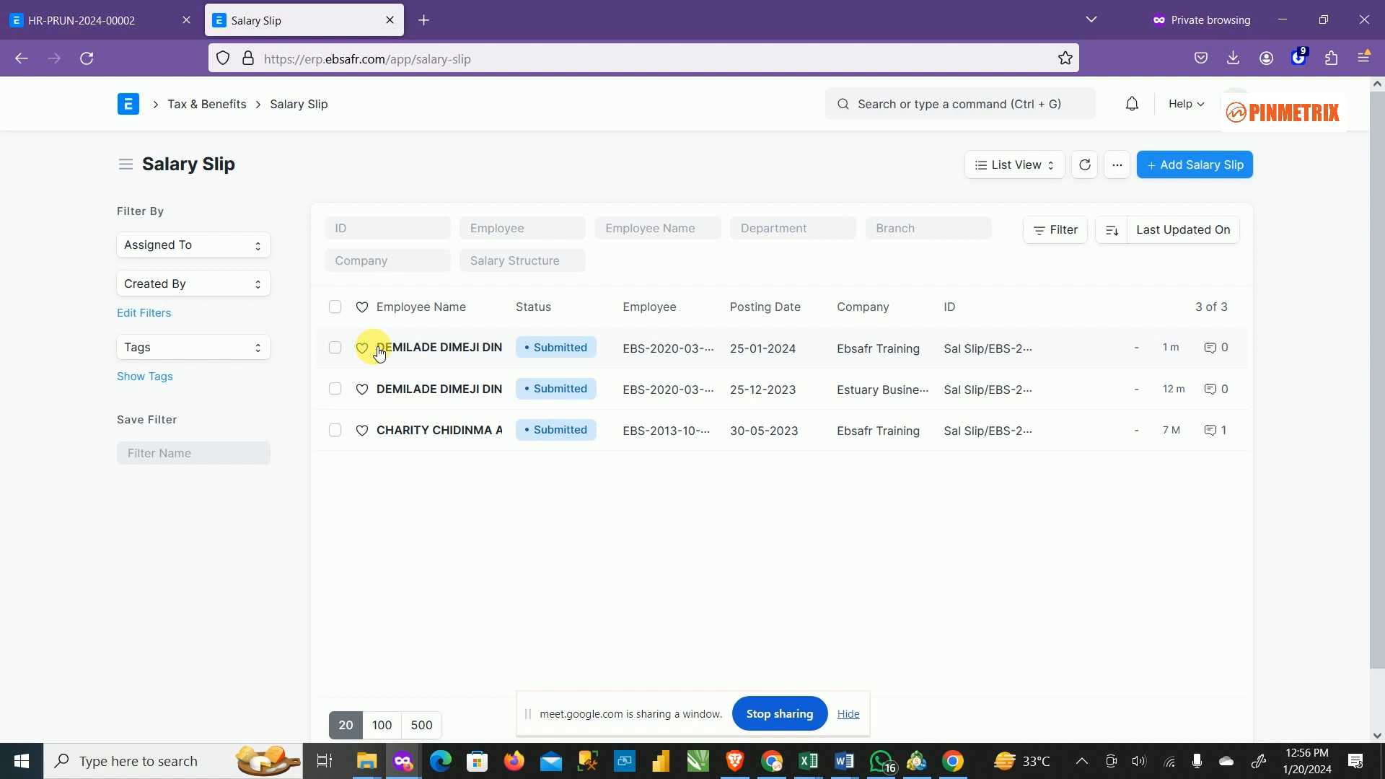
Step: Select all salary slips, view the bulk actions available for them and clear the selection
click(335, 306)
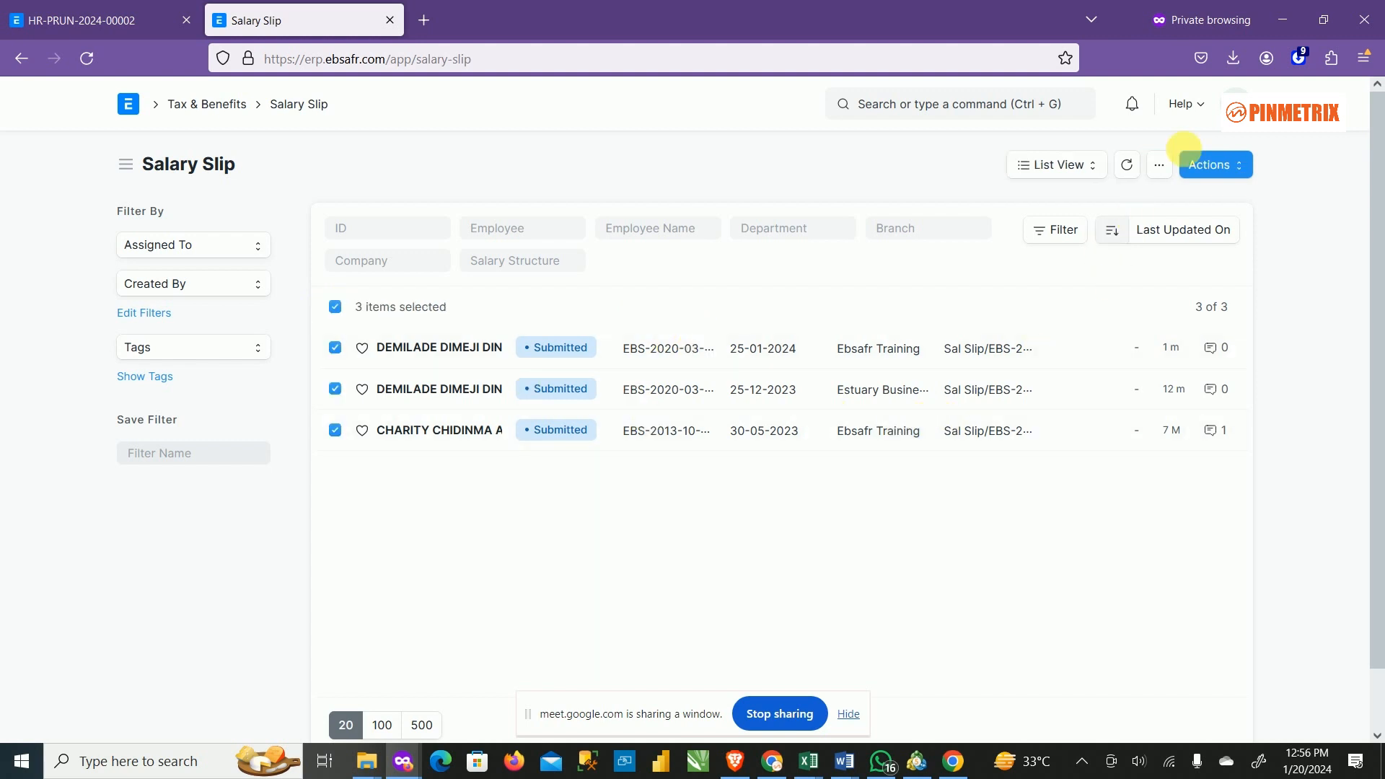
click(1221, 168)
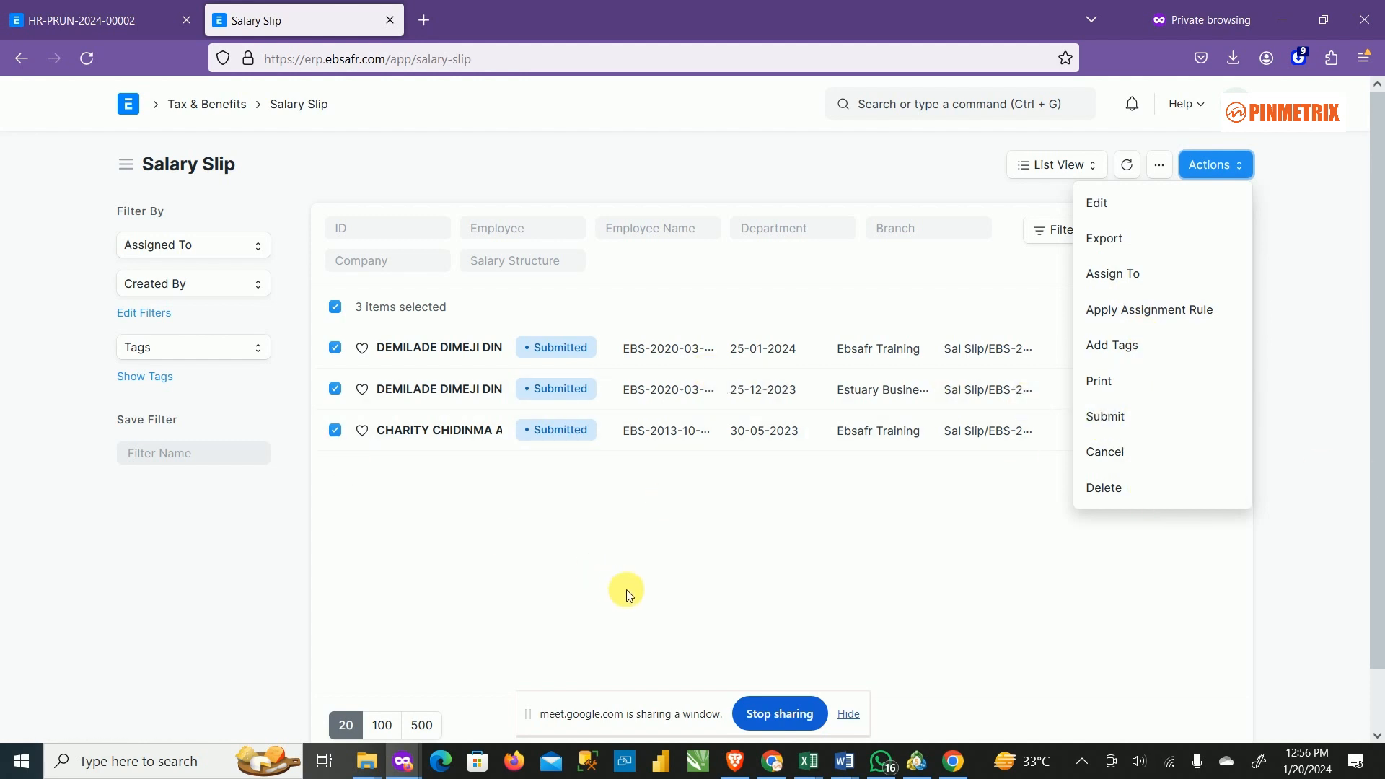
click(626, 592)
click(338, 307)
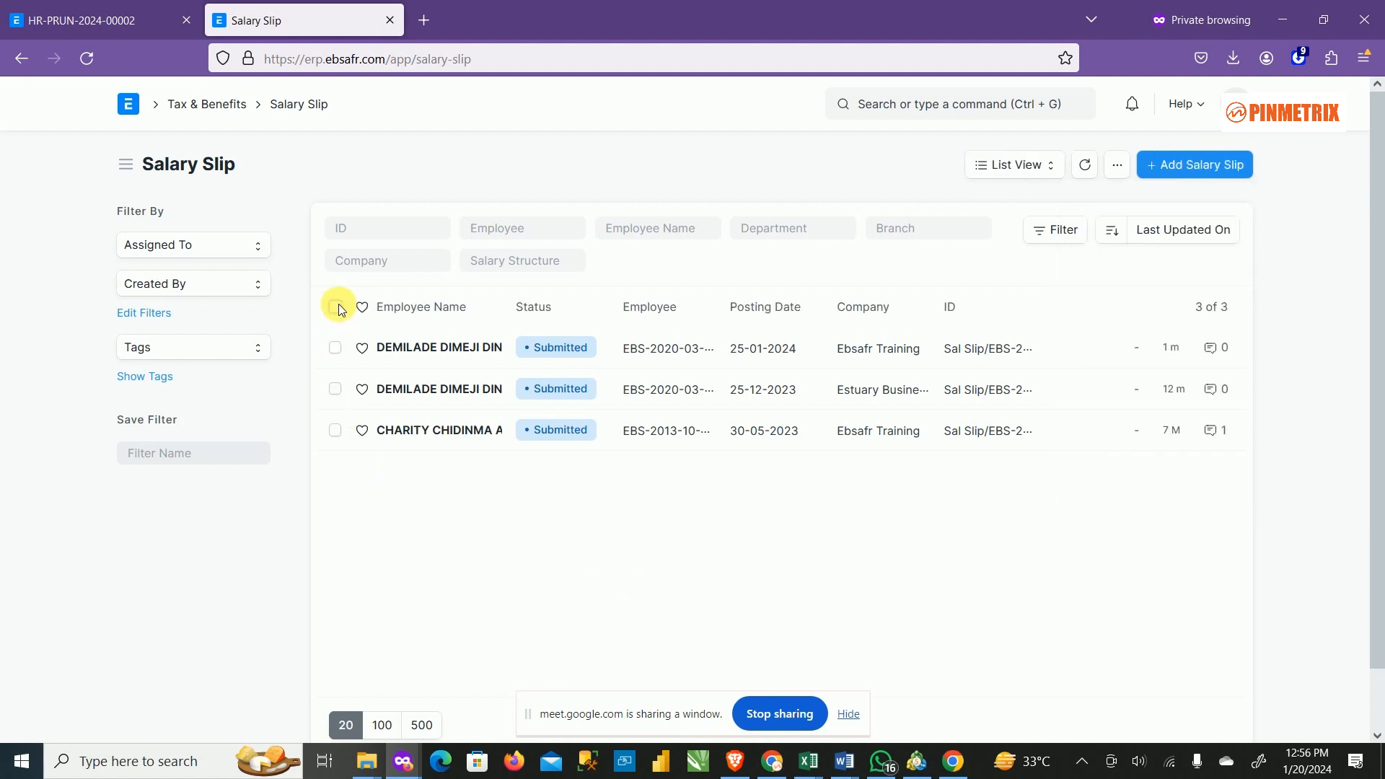
click(337, 306)
Step: Make the bank entry for the salary payment from the submitted payroll entry
click(159, 14)
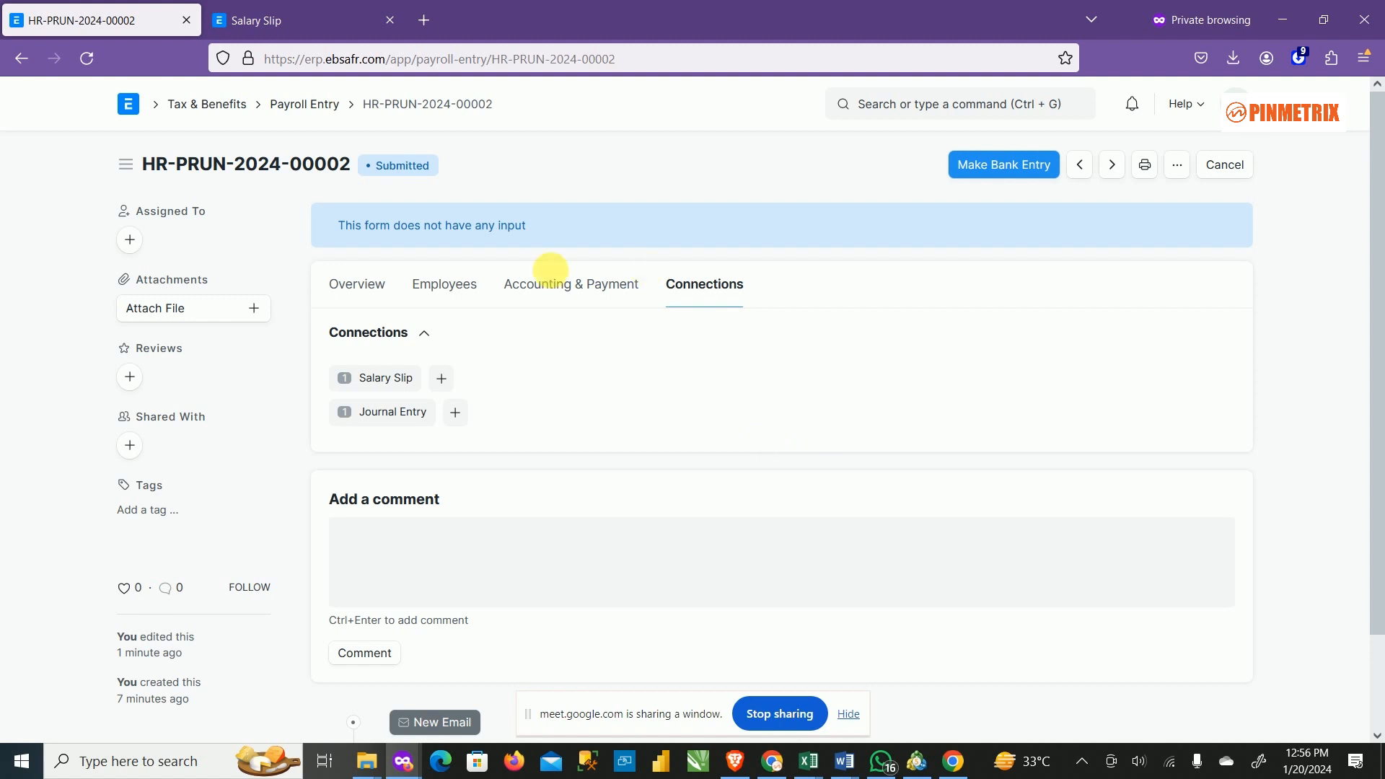
click(1000, 157)
click(985, 164)
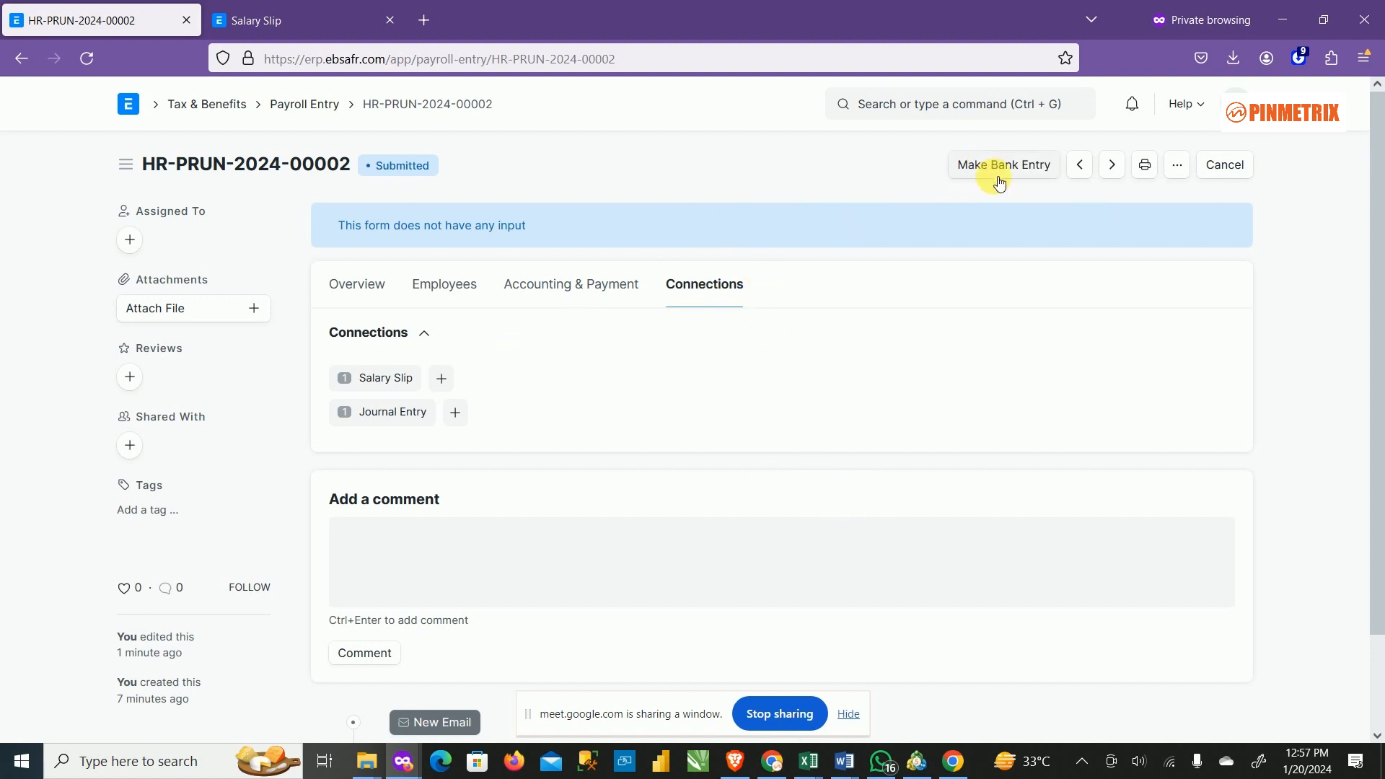
click(1017, 166)
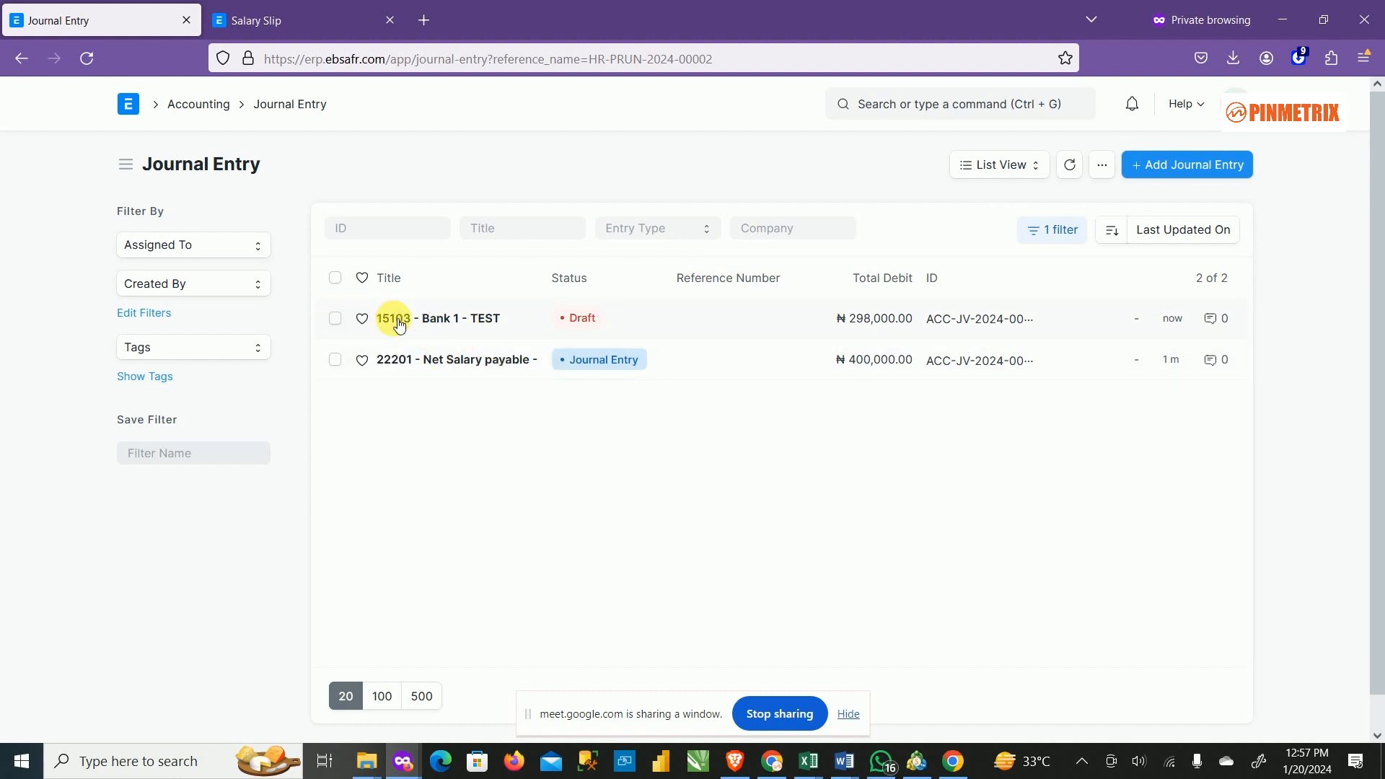
Step: Open the draft 15103 - Bank 1 - TEST journal entry and review its accounting entries and reference fields
click(465, 323)
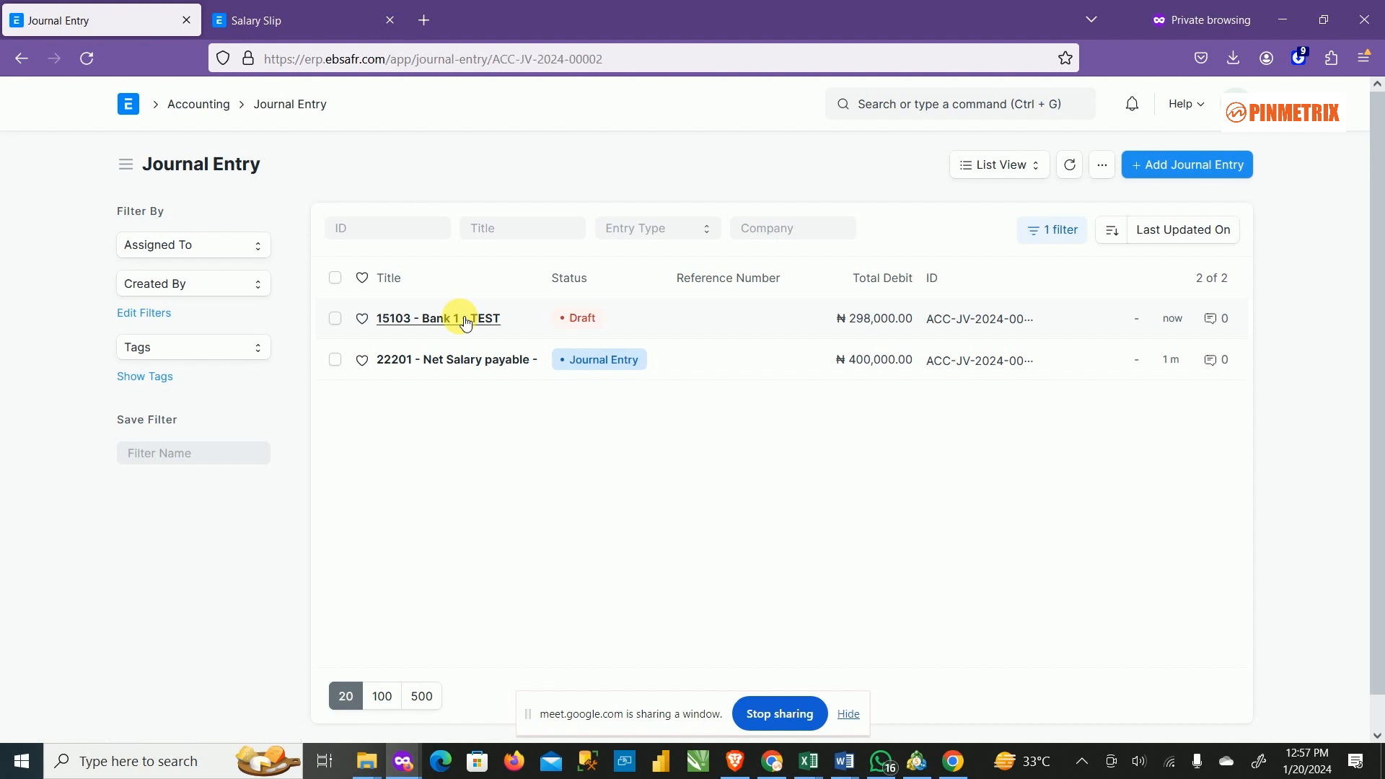
scroll(811, 501, down, 3)
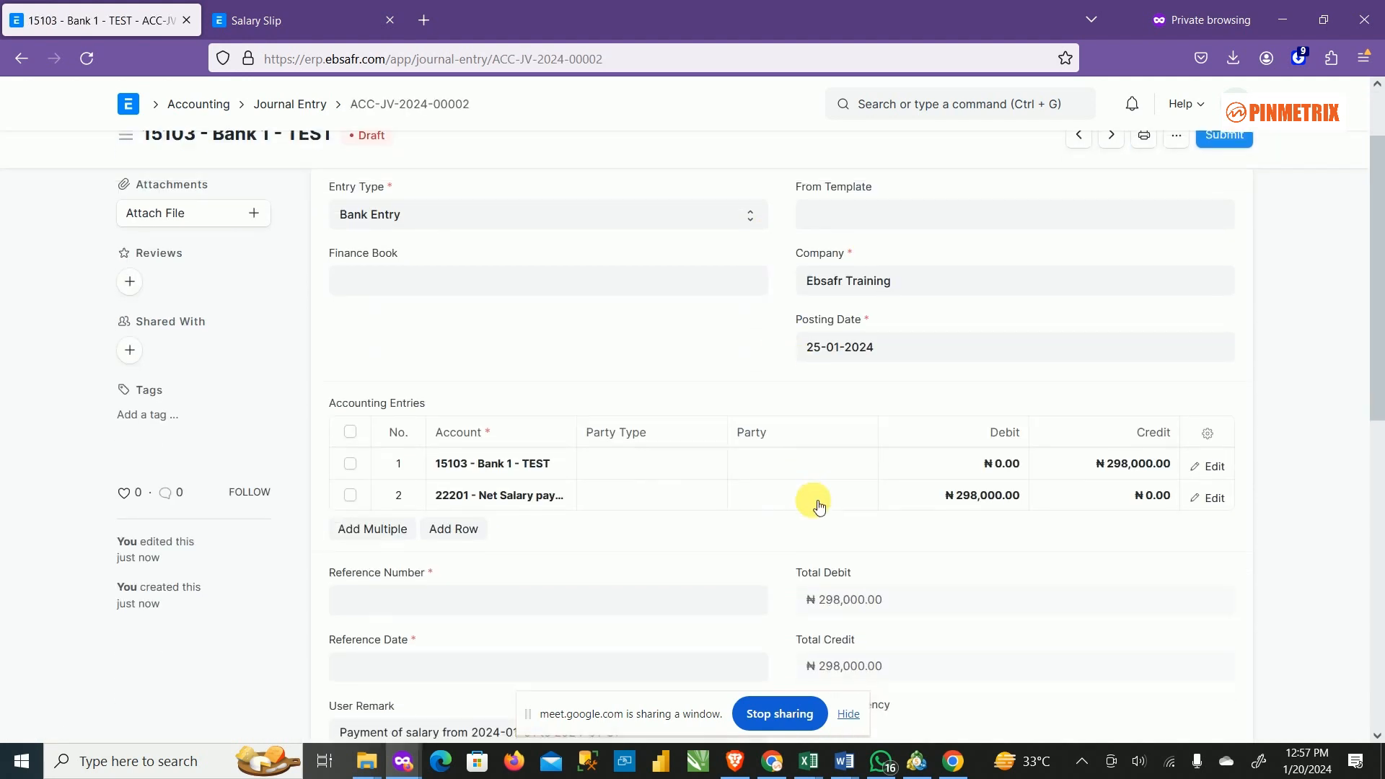
scroll(841, 300, up, 3)
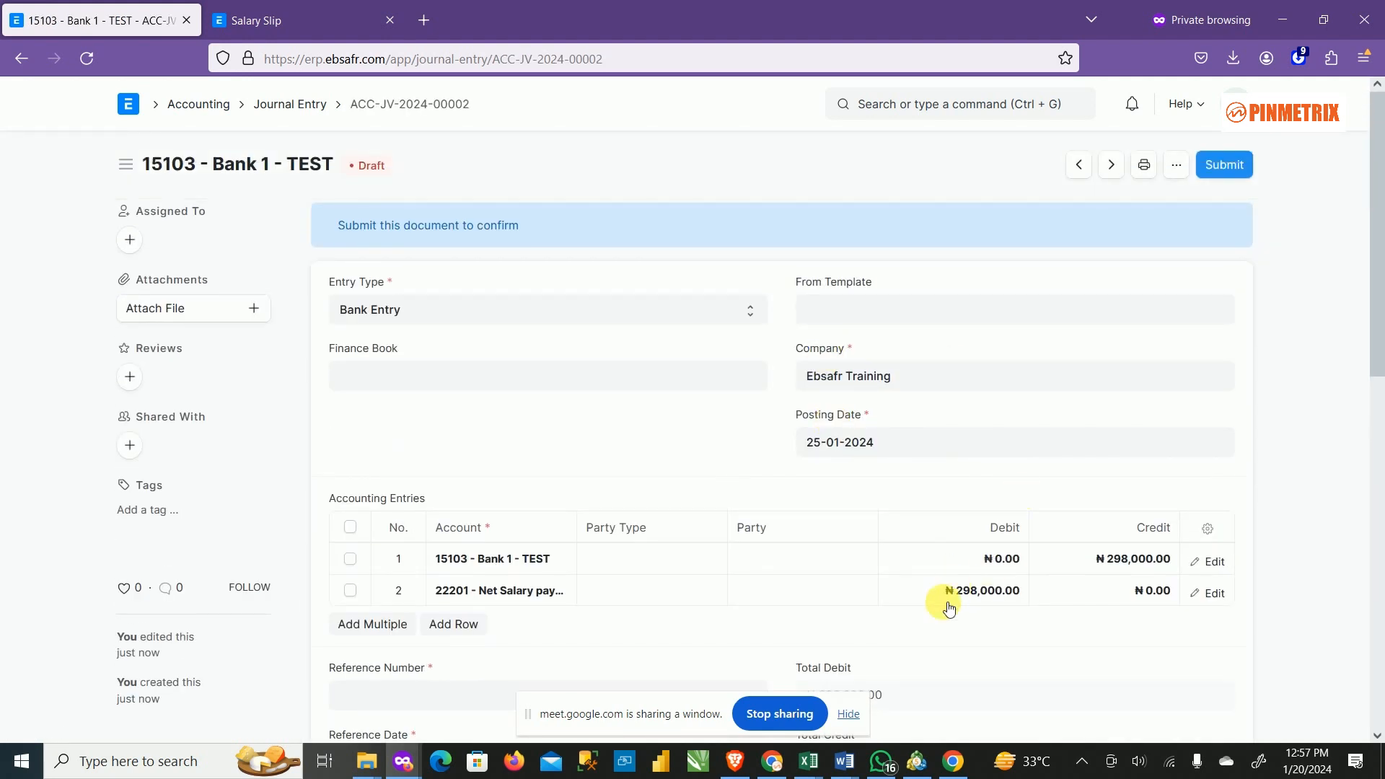
scroll(949, 597, down, 6)
scroll(949, 612, up, 6)
Step: Try to submit the draft bank journal entry
click(1234, 167)
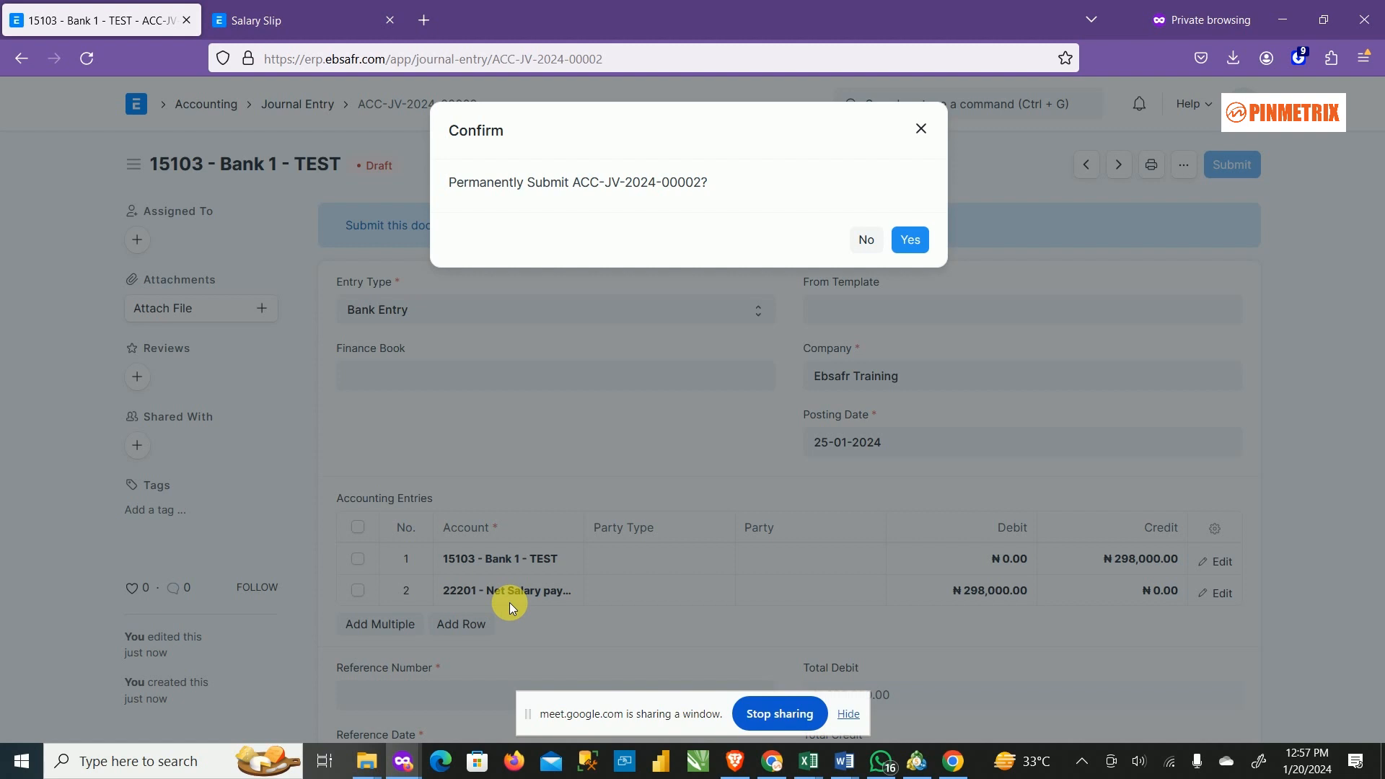
click(907, 238)
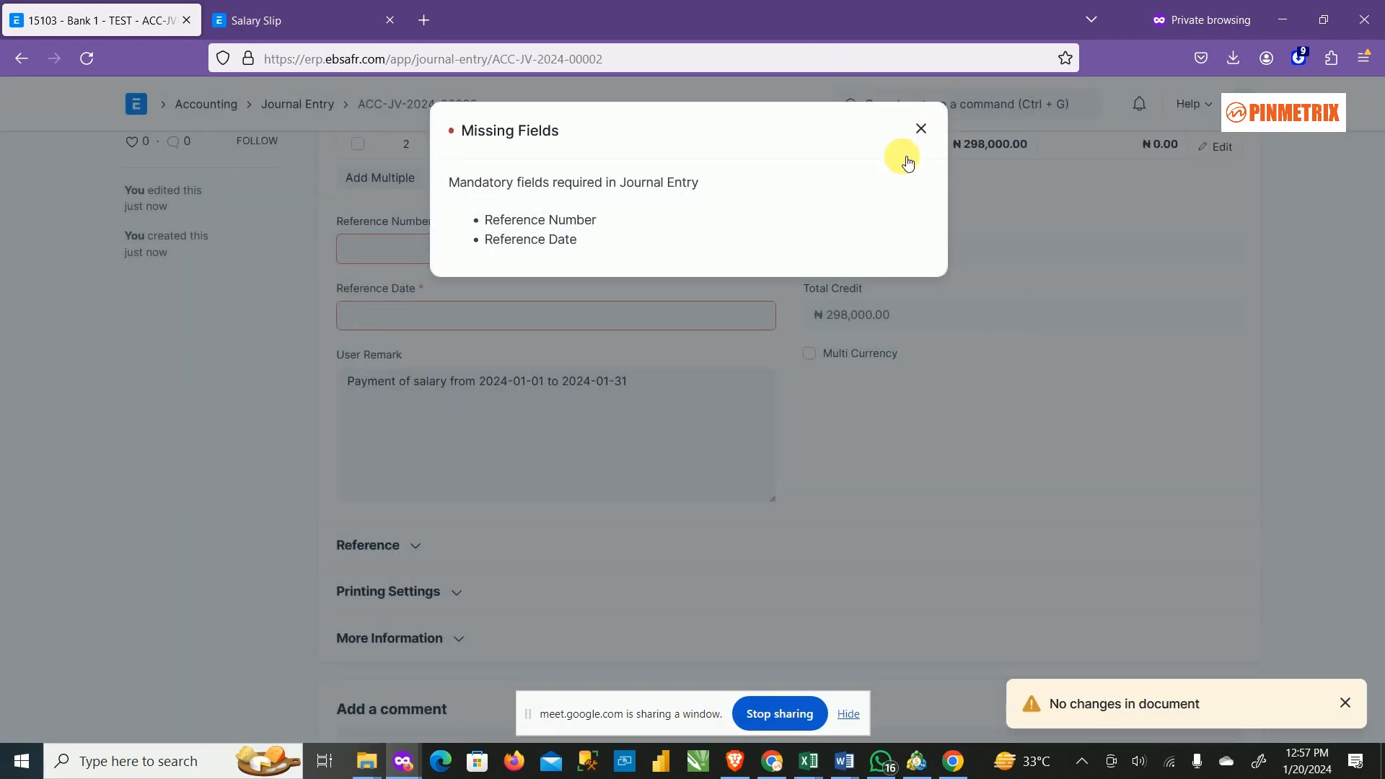
click(921, 129)
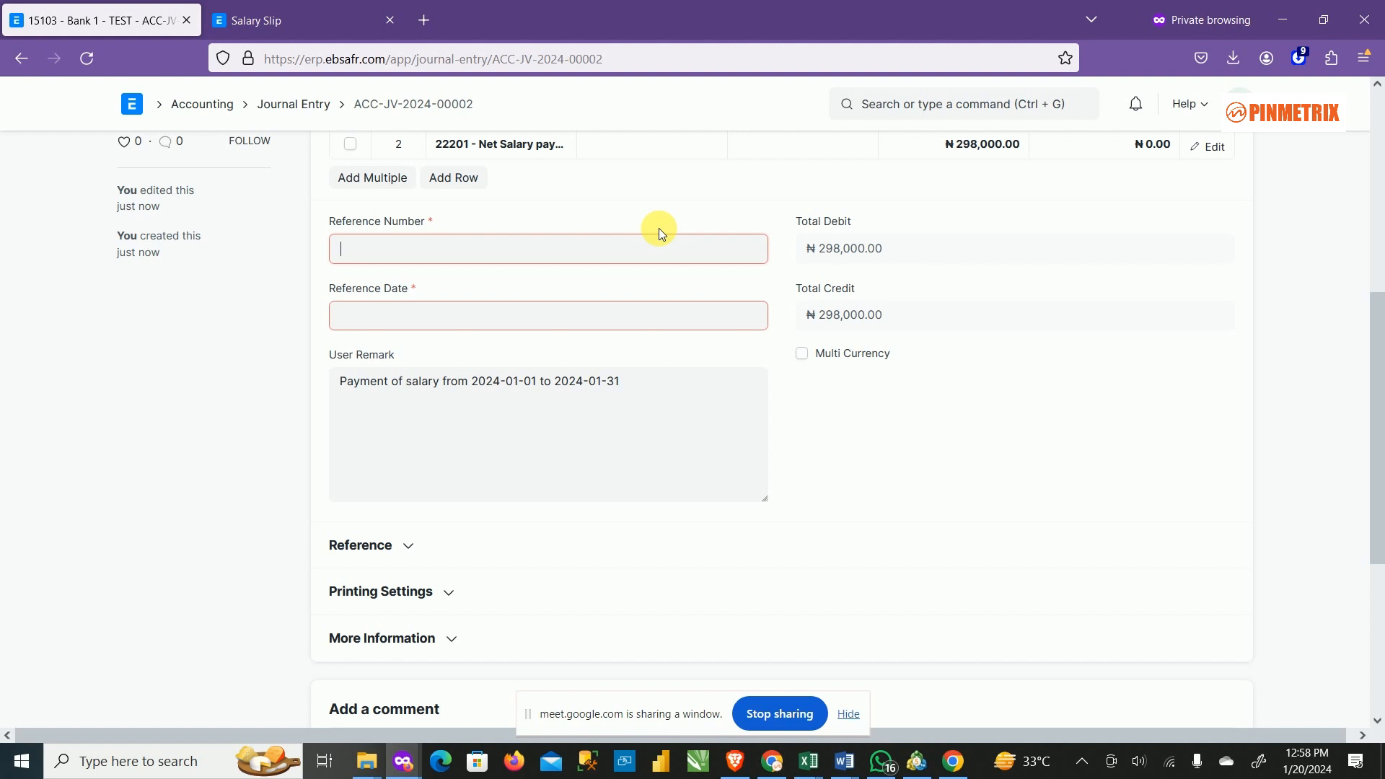
Step: Set the bank entry's reference number to 123 and its reference date to 26-01-2024, and save the journal entry
text(123)
click(589, 317)
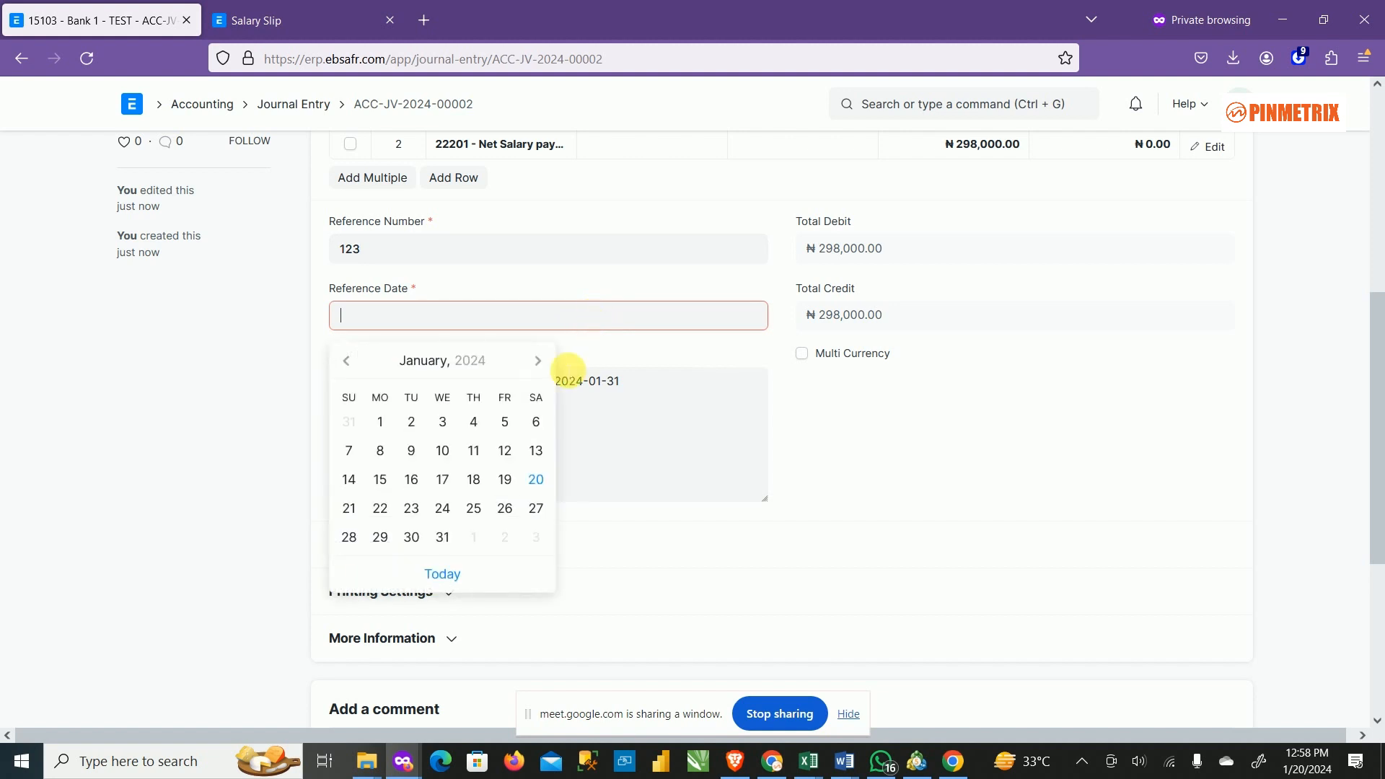
click(546, 481)
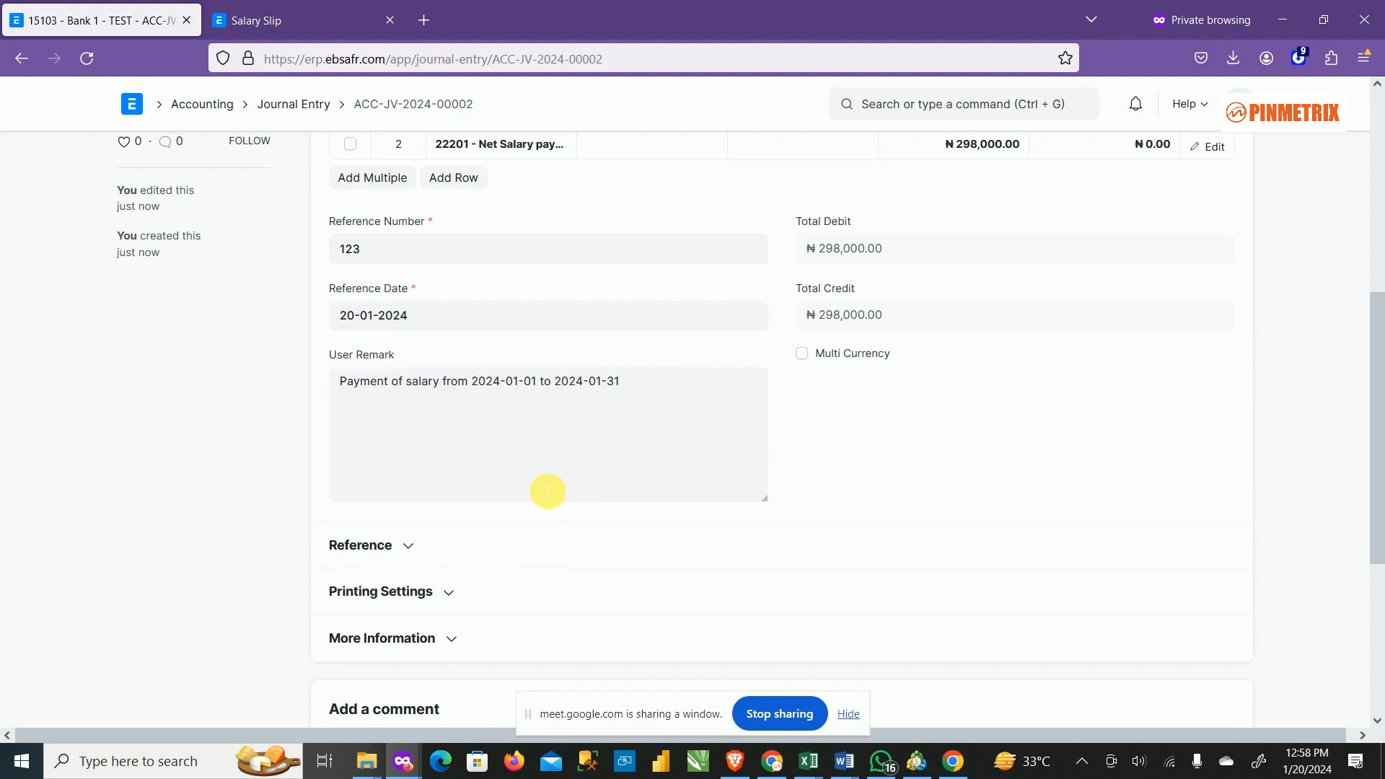
click(512, 321)
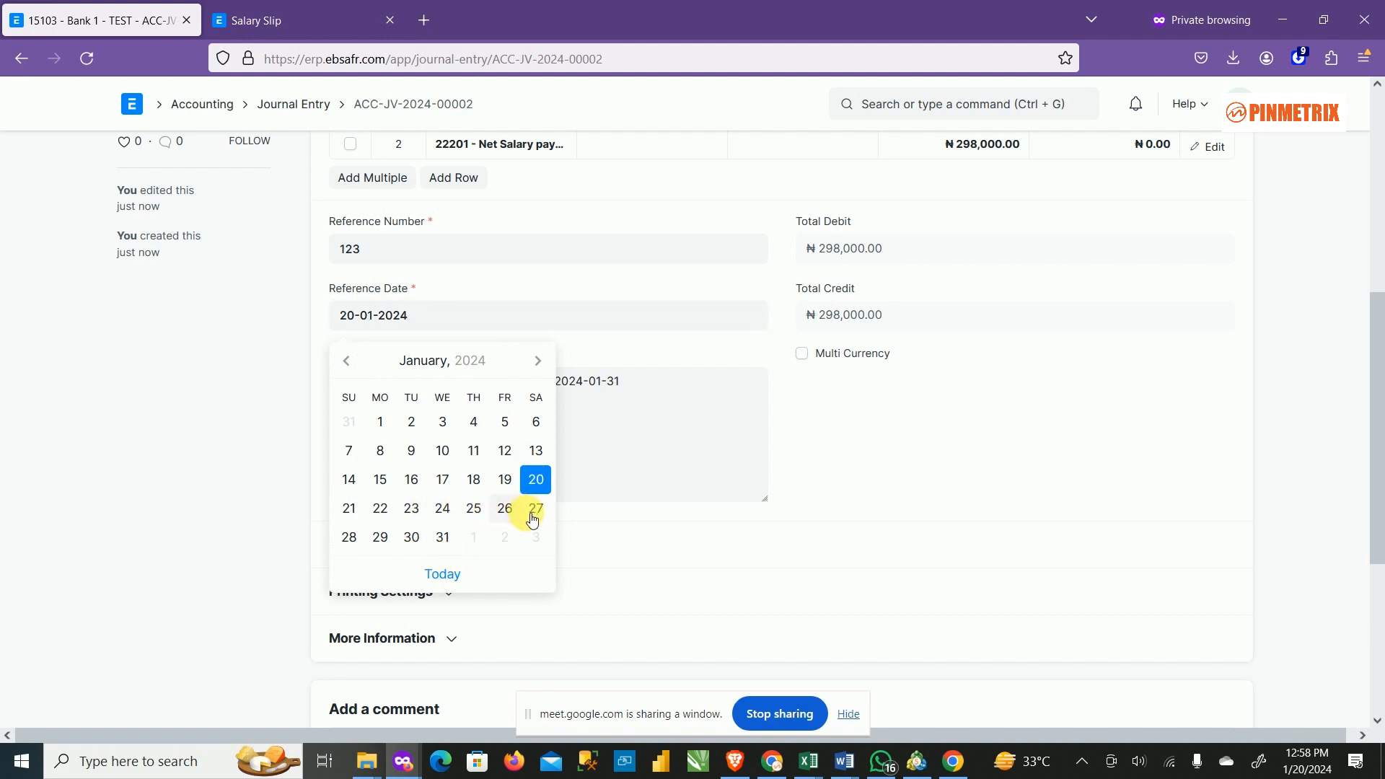
click(505, 508)
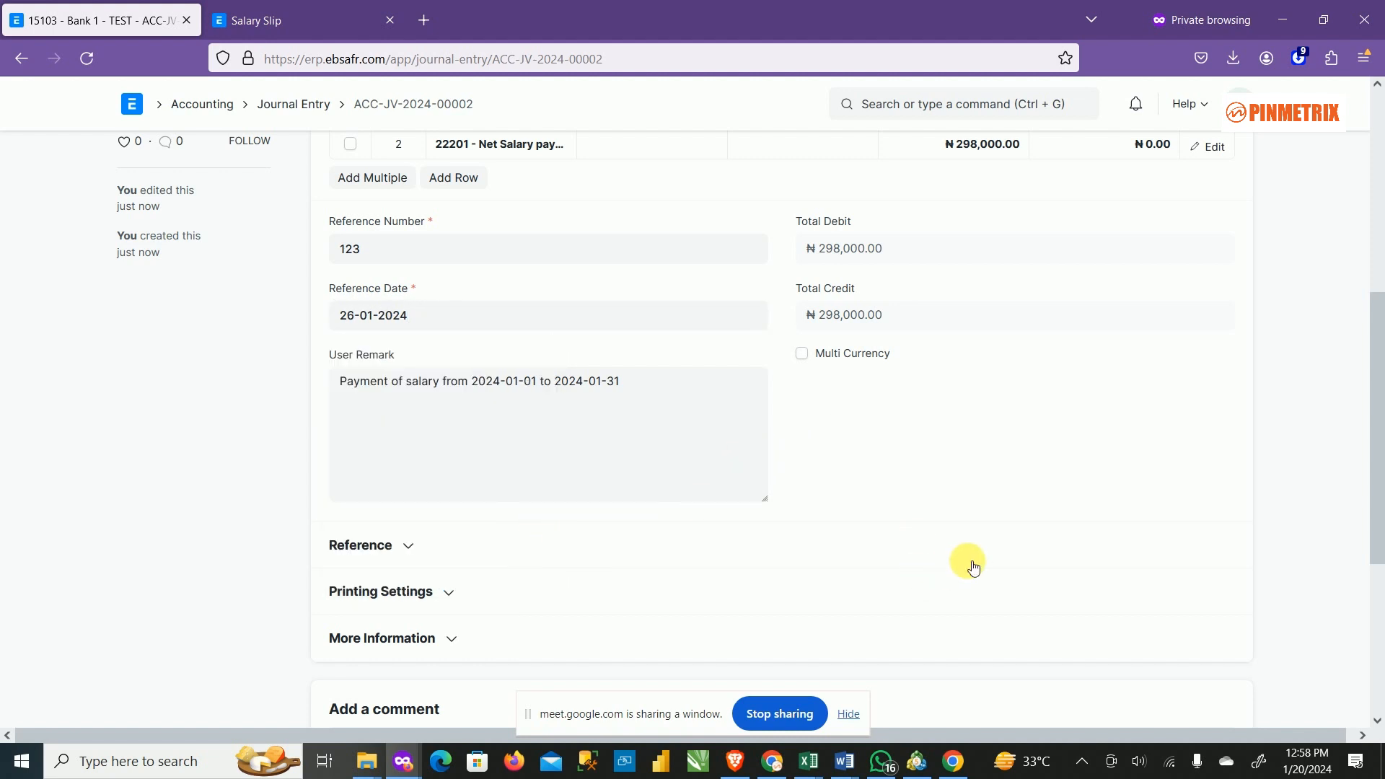
scroll(974, 567, up, 6)
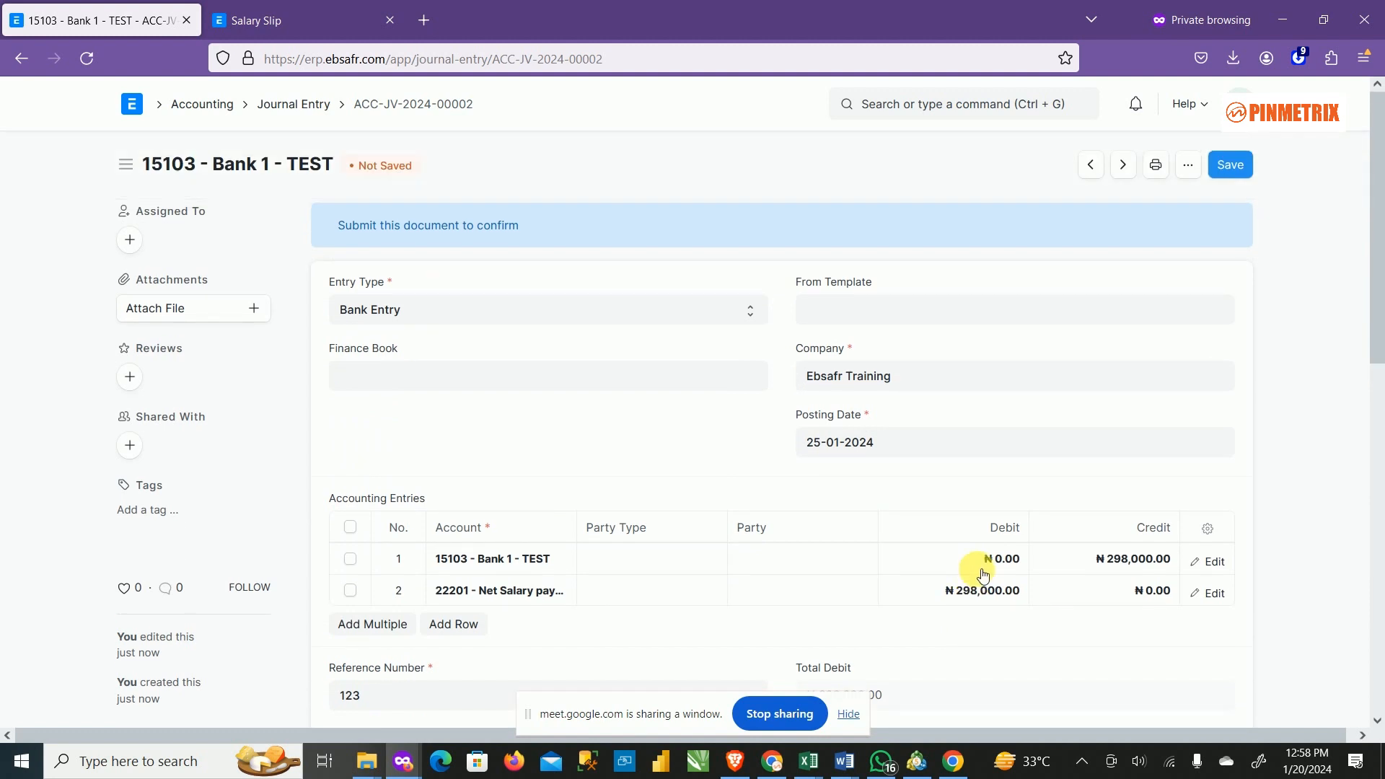
click(1230, 164)
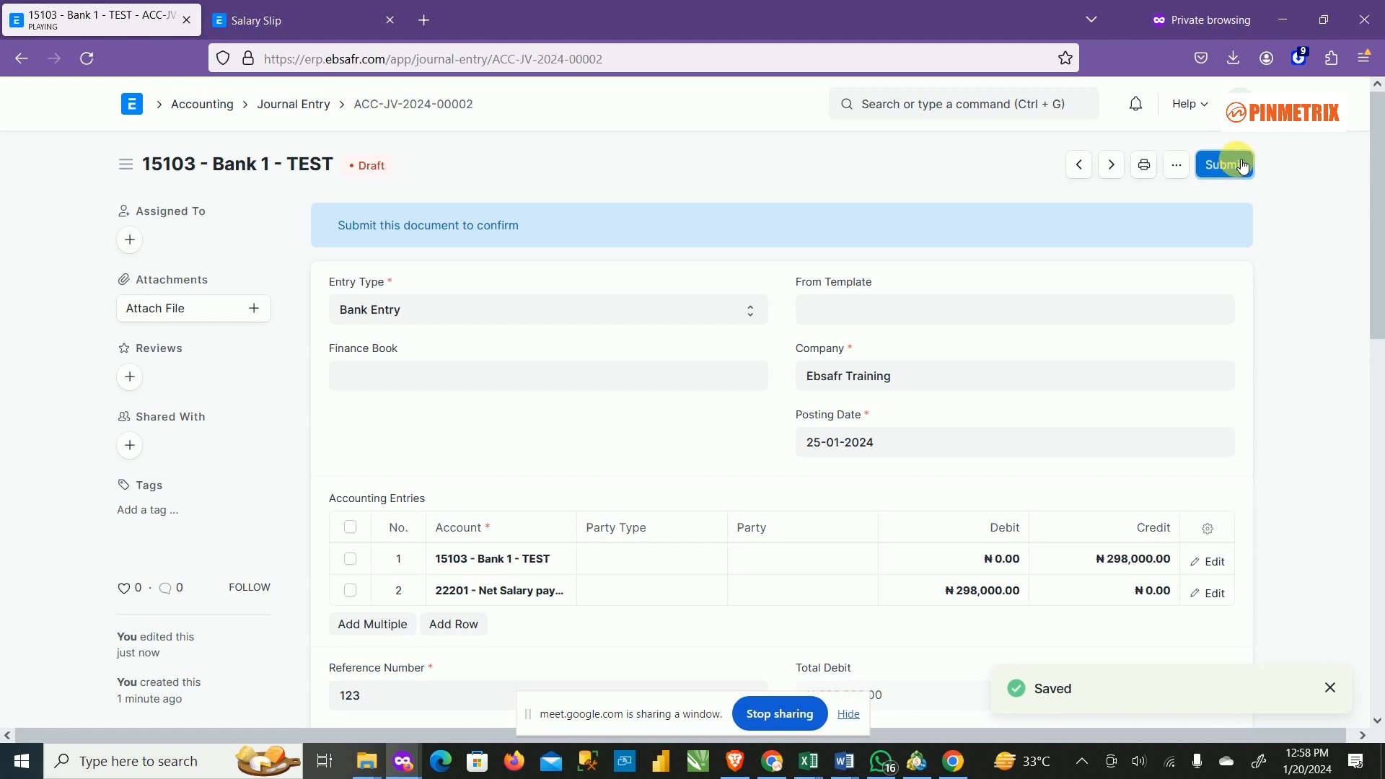
Step: Try to submit the bank journal entry with its reference details filled in
click(1243, 166)
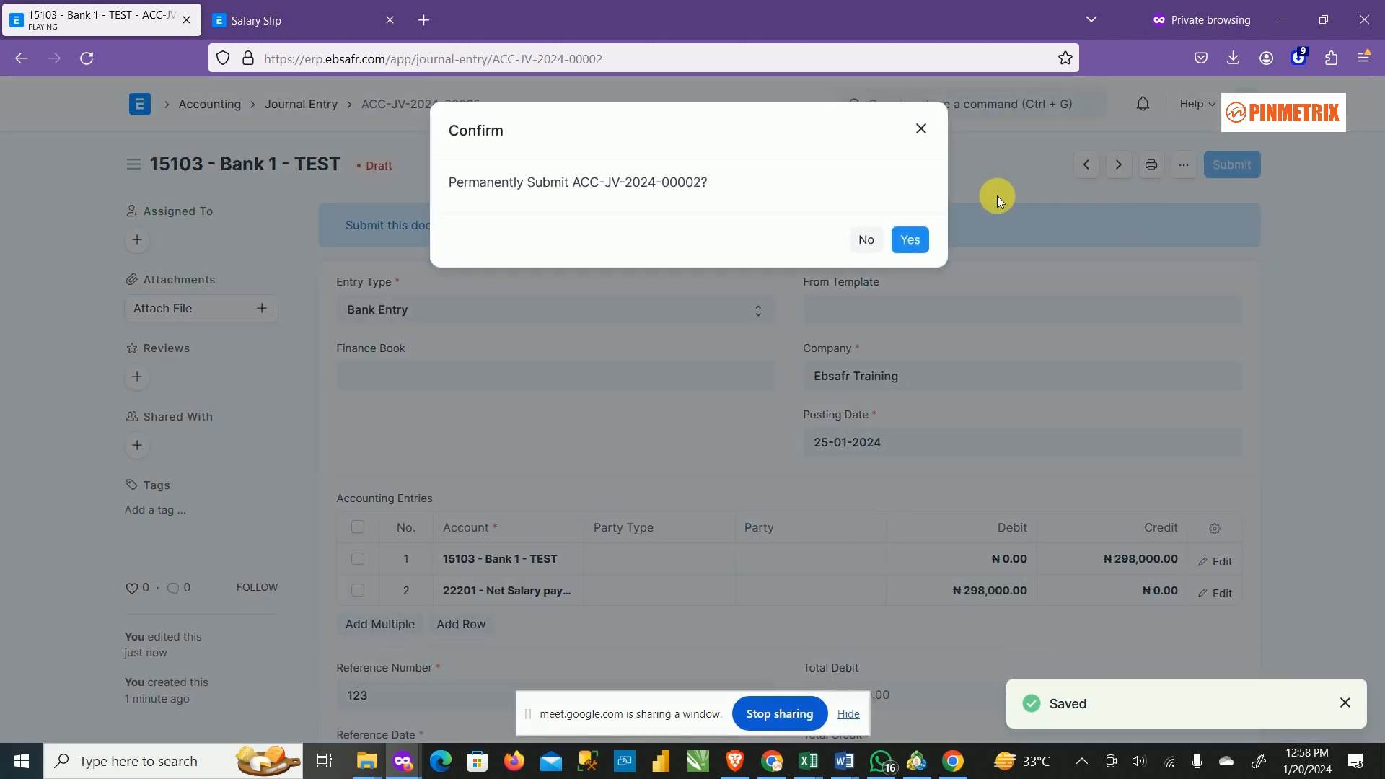
click(909, 240)
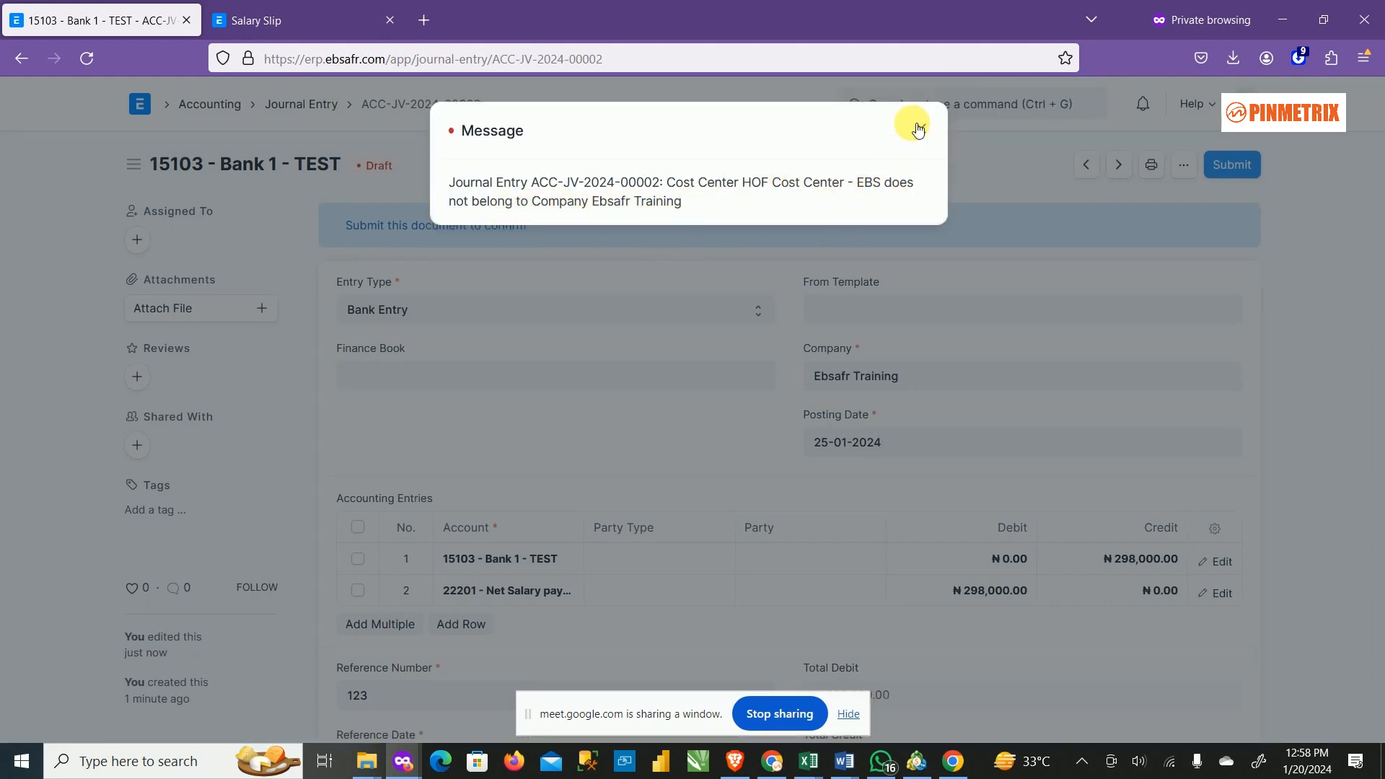
click(791, 442)
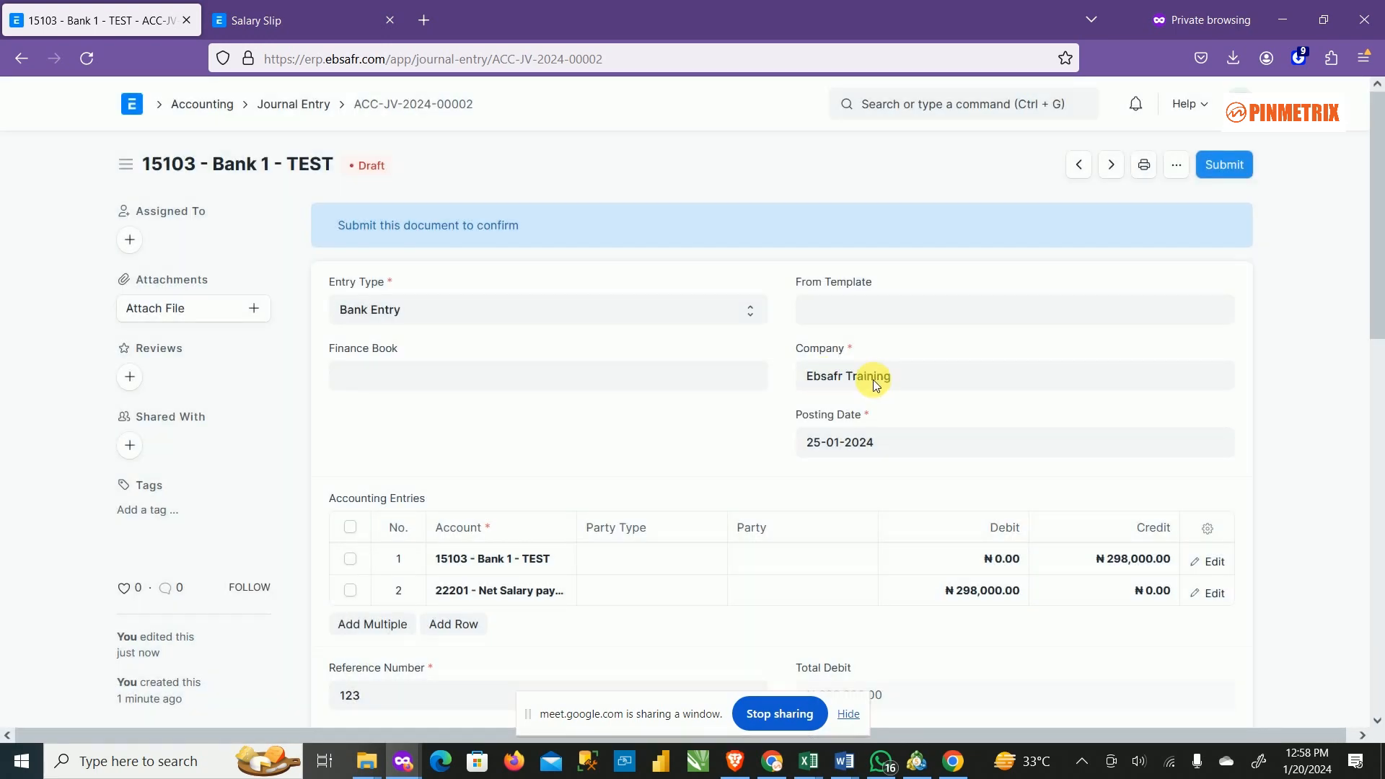
Step: Set the cost center of the 15103 - Bank 1 - TEST accounting row to Main - TEST
scroll(875, 526, down, 5)
scroll(562, 498, down, 5)
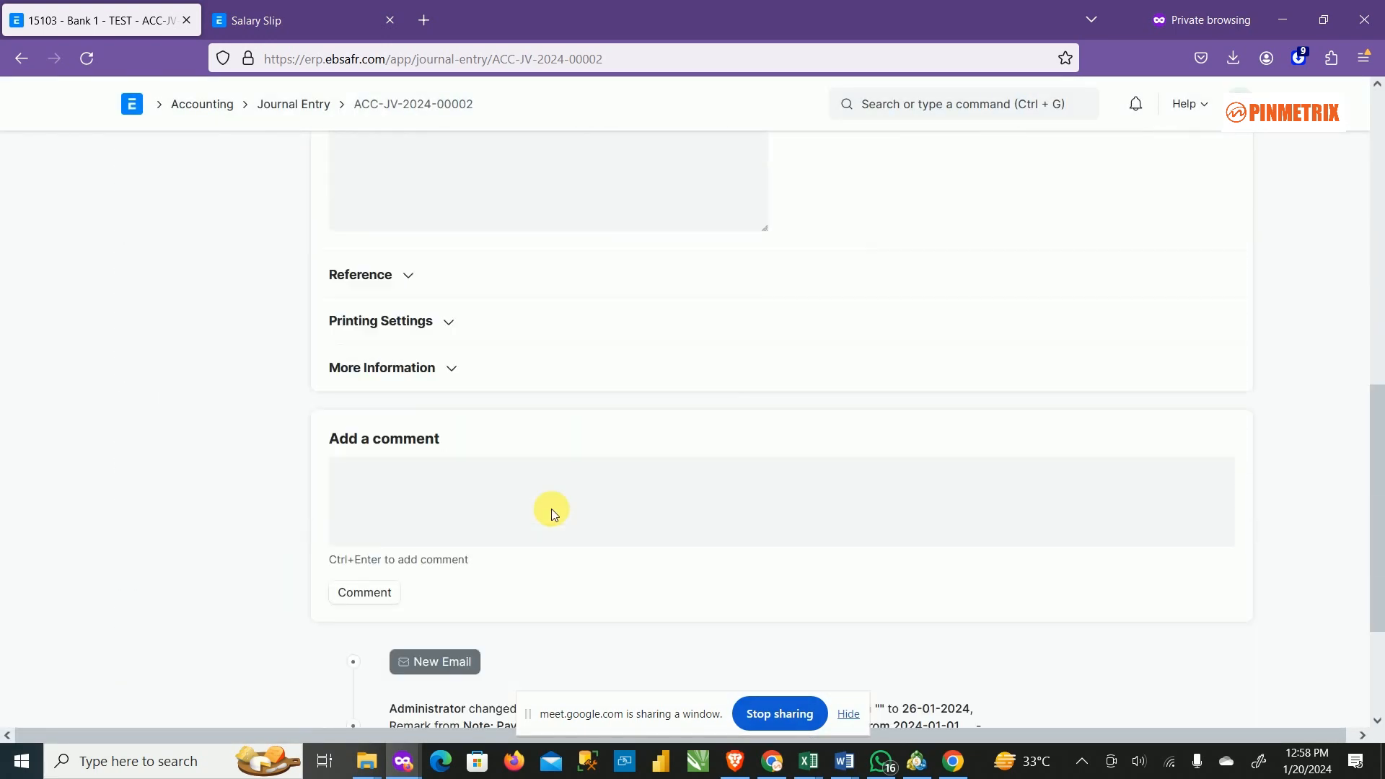
scroll(559, 505, up, 8)
scroll(557, 511, up, 3)
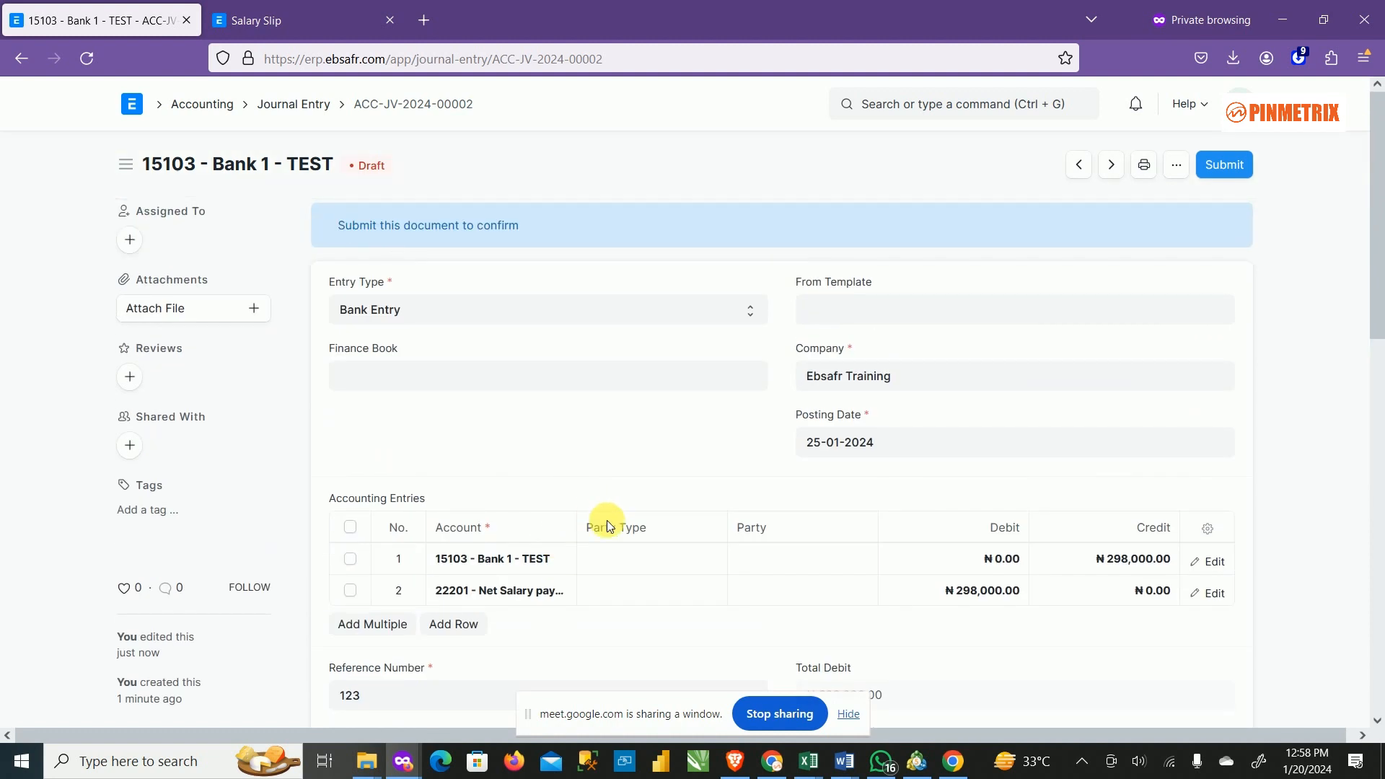
click(1215, 563)
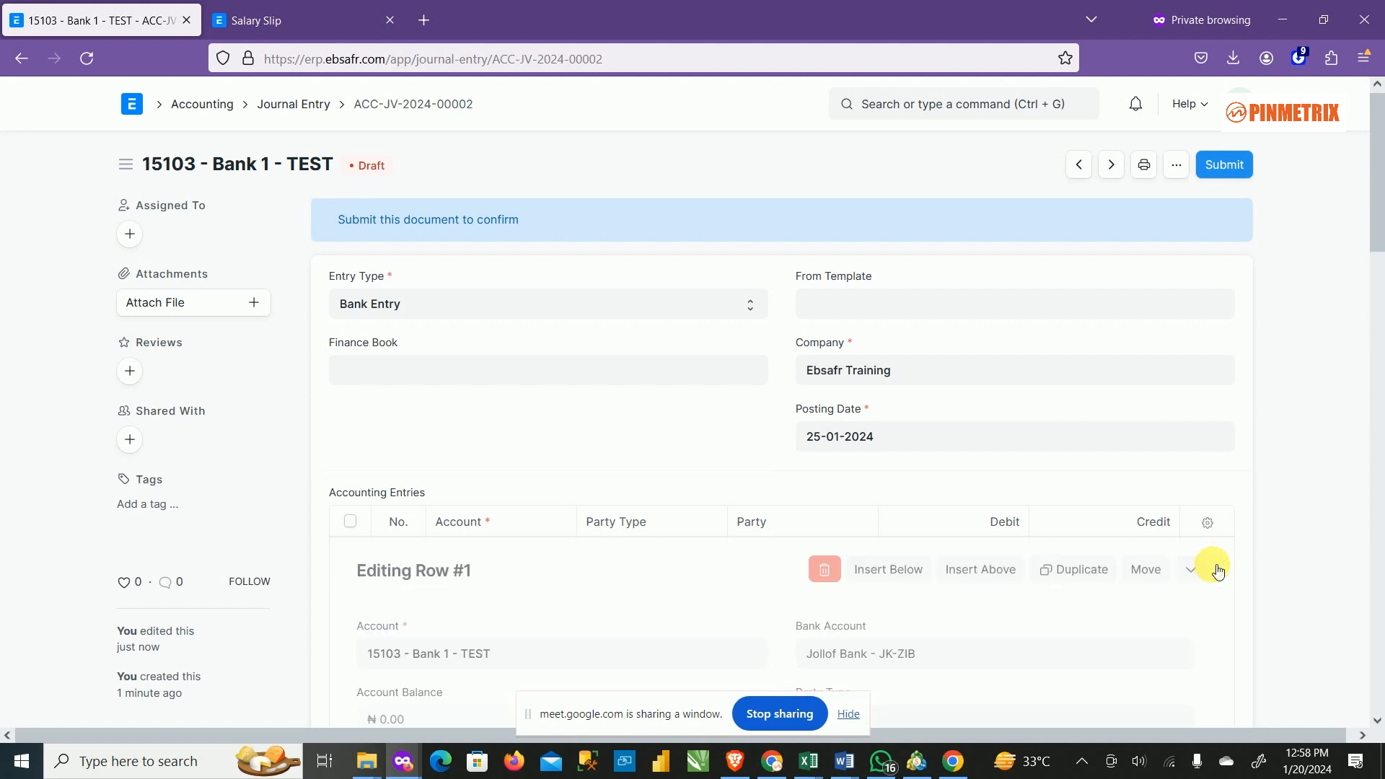
scroll(543, 564, down, 8)
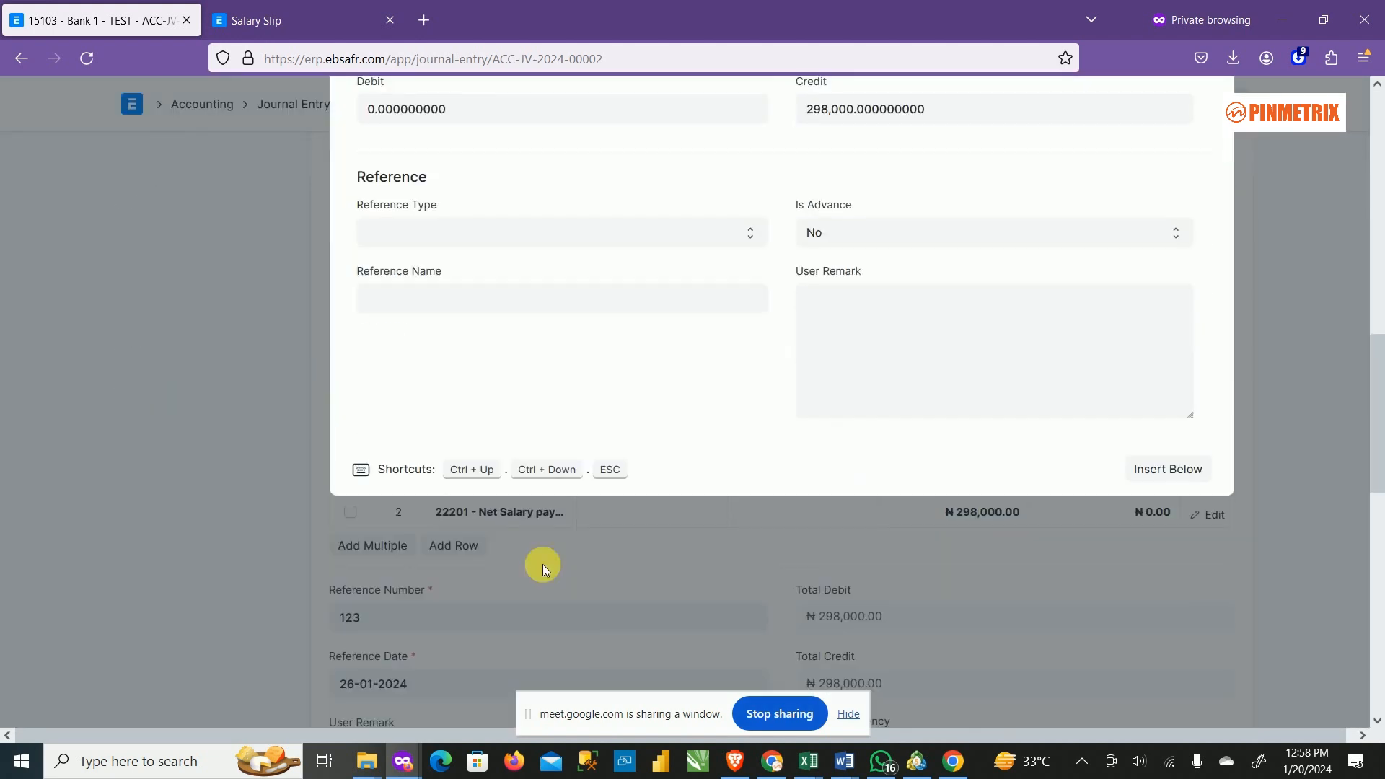
scroll(548, 432, up, 6)
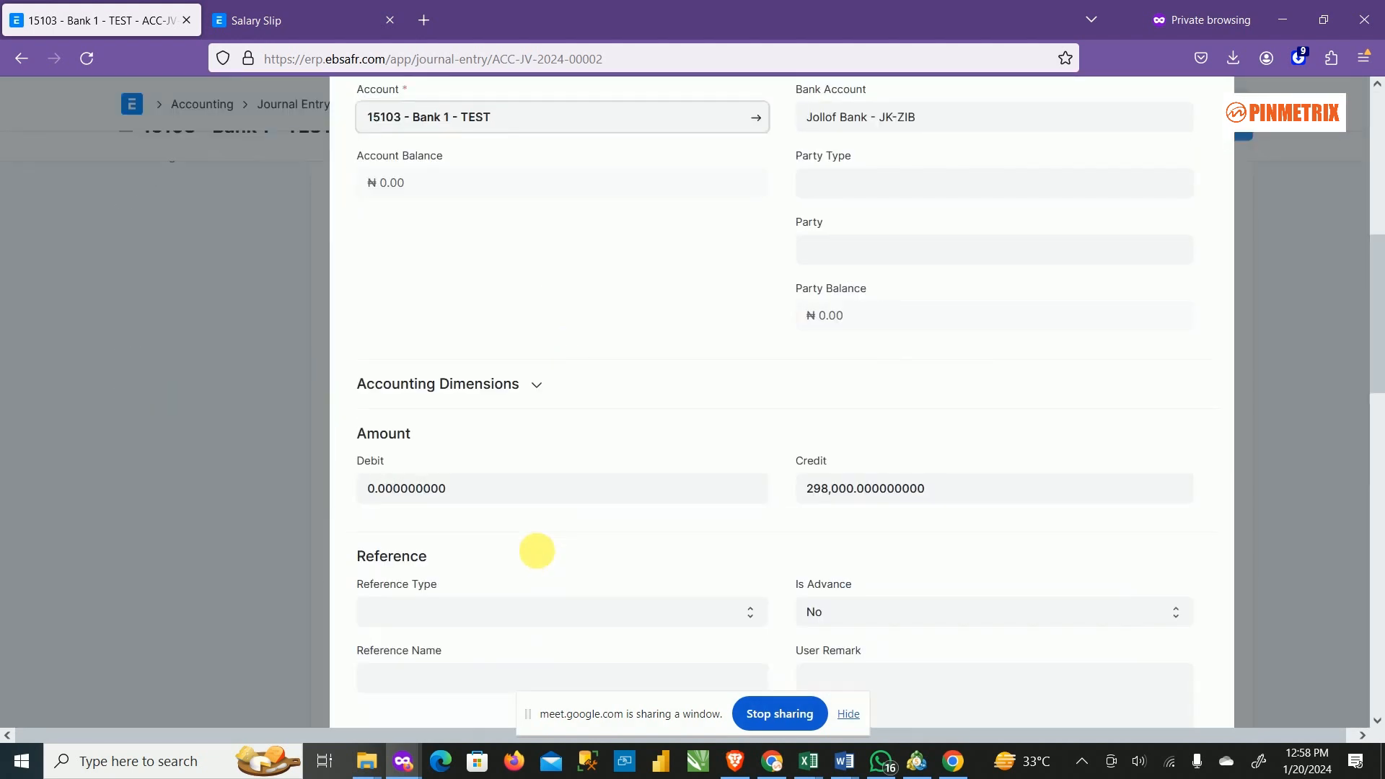
click(538, 372)
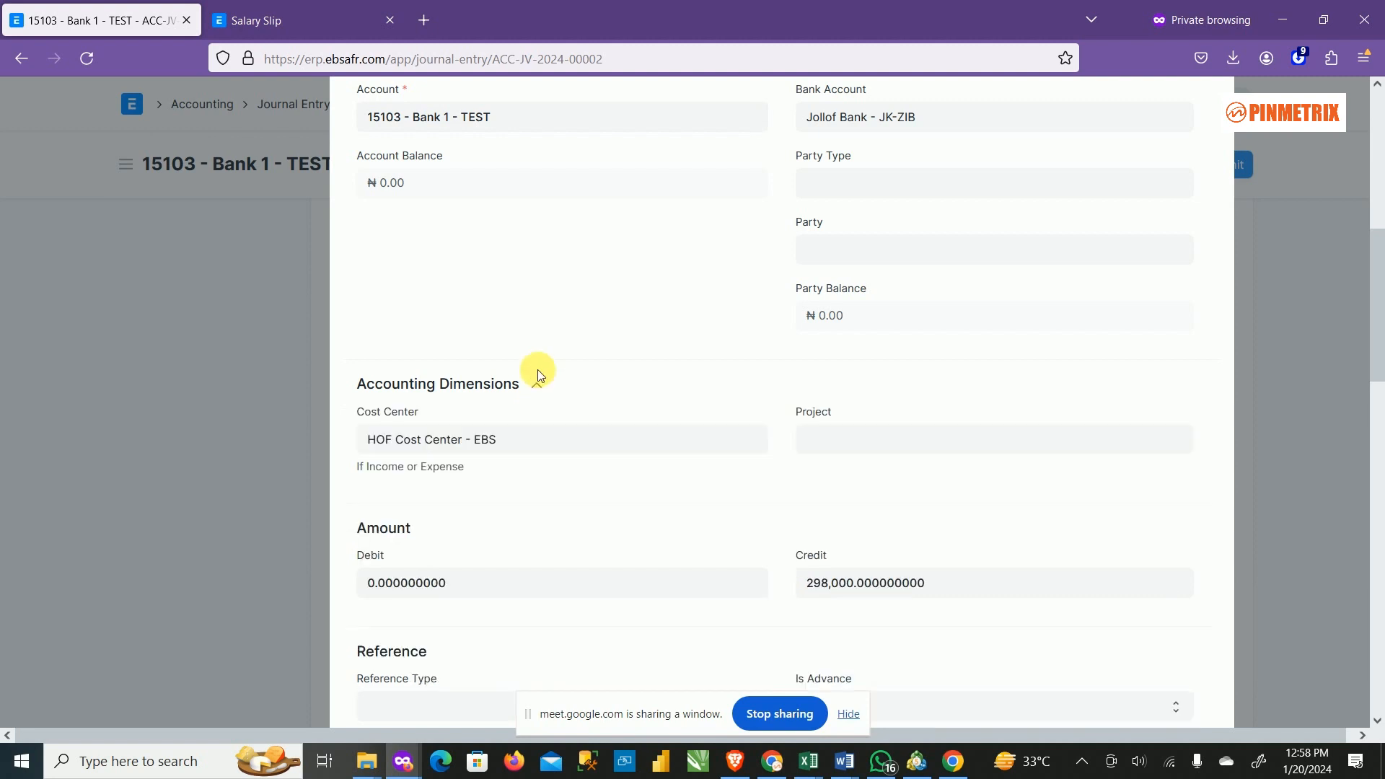
click(568, 442)
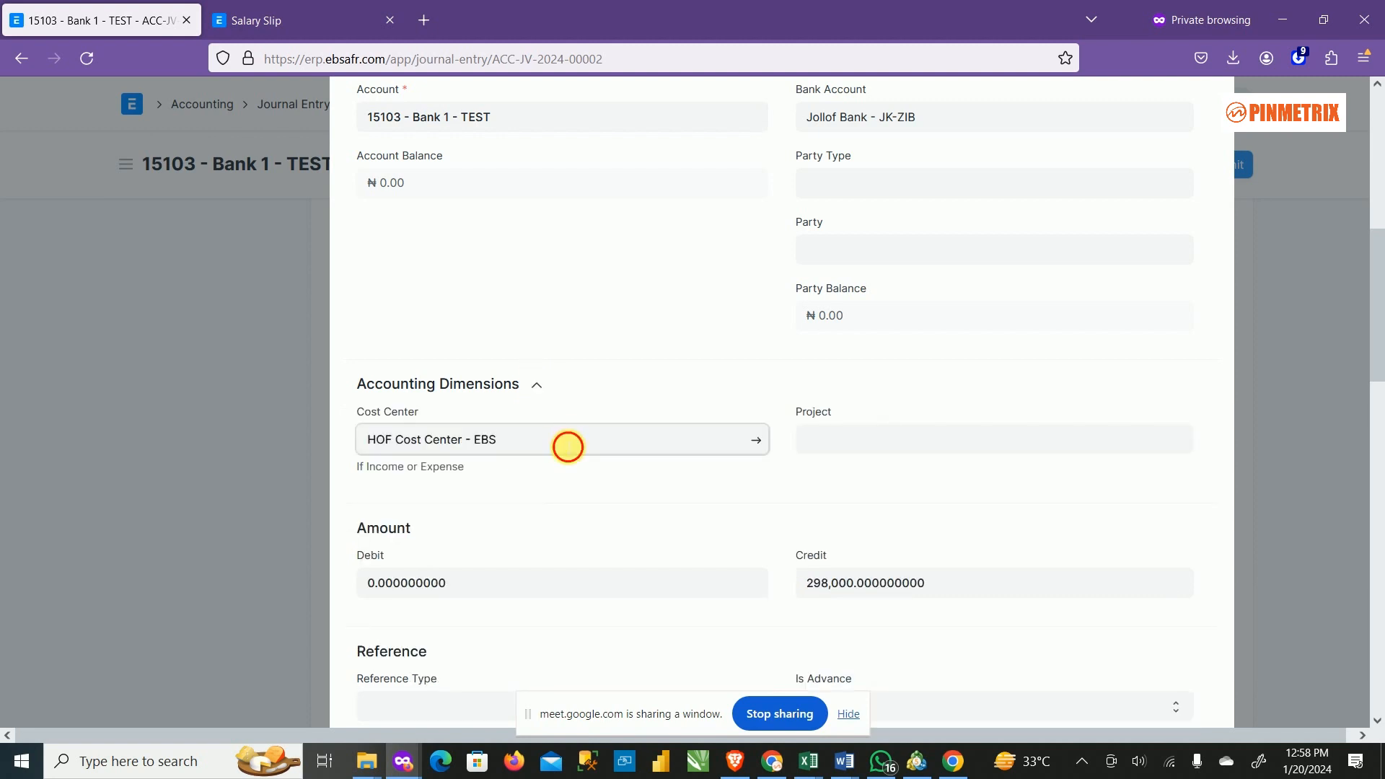
triple_click(569, 448)
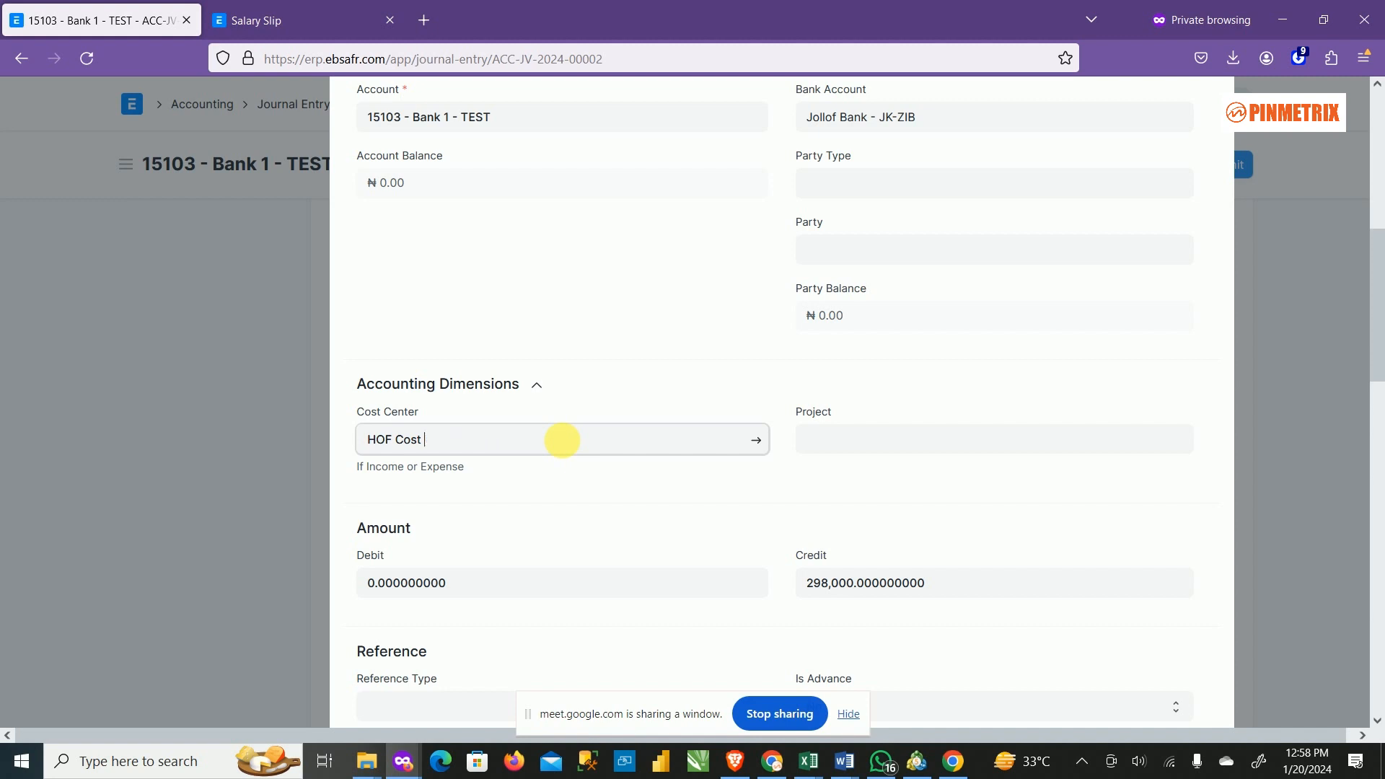
click(498, 446)
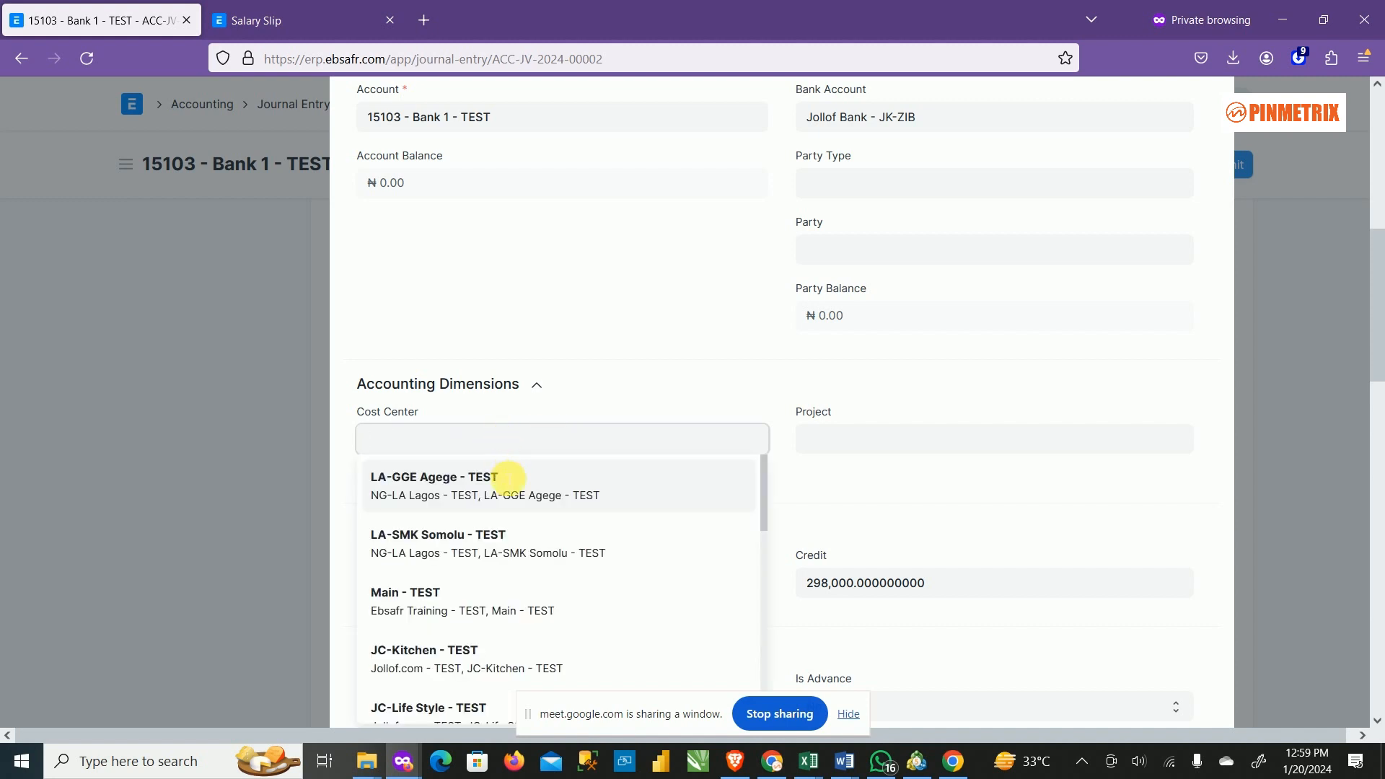
click(488, 601)
click(536, 385)
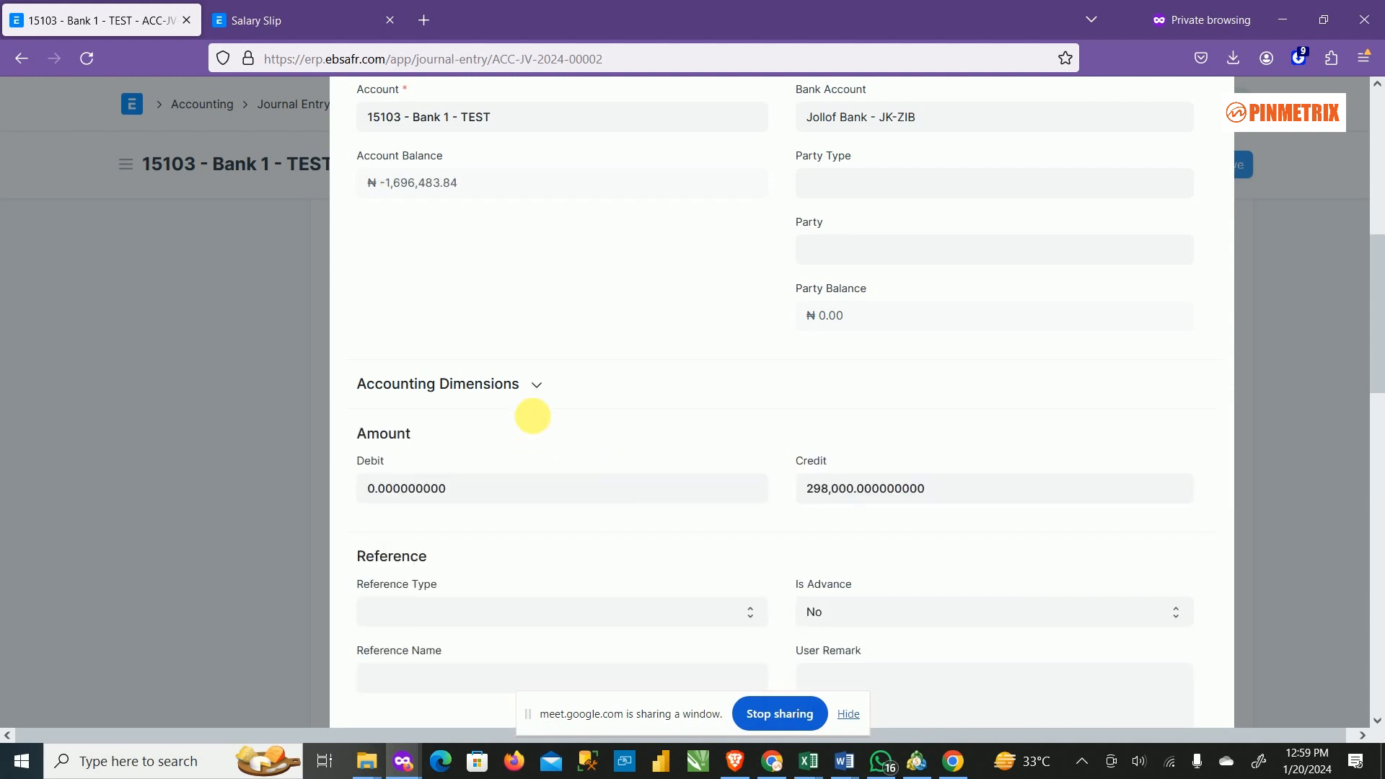
scroll(532, 417, up, 5)
scroll(650, 516, down, 3)
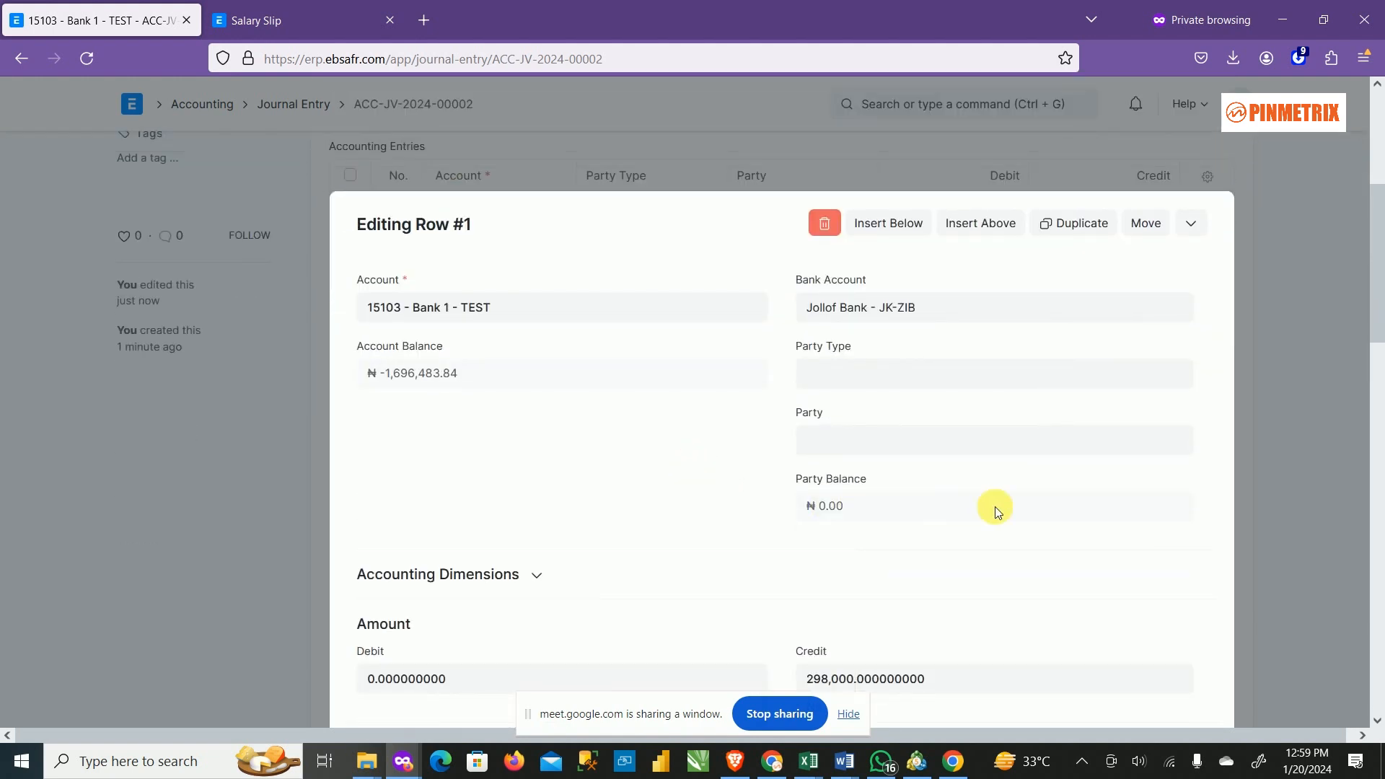
click(1301, 443)
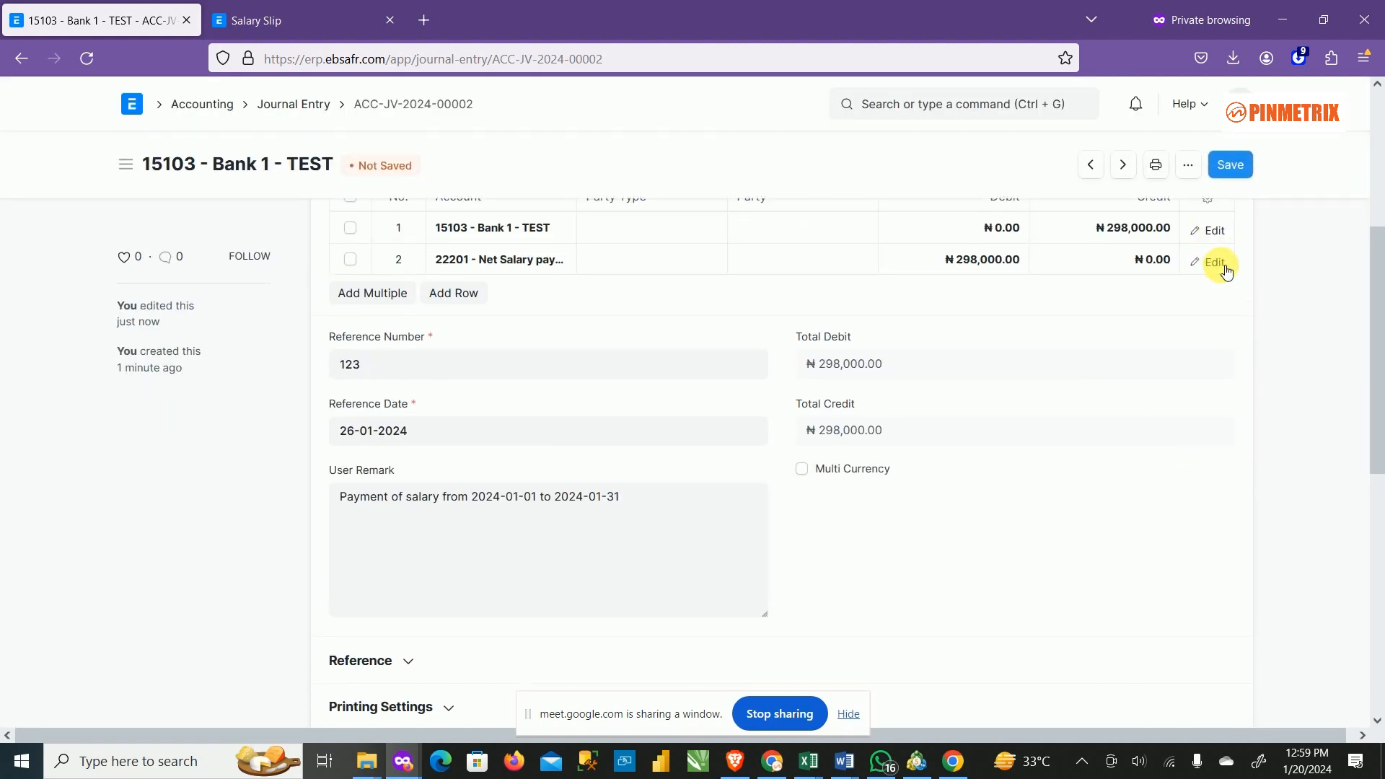
Step: Set the cost center of the 22201 - Net Salary payable - TEST accounting row to Main - TEST
click(1216, 262)
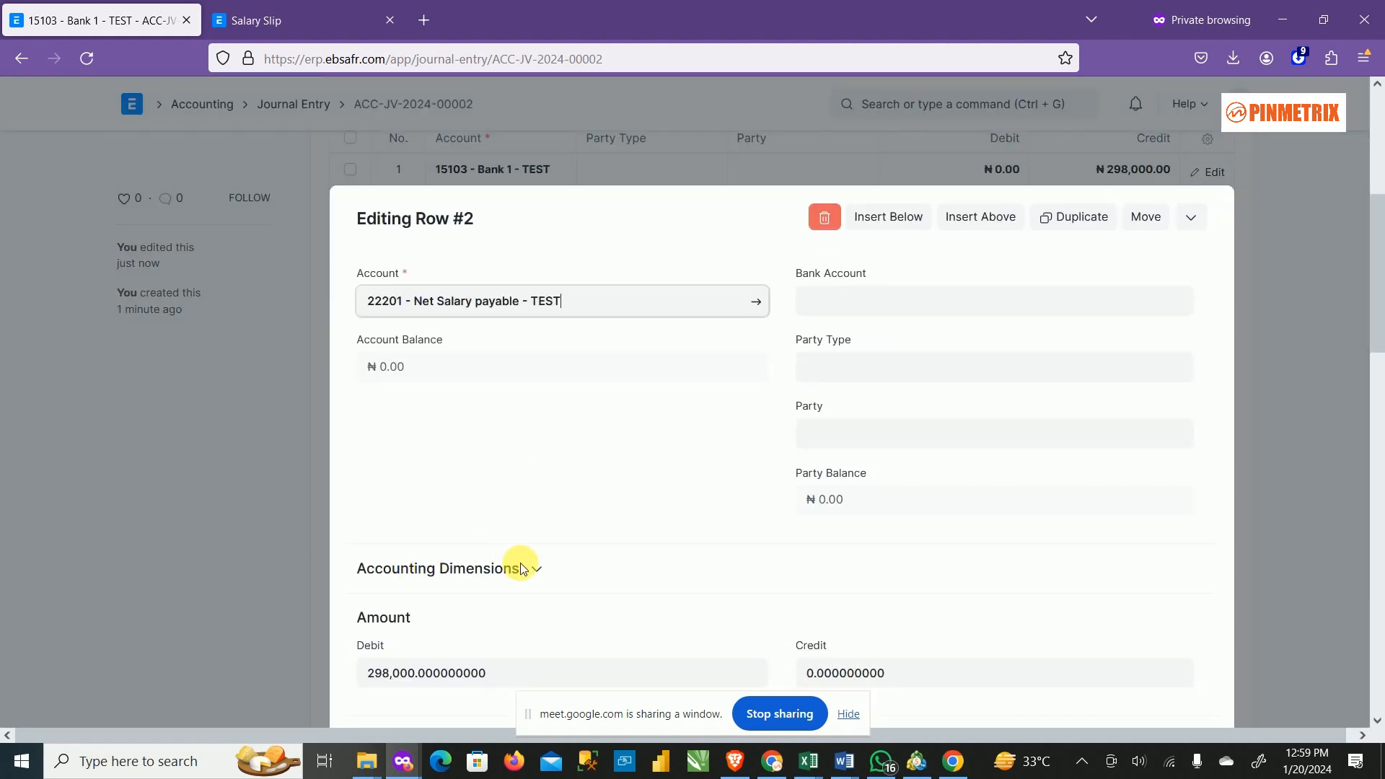
click(536, 571)
click(553, 631)
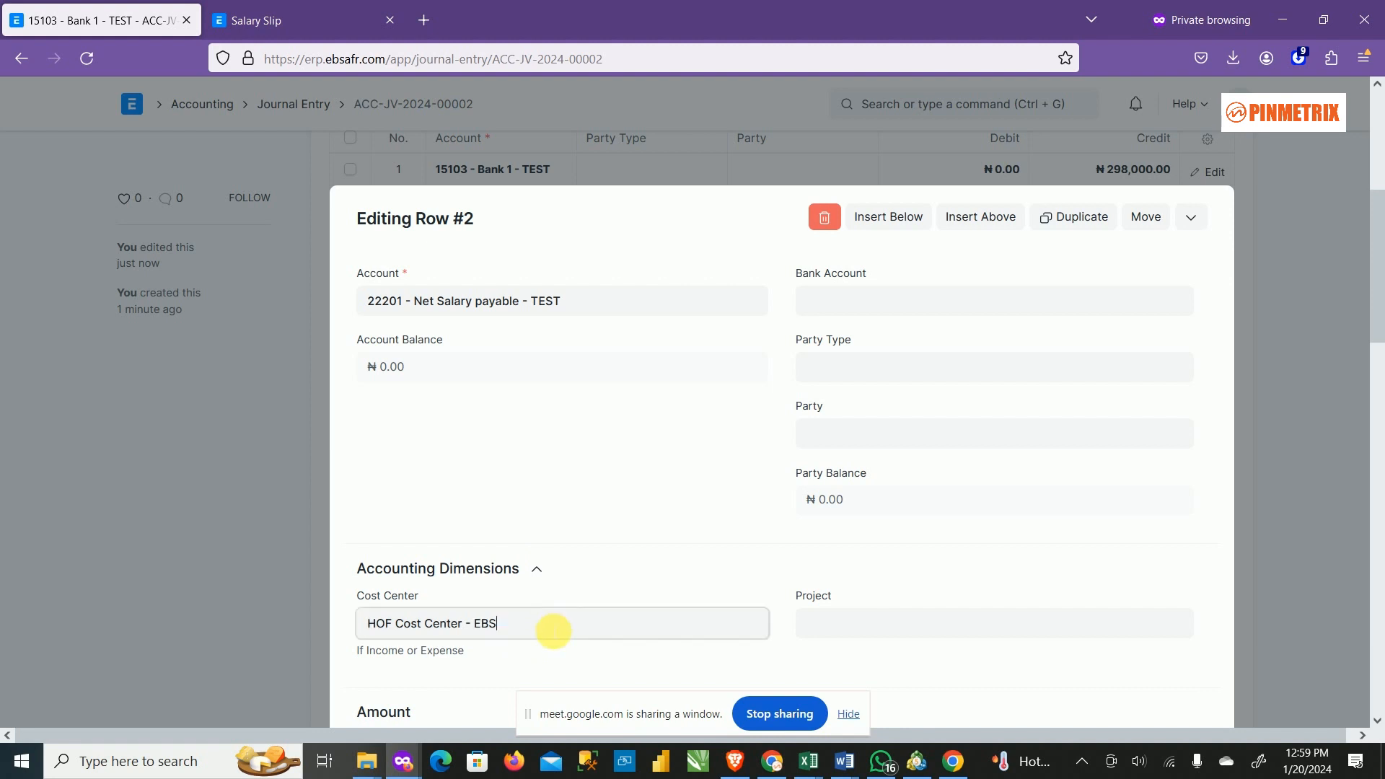
key(ctrl+a)
key(BackSpace)
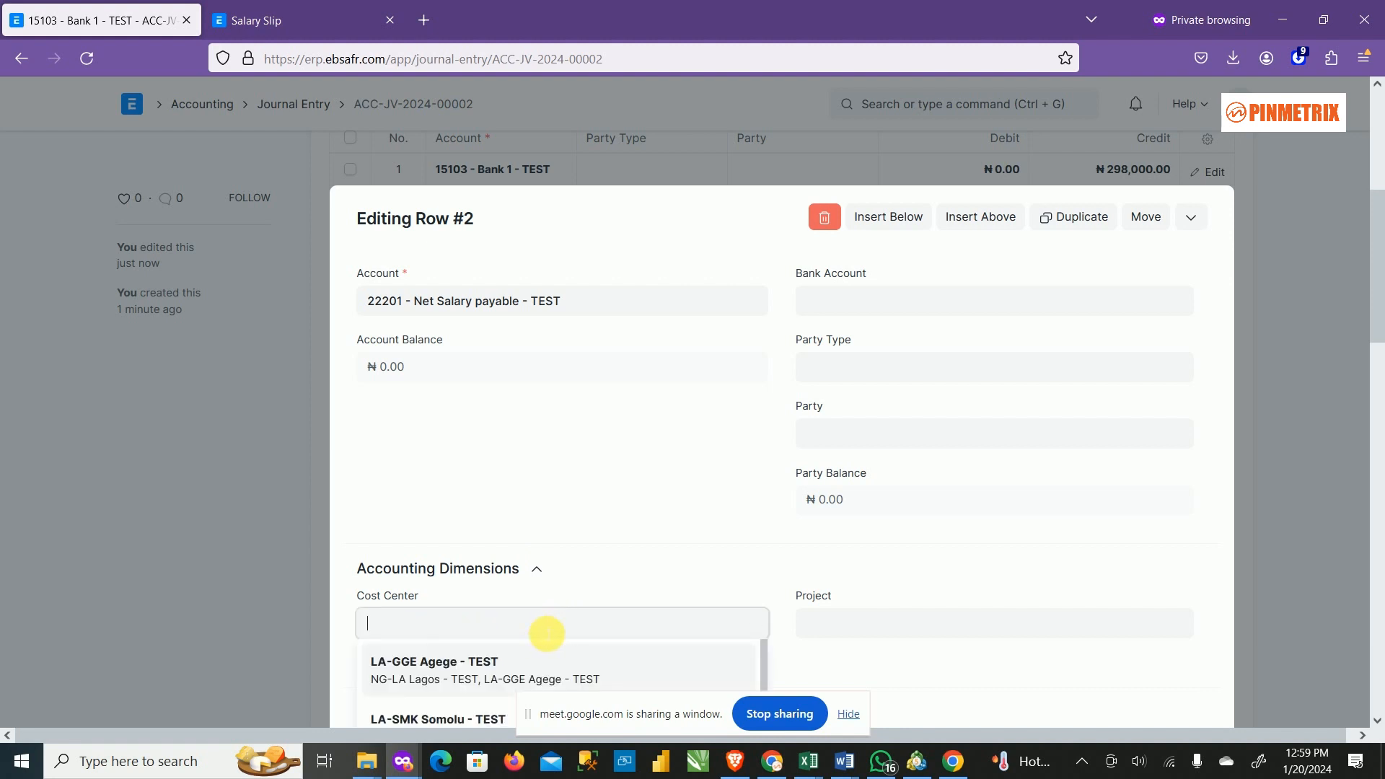
scroll(548, 634, down, 2)
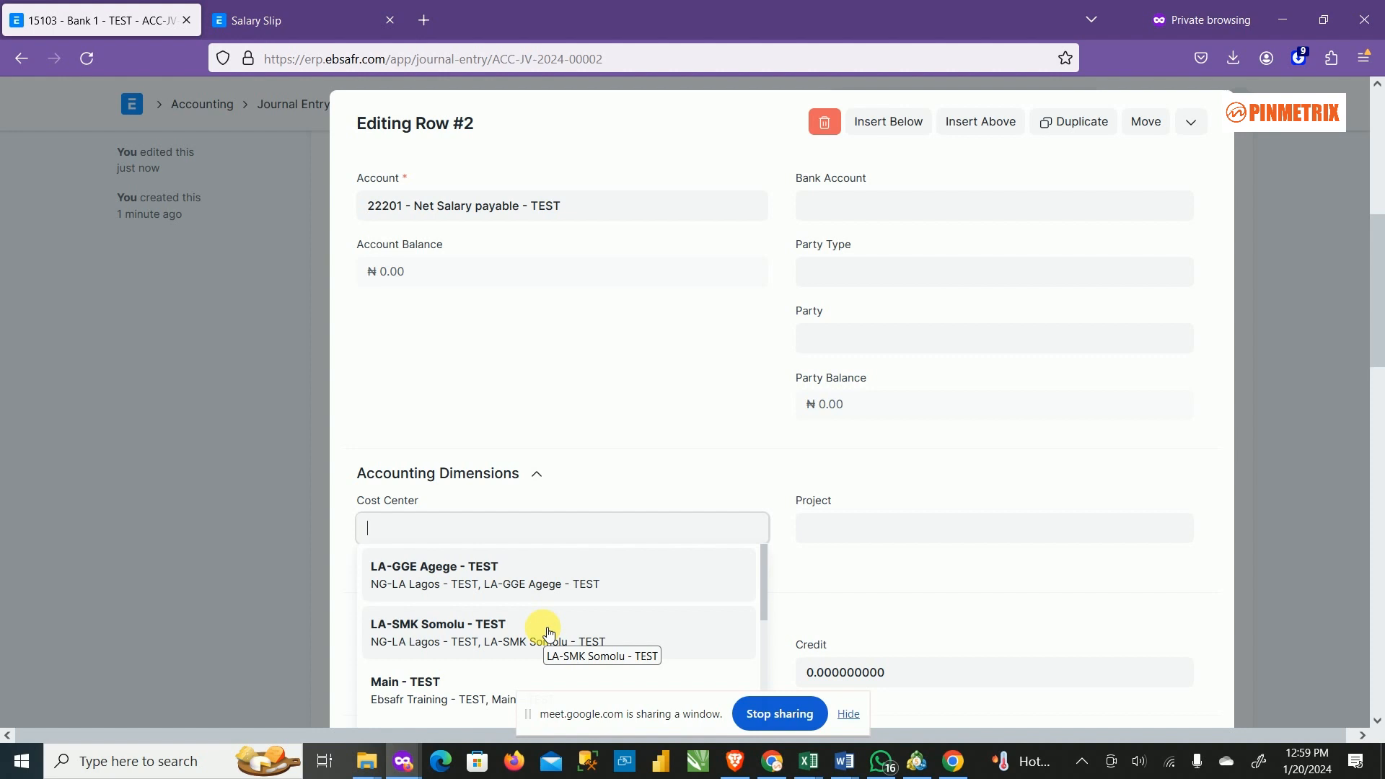
click(496, 678)
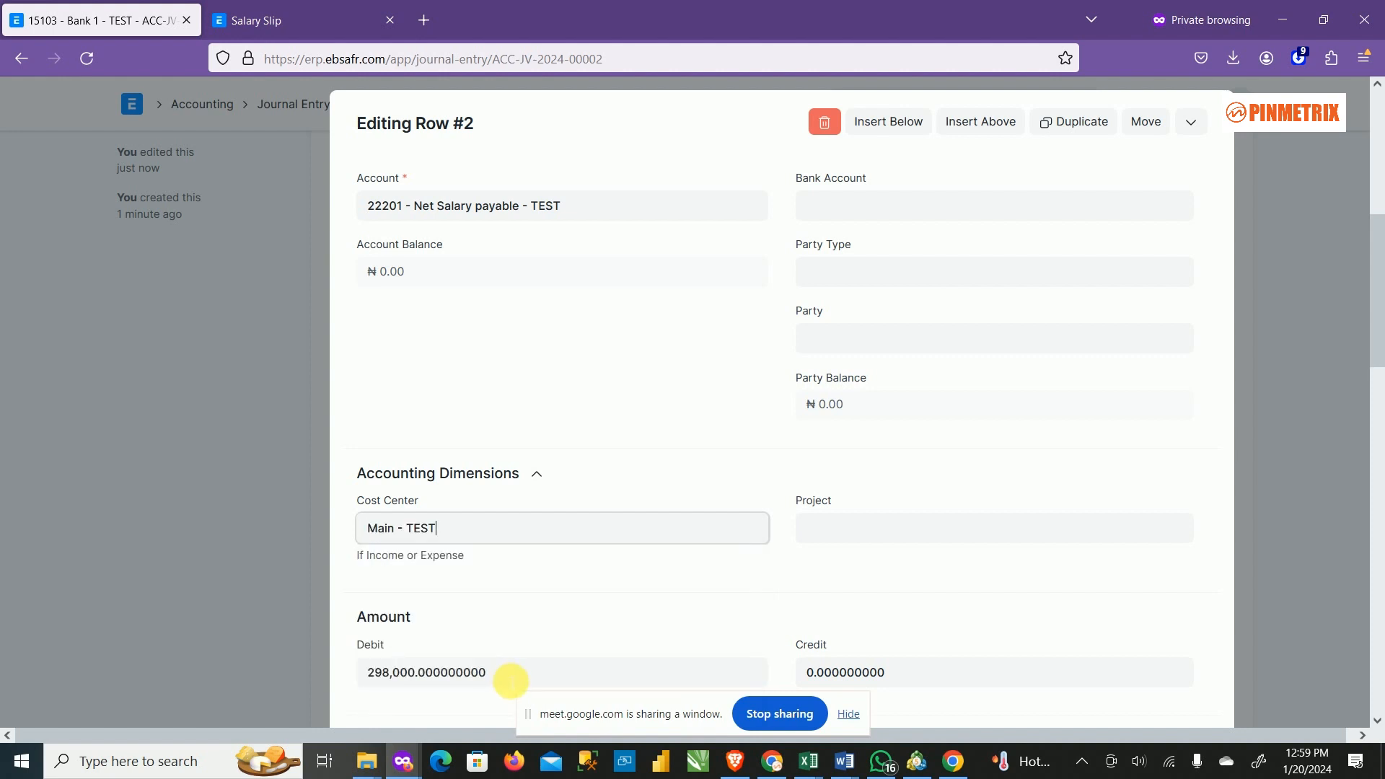
click(849, 477)
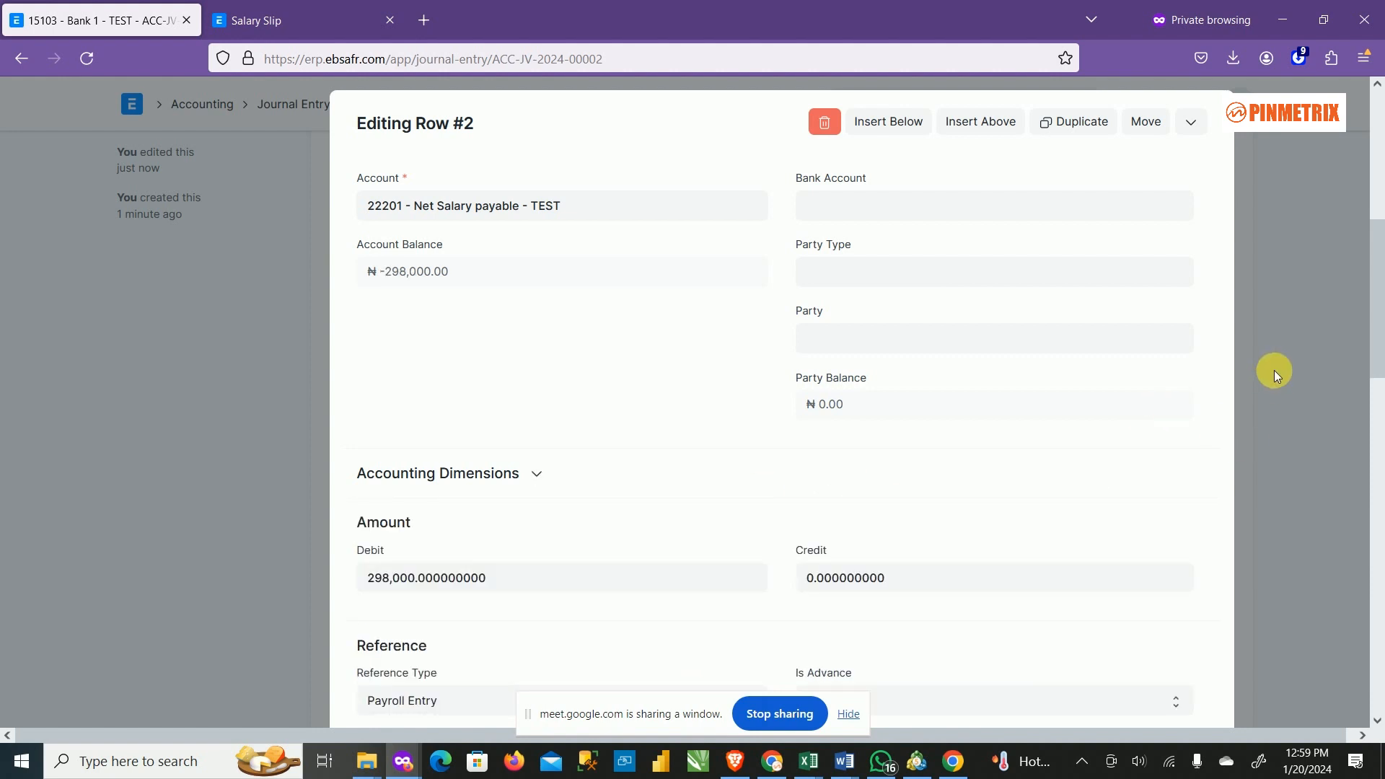
scroll(1274, 374, up, 8)
click(1246, 209)
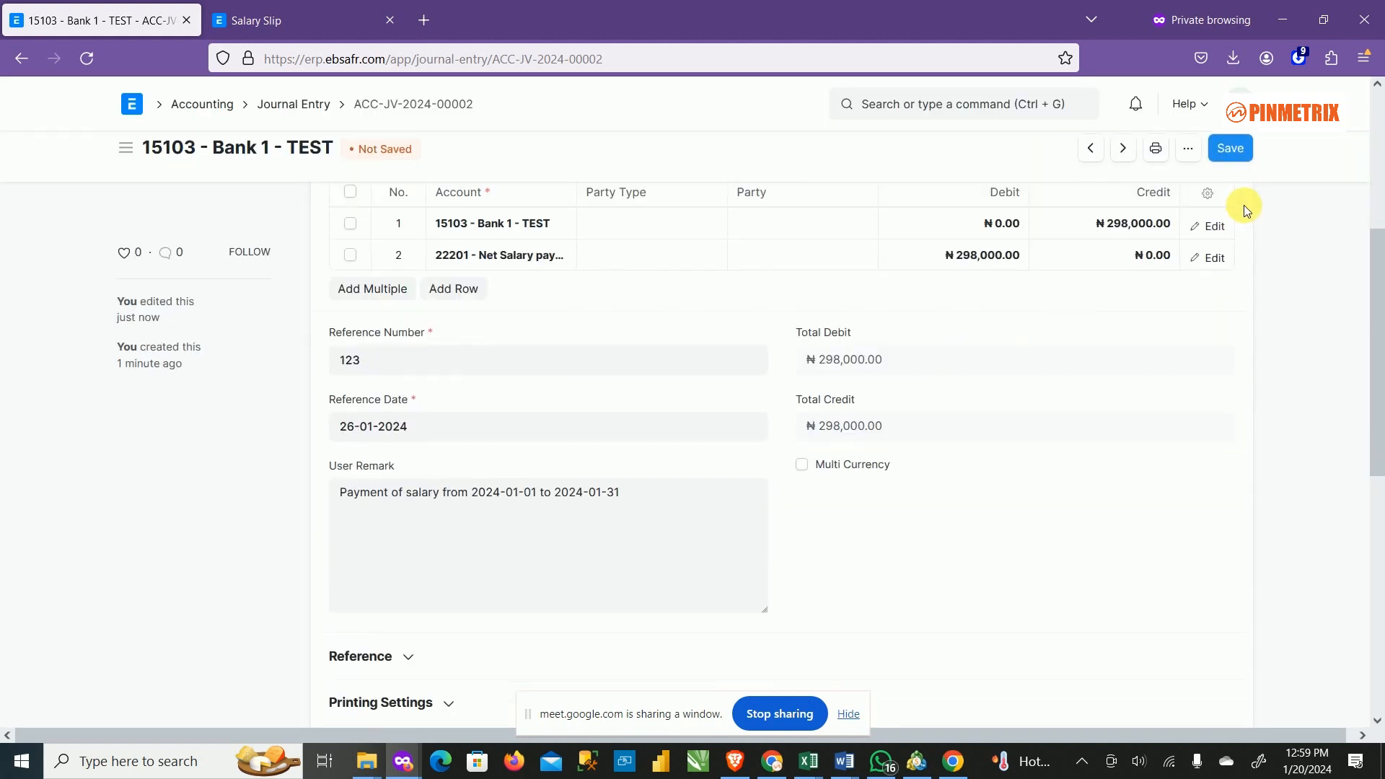
Step: Save the corrected bank journal entry and submit it permanently
scroll(1216, 321, up, 5)
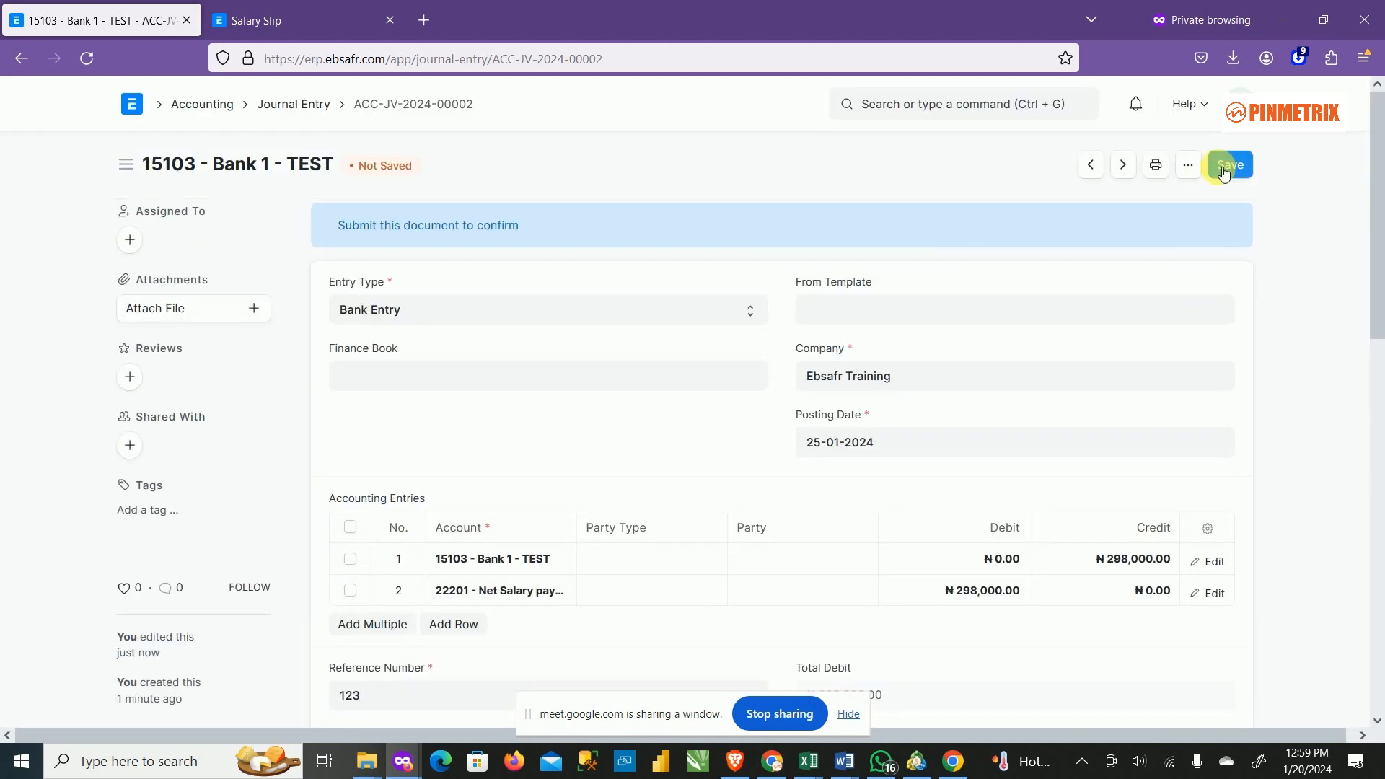
click(1224, 171)
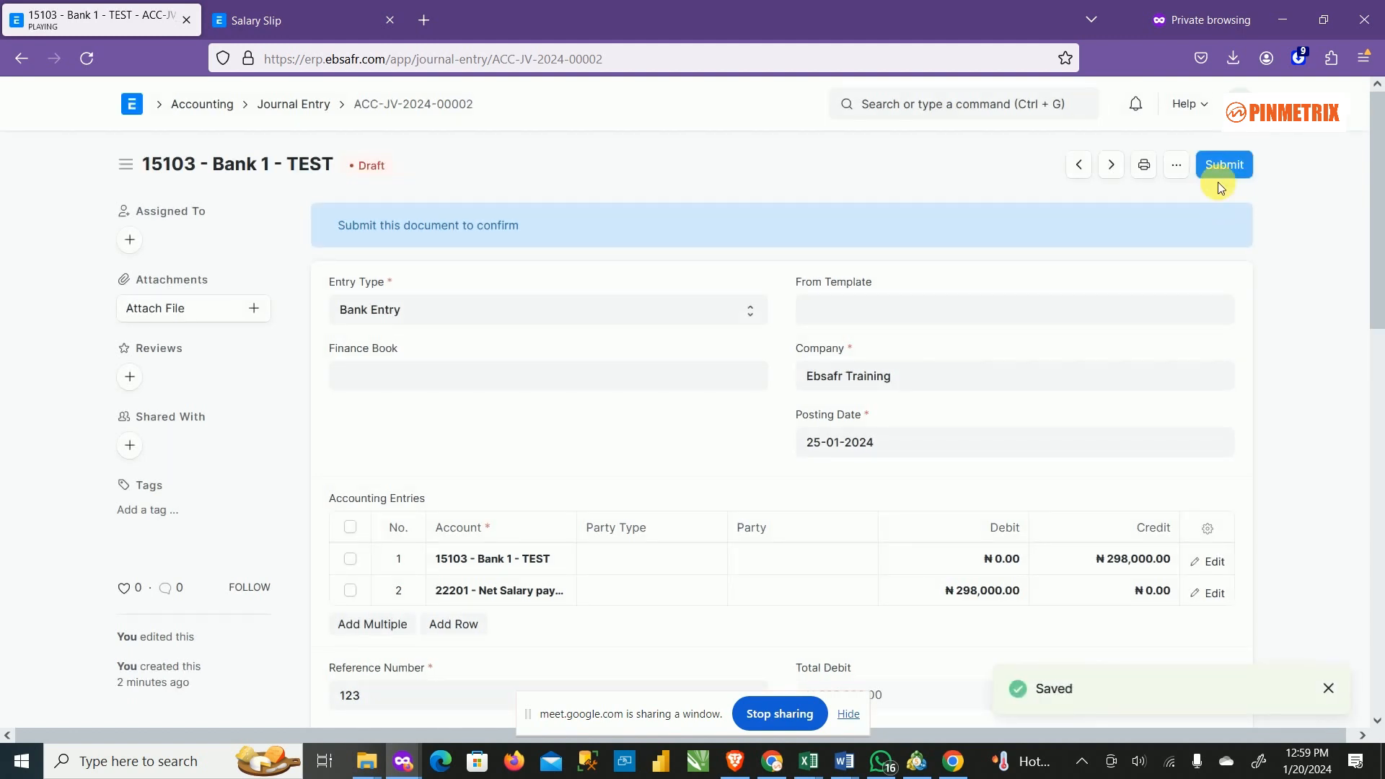
key(ctrl+s)
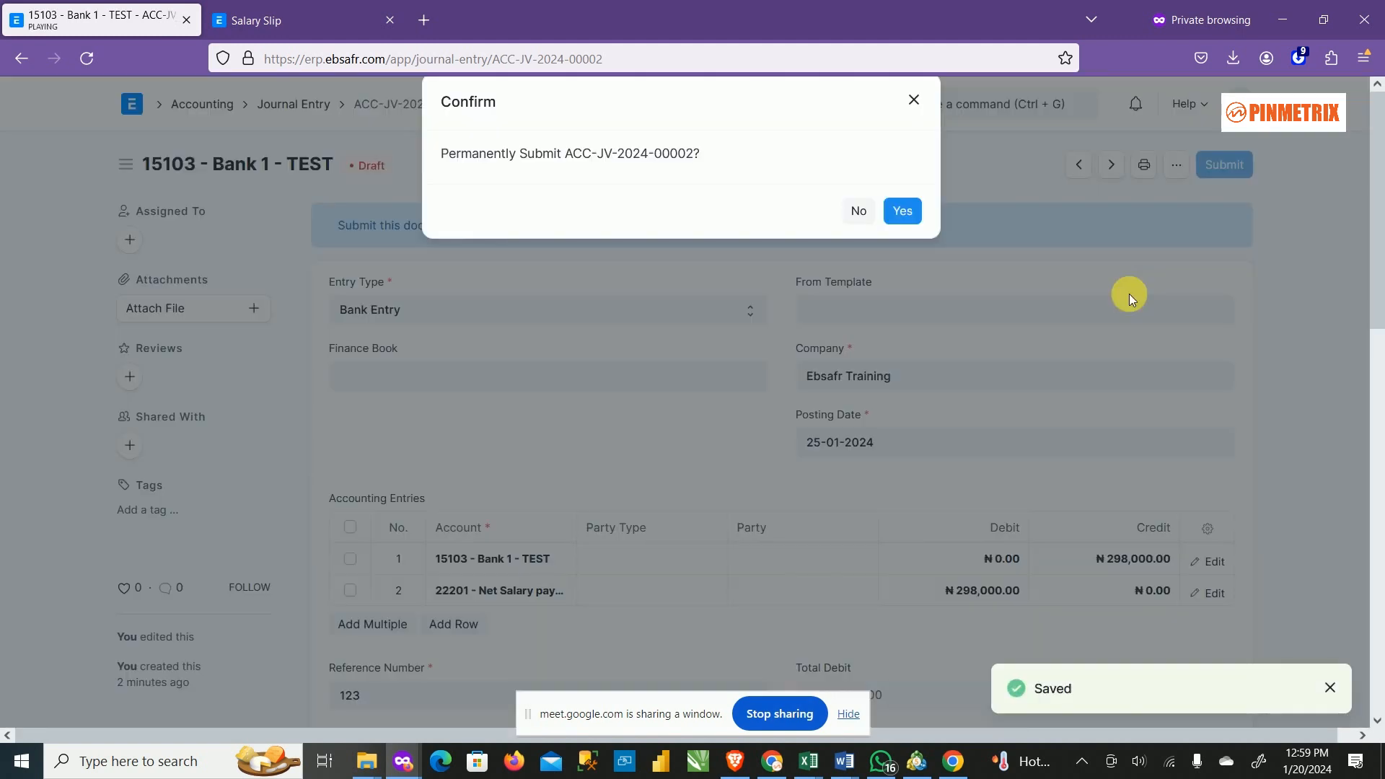
click(911, 240)
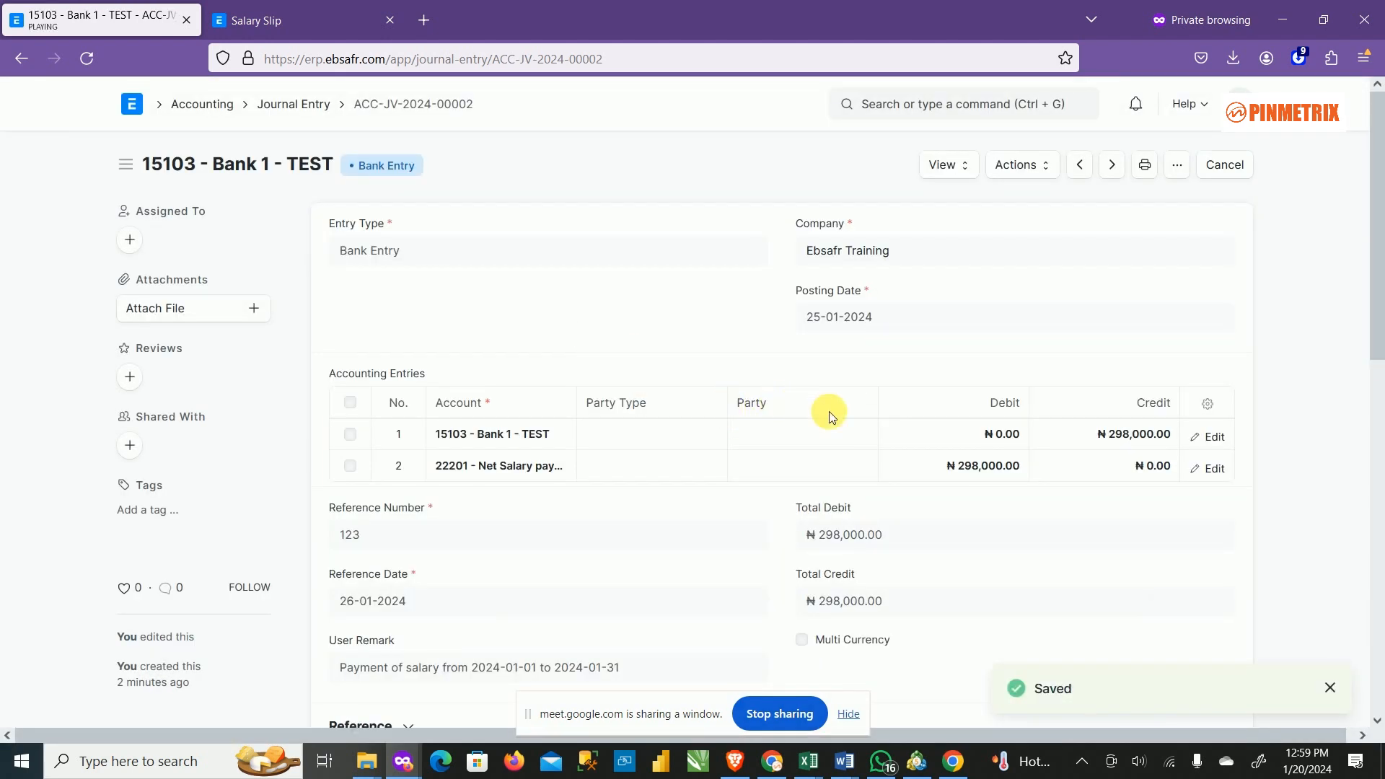
Step: Review the submitted bank entry's accounting and reference details and switch to the Salary Slip list
scroll(1076, 505, down, 4)
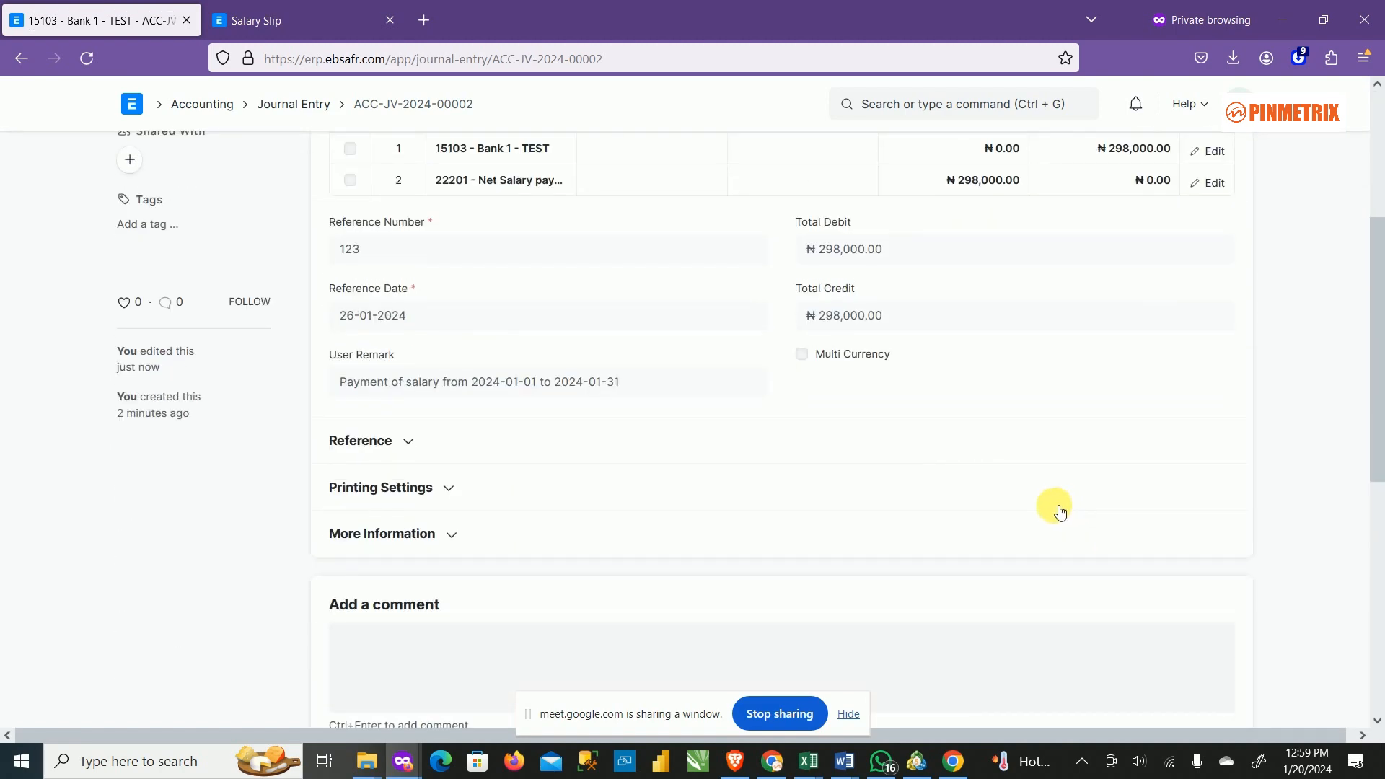
scroll(1060, 509, up, 4)
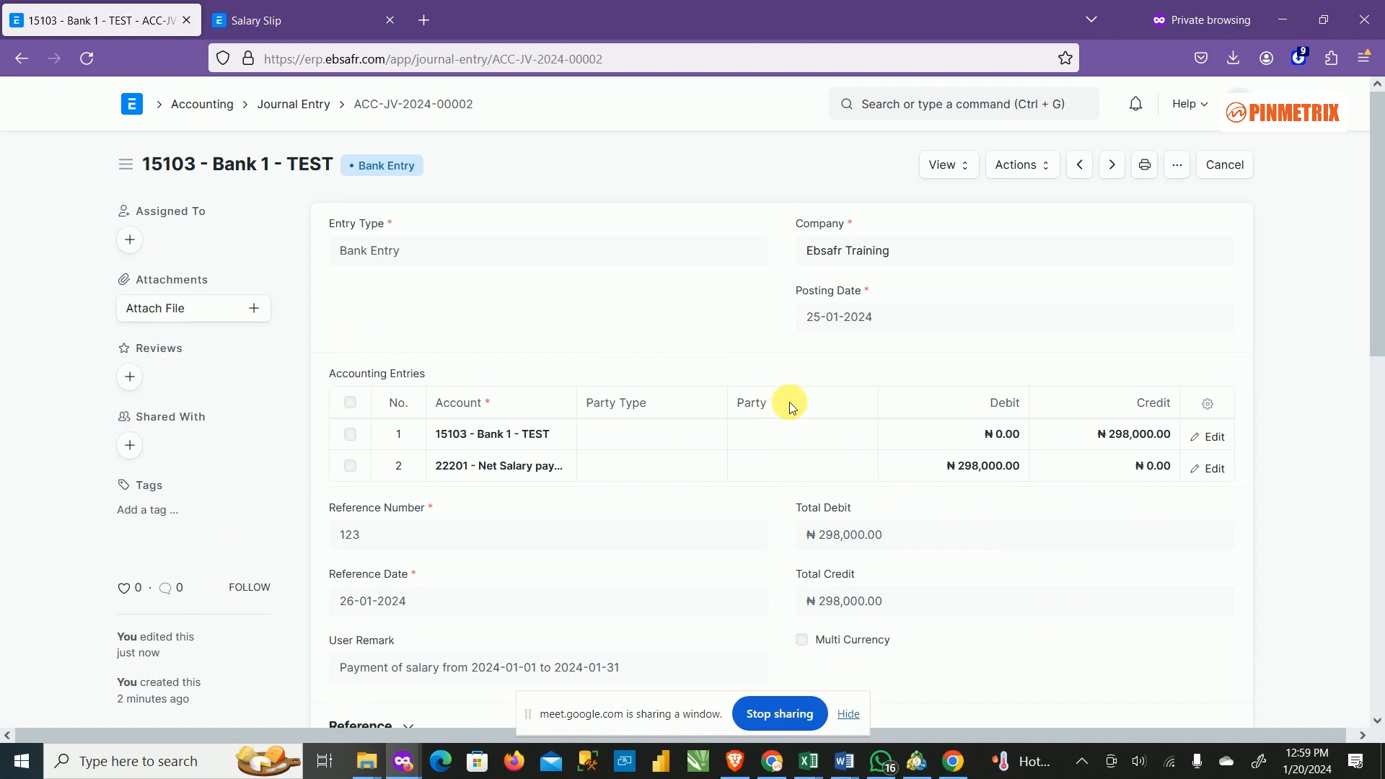
click(244, 8)
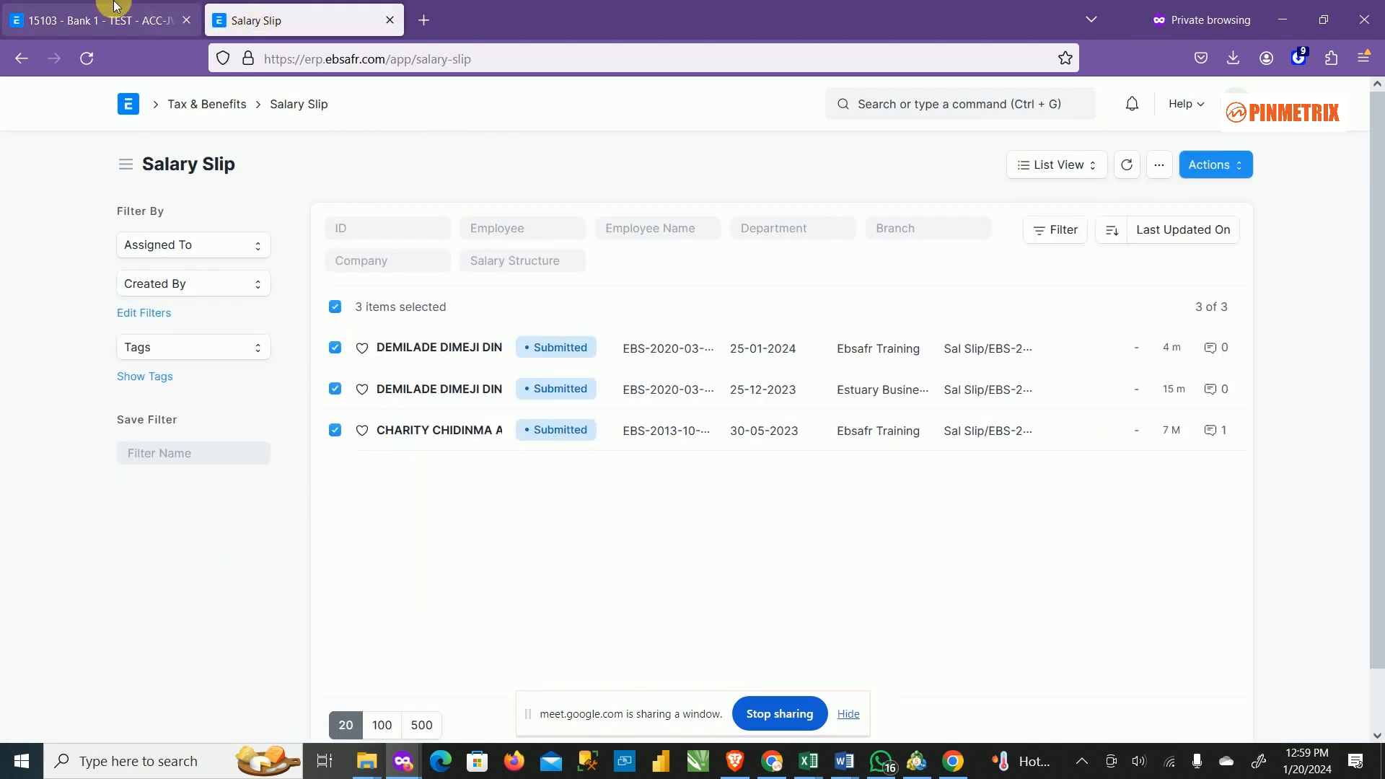
Step: Switch back to the bank entry tab and open payroll entry HR-PRUN-2024-00002 through the Salary Payout workspace
click(105, 21)
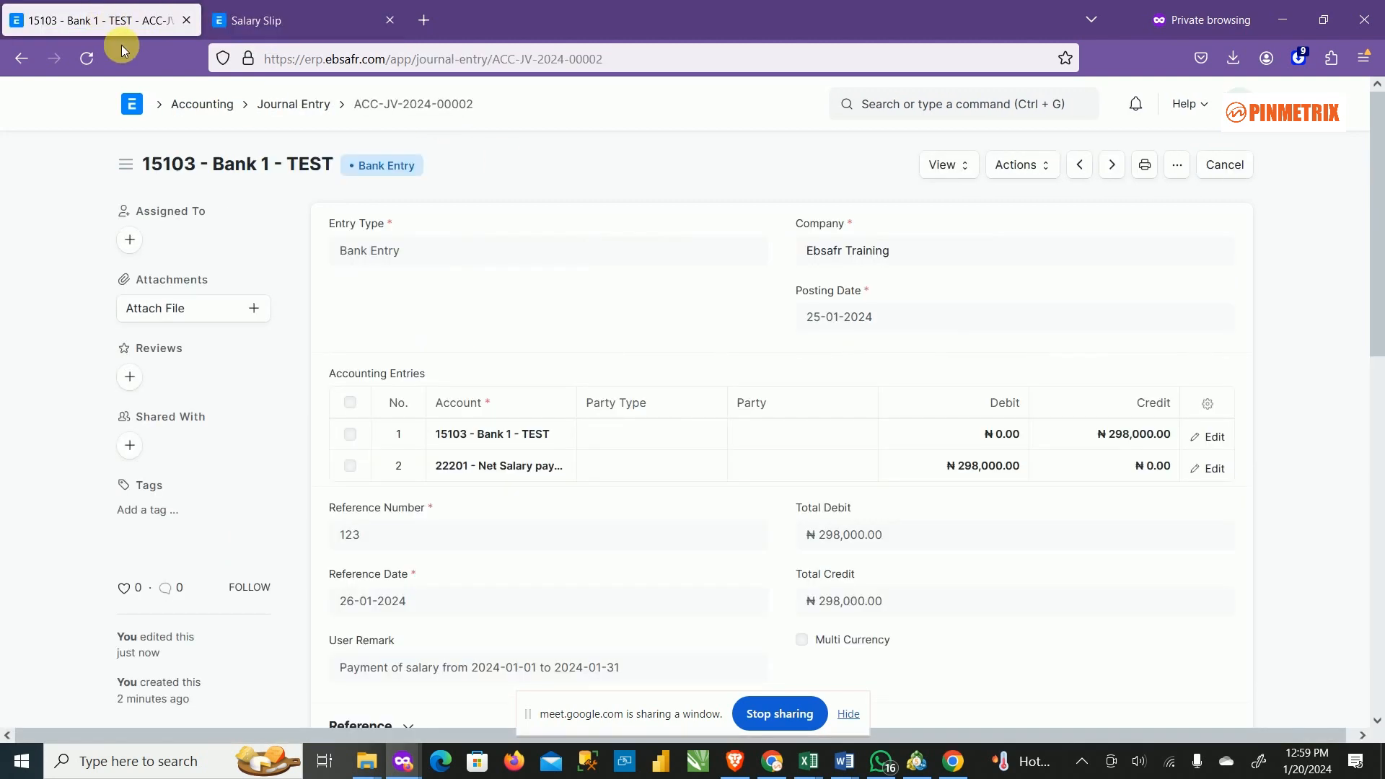
click(216, 104)
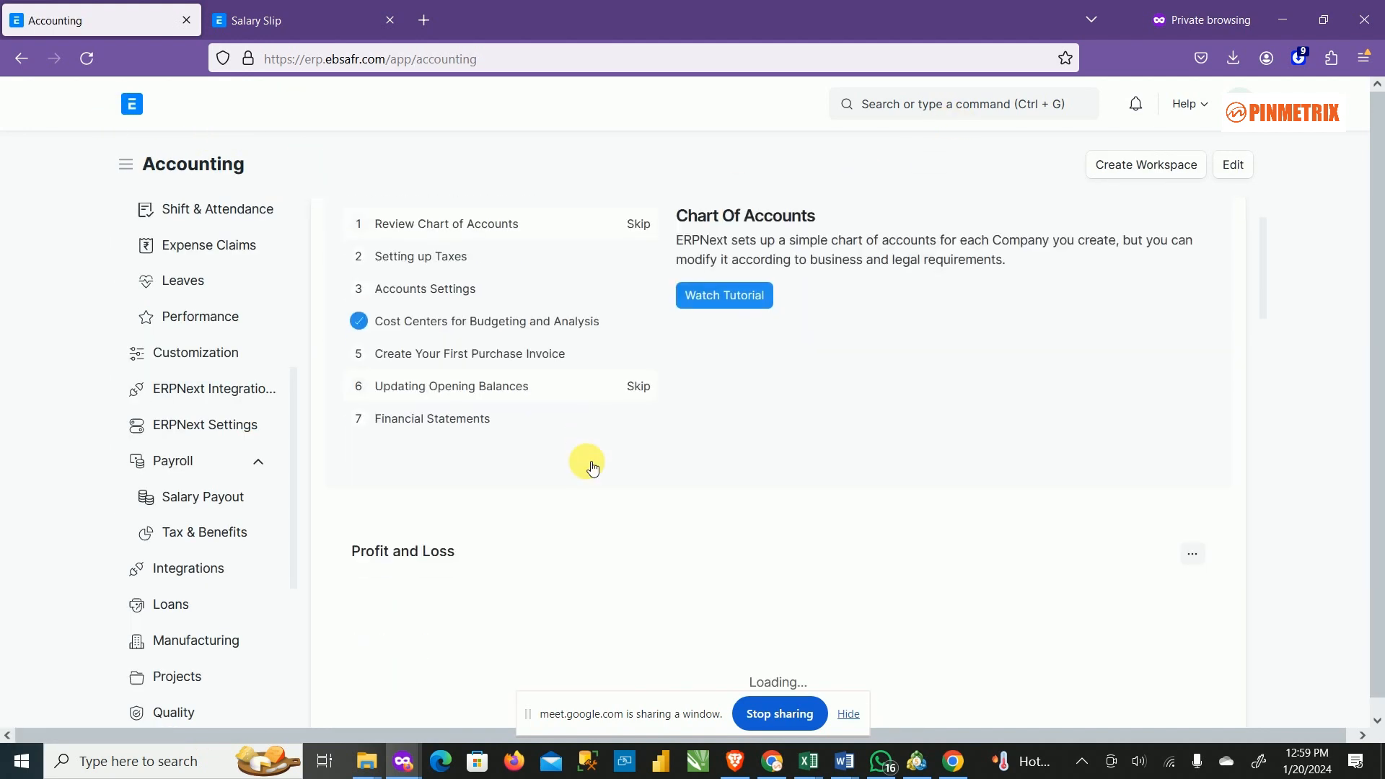
scroll(577, 469, down, 6)
scroll(624, 552, down, 6)
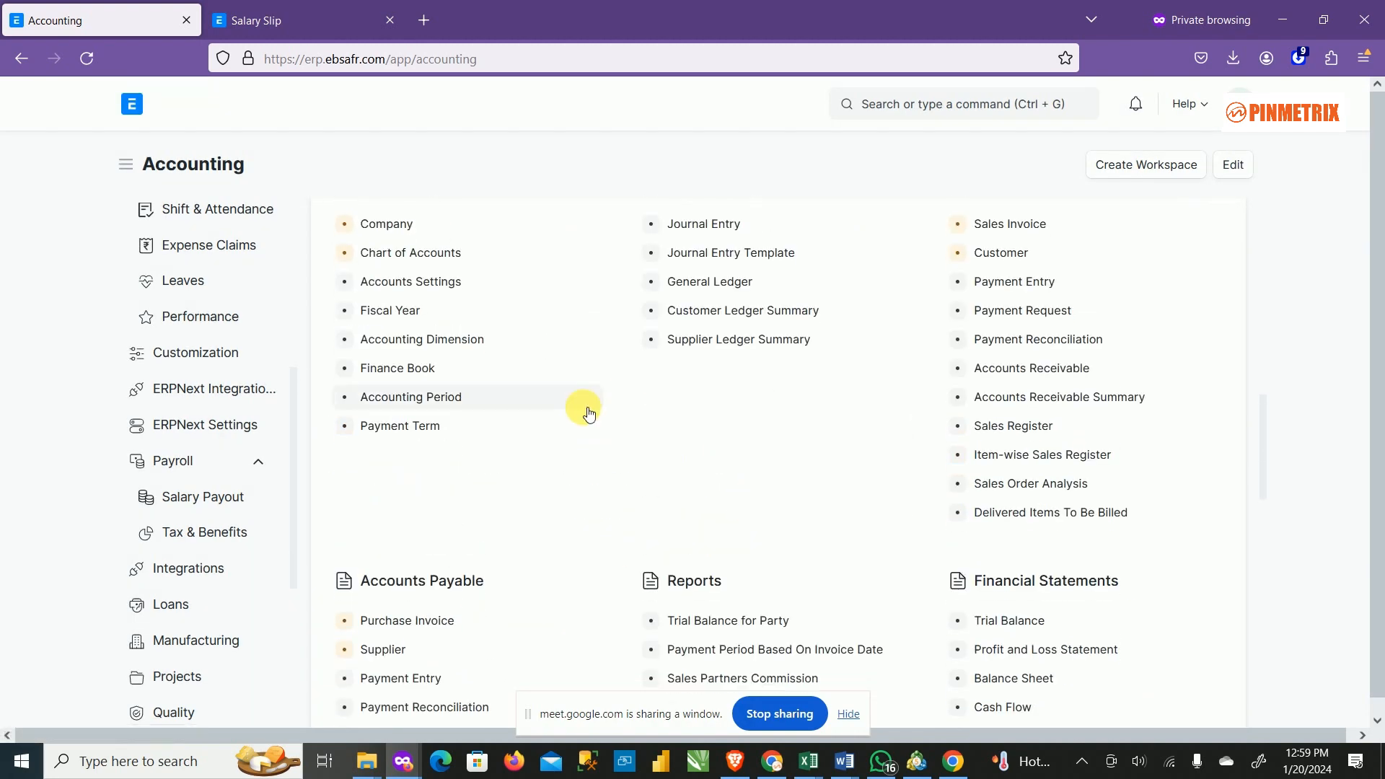
scroll(581, 402, up, 5)
scroll(469, 498, down, 5)
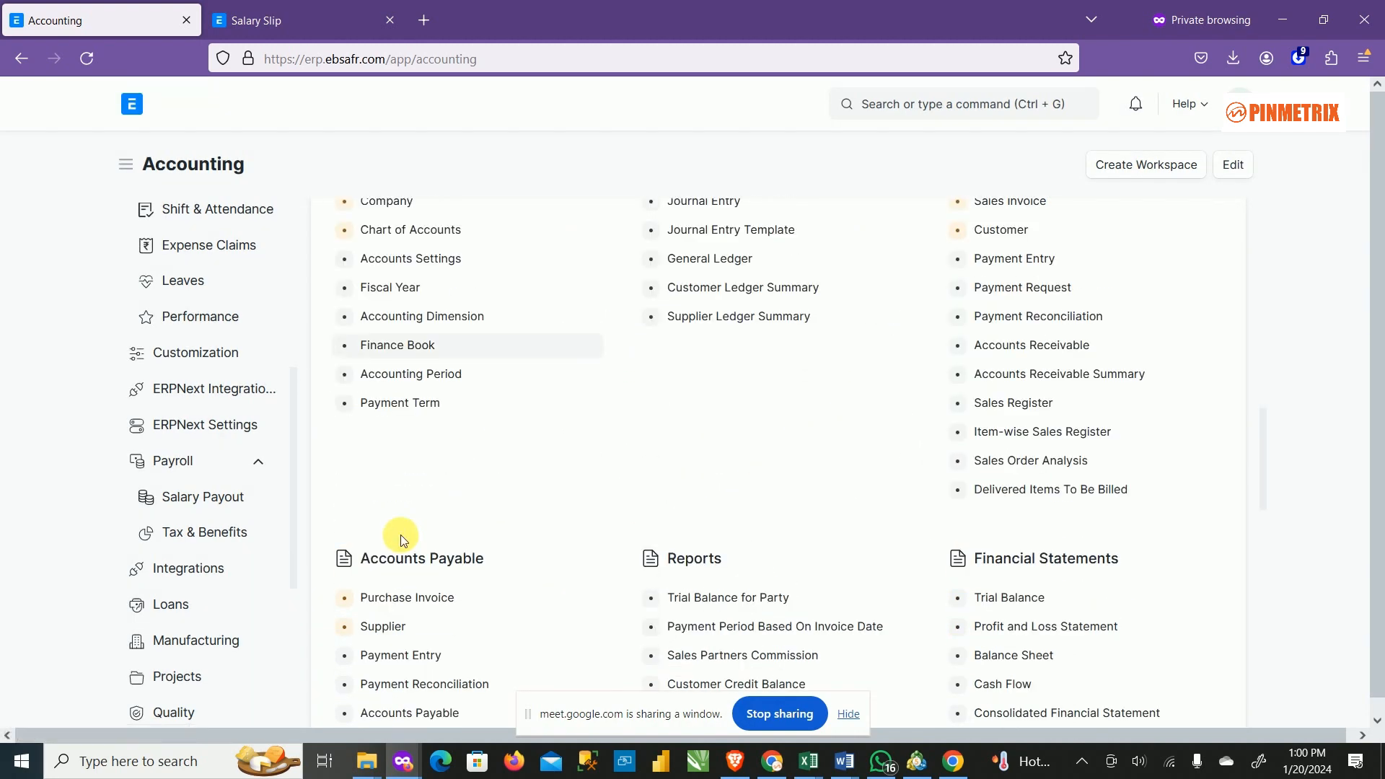
click(232, 503)
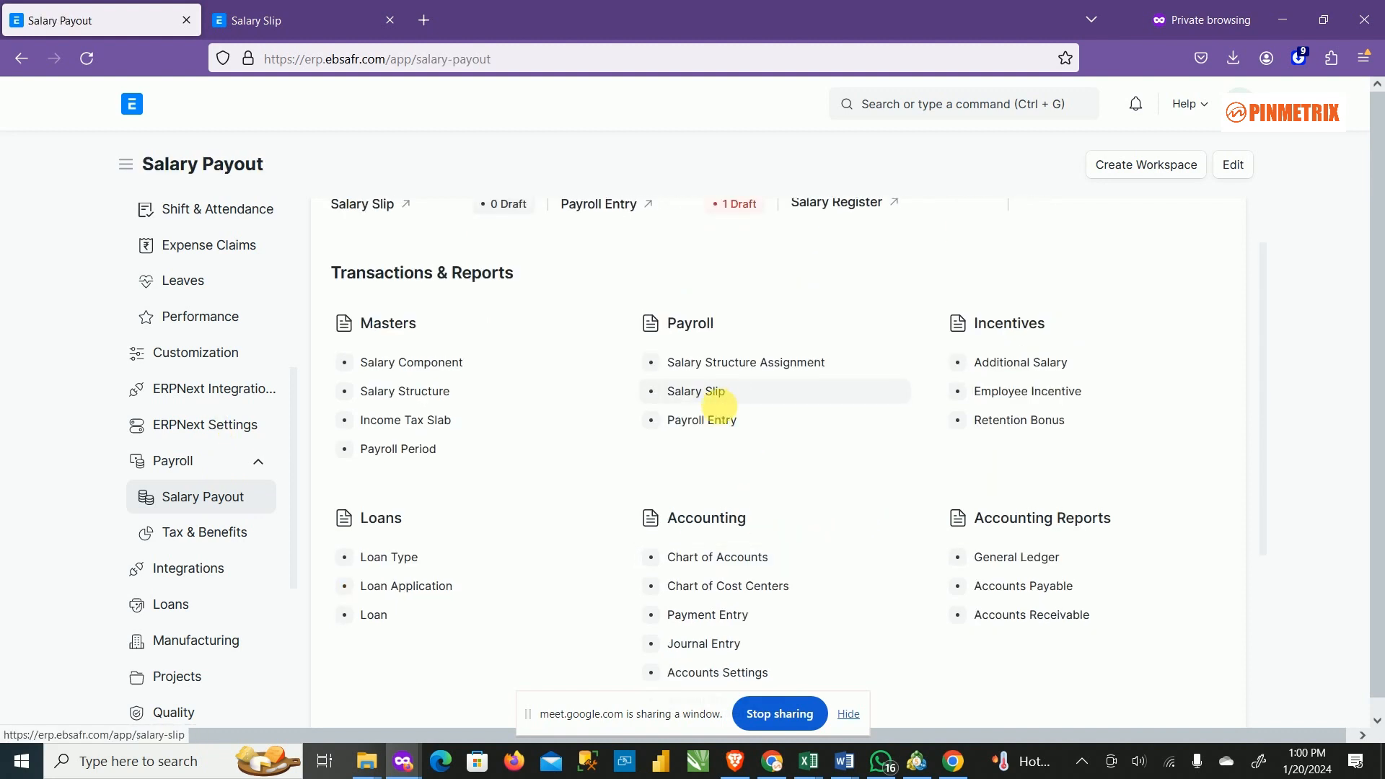
click(743, 424)
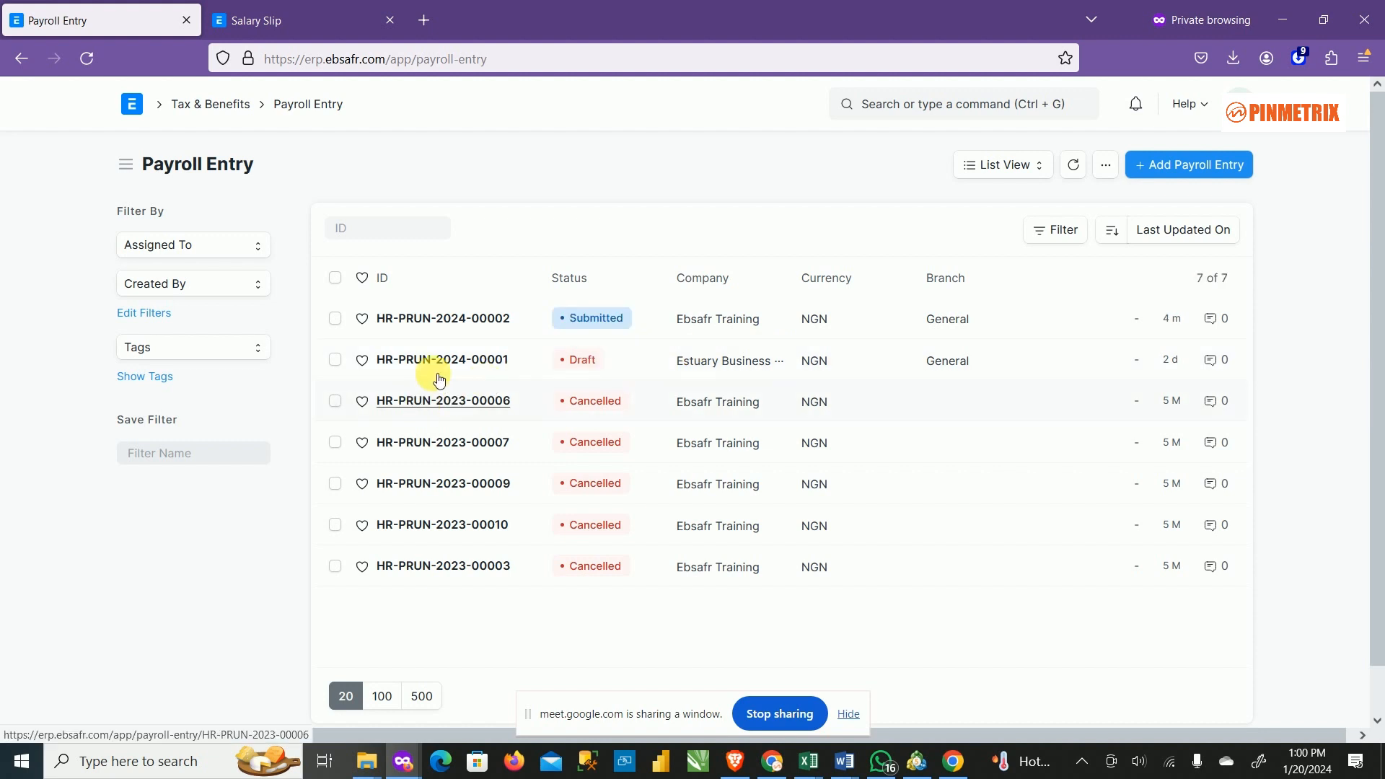
click(458, 325)
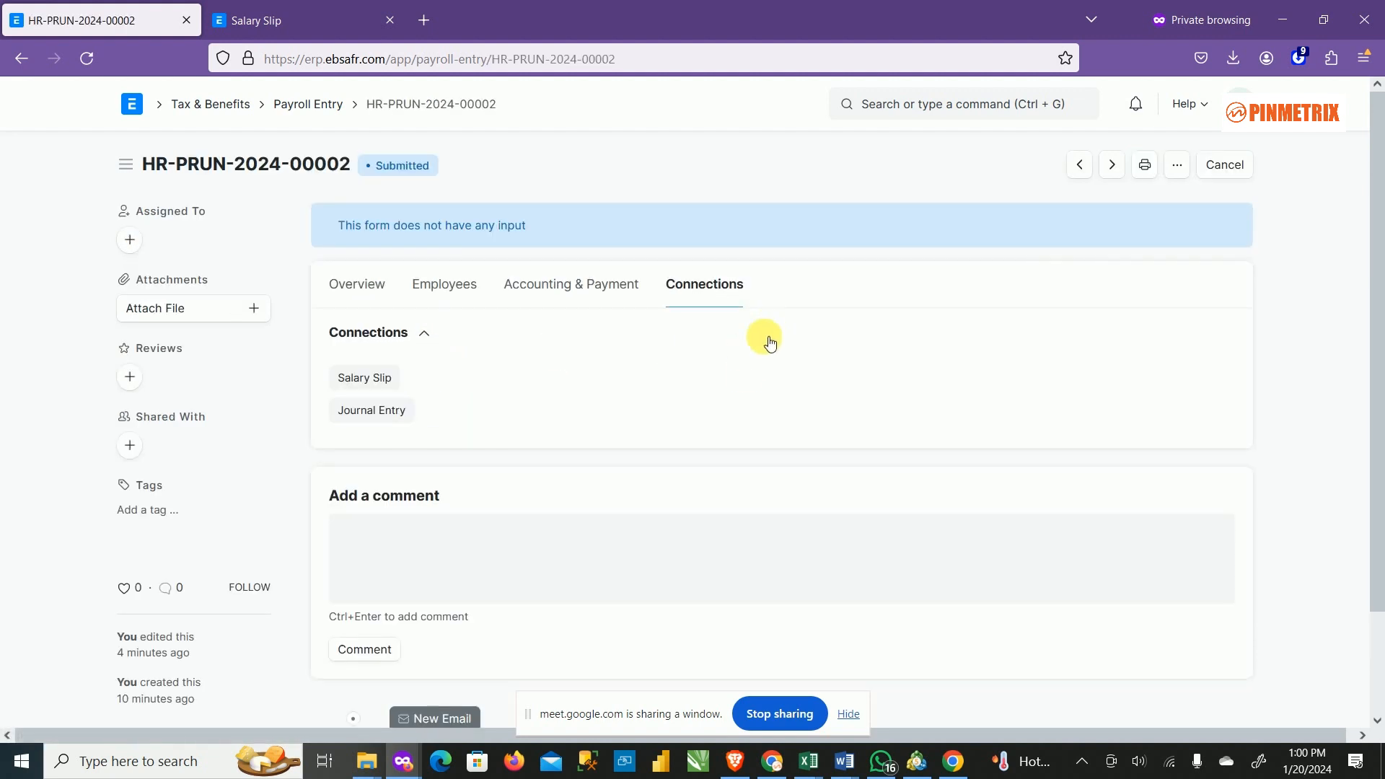
Step: Review the payroll entry's connections and open its linked journal entries for Bank 1 and Net Salary payable
scroll(789, 417, down, 2)
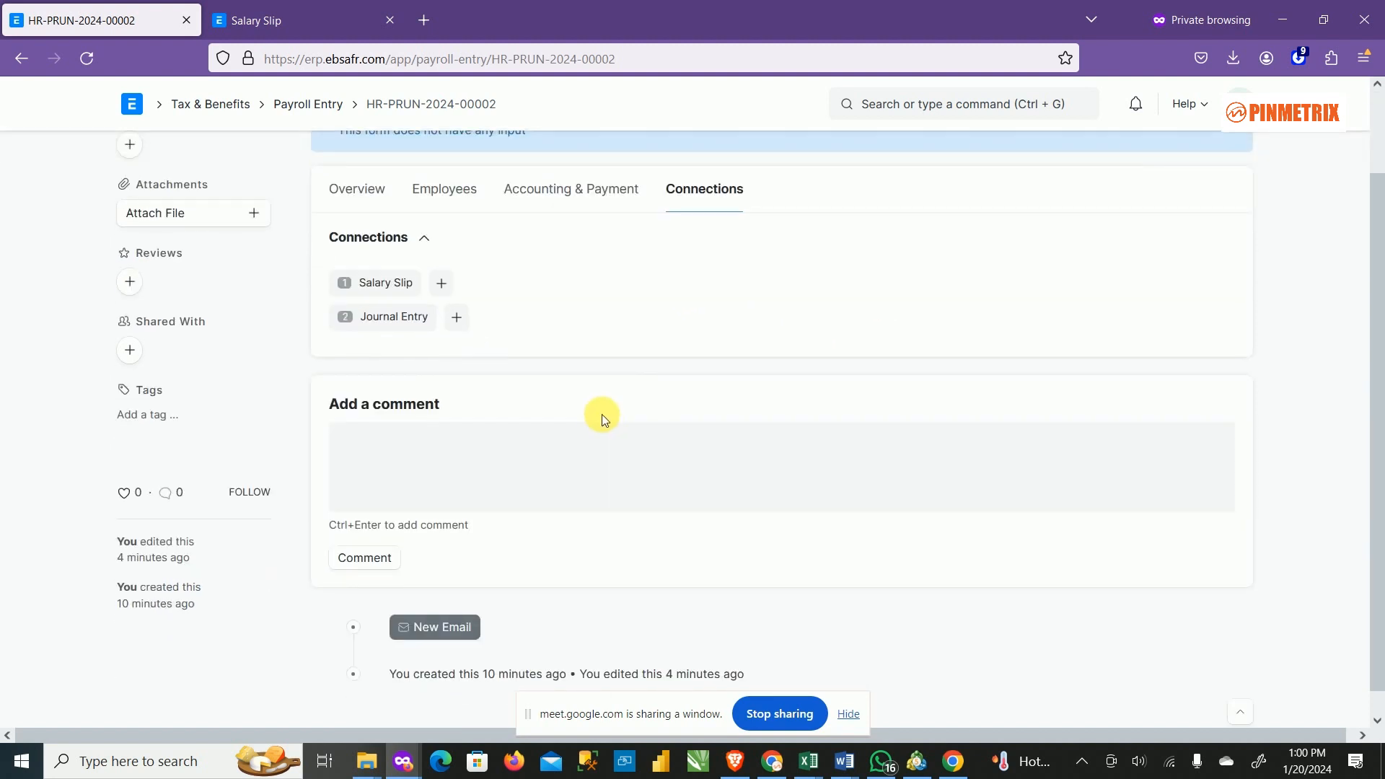
scroll(426, 404, up, 2)
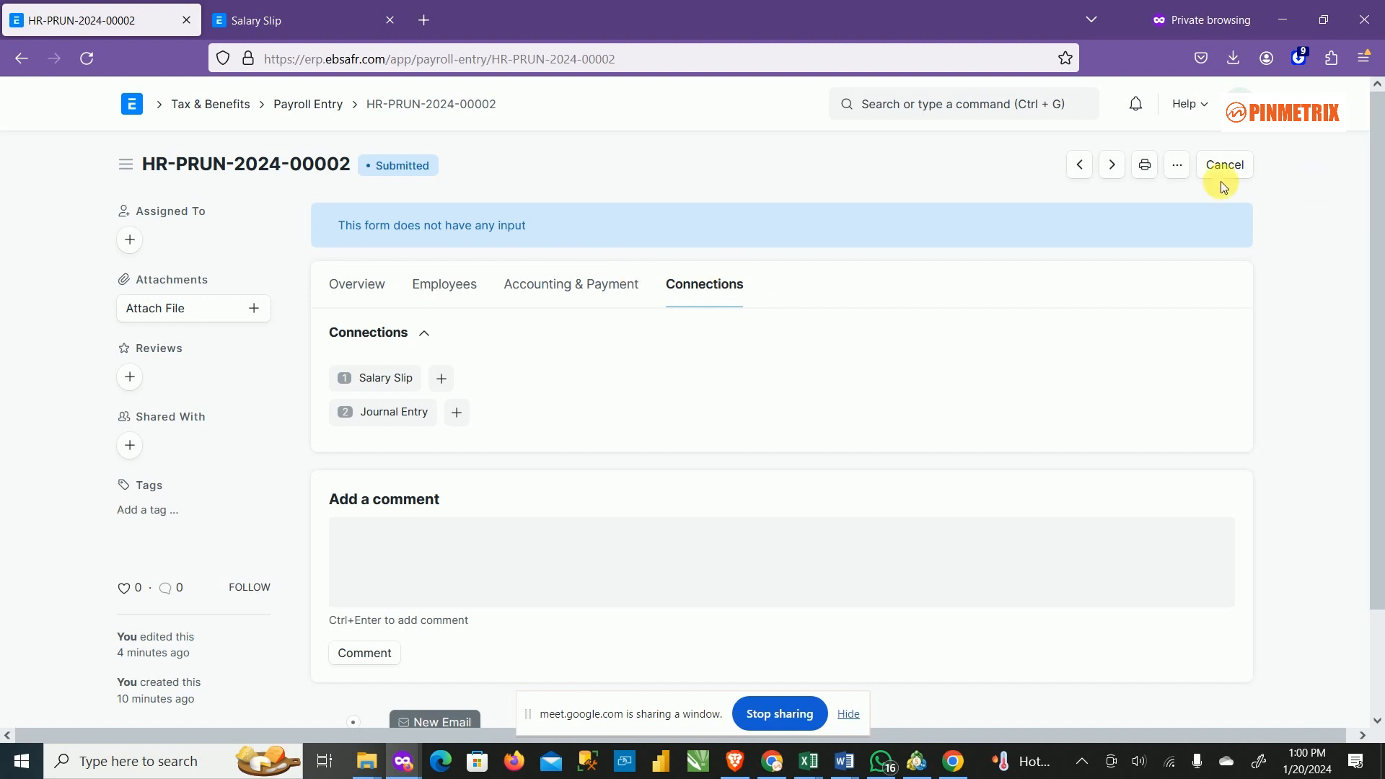
click(1181, 165)
click(1180, 165)
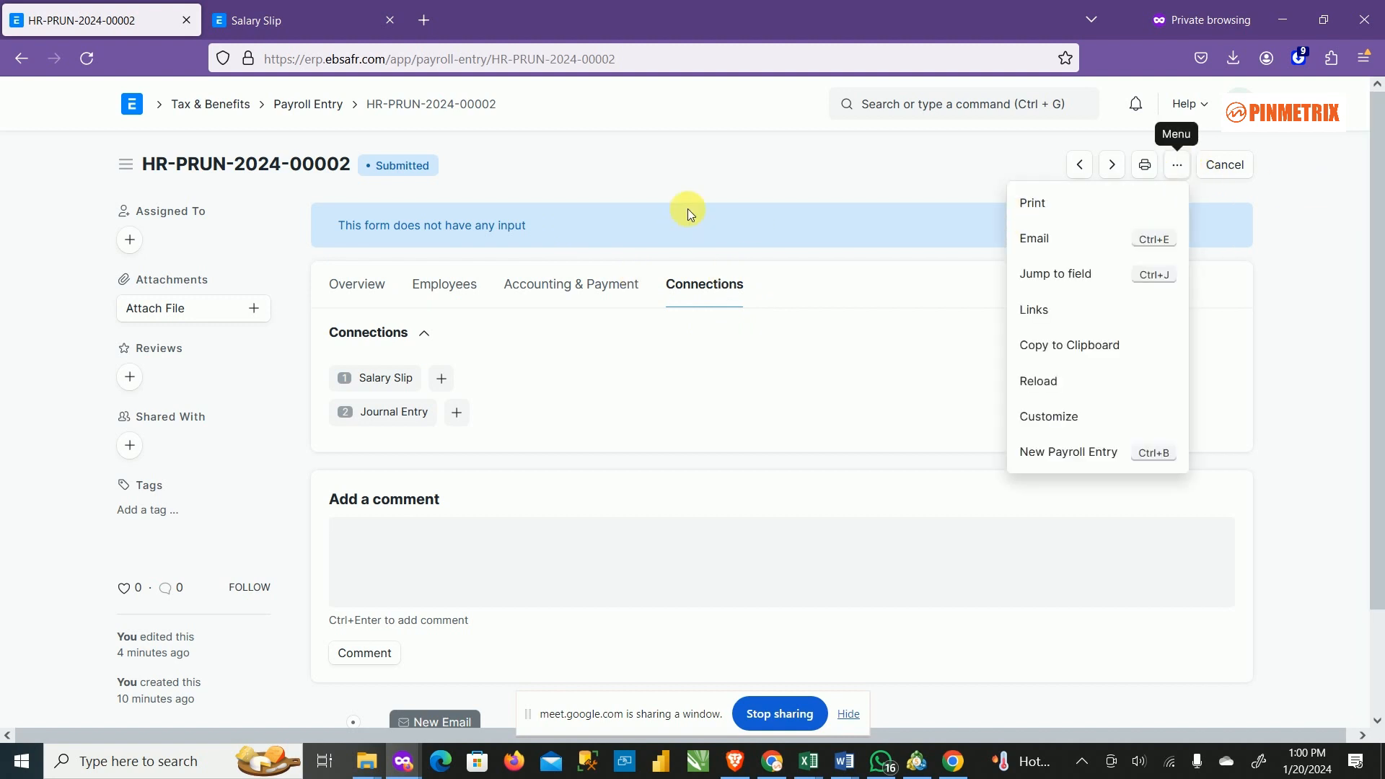
click(420, 424)
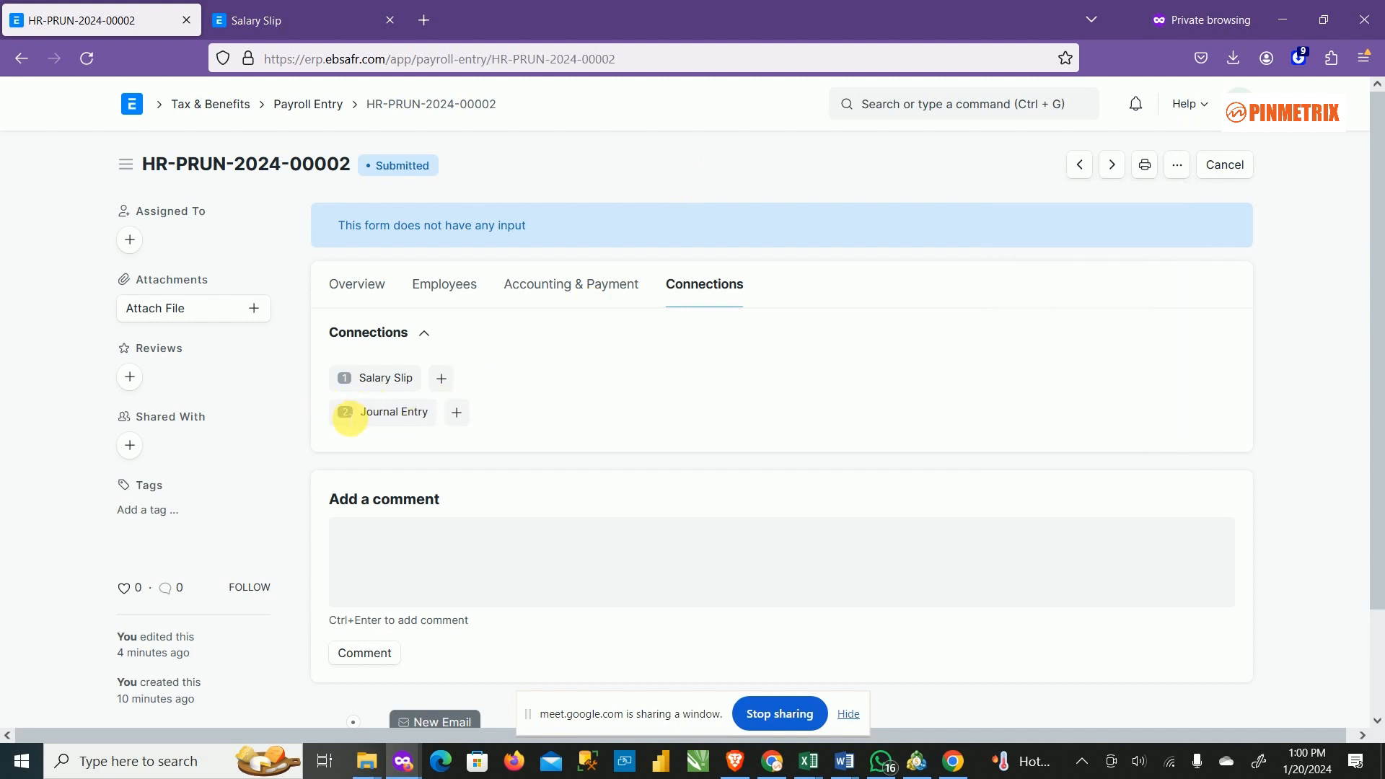
click(390, 415)
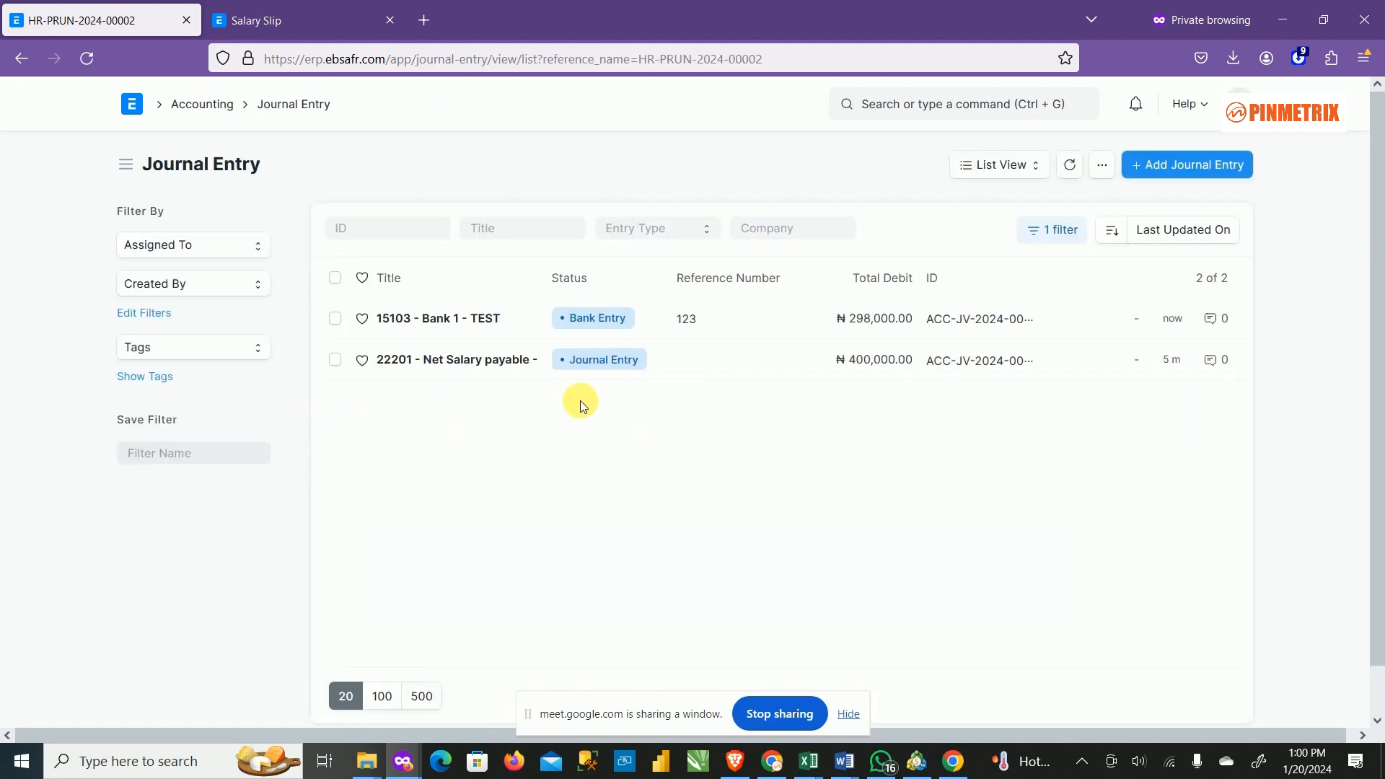
click(443, 326)
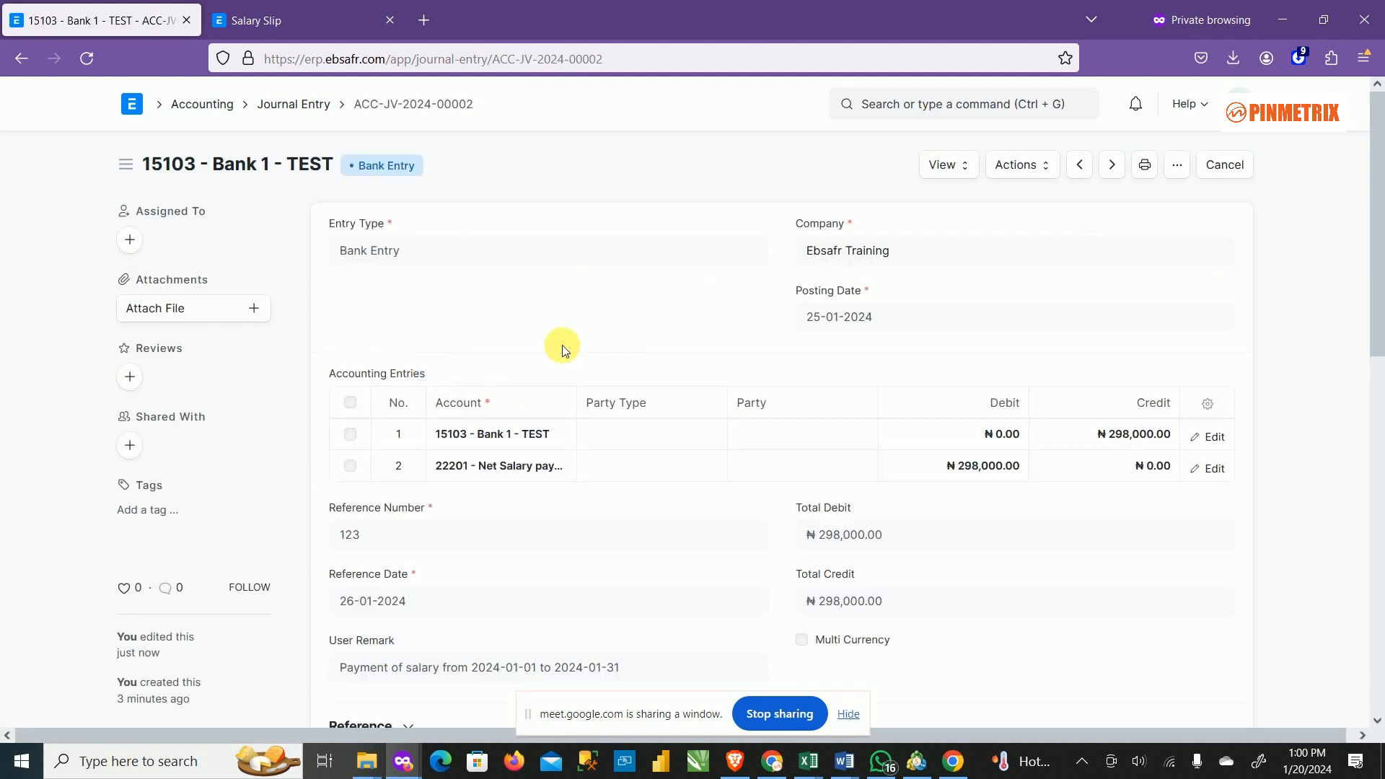
click(26, 67)
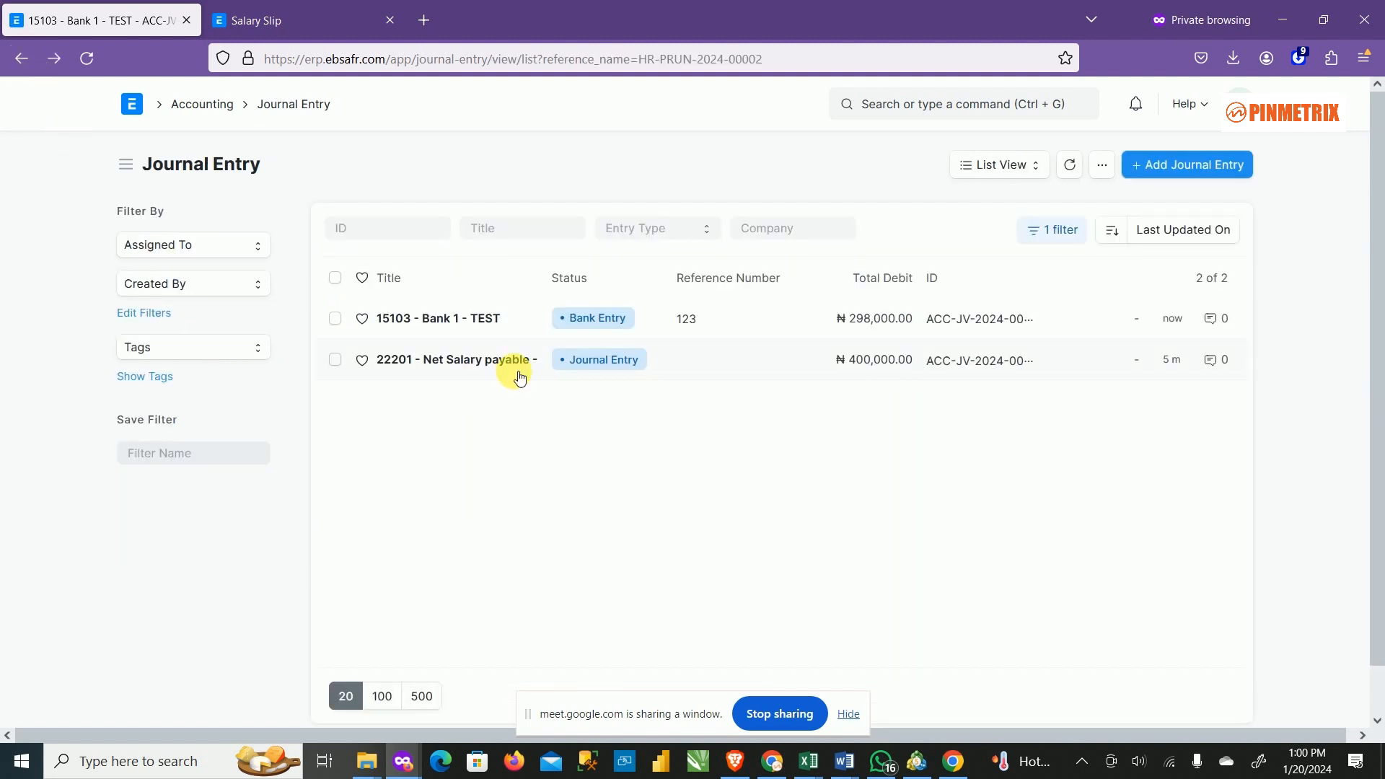
click(421, 366)
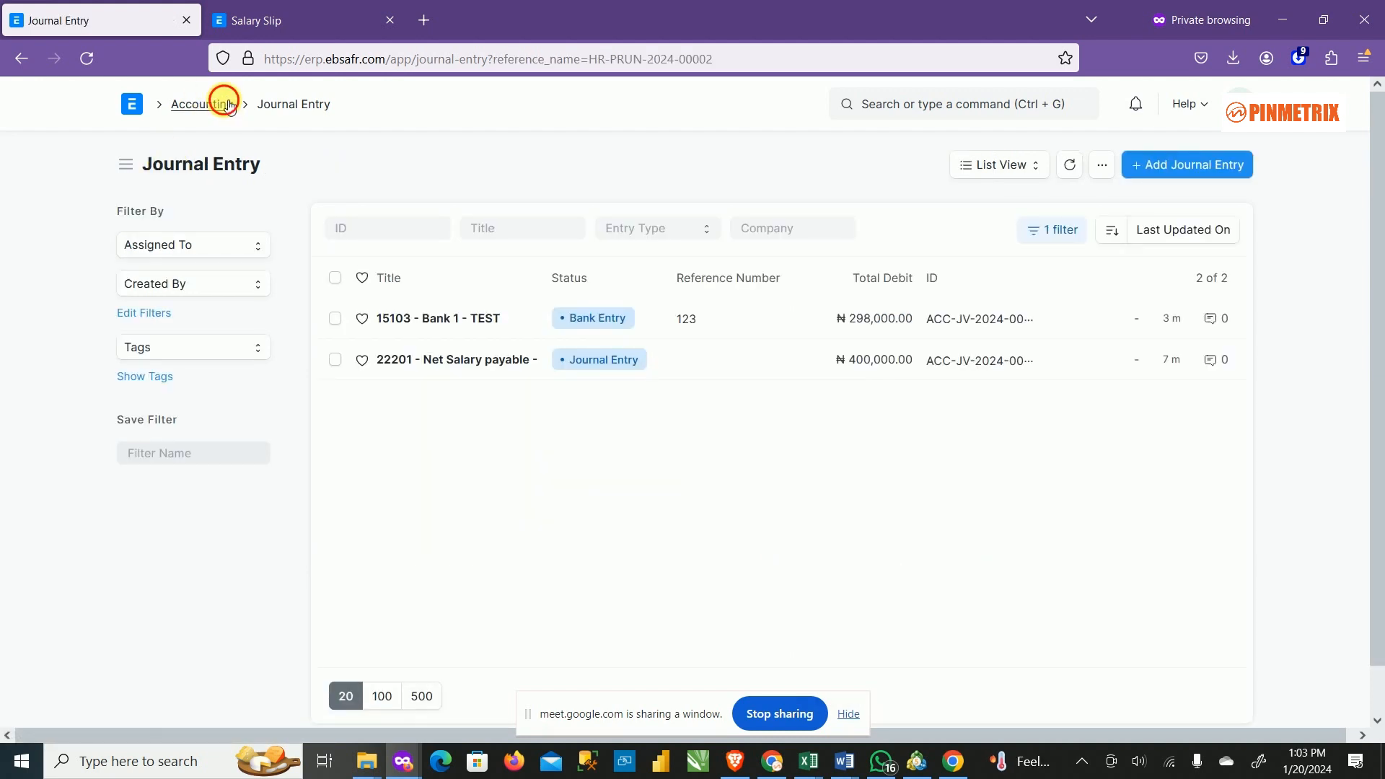
Step: Examine the masters, reports and settings offered in the Accounting workspace
click(226, 104)
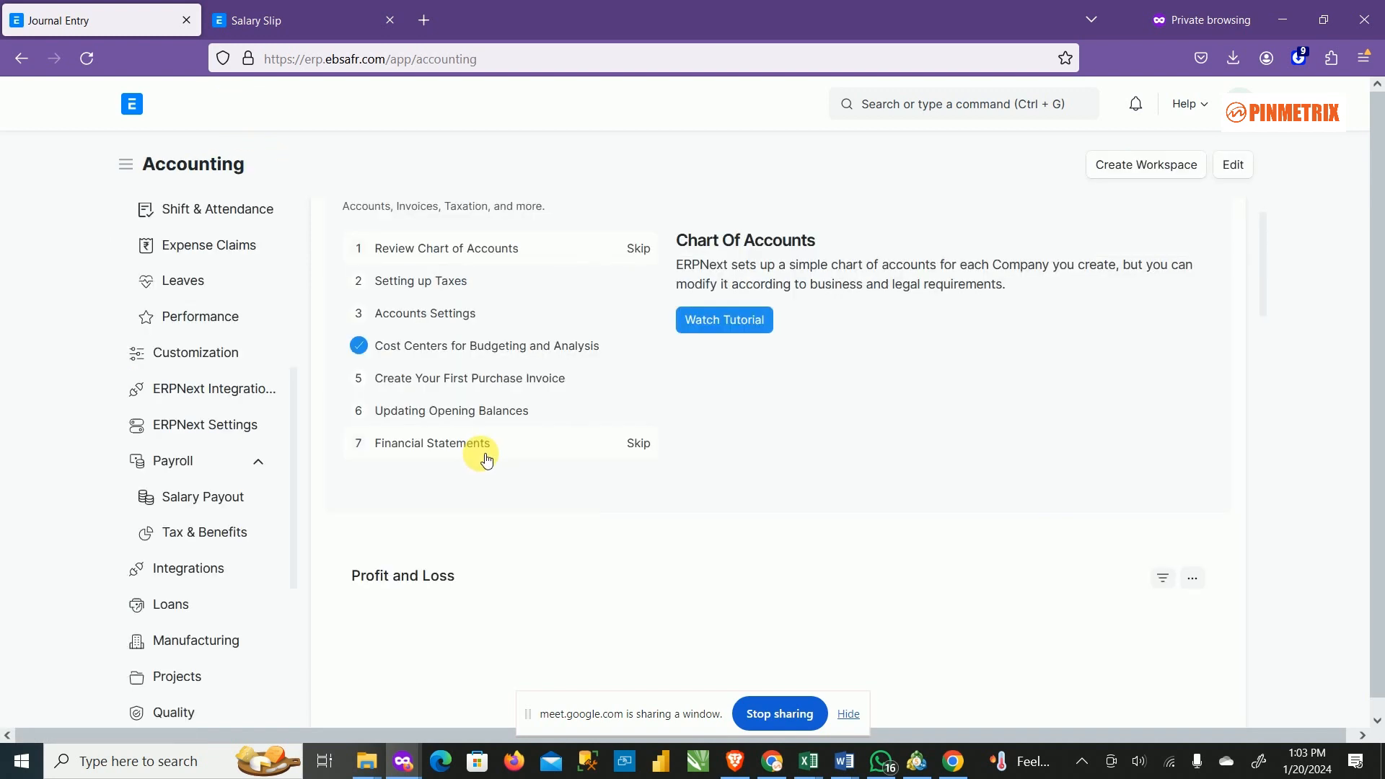
scroll(718, 564, down, 6)
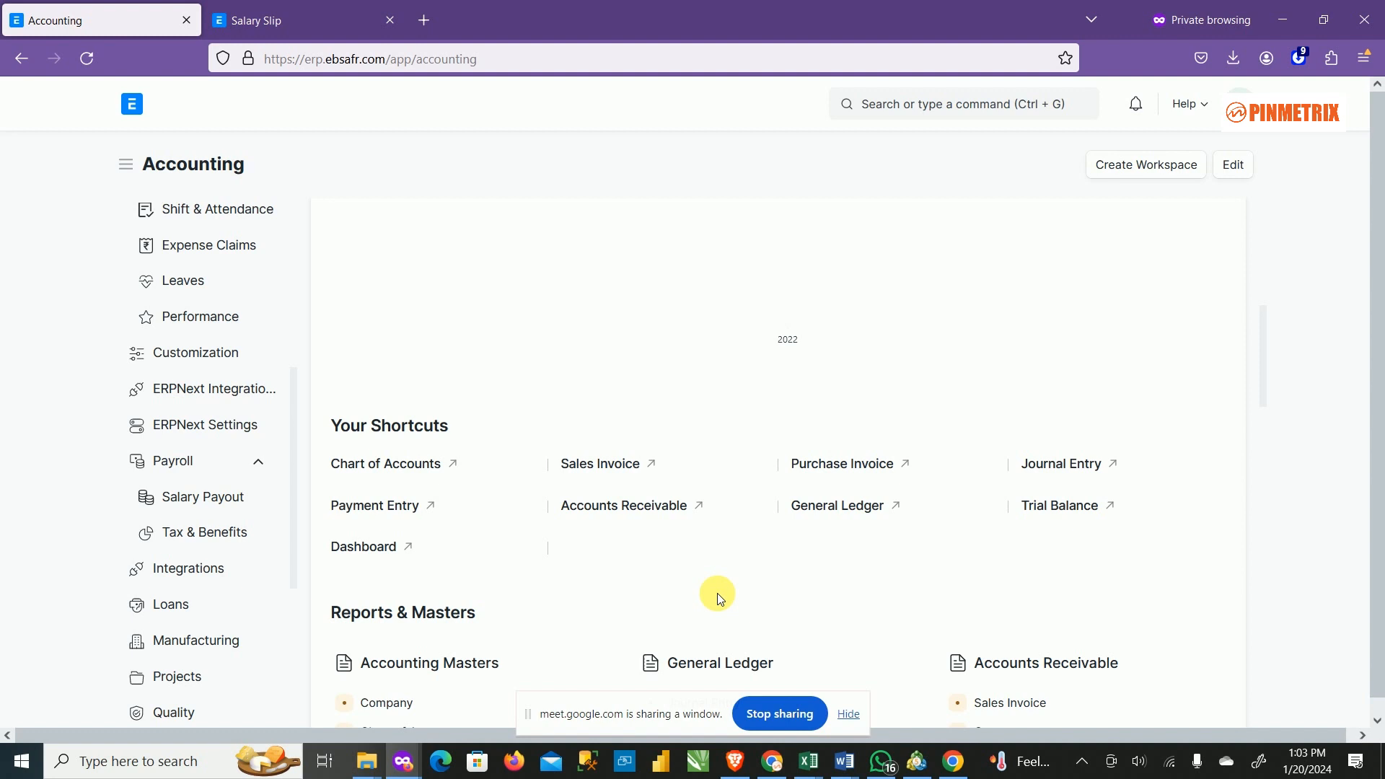
scroll(717, 593, down, 2)
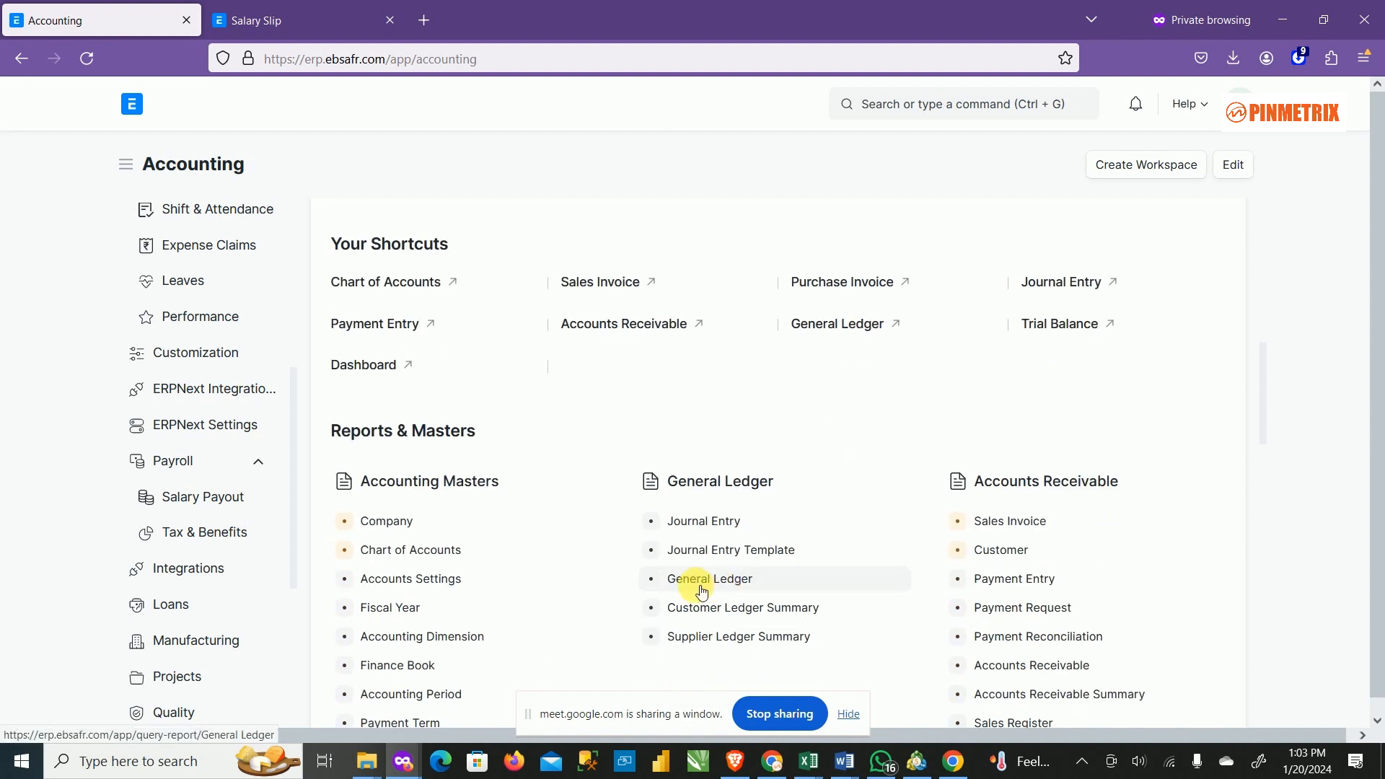
scroll(660, 629, down, 5)
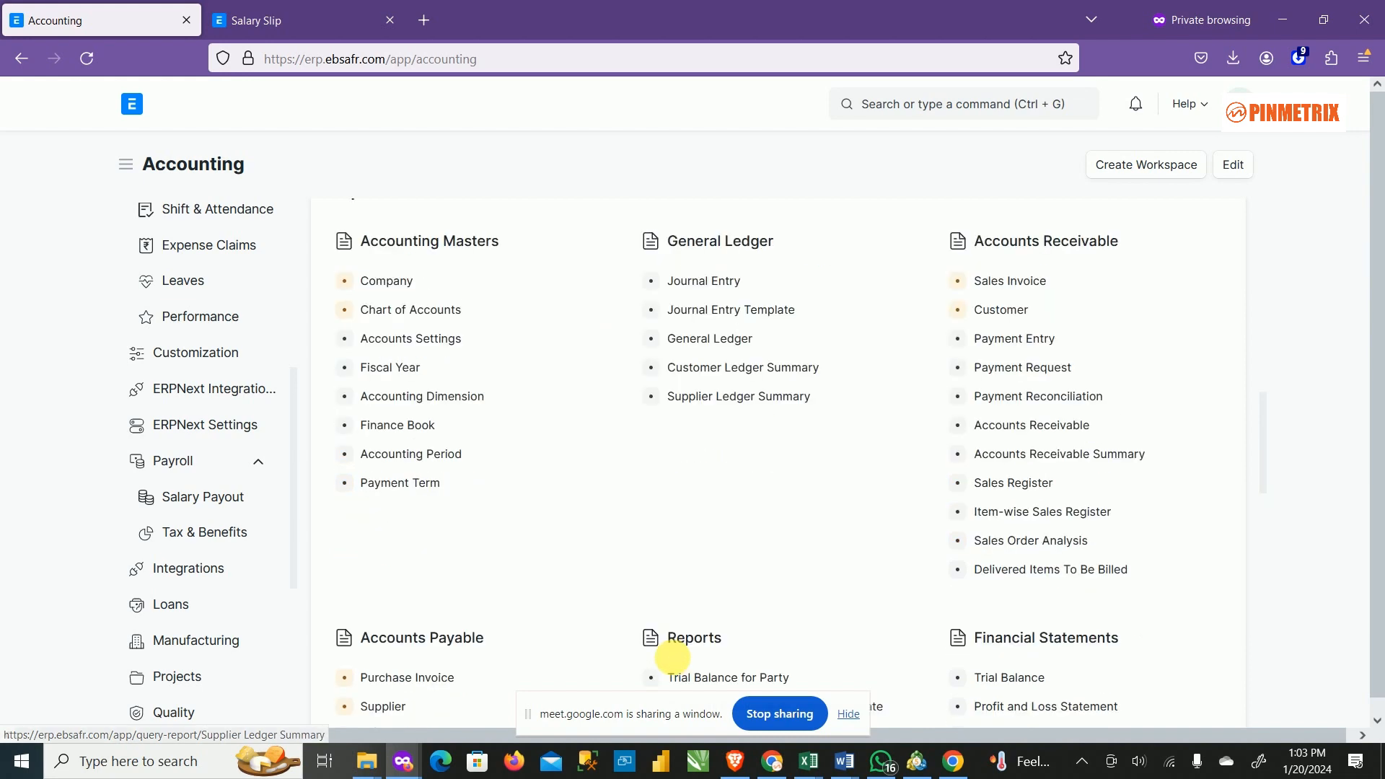
scroll(669, 673, down, 3)
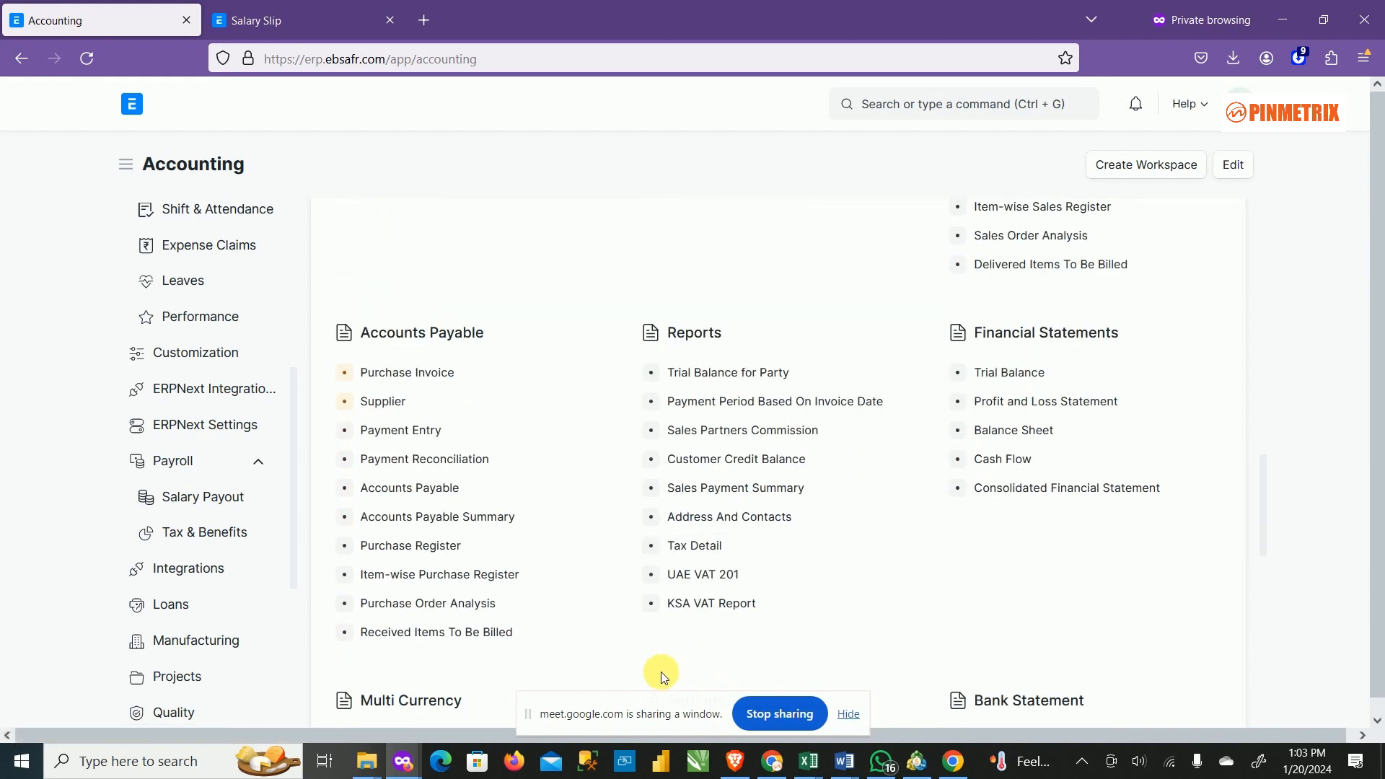
scroll(655, 678, down, 4)
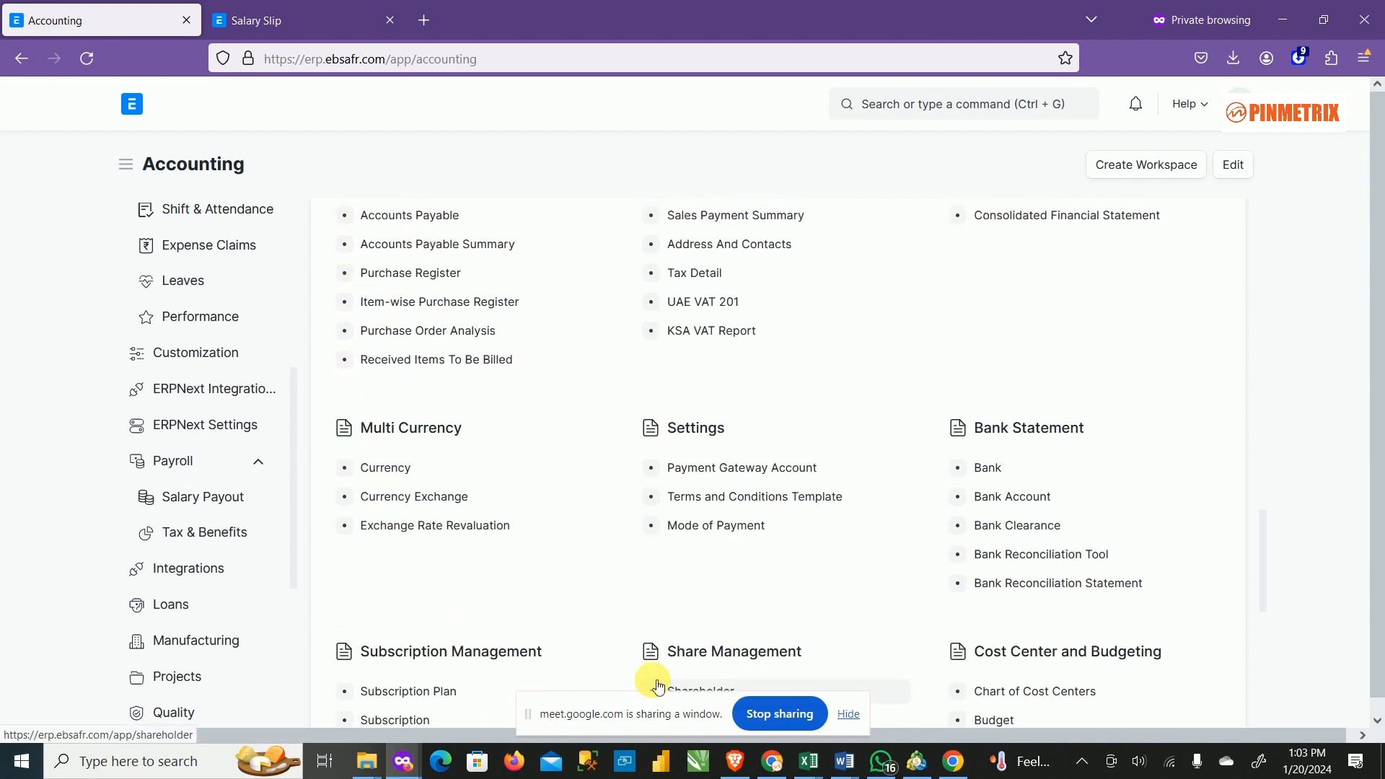
scroll(654, 695, down, 3)
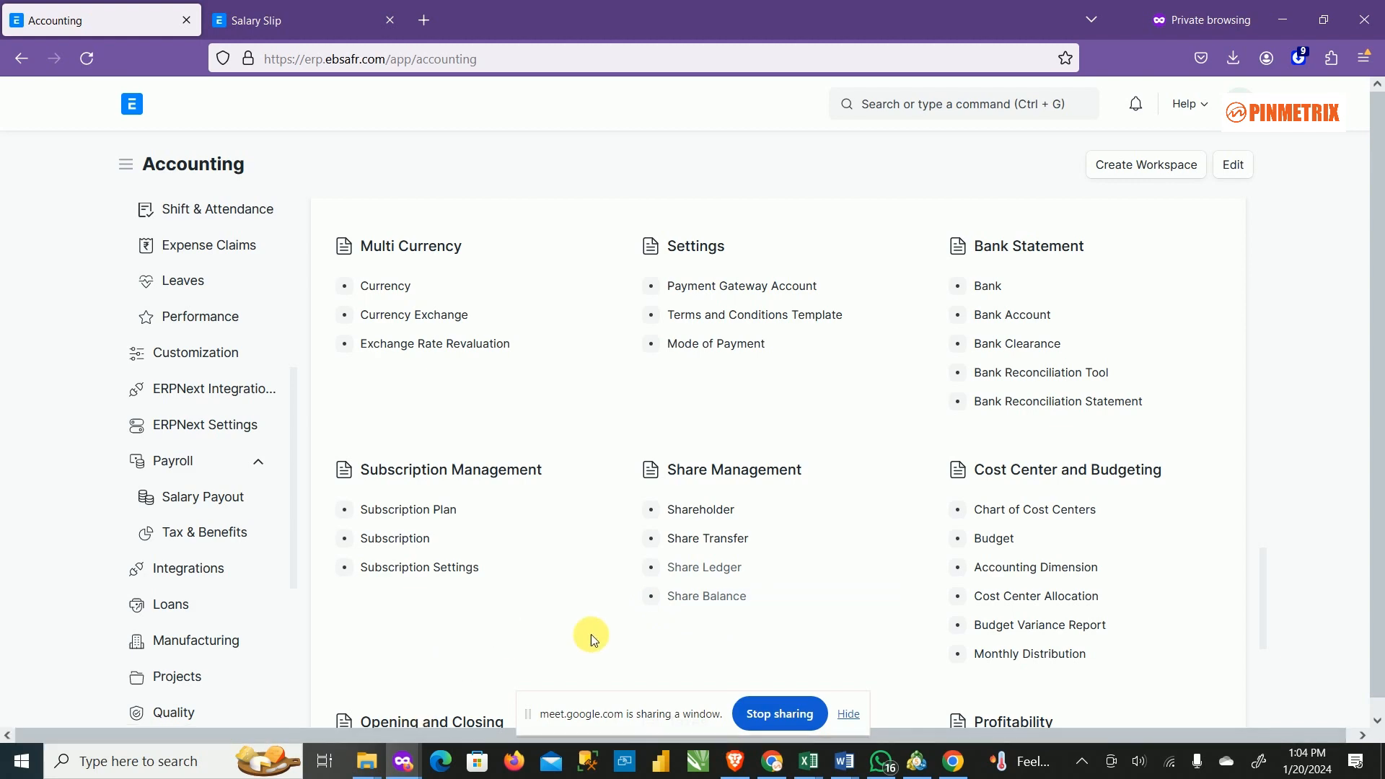
scroll(954, 498, up, 20)
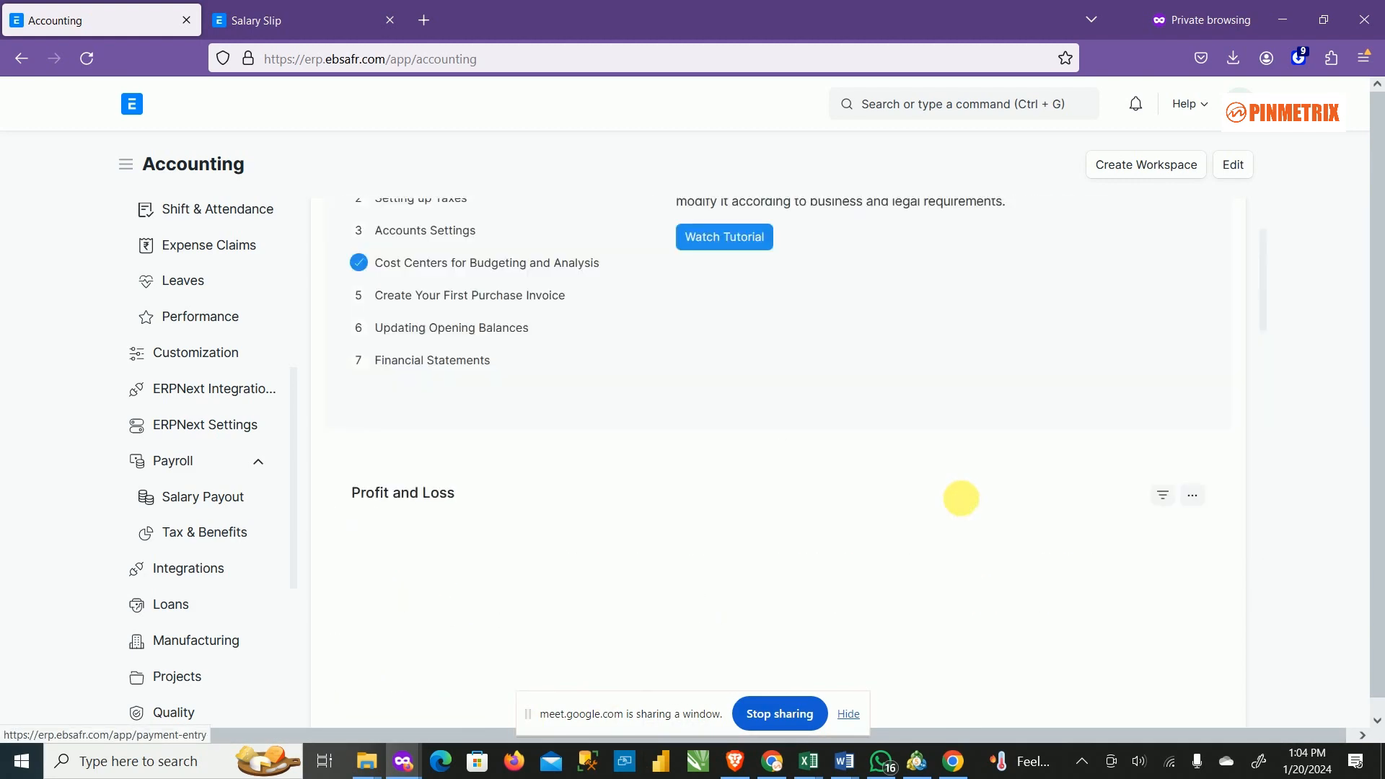
Step: Search for "salary structure" and open the Salary Structure list
click(919, 103)
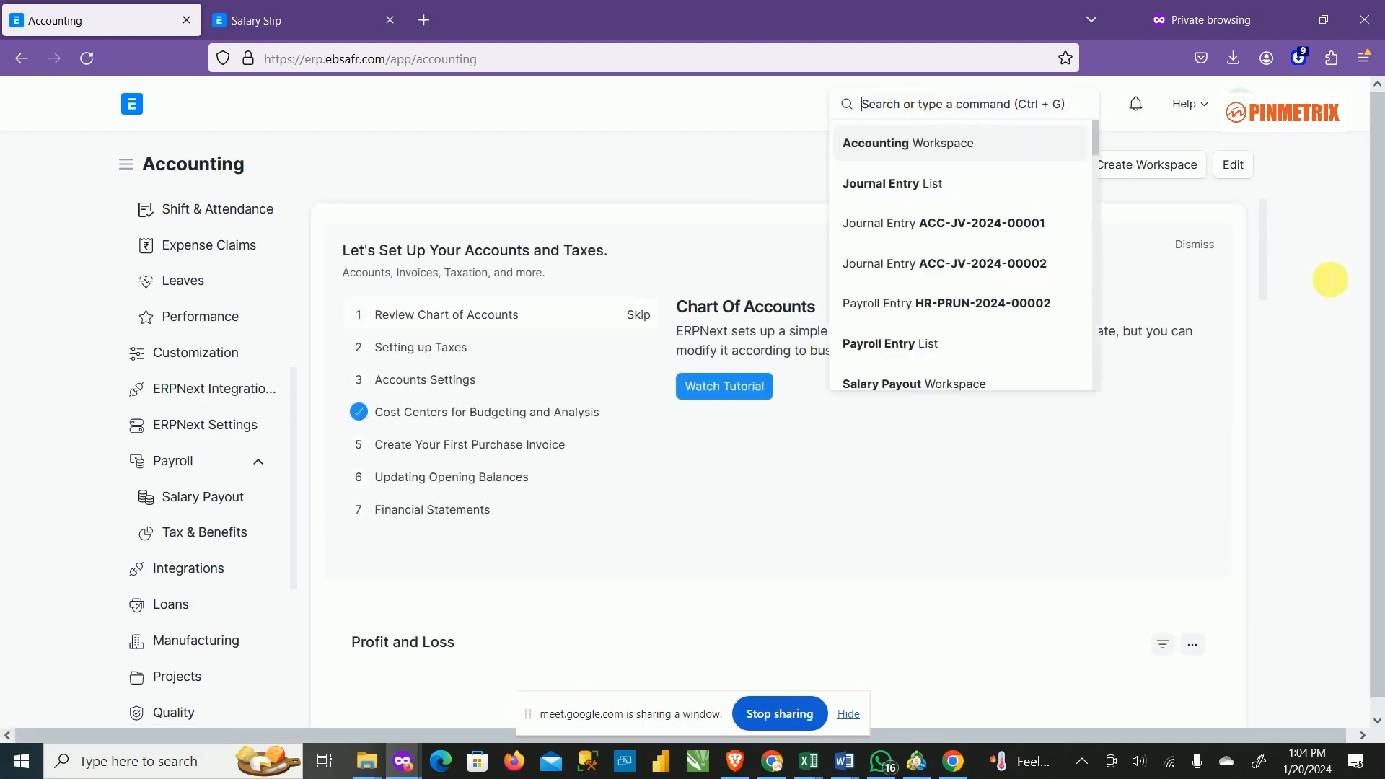
text(sal)
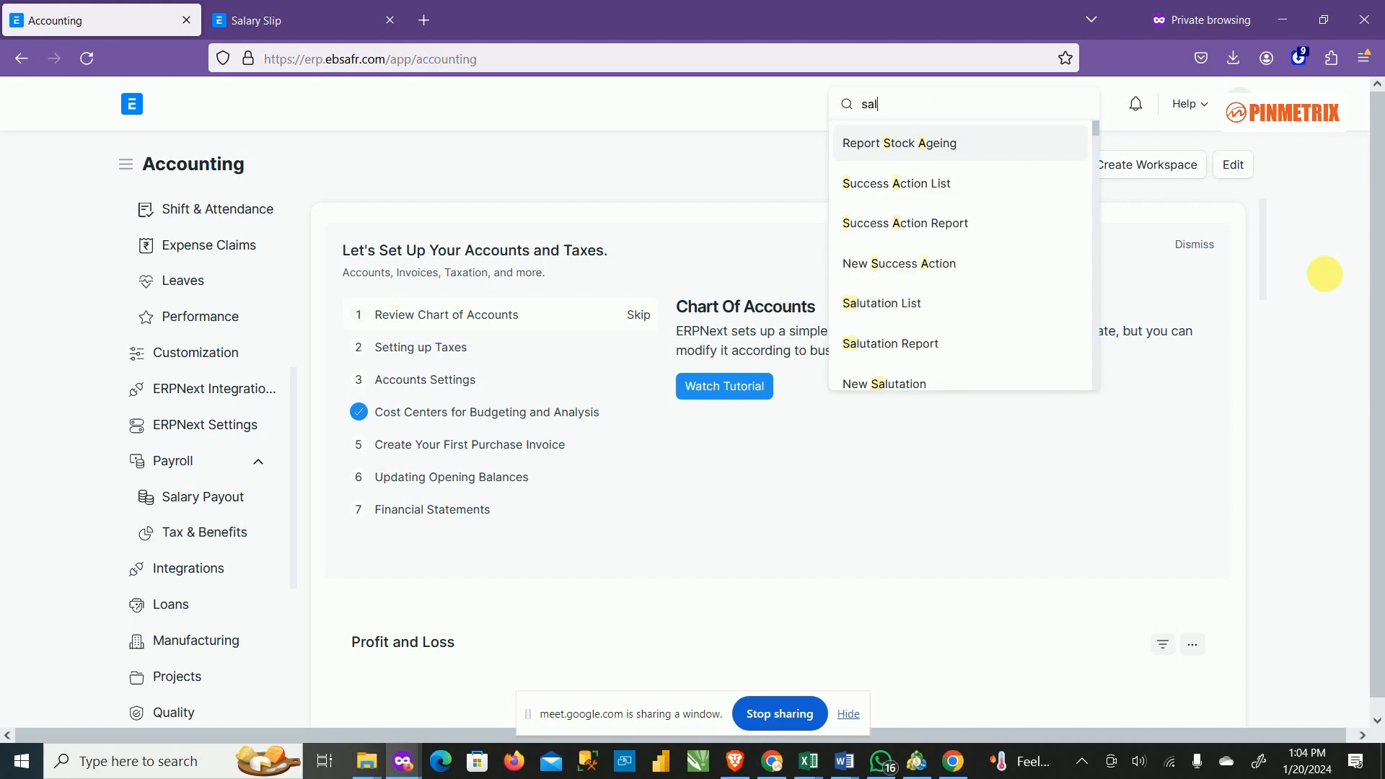
text(ar)
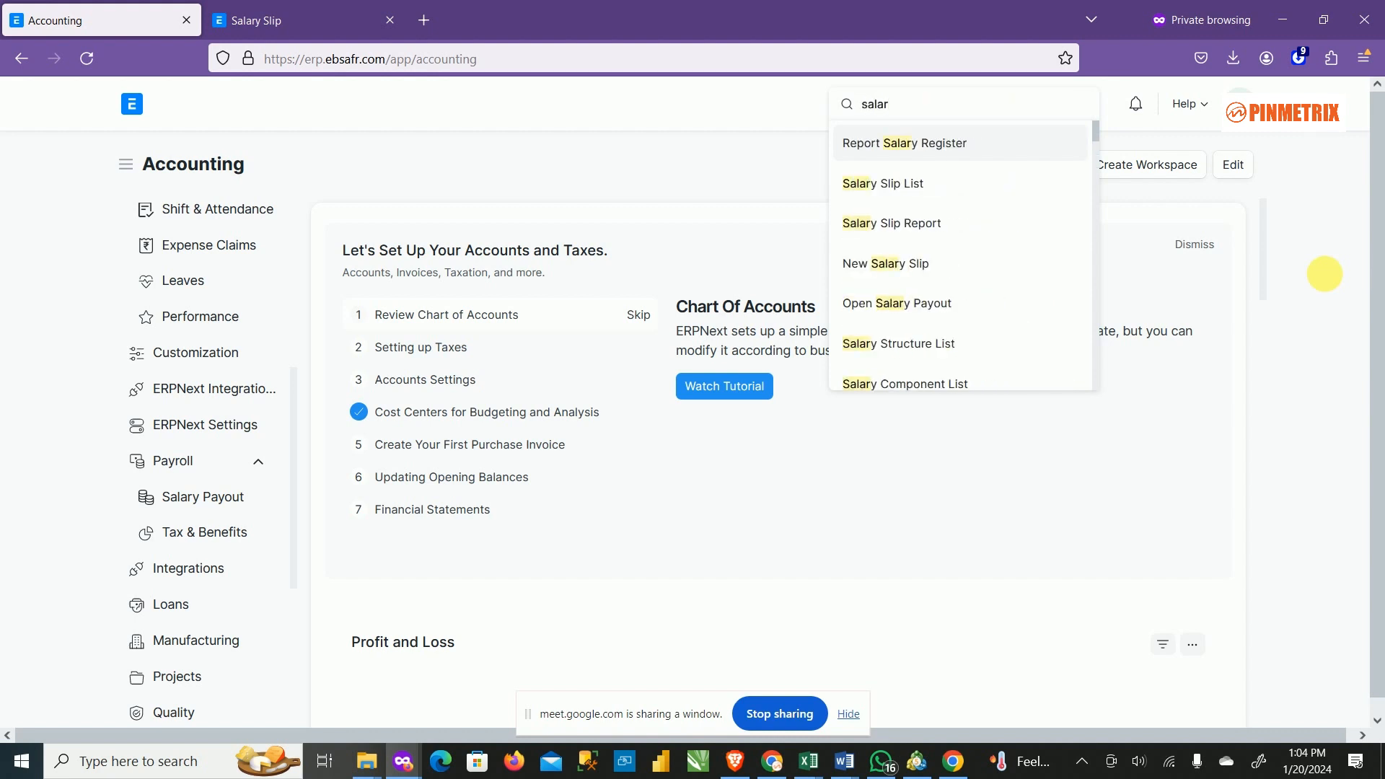
text(y)
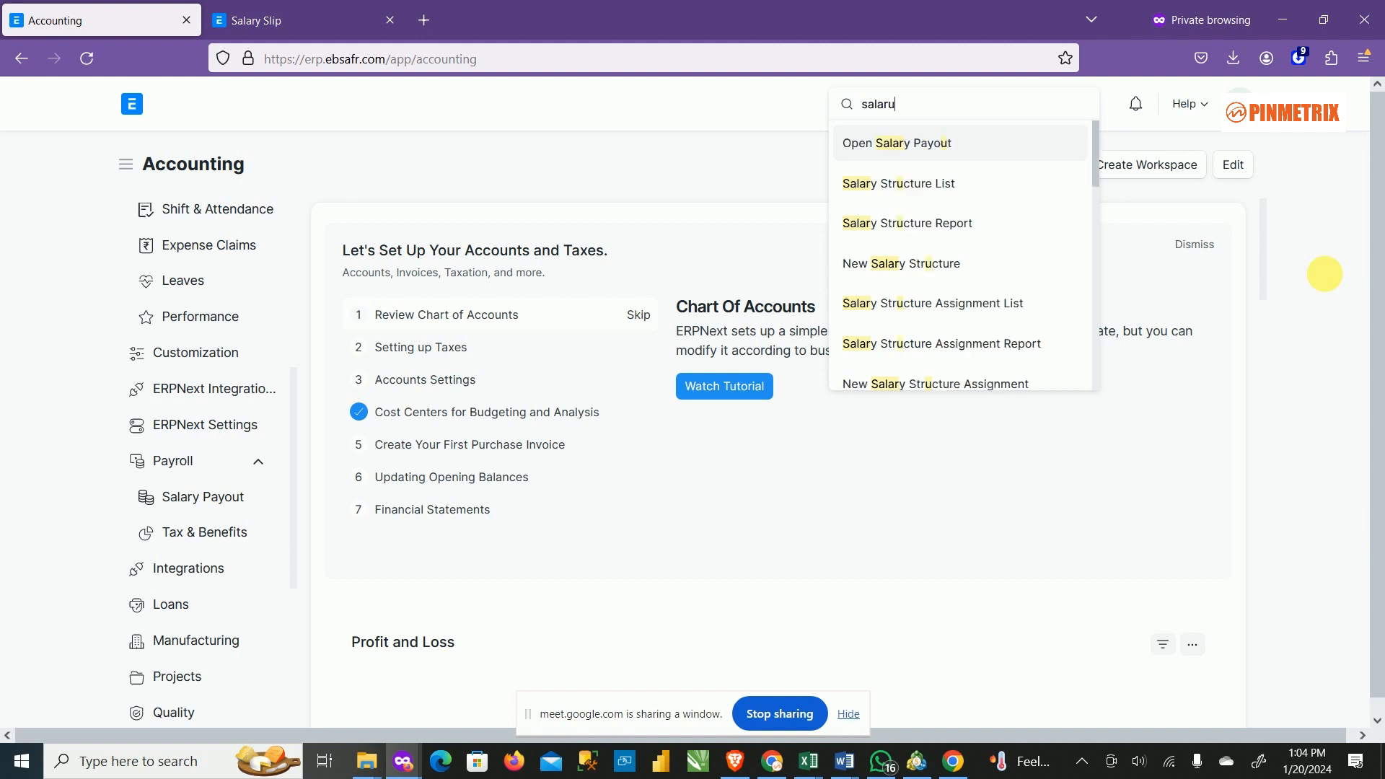
key(BackSpace)
text(y st)
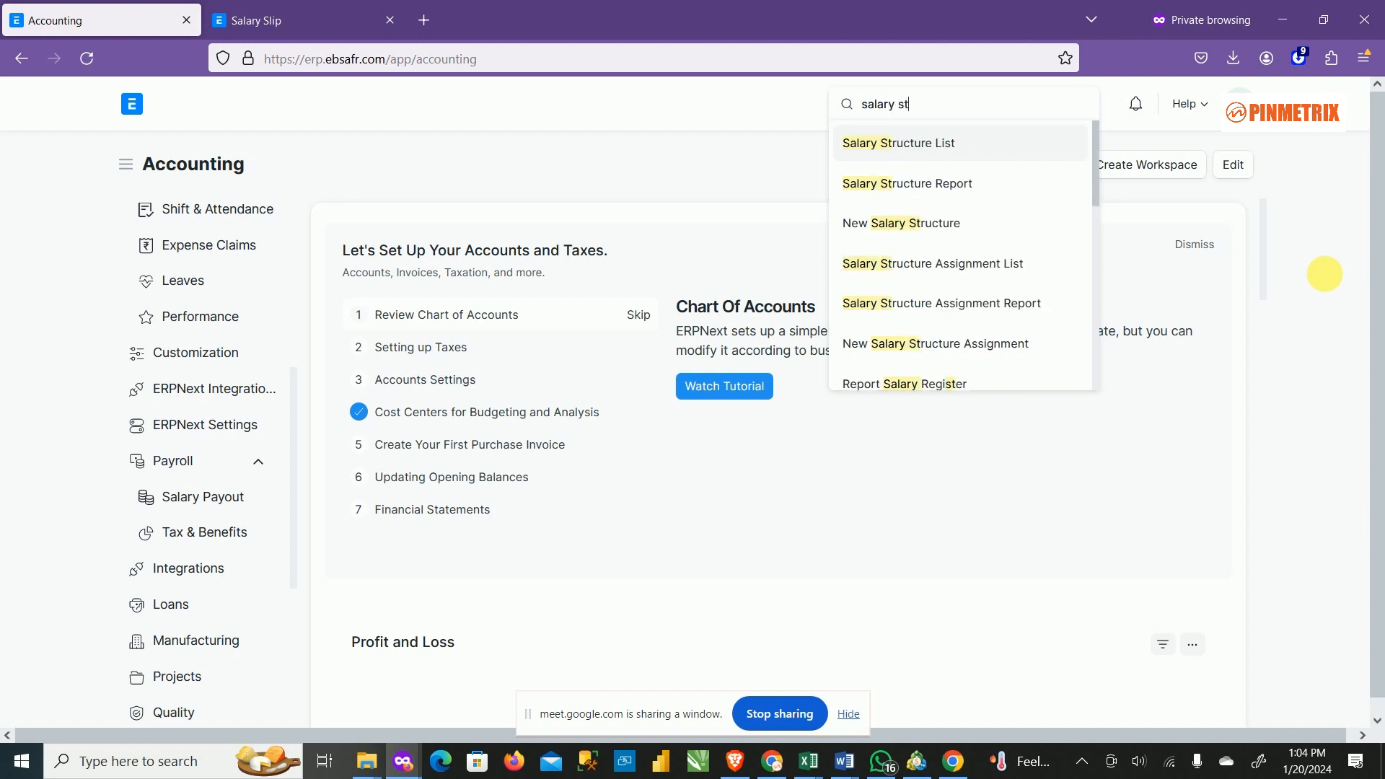
text(ructure)
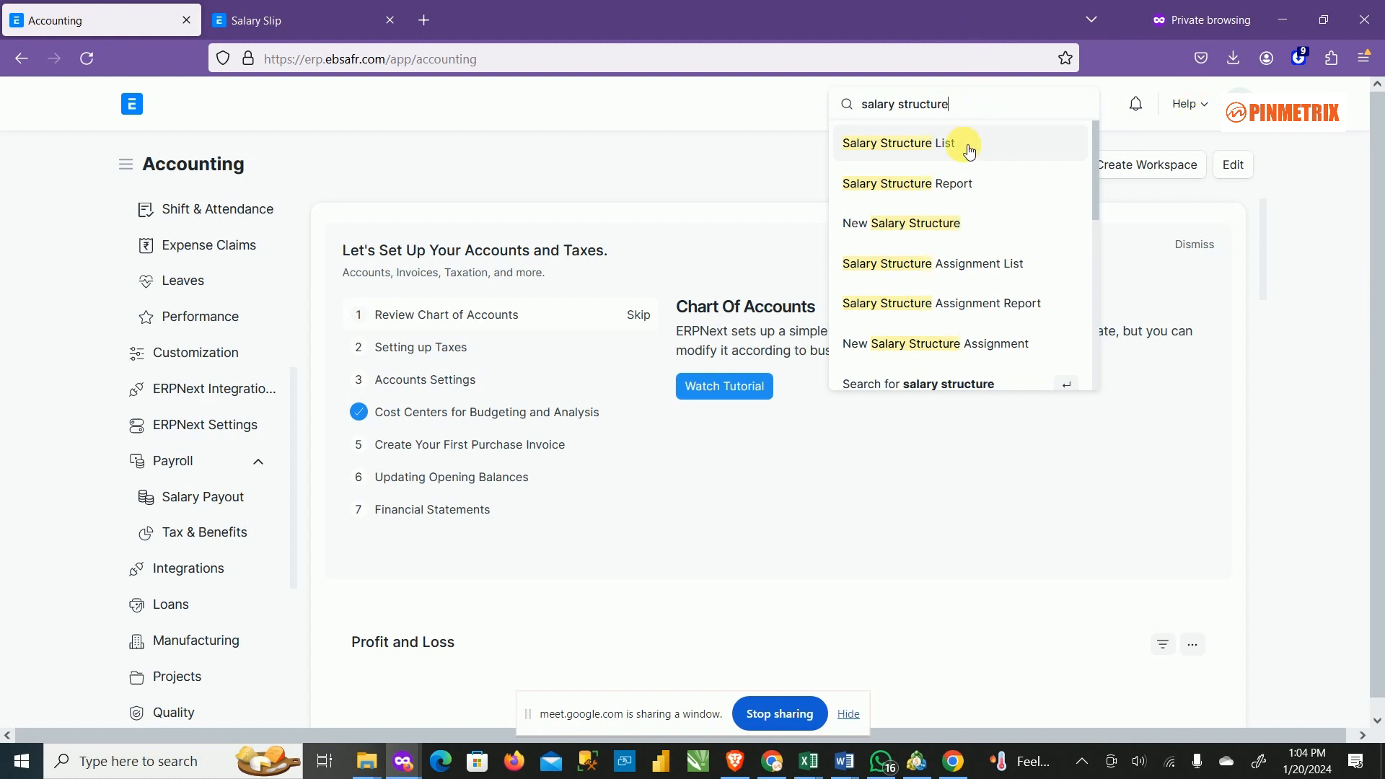
click(941, 143)
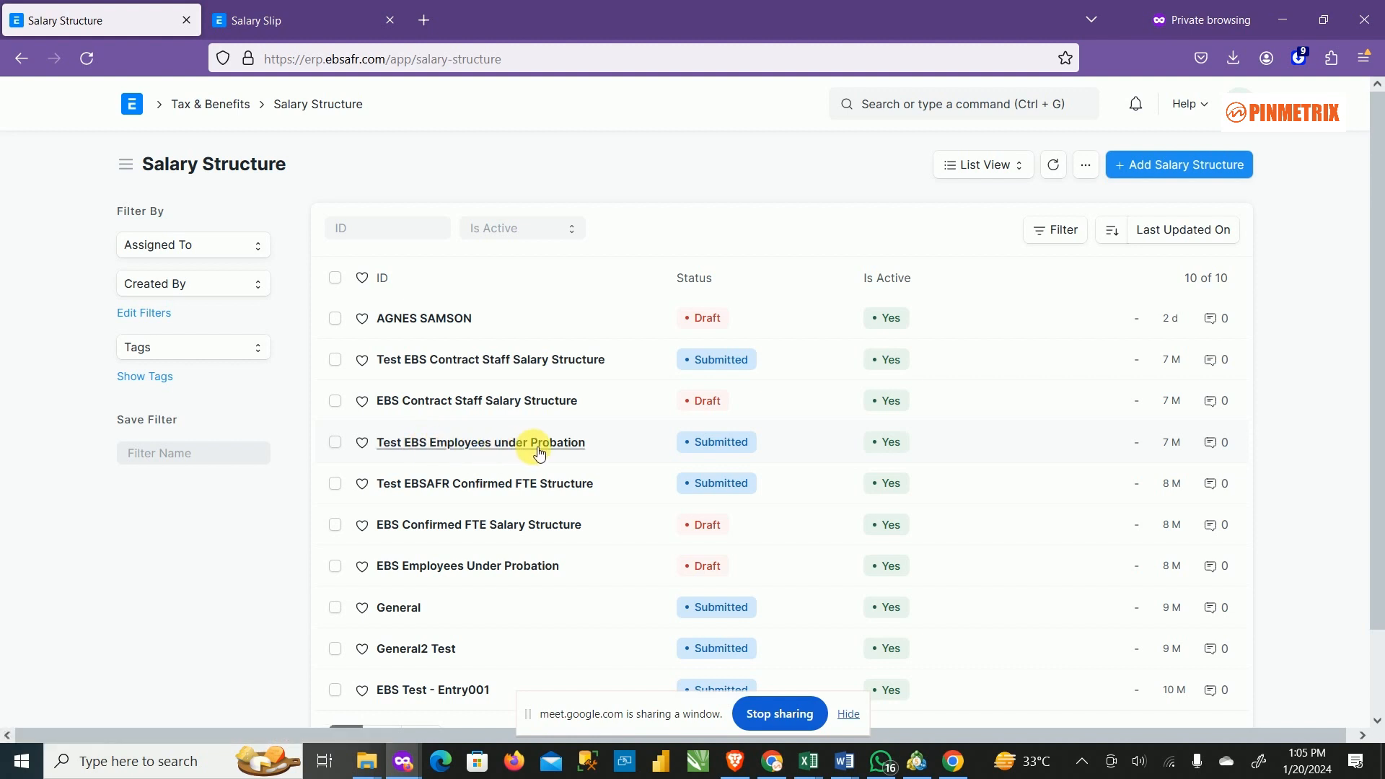
Step: Start a salary structure assignment from Test EBSAFR Confirmed FTE Structure, select the Technical Lead employee, and choose that same structure again
click(502, 494)
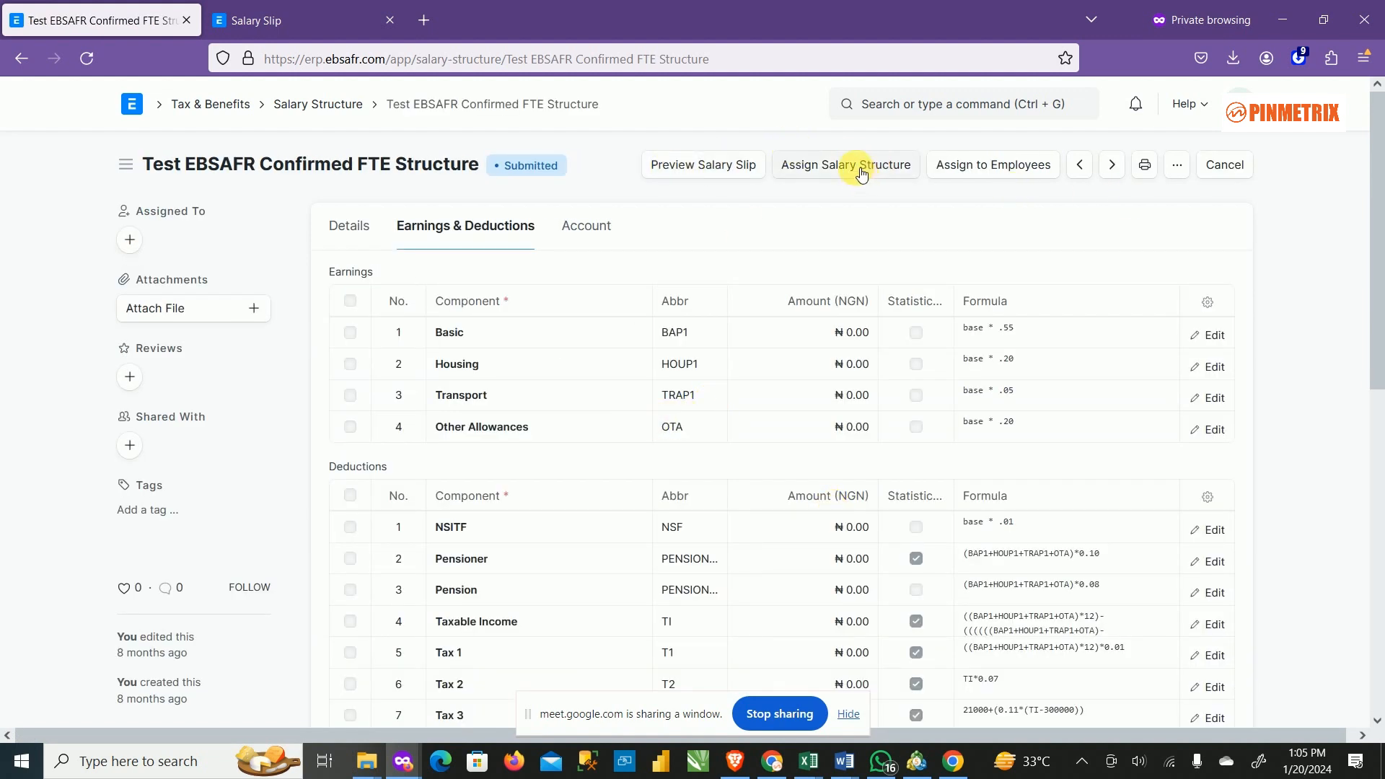
click(837, 172)
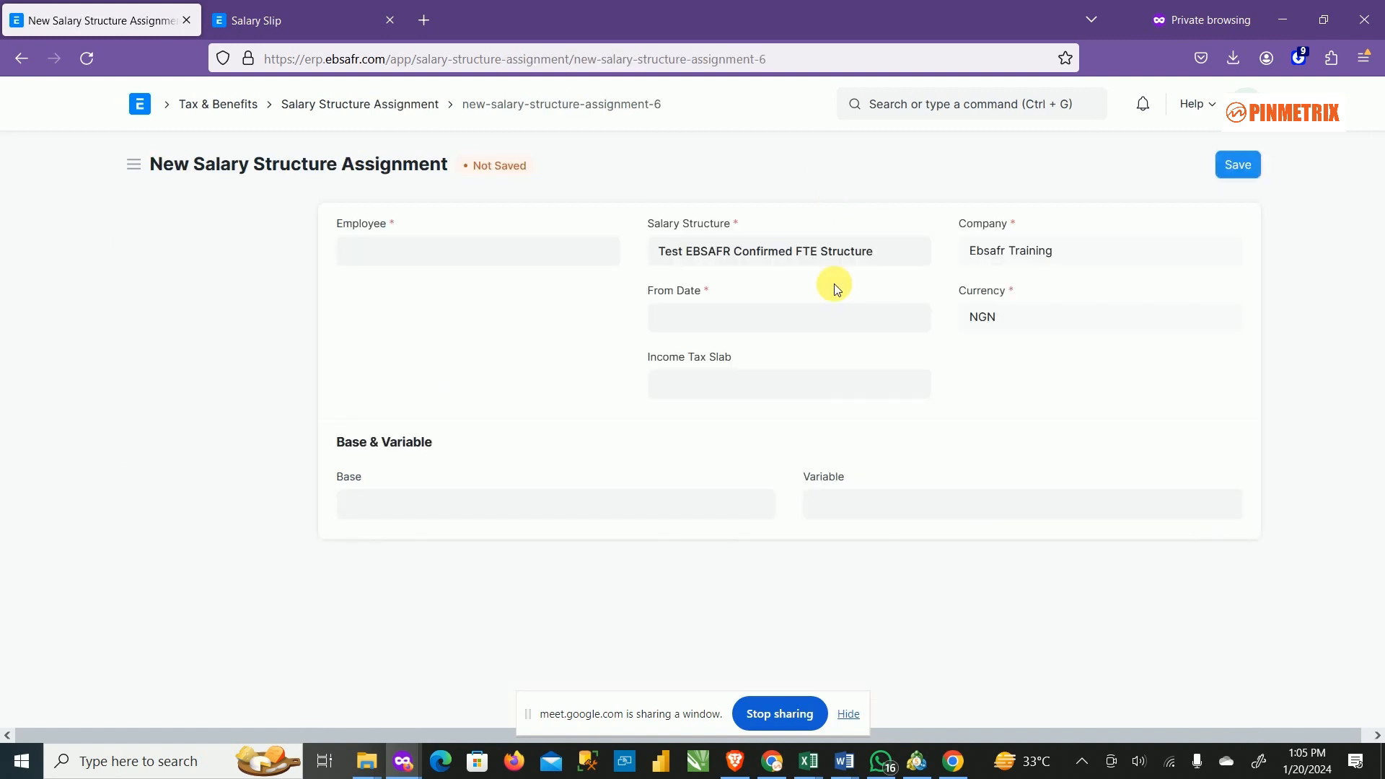
click(485, 250)
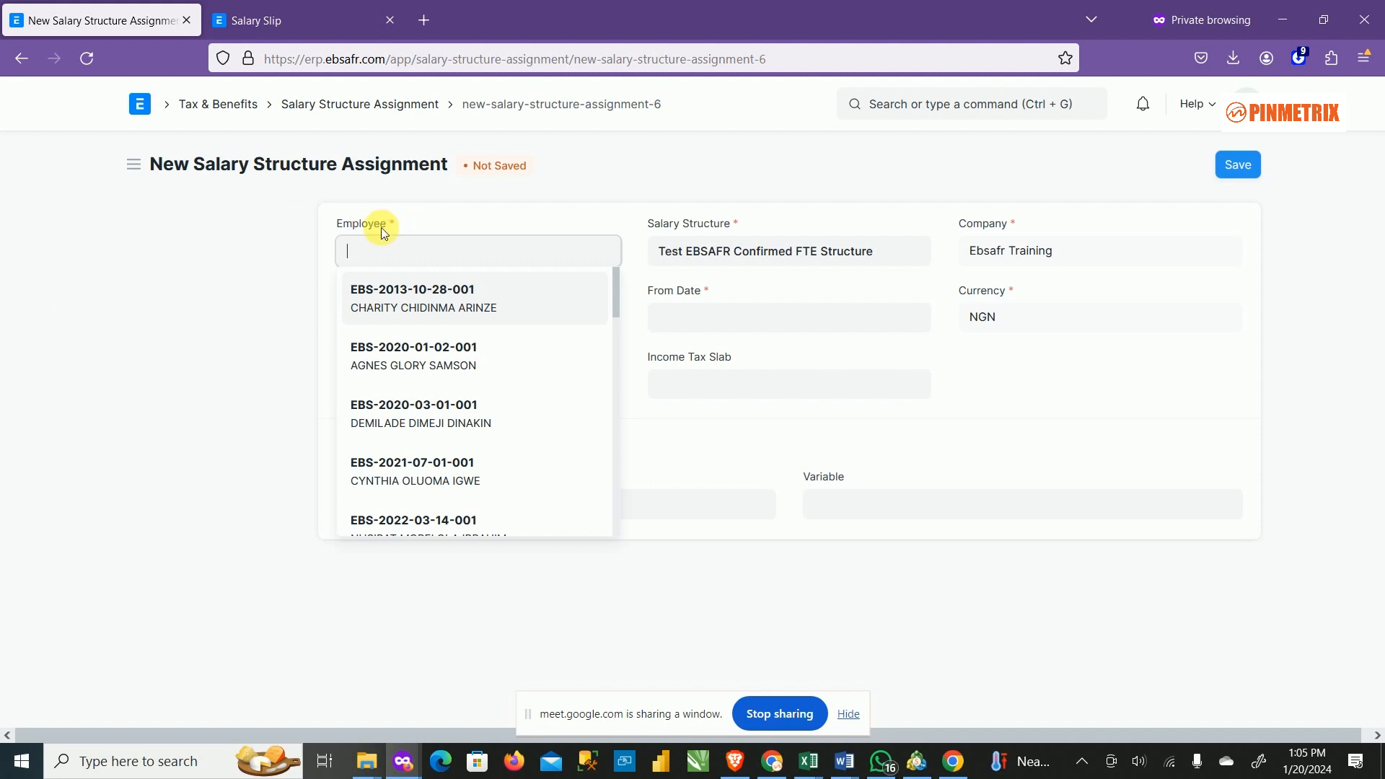
text(demilad)
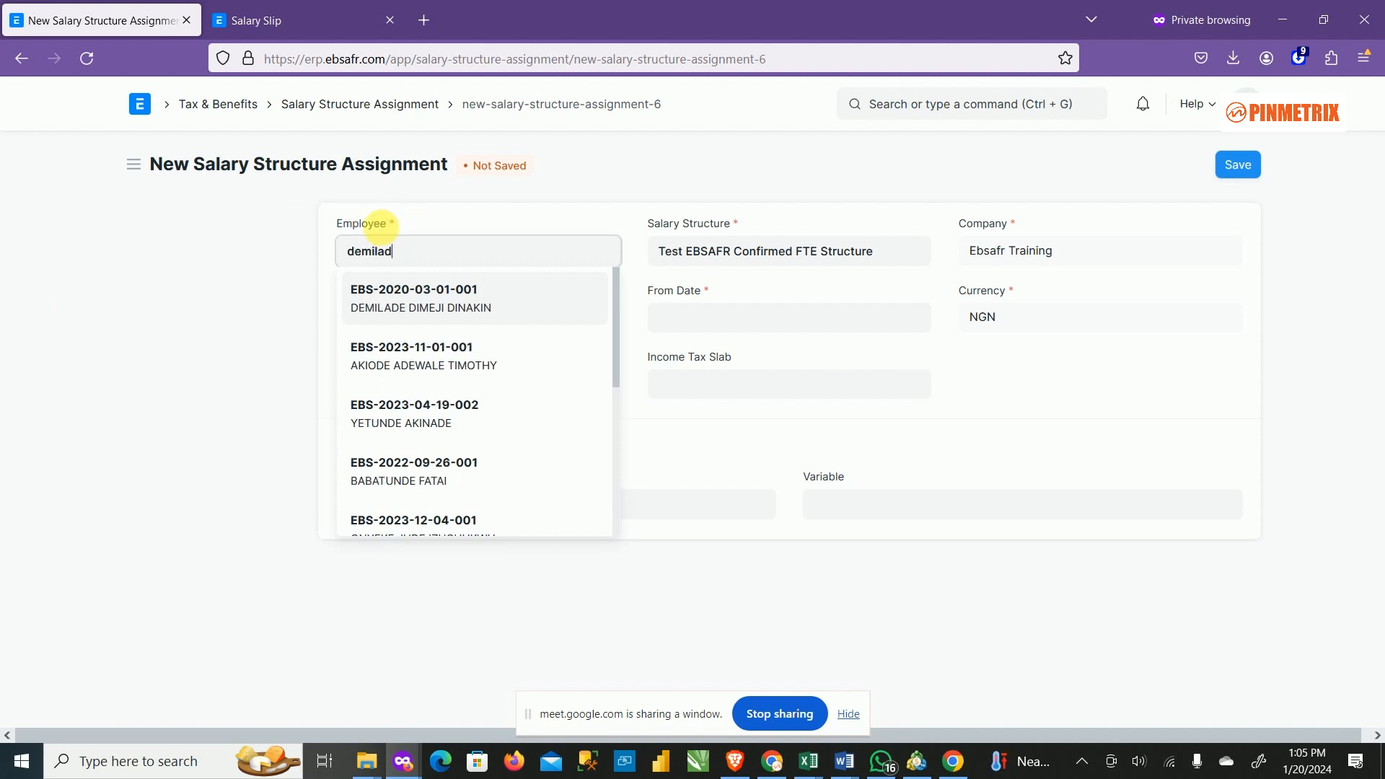
click(413, 297)
click(759, 268)
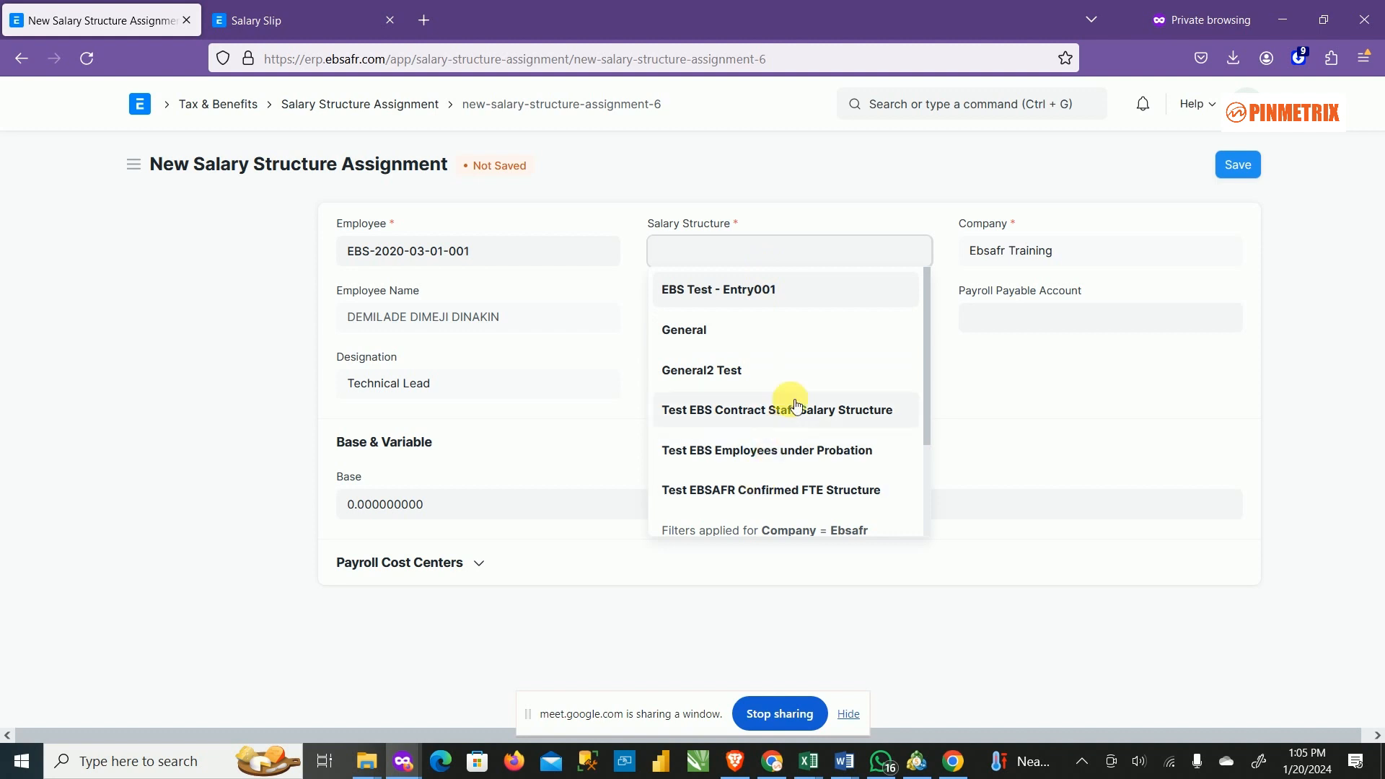
click(802, 492)
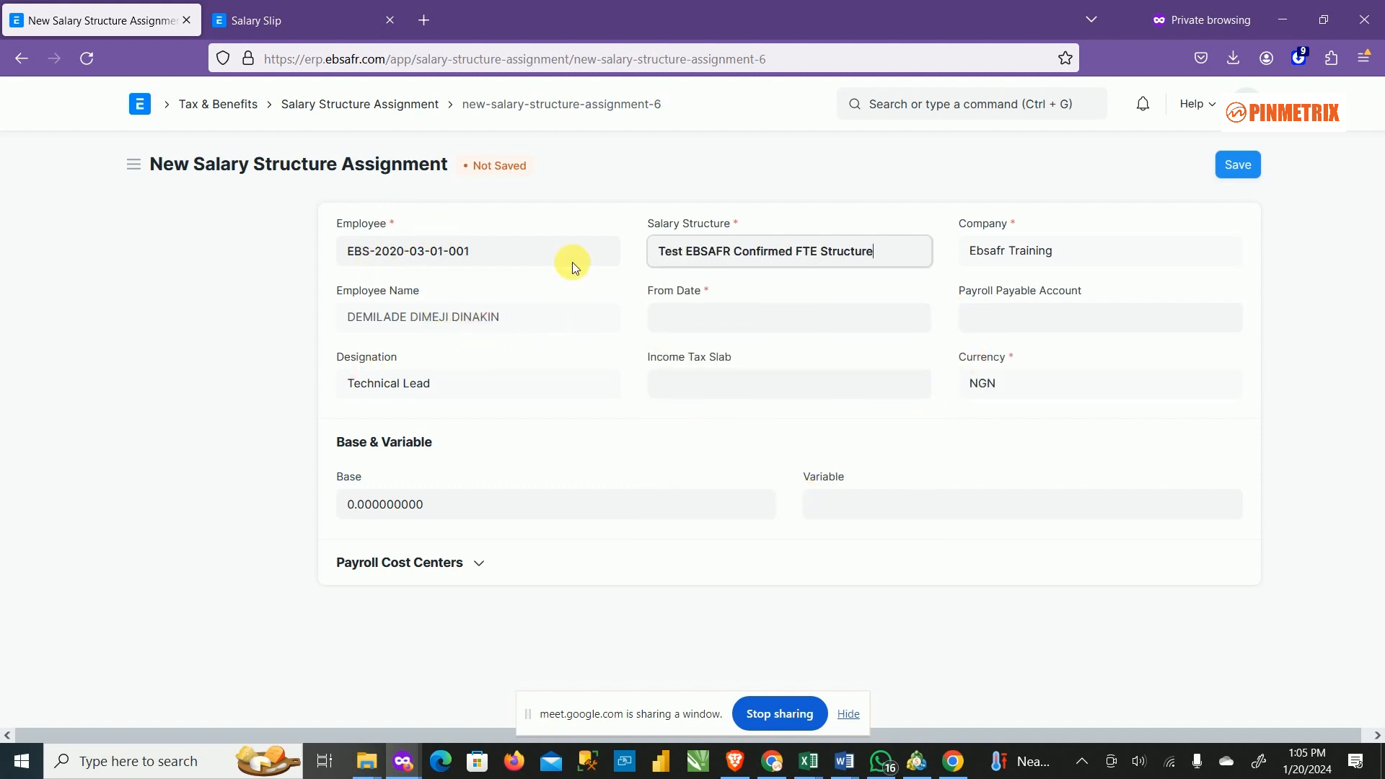
click(713, 331)
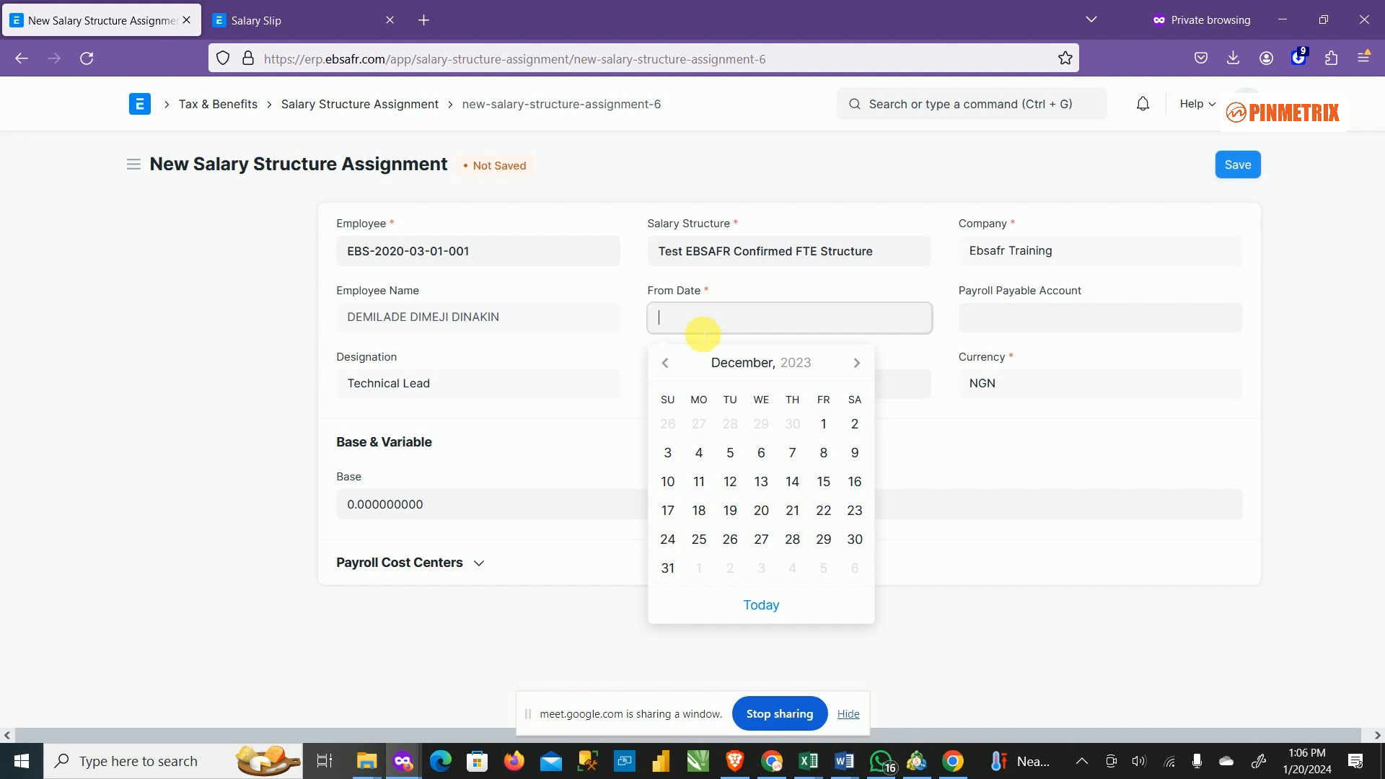
click(665, 364)
click(665, 364)
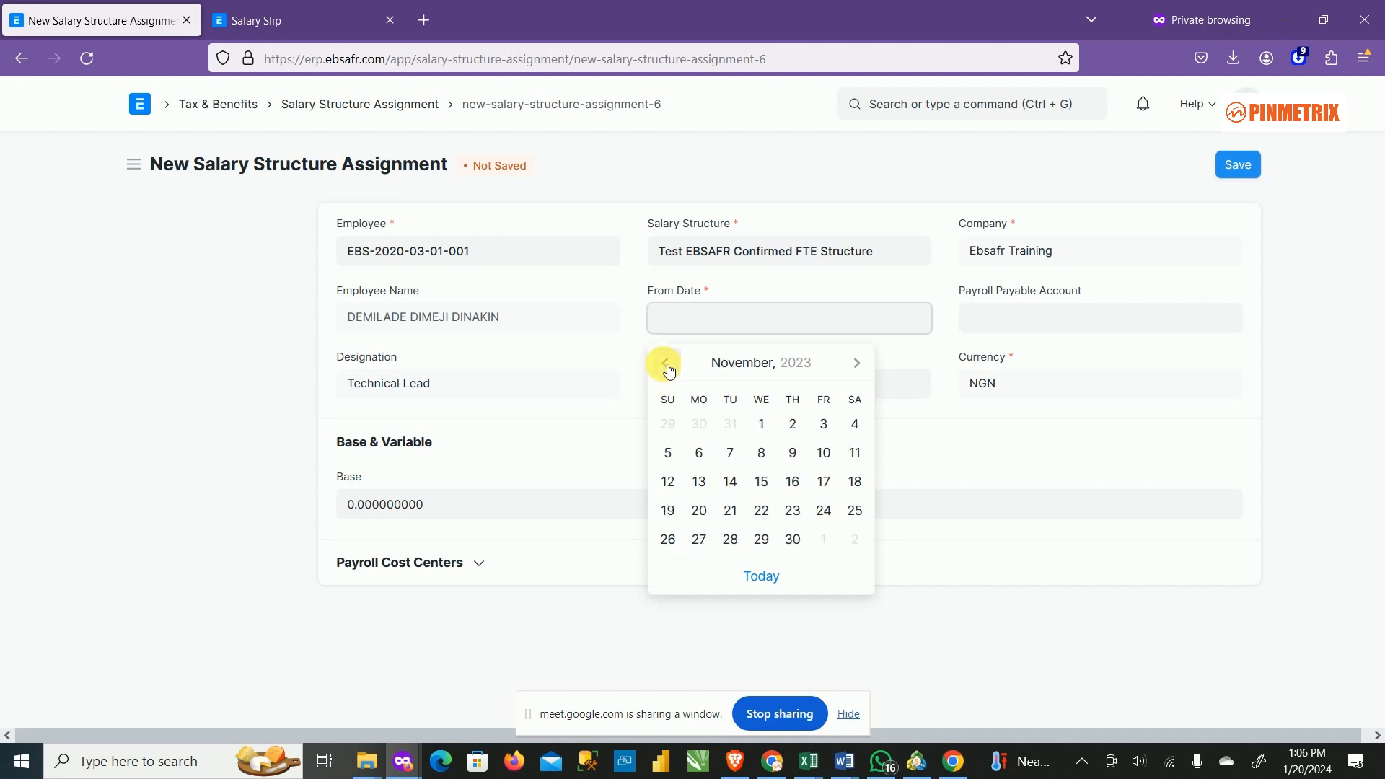
click(665, 364)
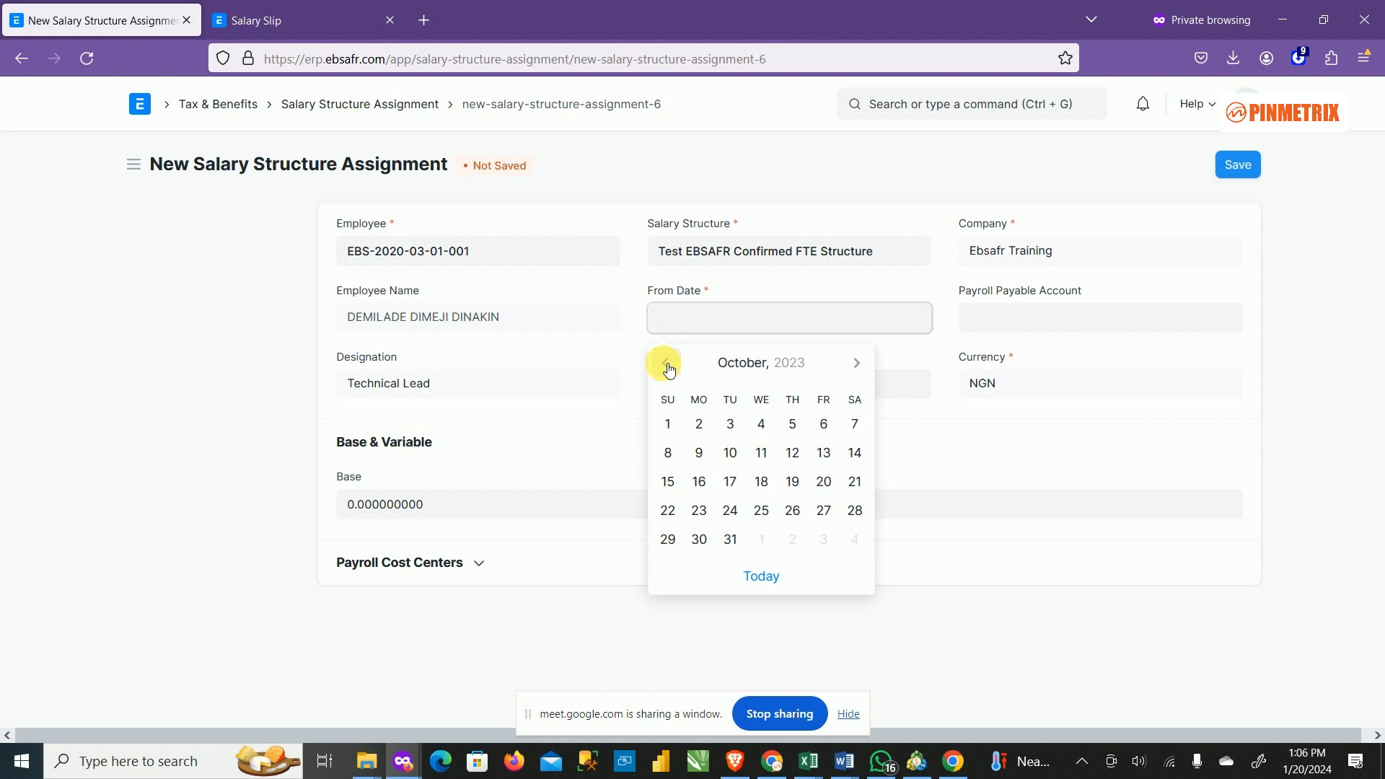
click(665, 365)
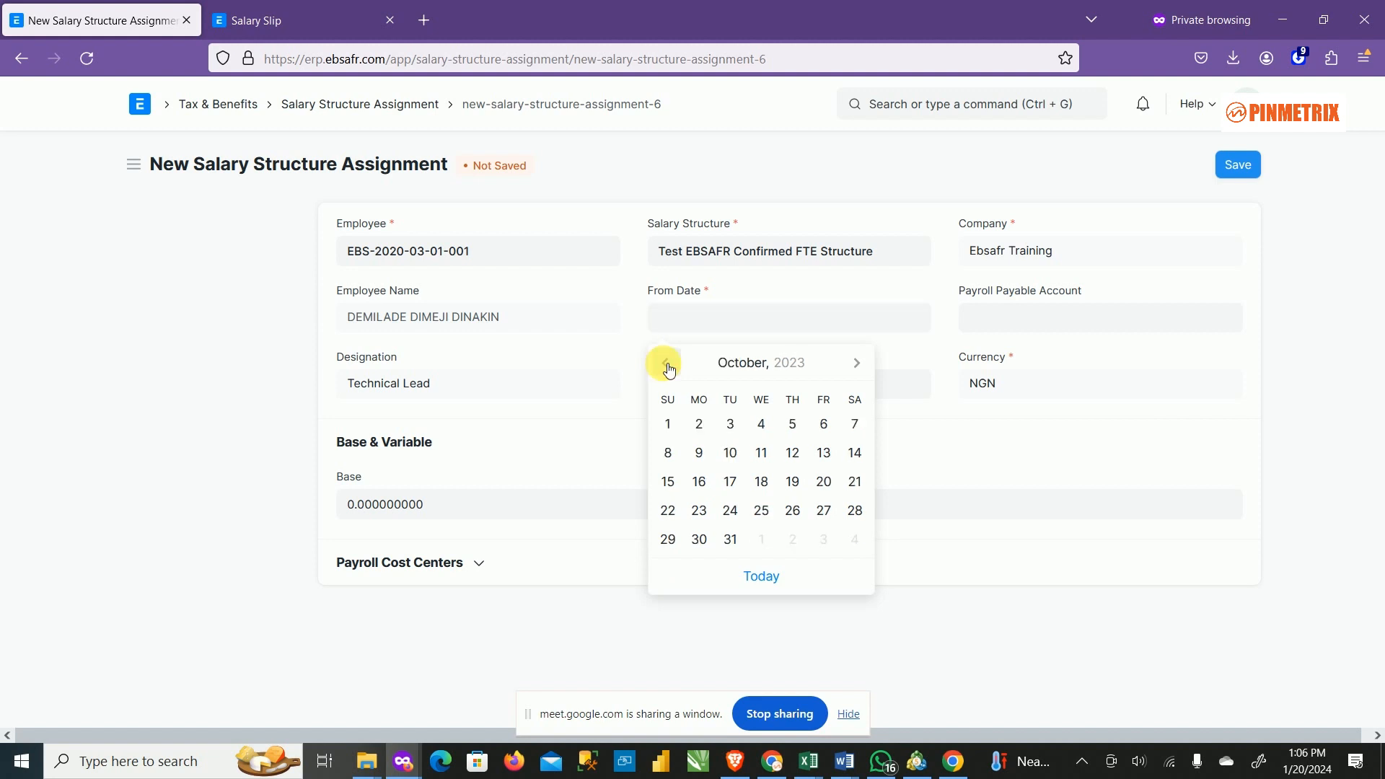
click(665, 364)
click(665, 365)
click(665, 365)
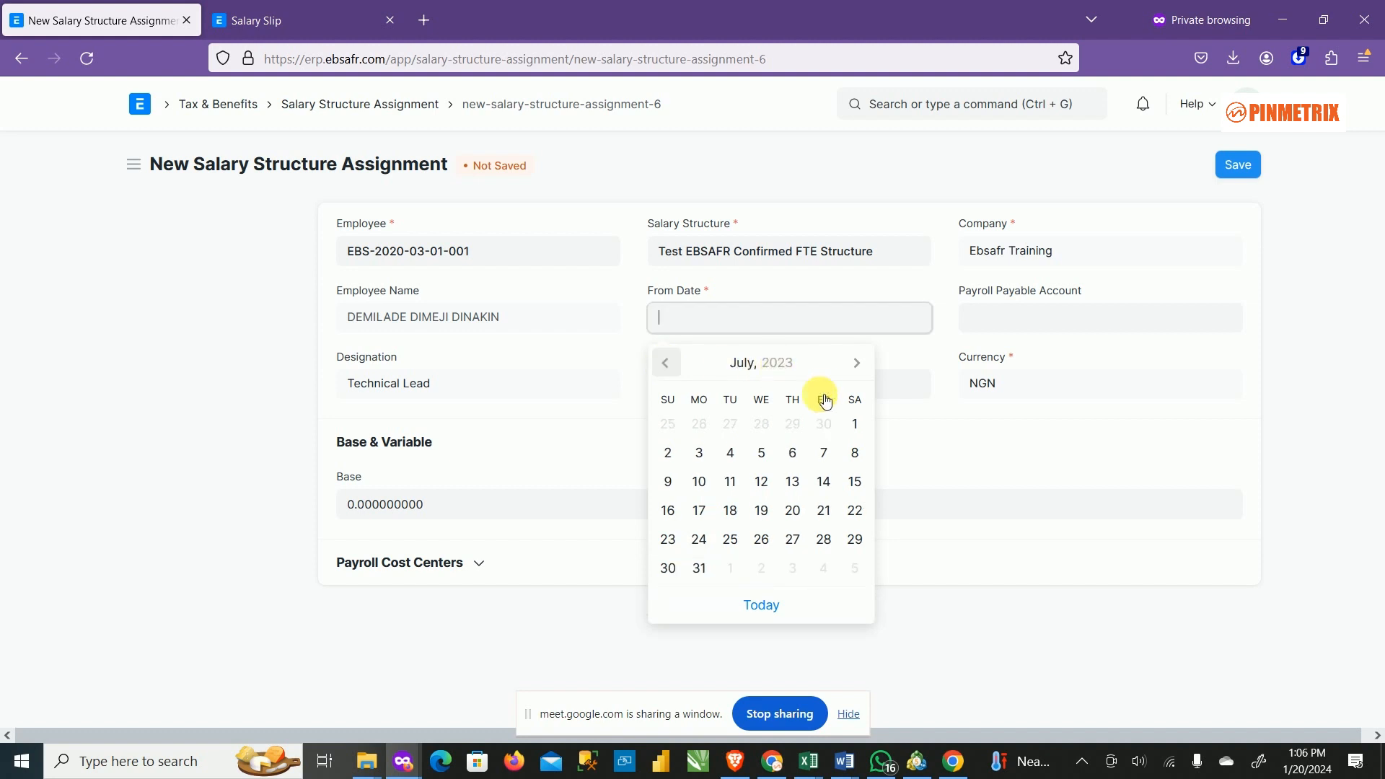
click(1095, 553)
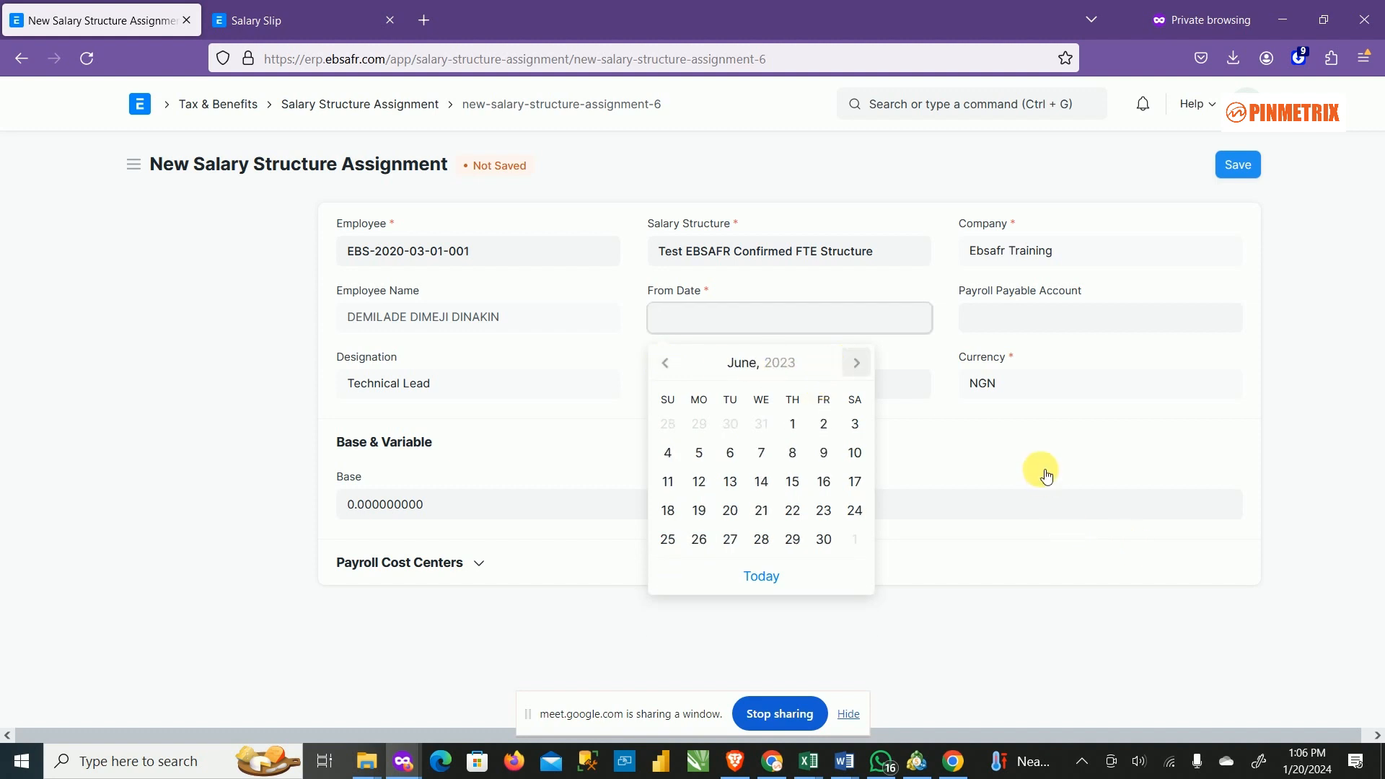
Step: Set the assignment's From Date to 01-02-2024 (1 February 2024)
click(840, 336)
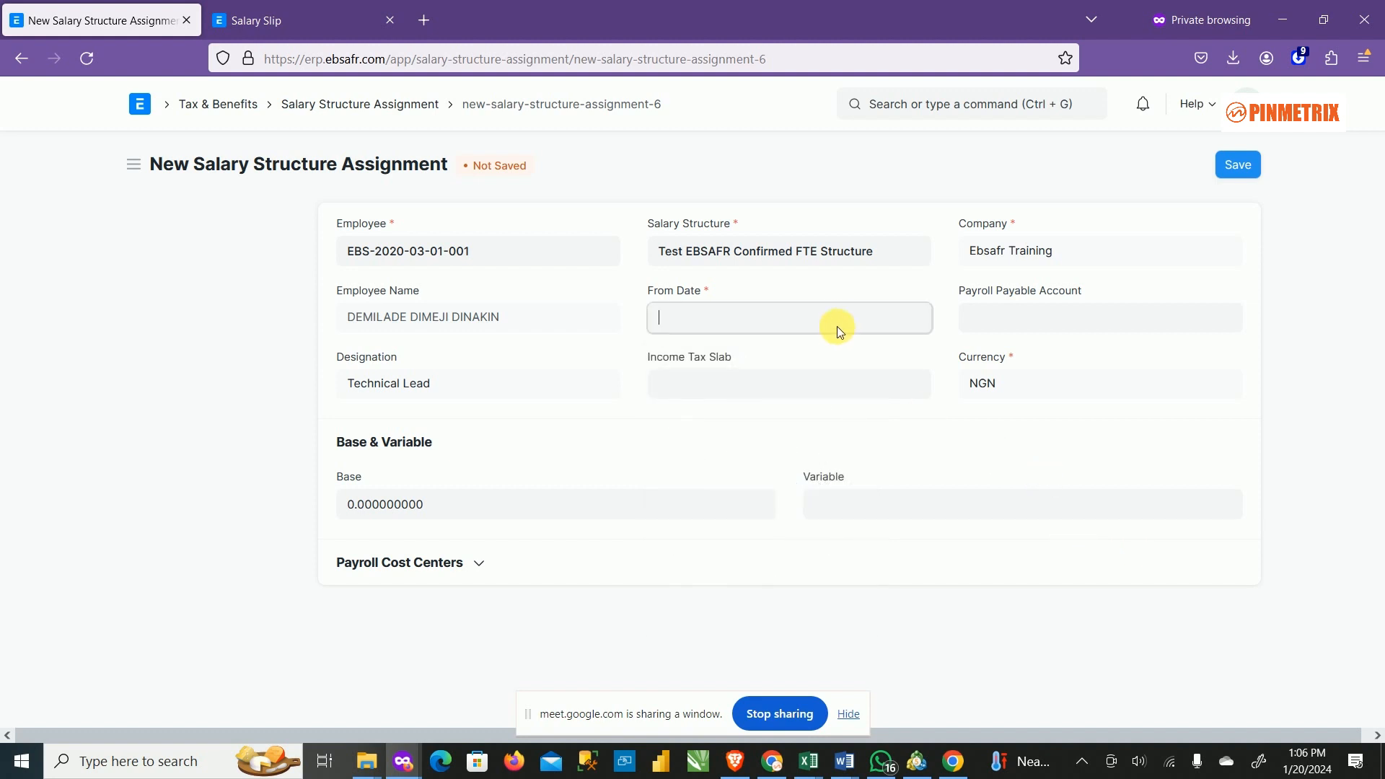
click(832, 314)
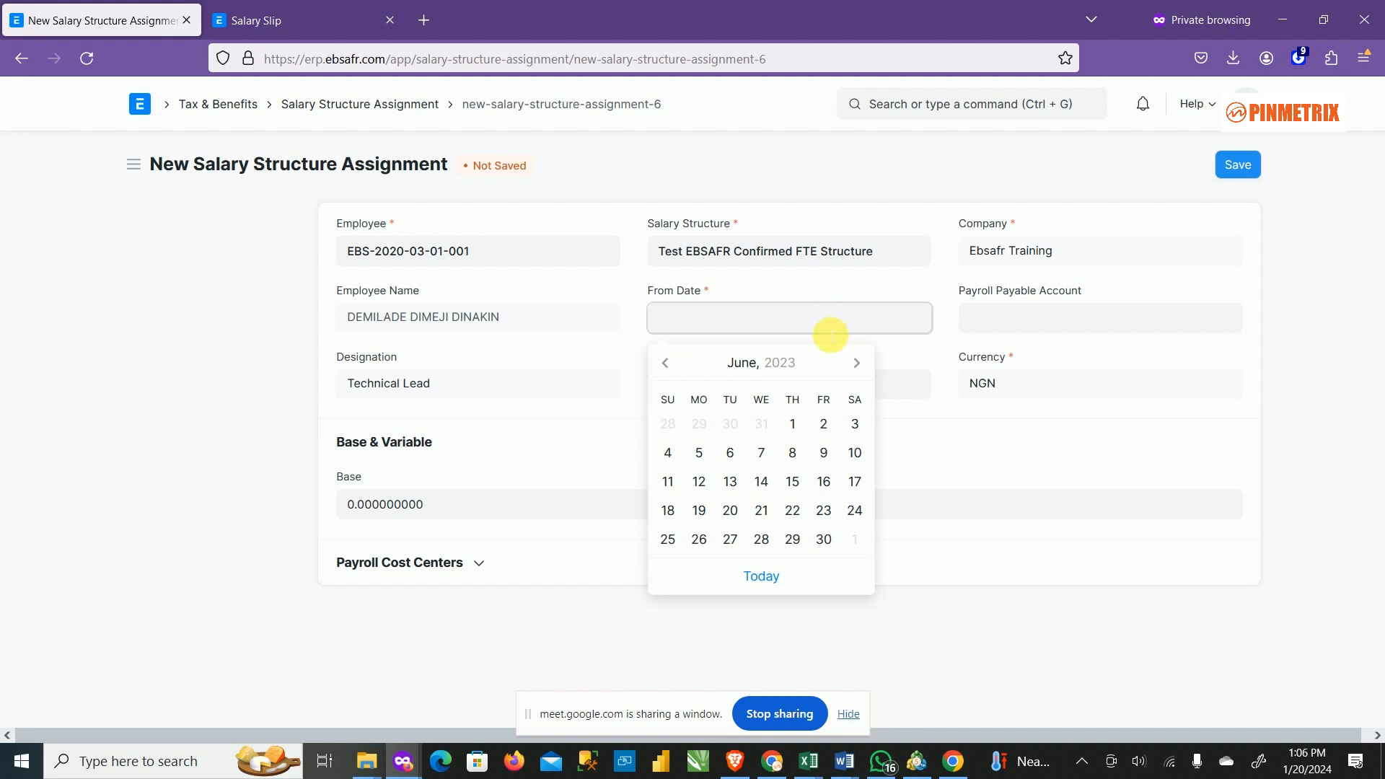
click(858, 364)
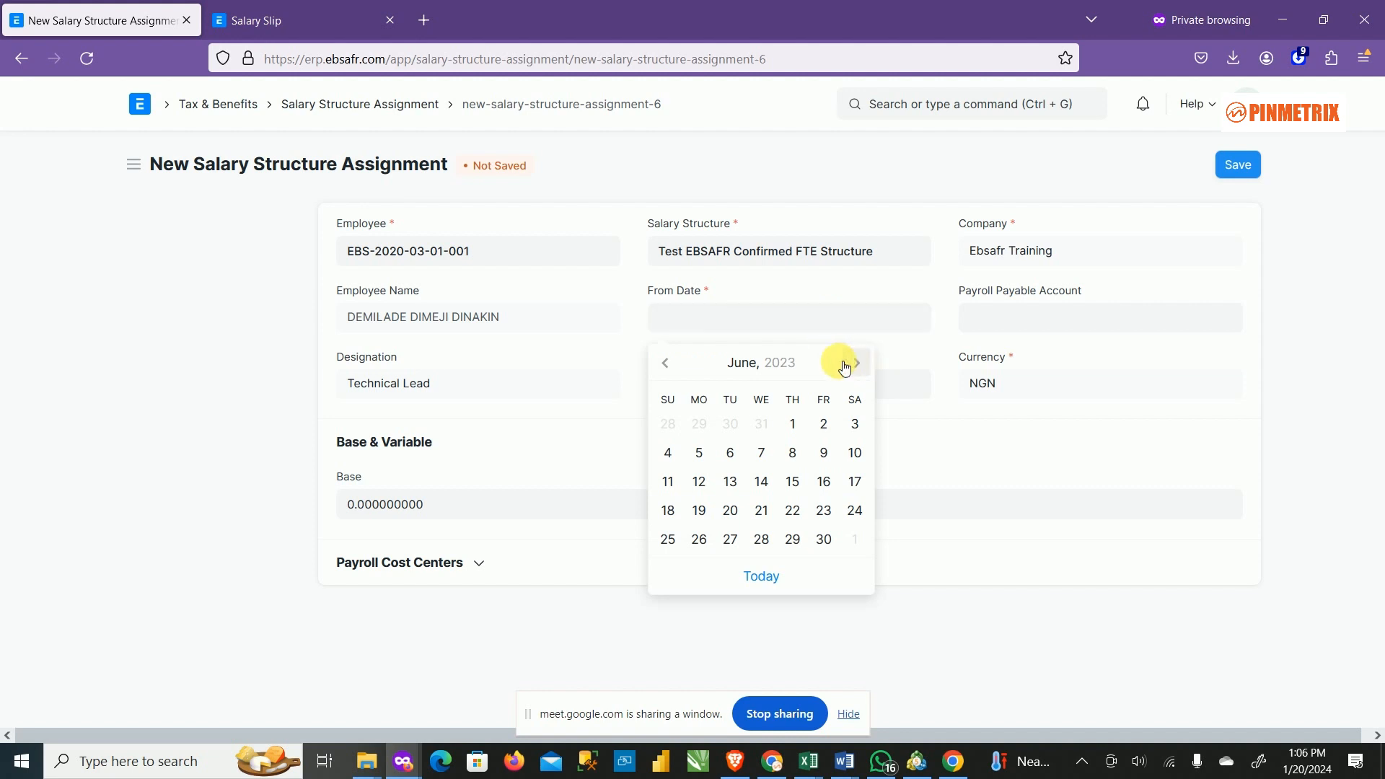
click(789, 365)
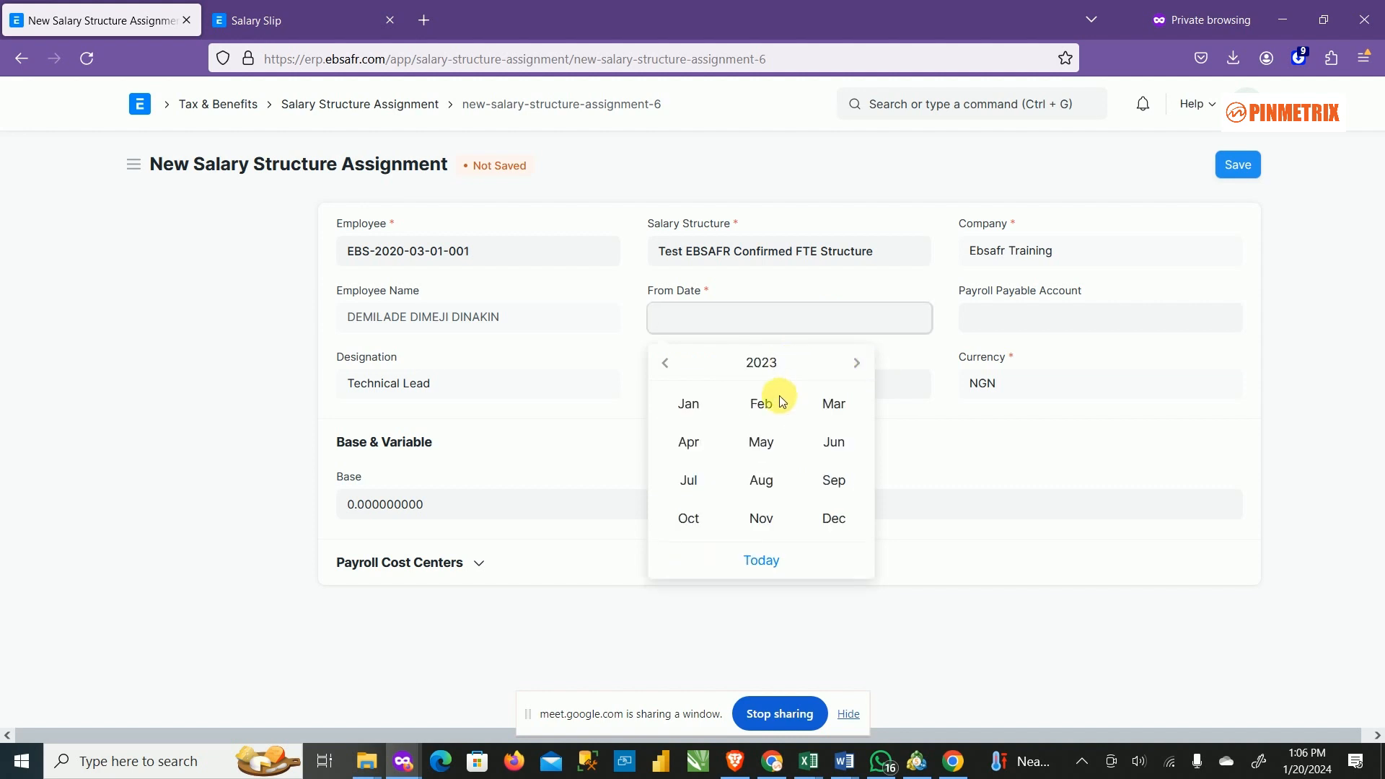
click(855, 362)
click(854, 362)
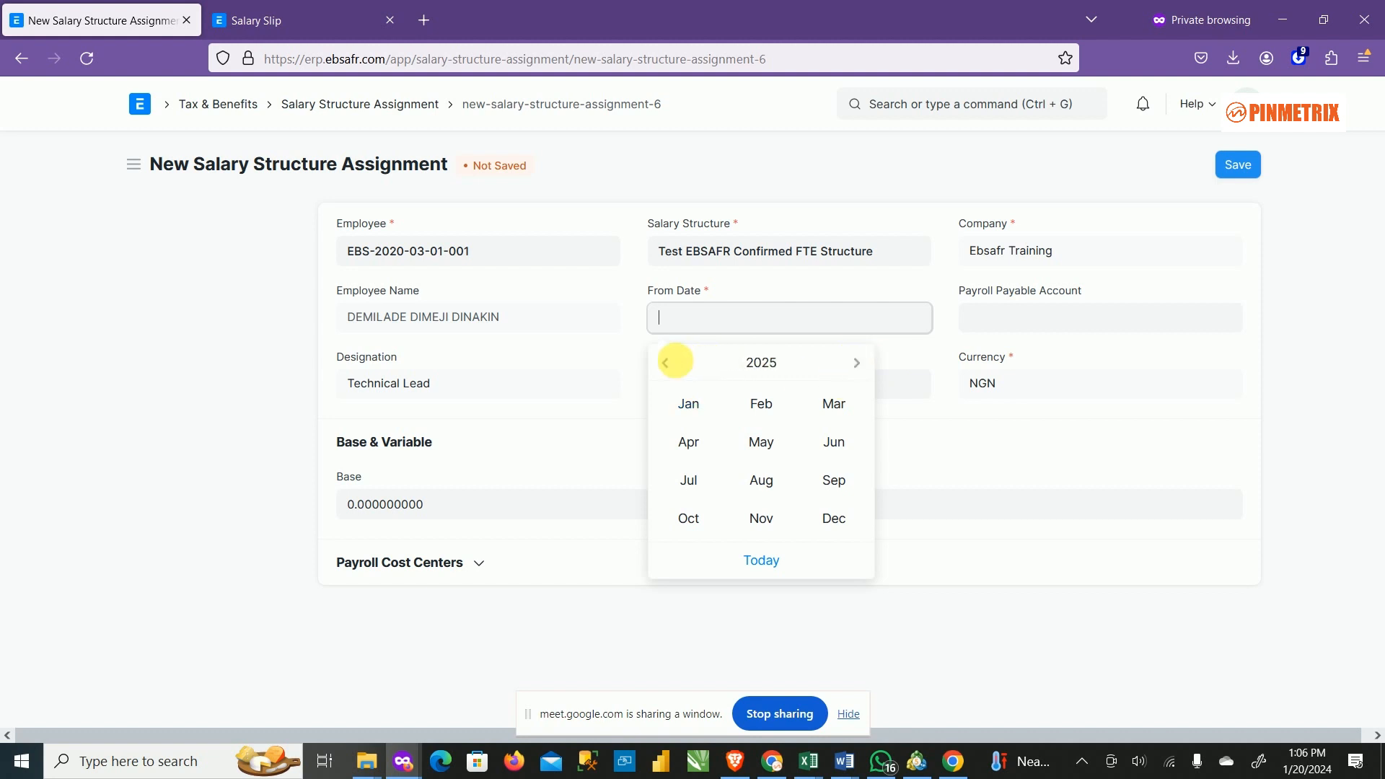
click(665, 363)
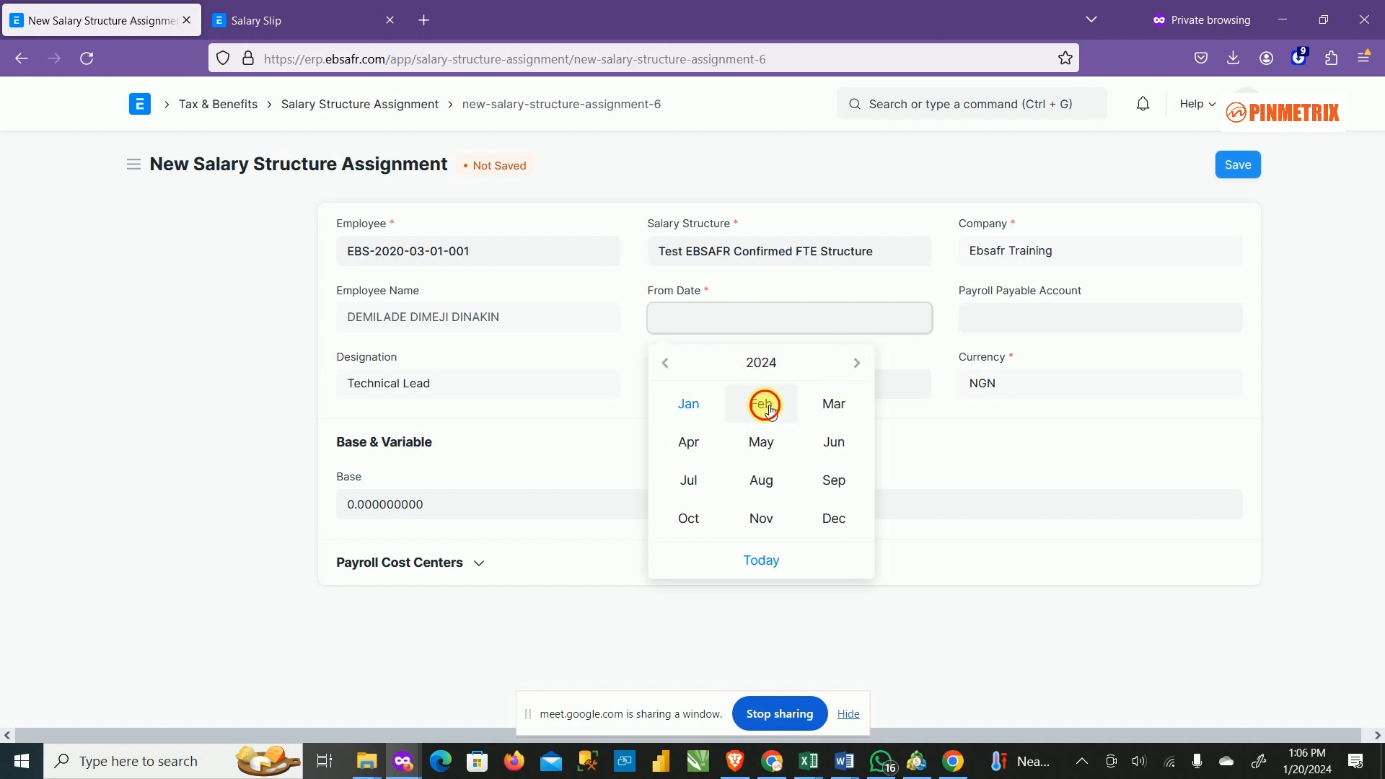
click(765, 406)
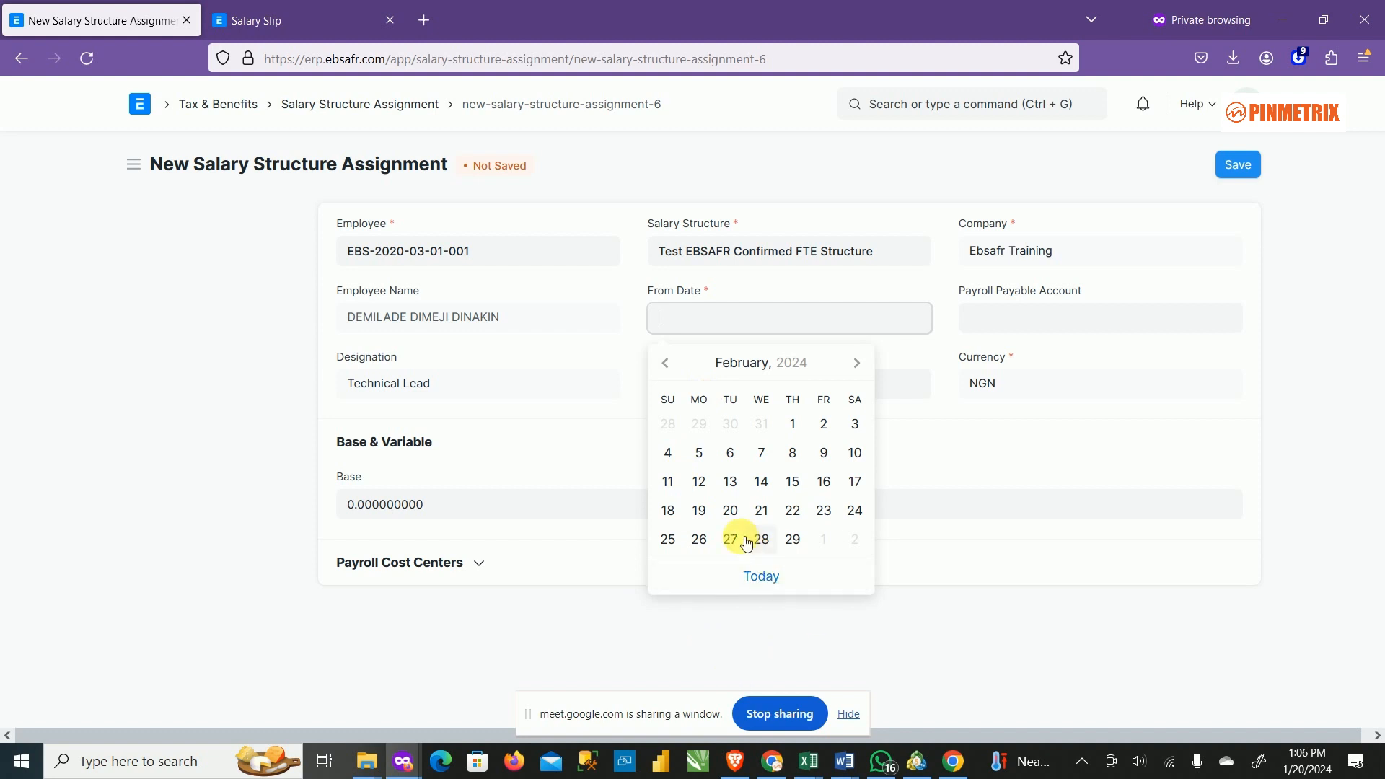
click(799, 424)
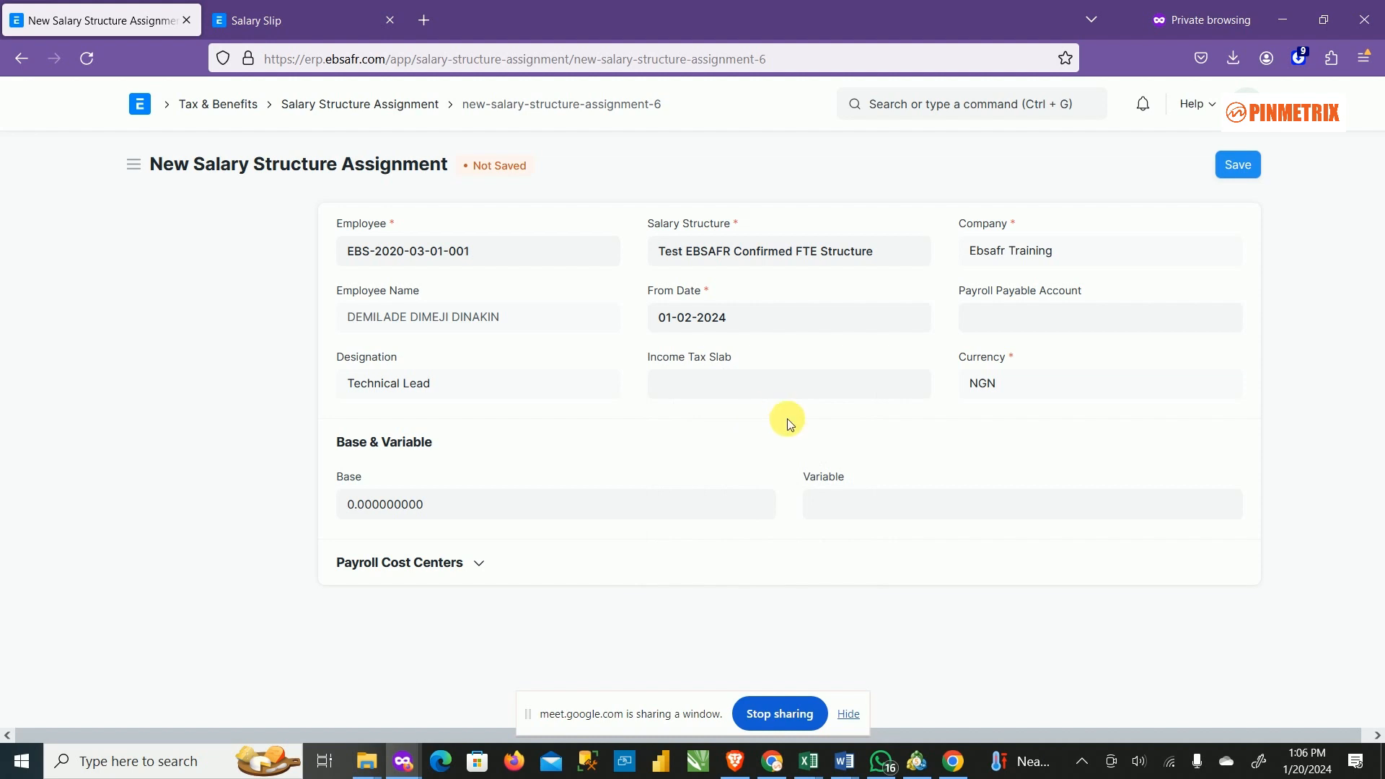
Step: Leave the assignment's Base amount unchanged and open the Salary Structure Assignment list
click(444, 510)
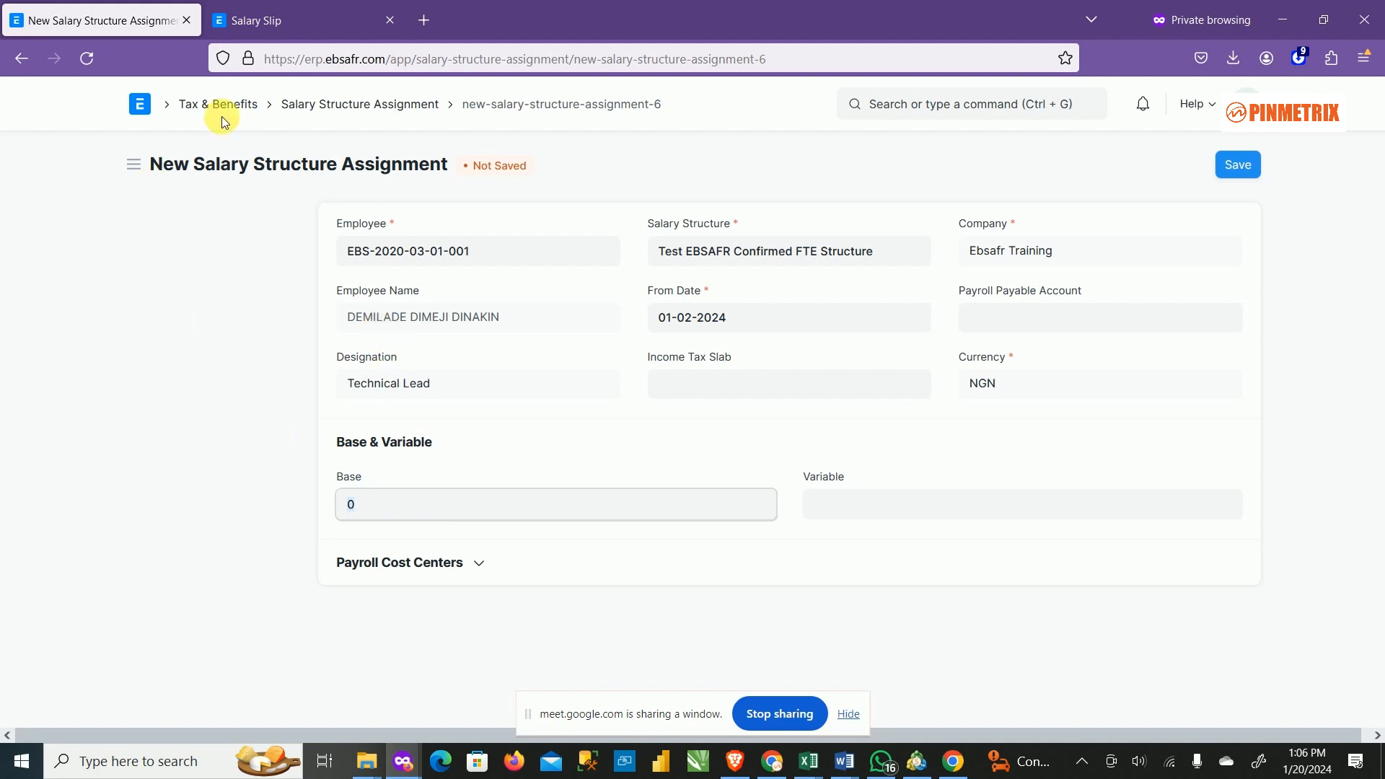
click(397, 107)
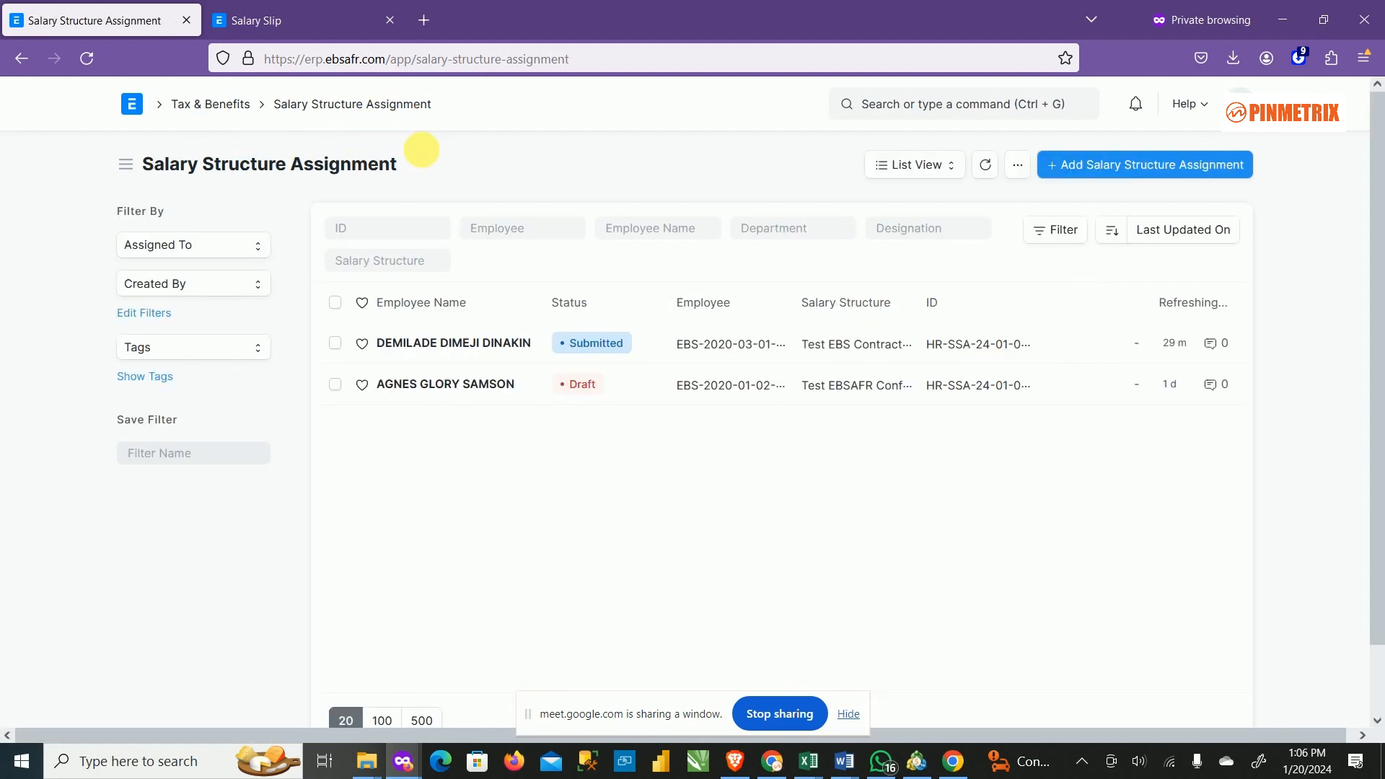